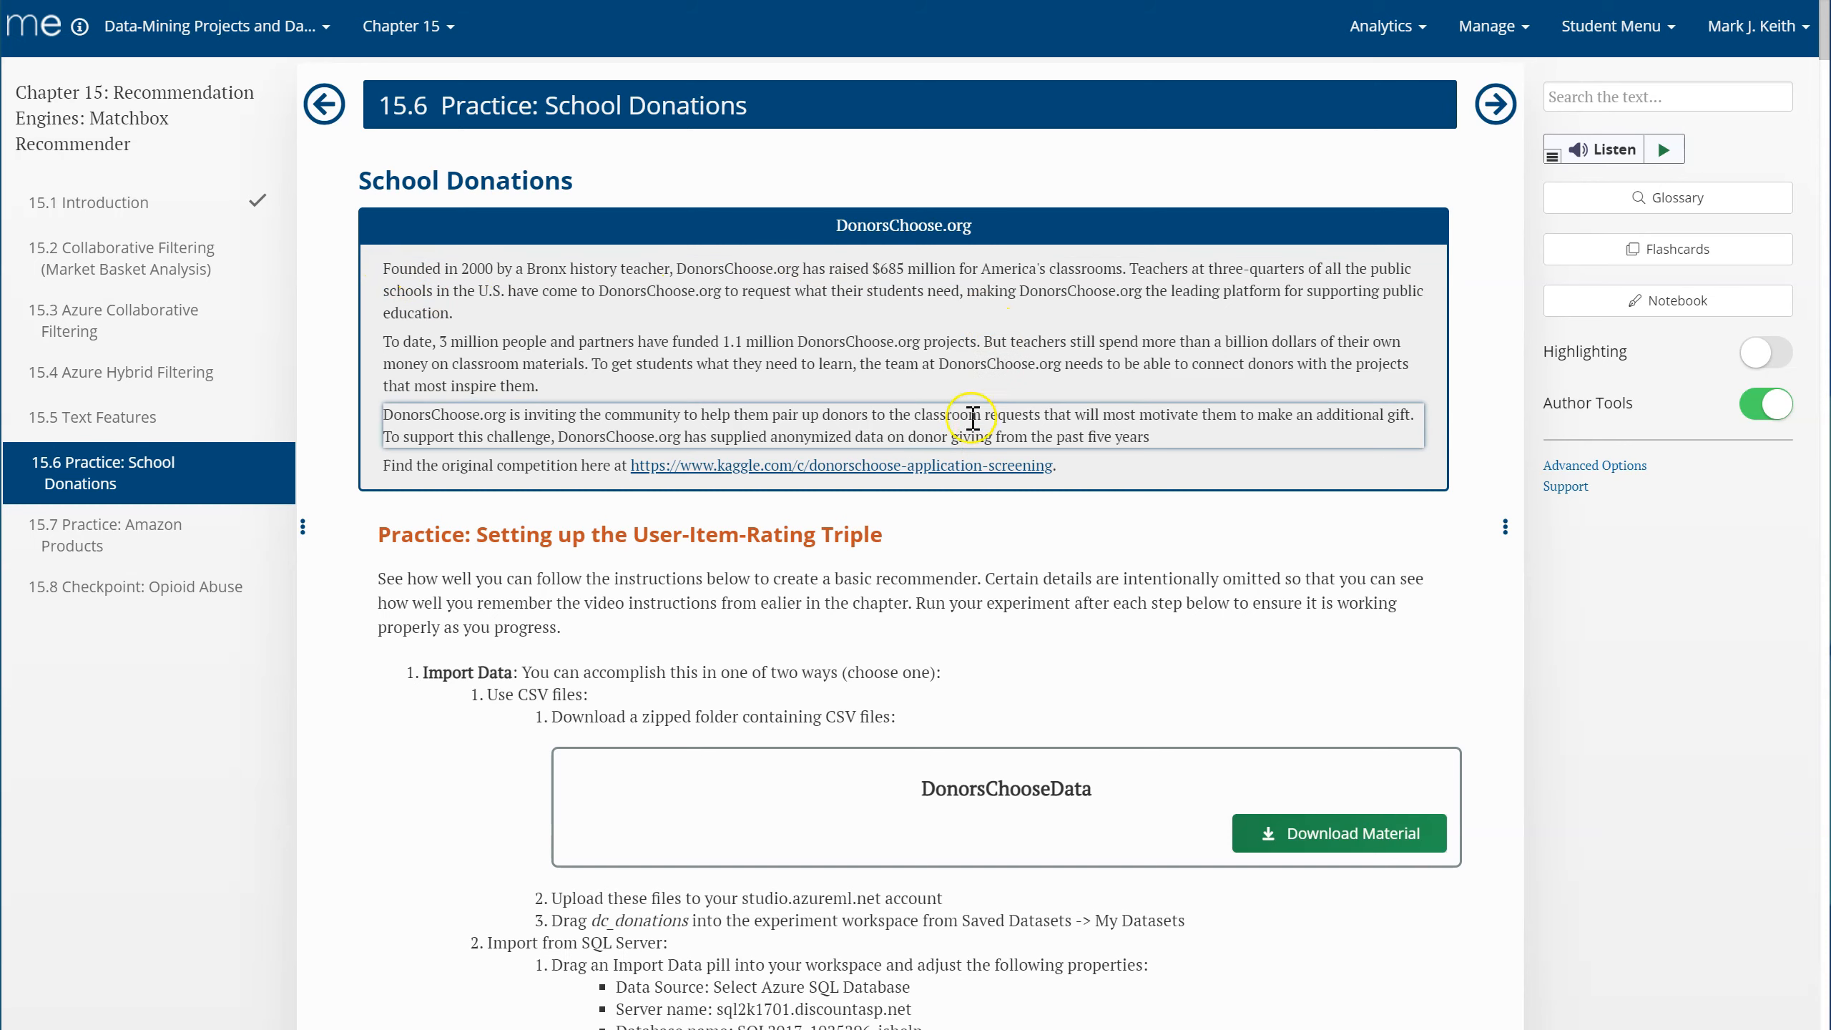
Open the original Kaggle competition link and download the zipped DonorsChooseData material from the practice page.
left_click(829, 465)
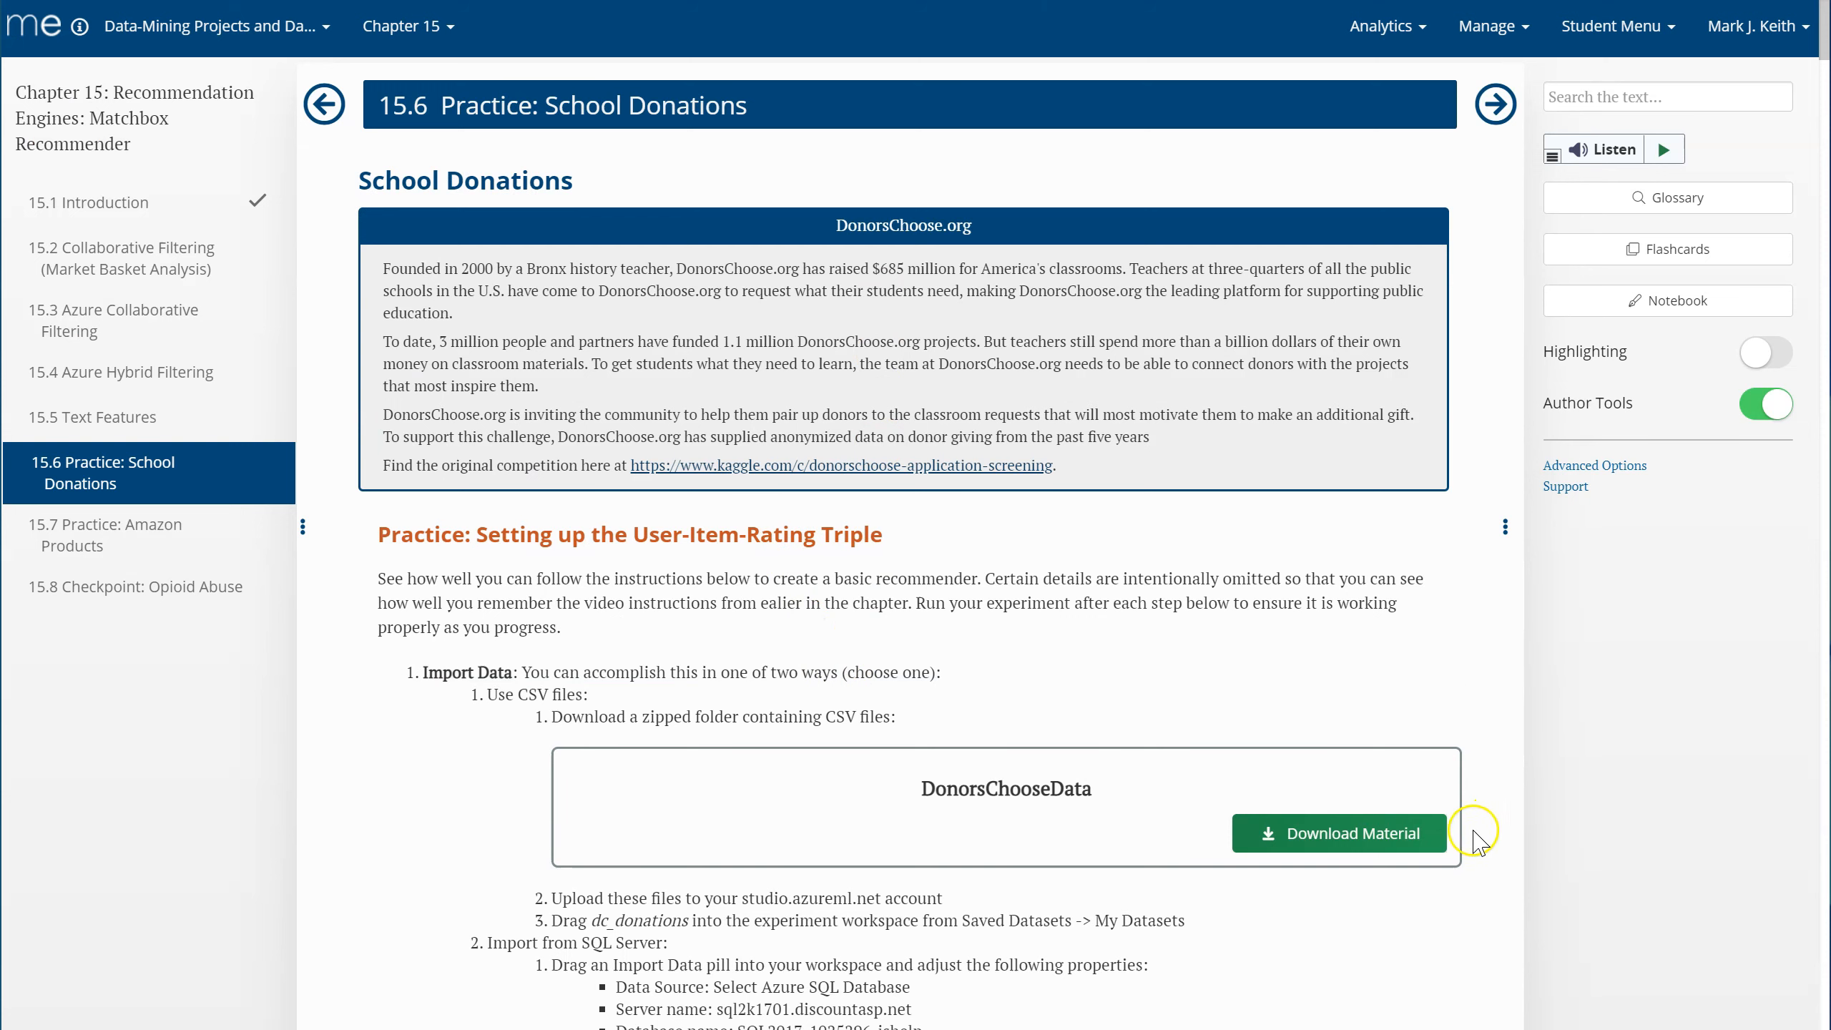
left_click(1317, 837)
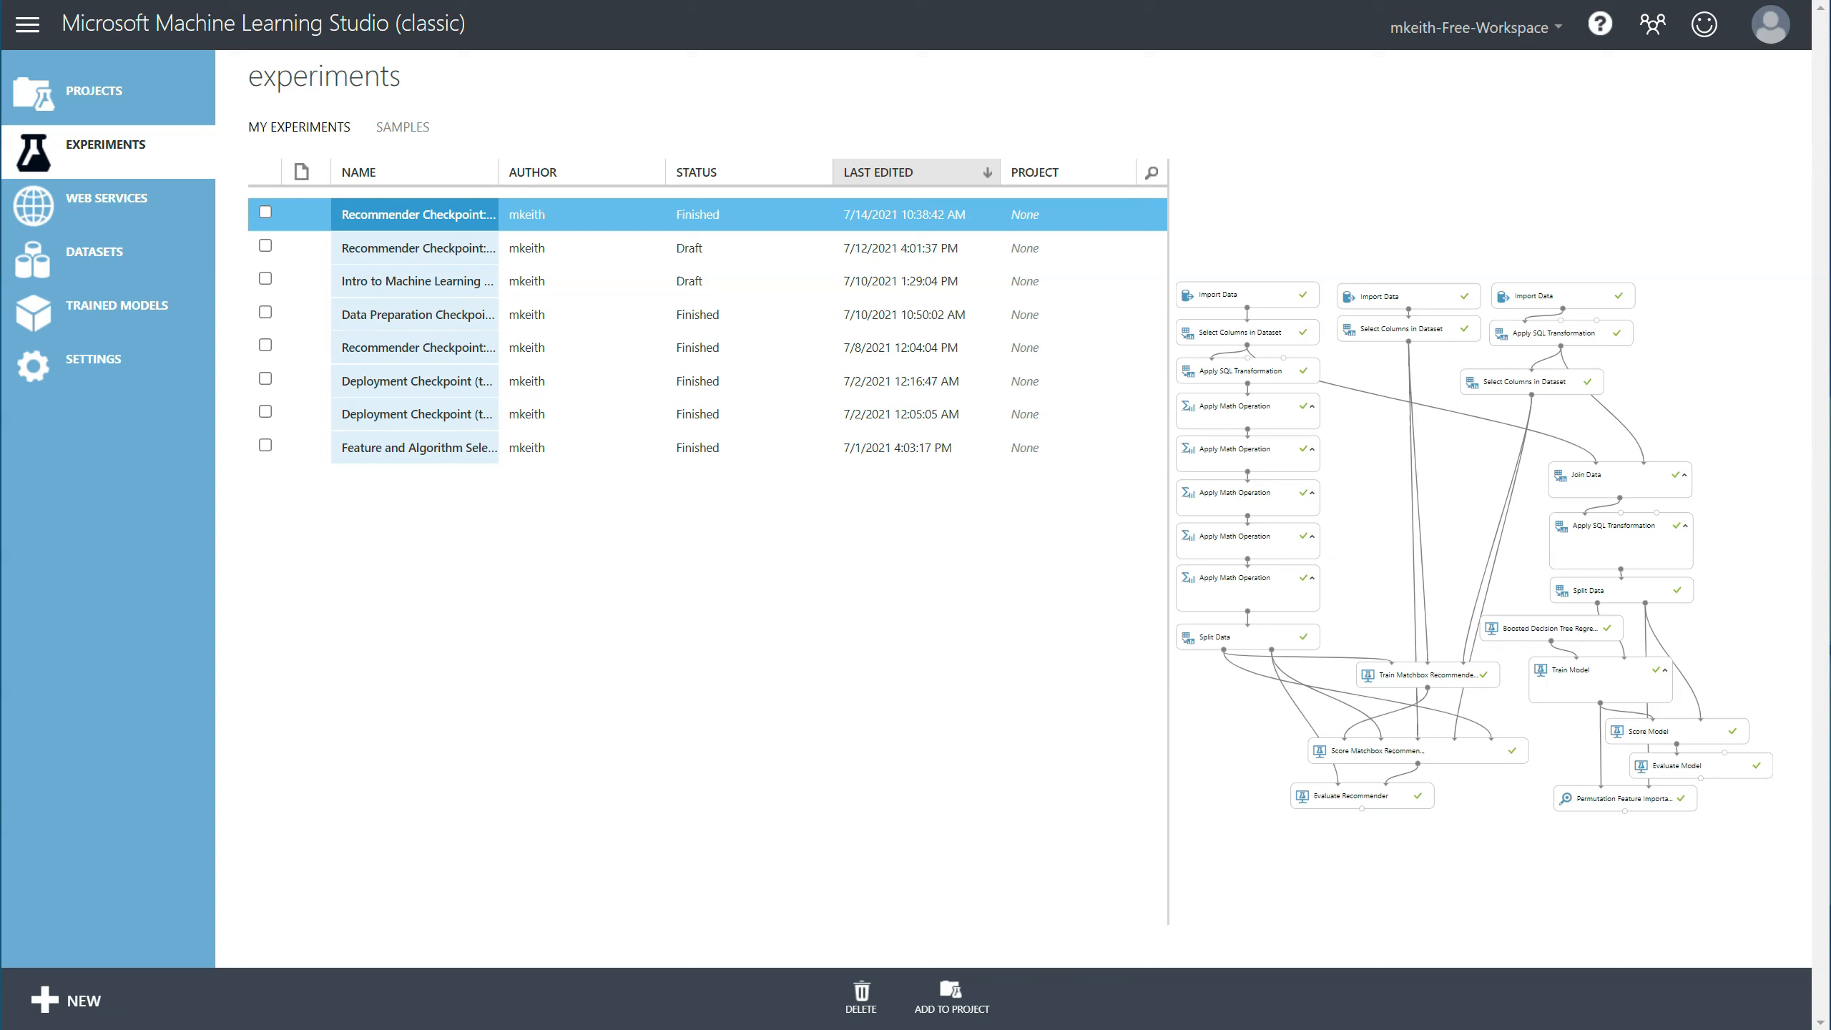
Create a new blank experiment in Microsoft Machine Learning Studio and select its default title for editing.
left_click(45, 998)
left_click(303, 494)
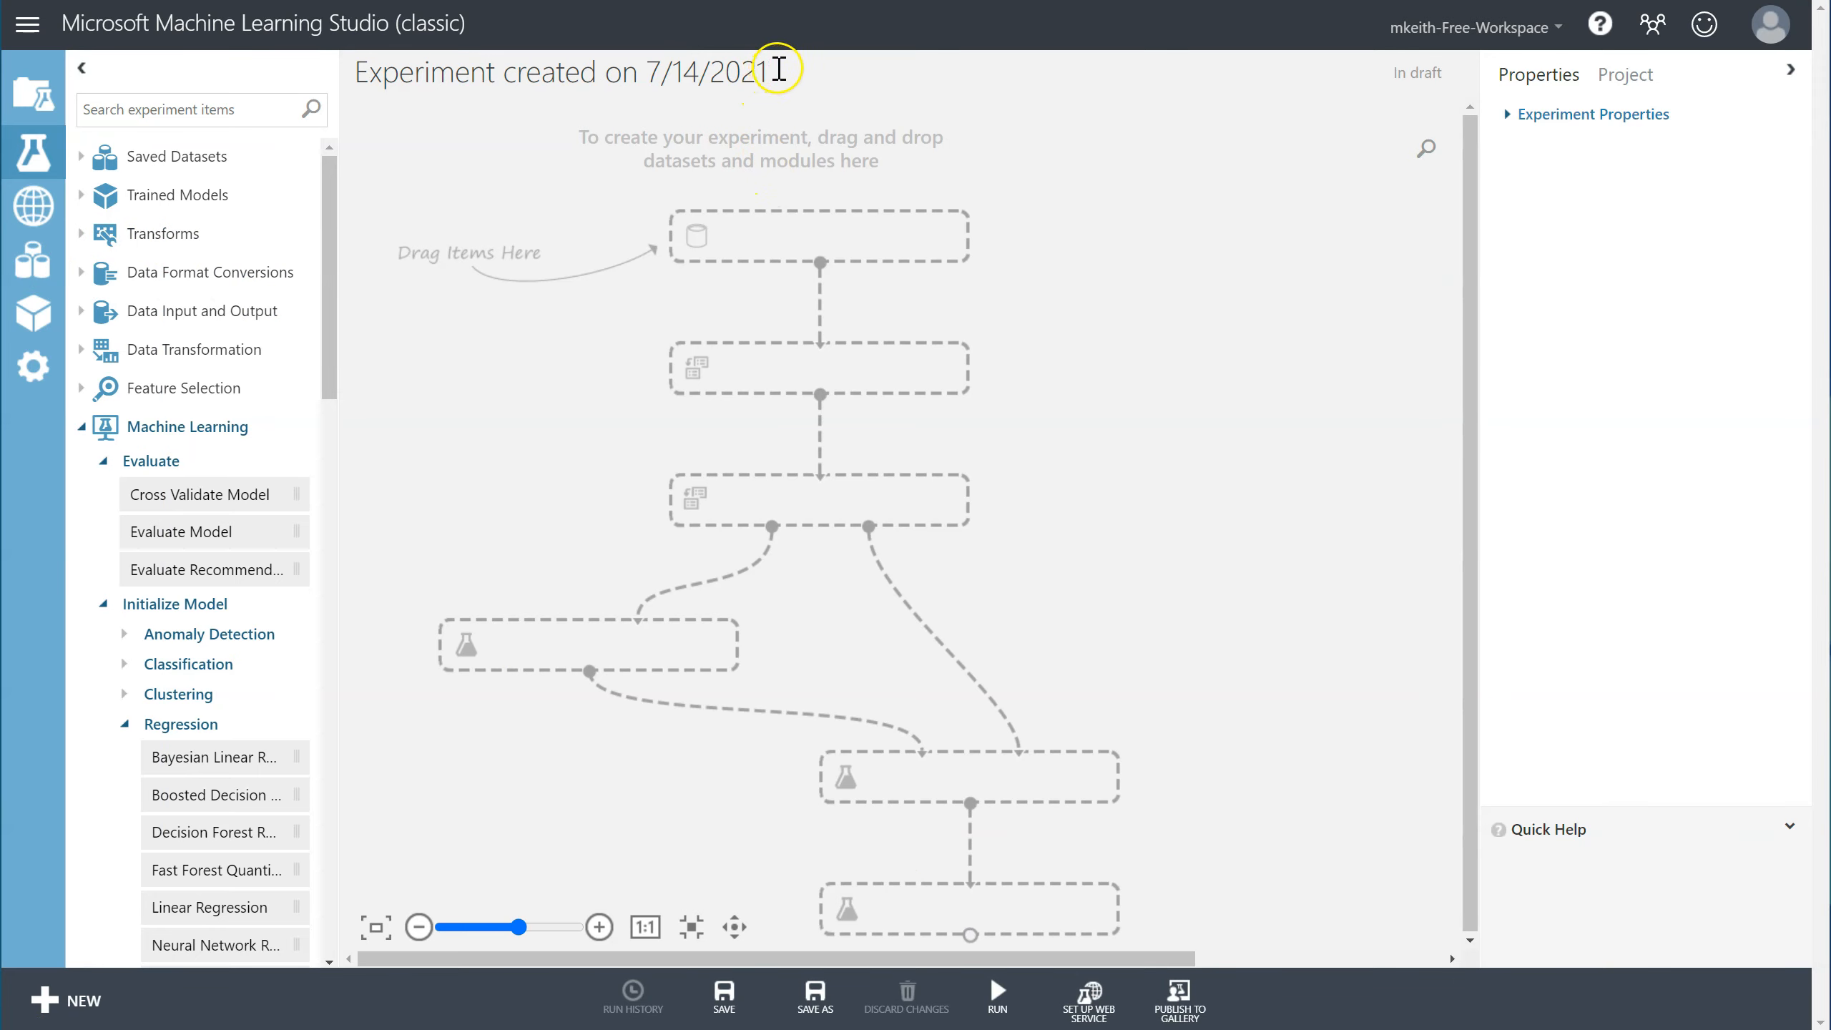
left_click_drag(781, 69, 368, 67)
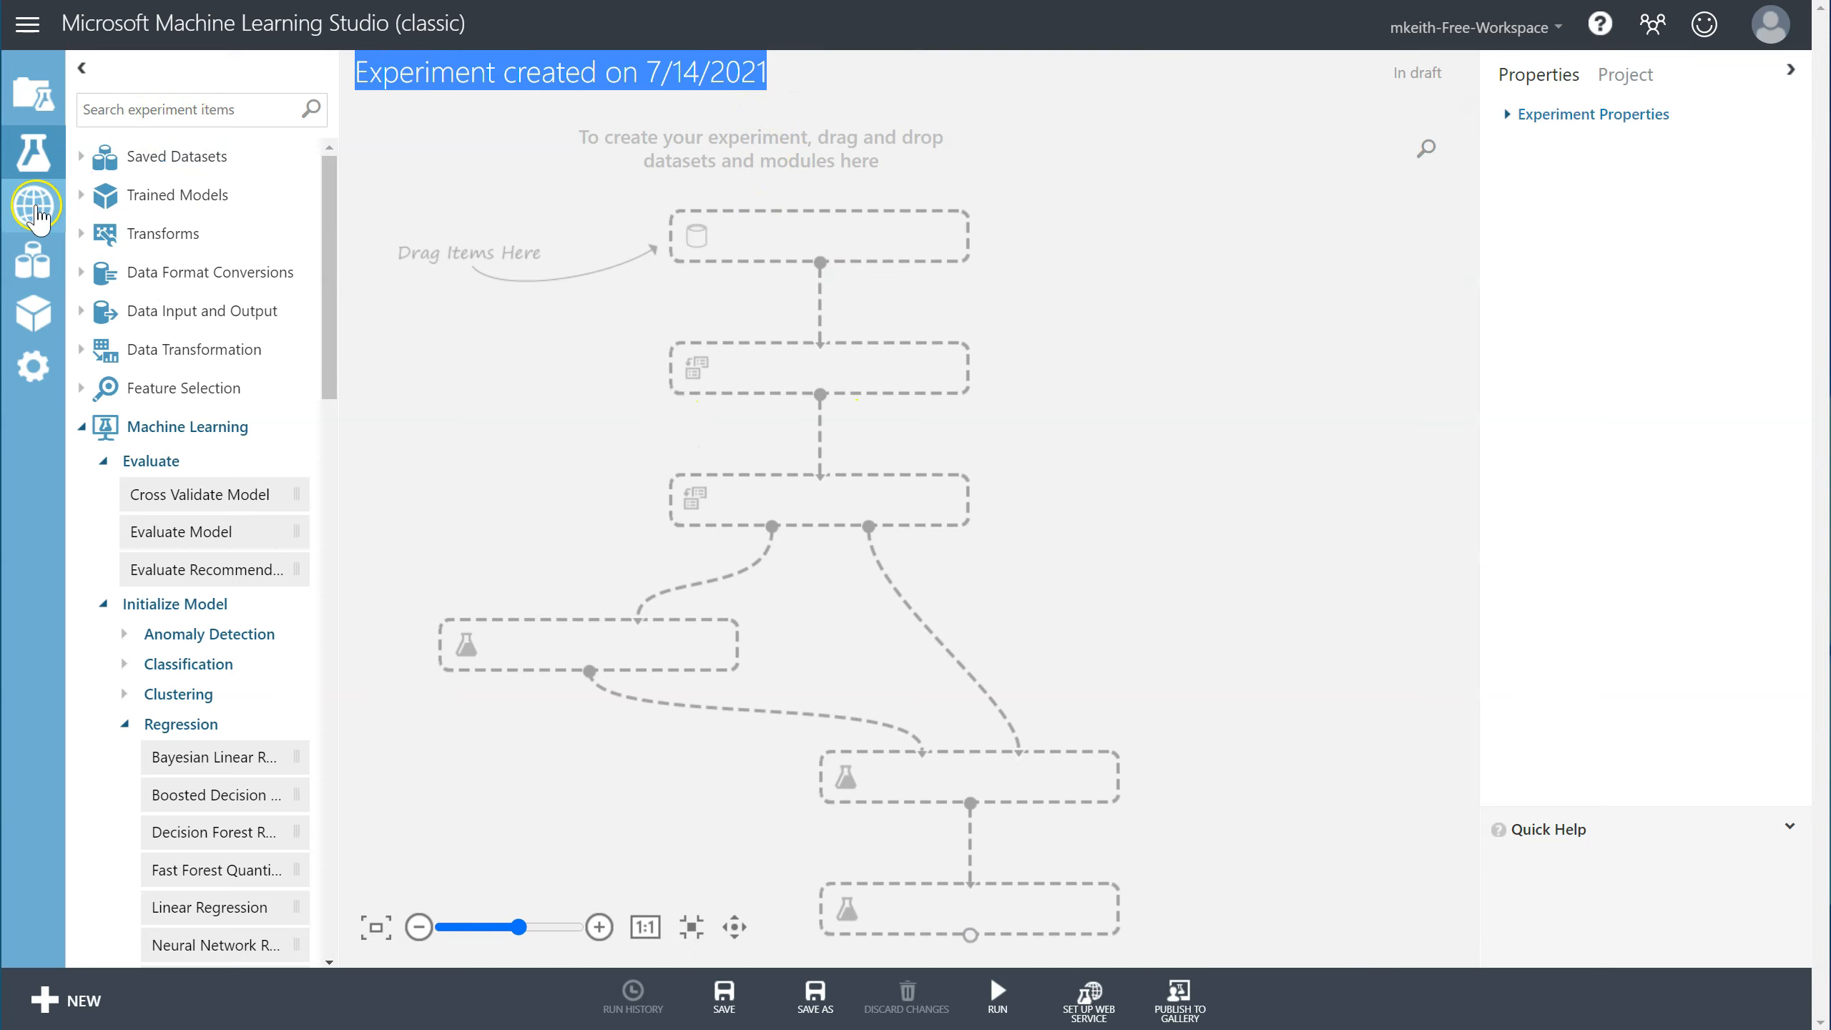
Upload dc_donations.csv from the DonorsChooseData folder, inside the Google Drive Colab Notebooks data folder, as a new dataset.
left_click(33, 260)
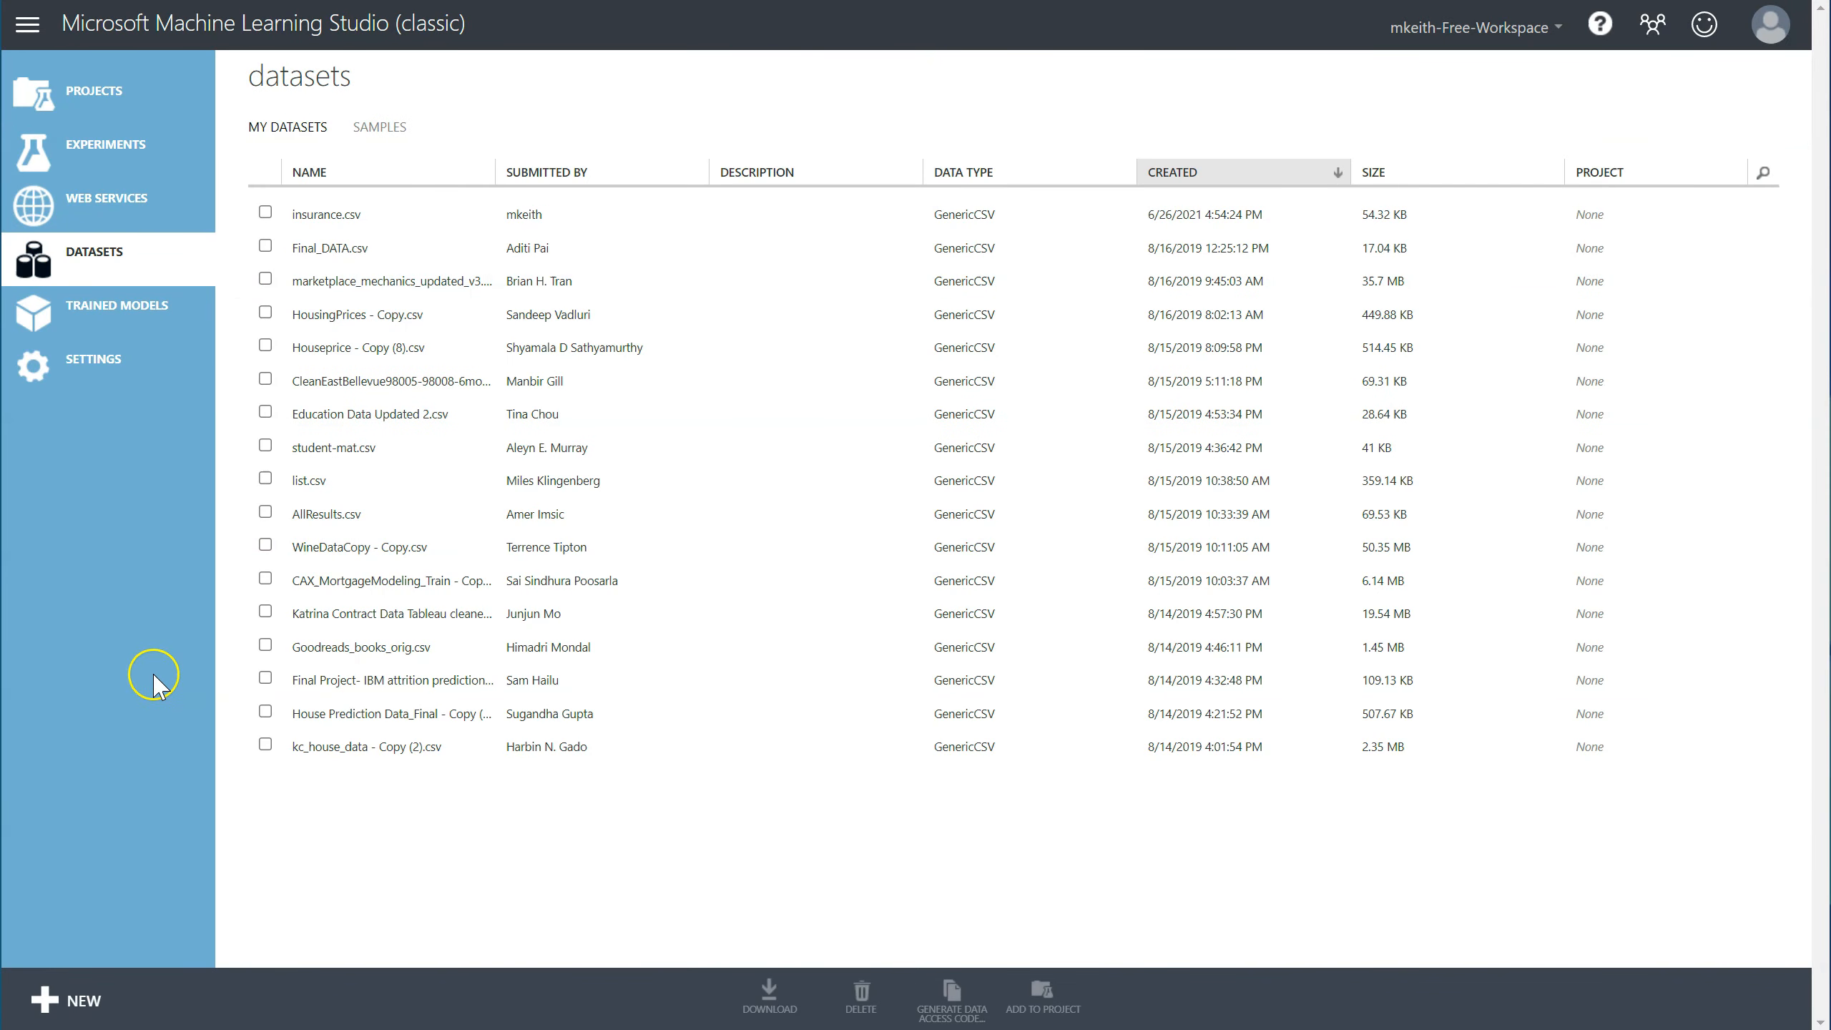
left_click(47, 1000)
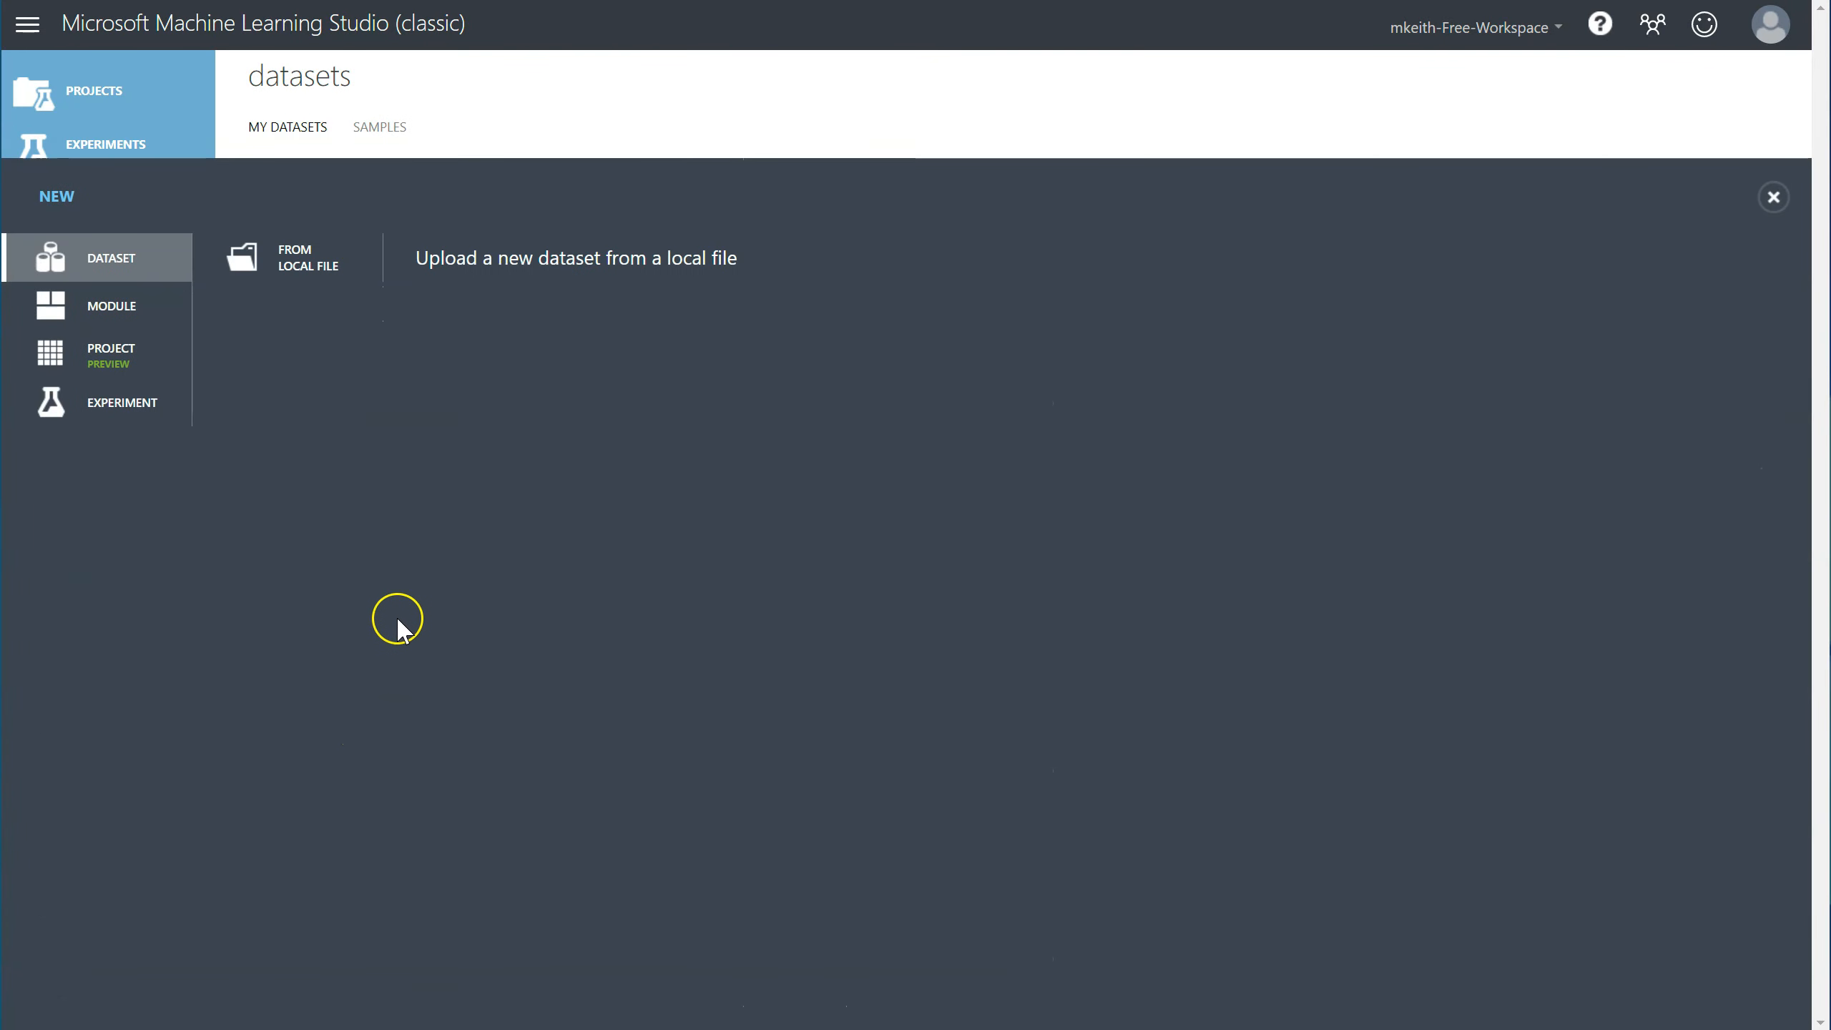
left_click(295, 267)
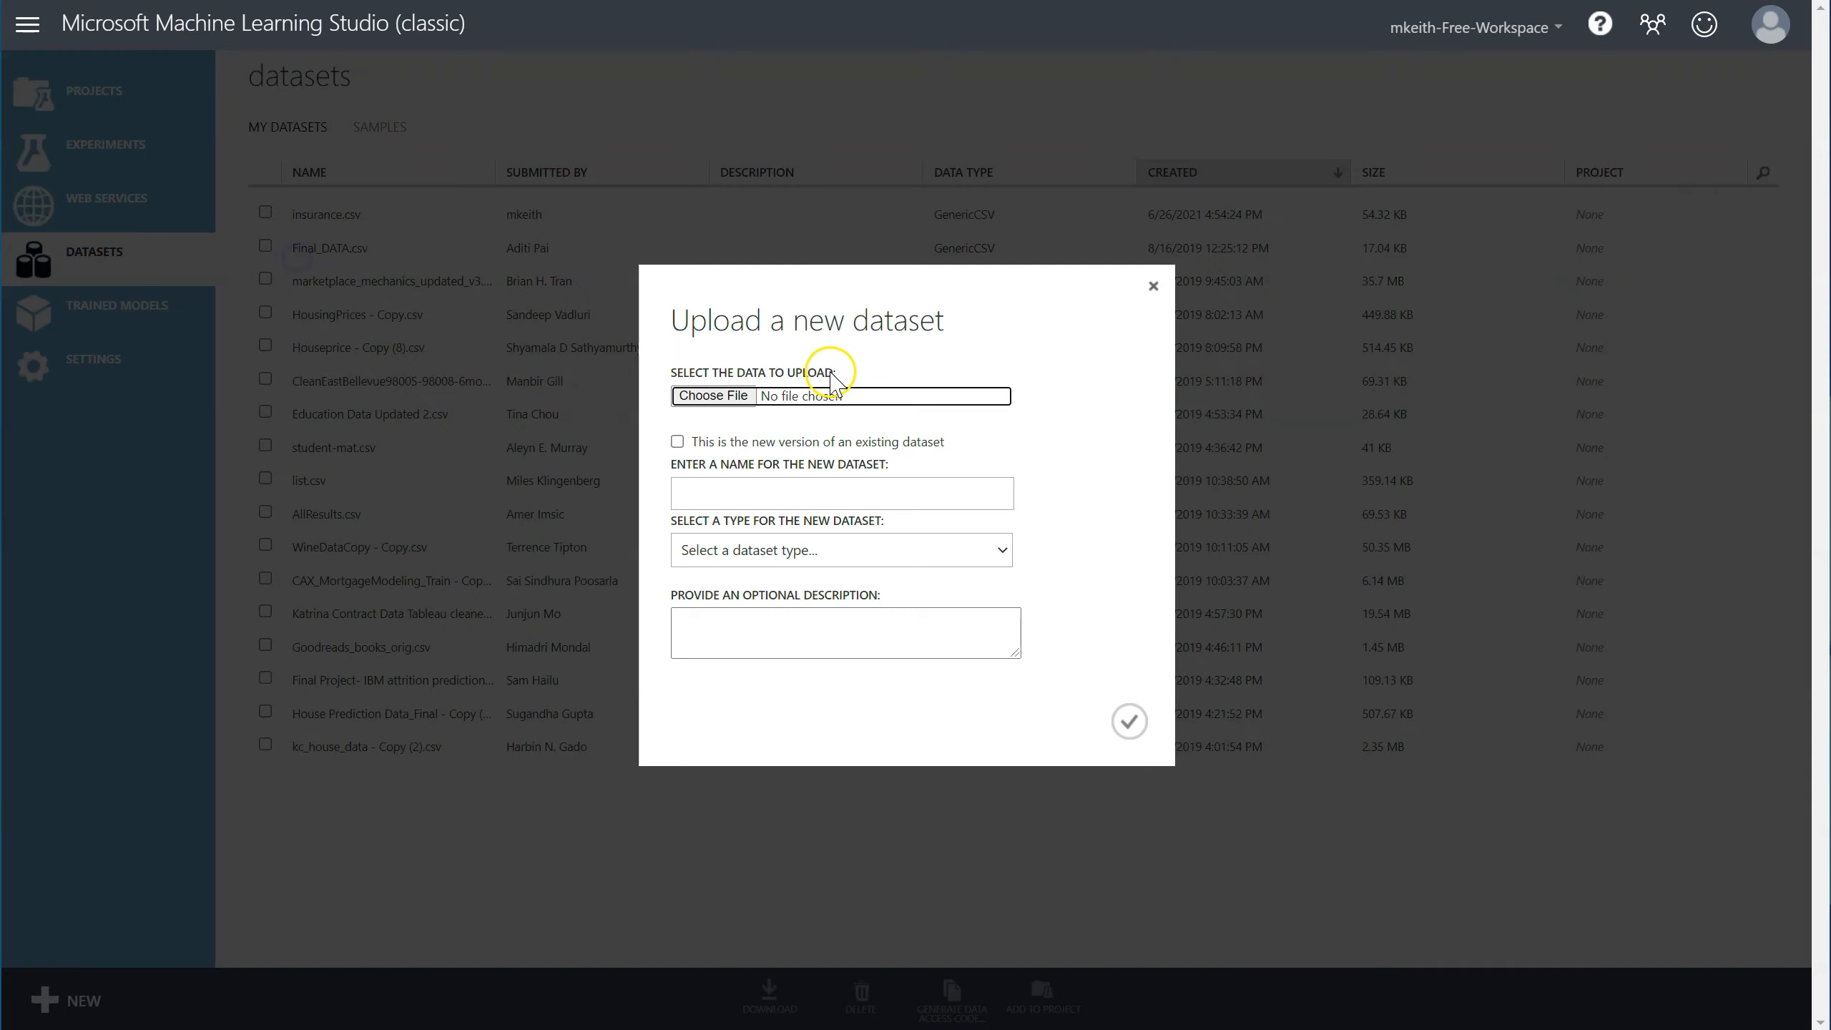
left_click(728, 396)
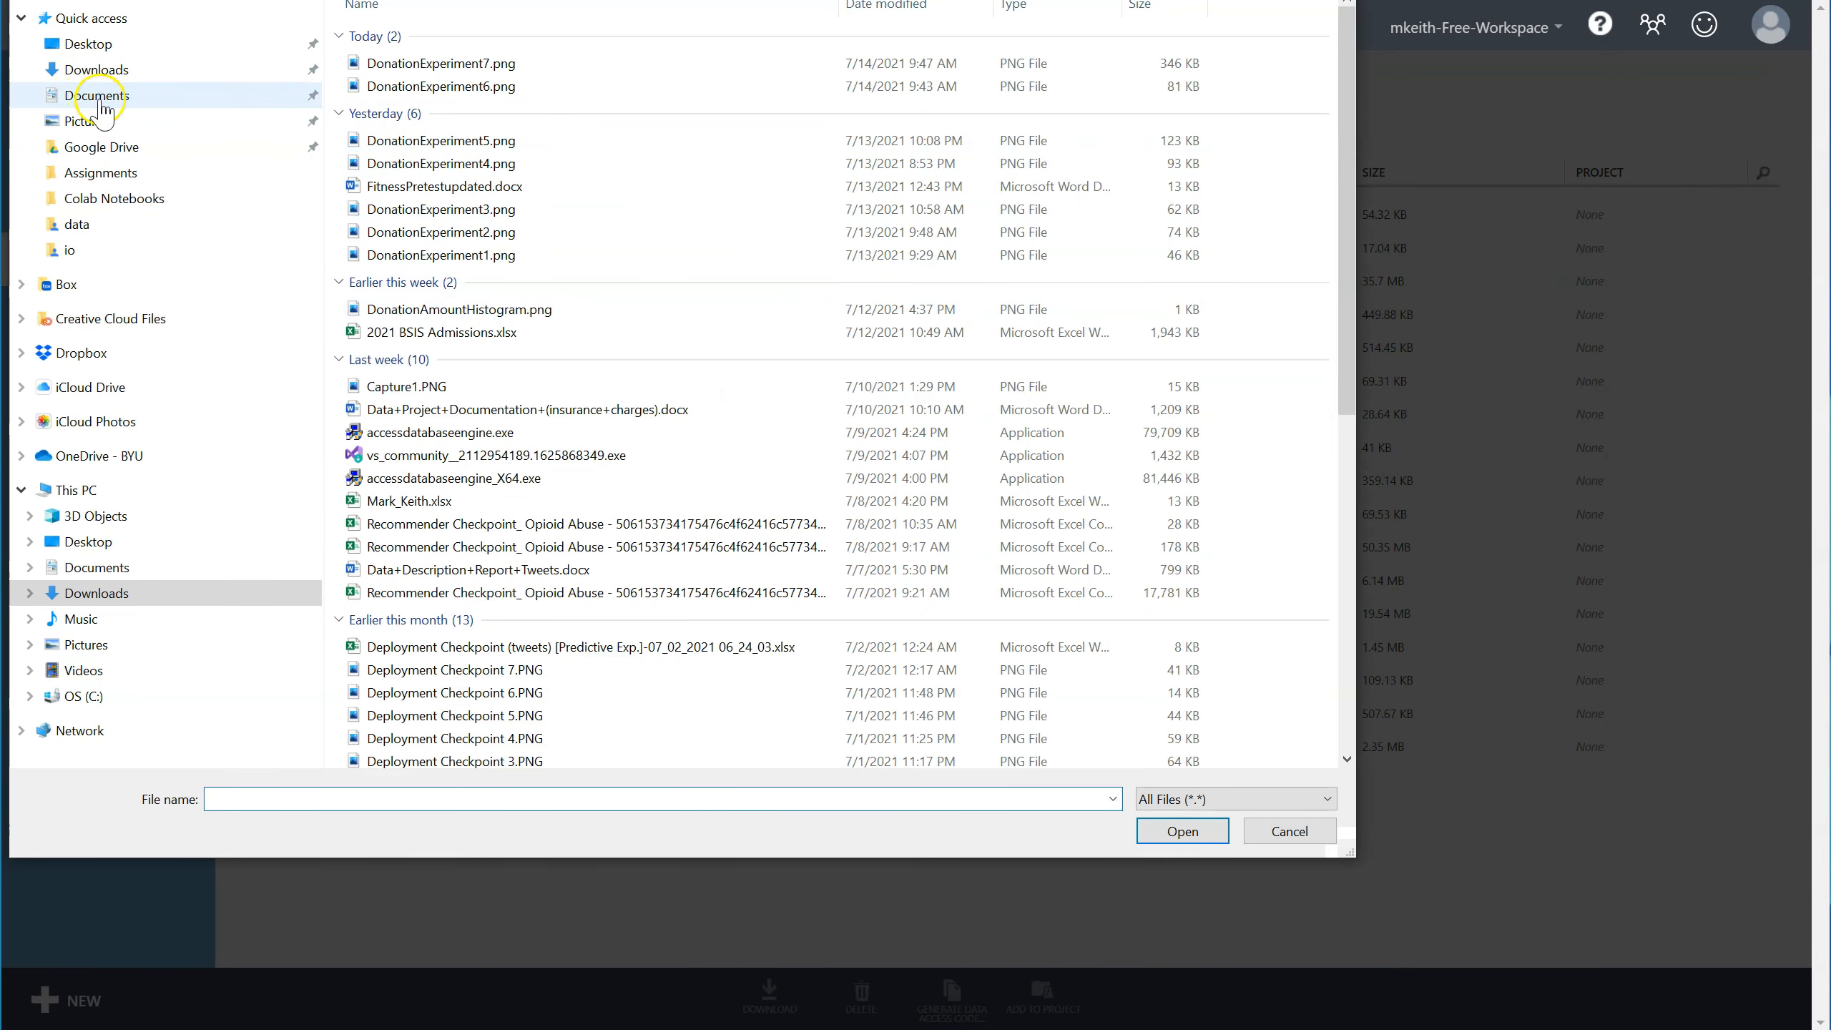
left_click(98, 148)
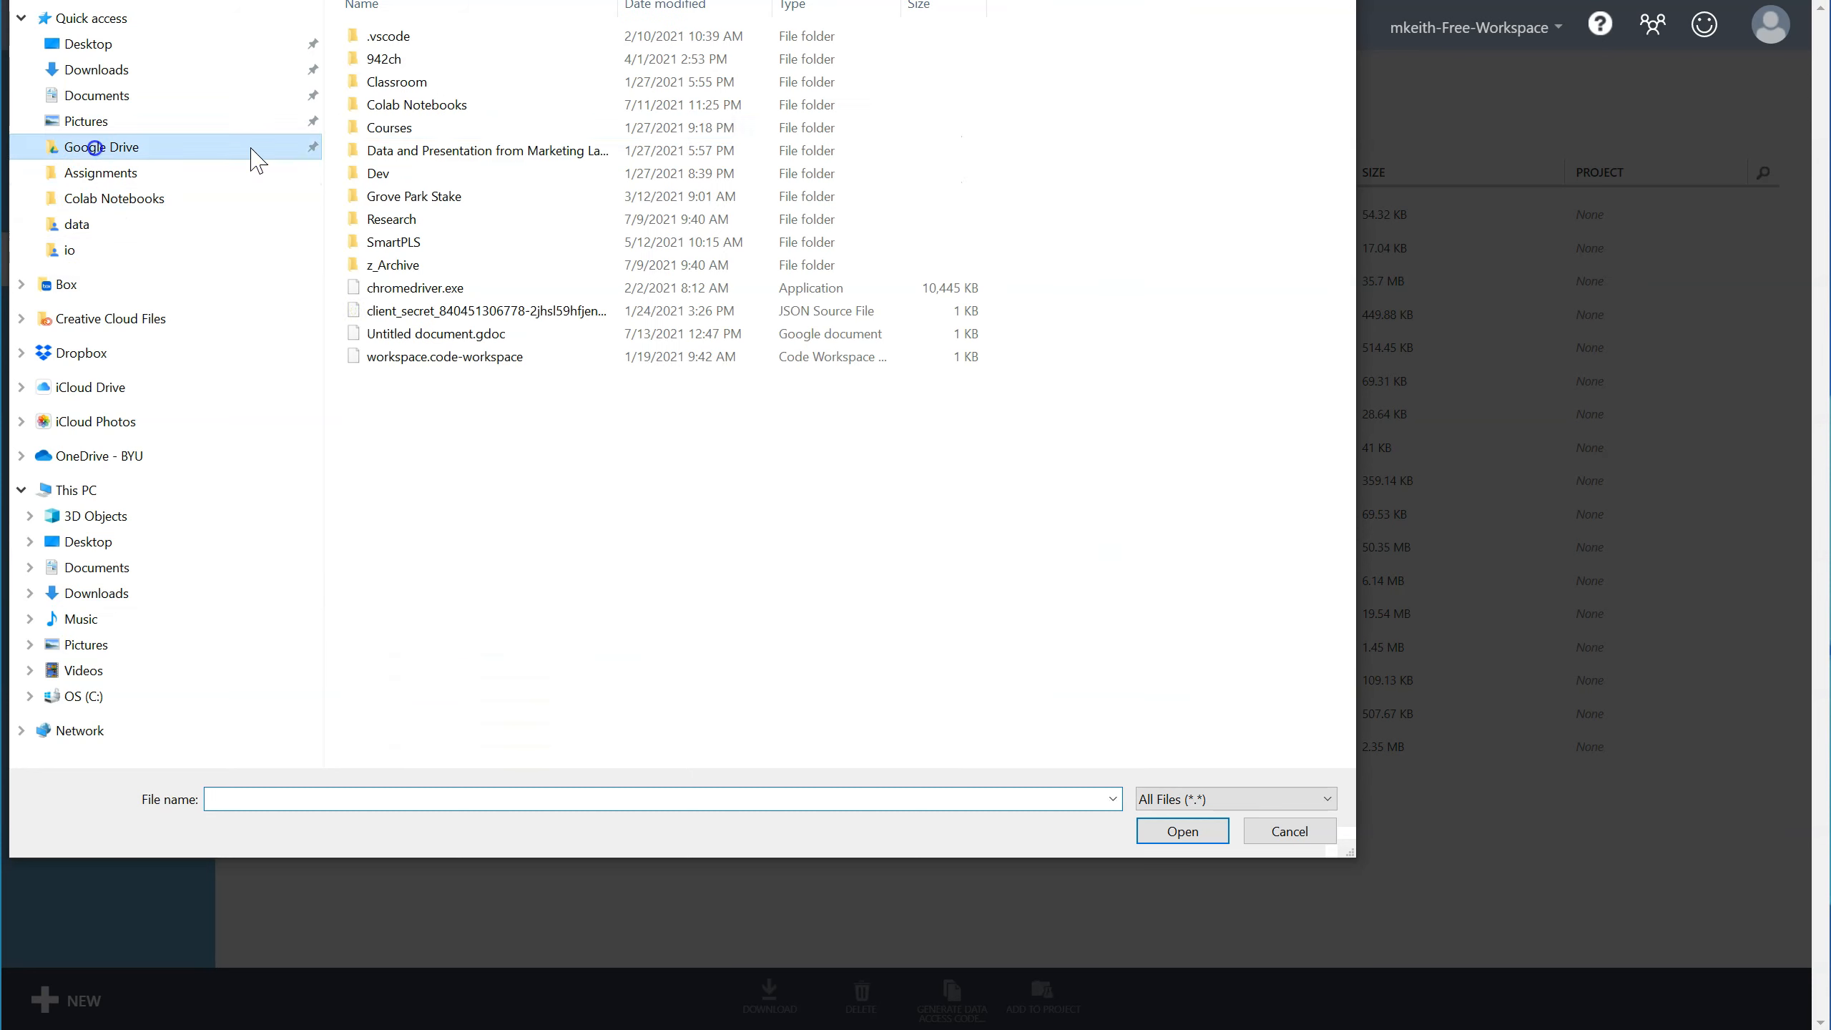
double_click(451, 106)
double_click(419, 107)
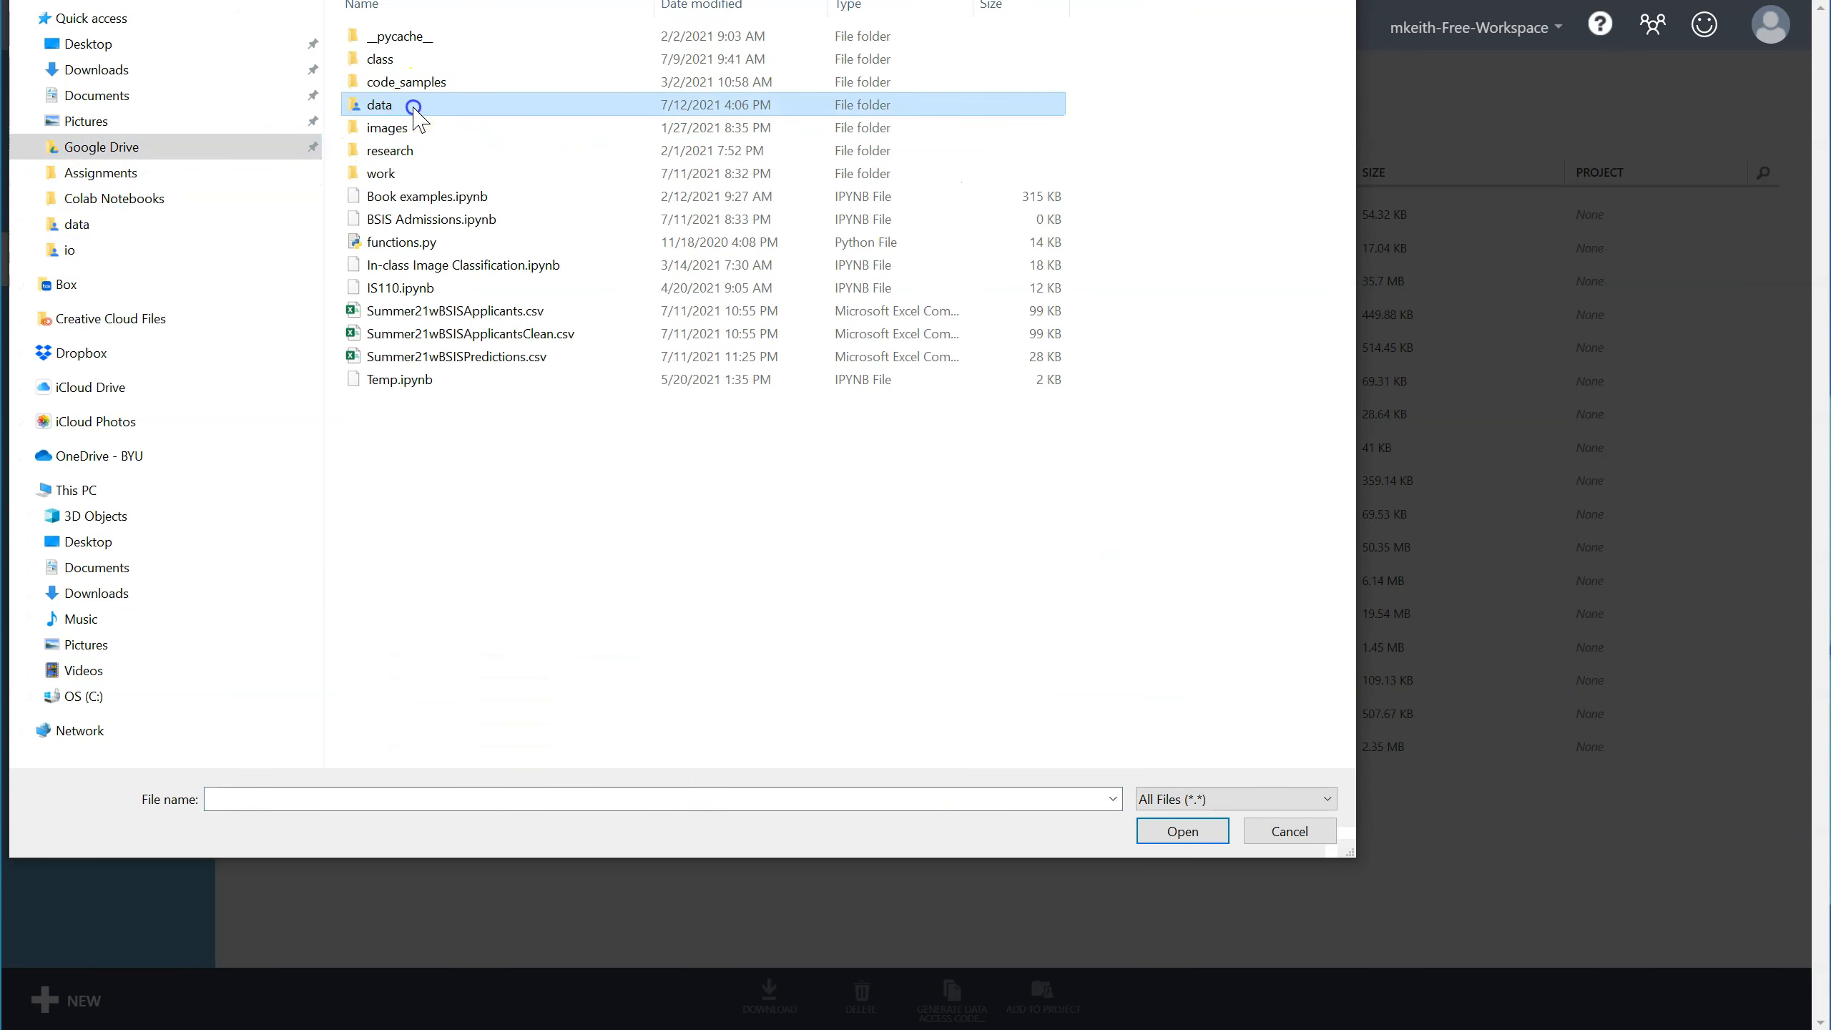
double_click(411, 37)
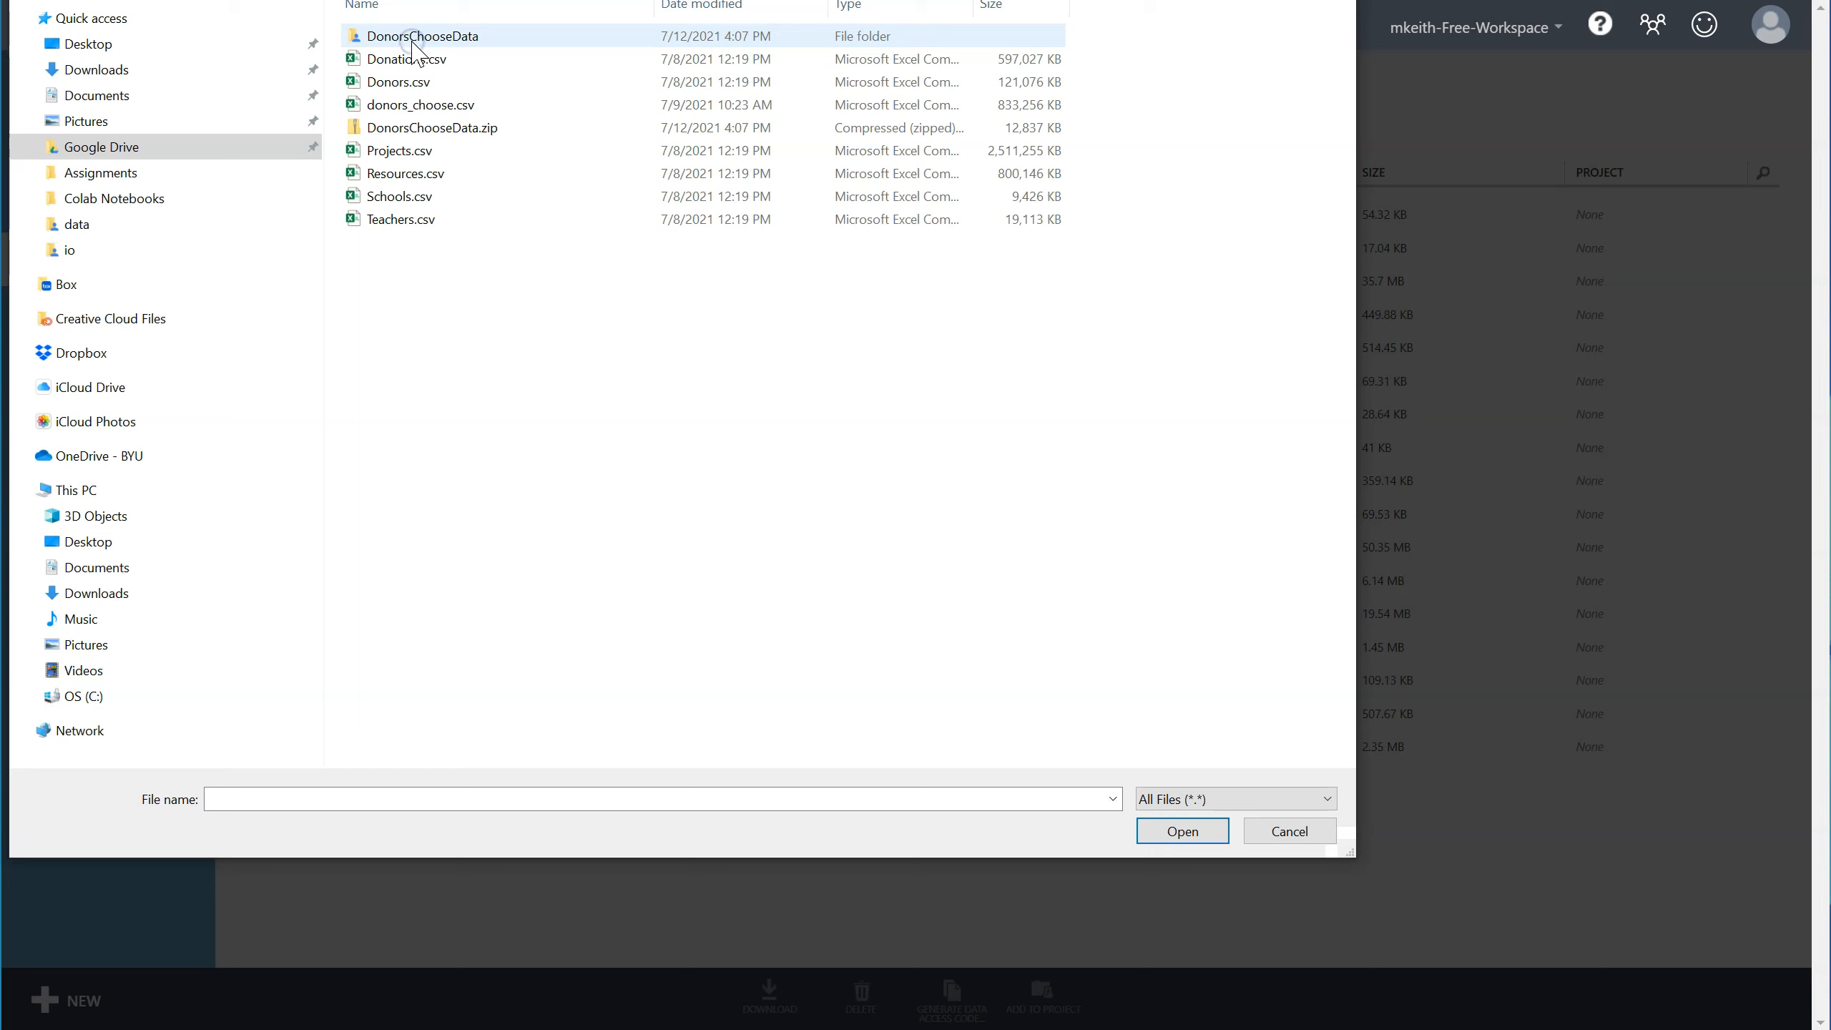
left_click(417, 40)
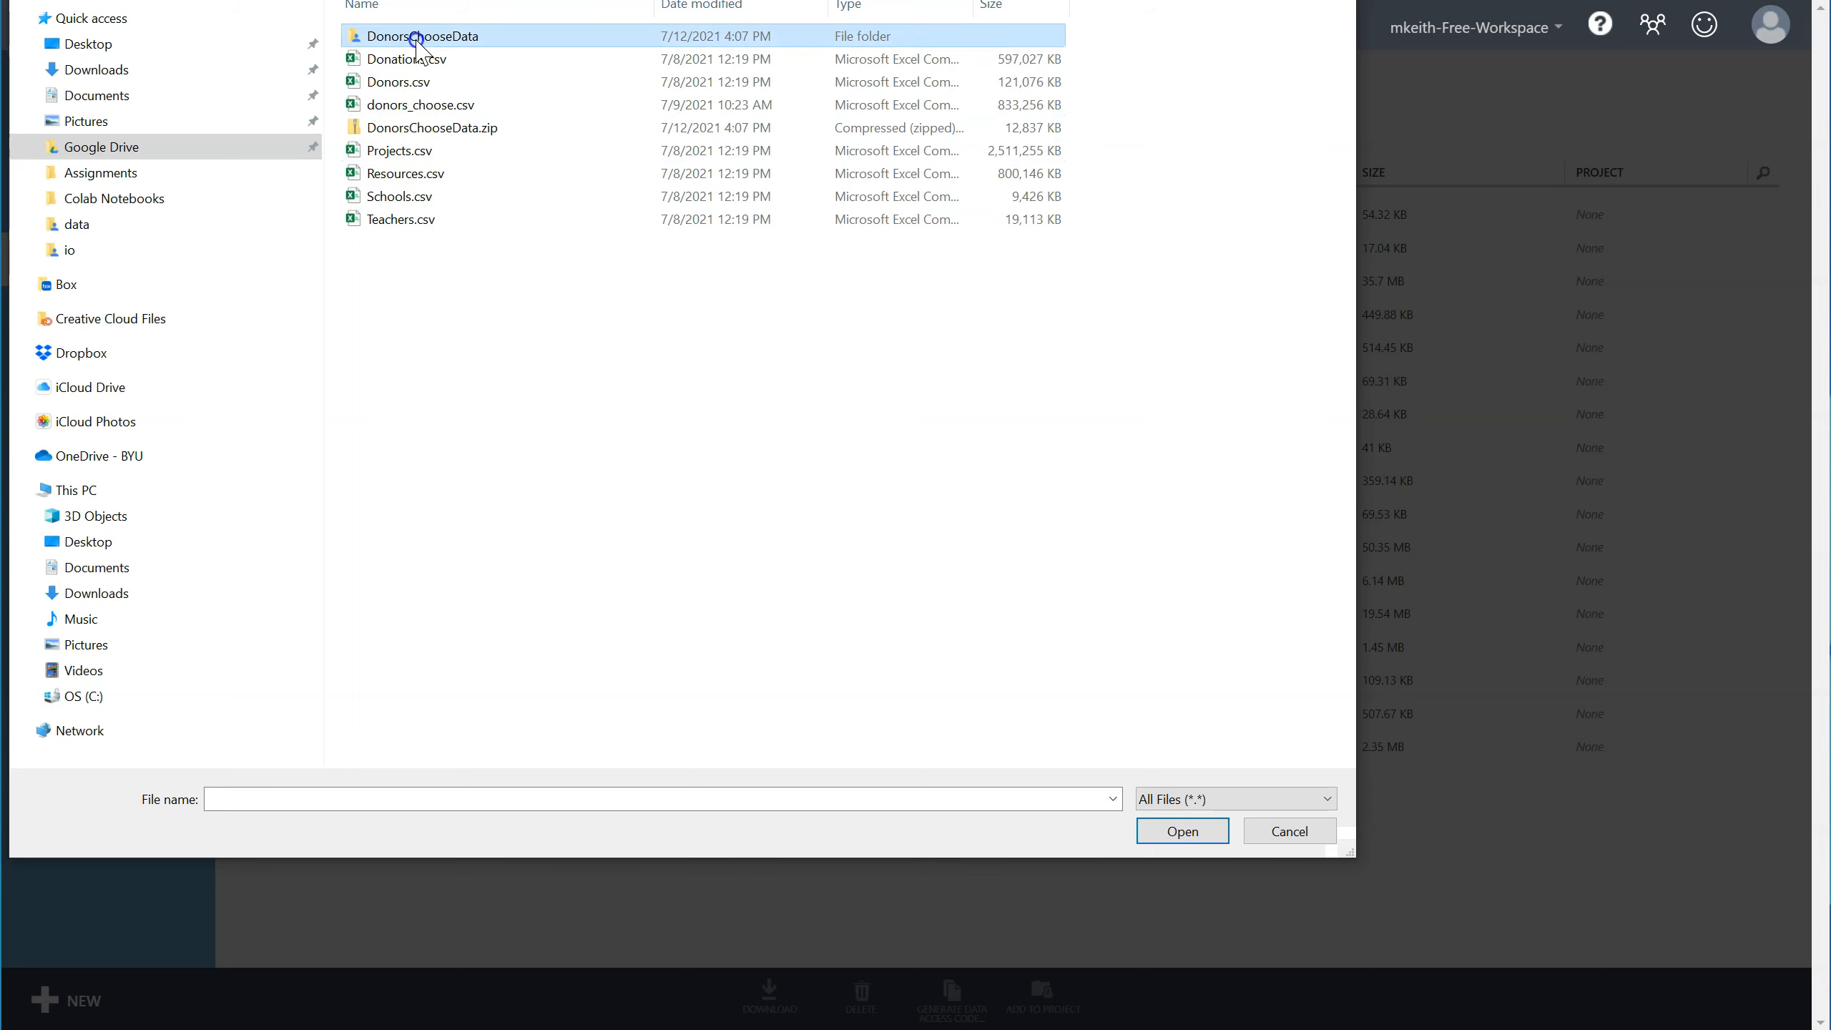
double_click(417, 39)
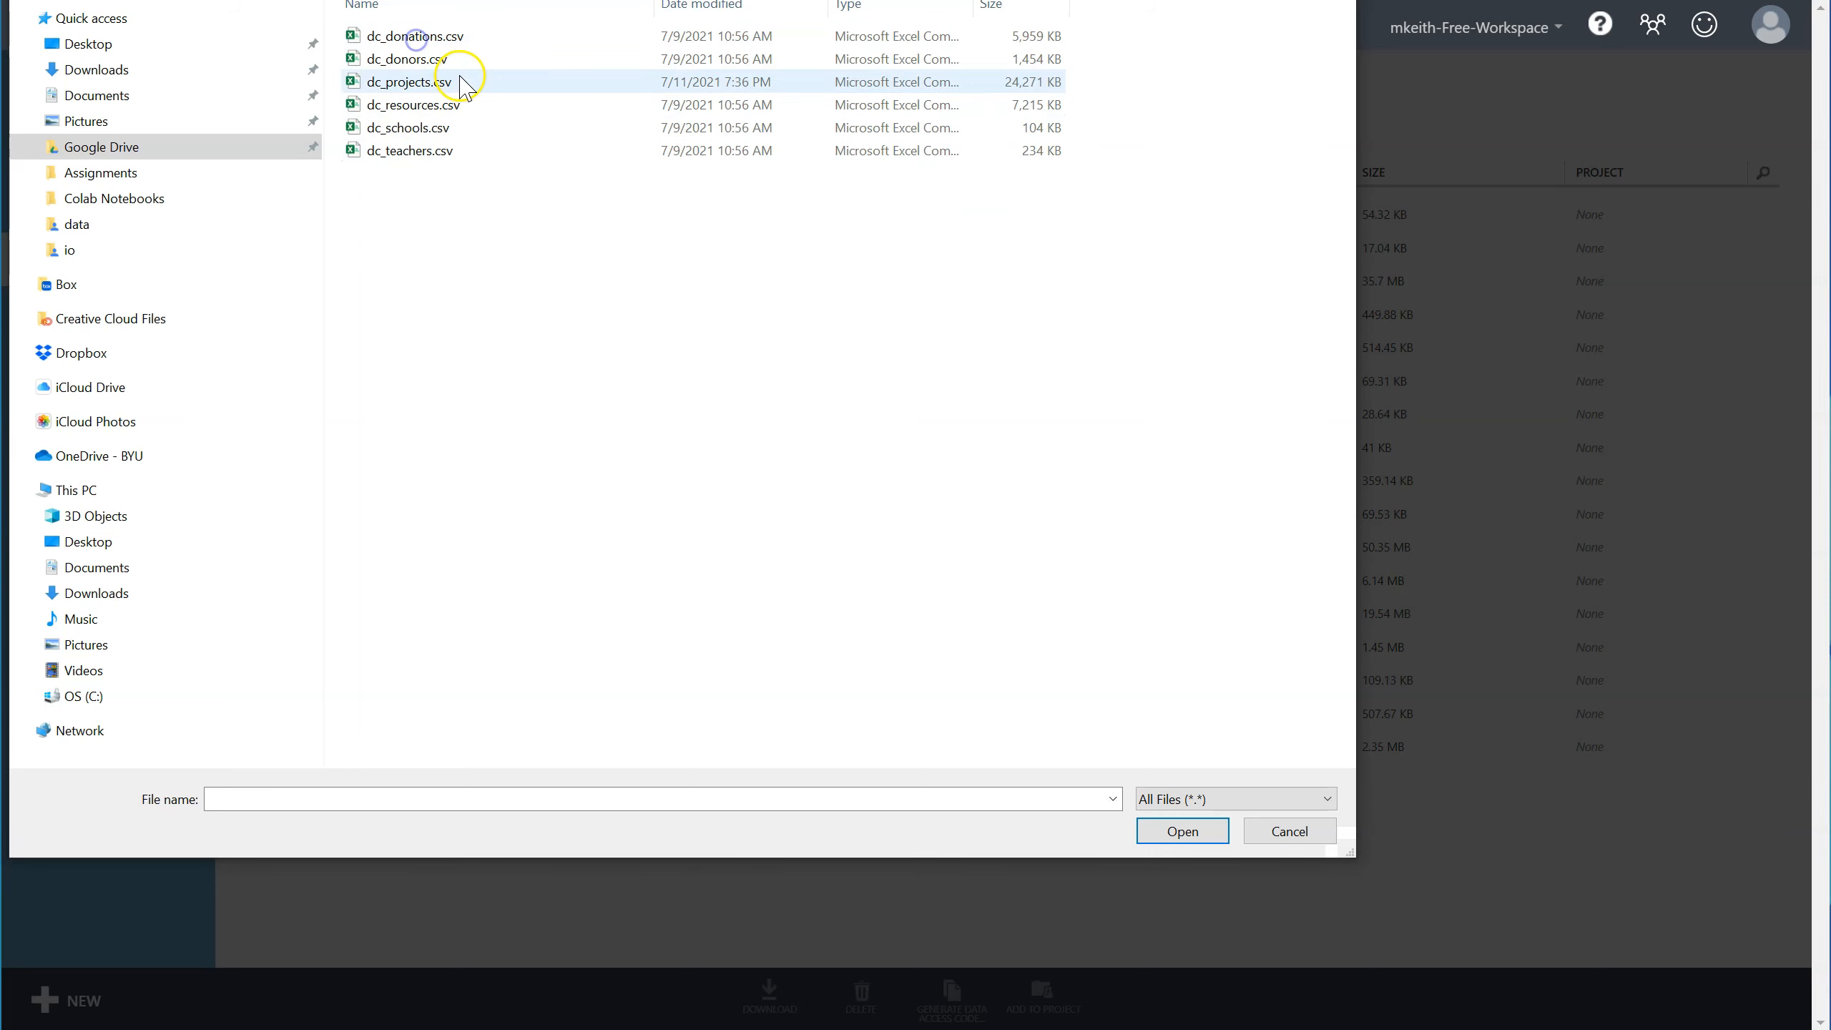
double_click(419, 36)
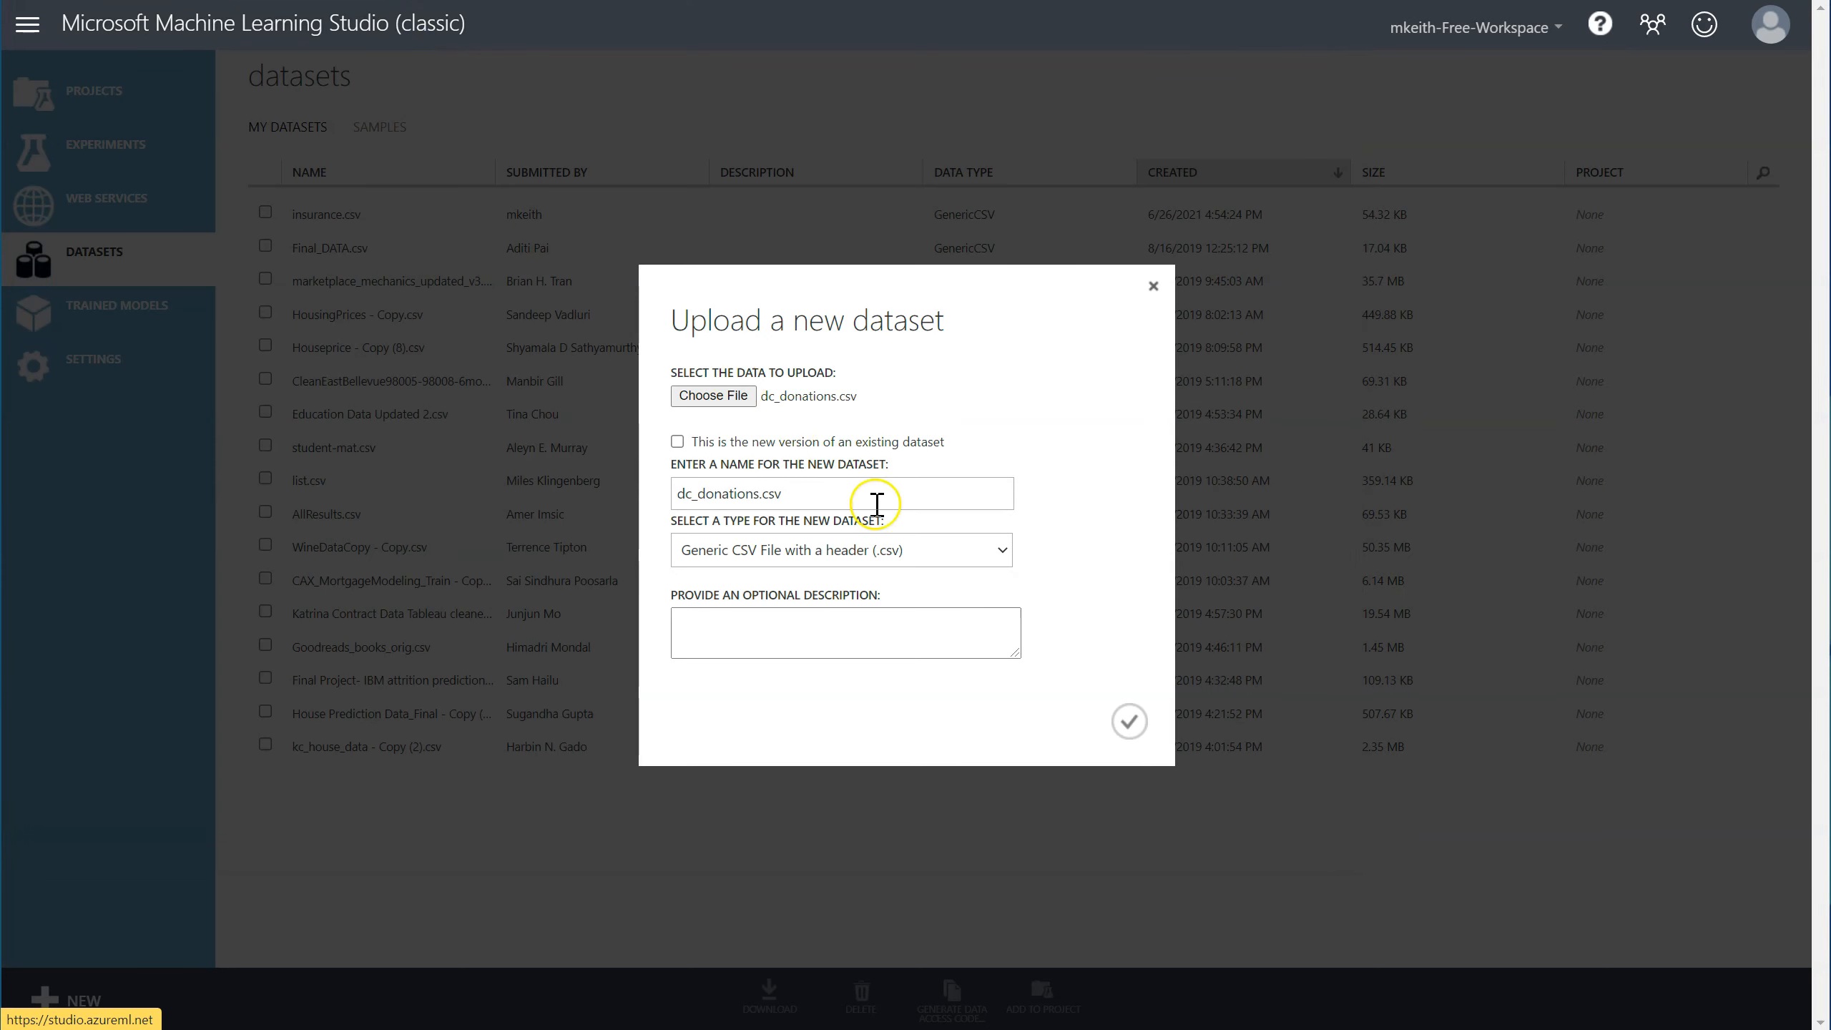
left_click(1128, 720)
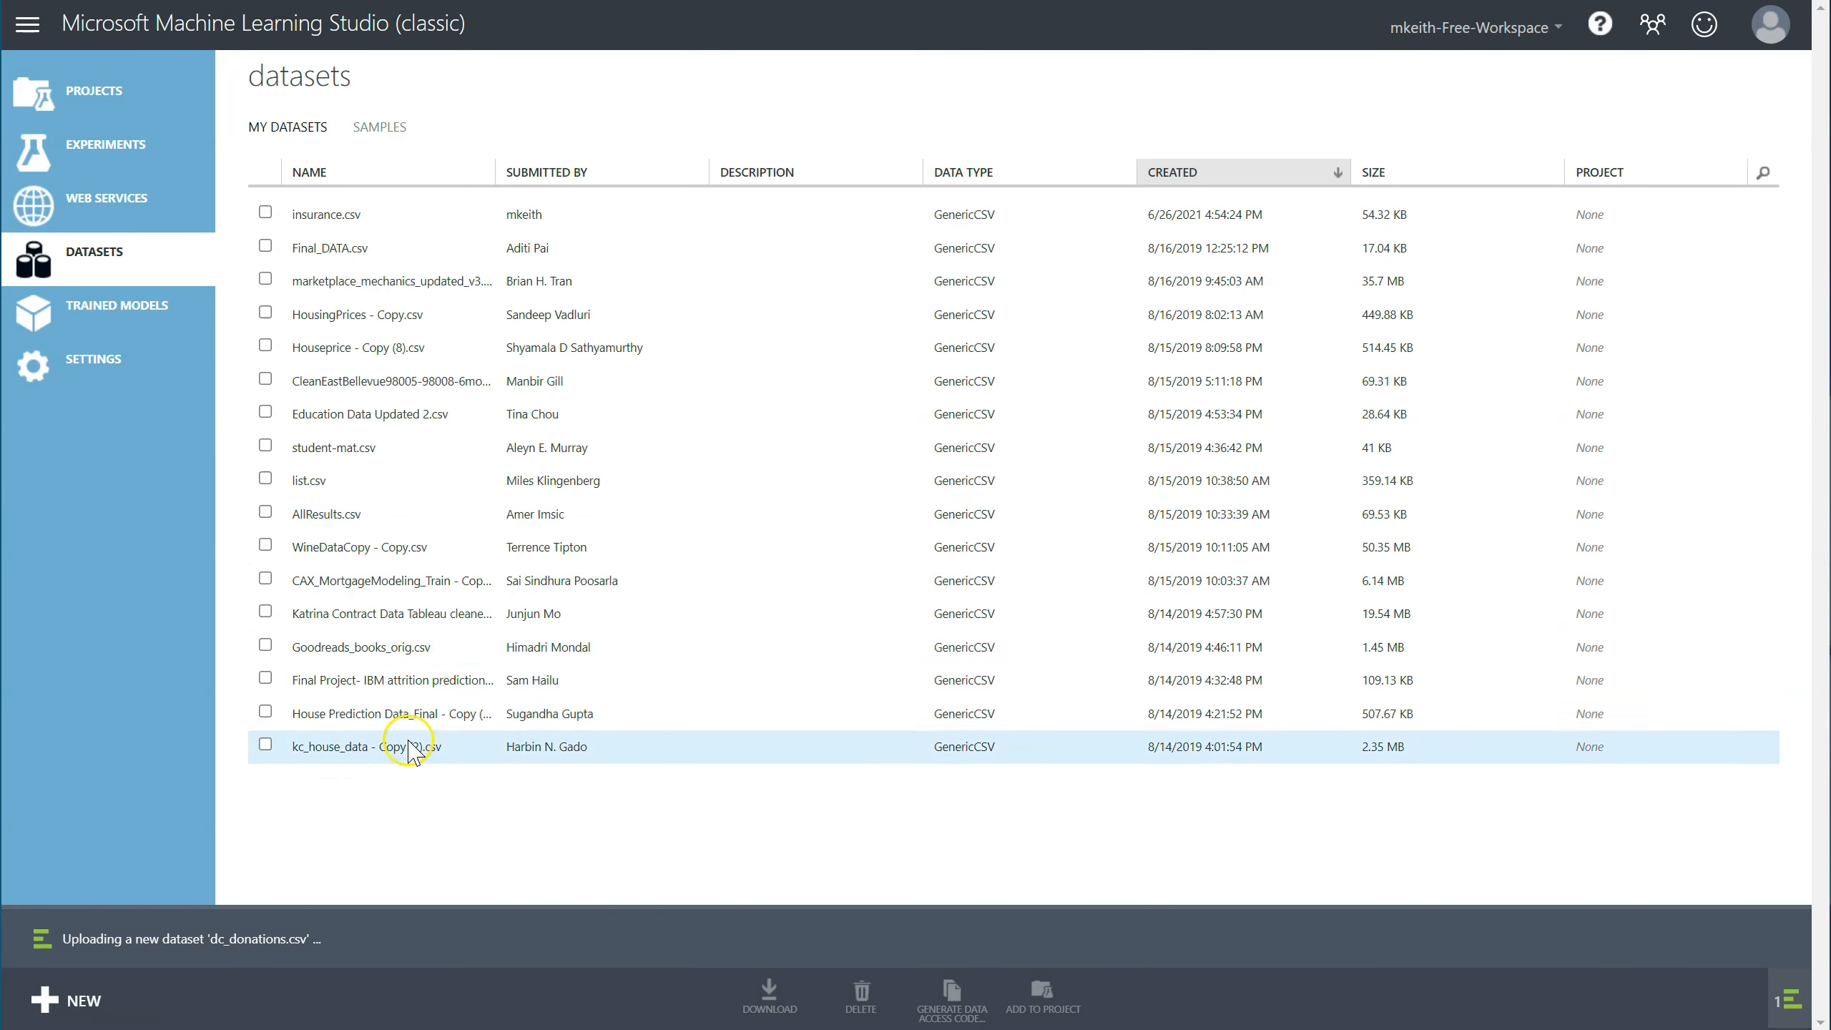
Upload the local file dc_donors.csv as a new dataset, keeping its file name and CSV-with-header type.
left_click(45, 1000)
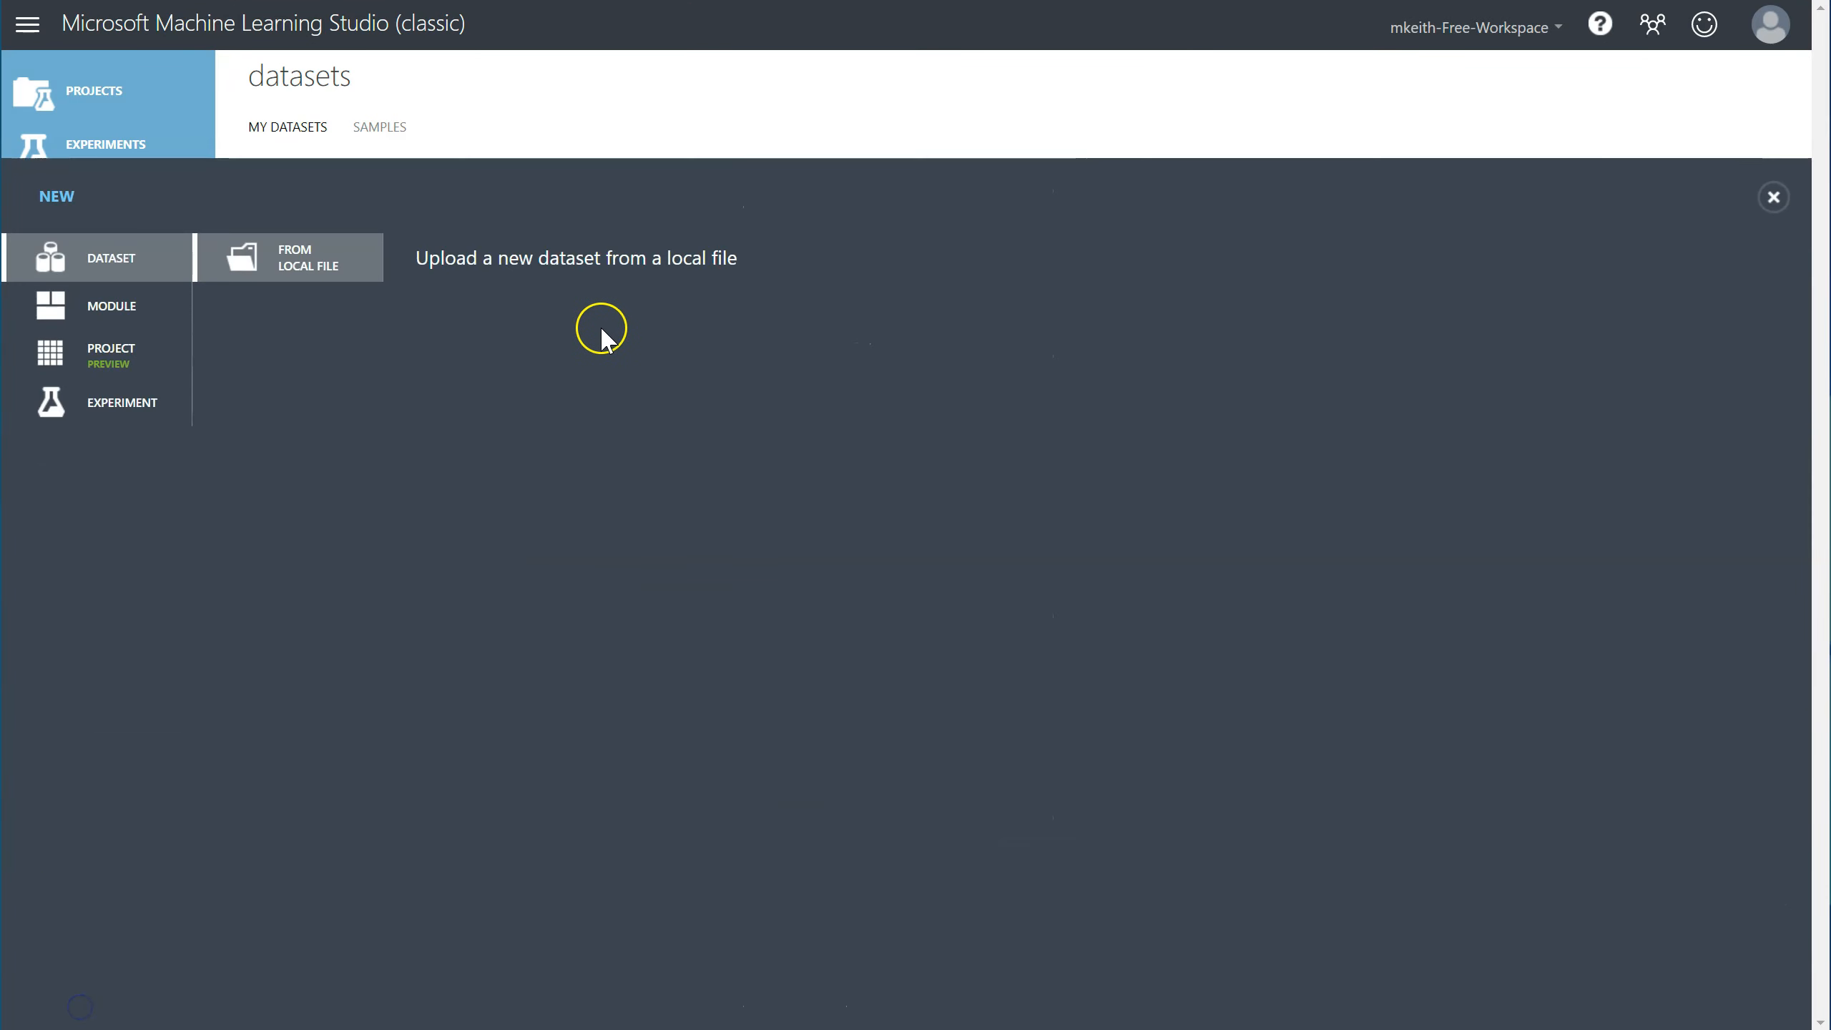
left_click(282, 274)
left_click(735, 409)
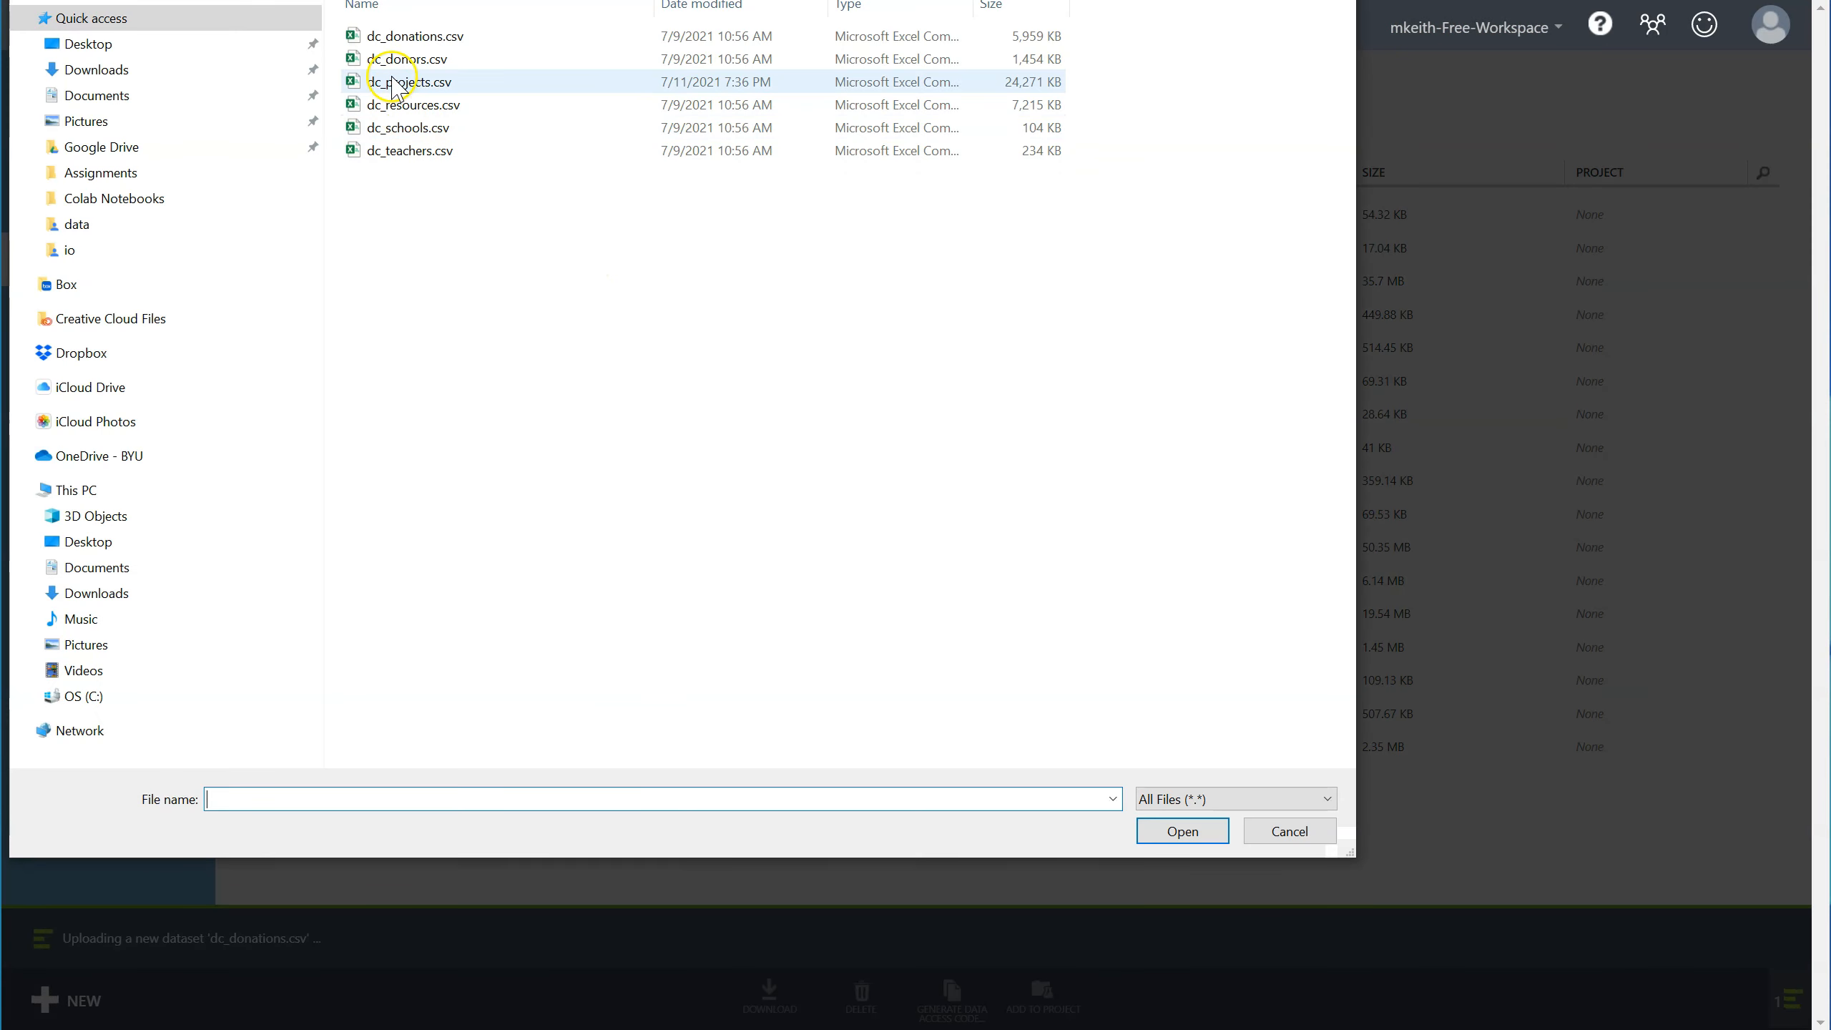
double_click(397, 58)
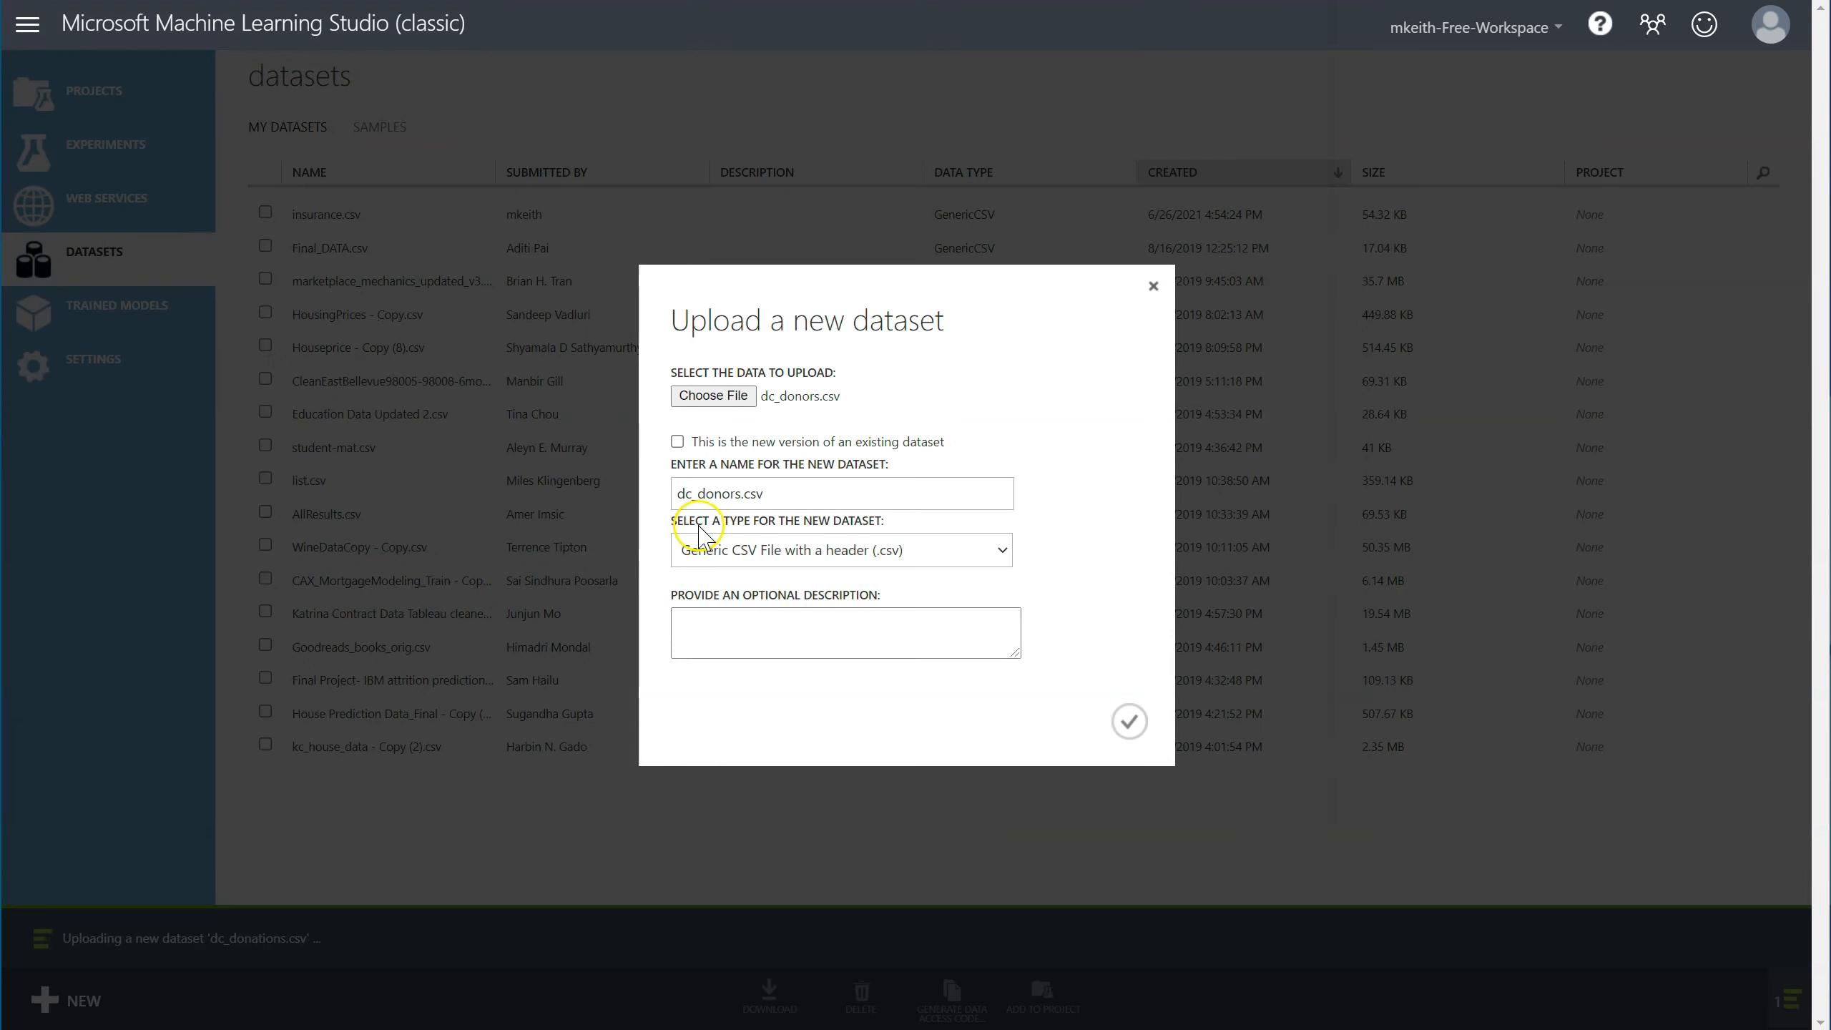
left_click(1129, 721)
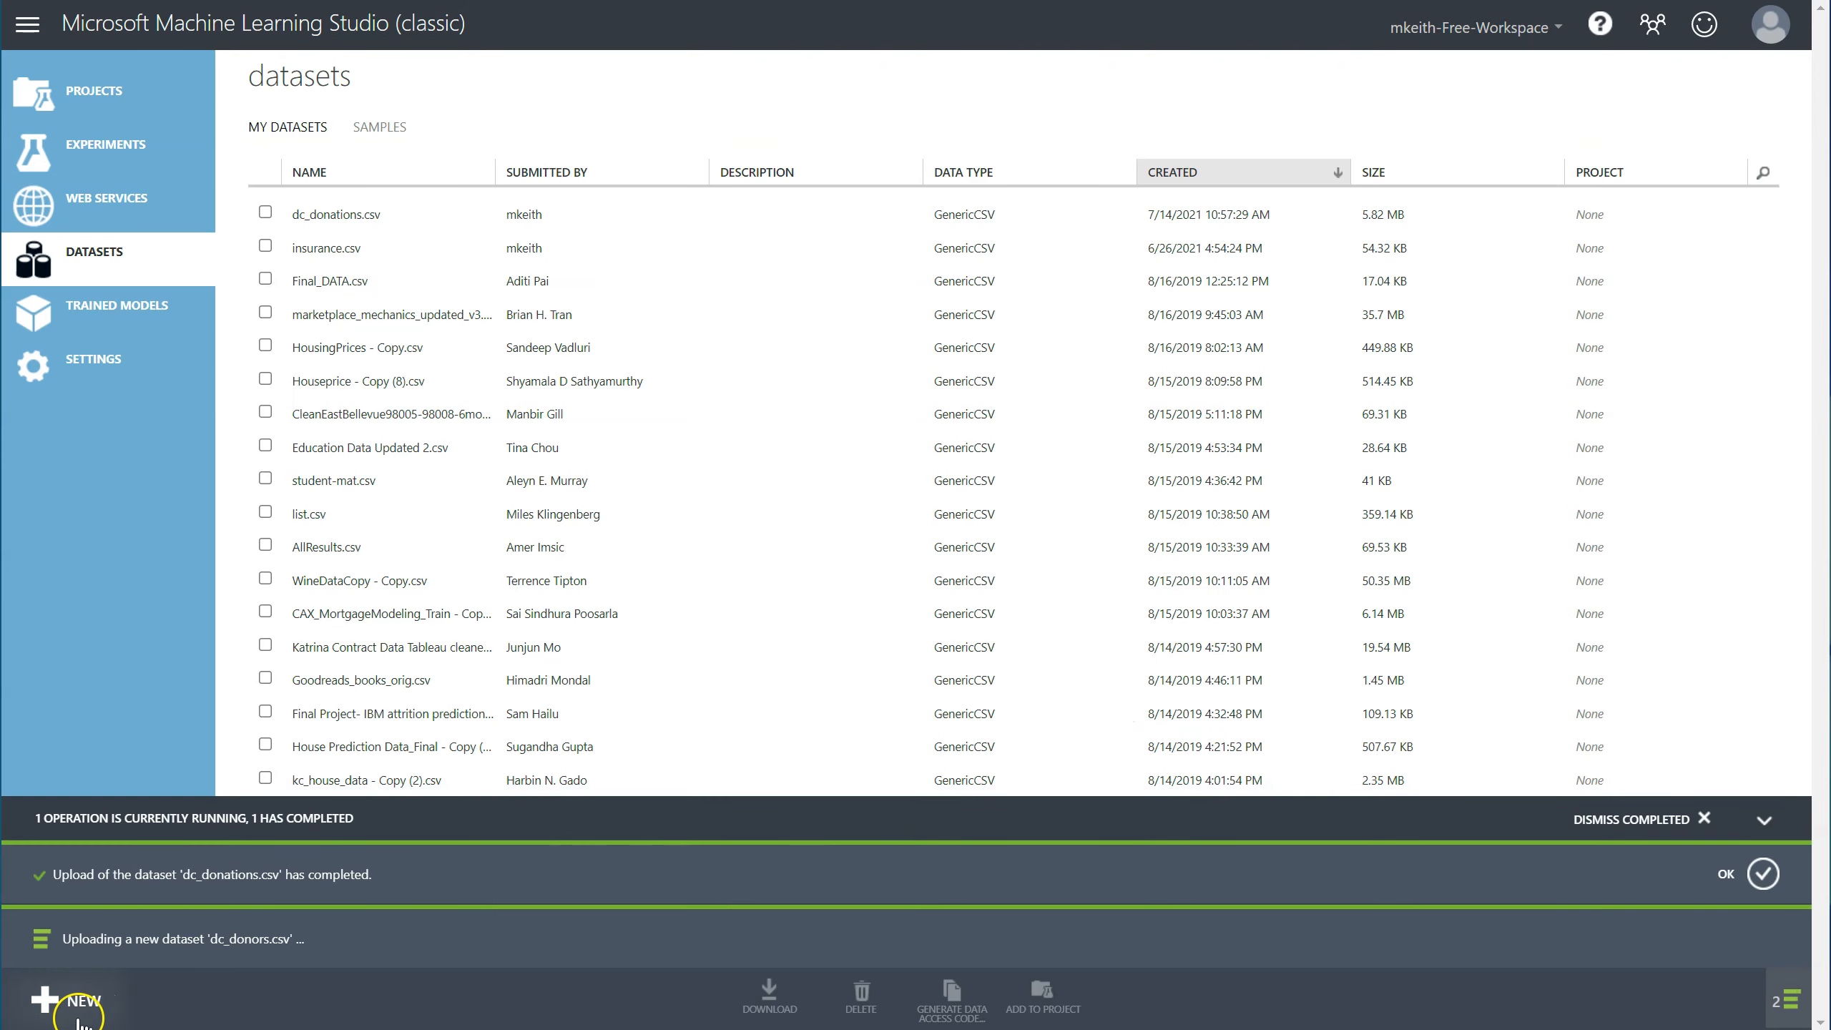
Upload the local file dc_projects.csv from the DonorsChooseData folder as a new dataset.
left_click(46, 1002)
left_click(306, 286)
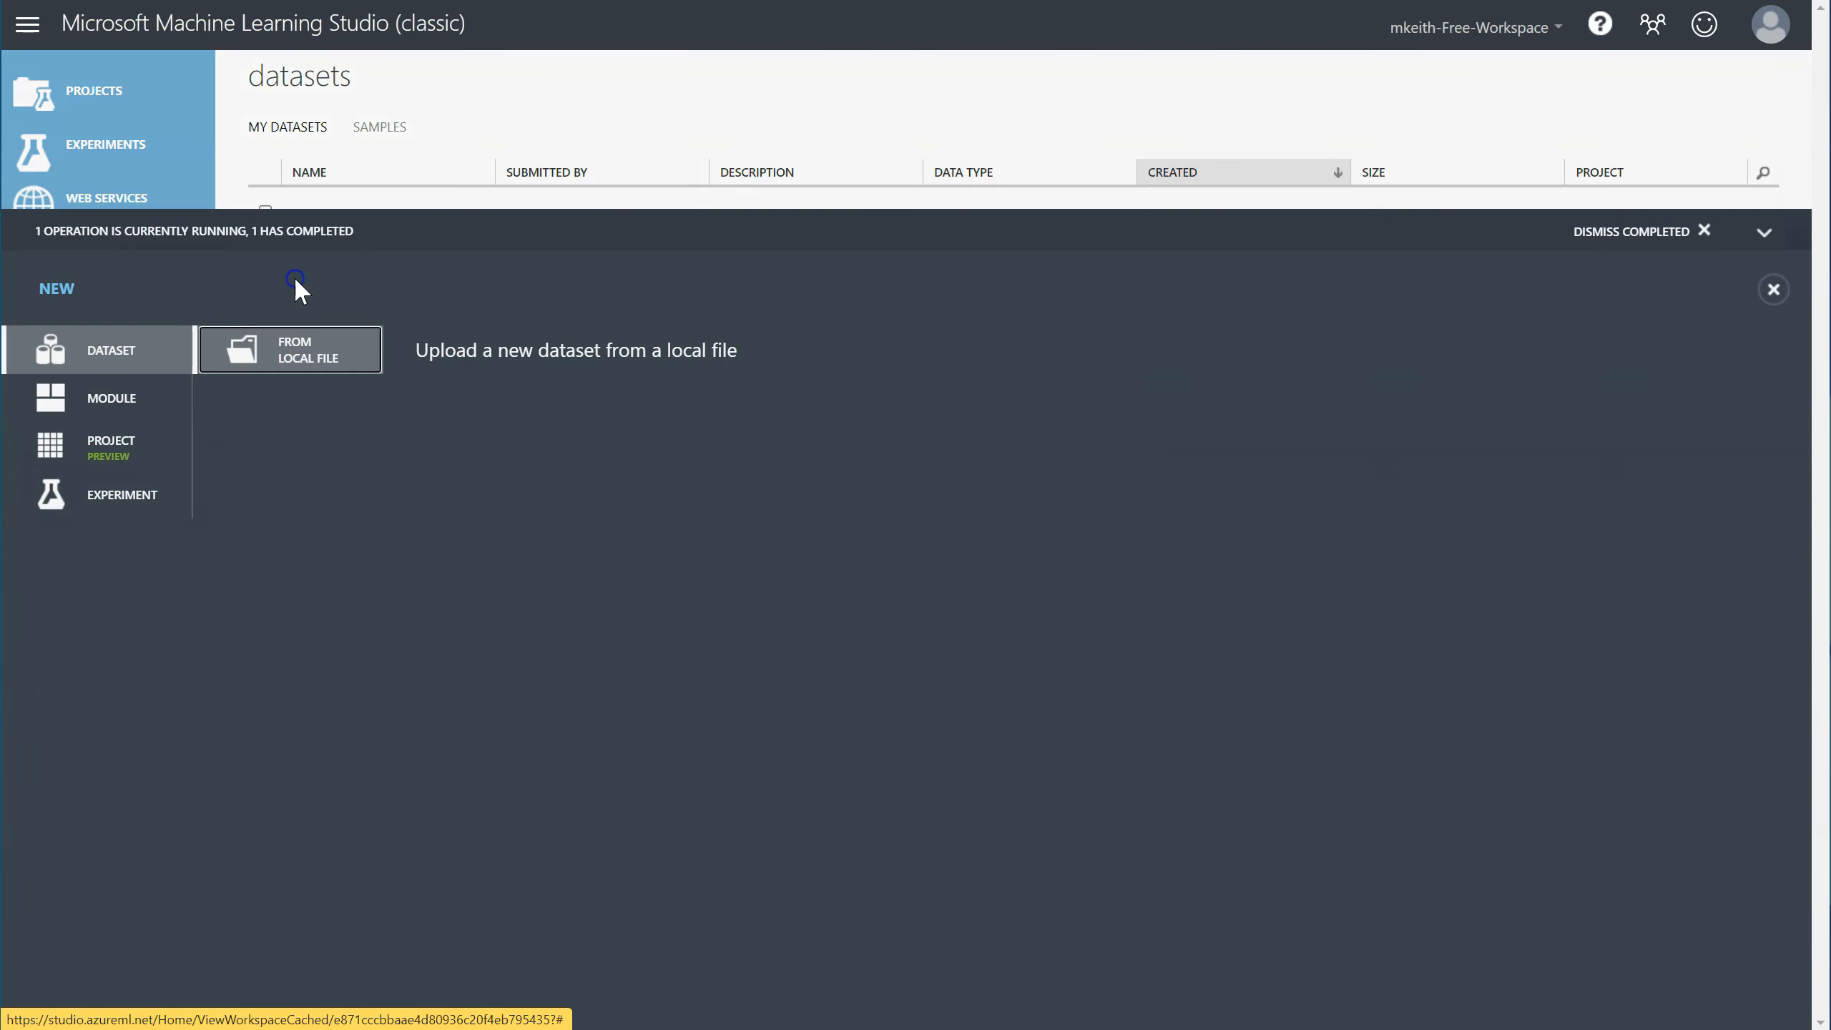
left_click(724, 396)
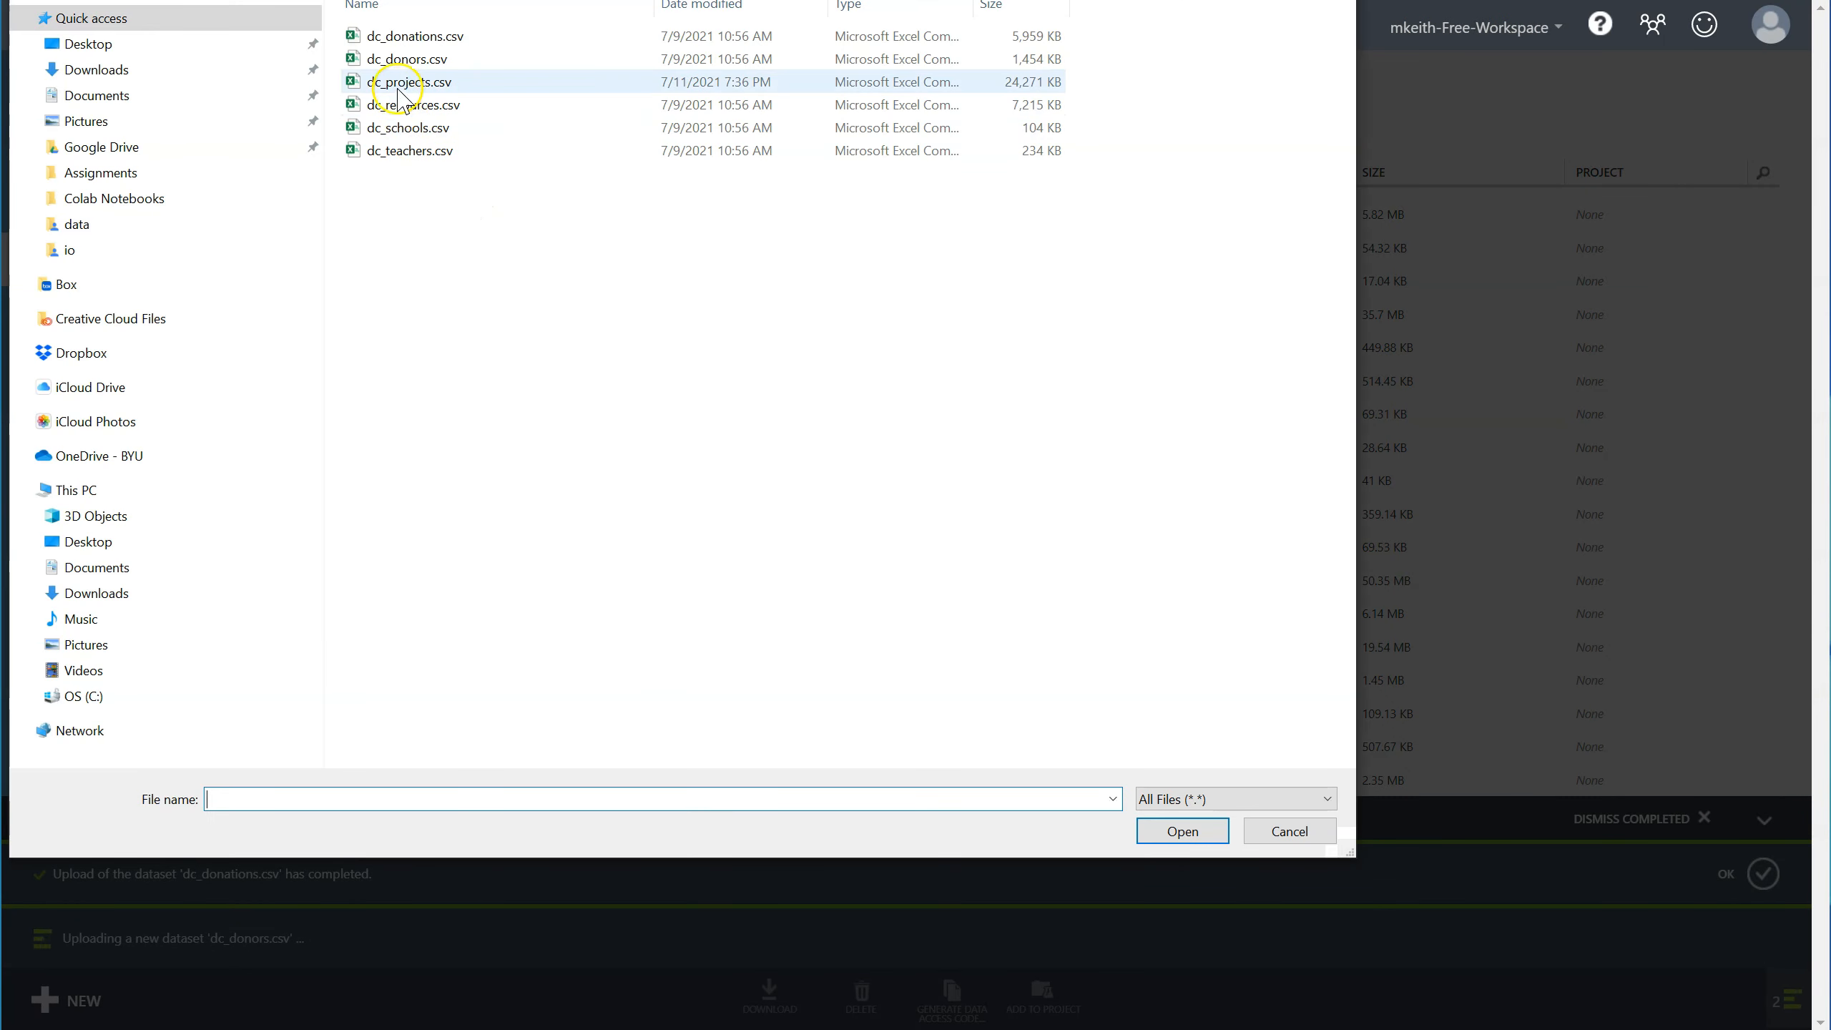
double_click(403, 78)
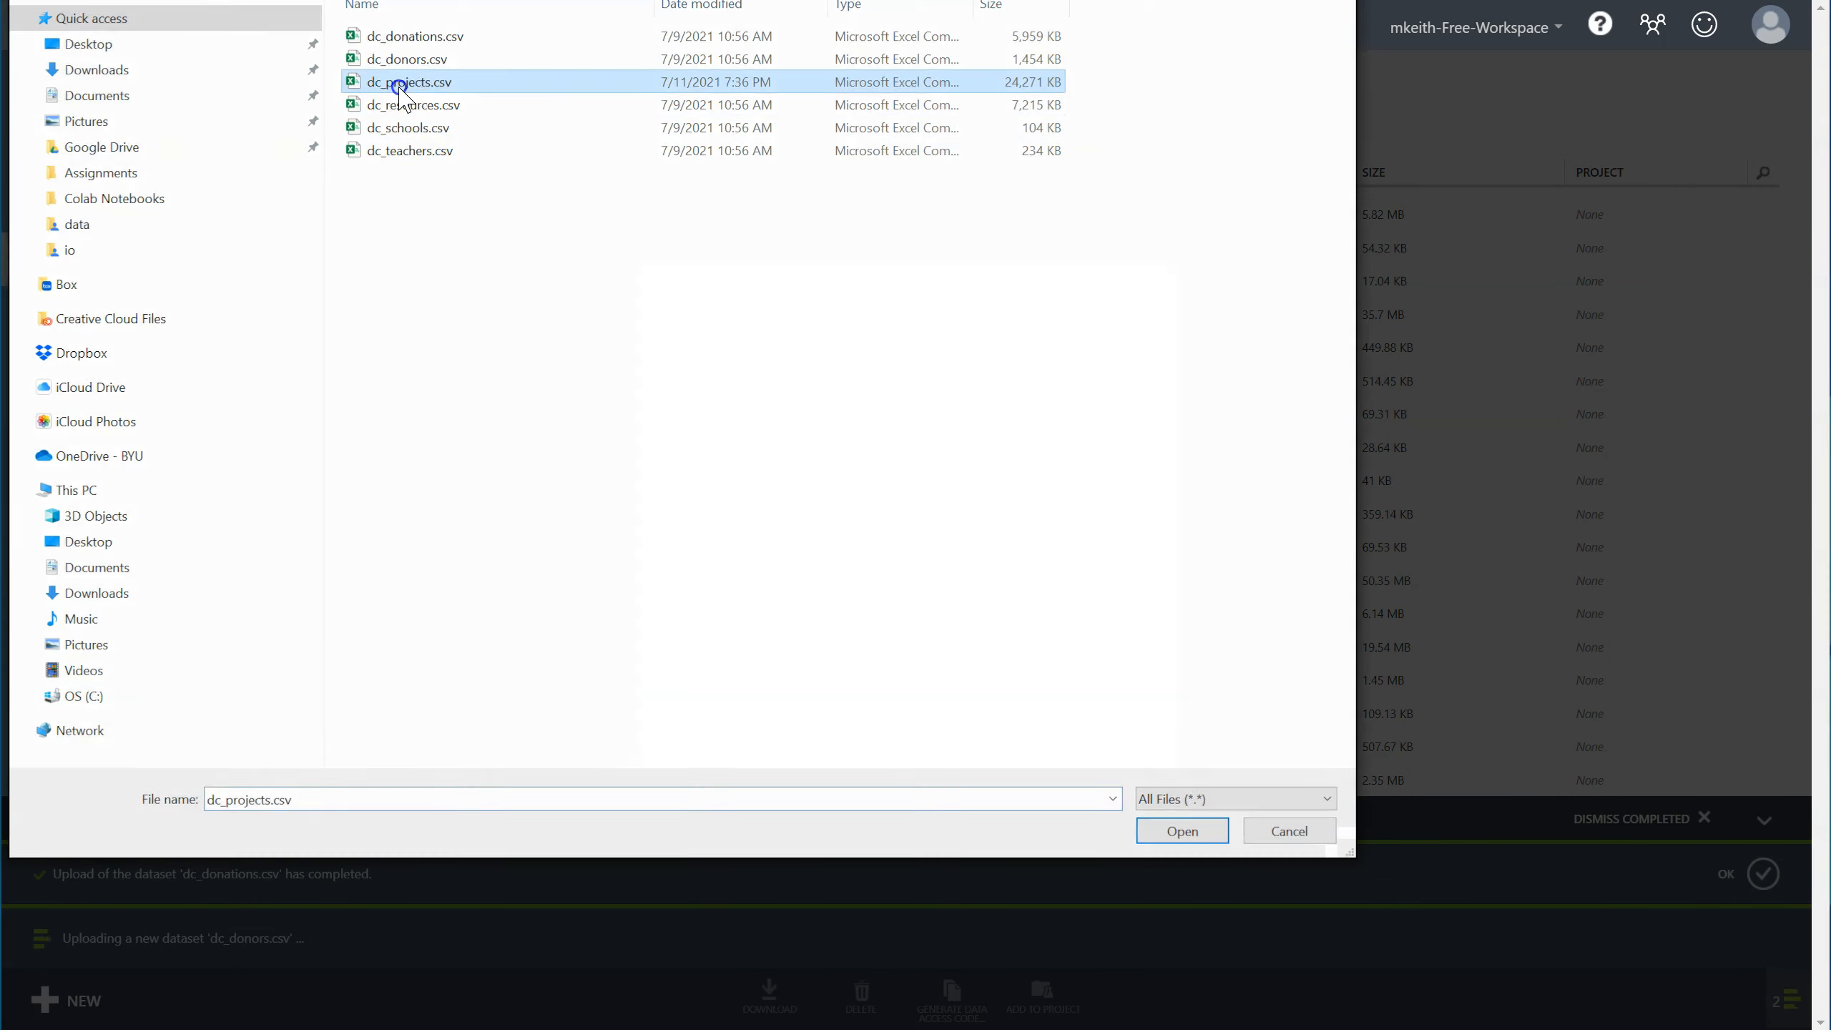
left_click(1128, 721)
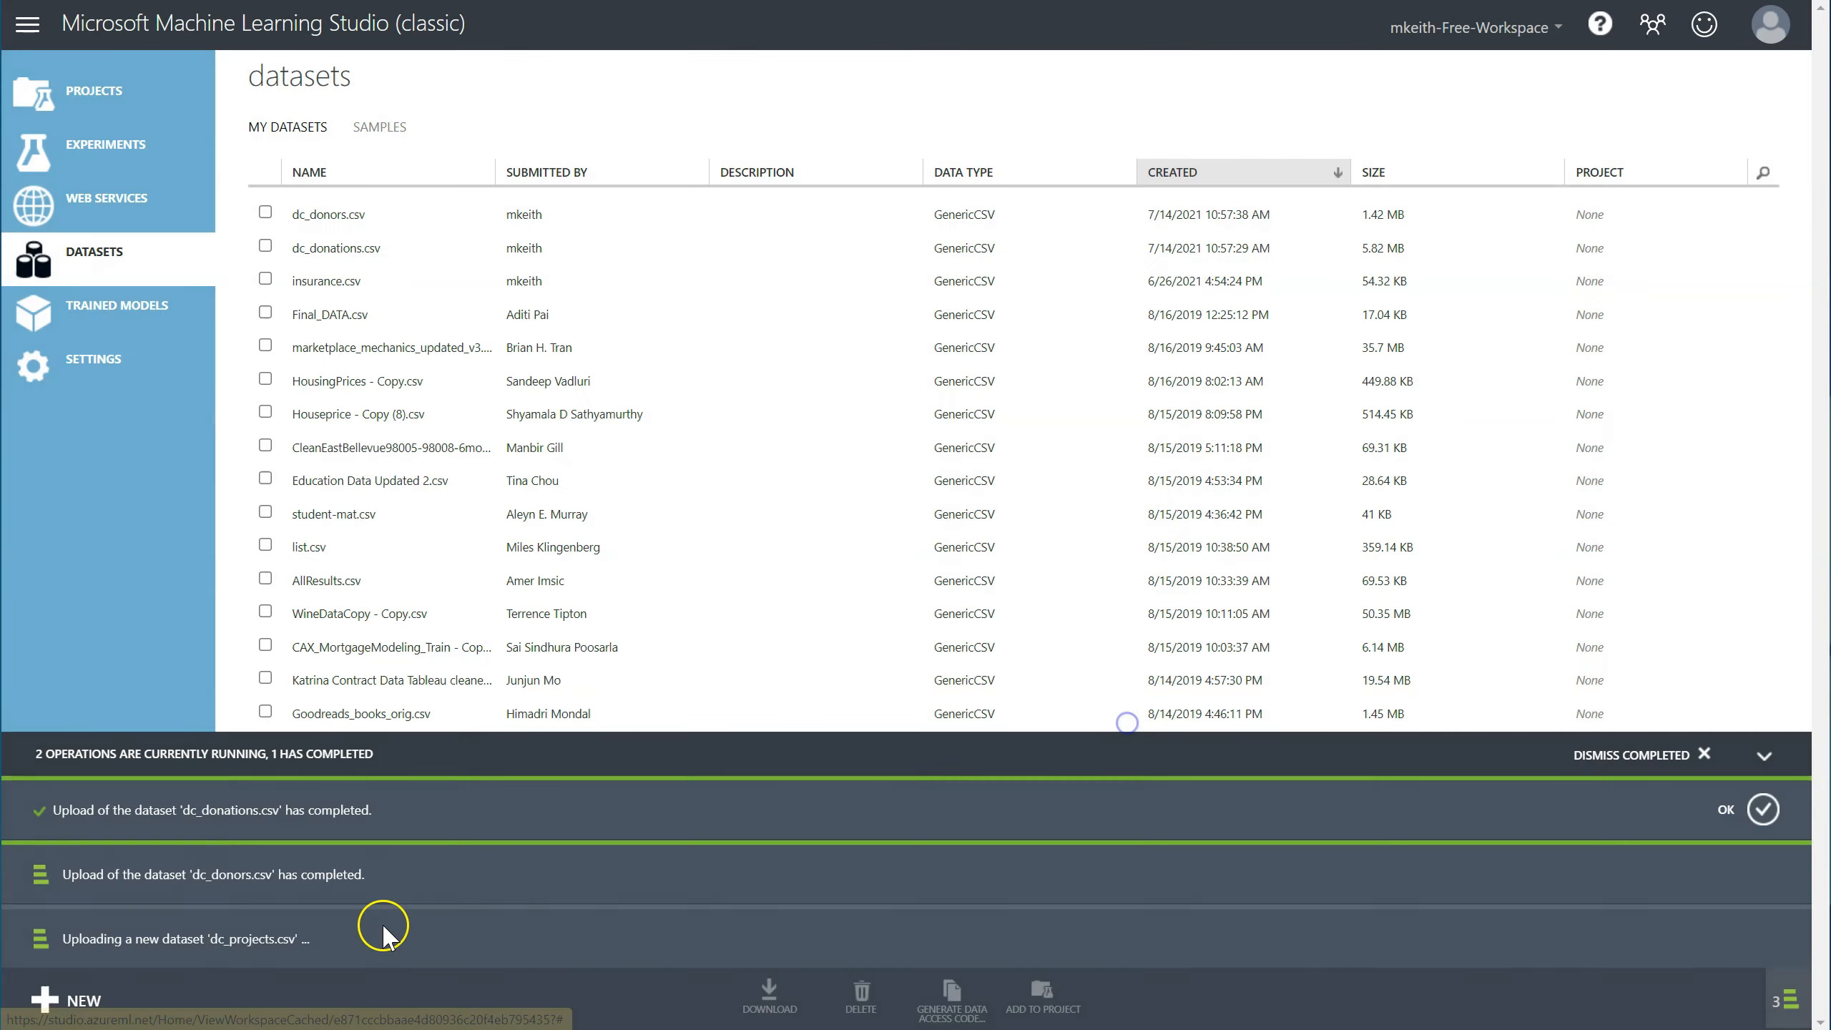
Upload the local file dc_resources.csv from the DonorsChooseData folder as a new dataset.
left_click(85, 1002)
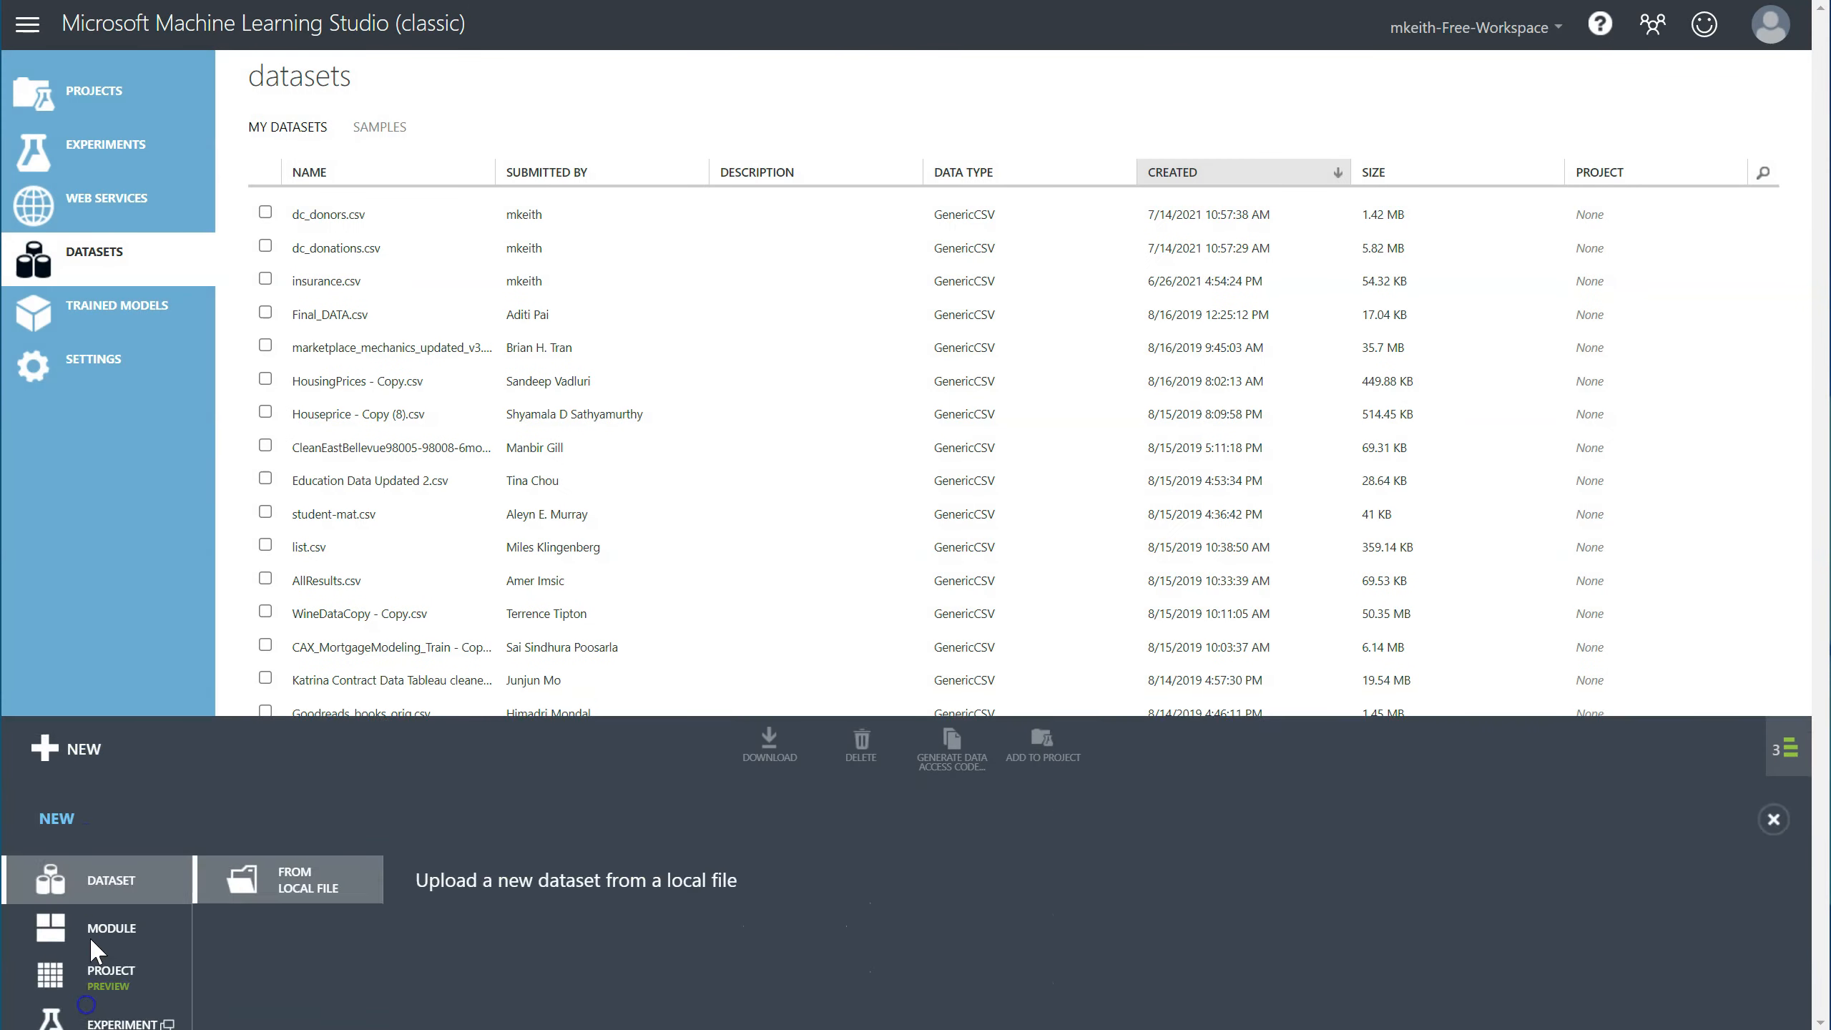
left_click(281, 289)
left_click(725, 397)
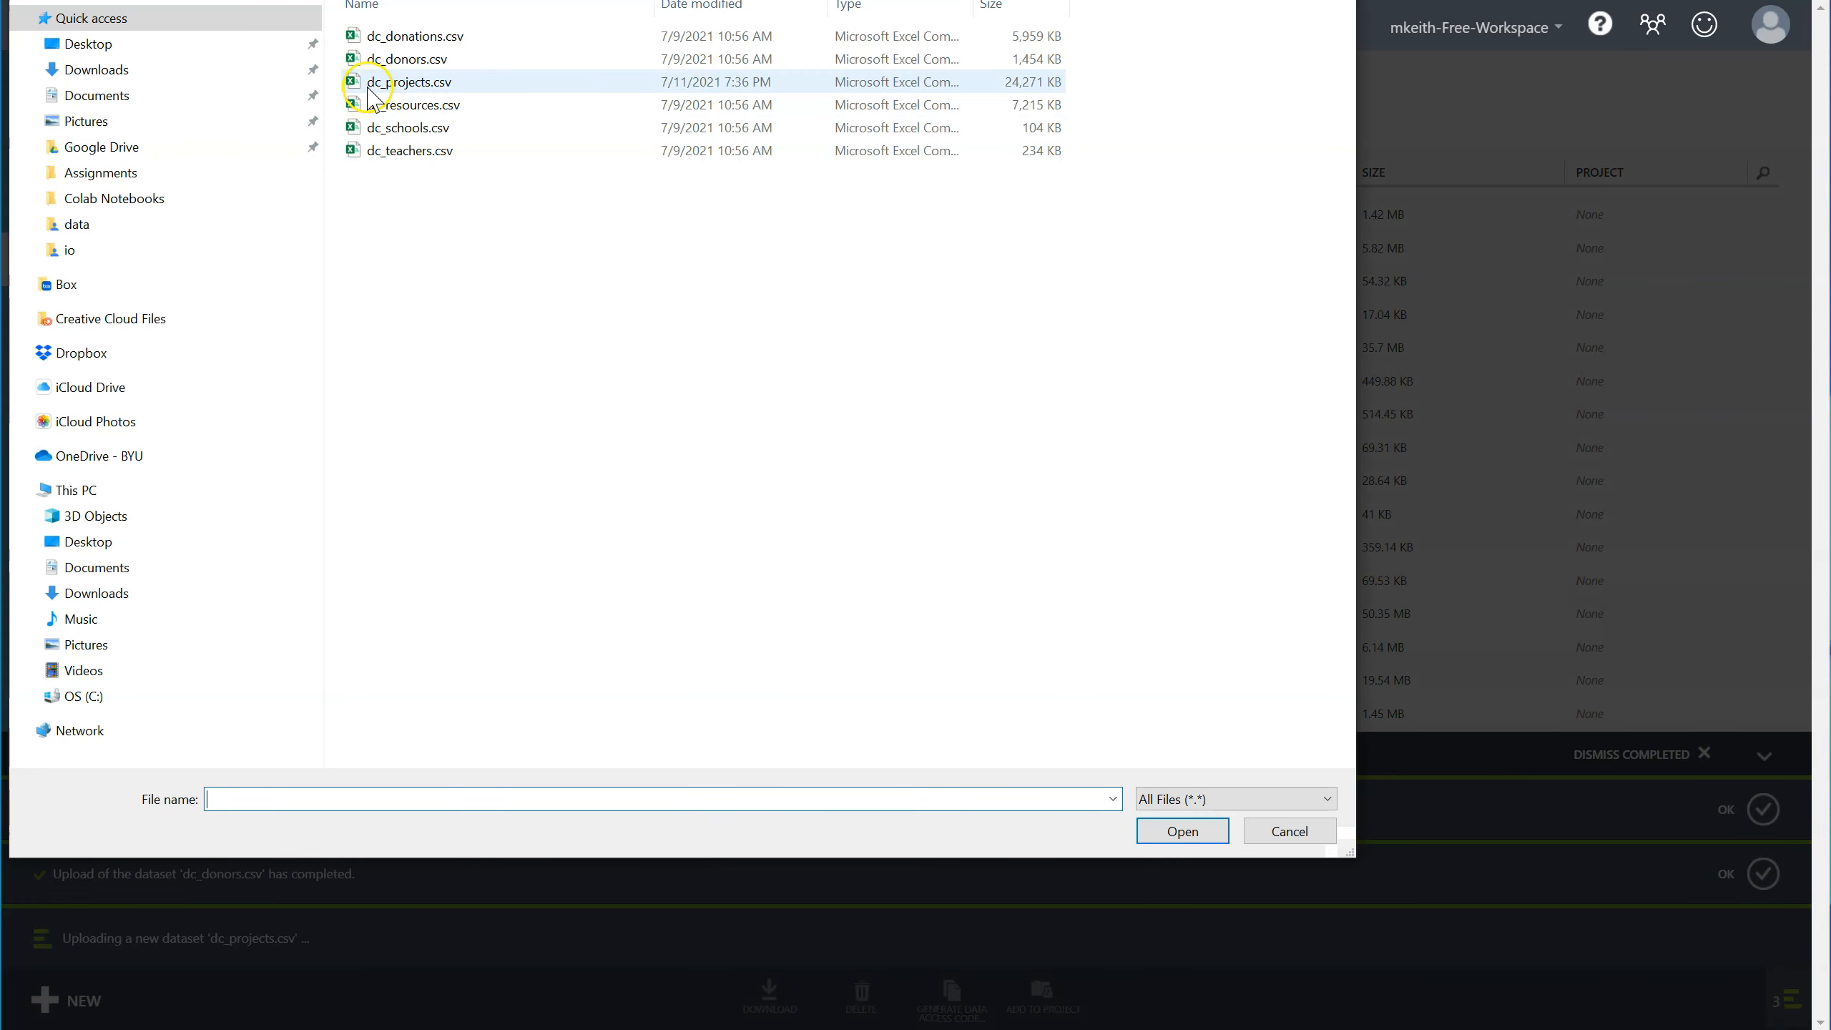
double_click(403, 105)
left_click(1113, 721)
Upload the local file dc_schools.csv as a new dataset, keeping its file name and CSV-with-header type.
left_click(83, 988)
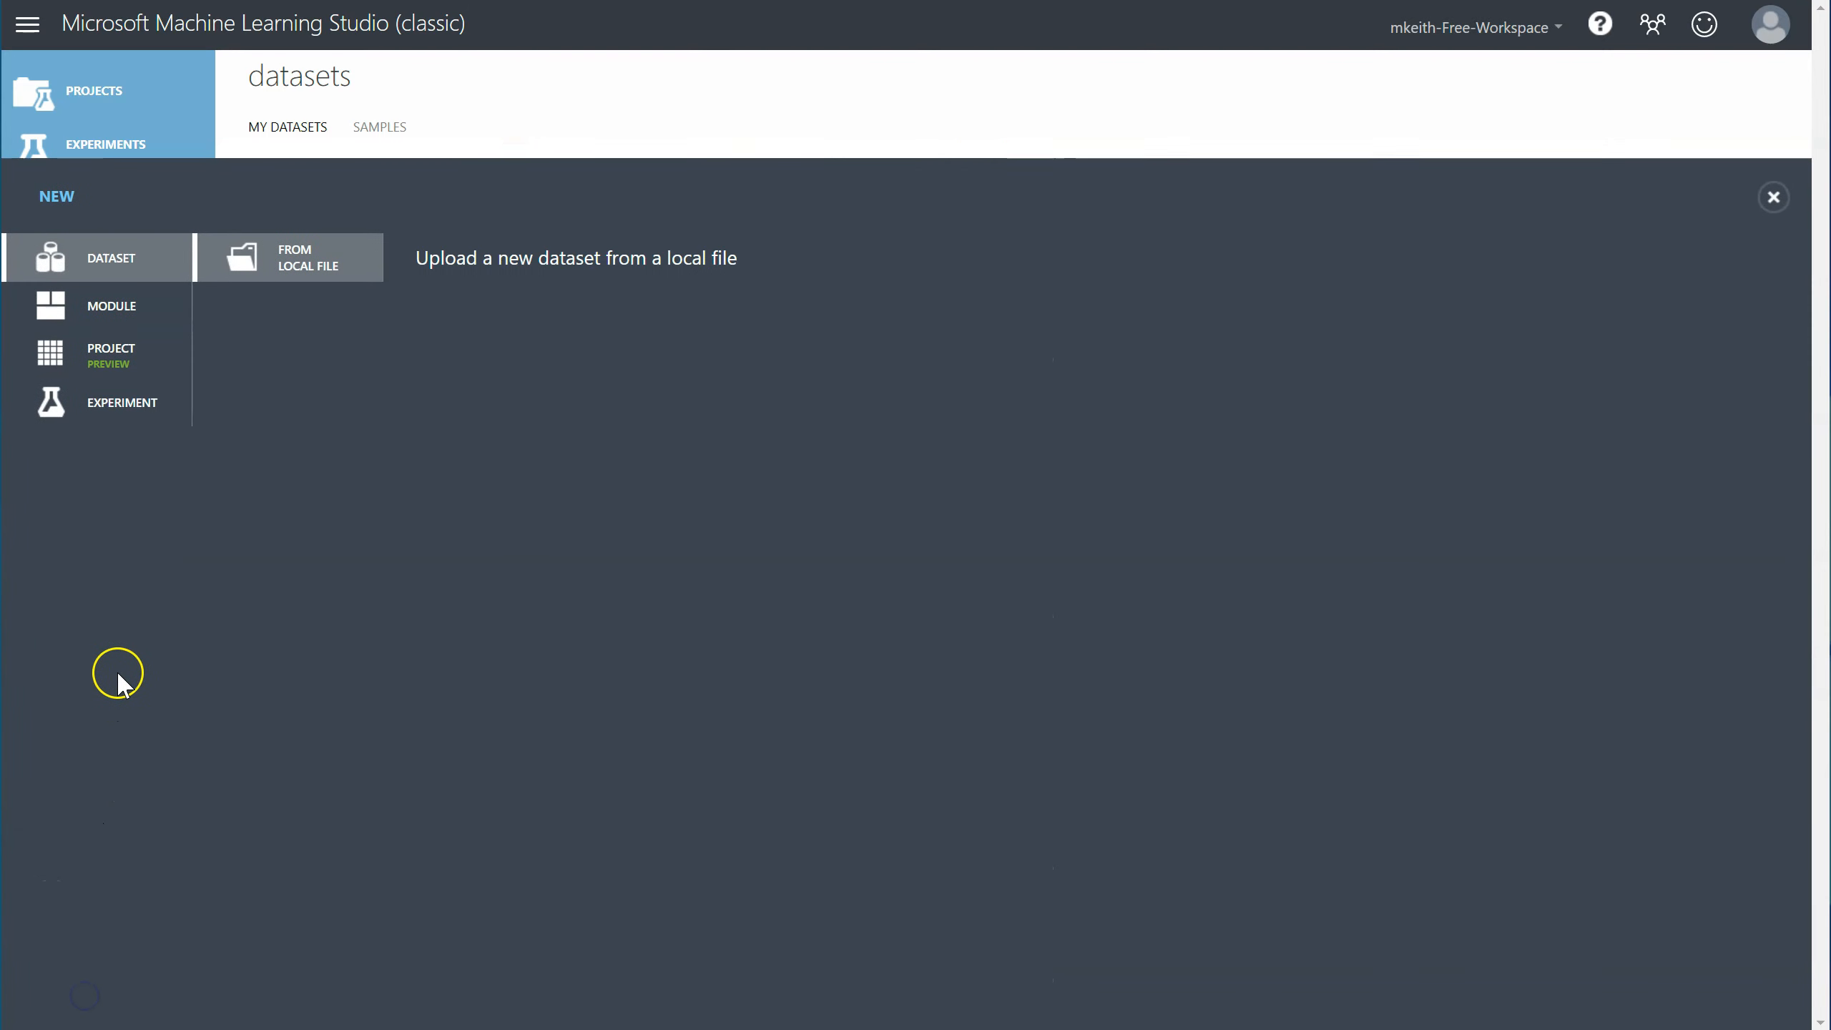
left_click(308, 278)
left_click(724, 404)
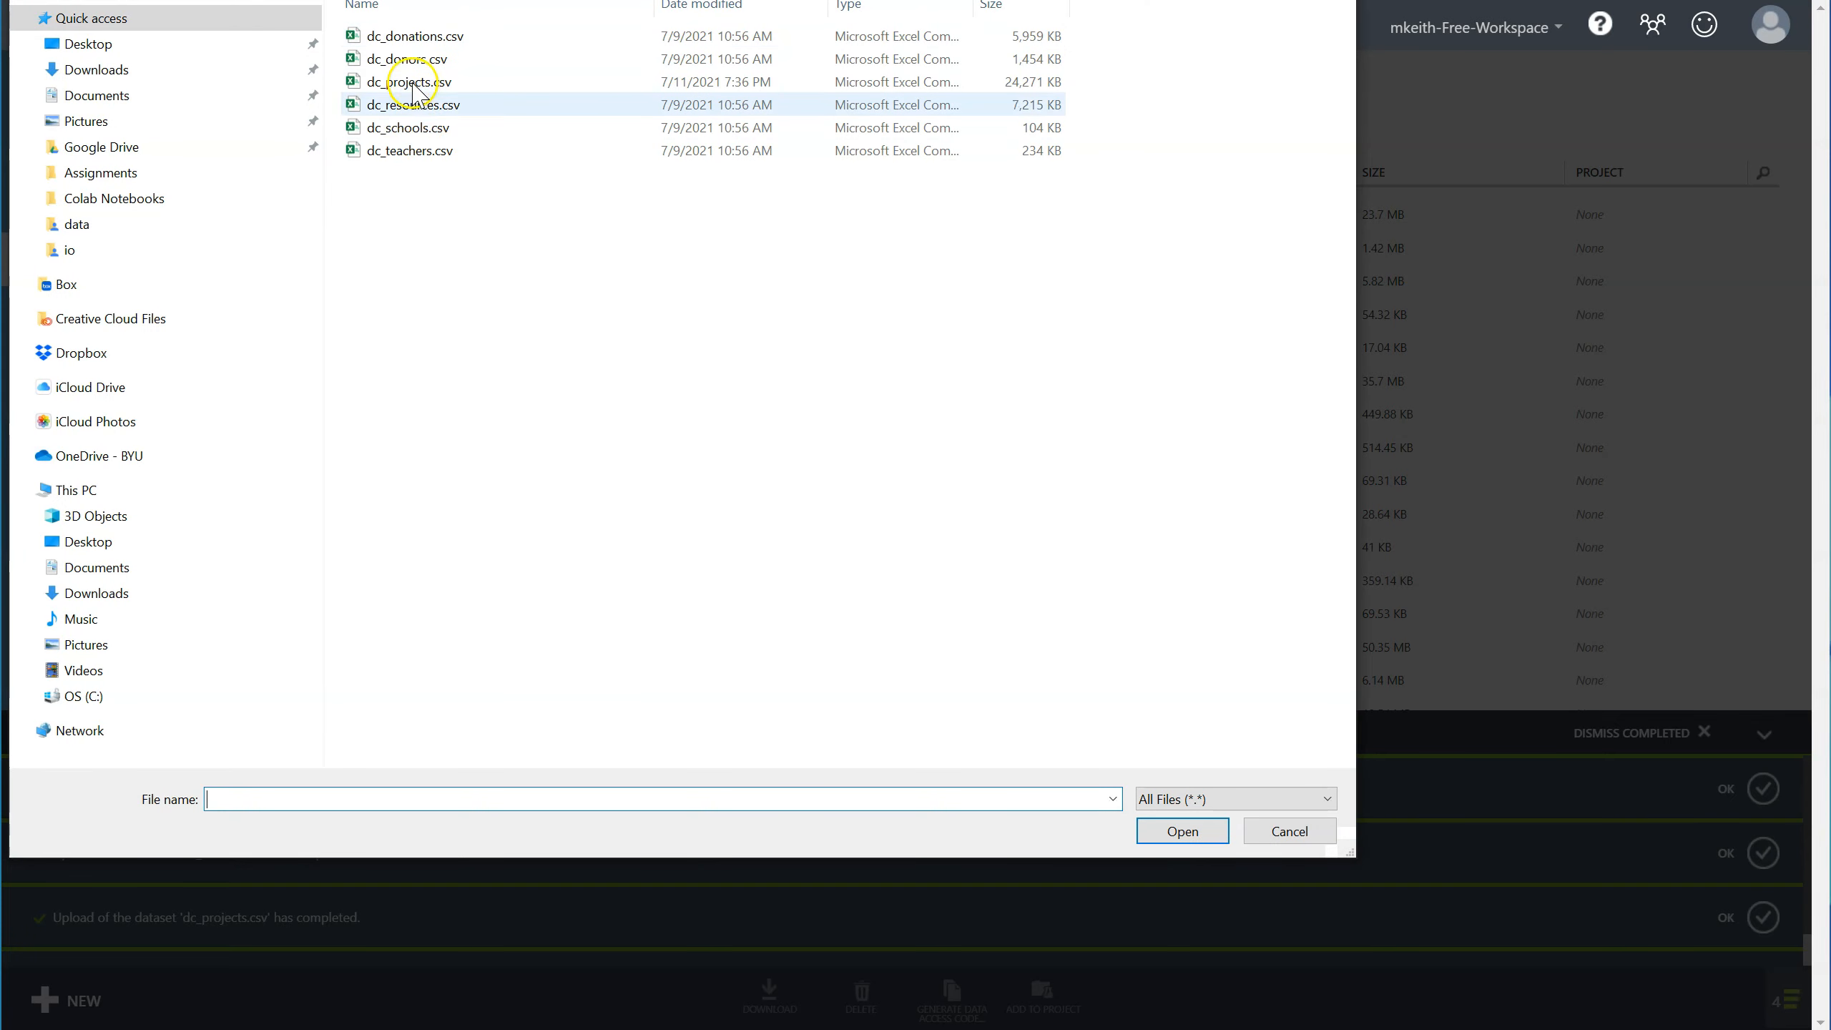
double_click(408, 127)
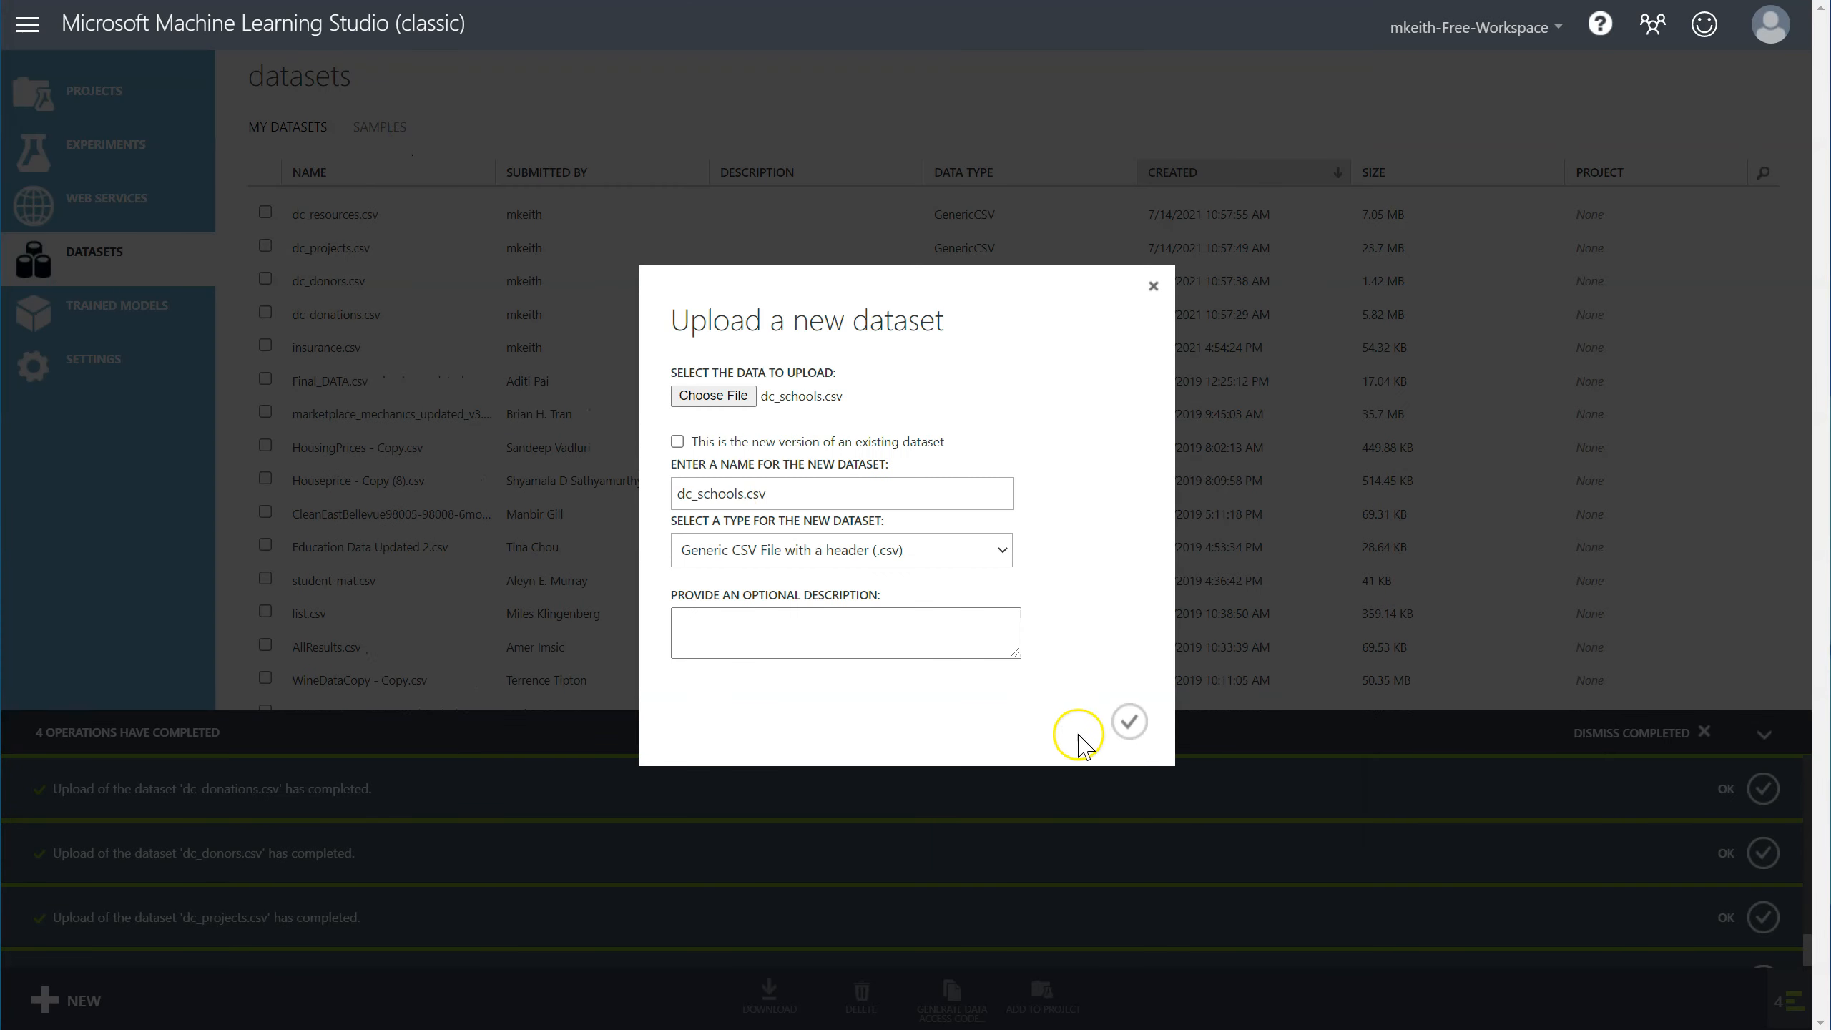
left_click(1128, 722)
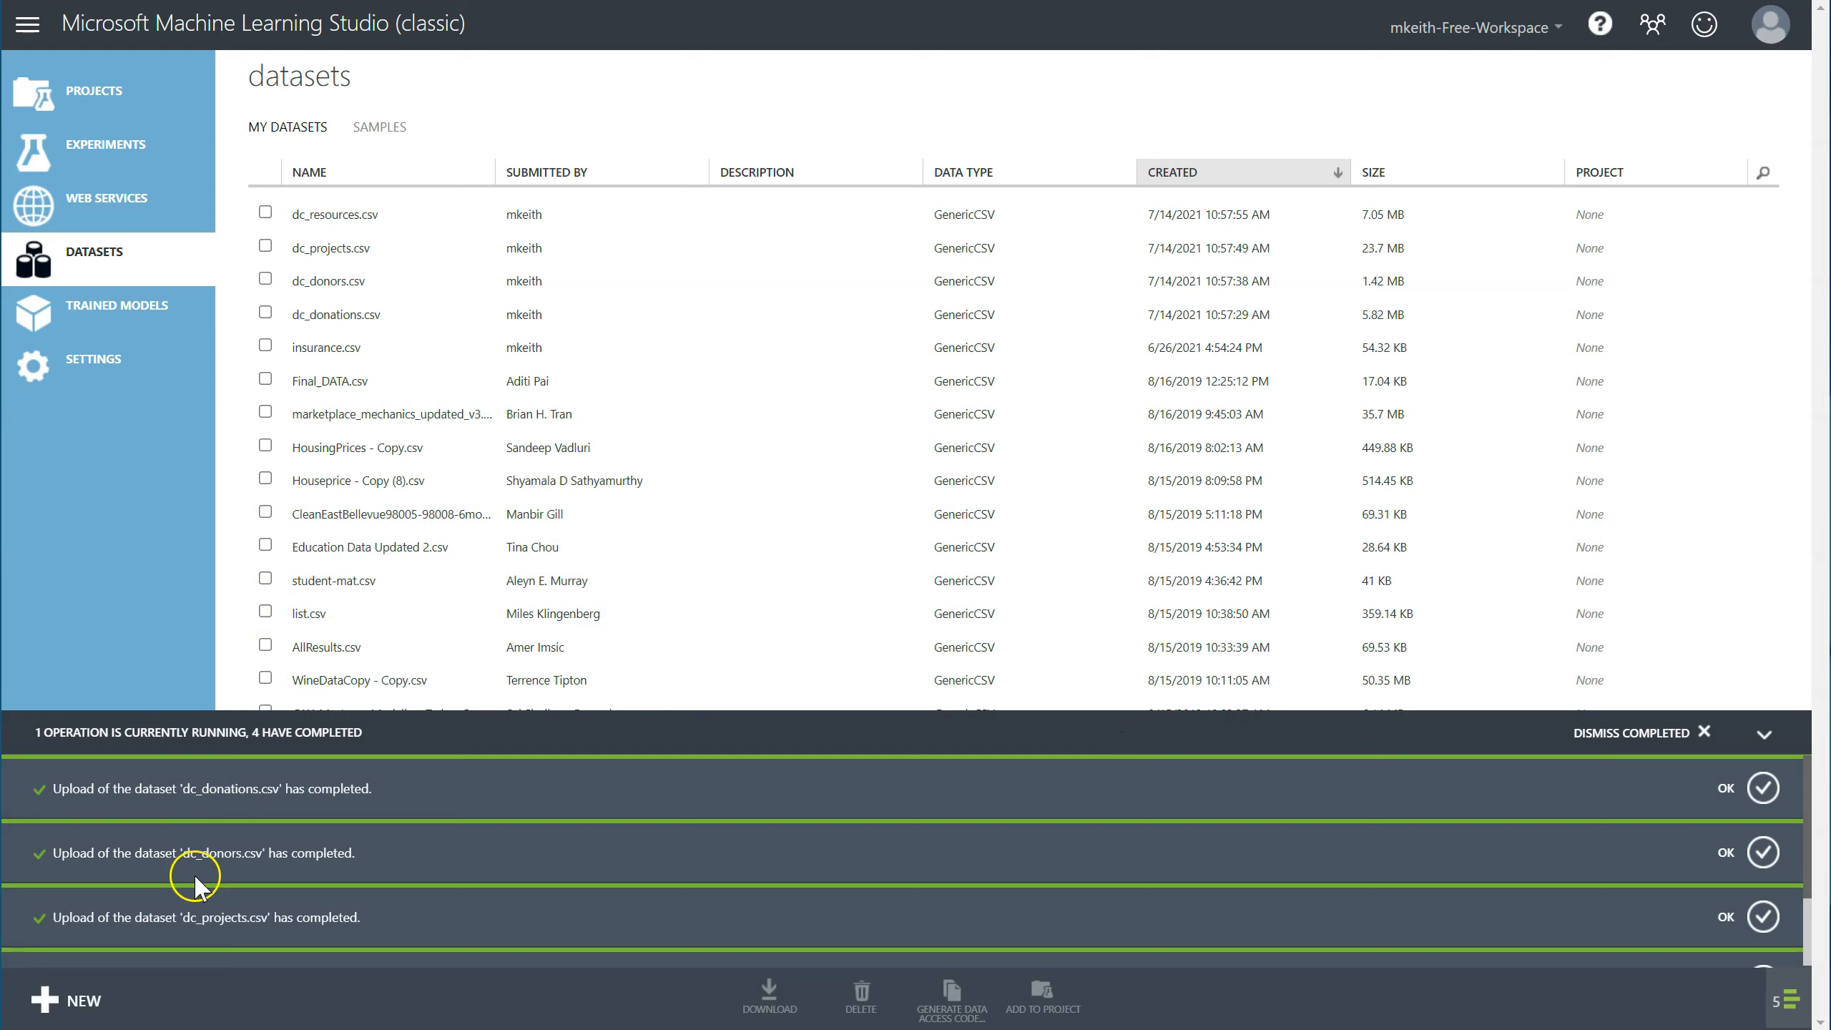
Upload the local file dc_teachers.csv as a new dataset, keeping its file name and CSV-with-header type.
left_click(108, 1003)
left_click(305, 292)
left_click(694, 408)
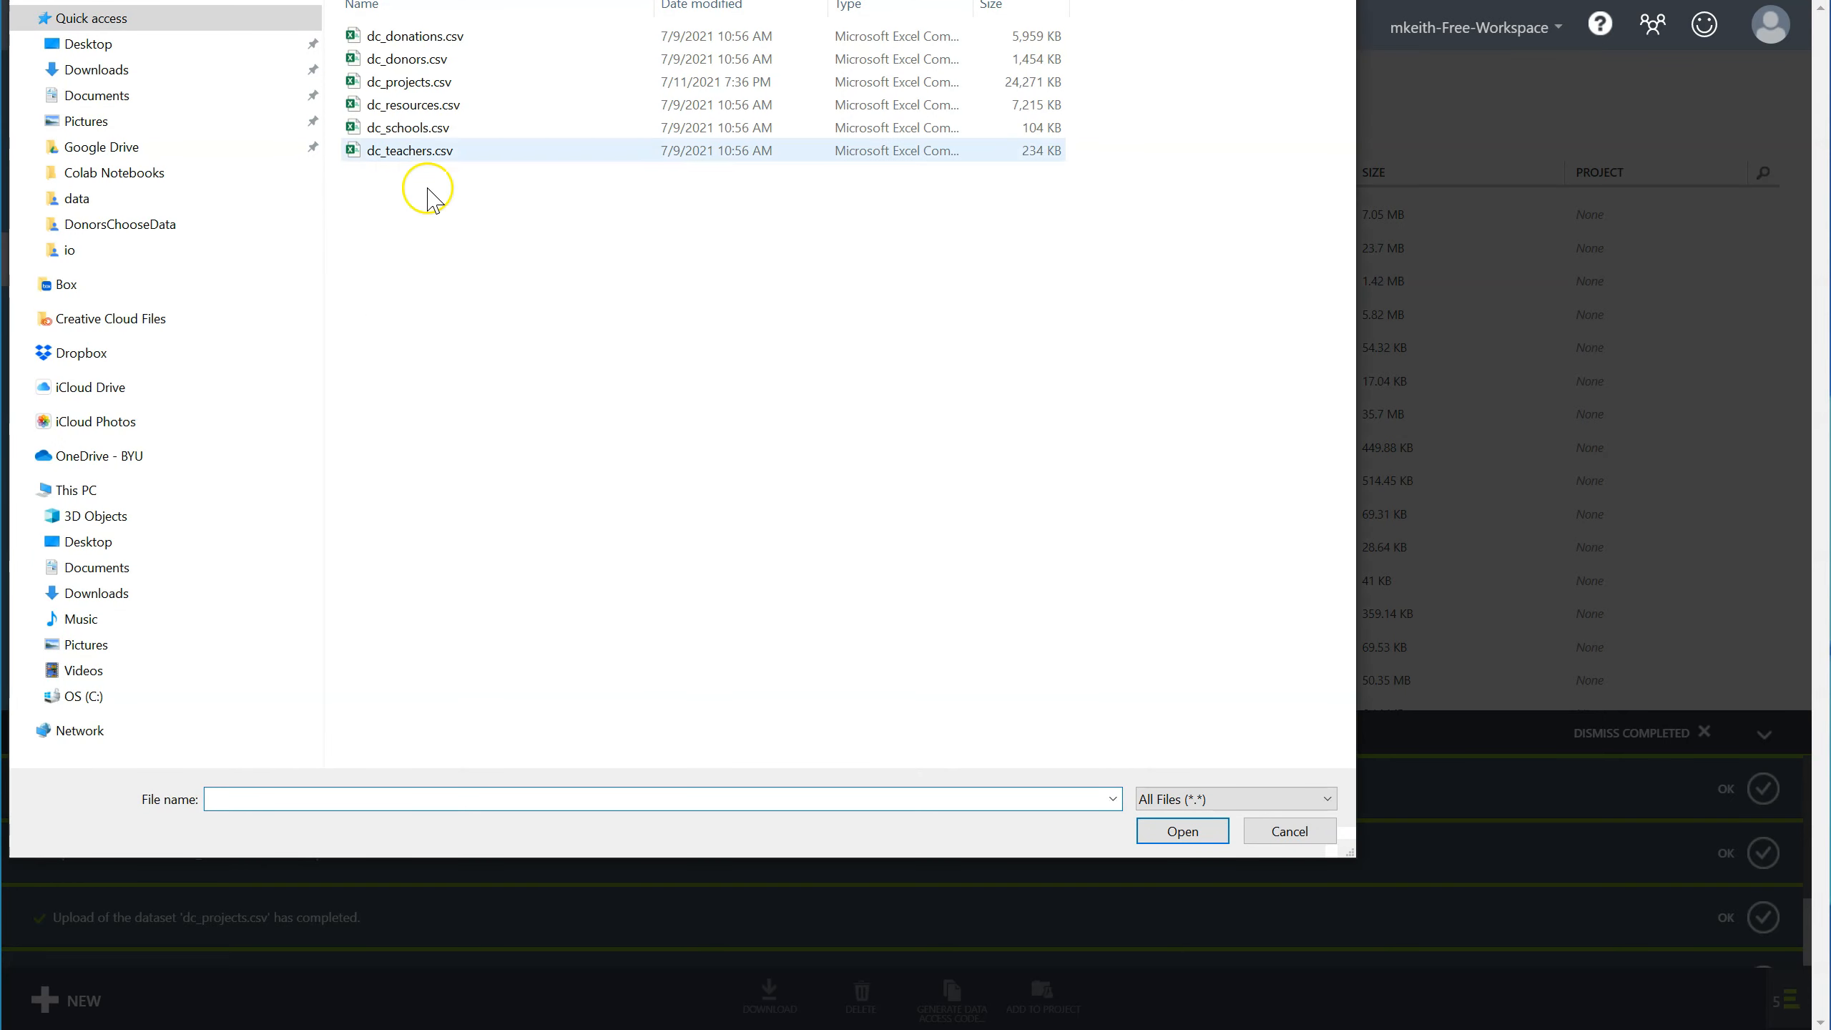
double_click(409, 150)
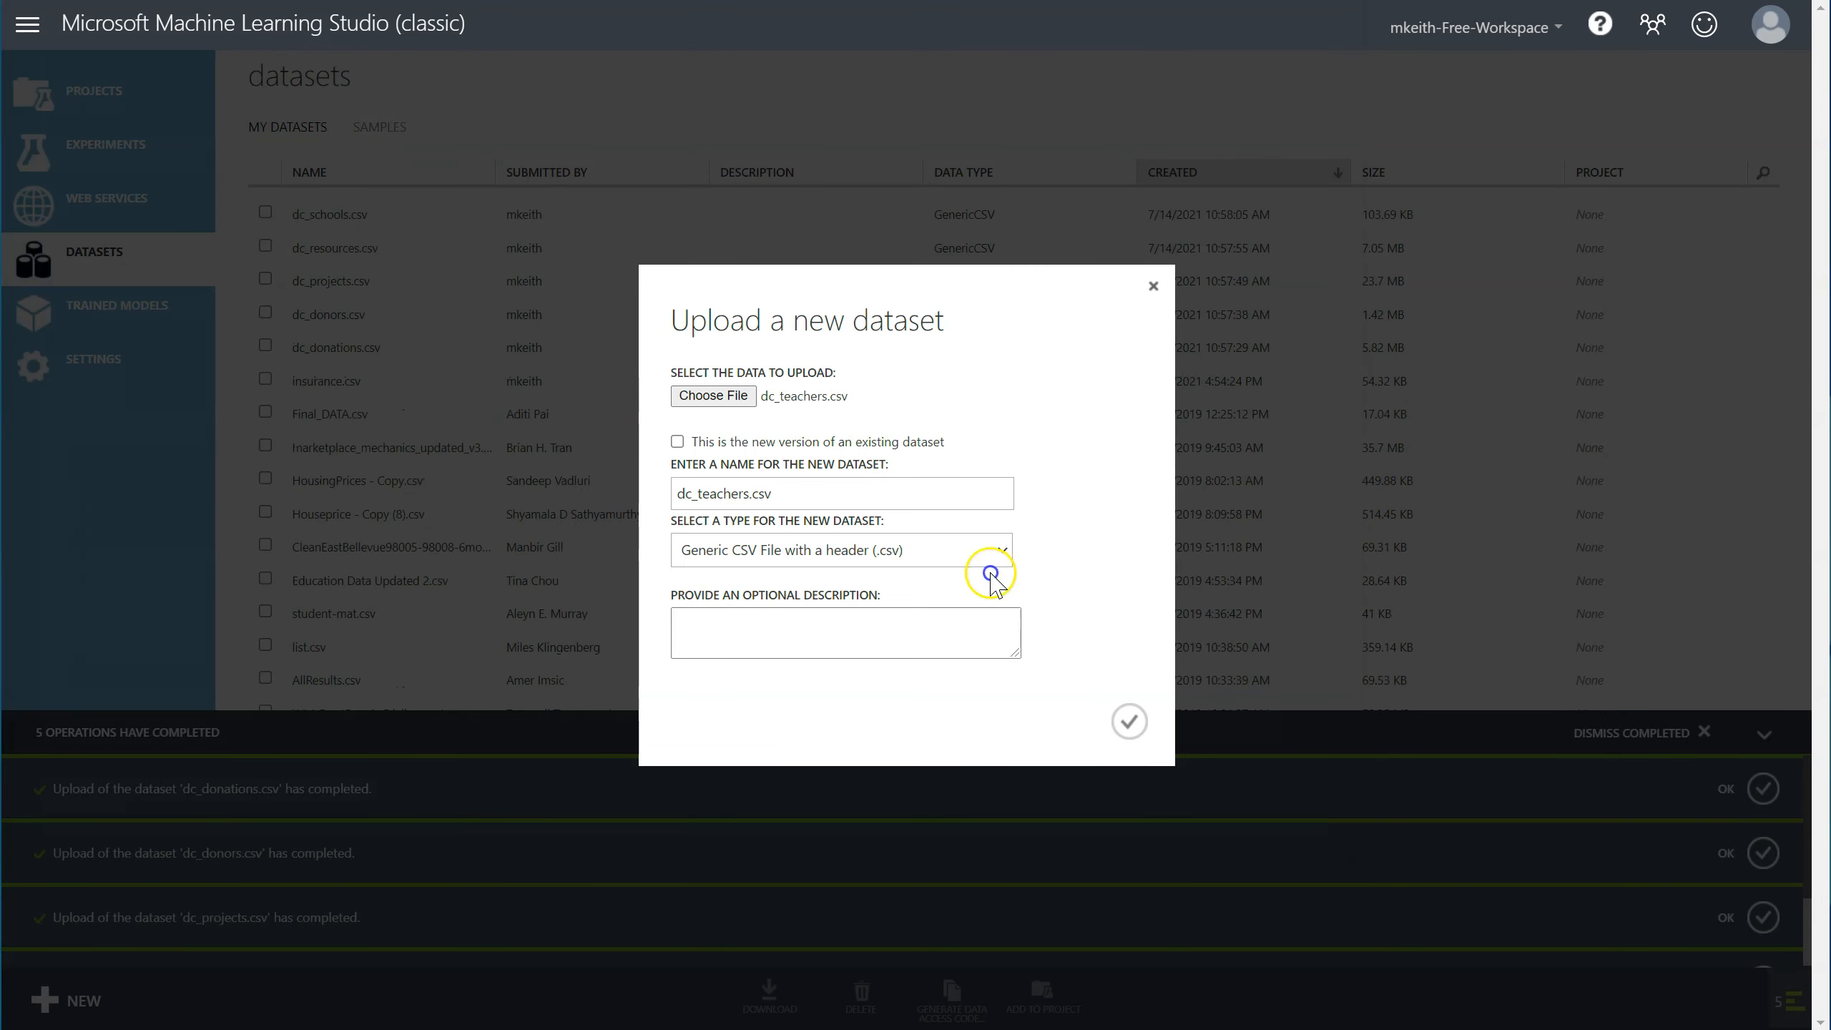
left_click(1126, 722)
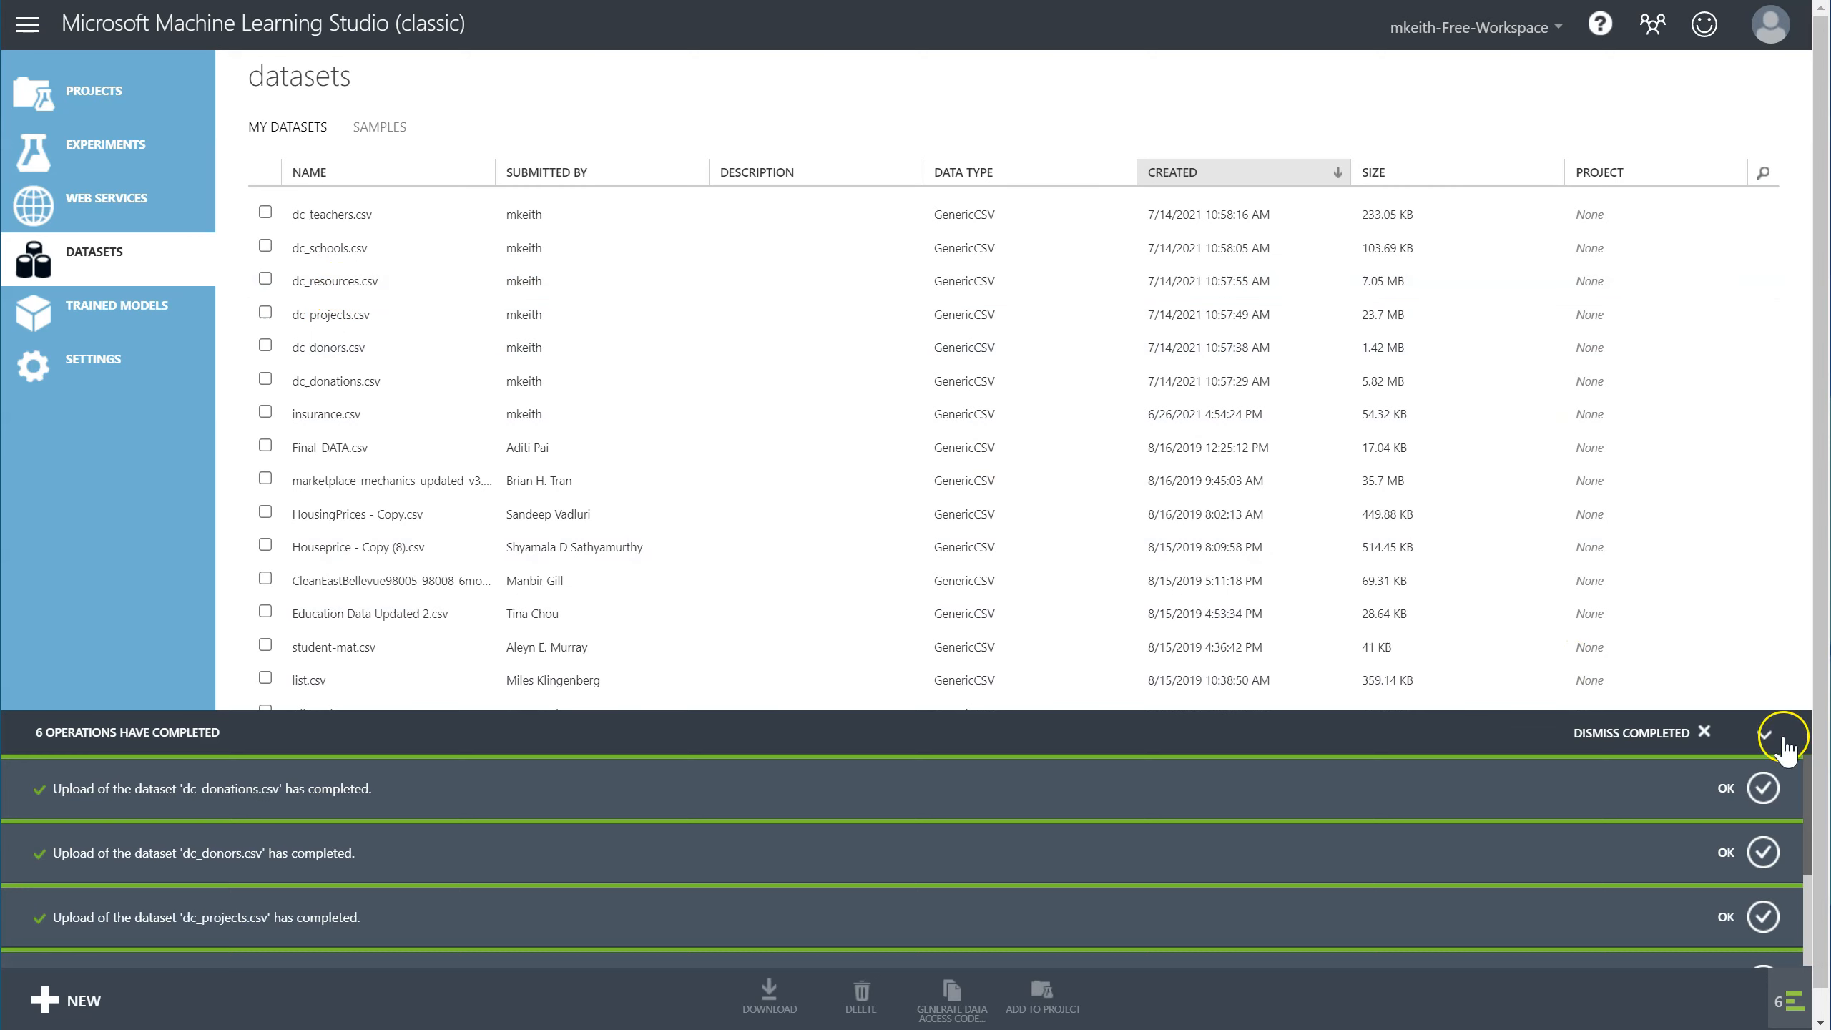
Dismiss all the upload completion notifications for the DonorsChoose datasets one by one.
left_click(1763, 787)
left_click(1763, 807)
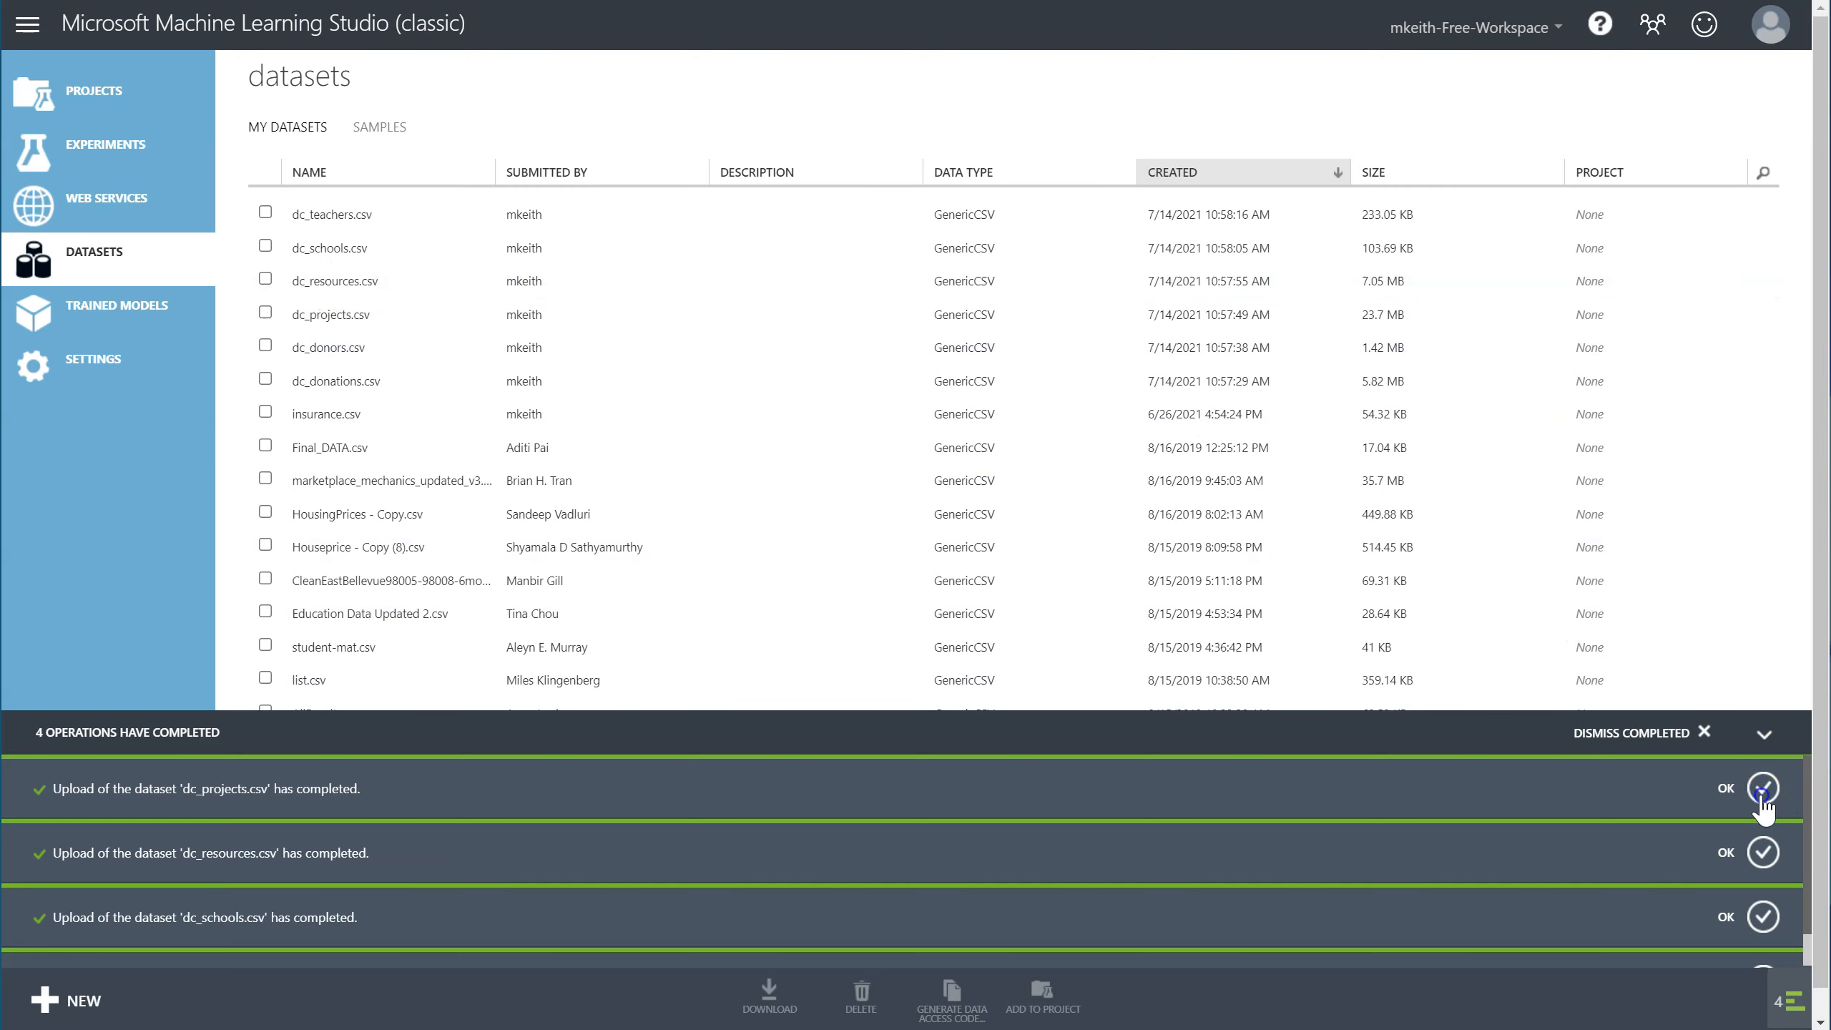
left_click(1763, 789)
left_click(1762, 811)
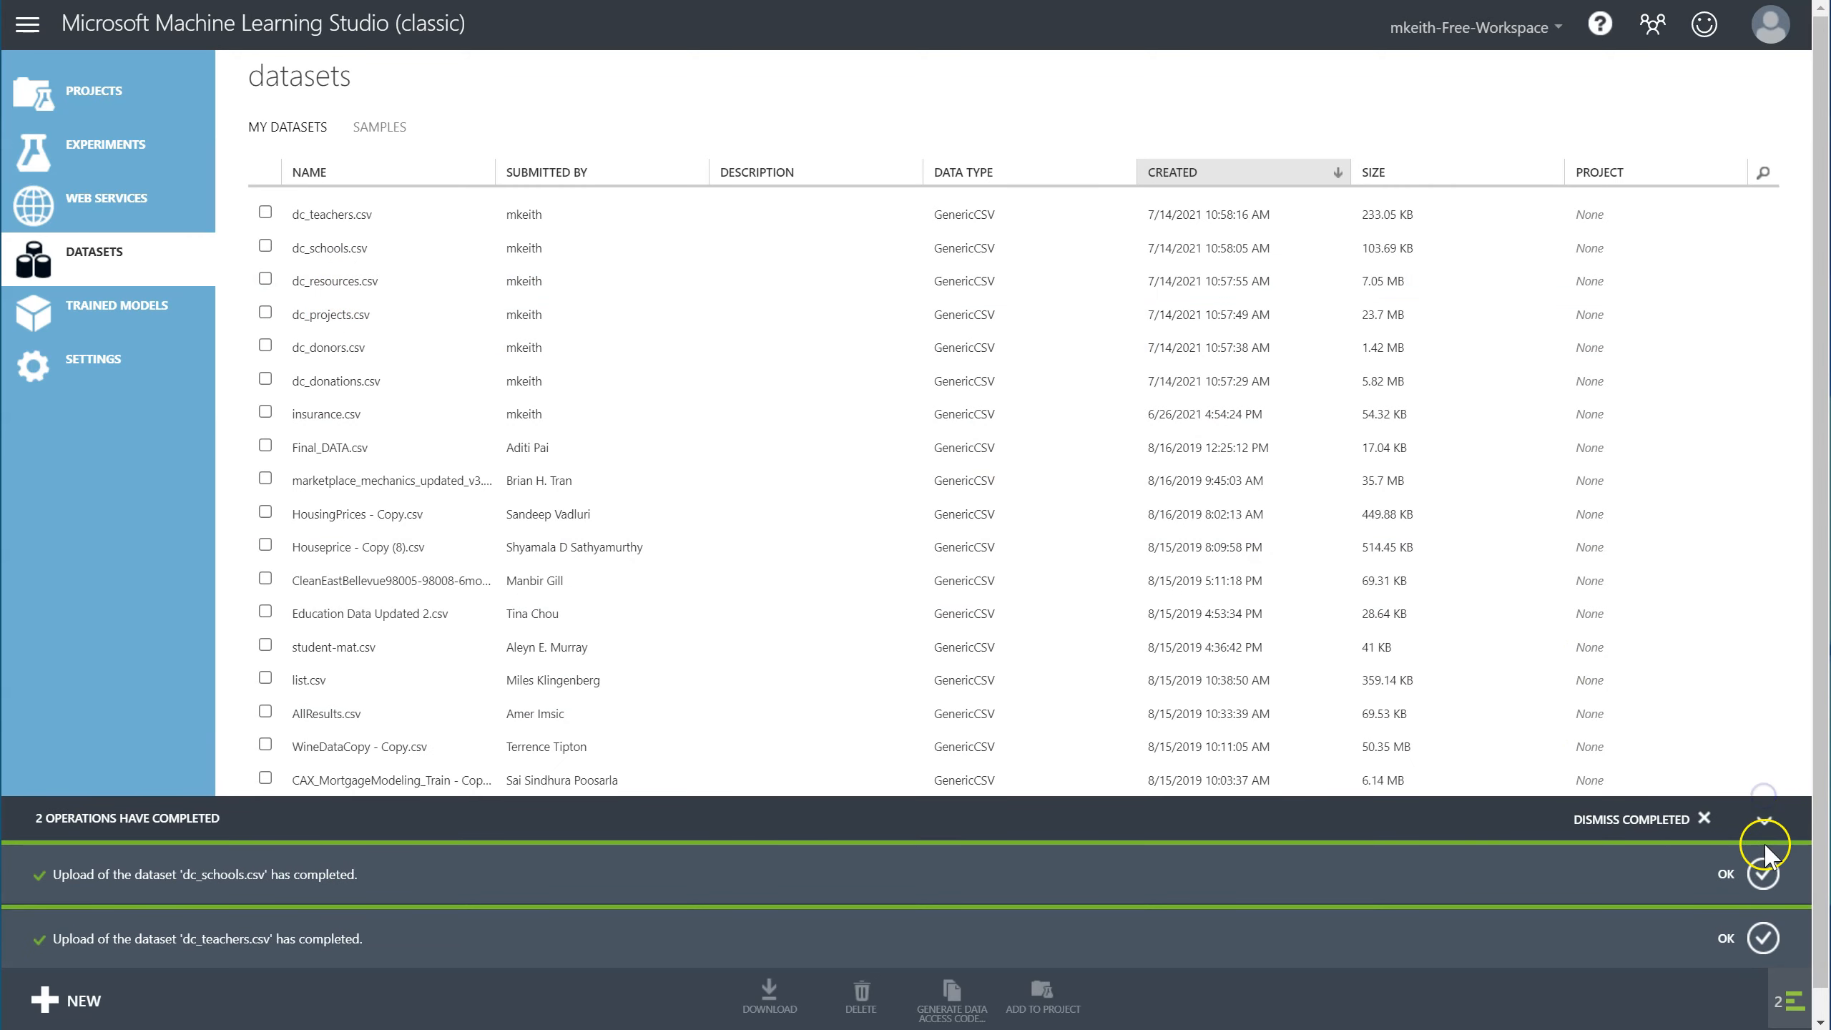
left_click(1763, 873)
left_click(1762, 937)
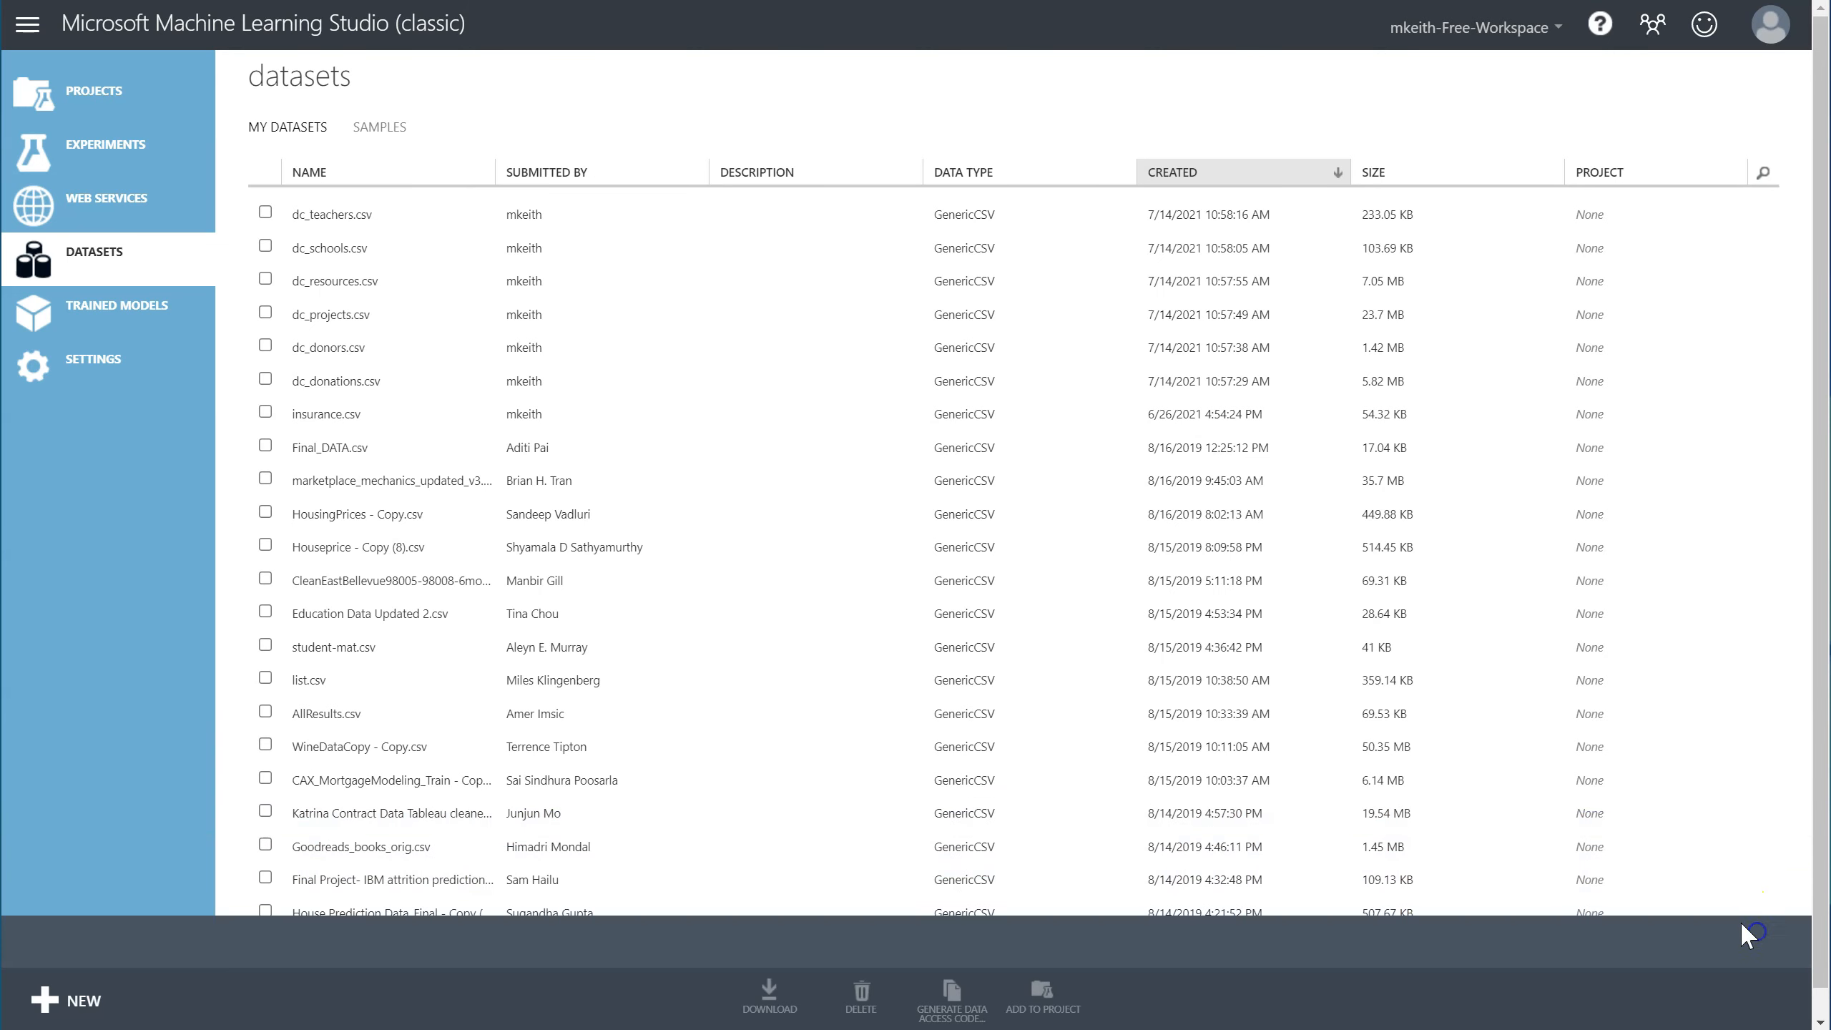
Create a new blank experiment and title it DonorsChoose.org.
left_click(115, 170)
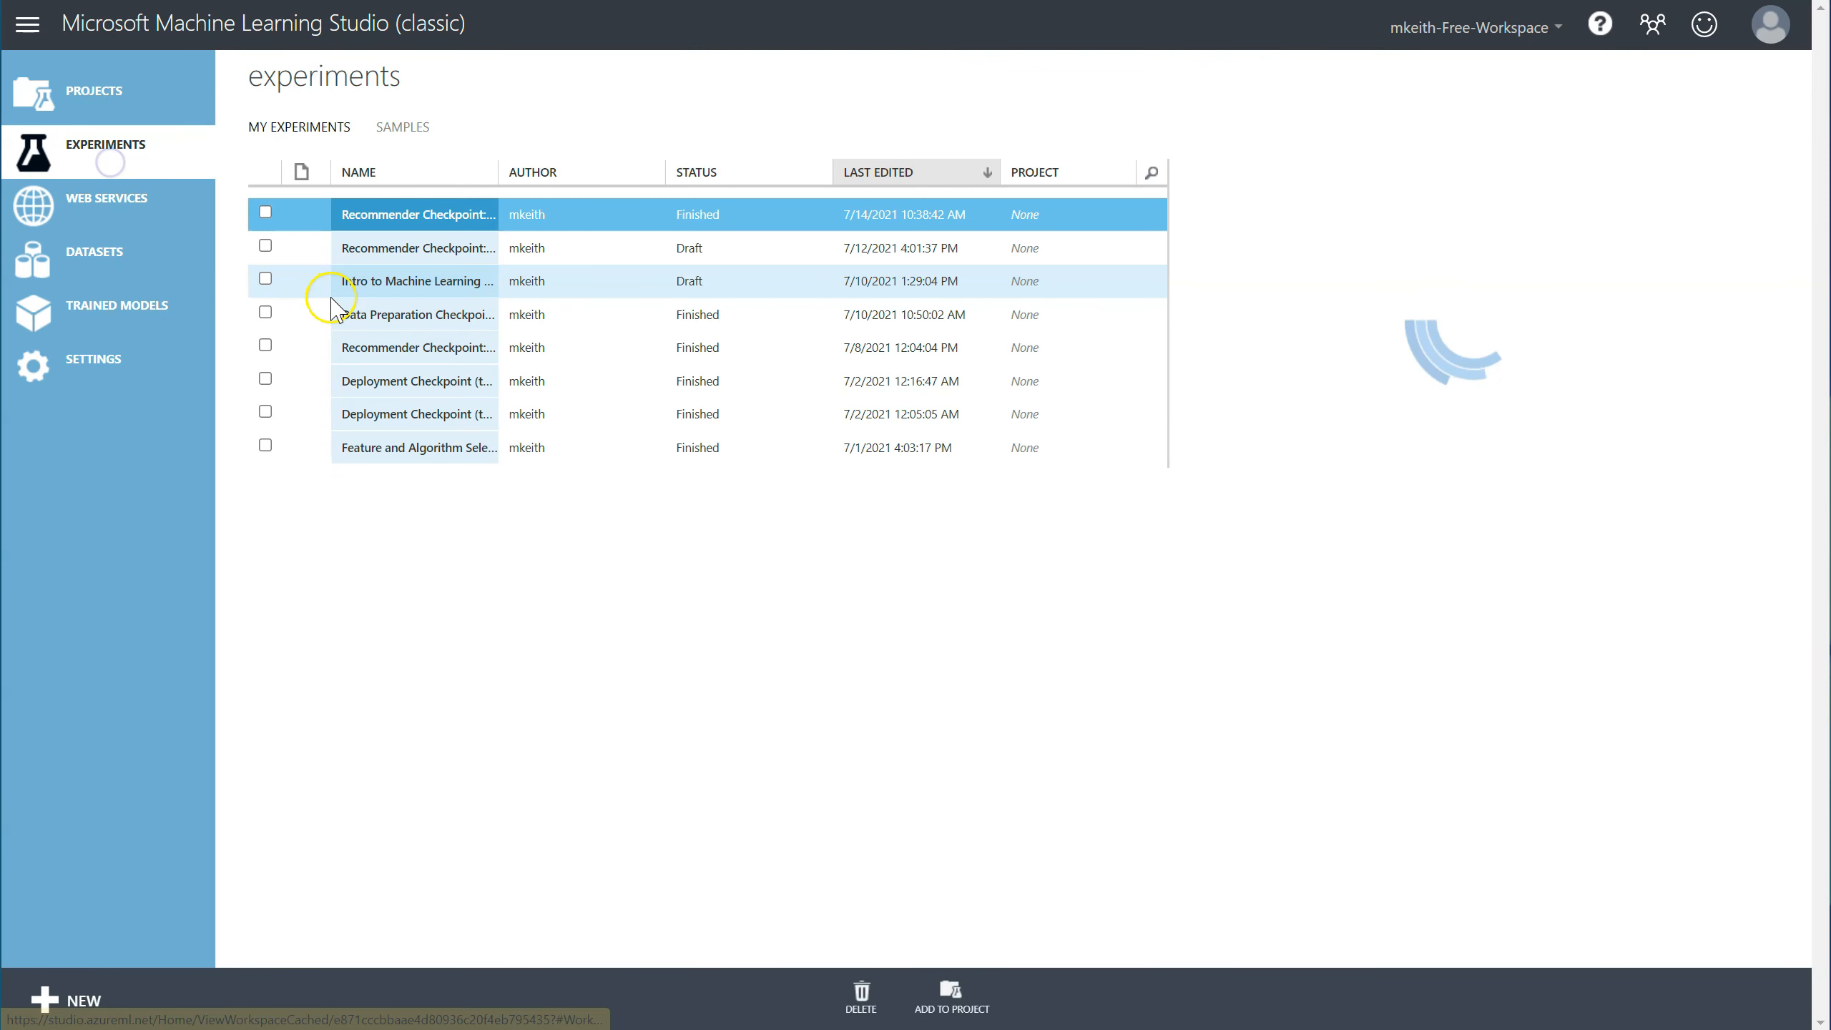
left_click(68, 998)
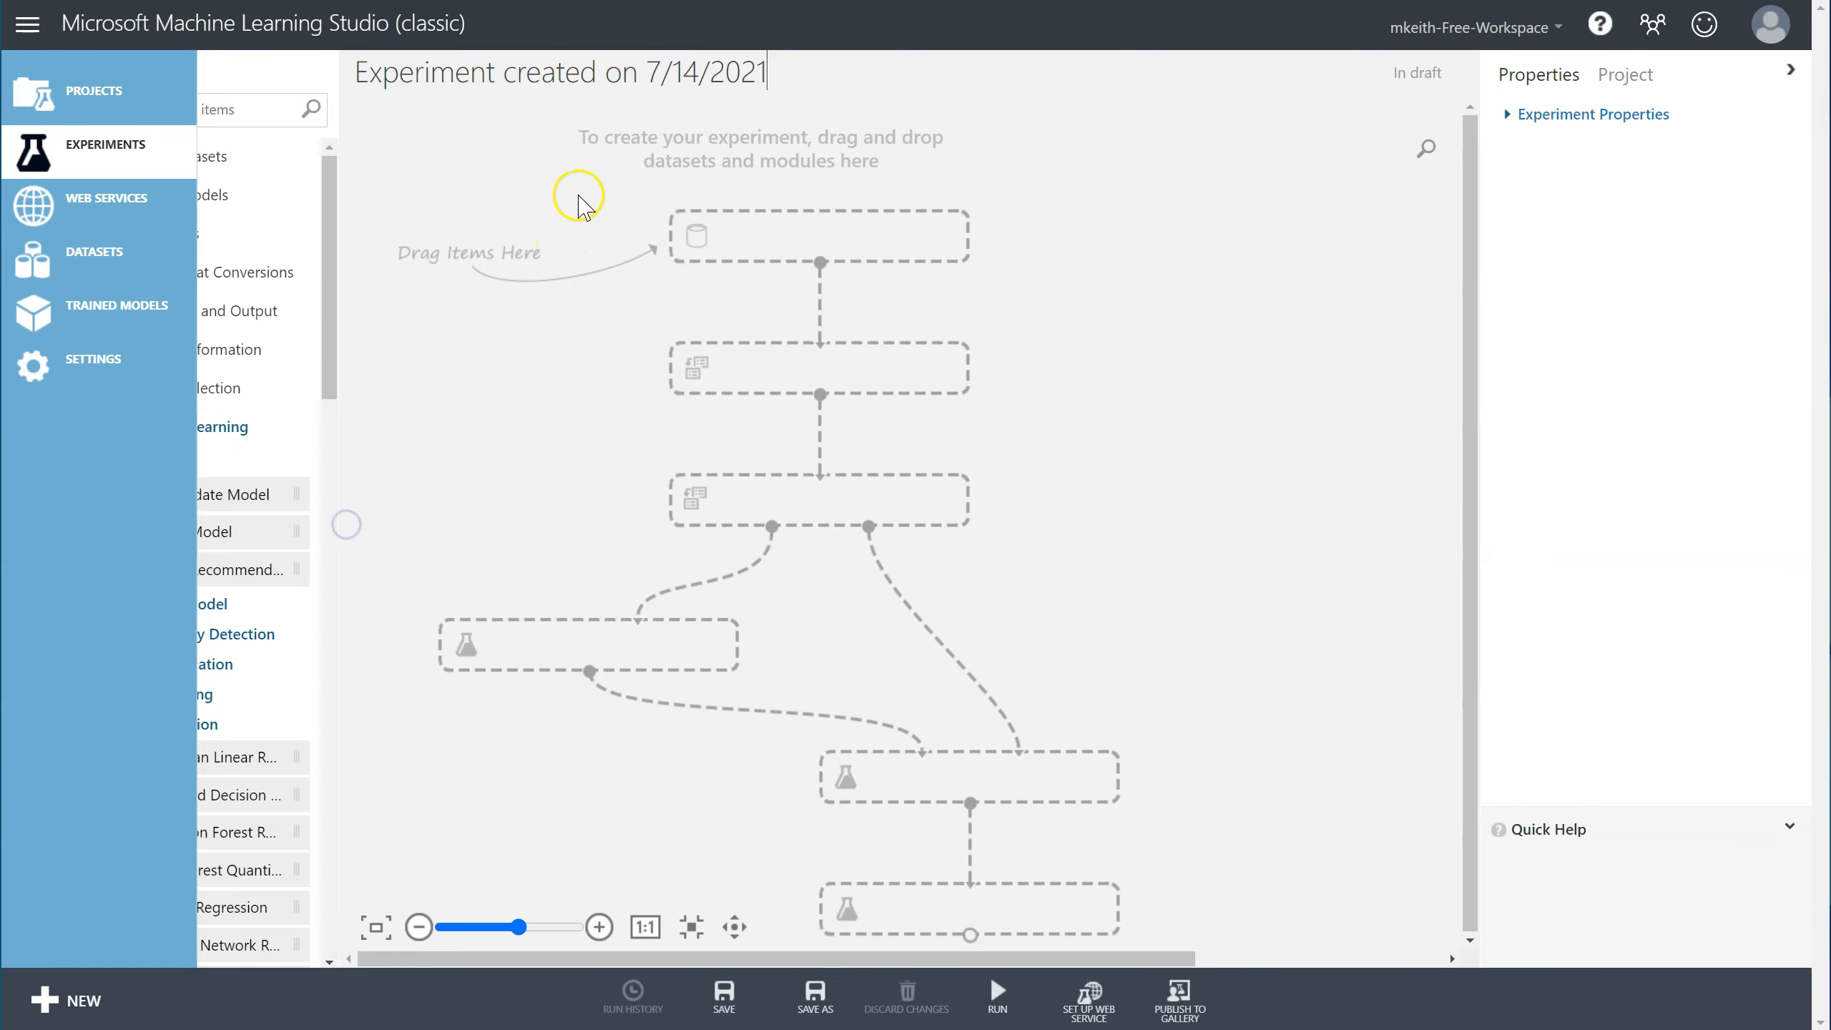
left_click_drag(767, 72, 359, 73)
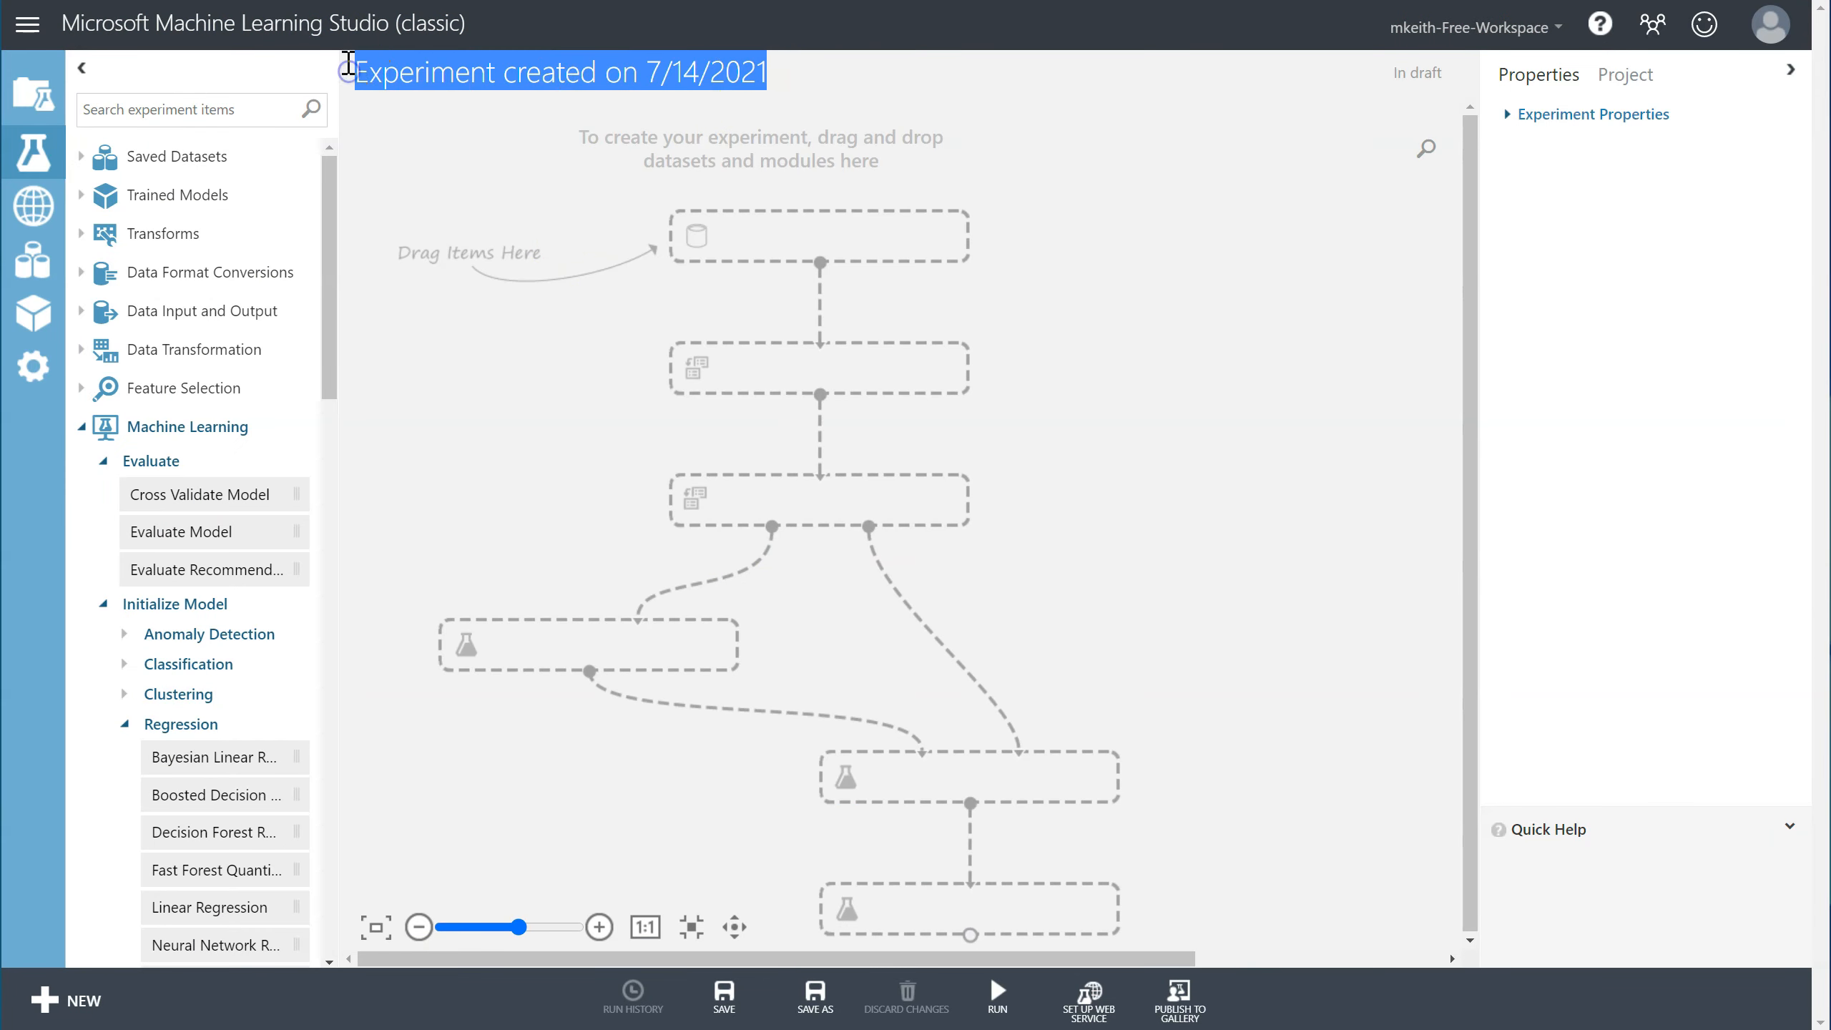
type("dono")
key("BackSpace")
key("BackSpace")
key("BackSpace")
key("BackSpace")
type("DonorsChoo")
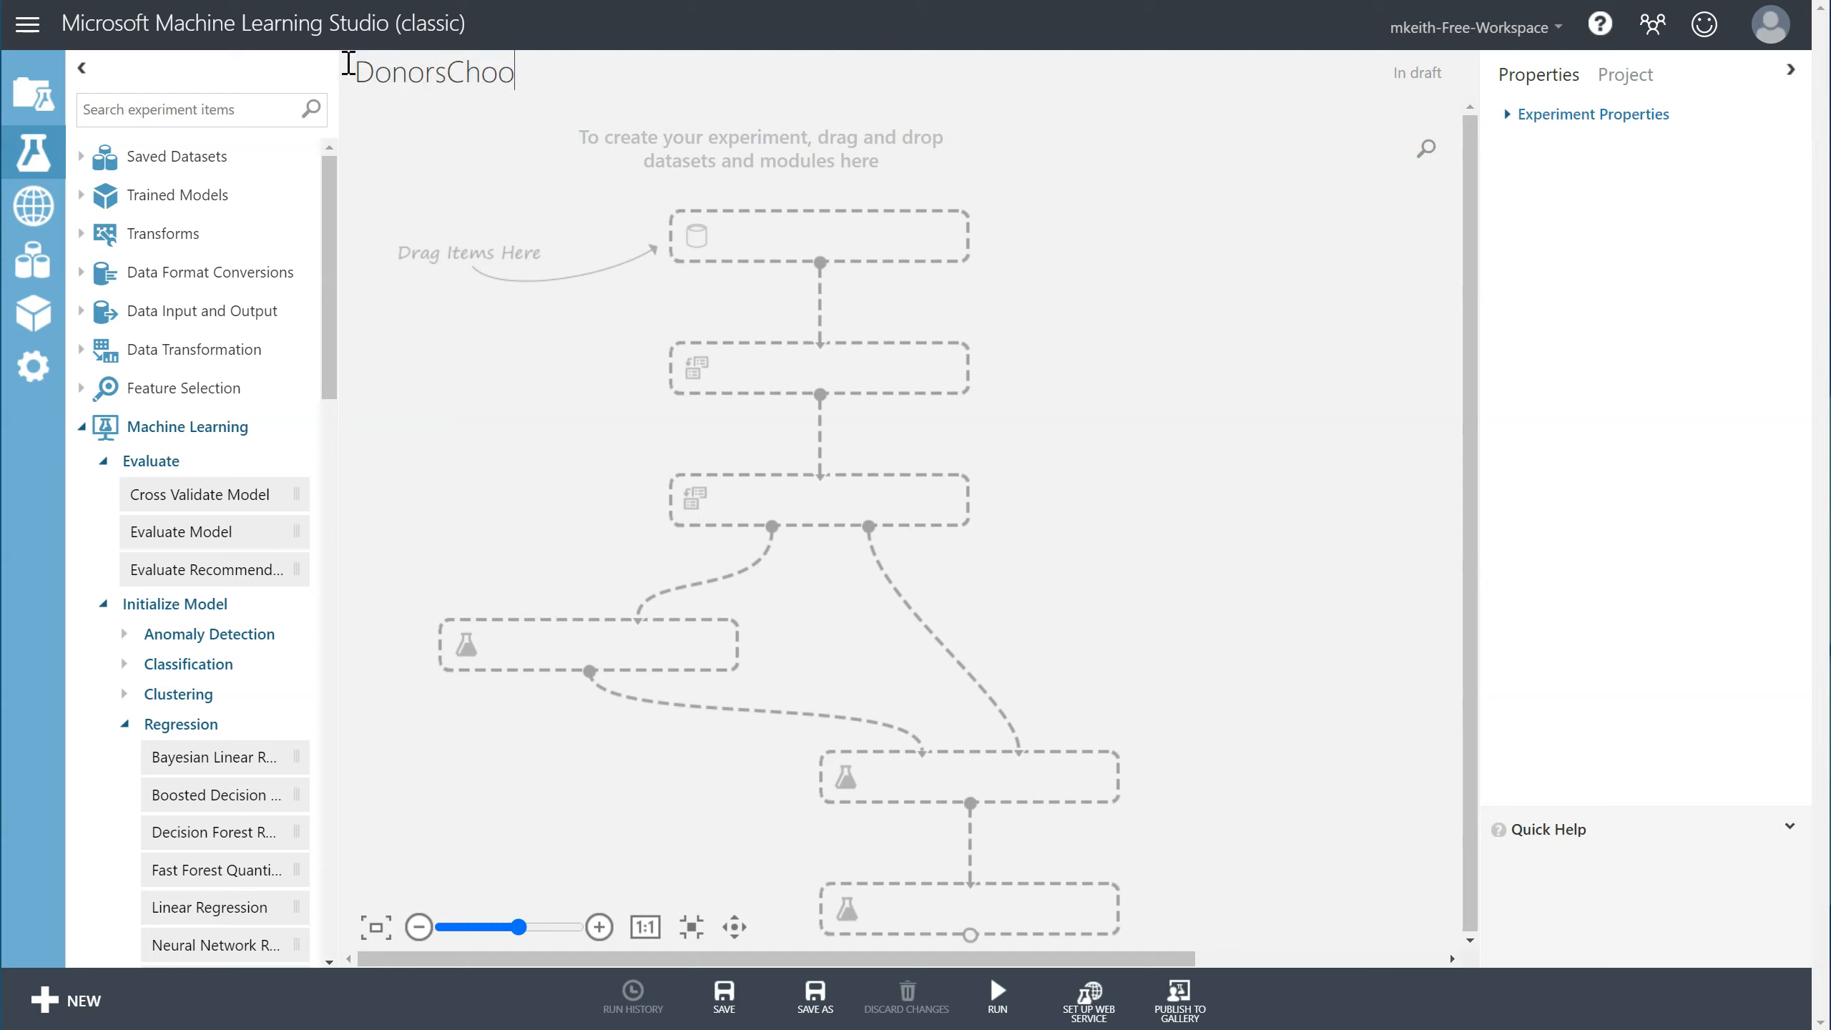
type("se.org")
Add the saved dataset dc_donations.csv to the experiment canvas and visualize its columns.
left_click(81, 156)
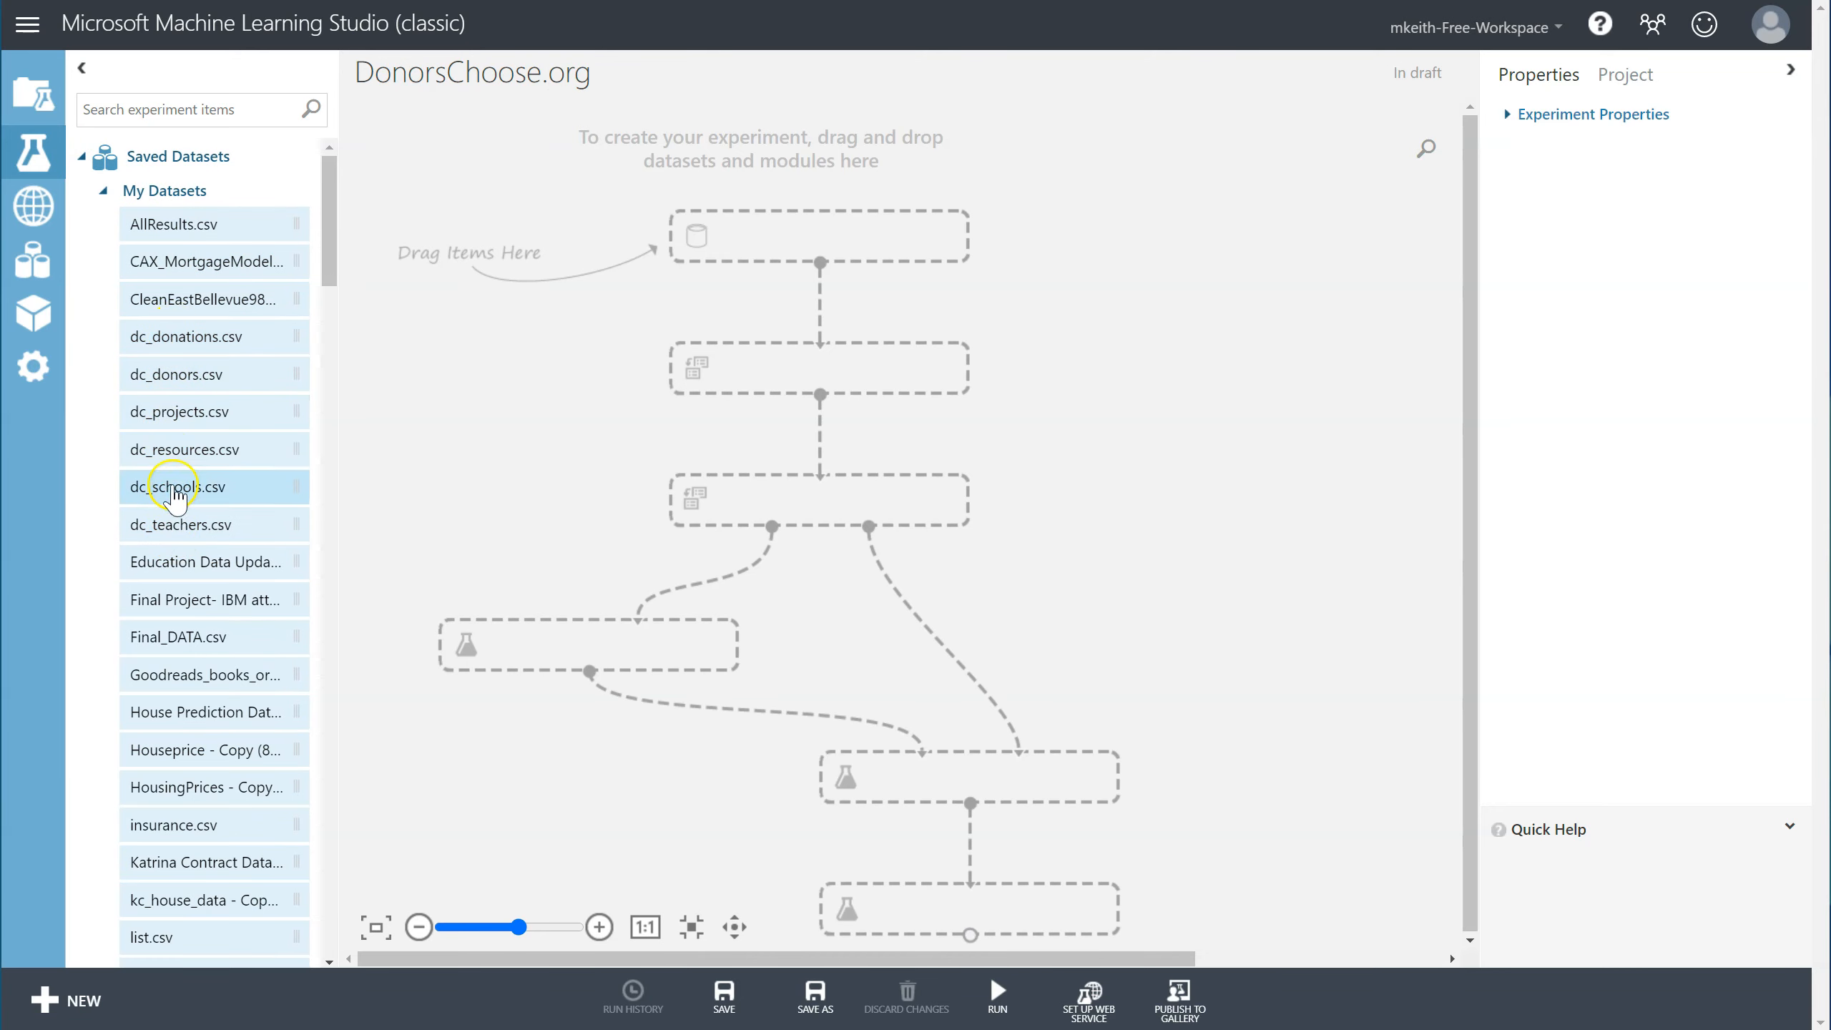
left_click_drag(216, 333, 854, 209)
right_click(874, 188)
mouse_move(976, 351)
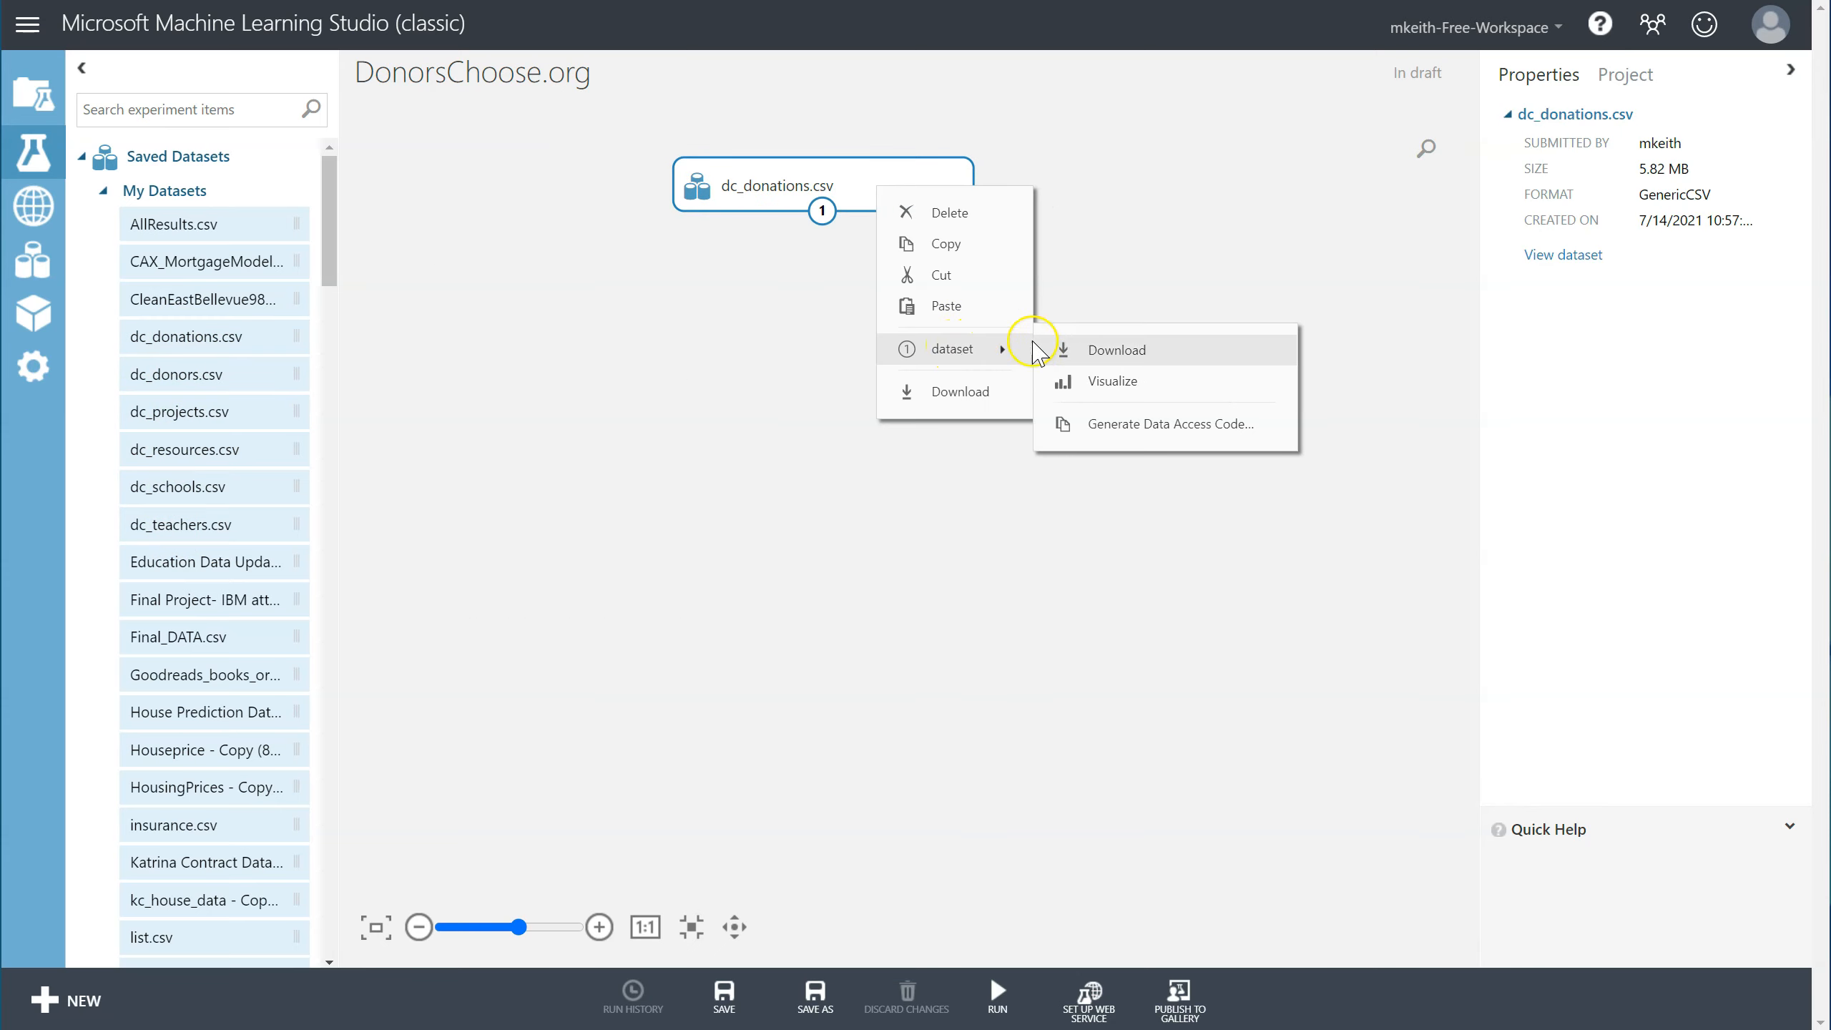
left_click(1120, 374)
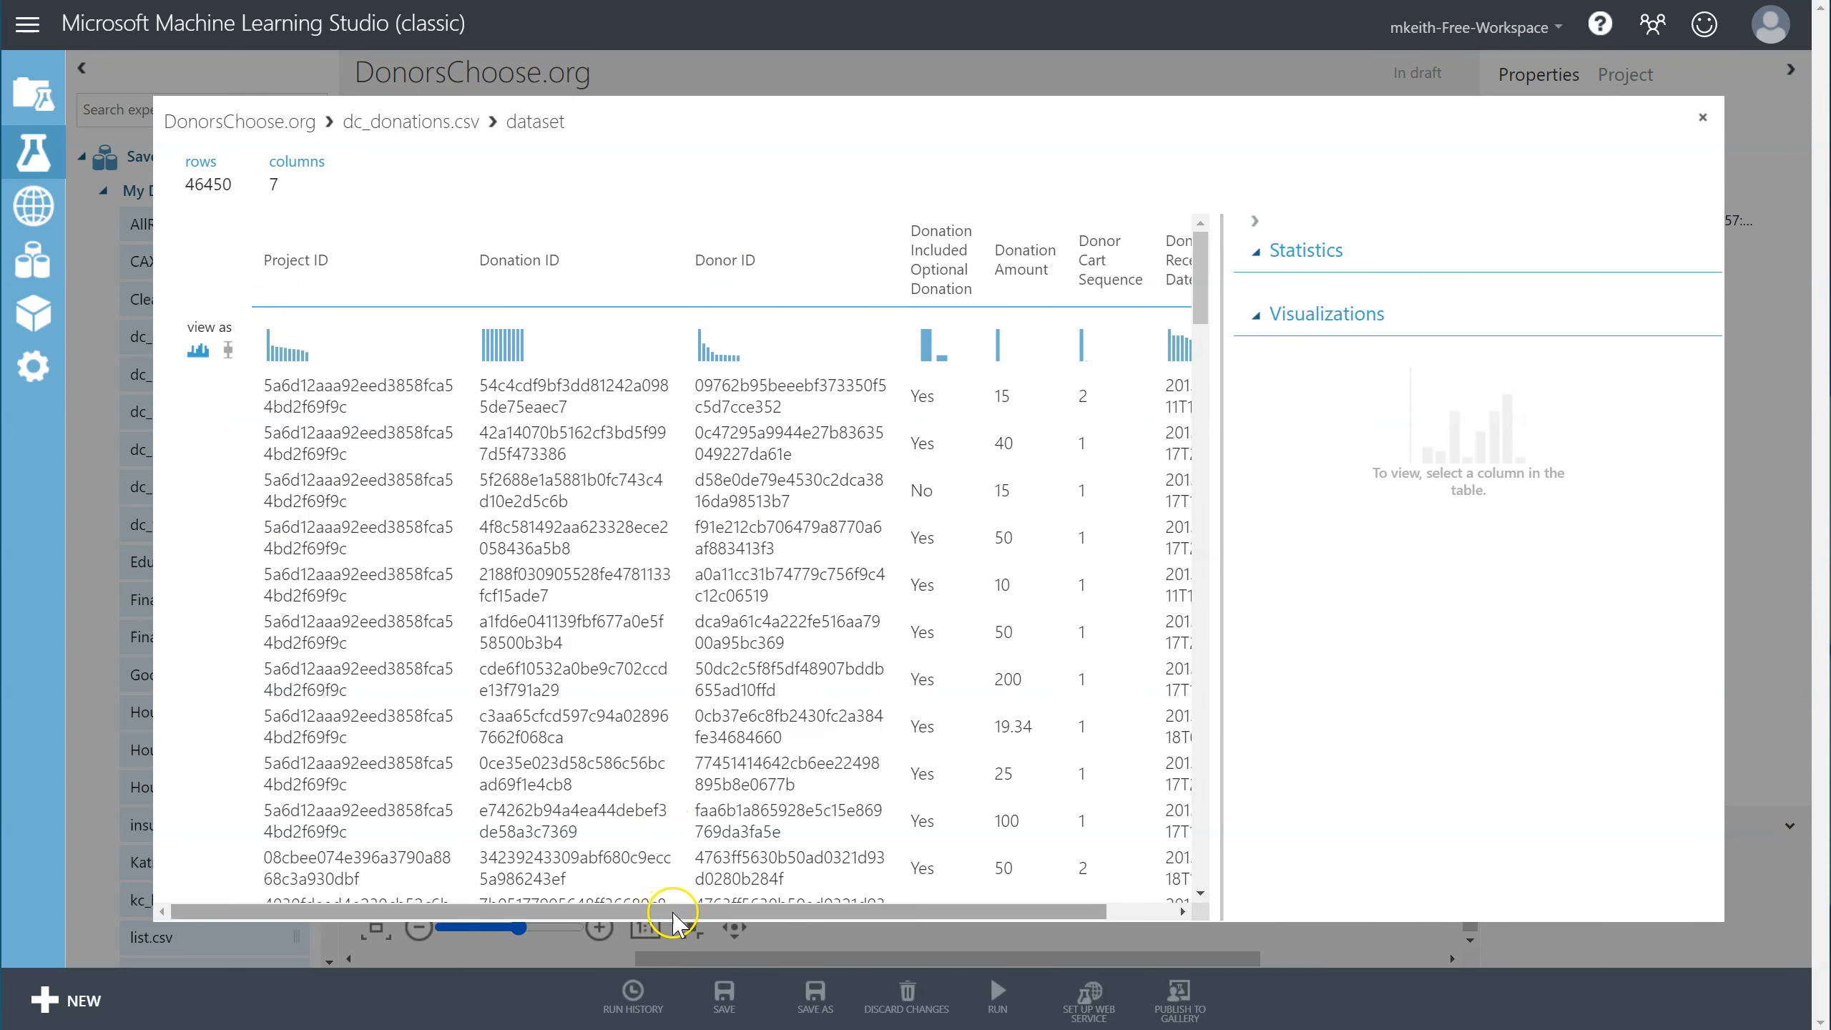
left_click_drag(672, 912, 789, 912)
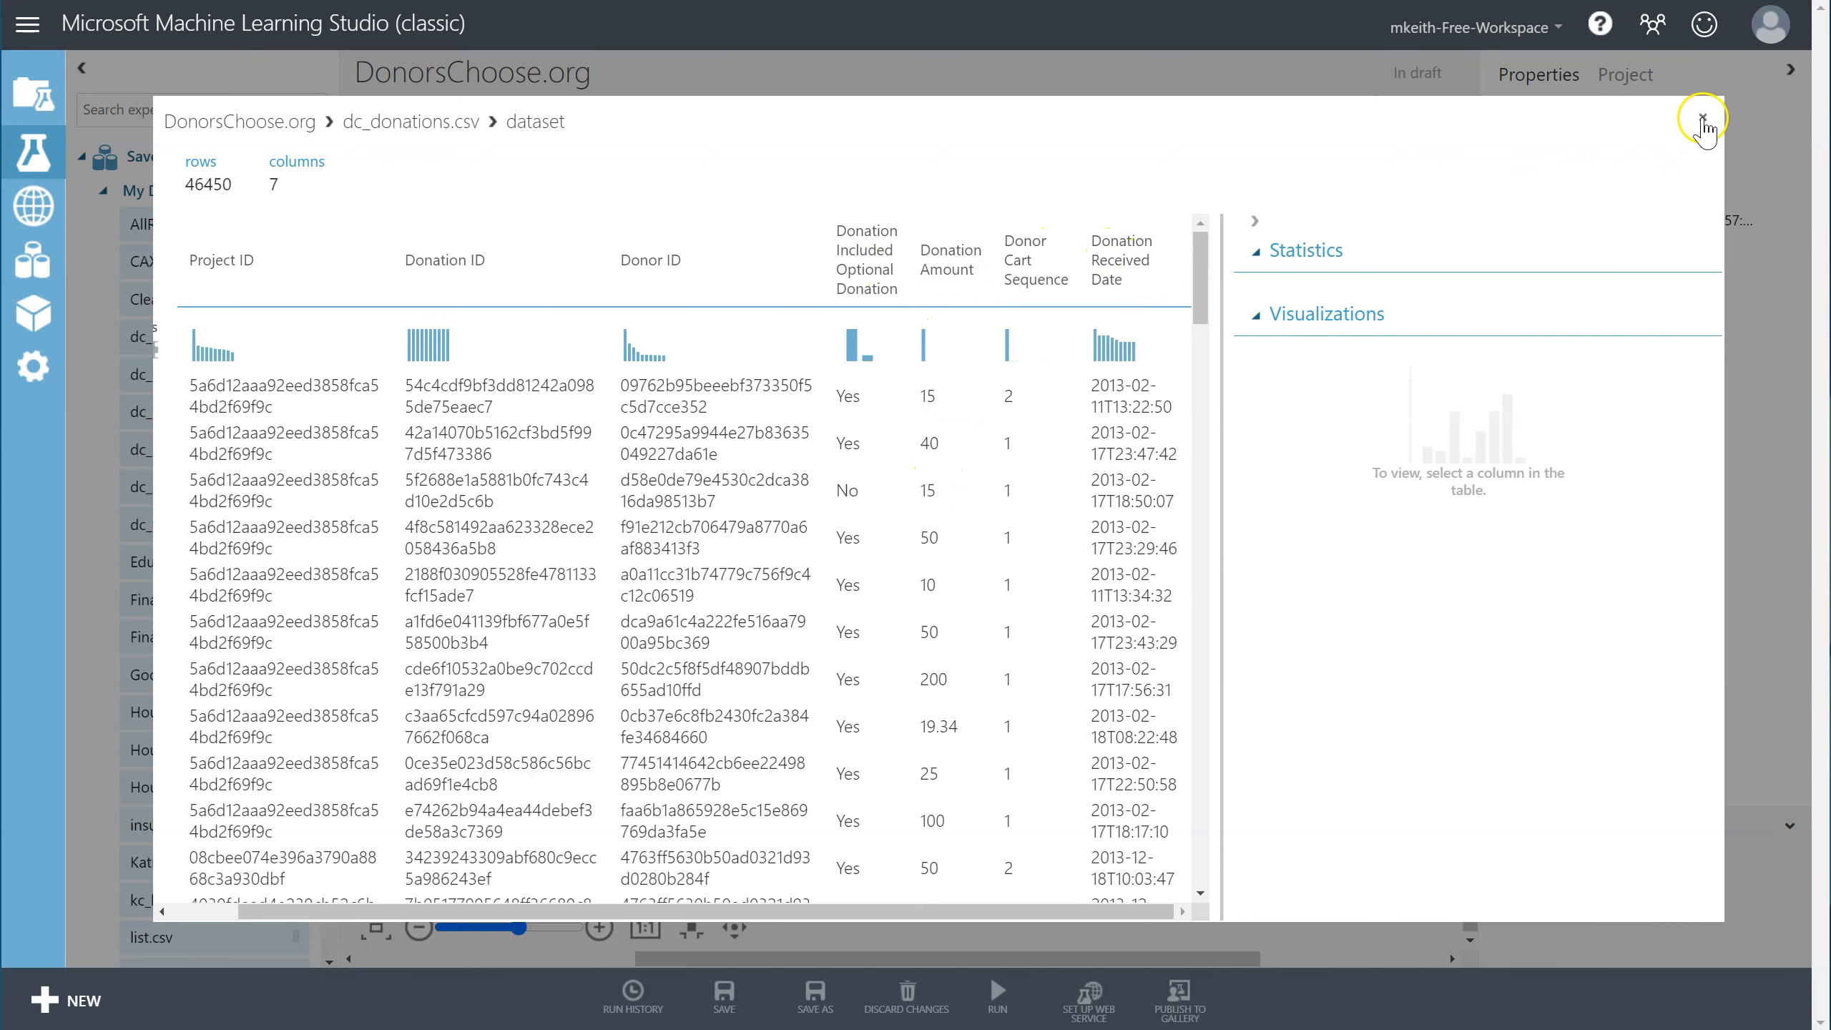
left_click(1702, 117)
Attach a Select Columns in Dataset module to dc_donations.csv and select the Donor ID, Project ID and Donation Amount columns.
type("select columns")
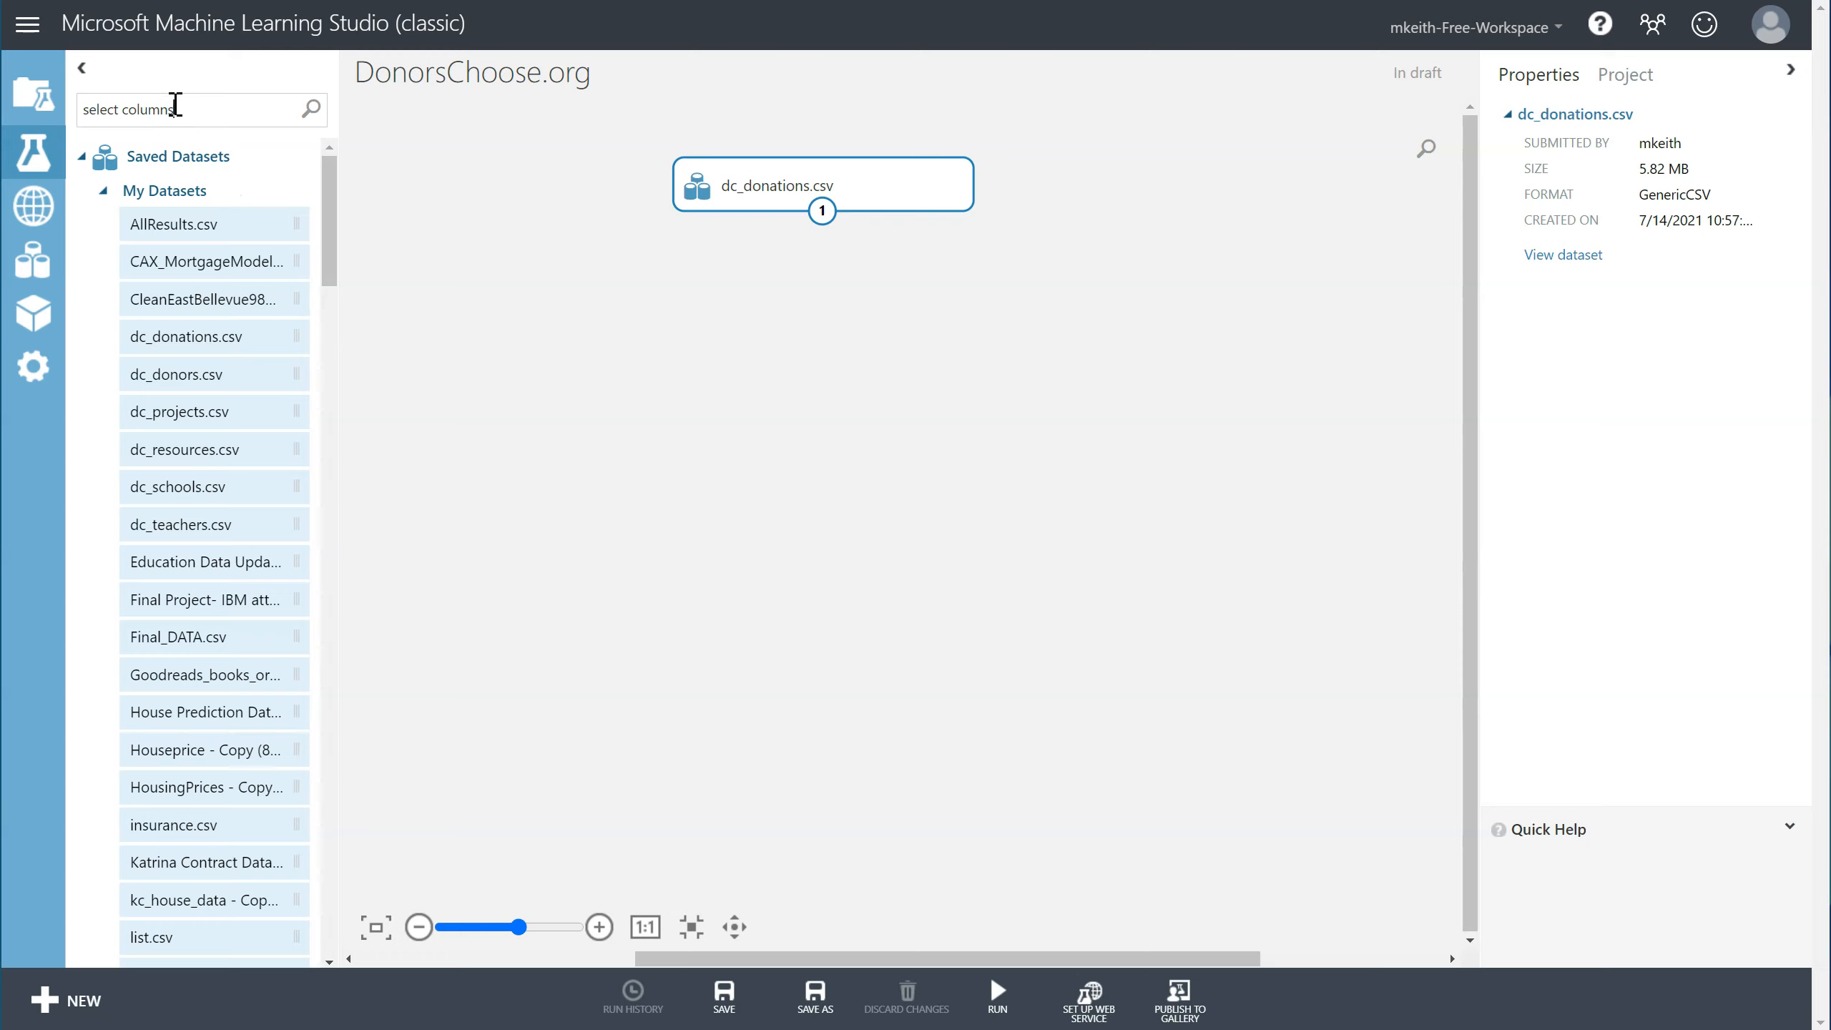
left_click_drag(213, 233, 824, 256)
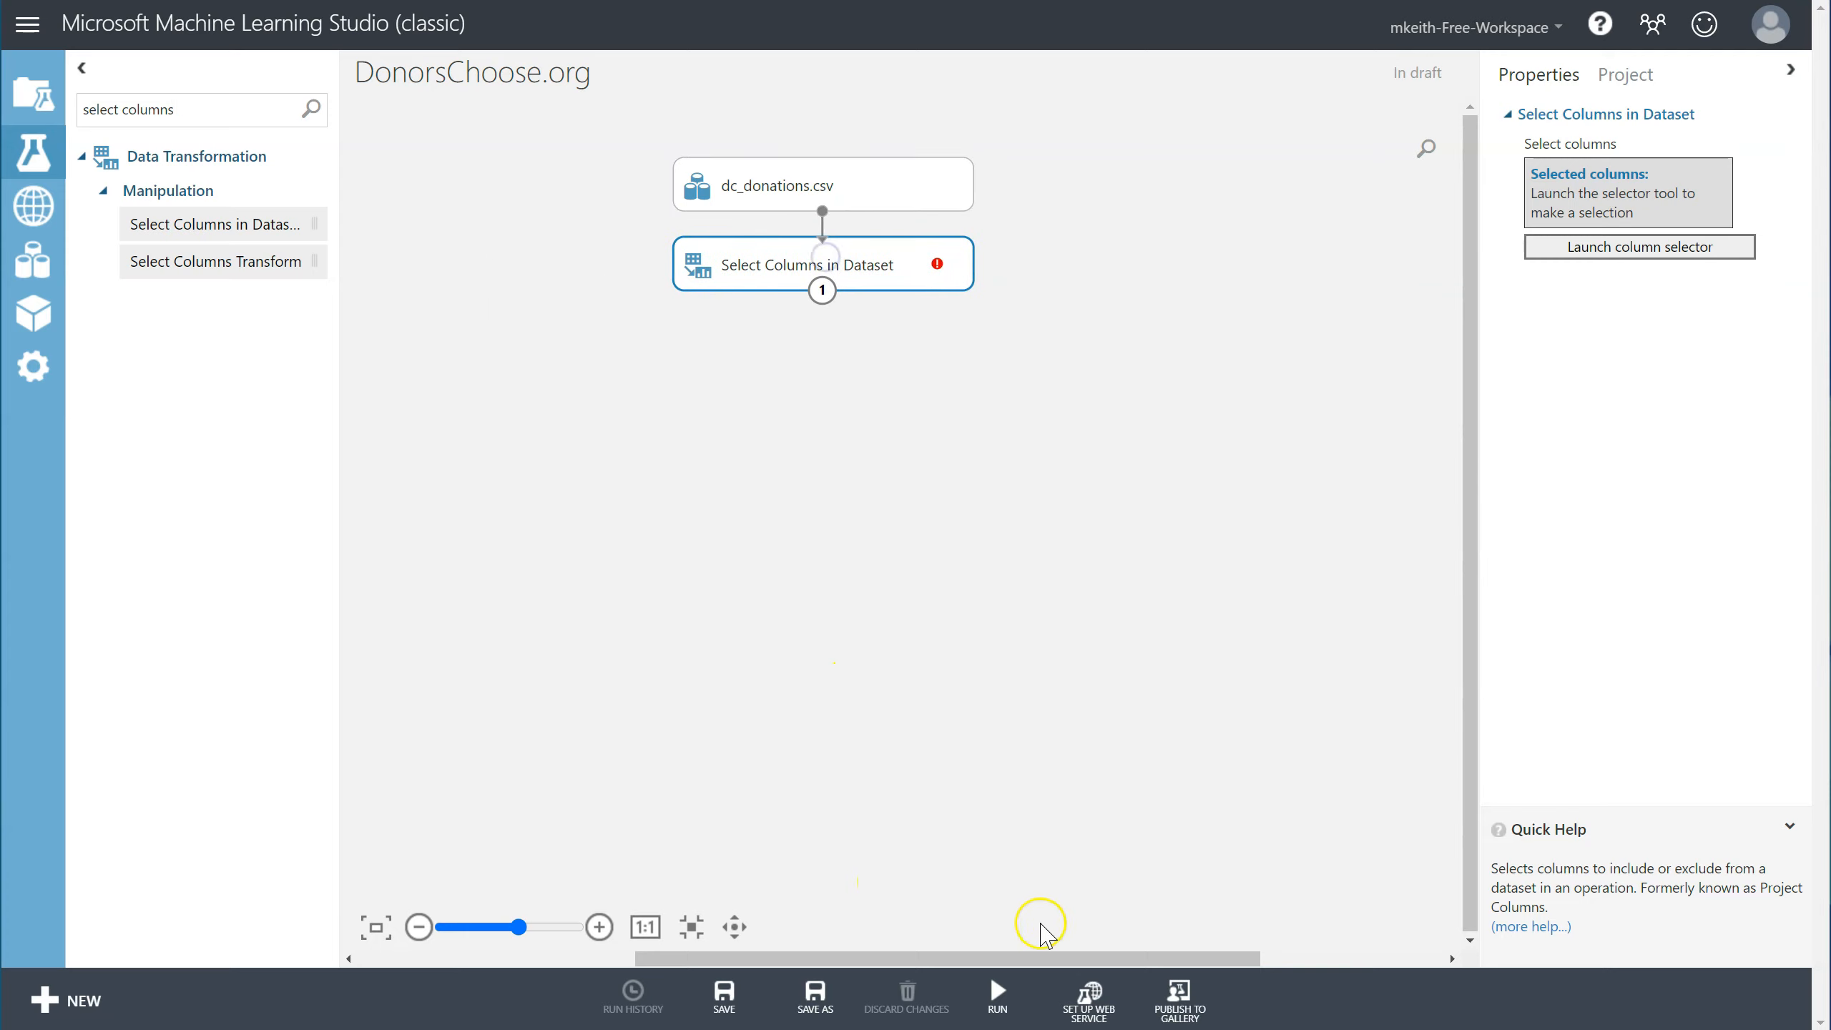
left_click(1662, 246)
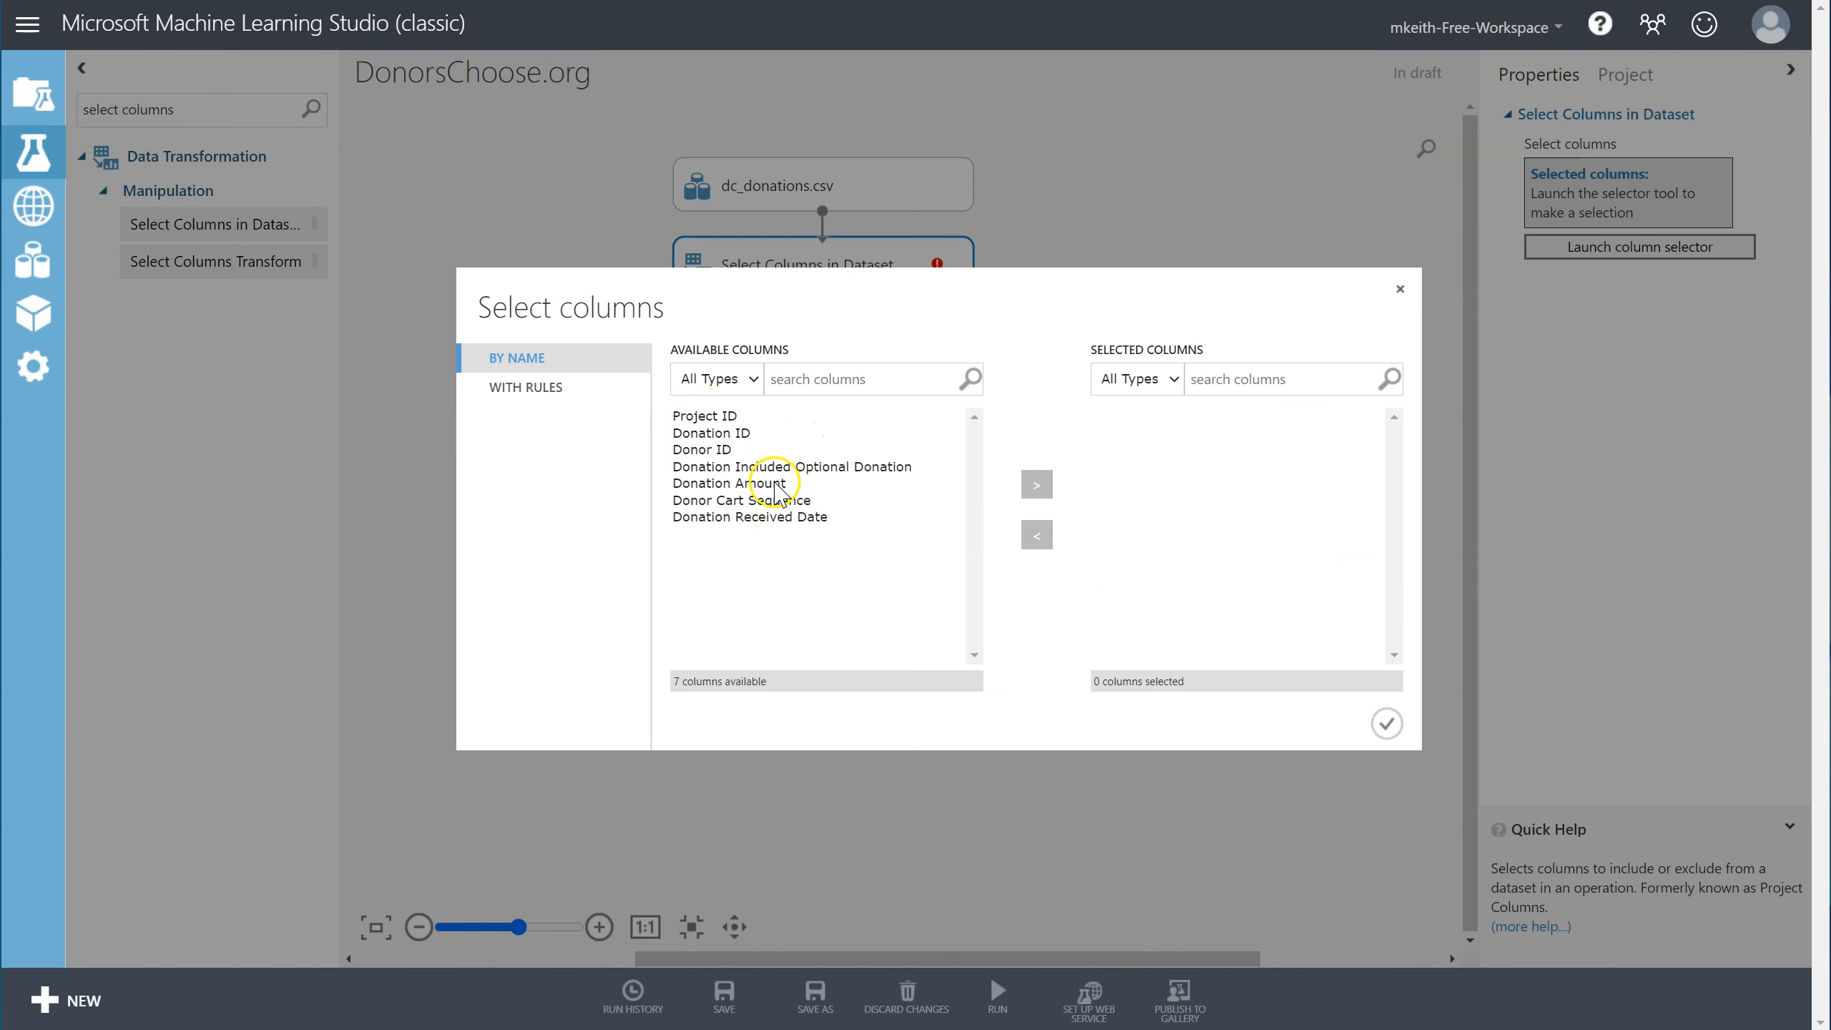
left_click(703, 449)
left_click(1038, 485)
left_click(710, 416)
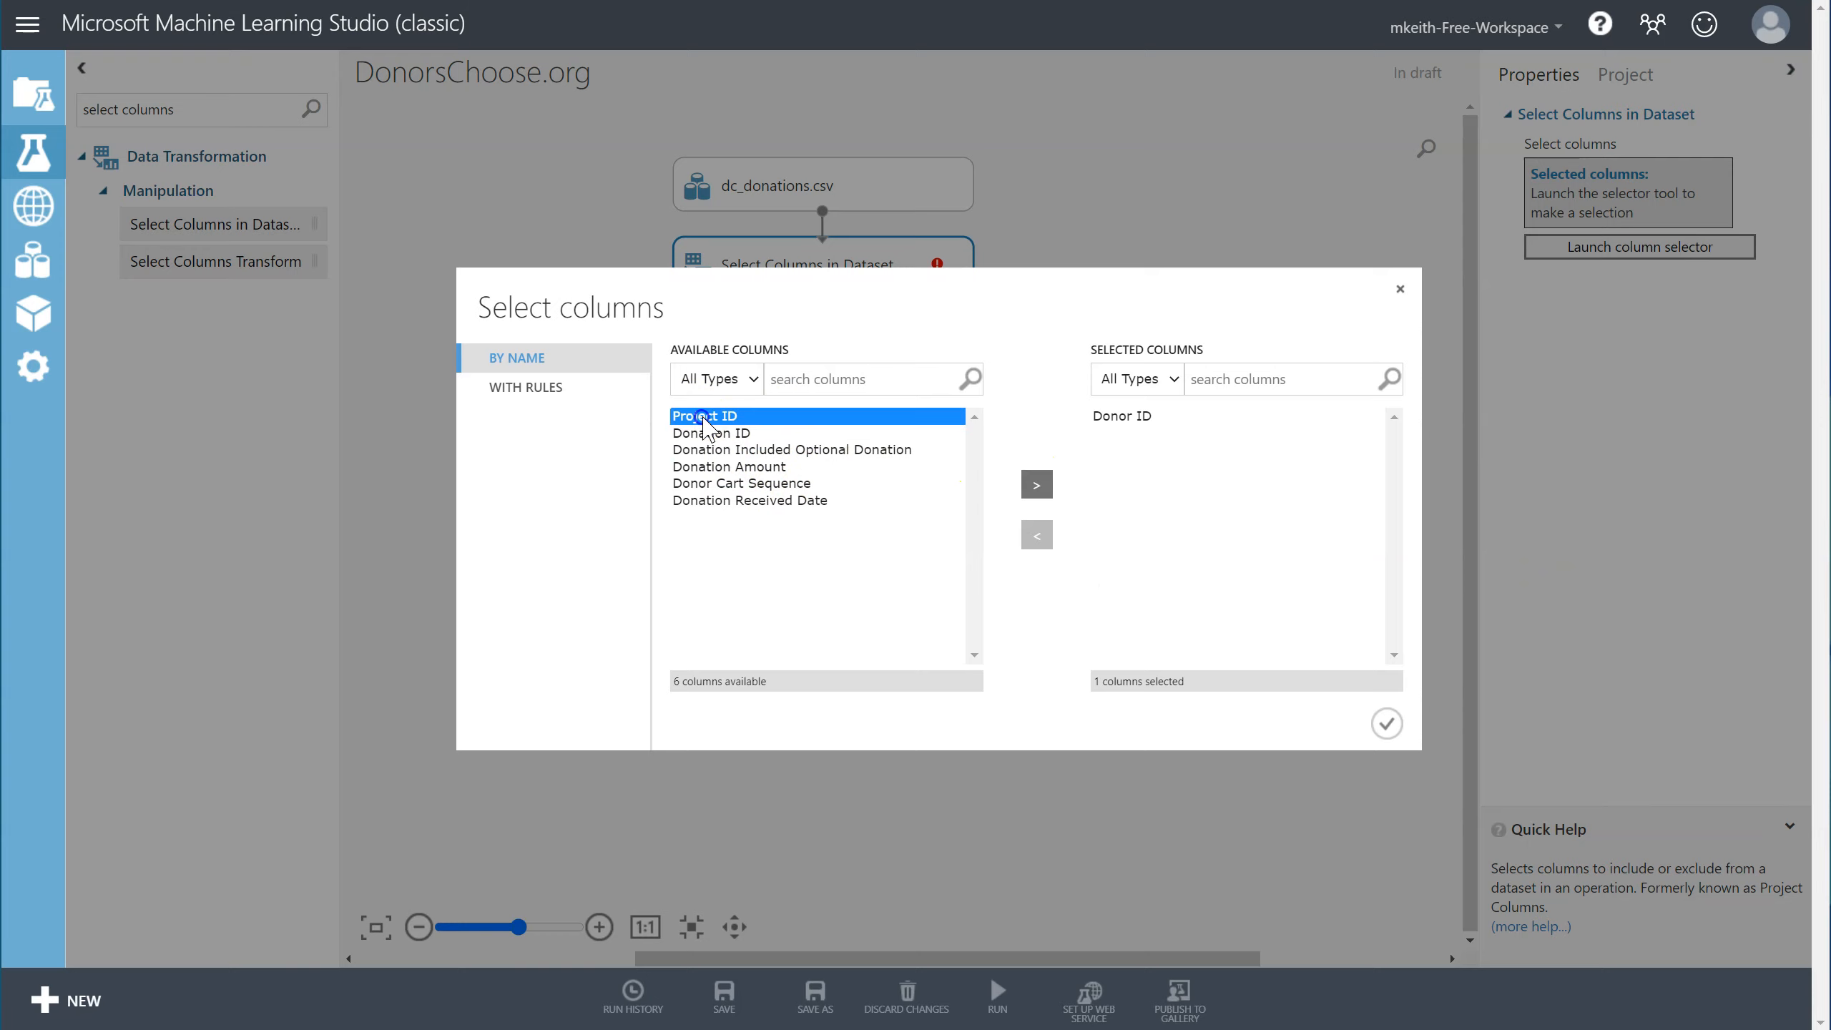
left_click(1037, 487)
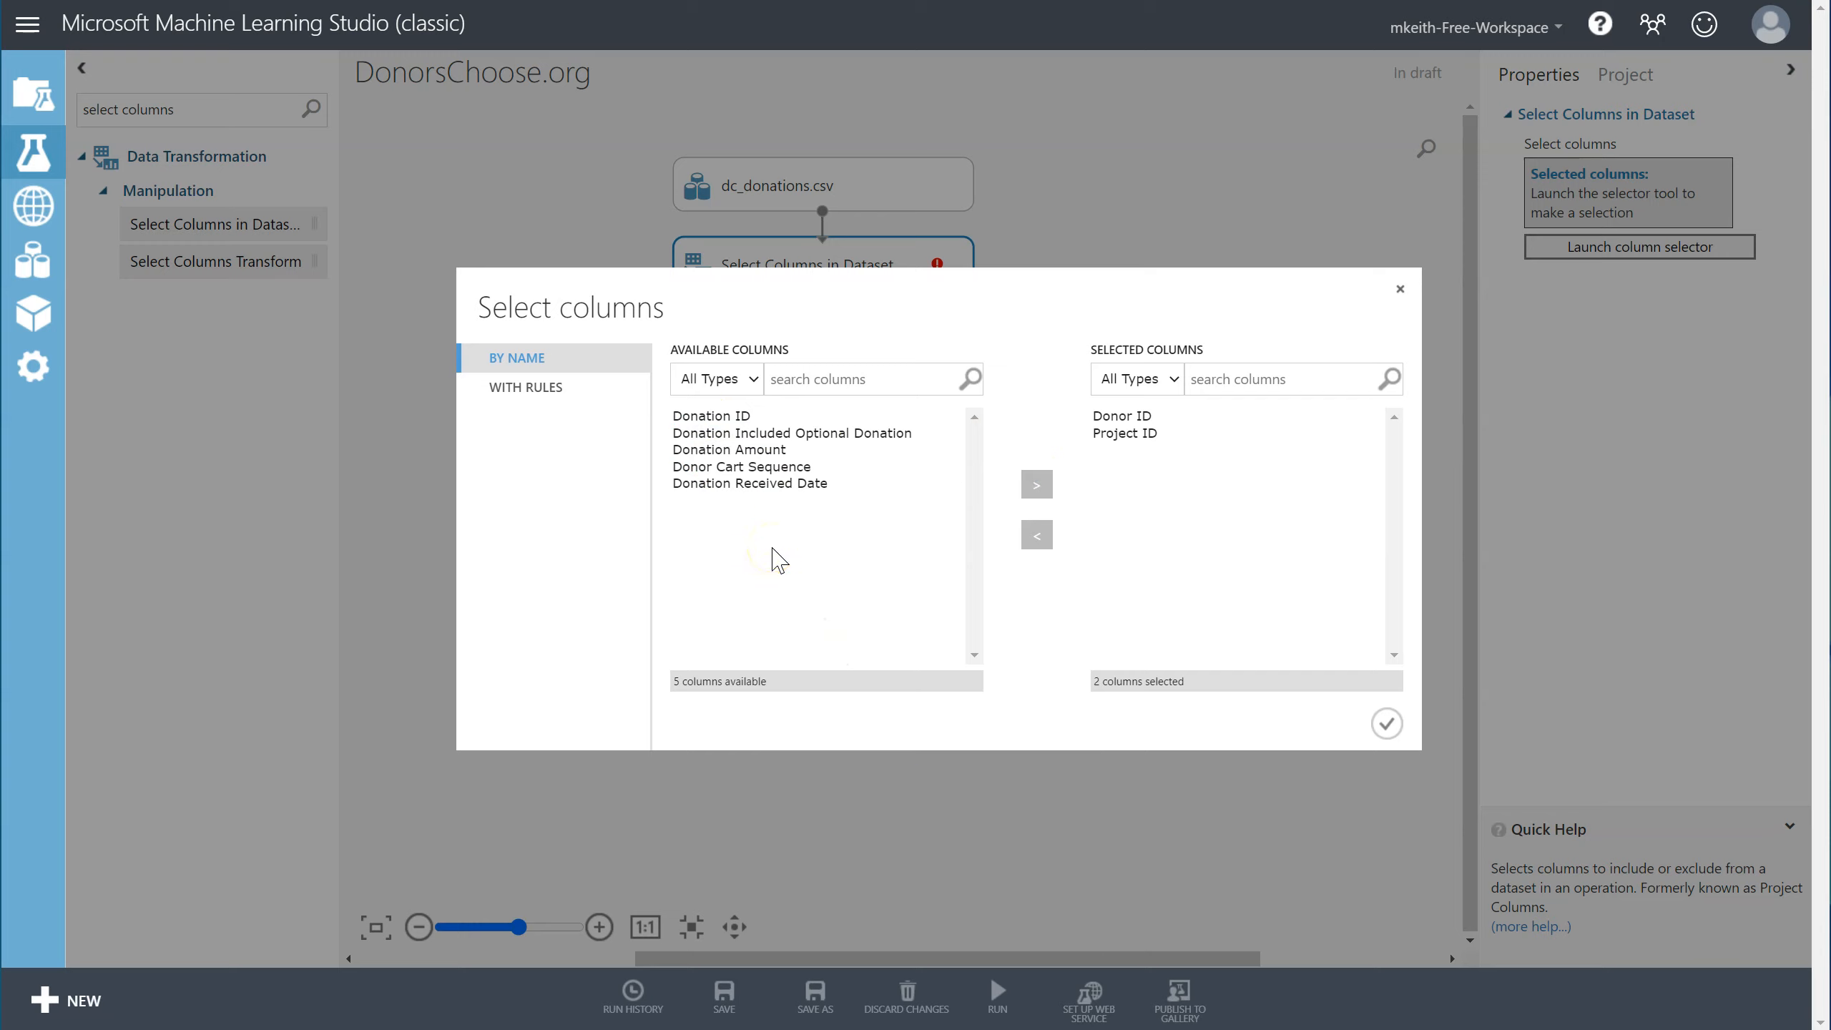
left_click(762, 452)
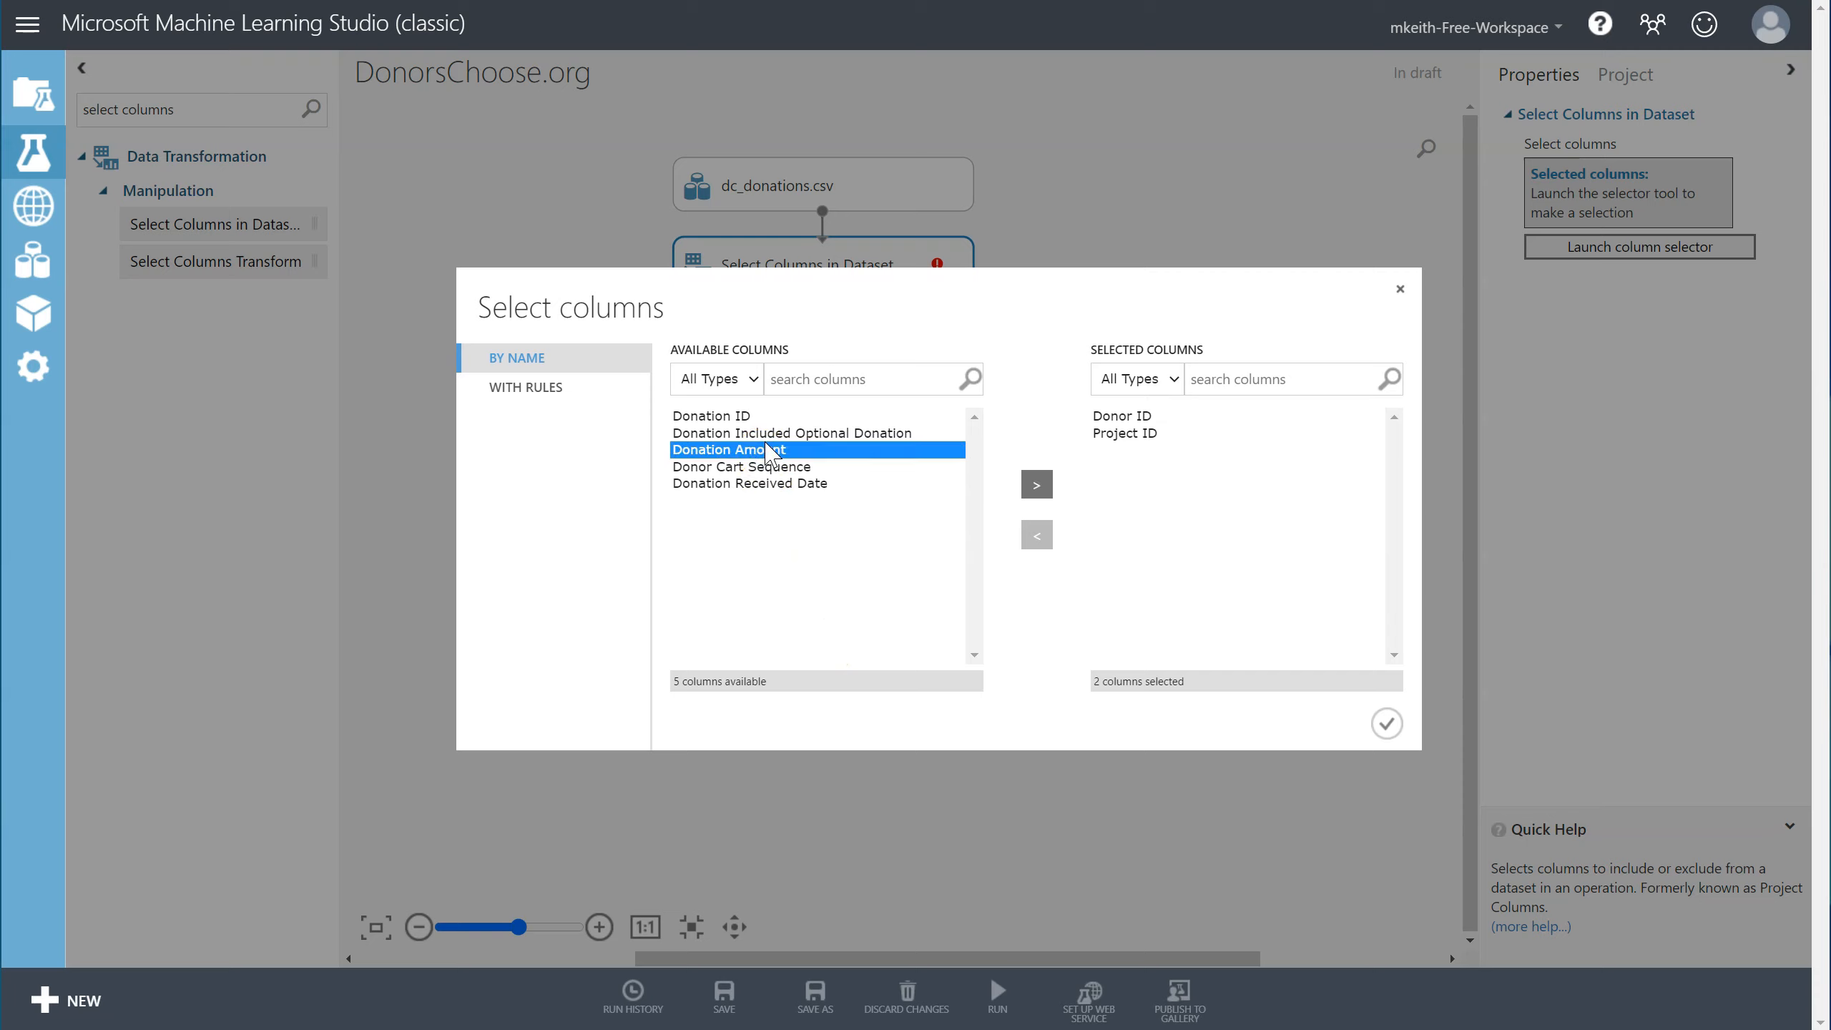
left_click(770, 433)
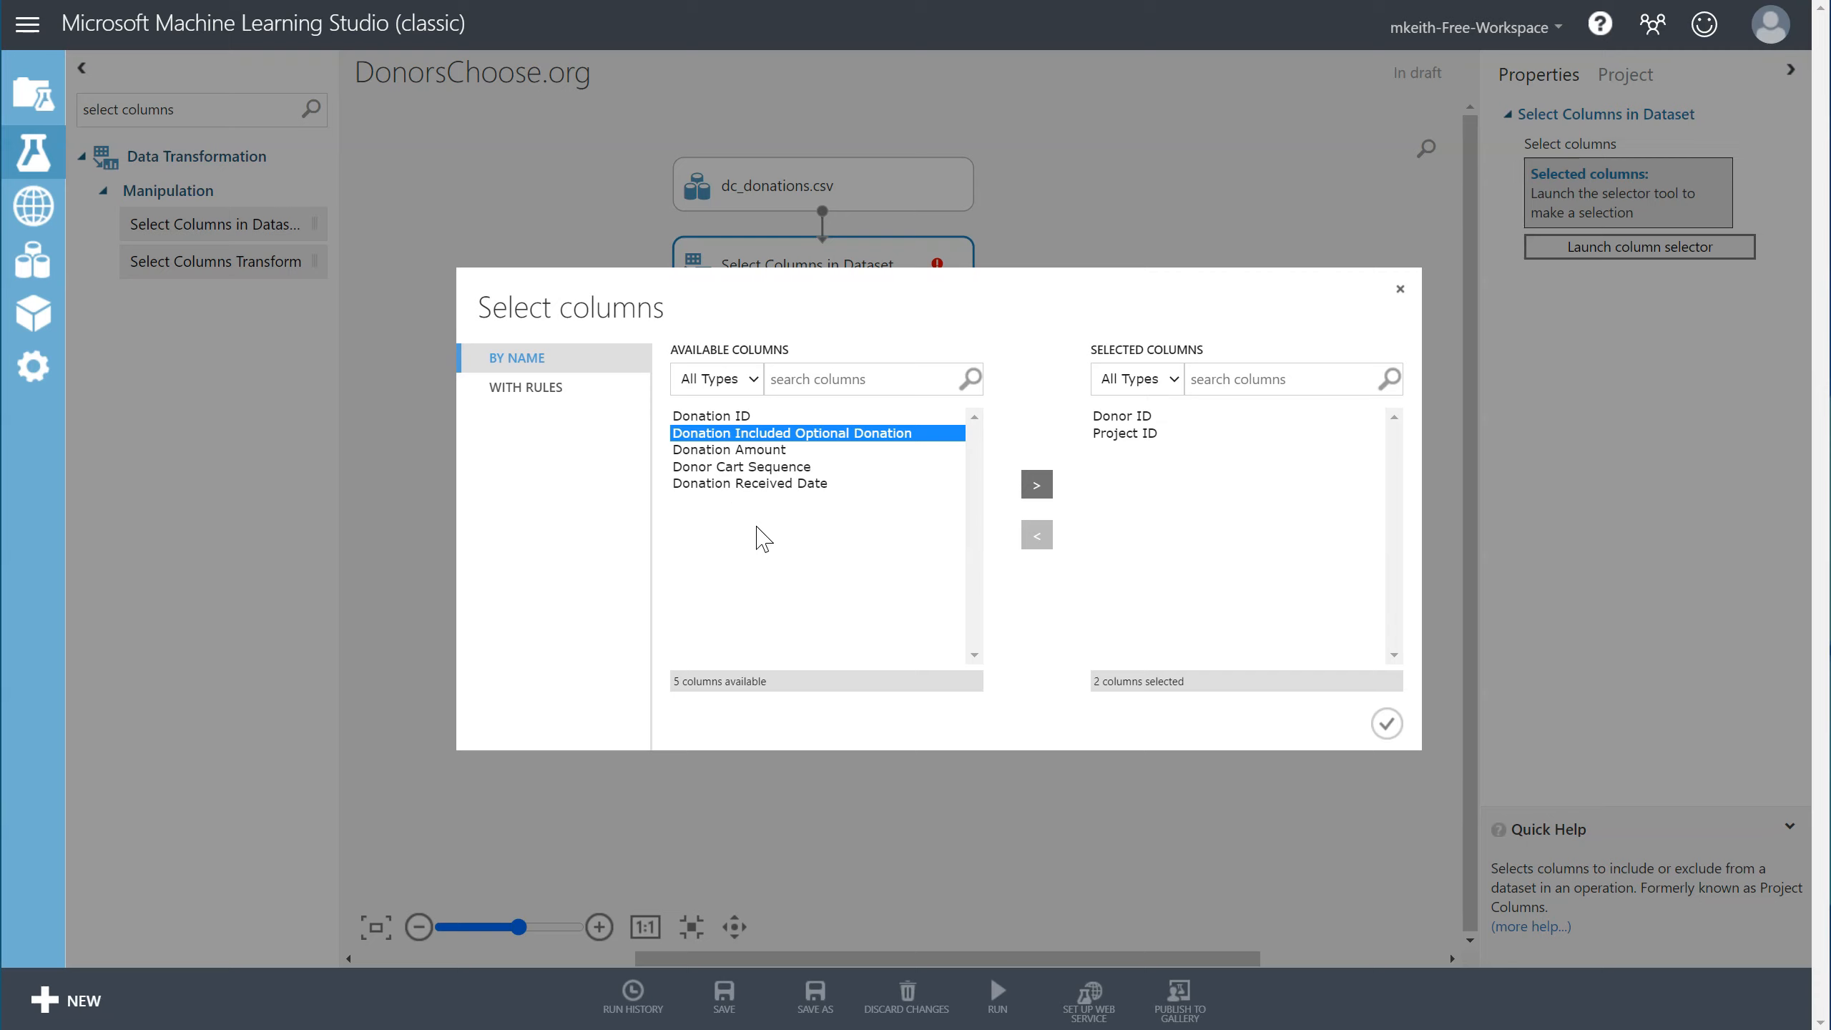
left_click(758, 427)
left_click(757, 450)
left_click(1034, 483)
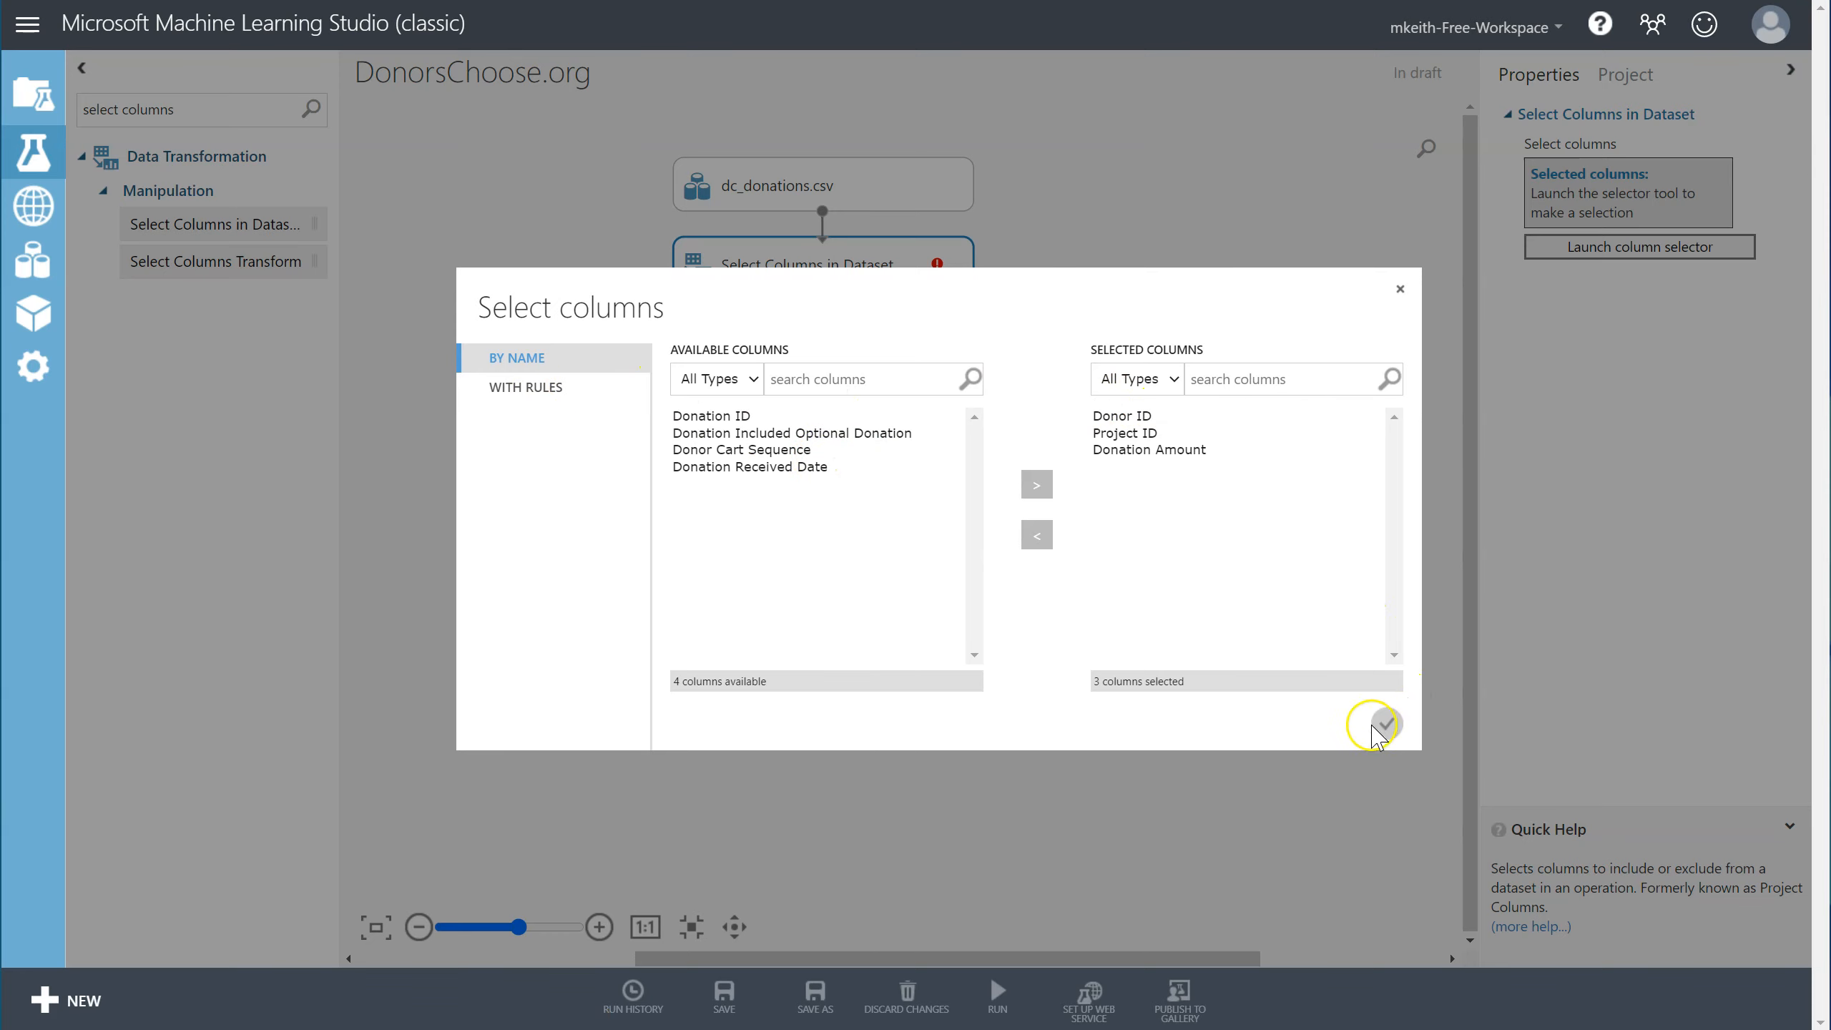
left_click(1383, 724)
Run the selected Select Columns in Dataset module and visualize its results dataset.
left_click(999, 993)
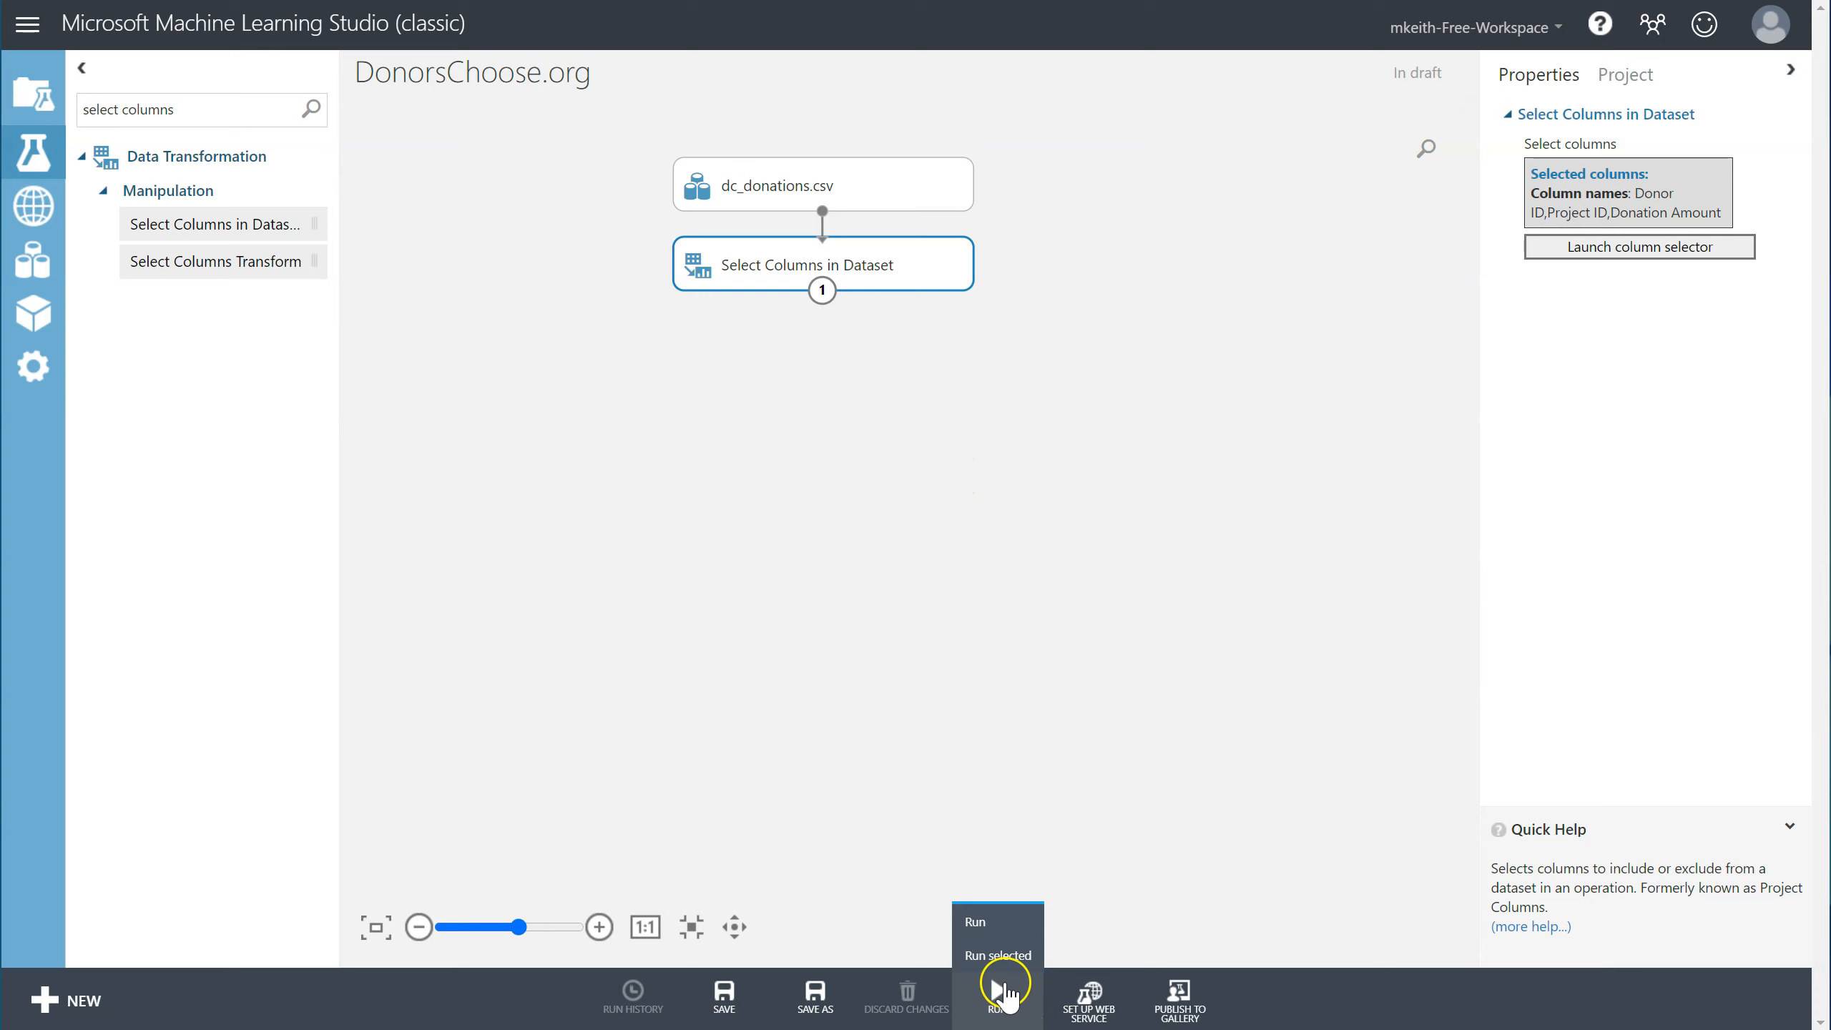
left_click(1001, 956)
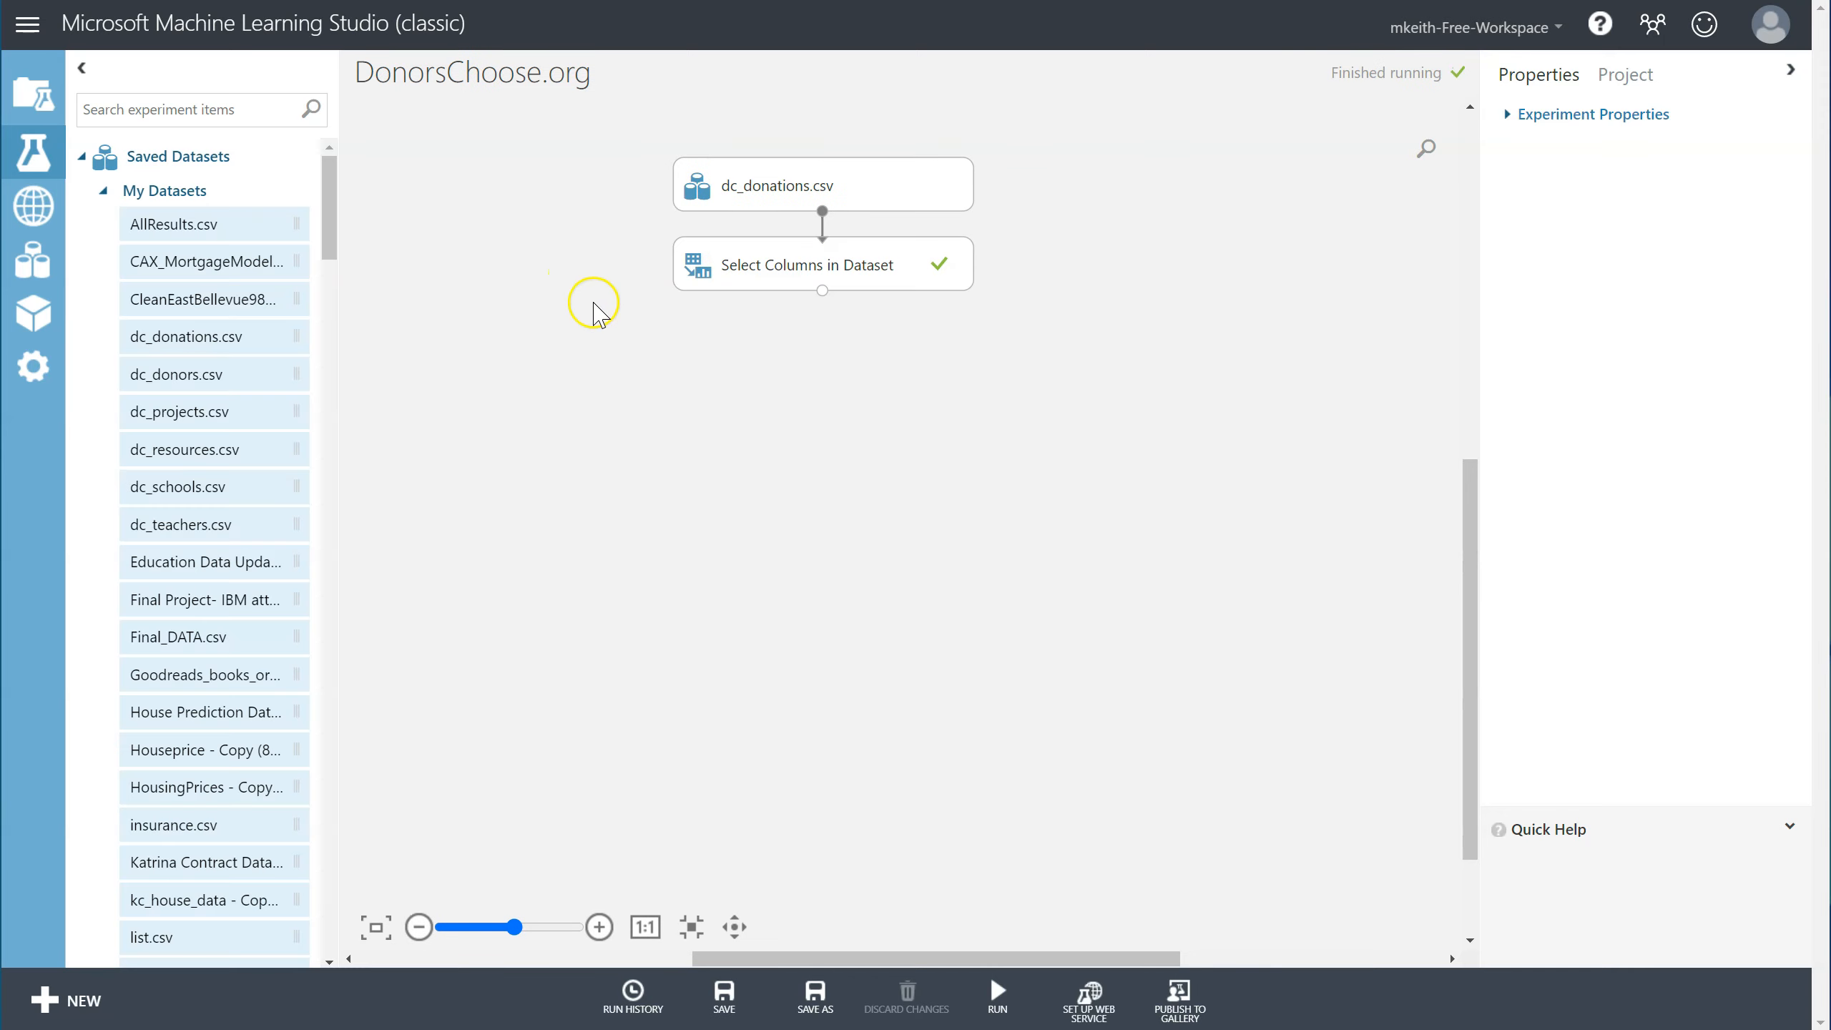
right_click(778, 283)
mouse_move(887, 436)
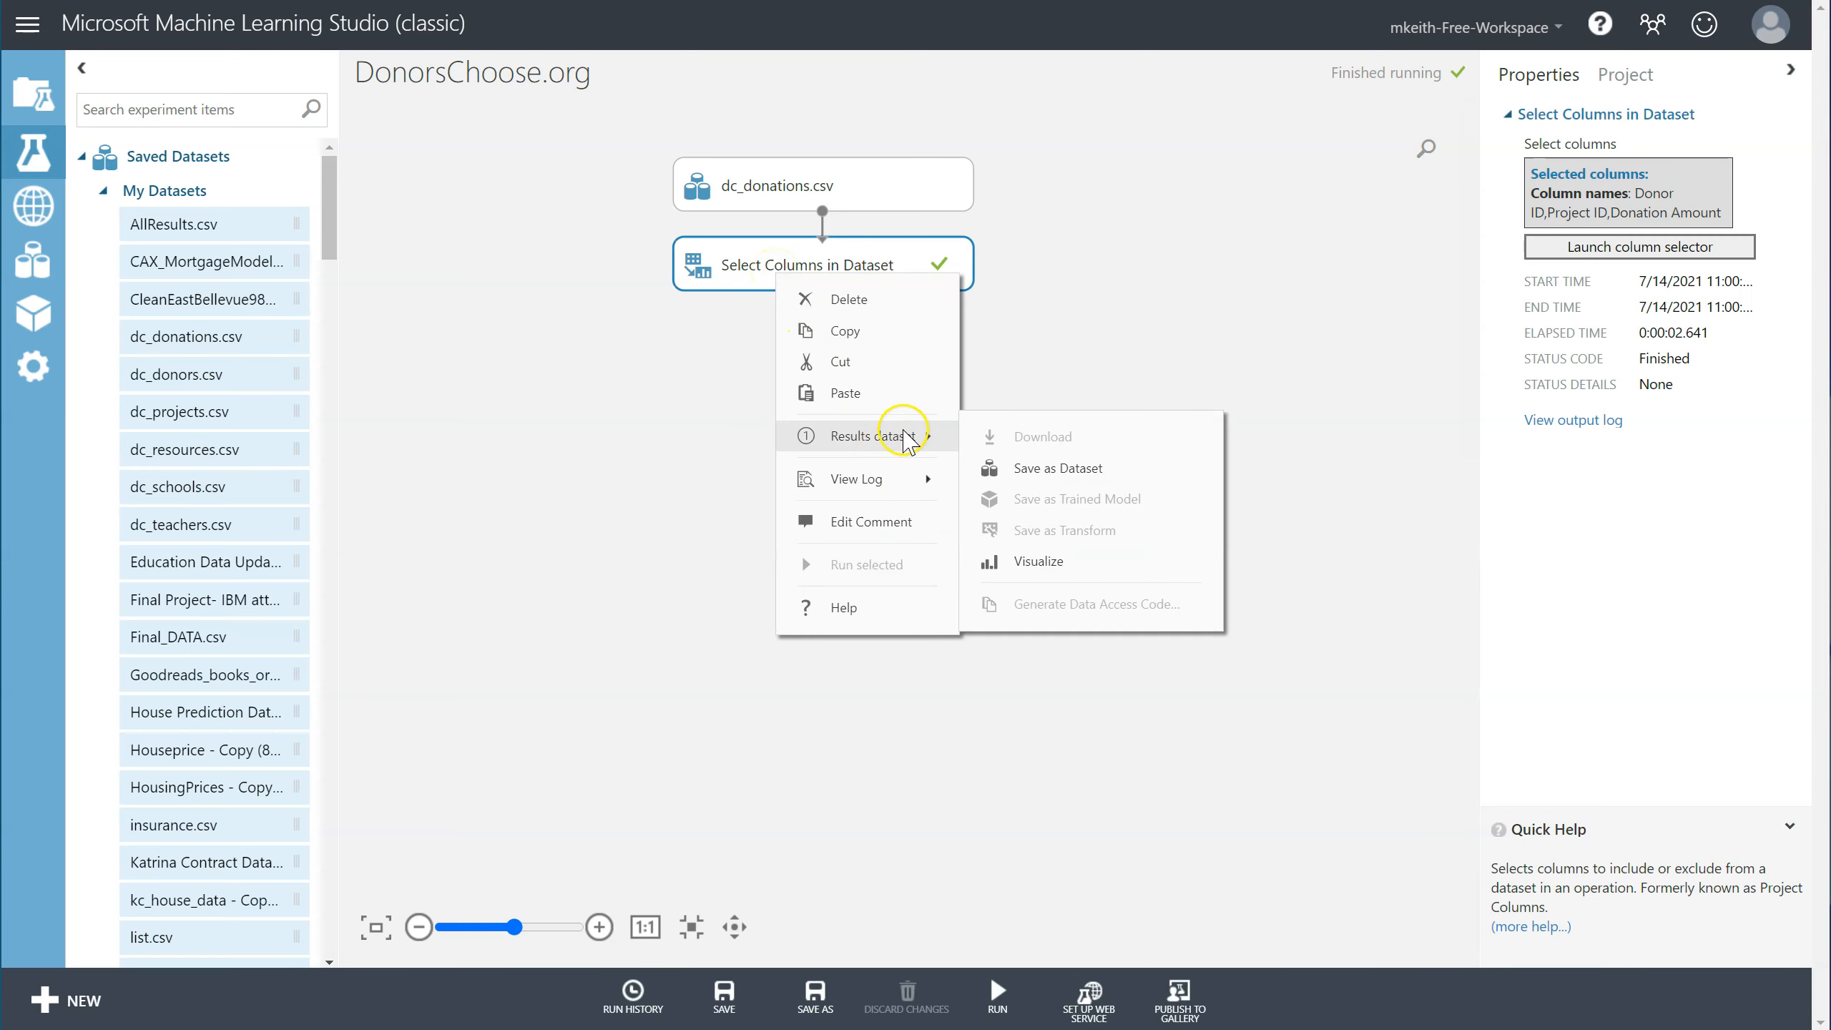
left_click(1052, 562)
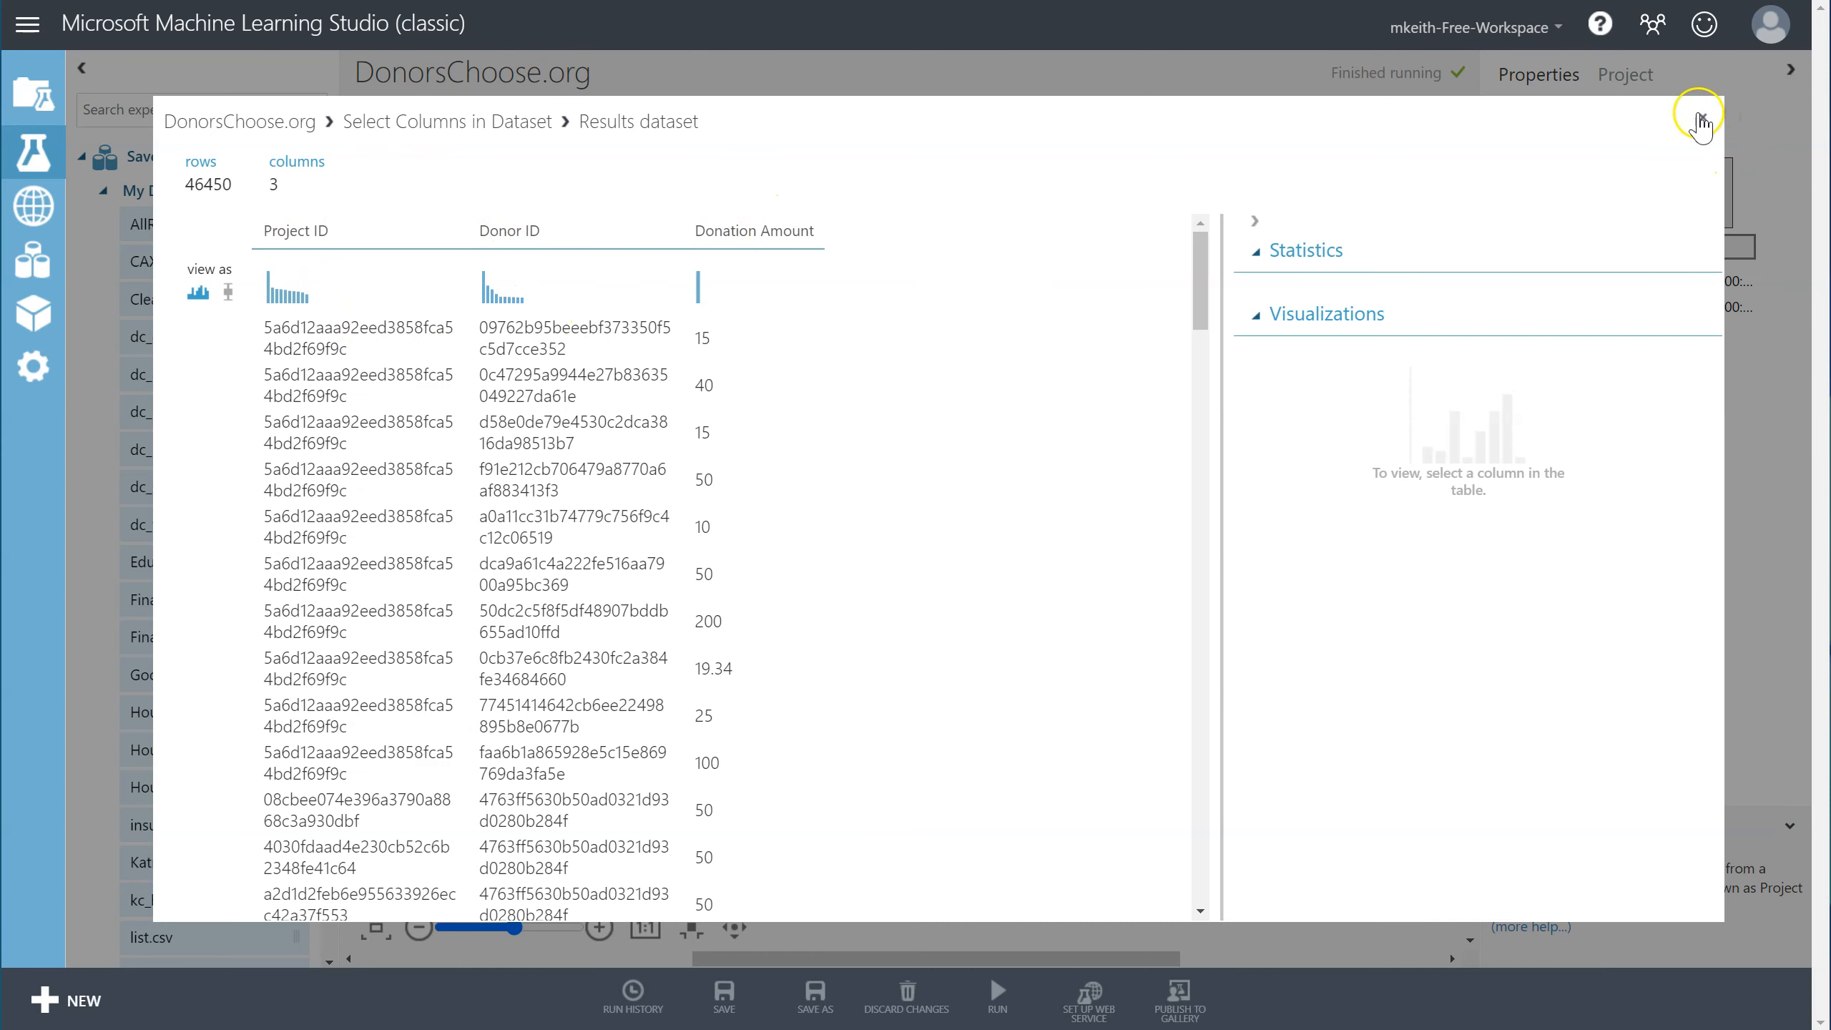
left_click(1702, 116)
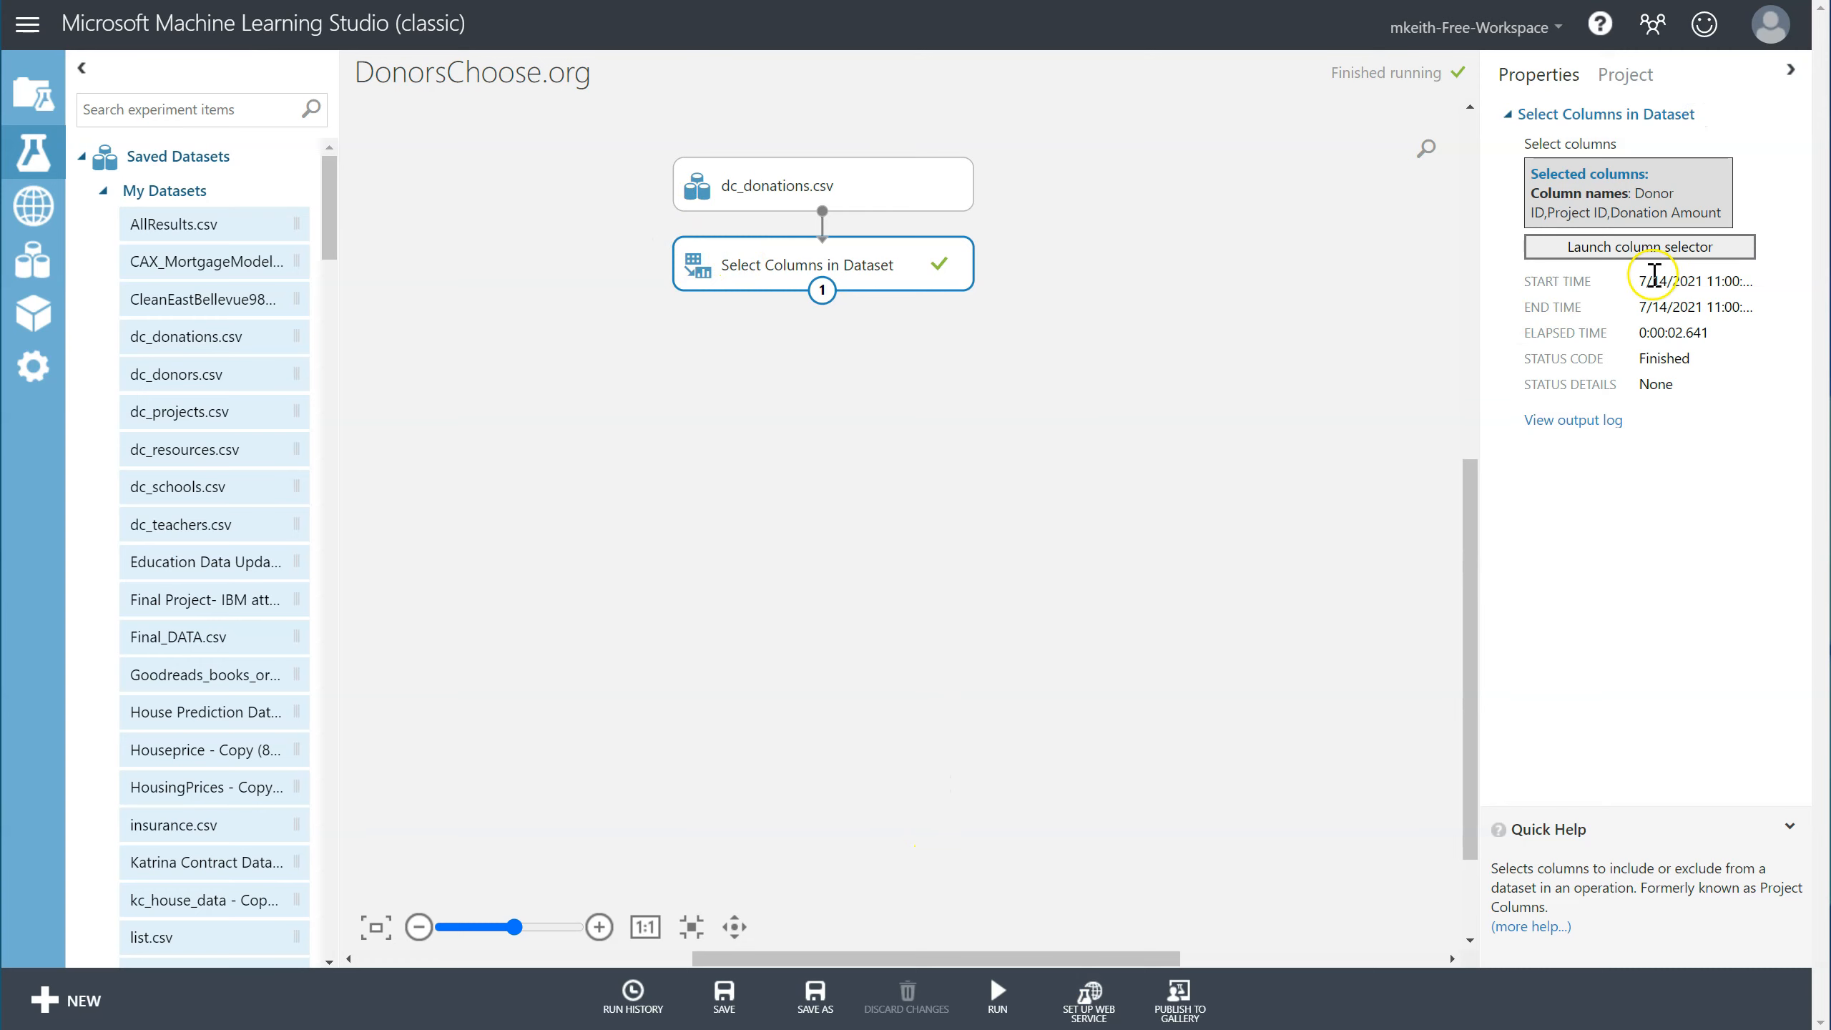
Set the column selection rules to allow duplicates and preserve the column order.
left_click(1663, 250)
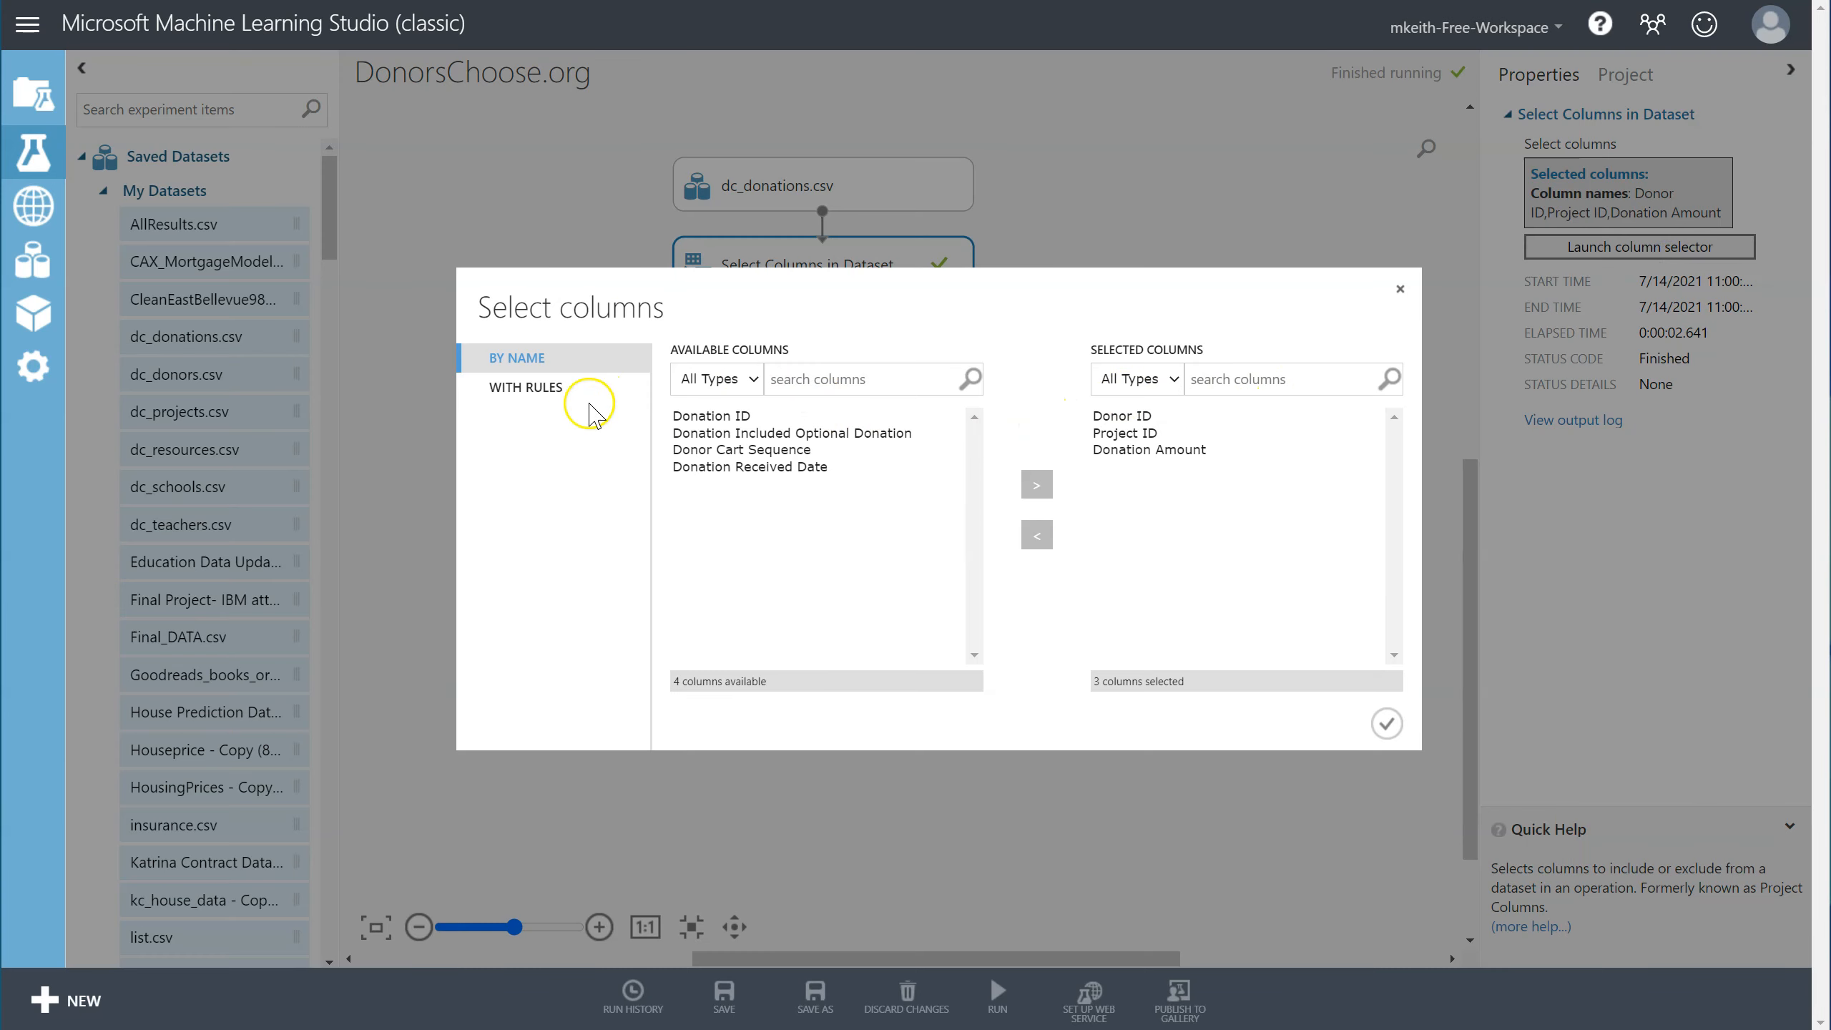
left_click(537, 390)
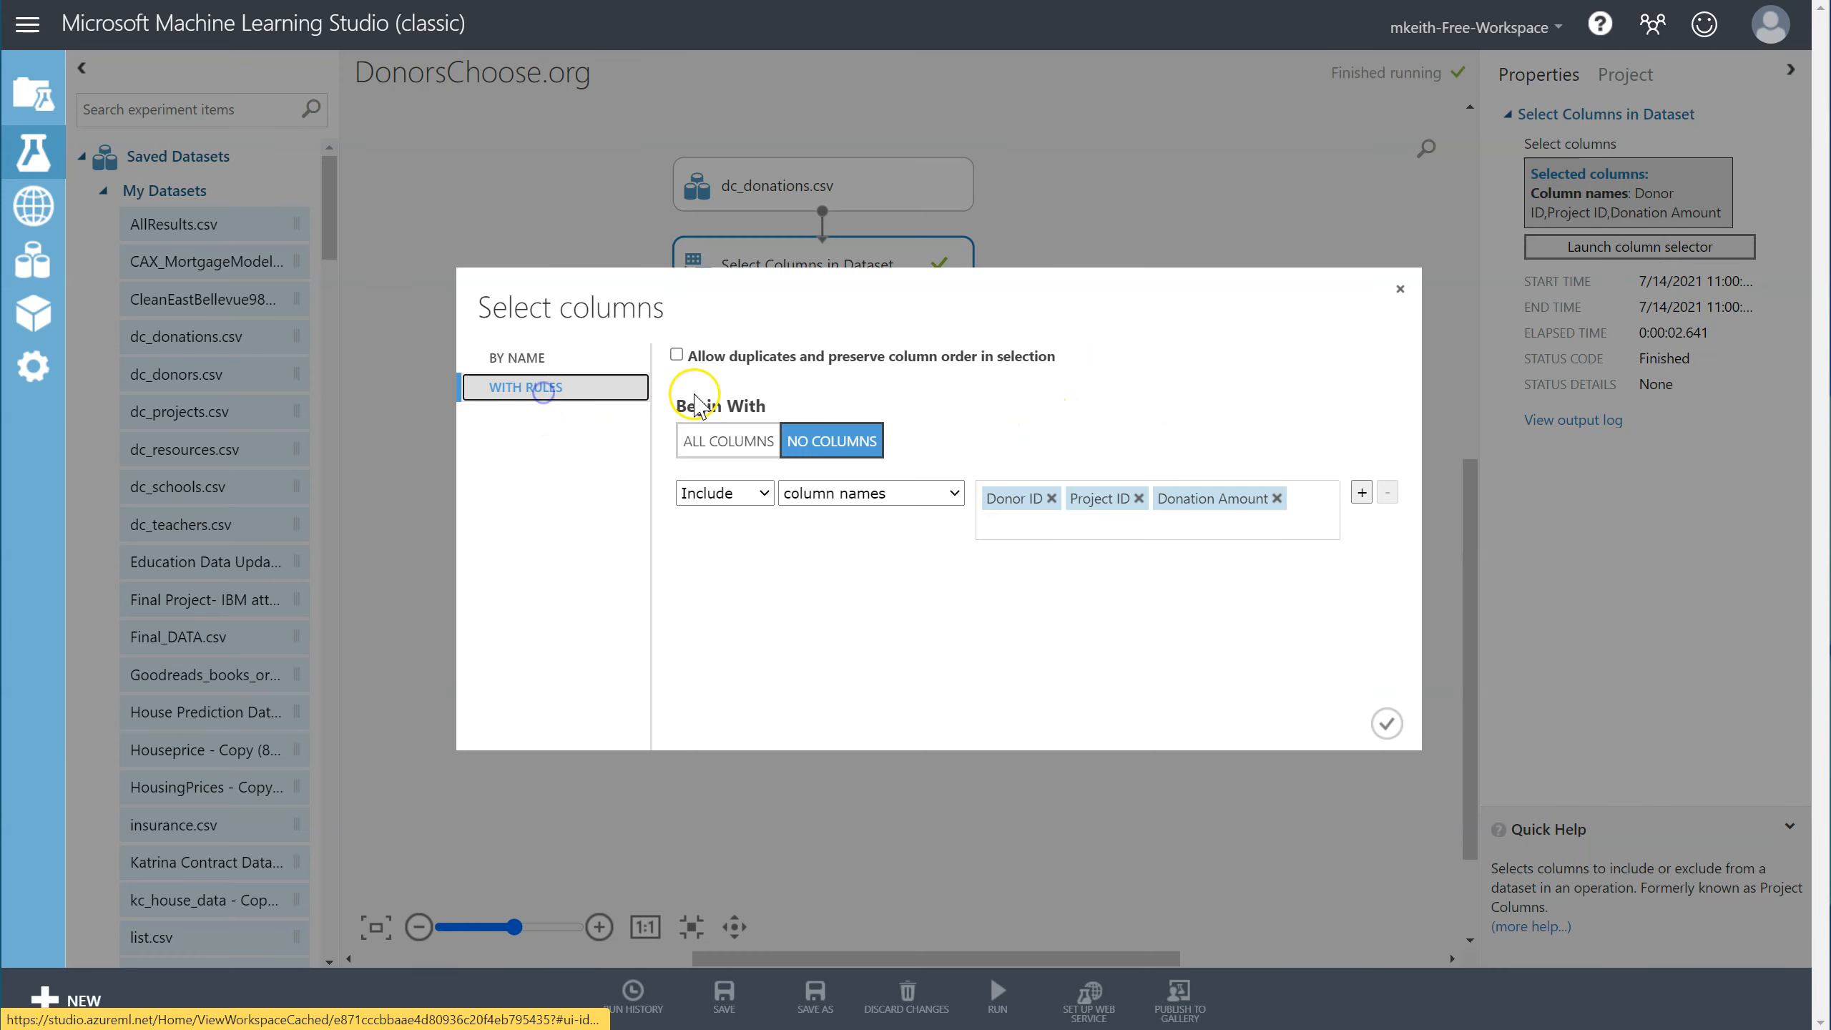
left_click(676, 354)
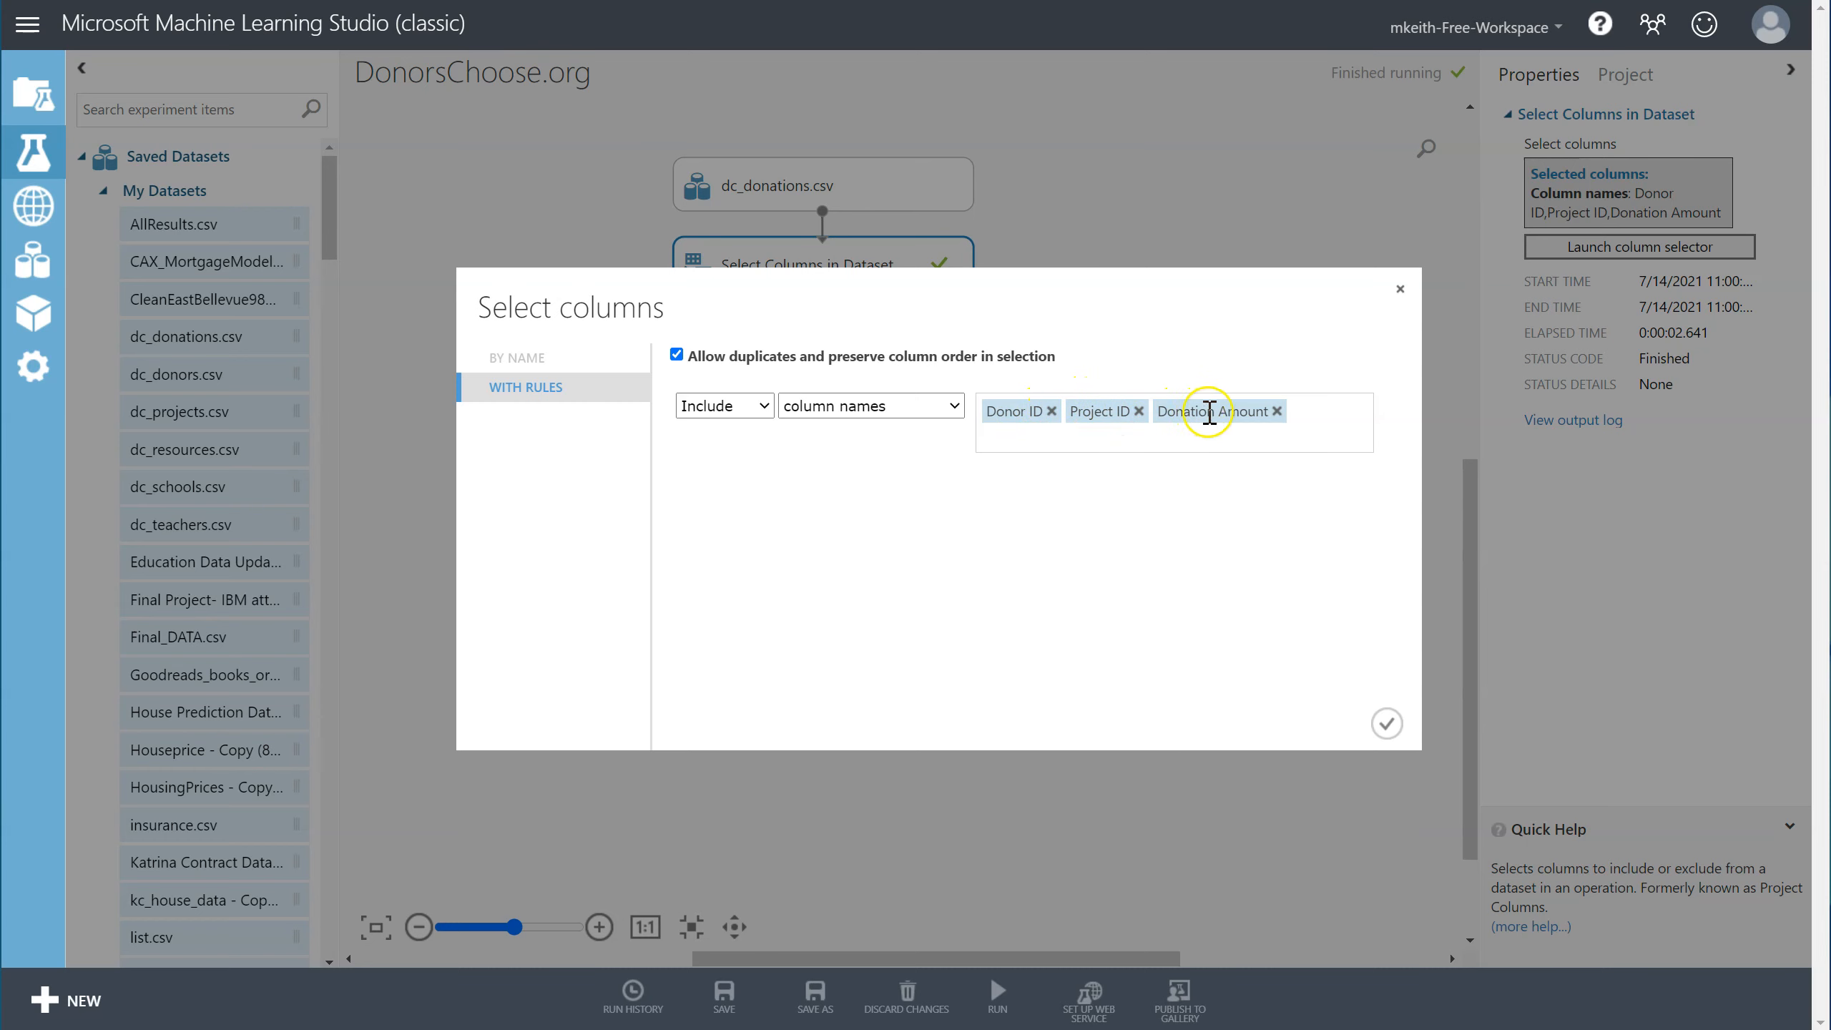
left_click(1385, 722)
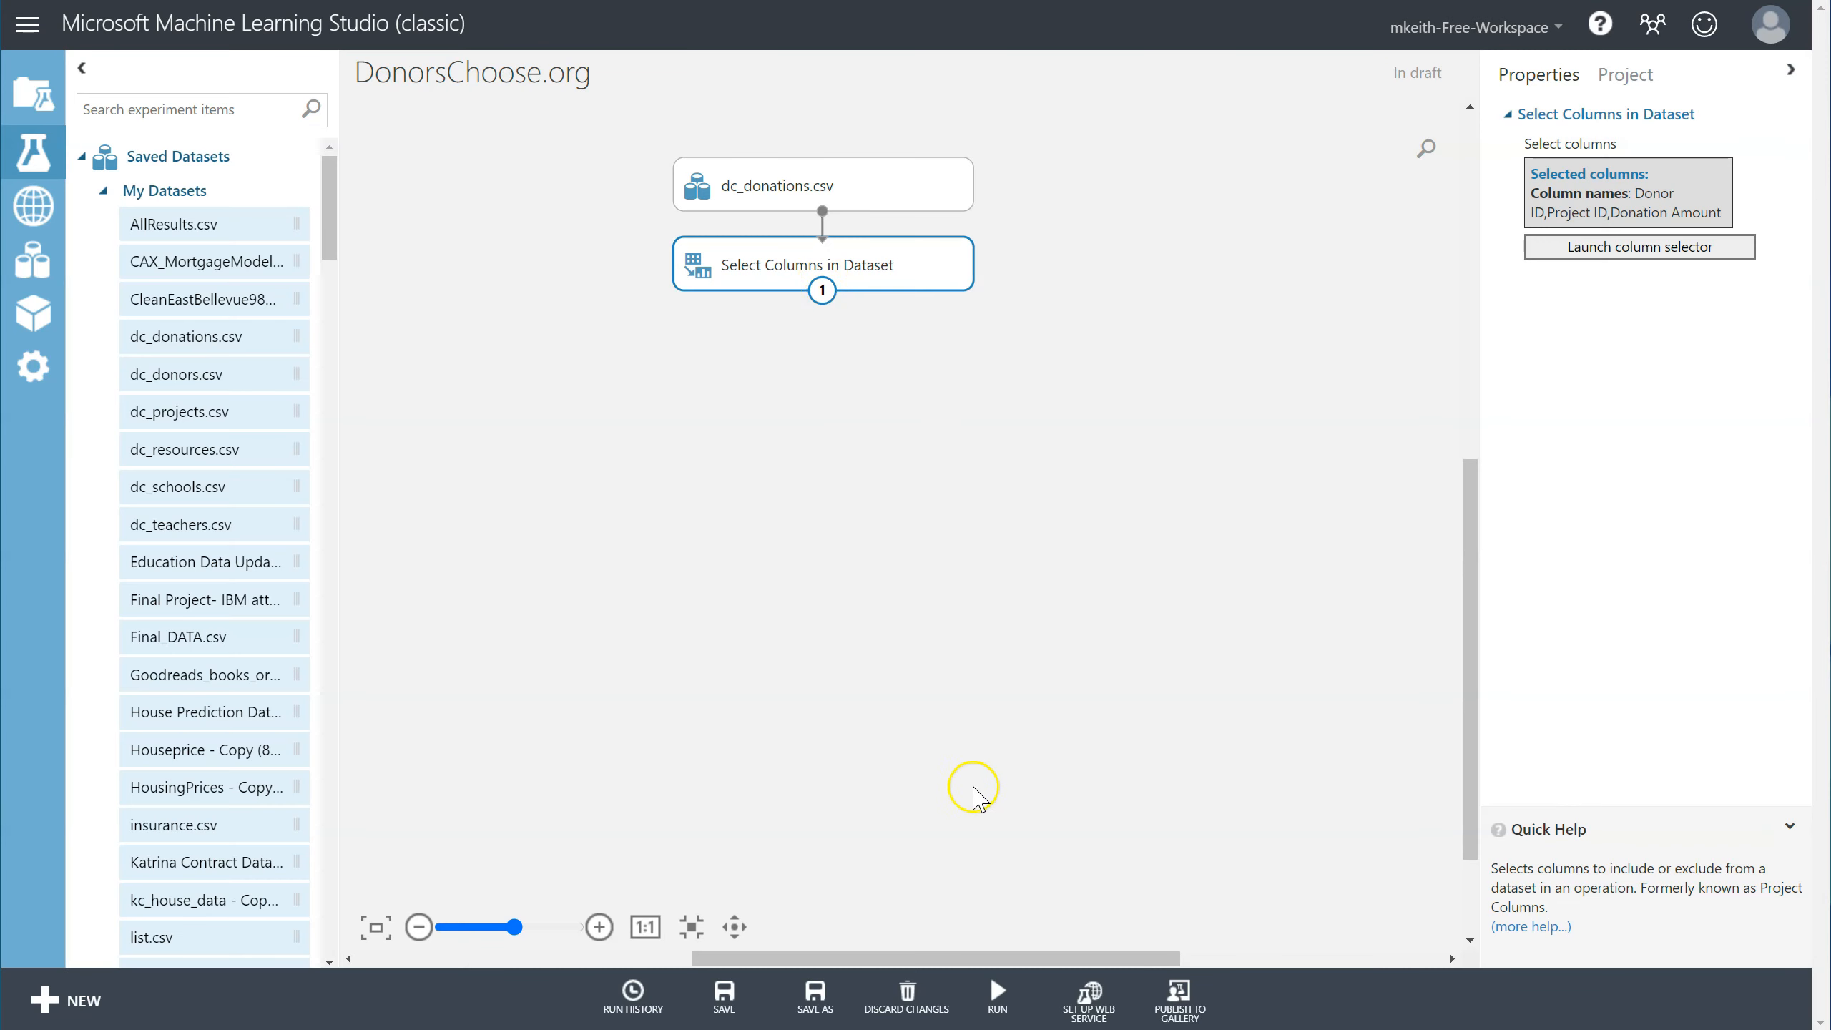
Rerun the experiment and visualize the results dataset of Select Columns in Dataset to check the column order.
left_click(997, 994)
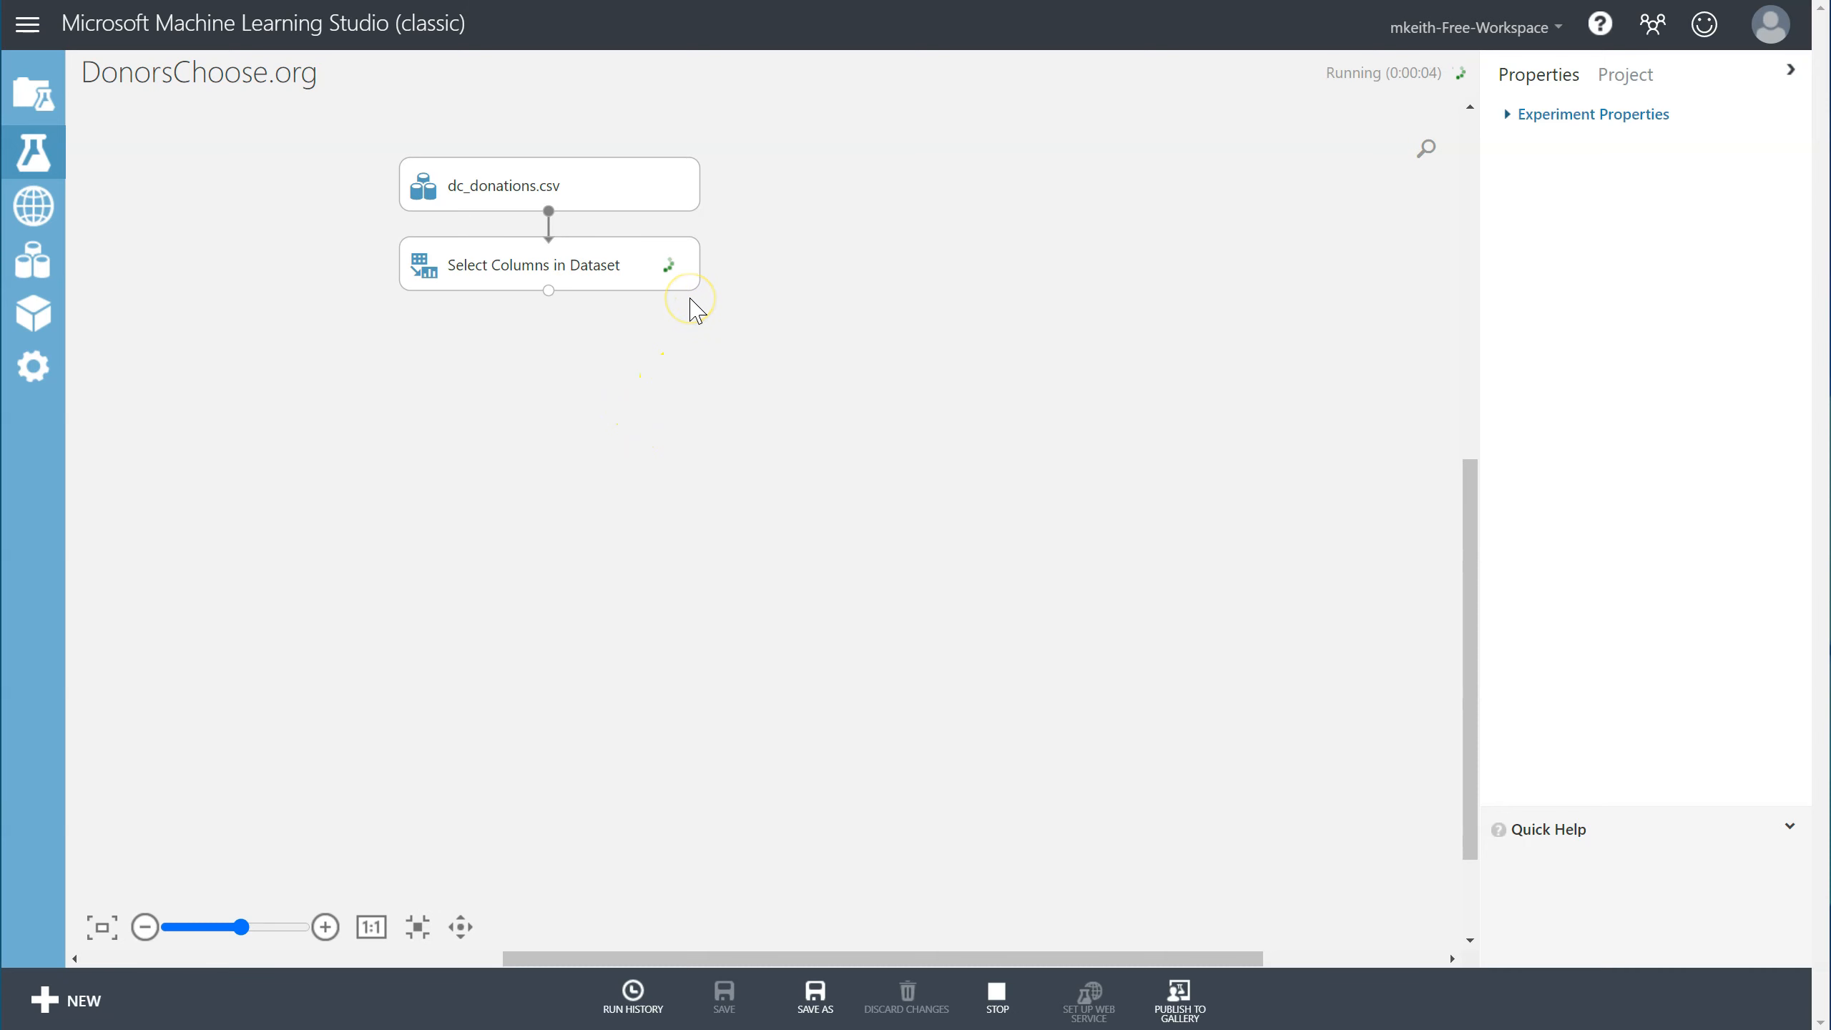
left_click(817, 259)
right_click(835, 264)
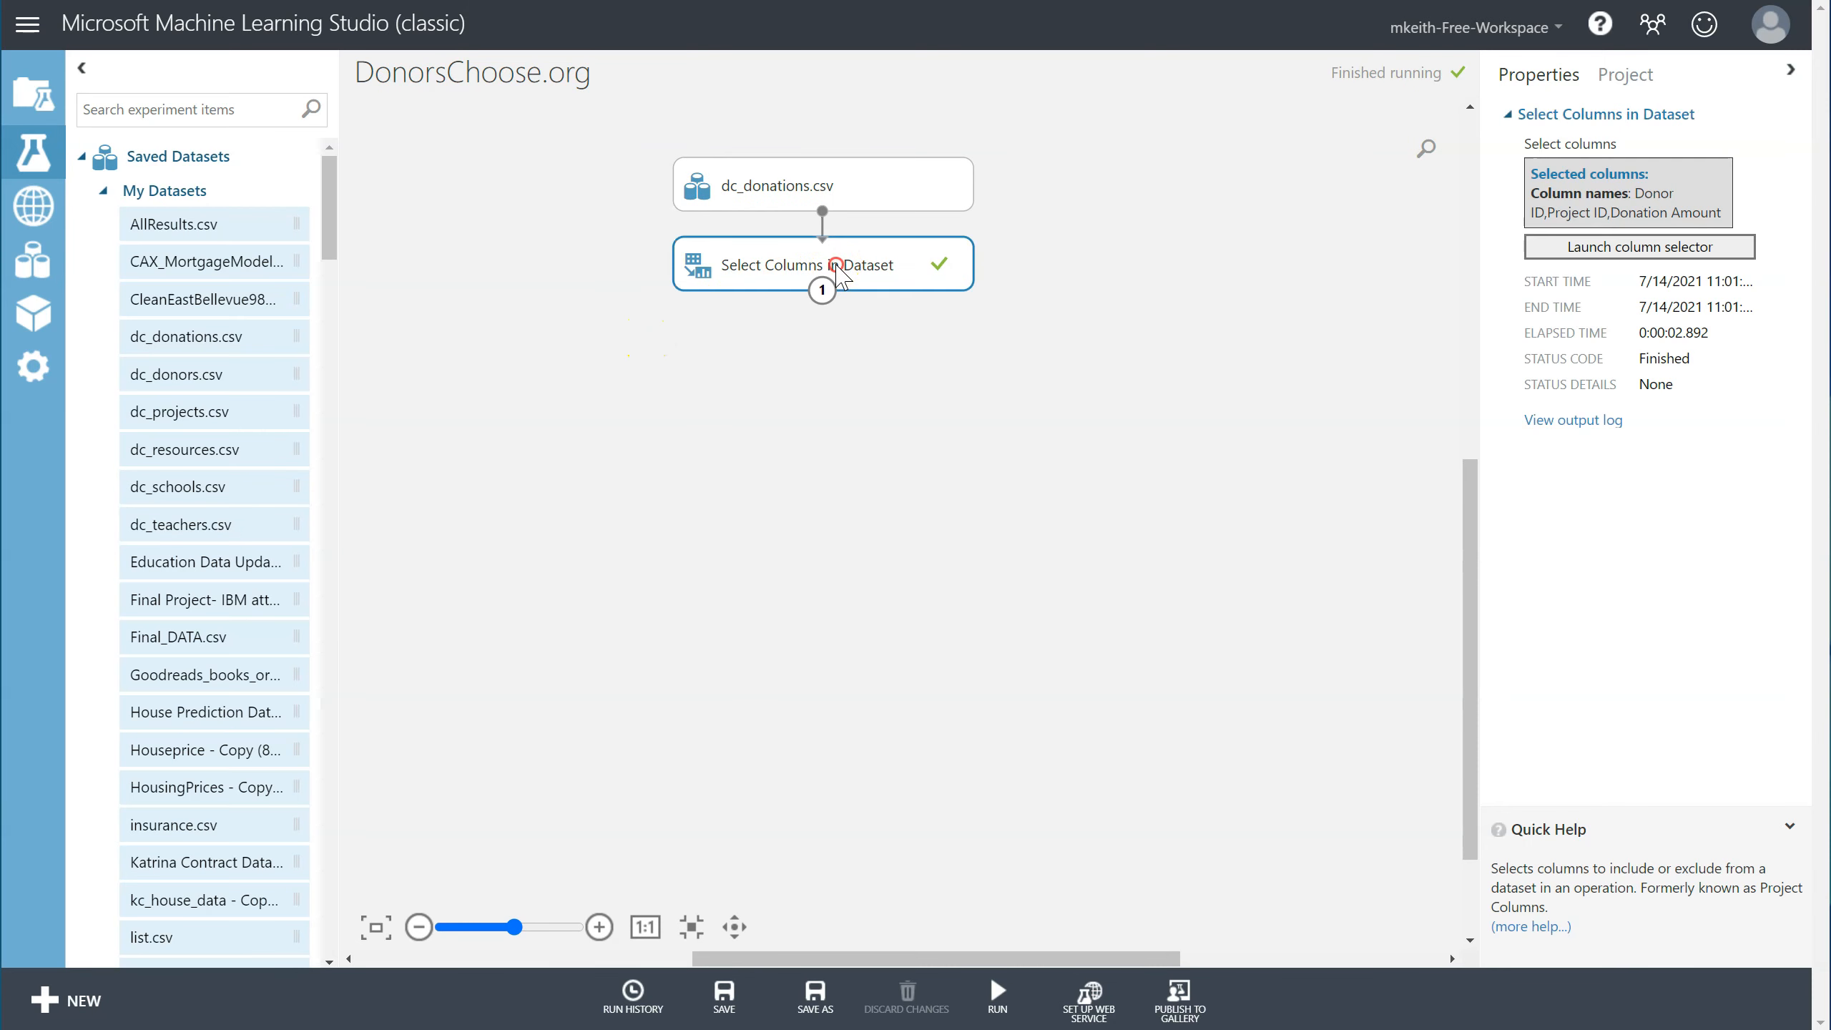
mouse_move(958, 427)
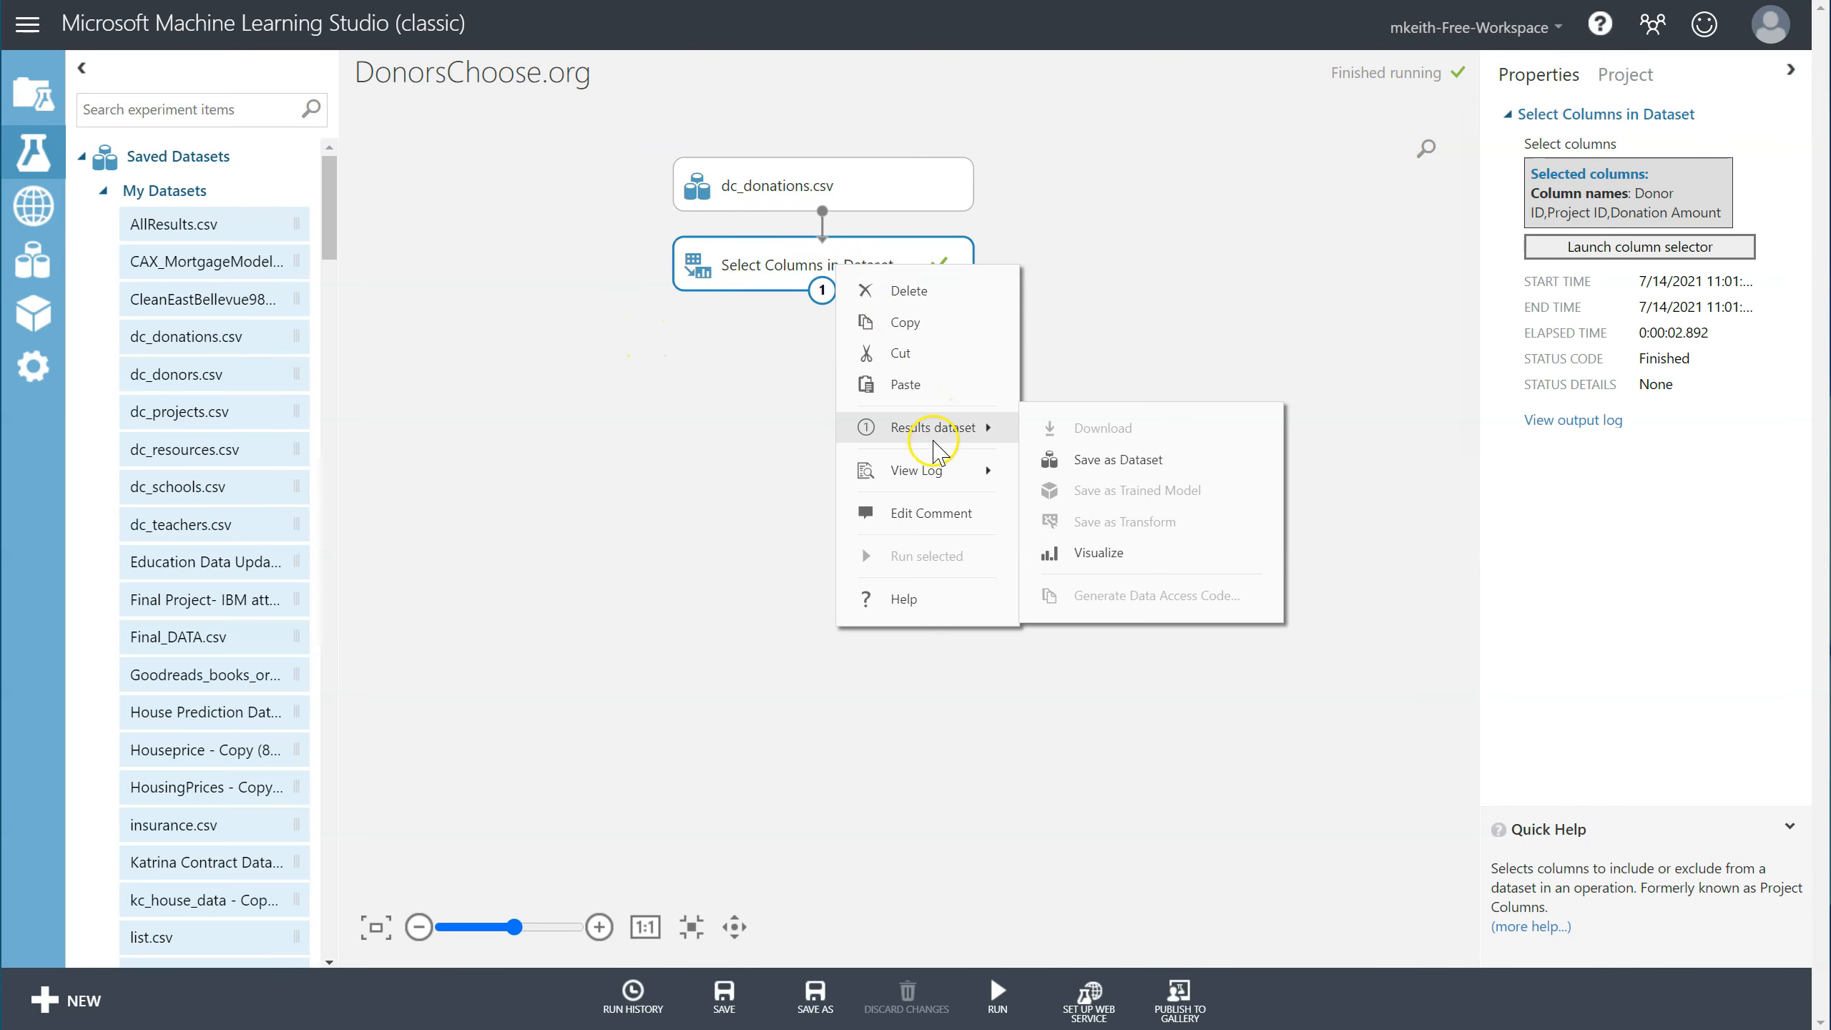
left_click(1087, 553)
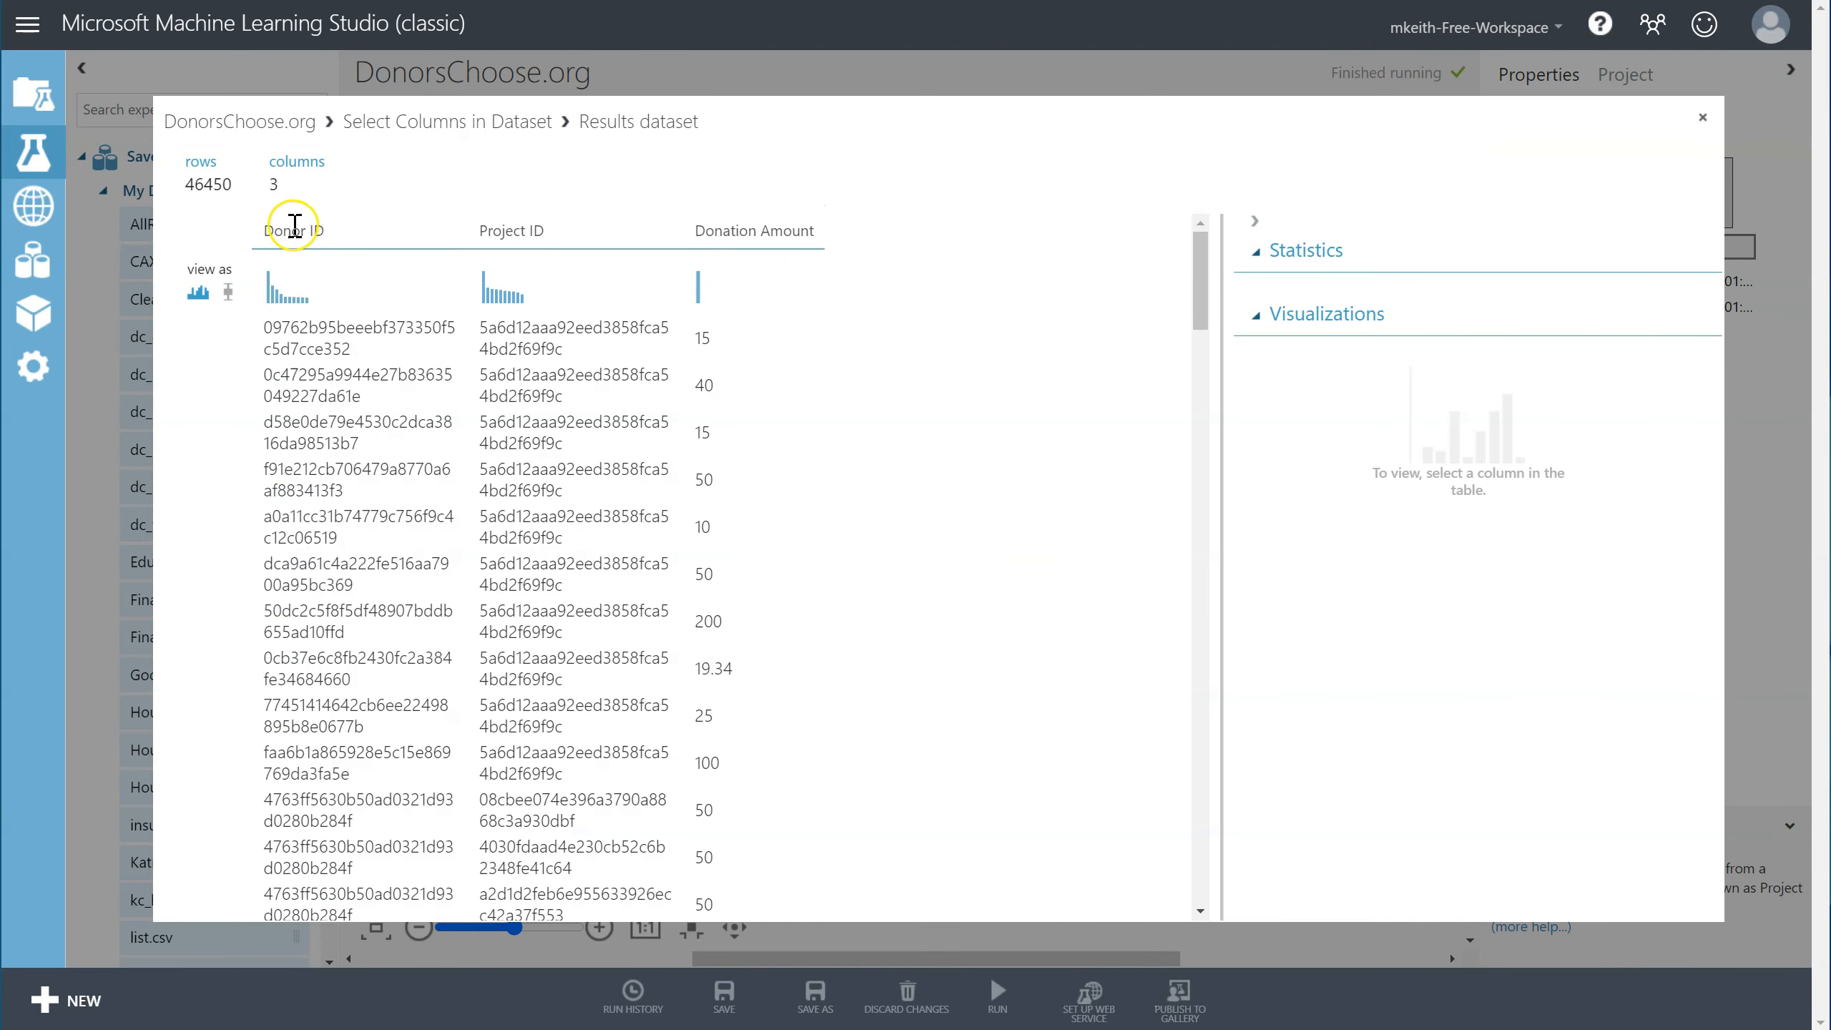
Examine the minimum and maximum statistics of the Donation Amount column, and close the results view.
left_click(716, 434)
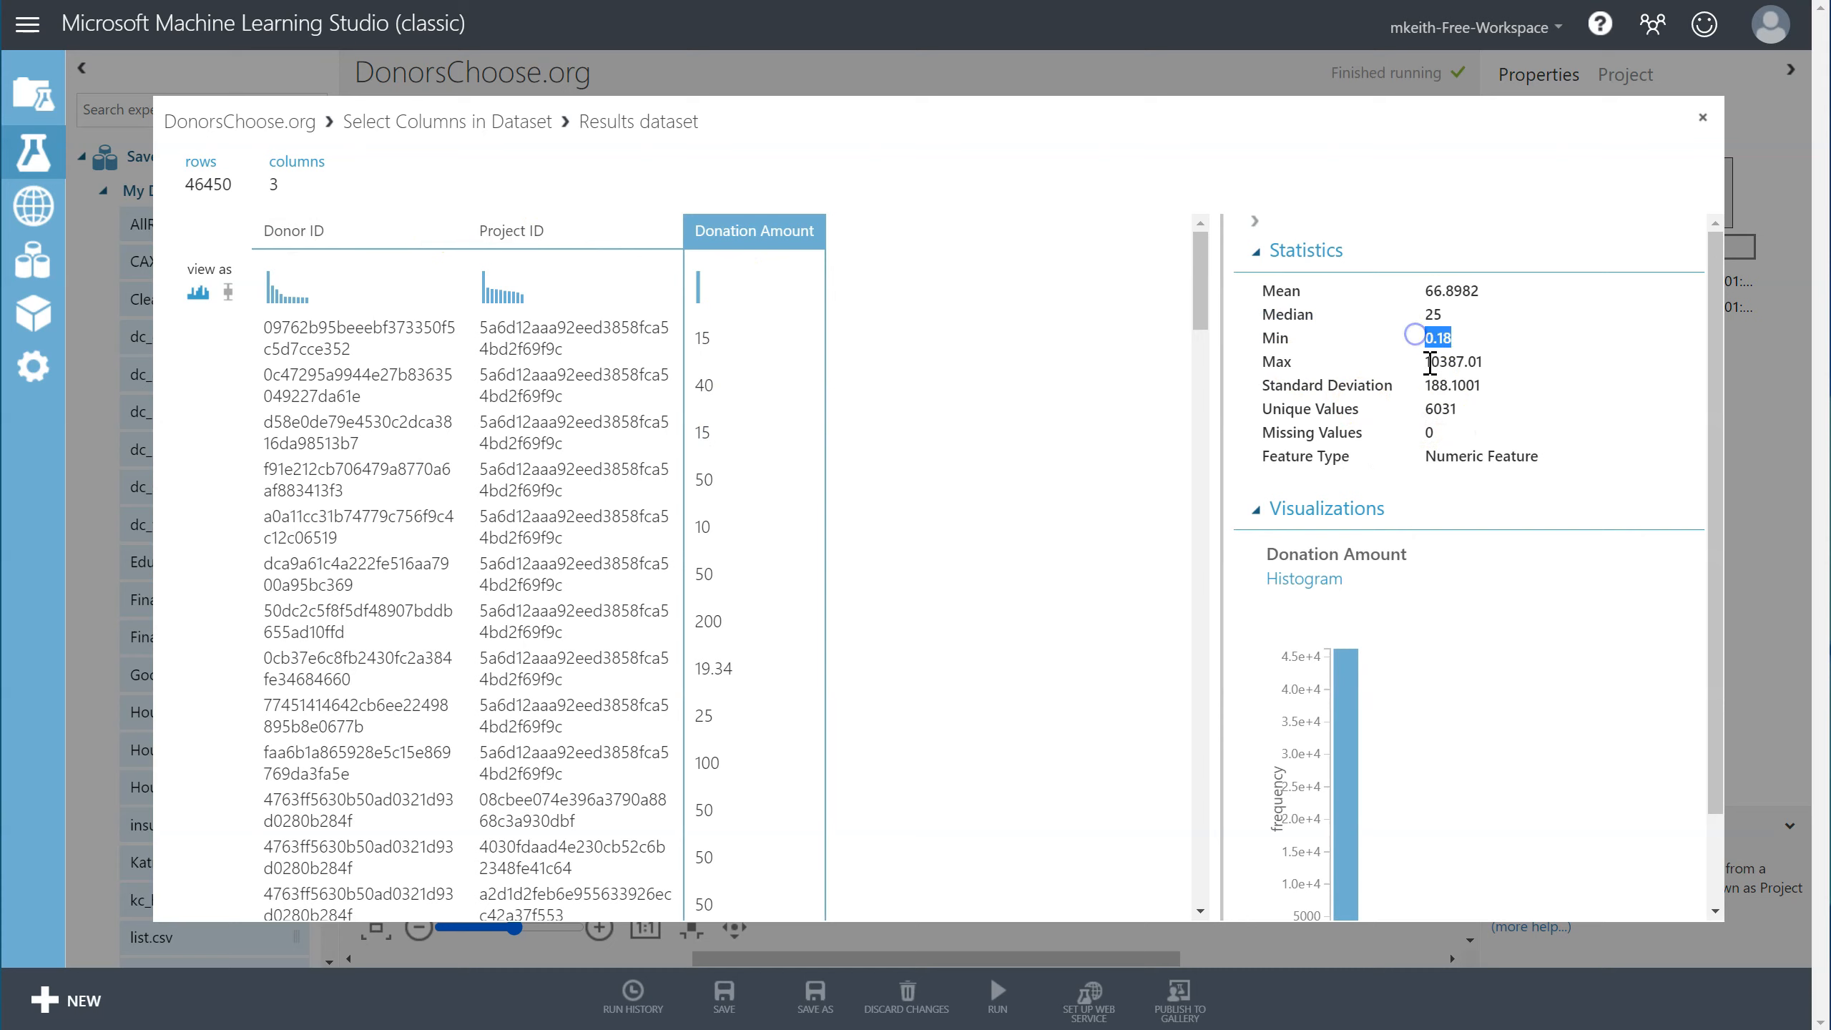
mouse_move(1467, 369)
left_mouse_down()
mouse_move(1490, 386)
mouse_move(1488, 367)
left_mouse_up()
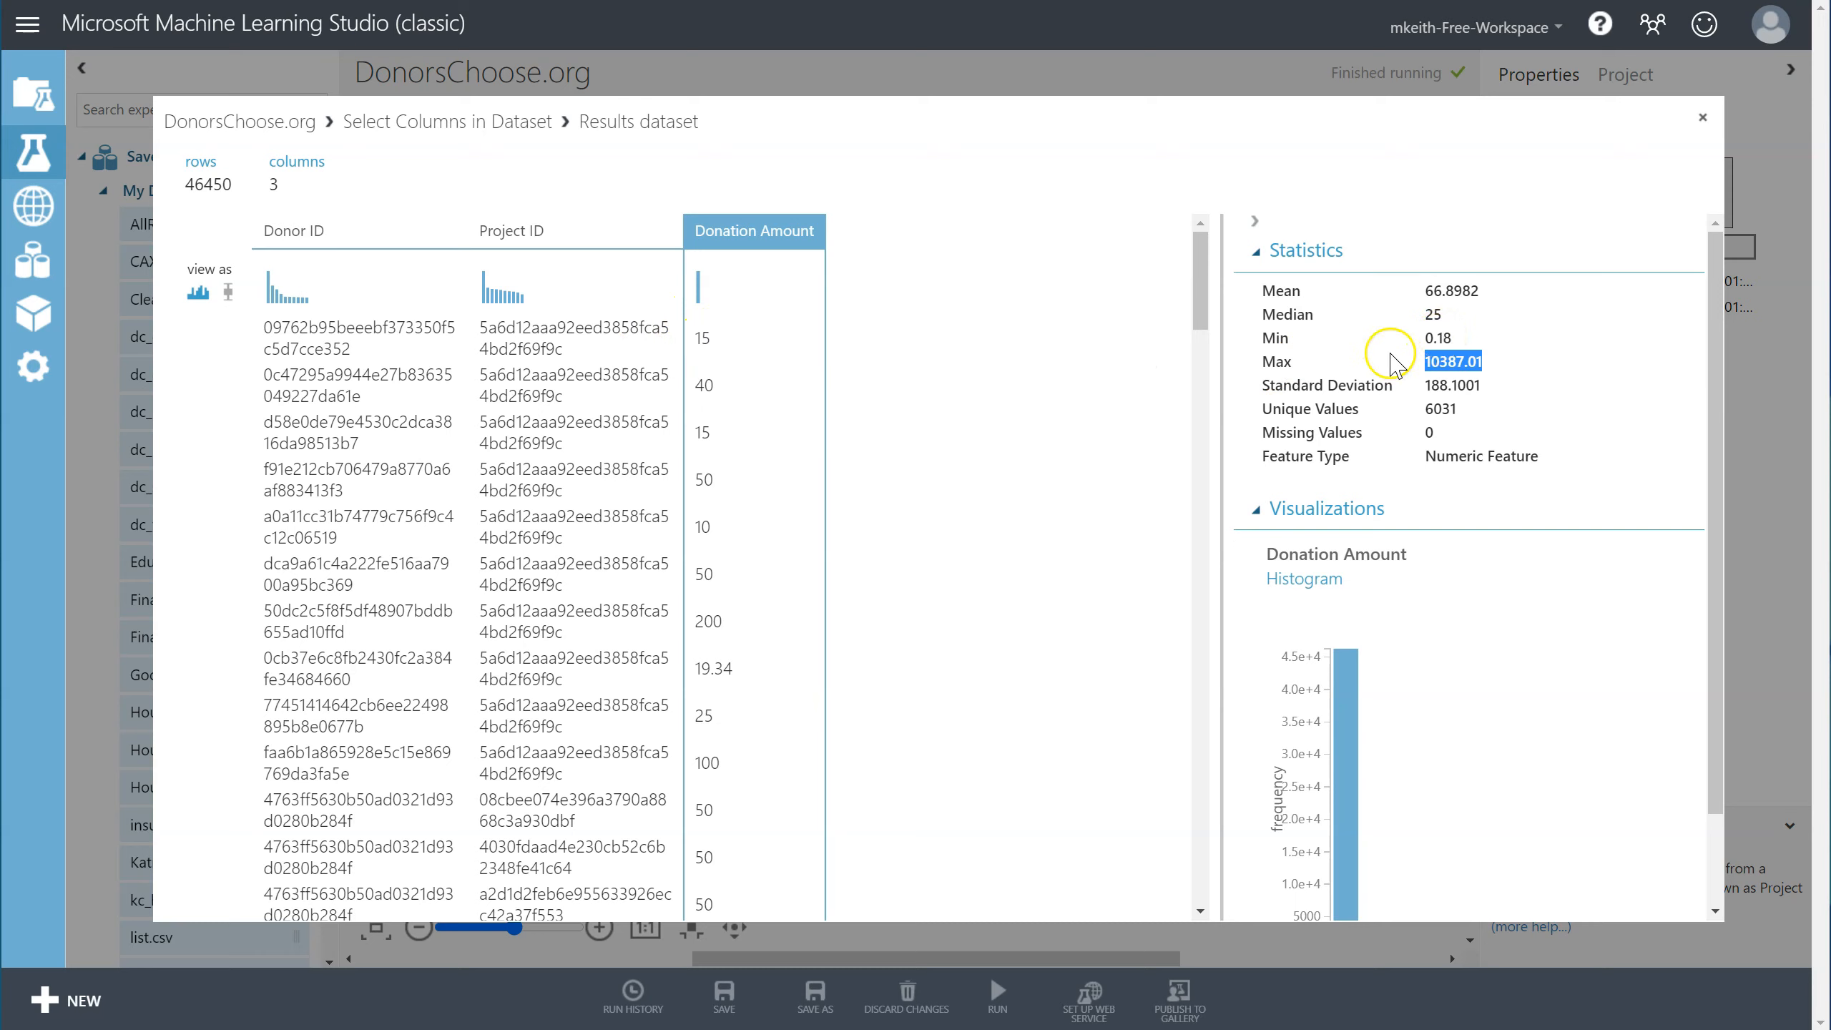
left_click(1459, 361)
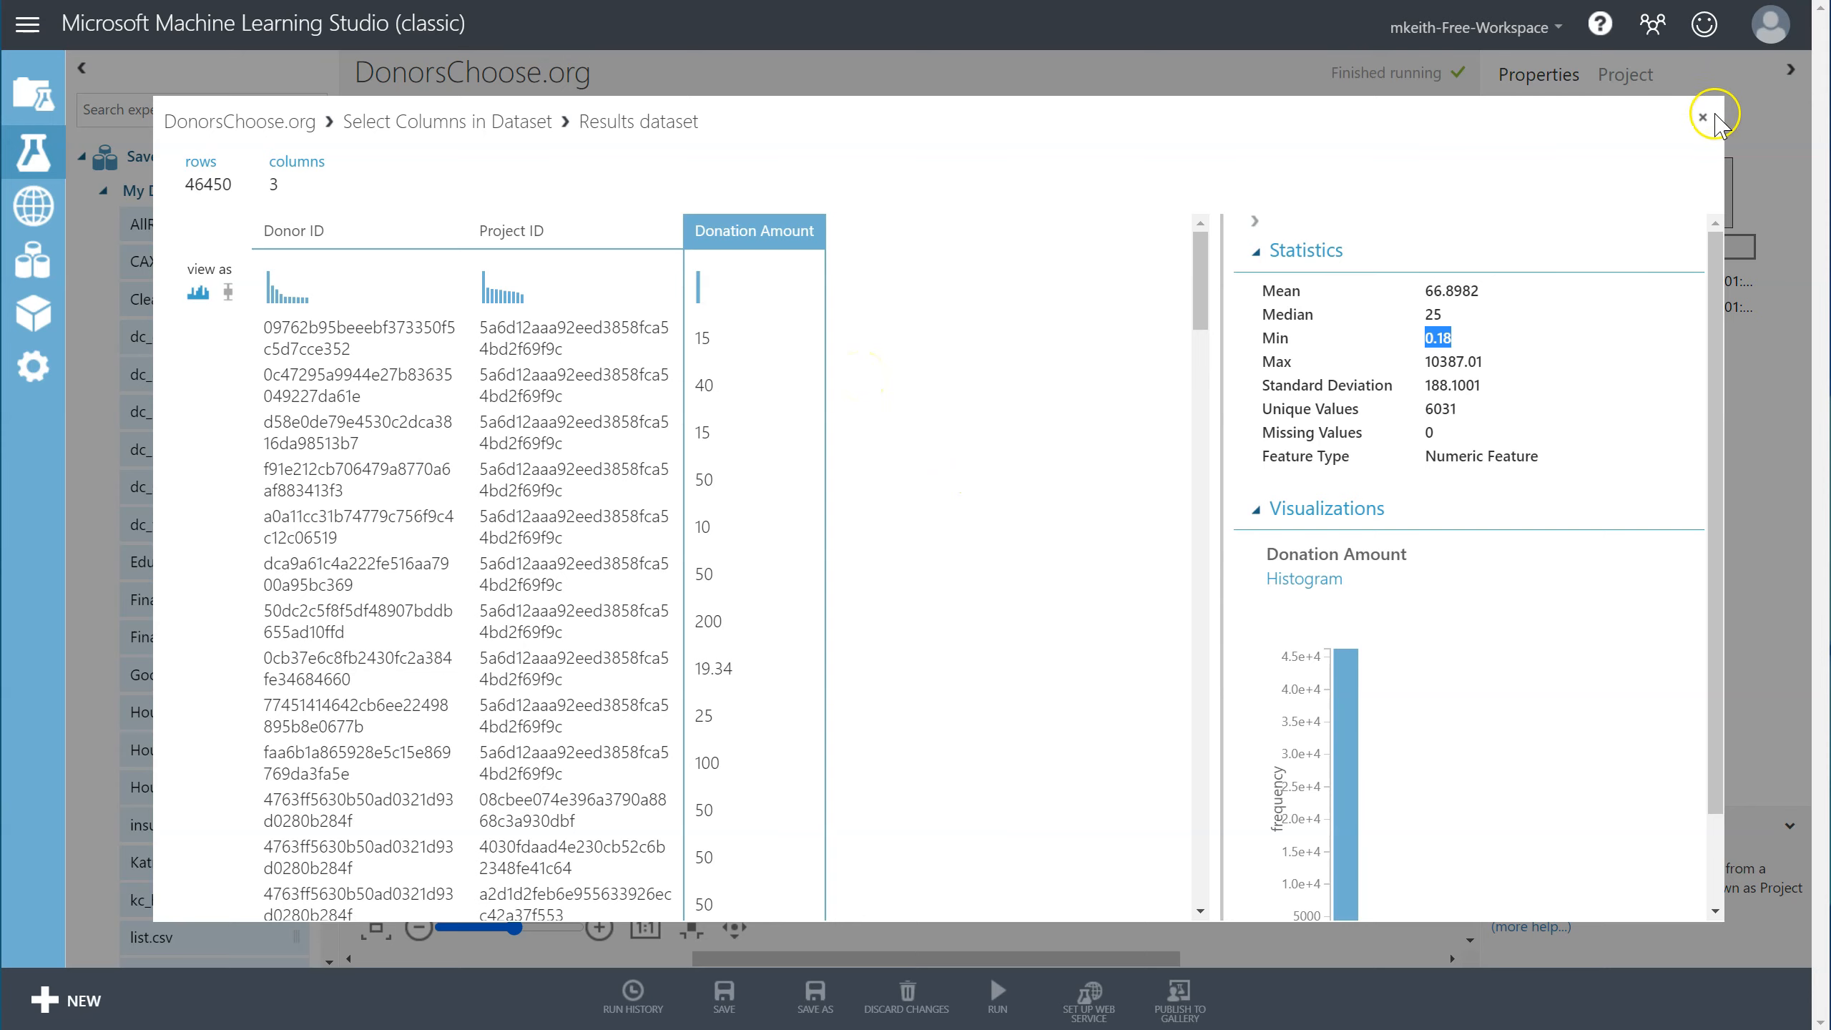
left_click(1703, 116)
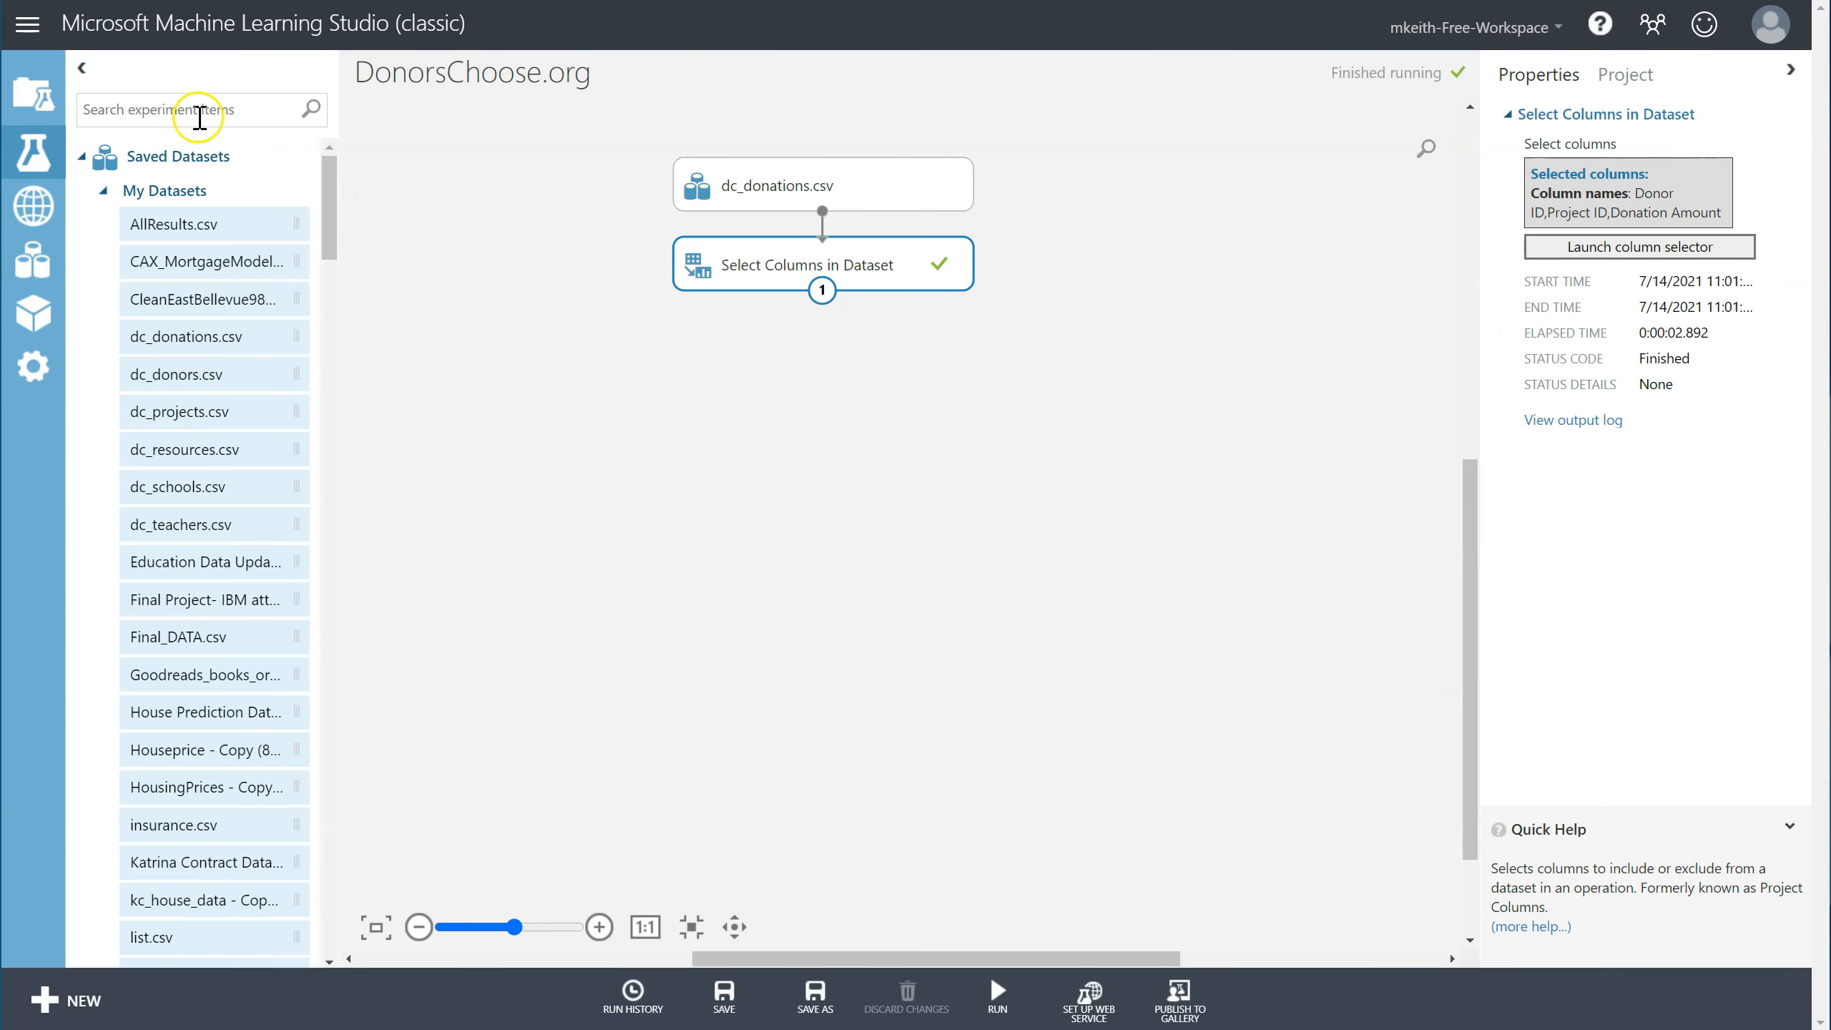
Add an Apply Math Operation module below Select Columns in Dataset and connect the two modules.
type("apply")
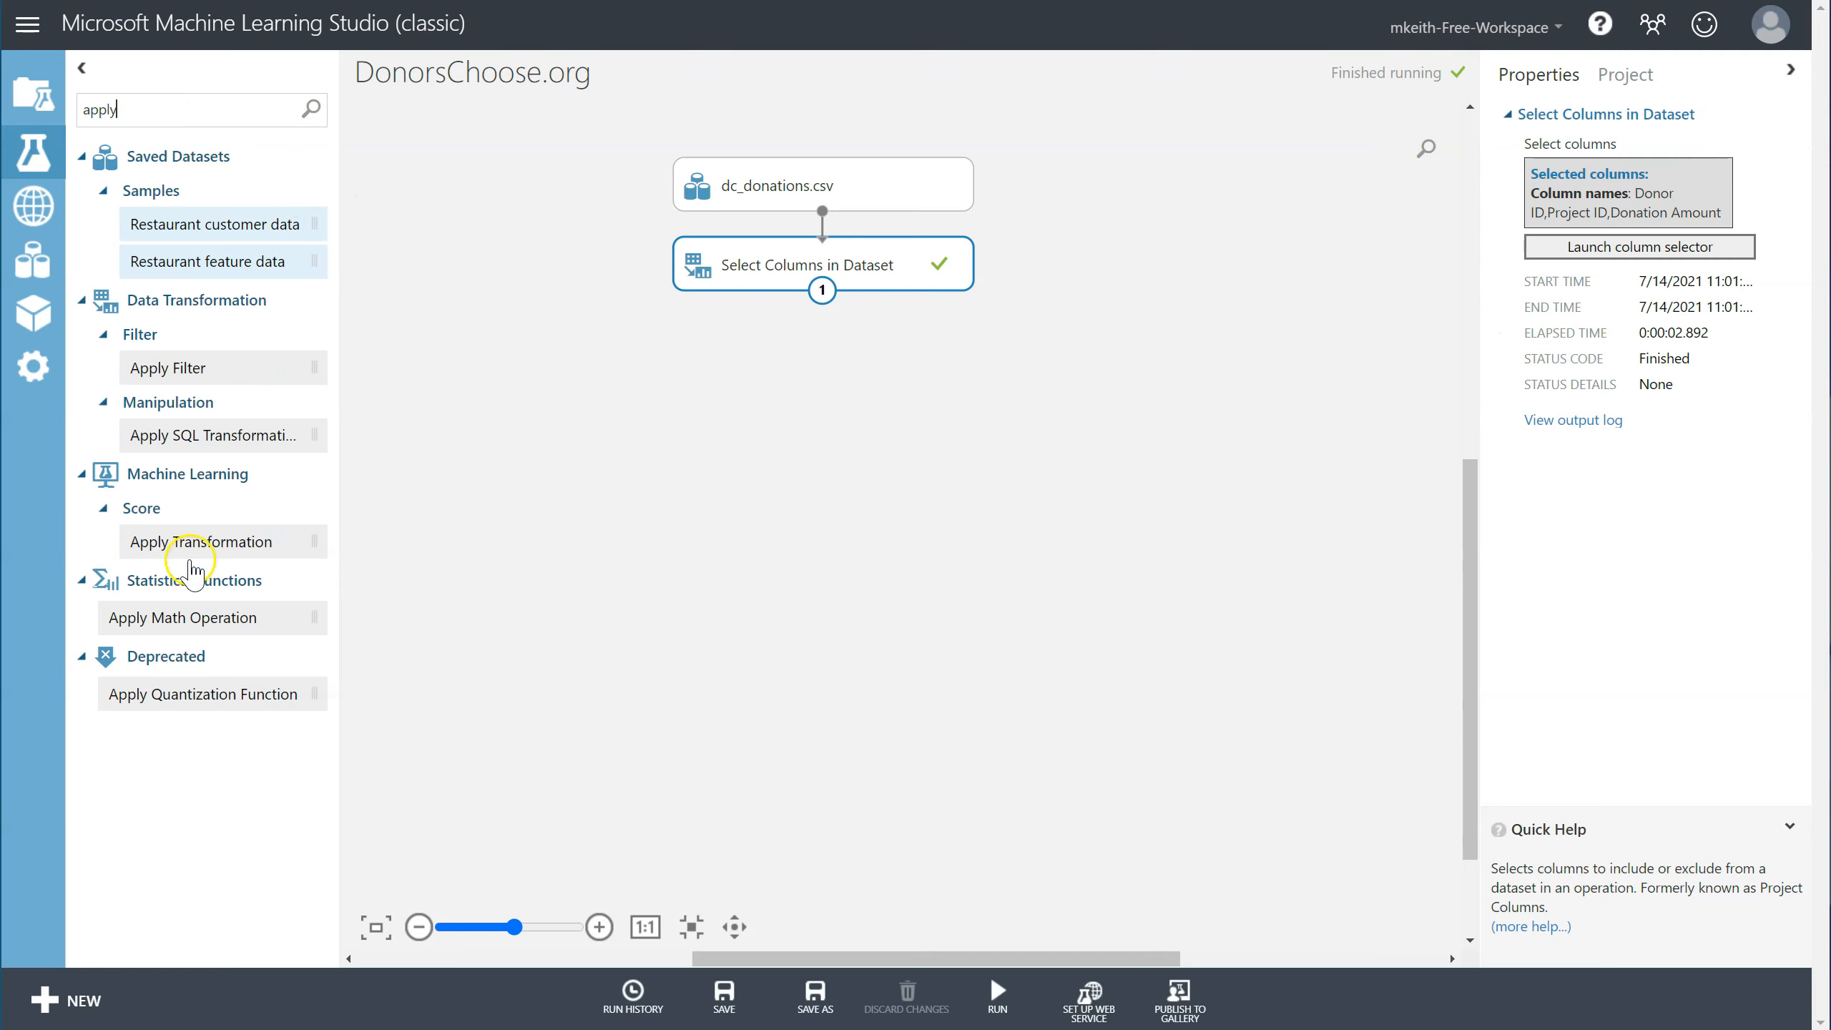
left_click_drag(192, 618, 822, 355)
left_click_drag(822, 292, 830, 343)
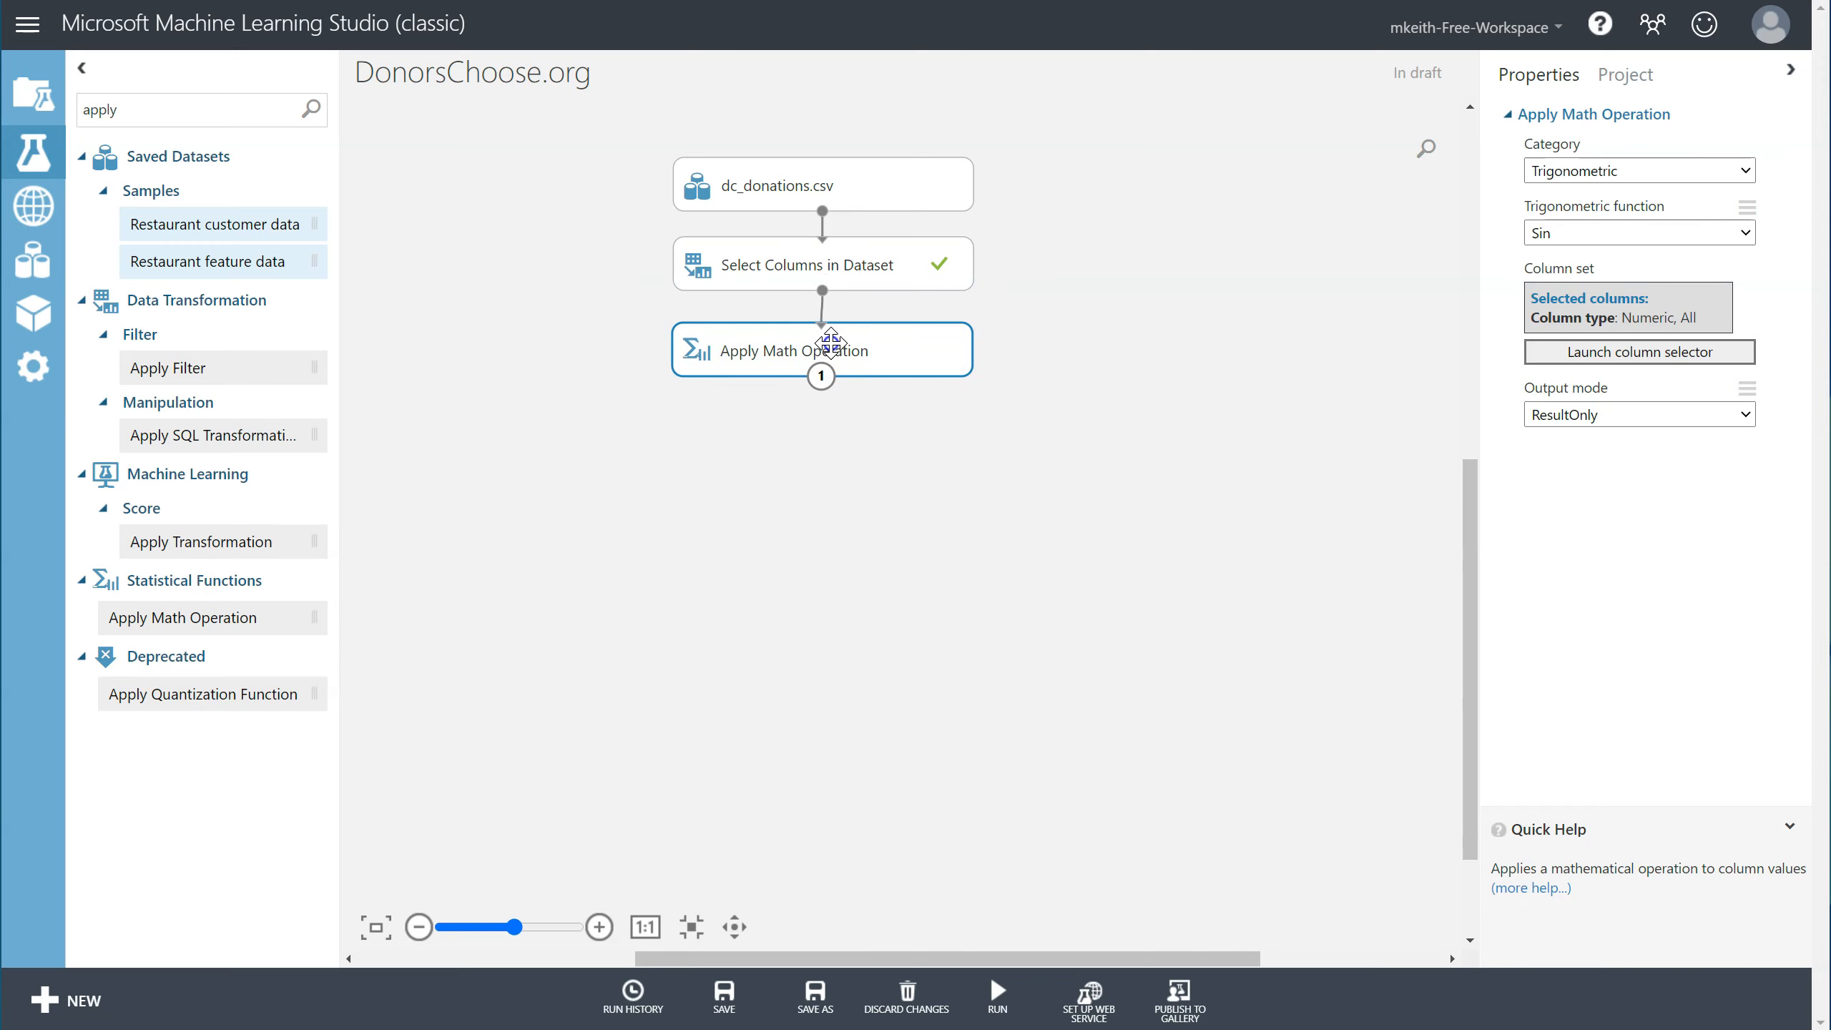
Configure the Apply Math Operation module with the Operations category to subtract a constant of 0.18.
left_click(1607, 170)
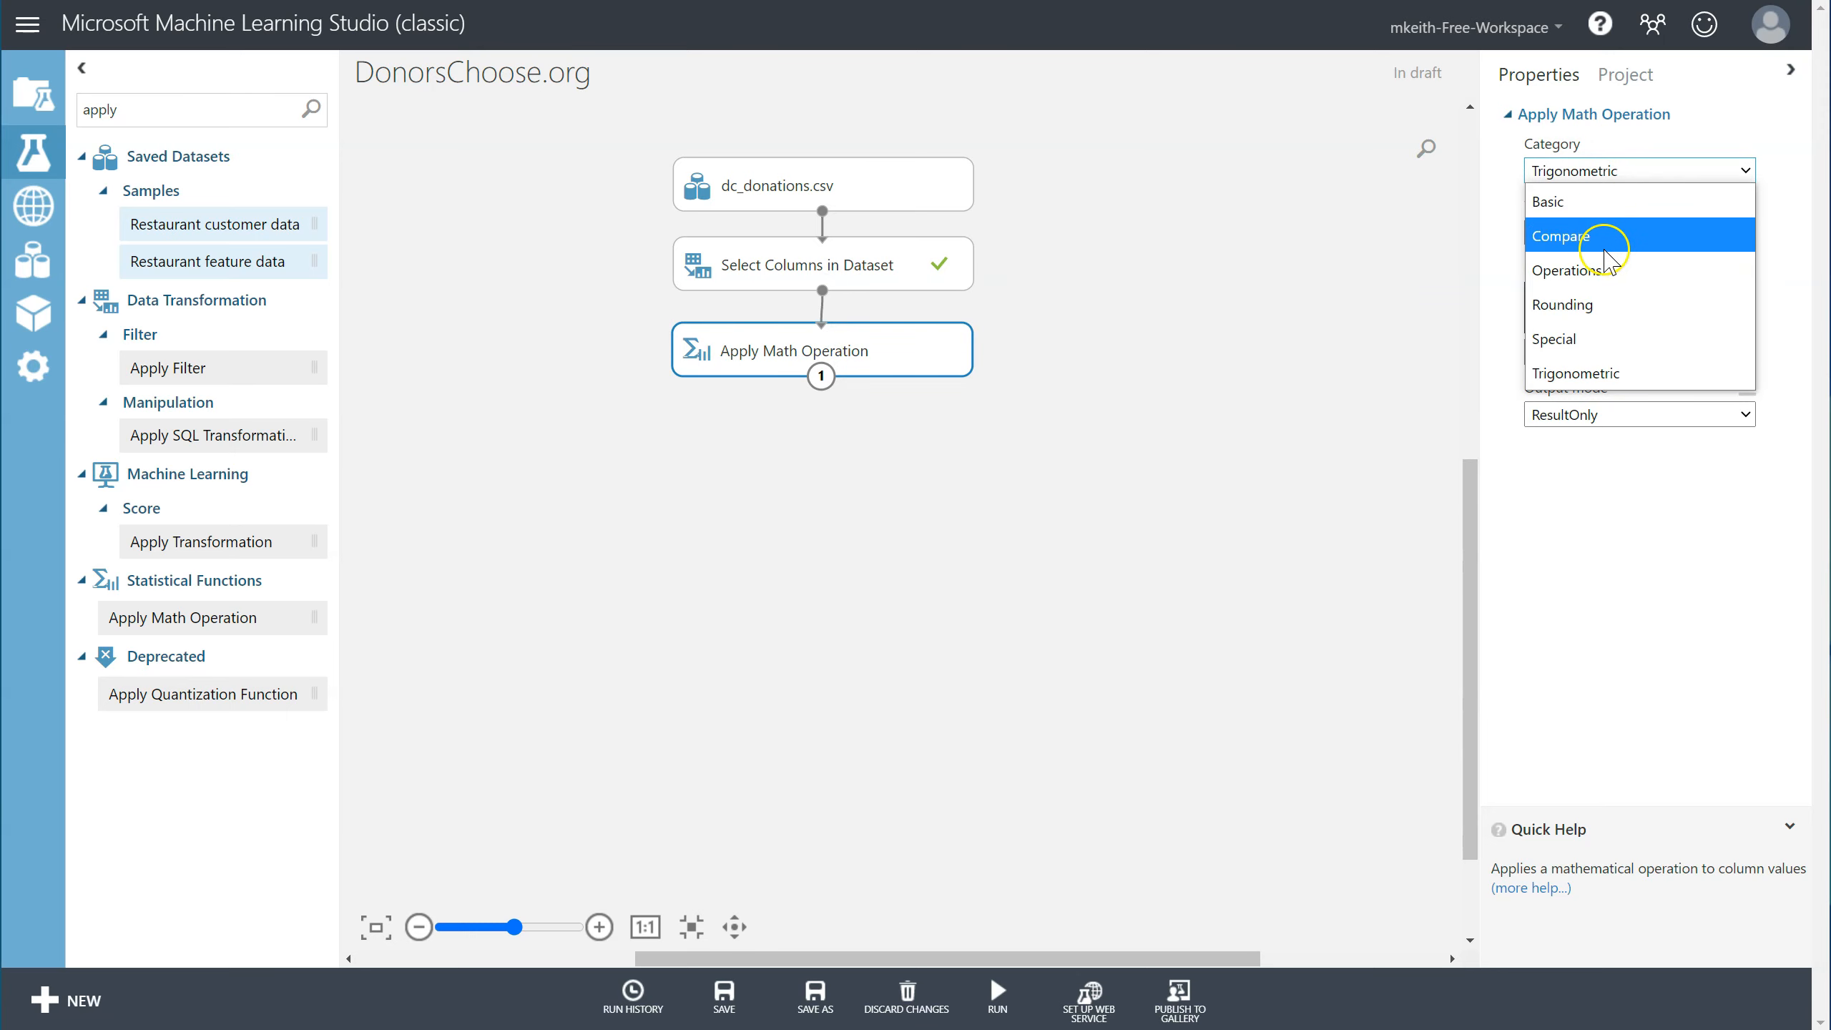
left_click(1604, 267)
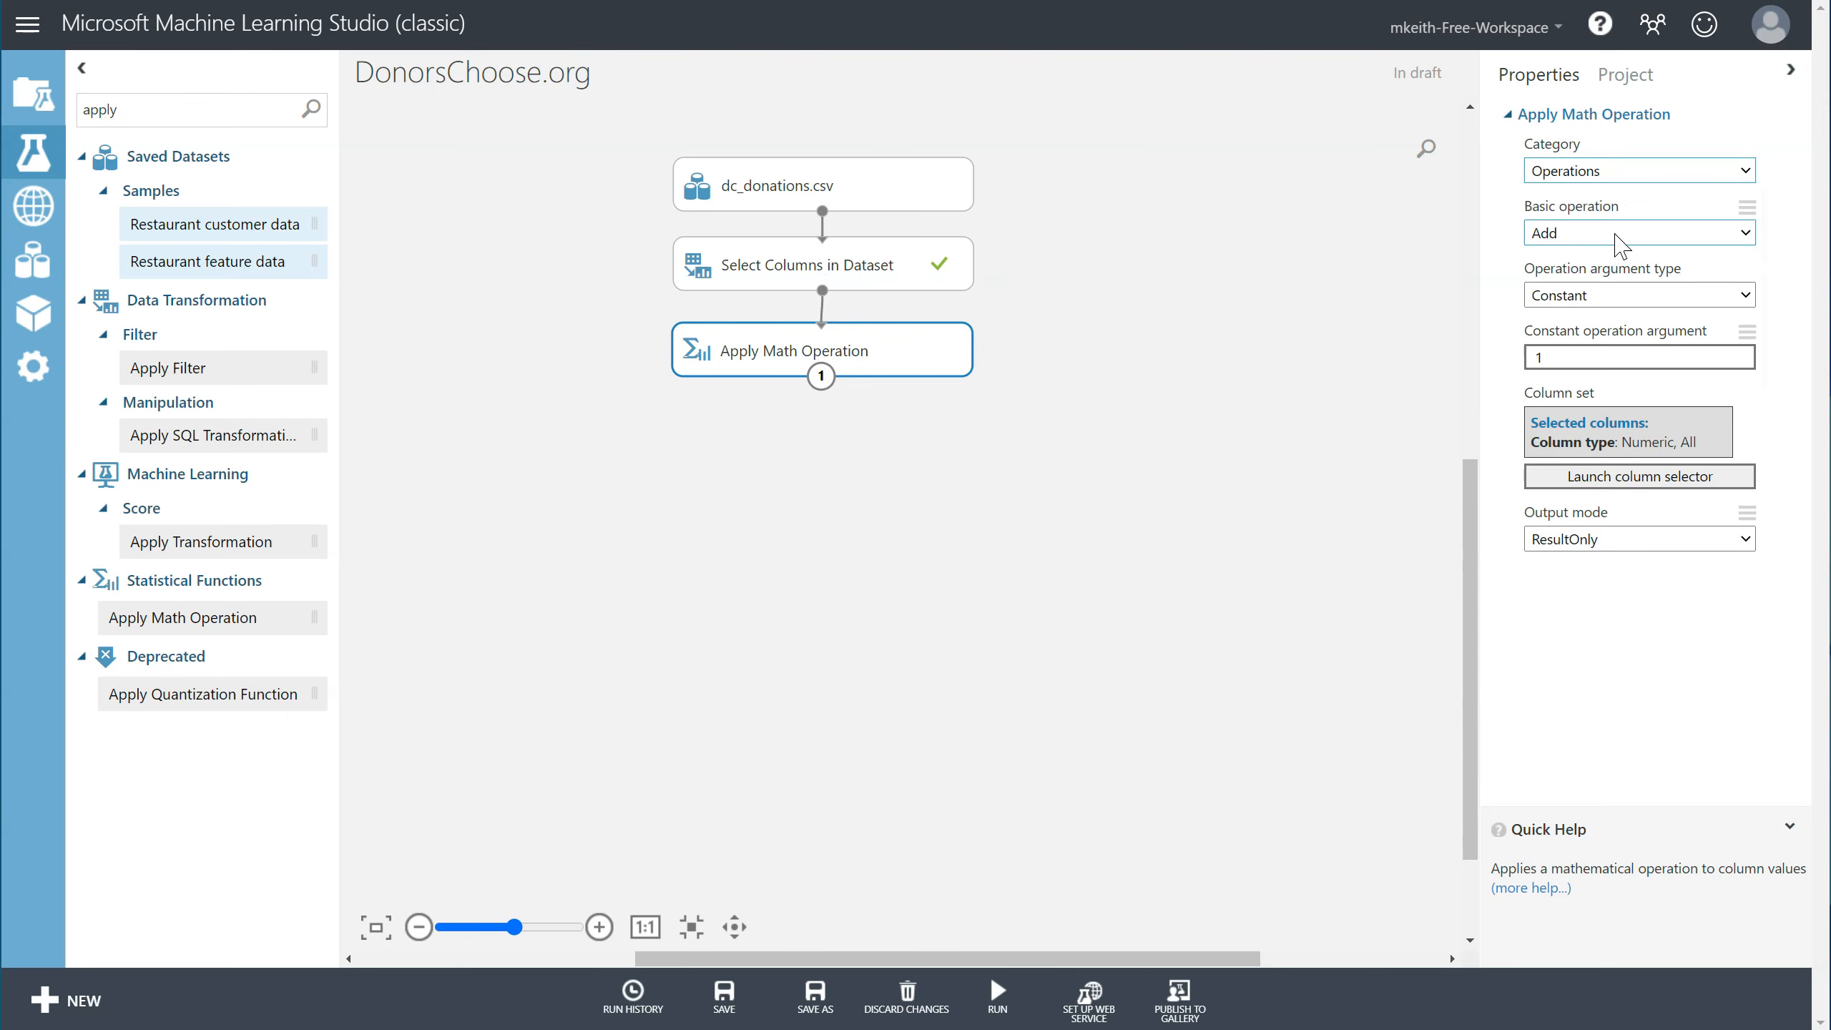
left_click(1620, 235)
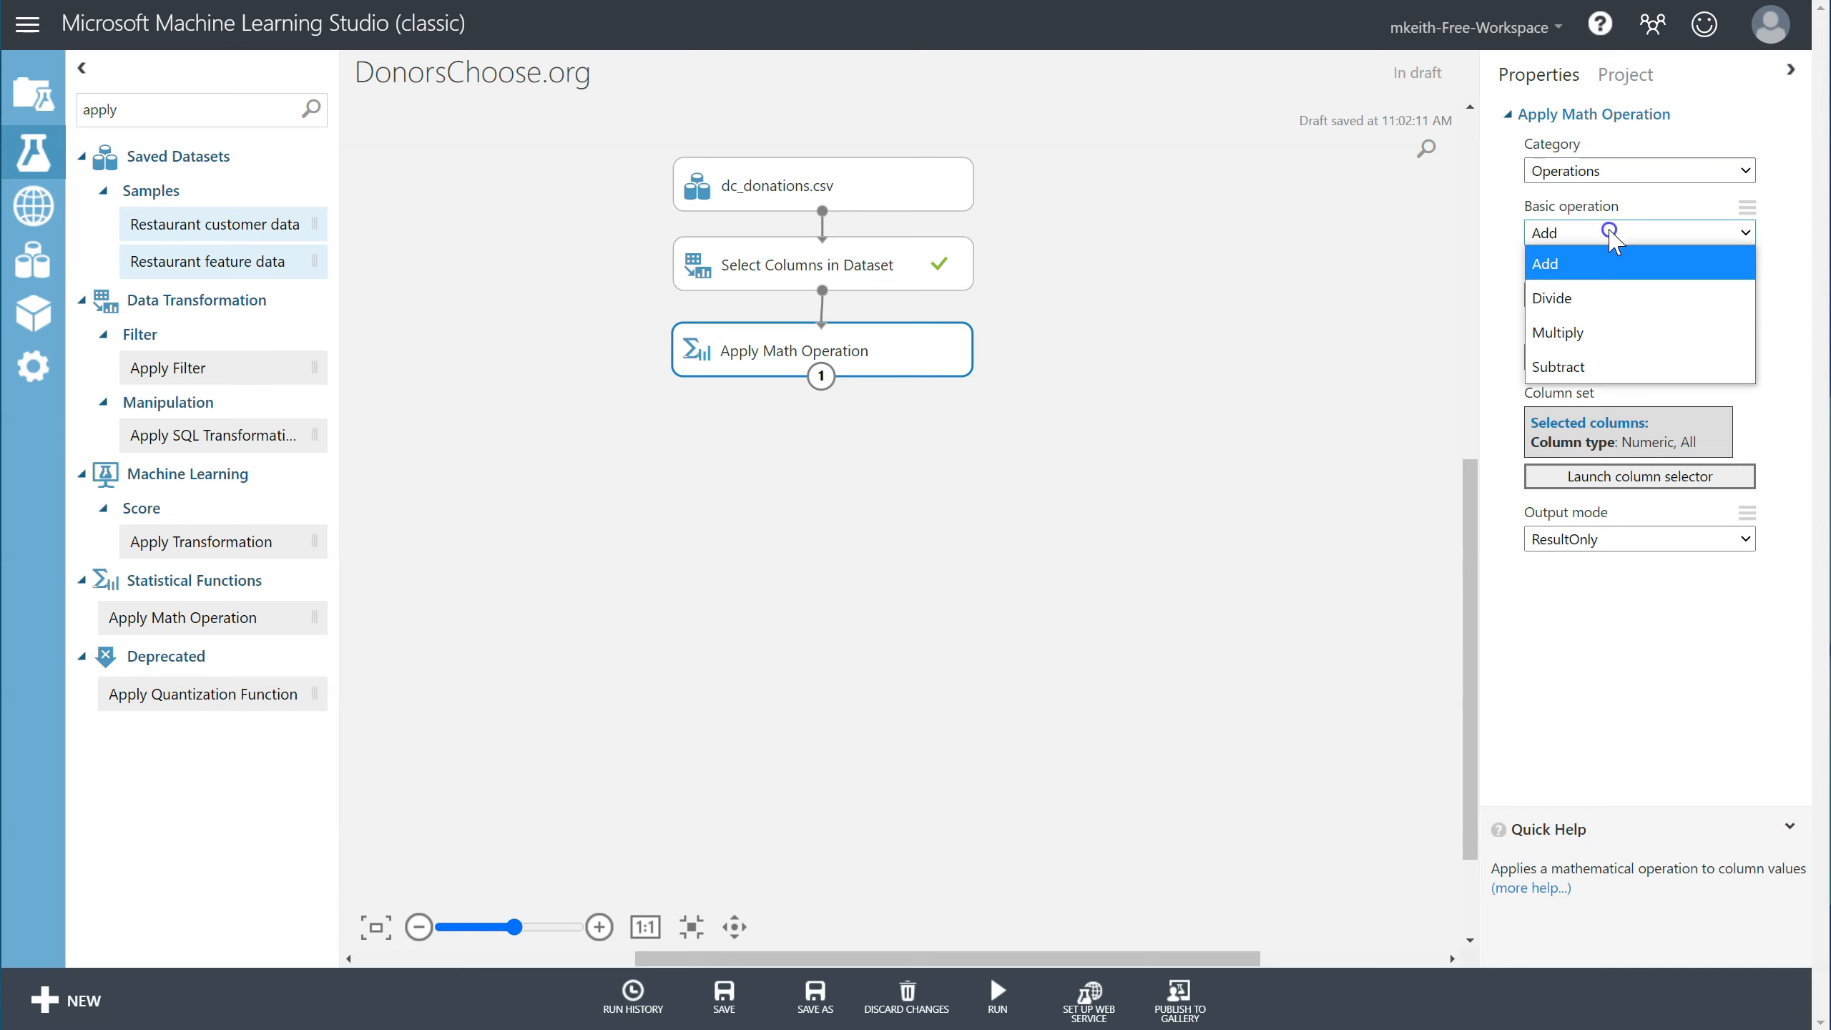
left_click(1589, 366)
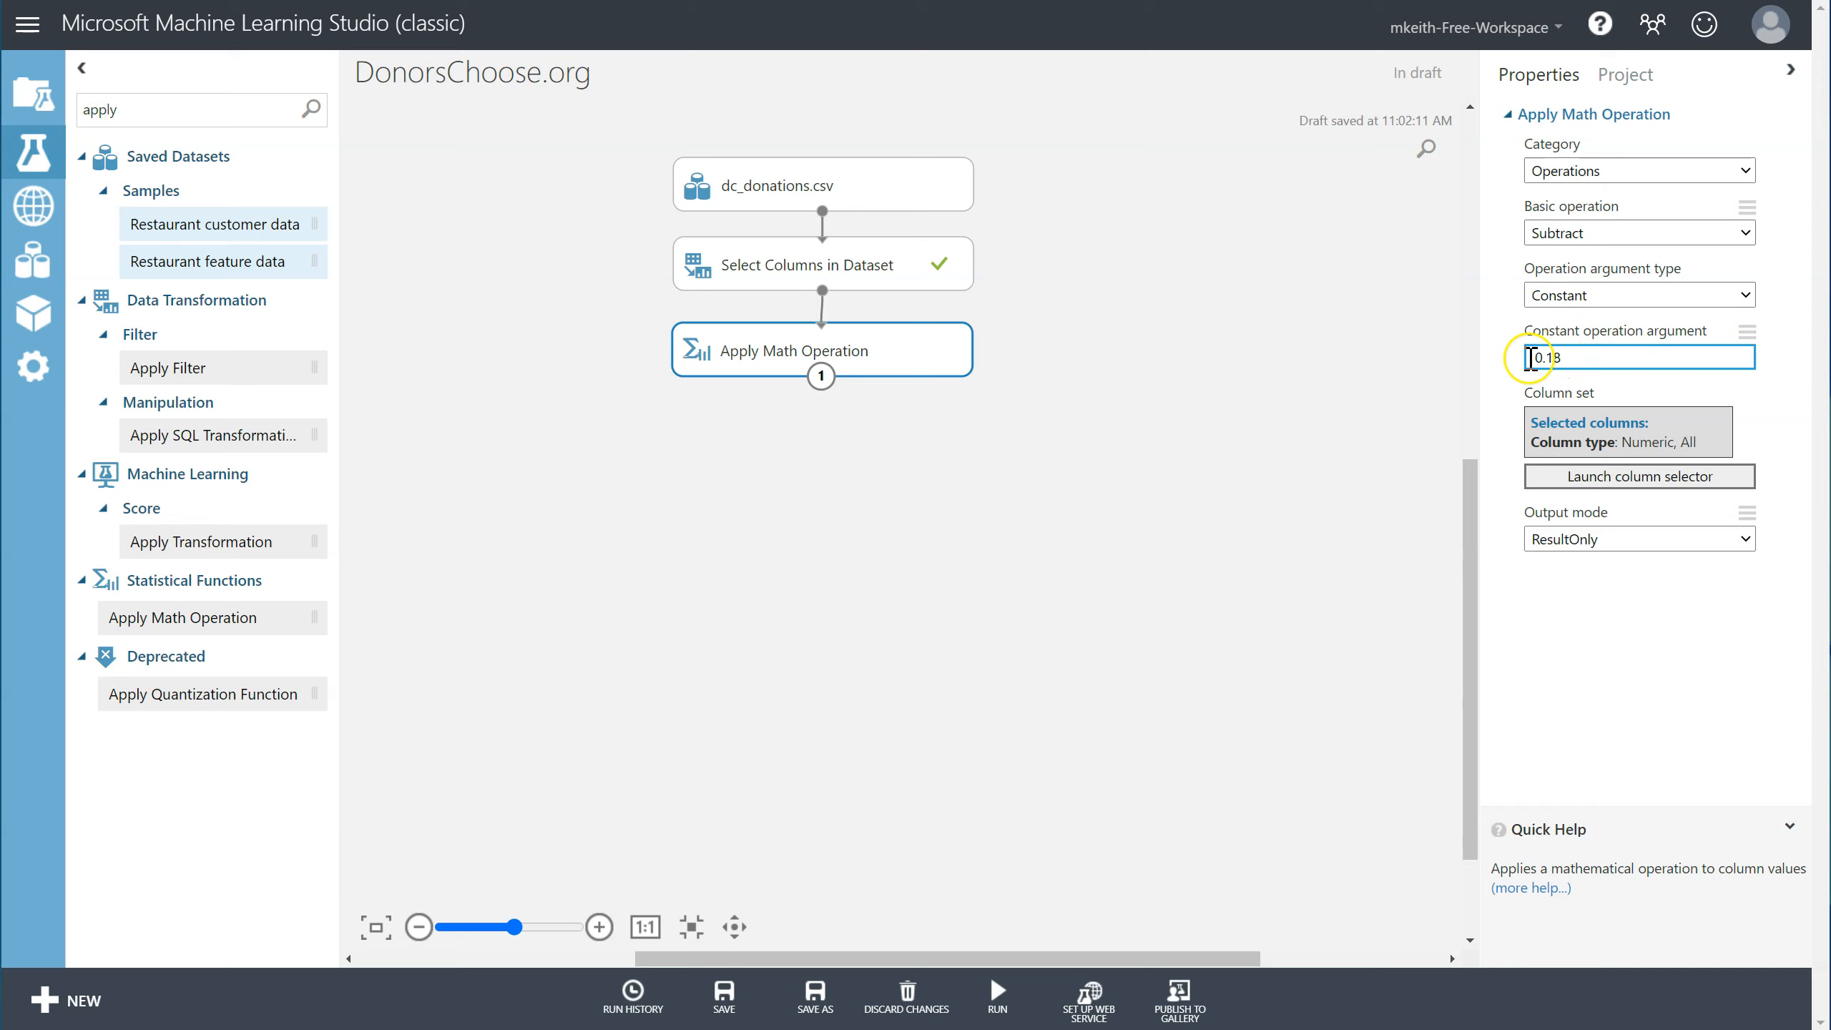
left_click(1568, 358)
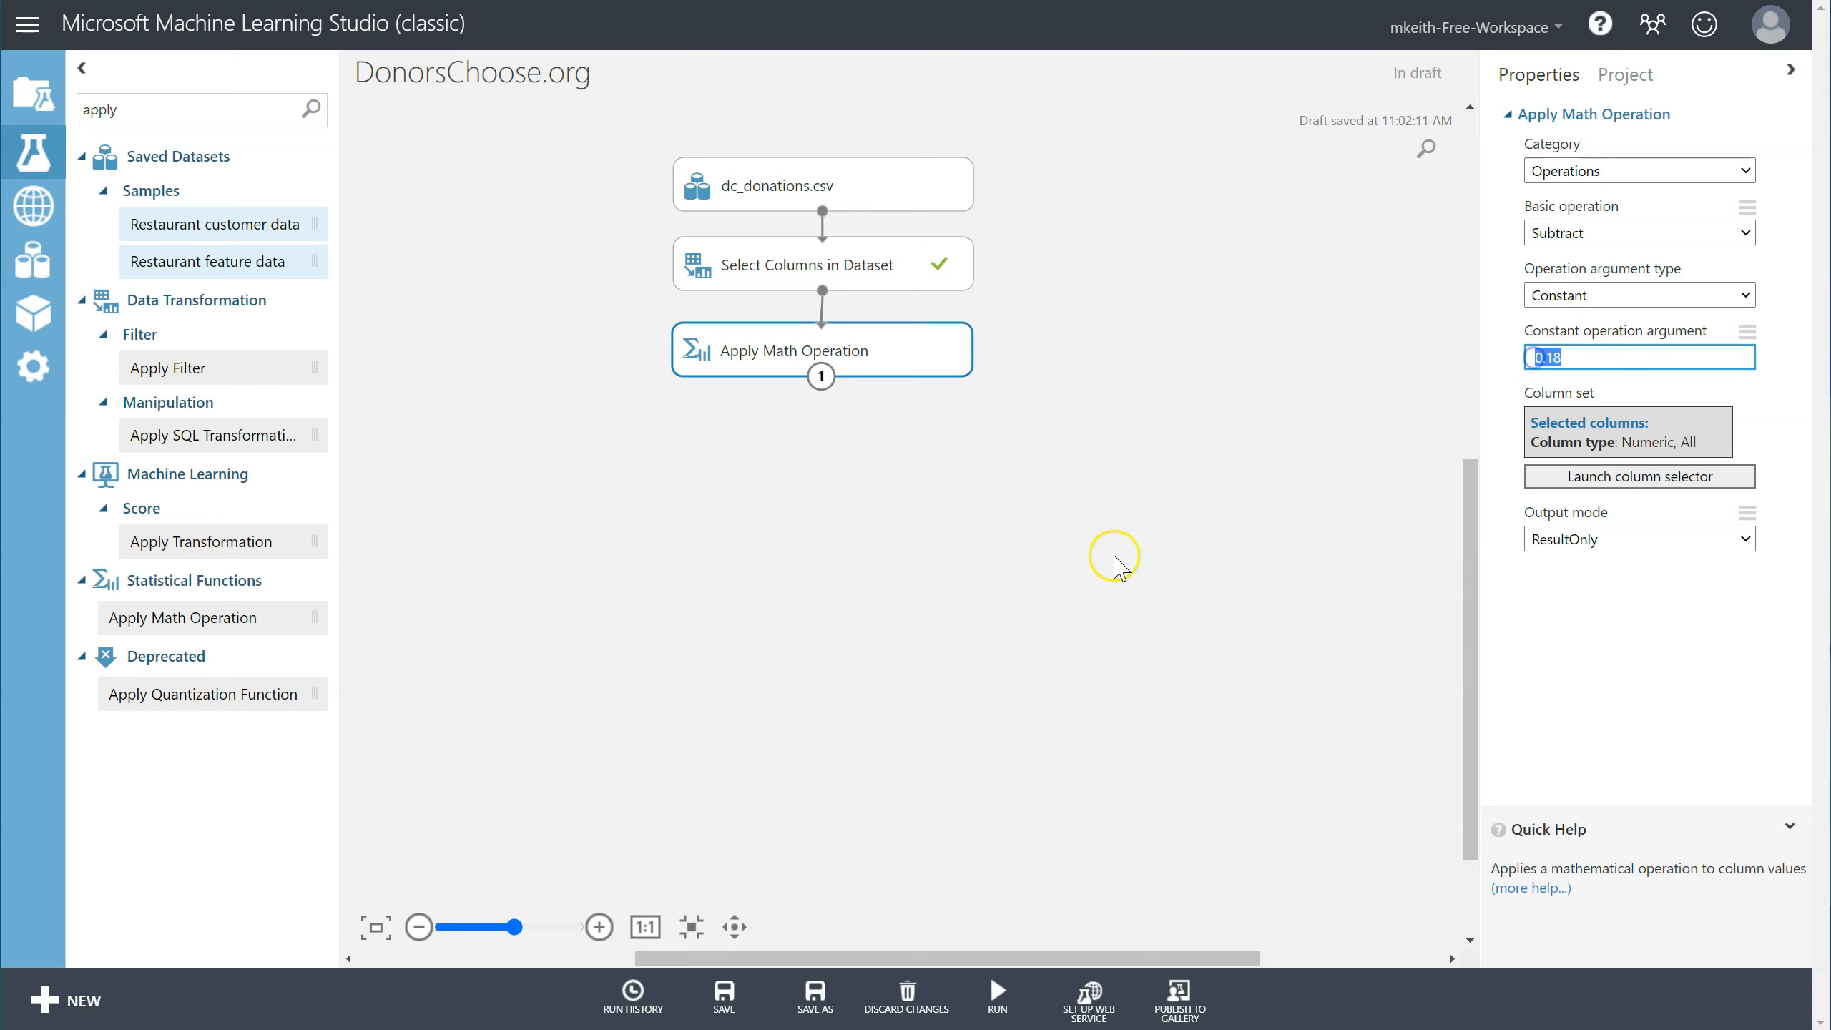
left_click_drag(879, 360, 879, 358)
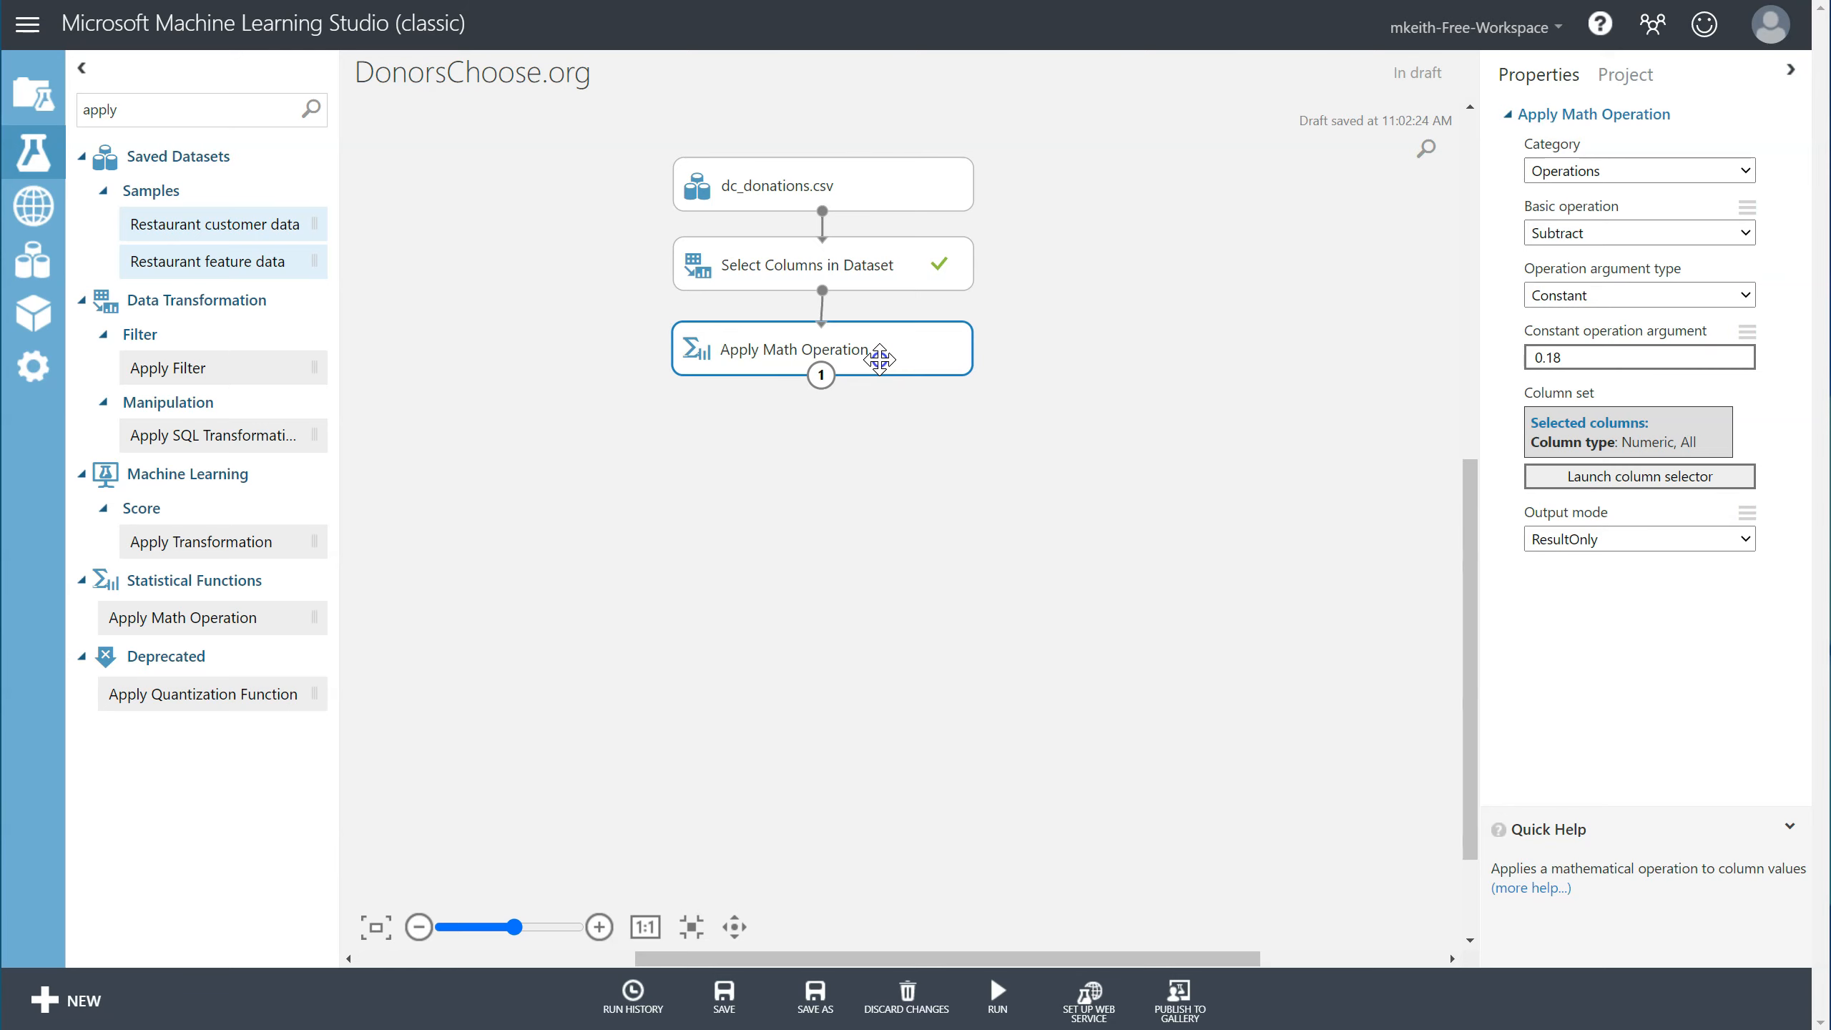
Limit the math operation's column set to Donation Amount and set its output mode to Inplace.
left_click(1606, 477)
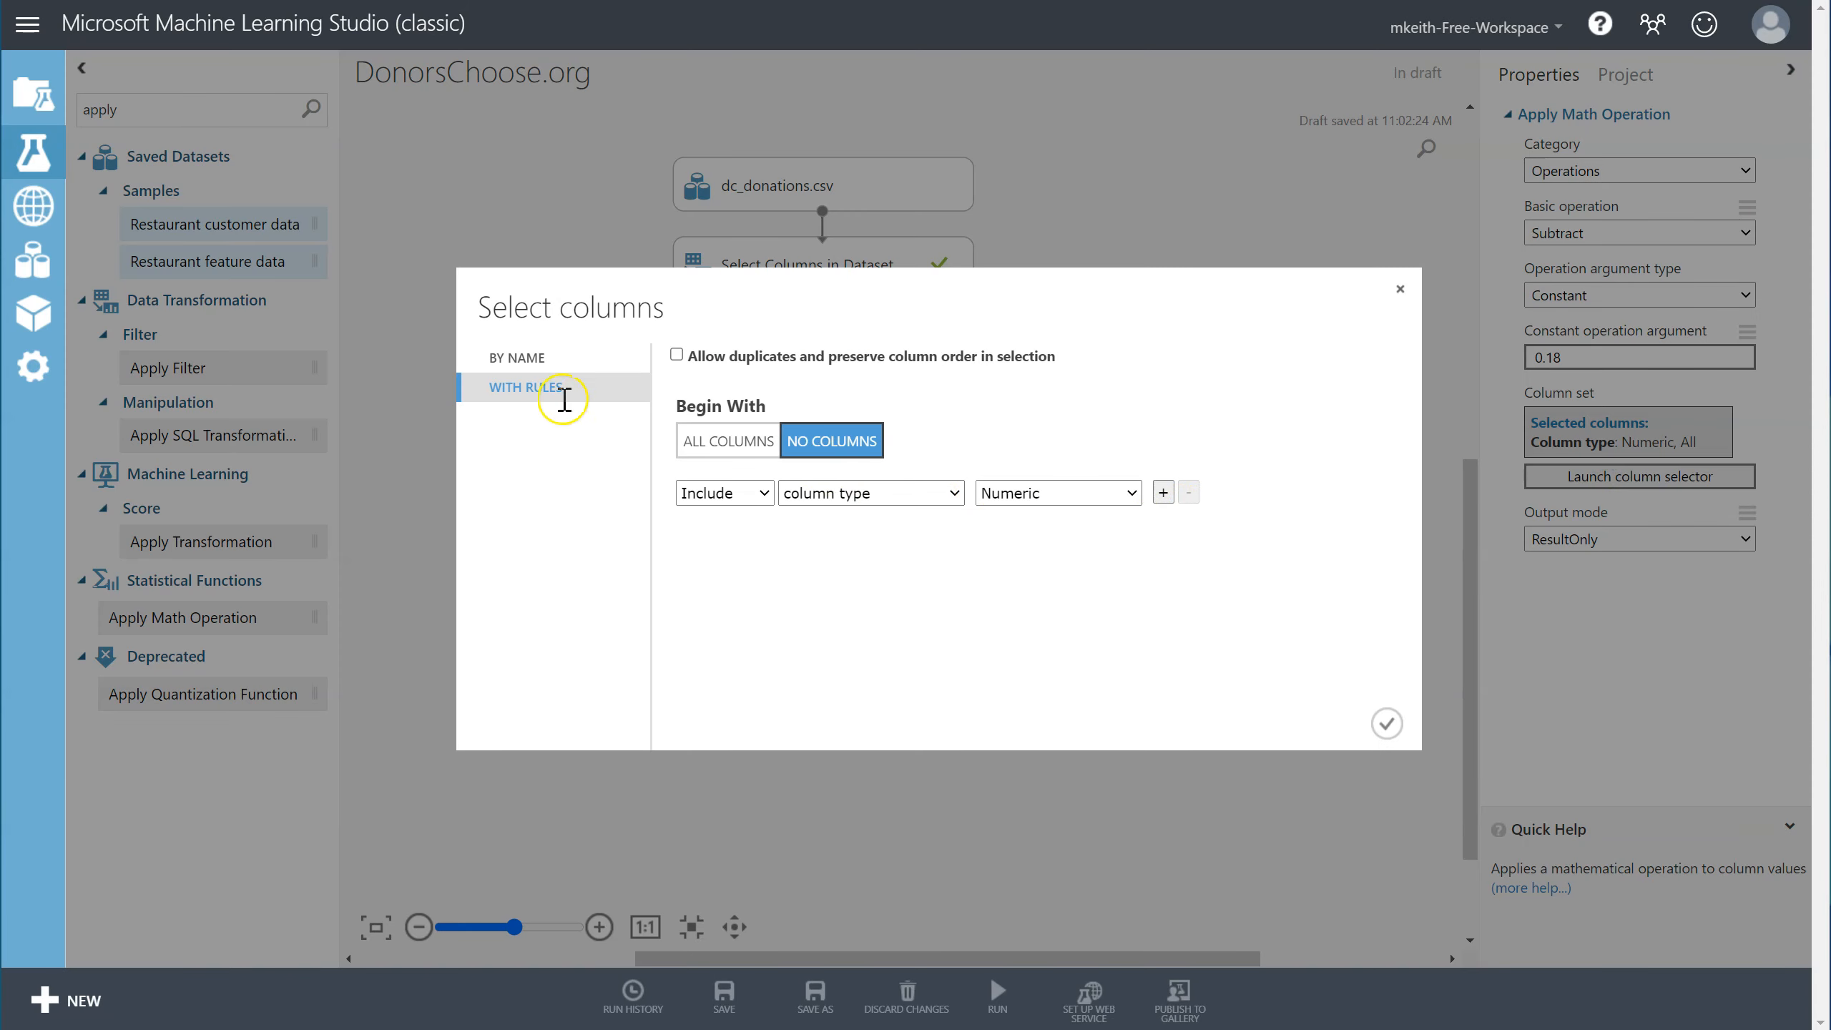
left_click(516, 357)
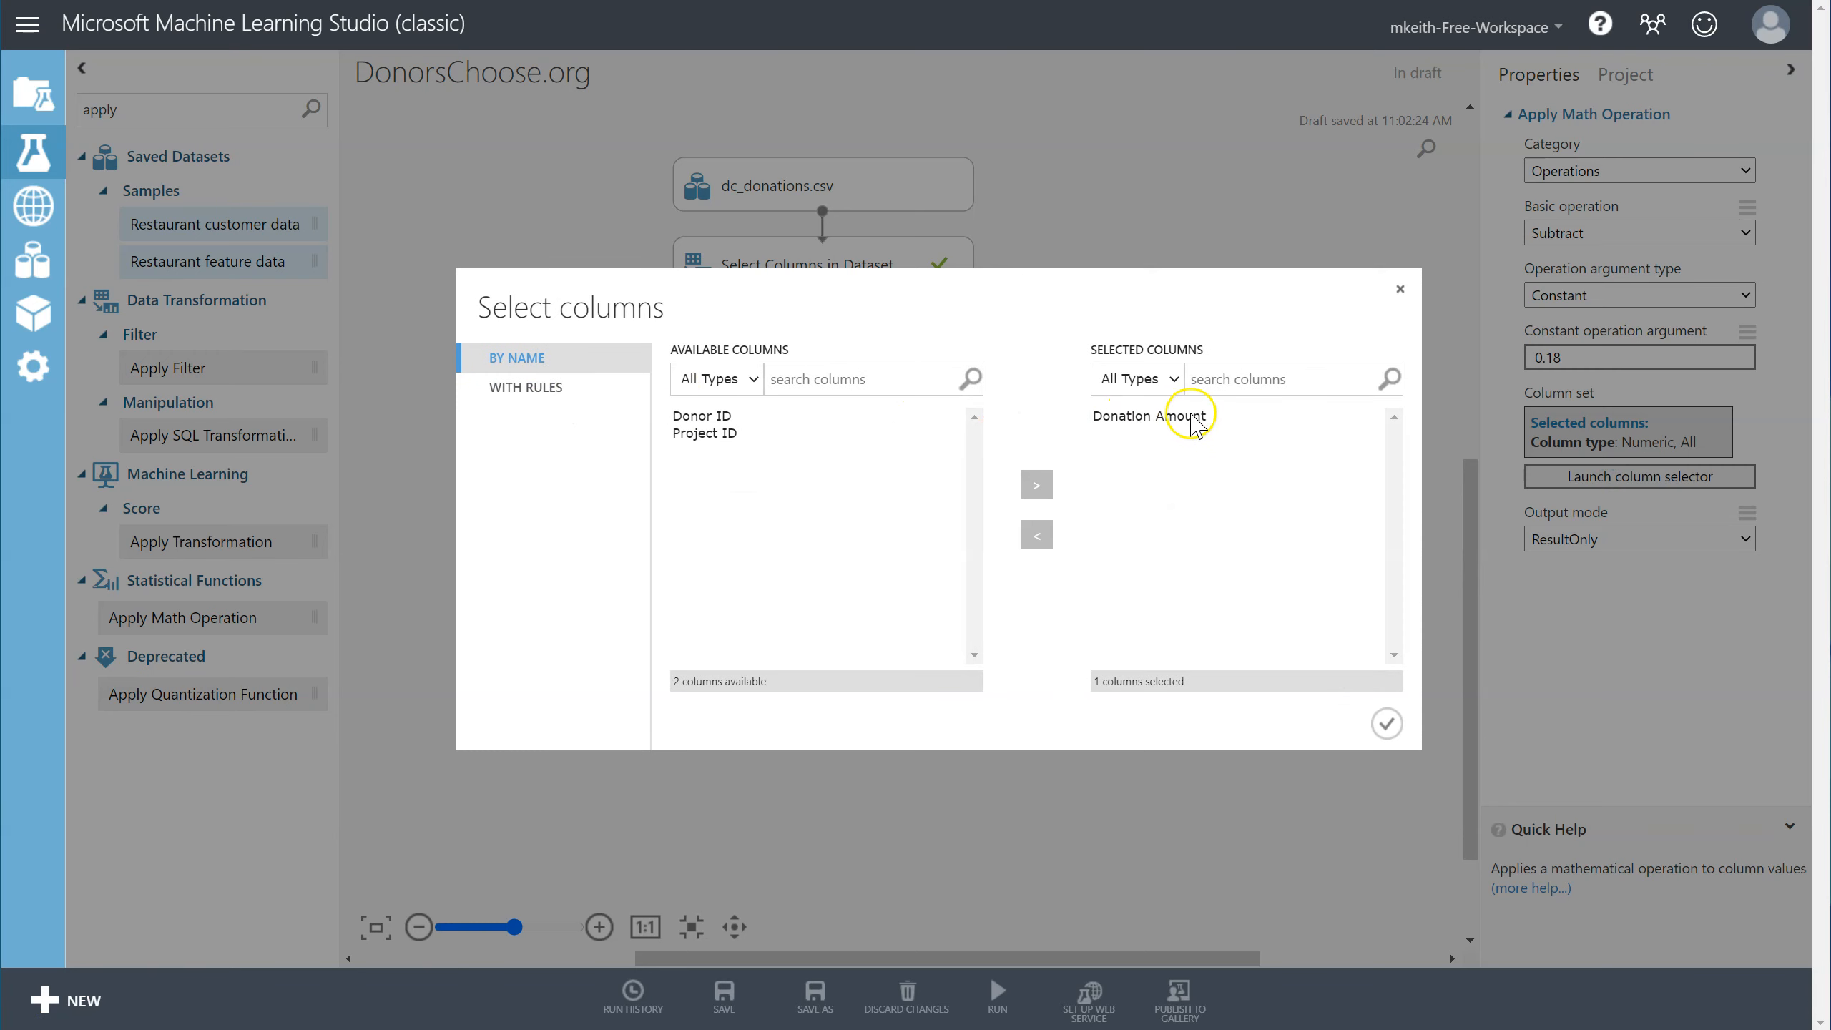
left_click(1386, 722)
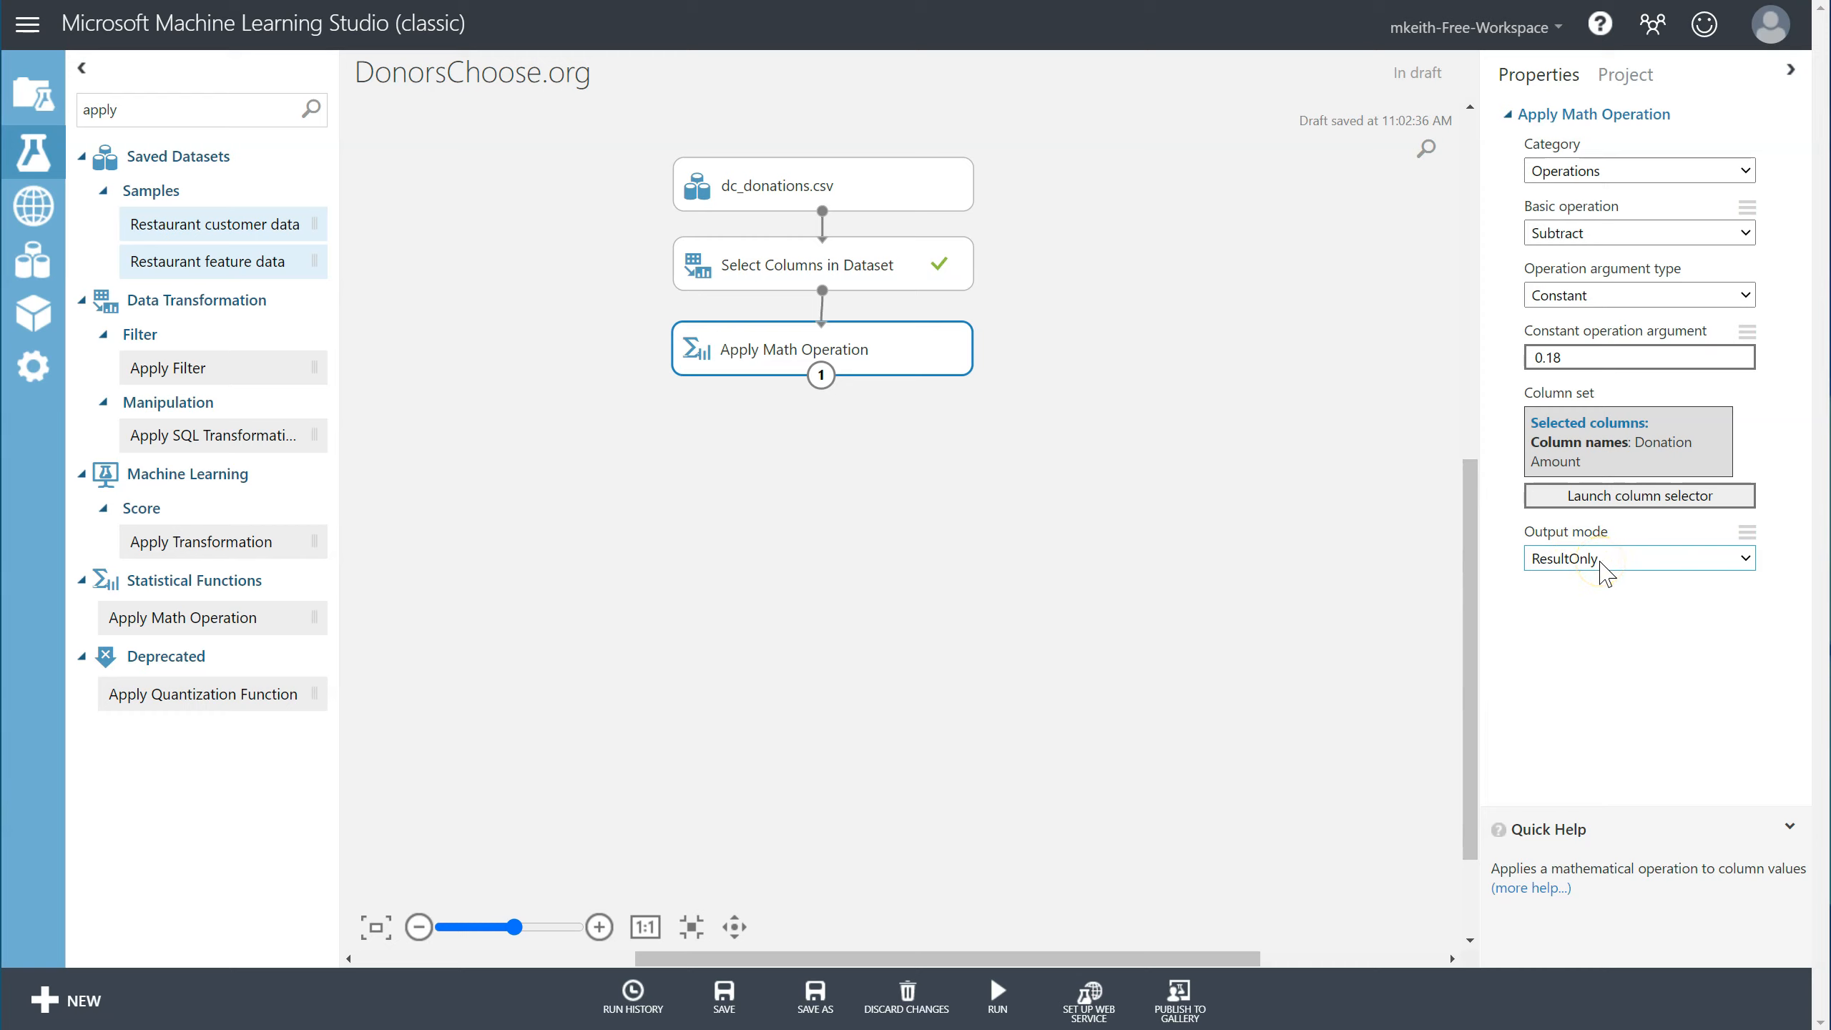
left_click(1601, 567)
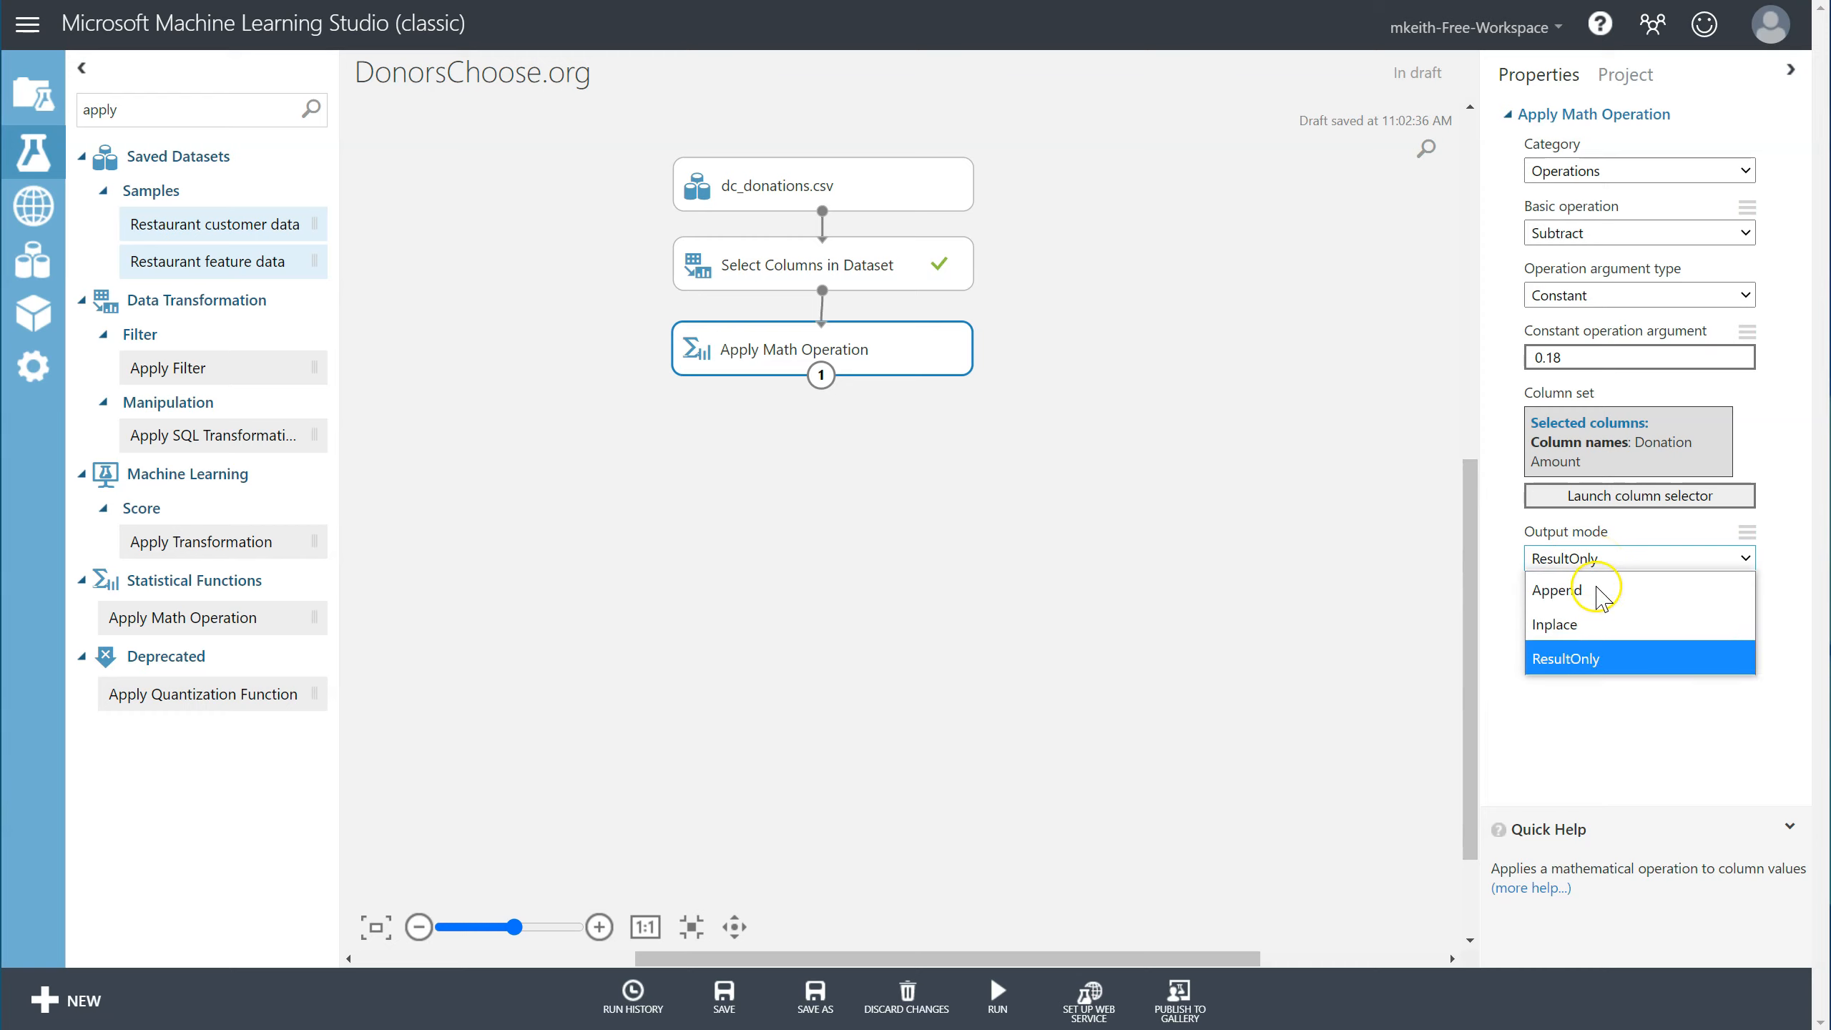
left_click(1588, 623)
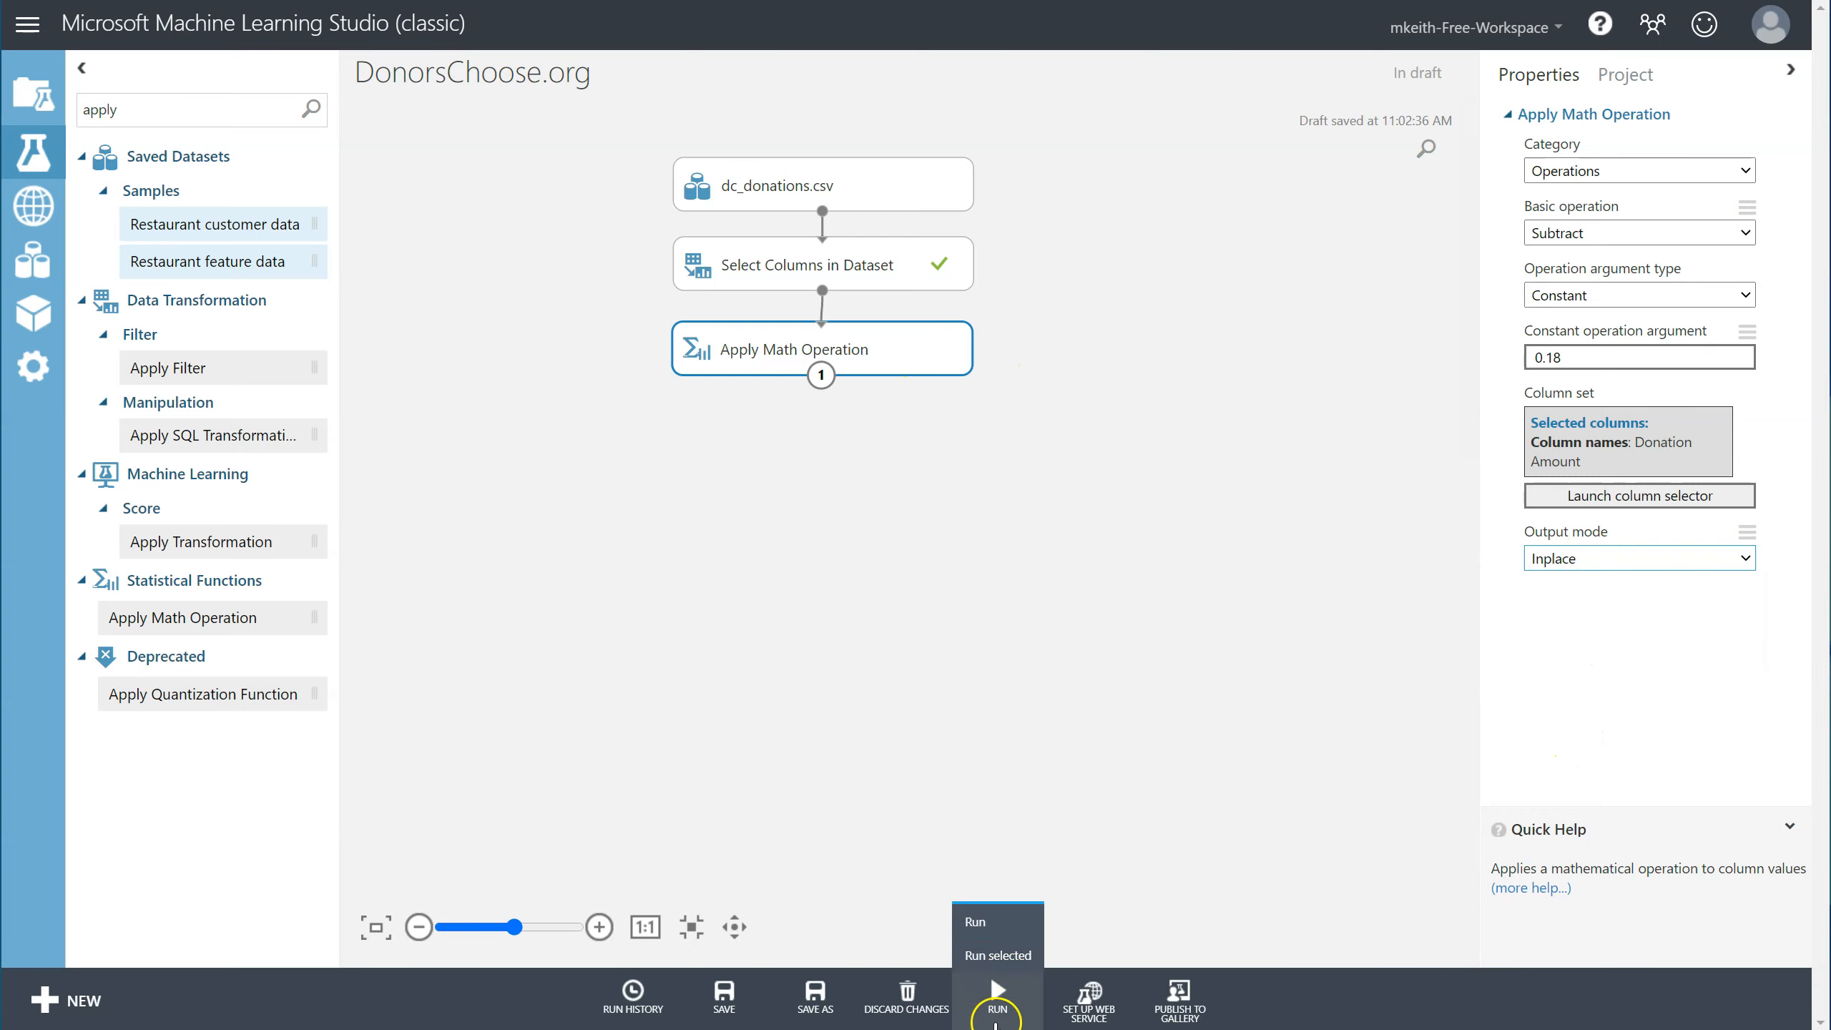
Run the experiment and move the Apply Math Operation module slightly closer to Select Columns in Dataset.
left_click(997, 999)
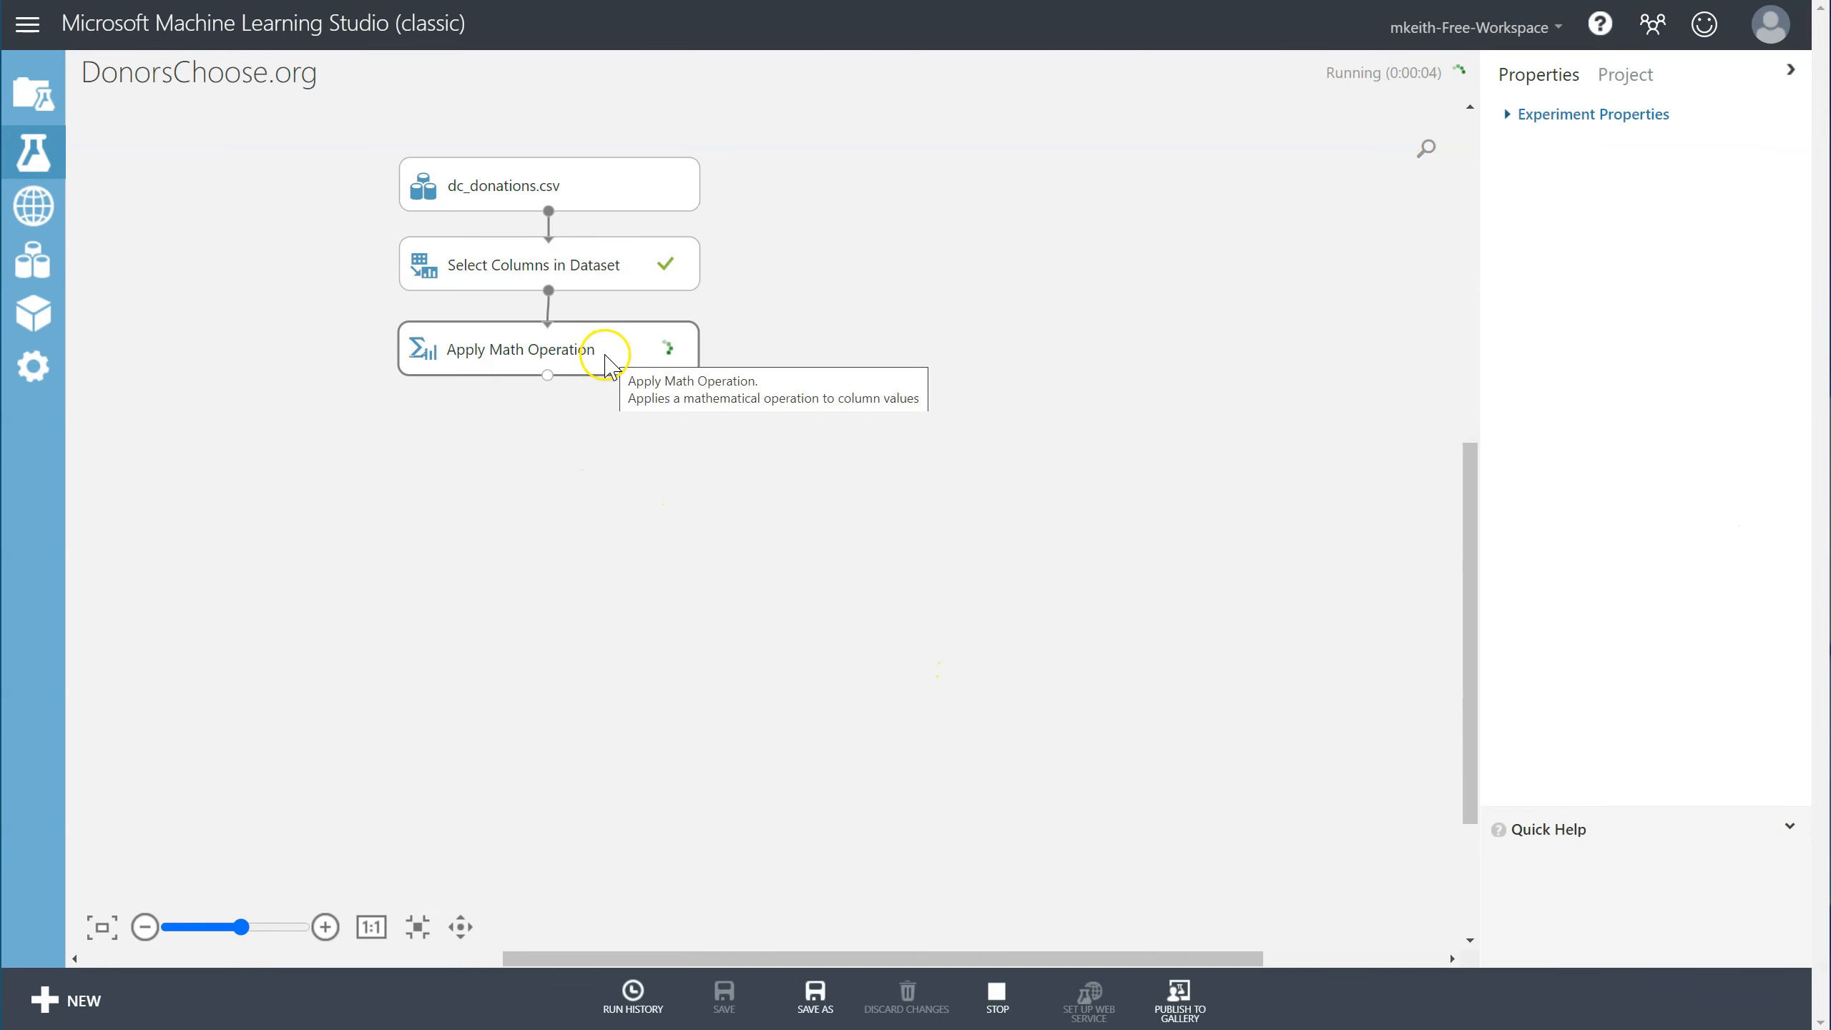
left_click(604, 359)
left_click_drag(778, 353, 783, 331)
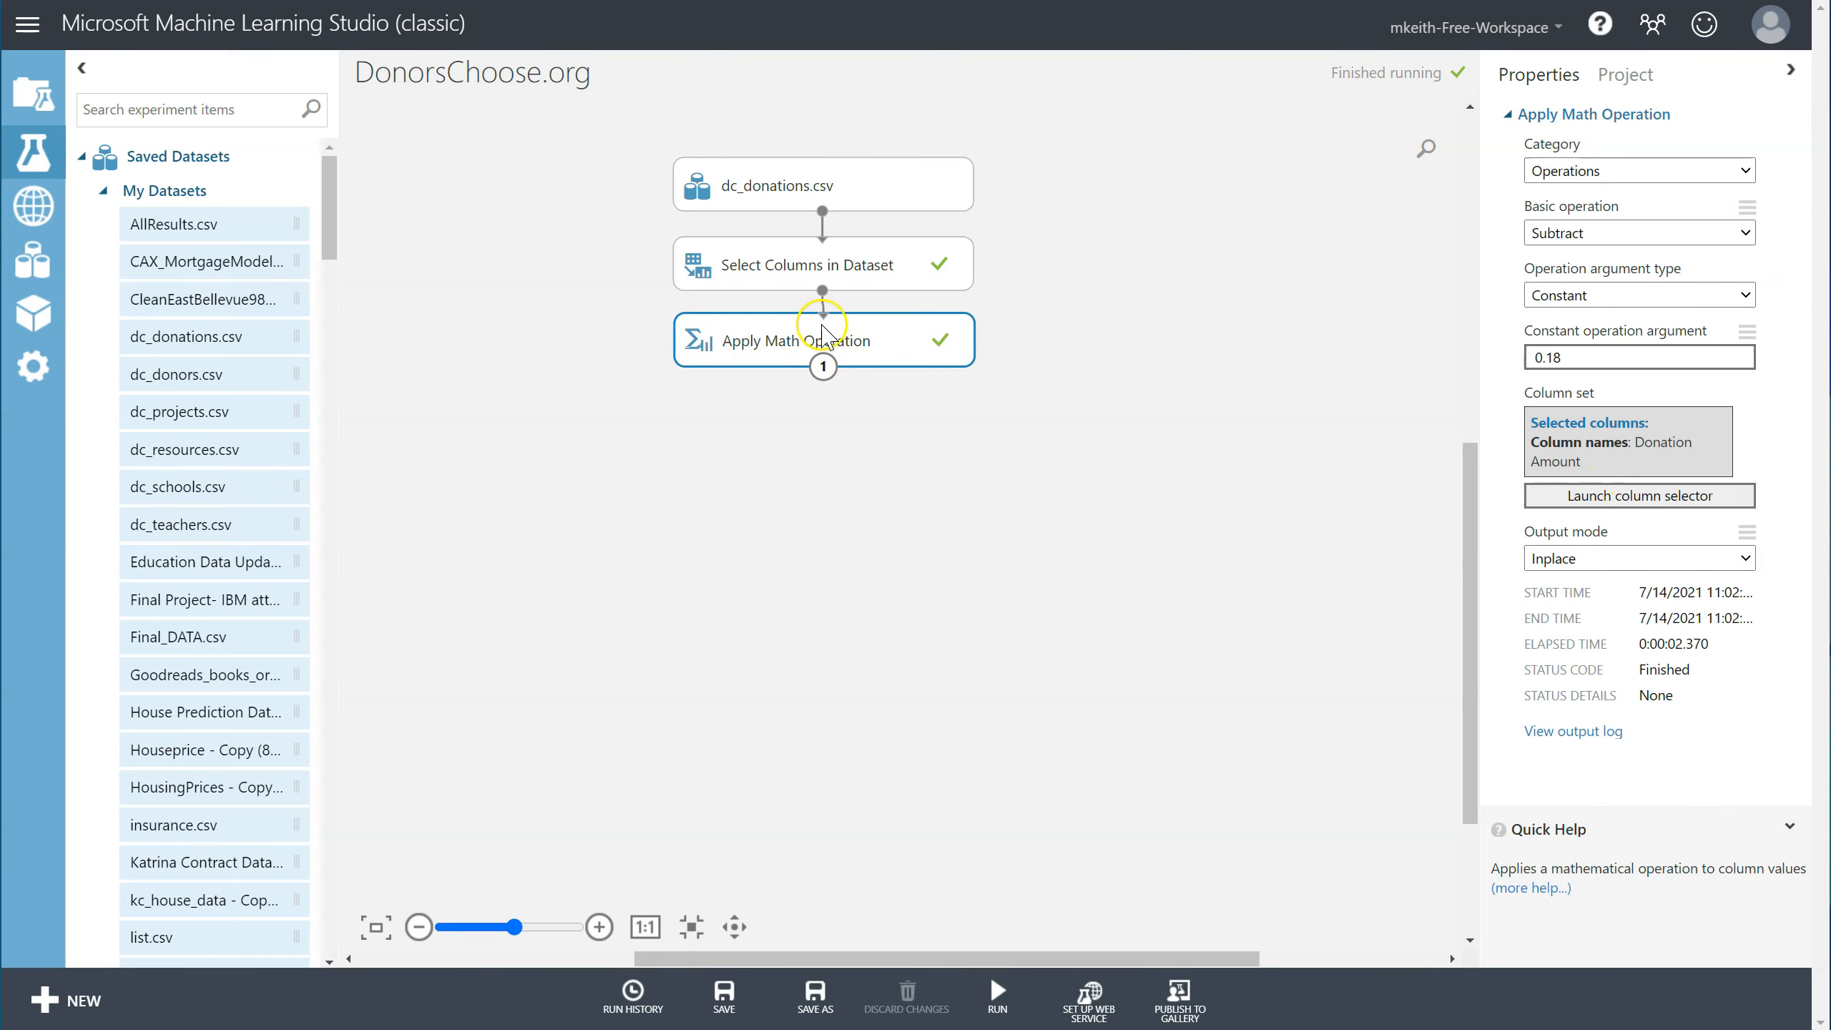
Visualize the Apply Math Operation results dataset, check the Donation Amount statistics, and close the view.
right_click(861, 344)
mouse_move(947, 507)
left_click(1120, 628)
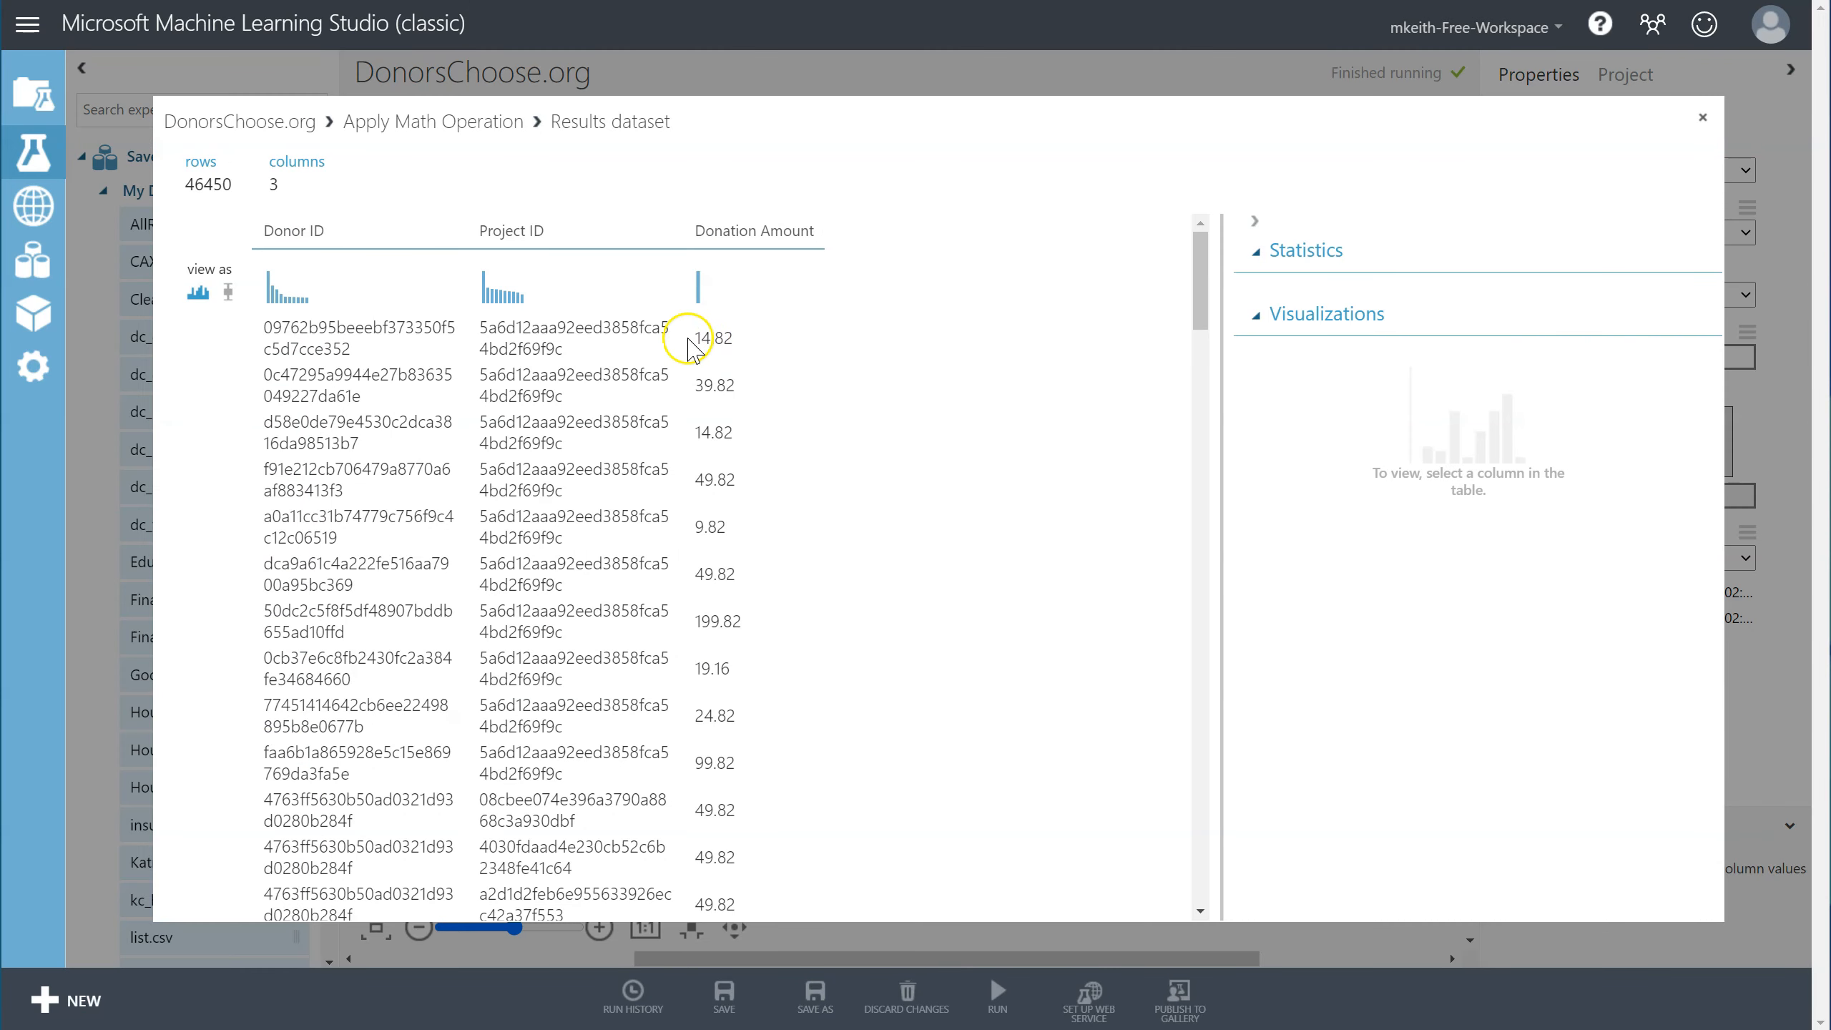
left_click(734, 338)
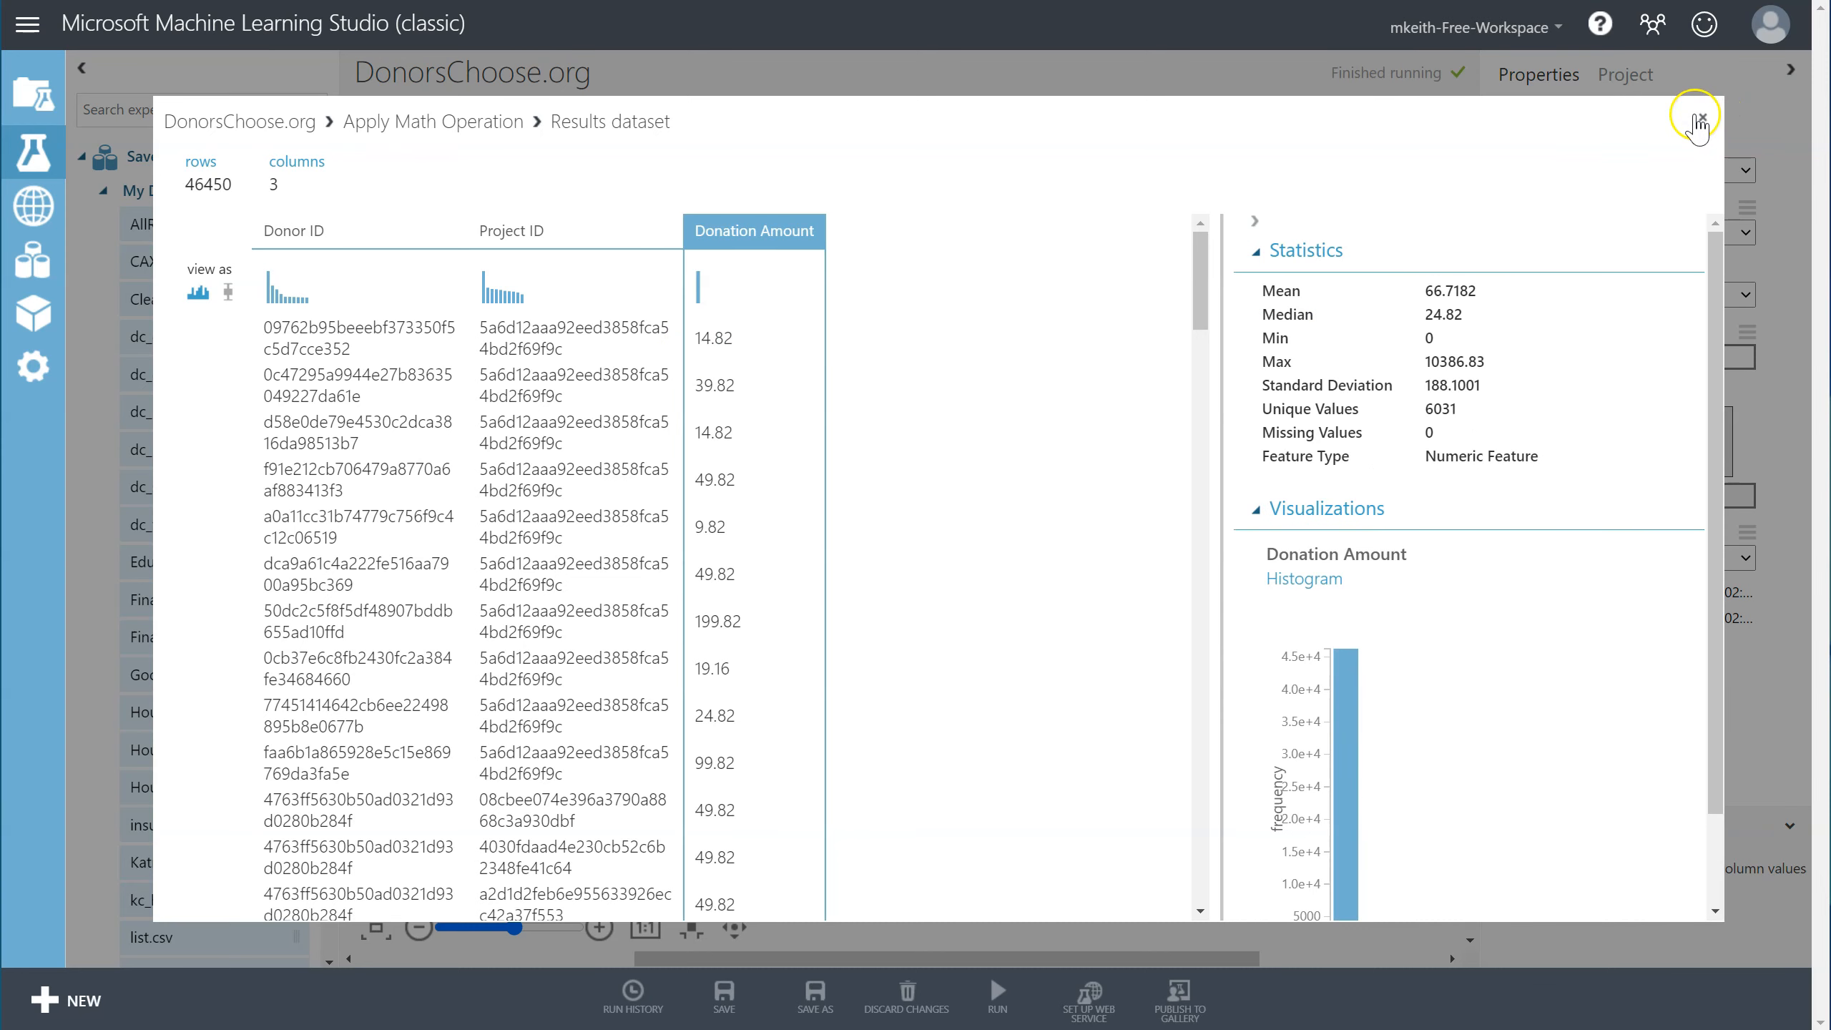
left_click(1699, 119)
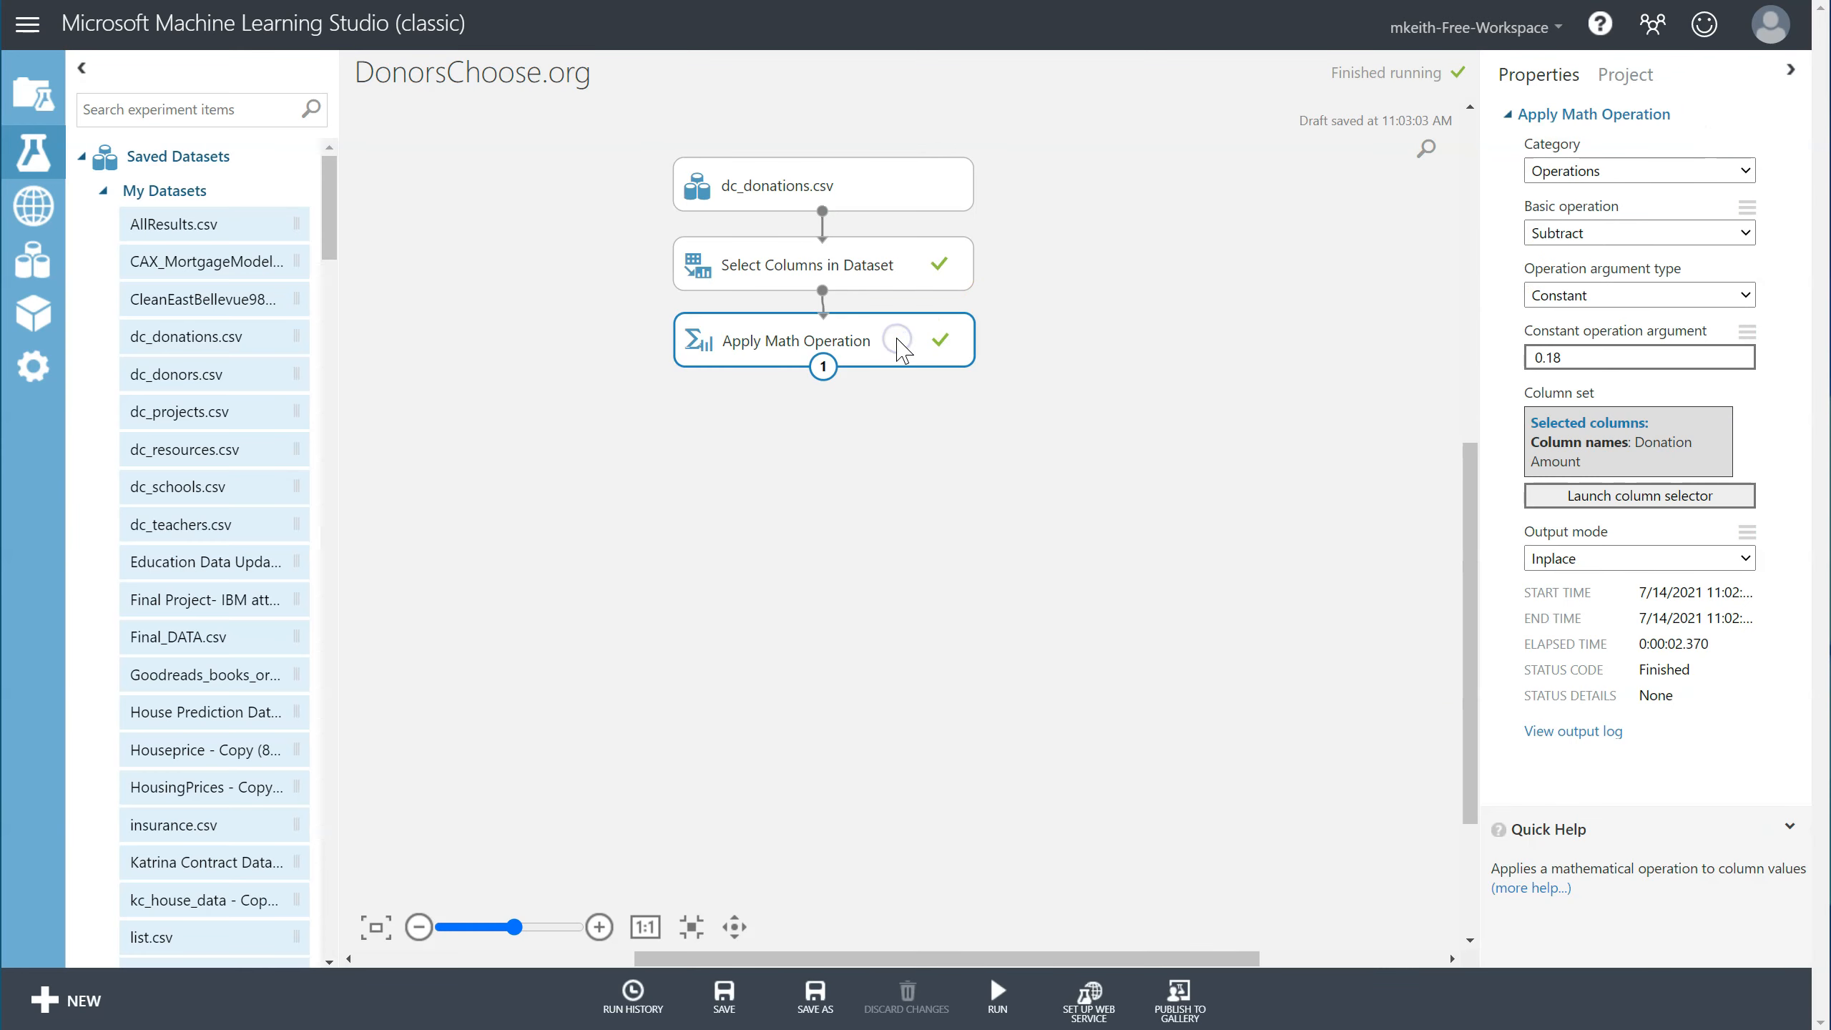
Duplicate the Apply Math Operation module, place the copy below the original, and connect the two.
key("ctrl+c")
key("ctrl+v")
left_click_drag(944, 376, 892, 417)
left_click_drag(823, 366, 829, 408)
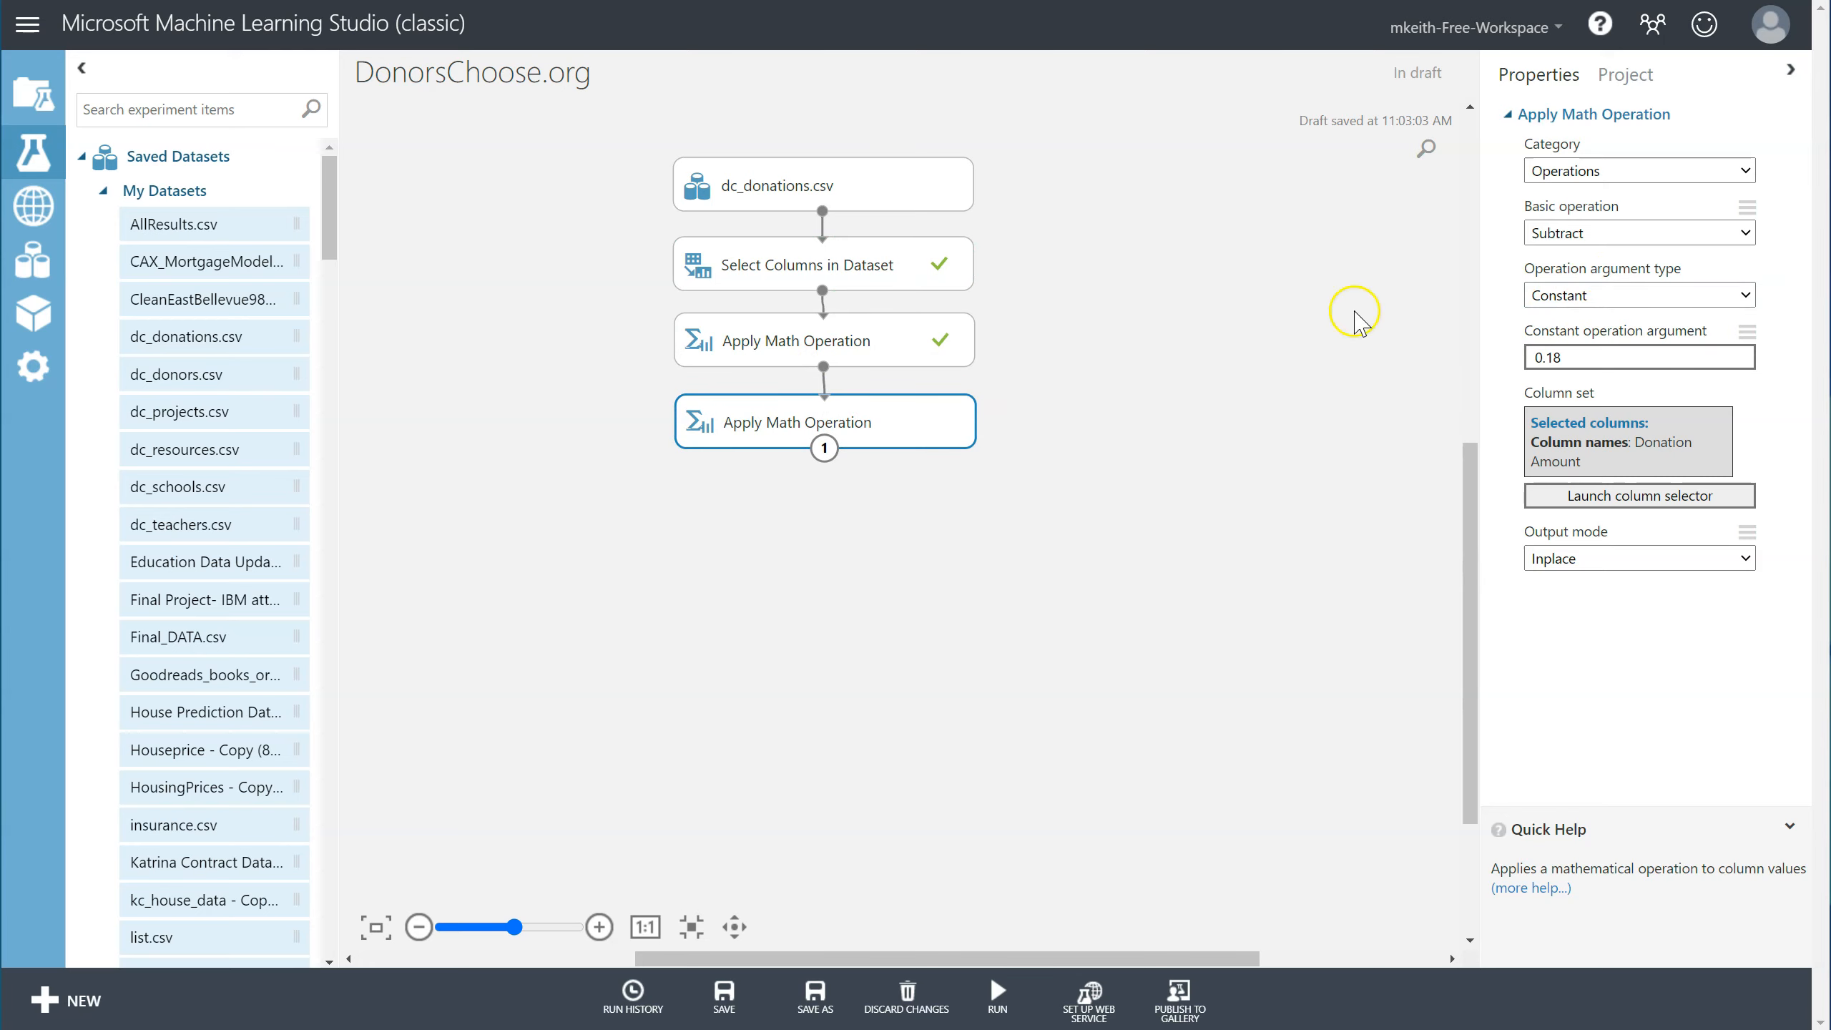
Visualize the Select Columns in Dataset results, examine the original Donation Amount statistics, and close the view.
left_click(878, 353)
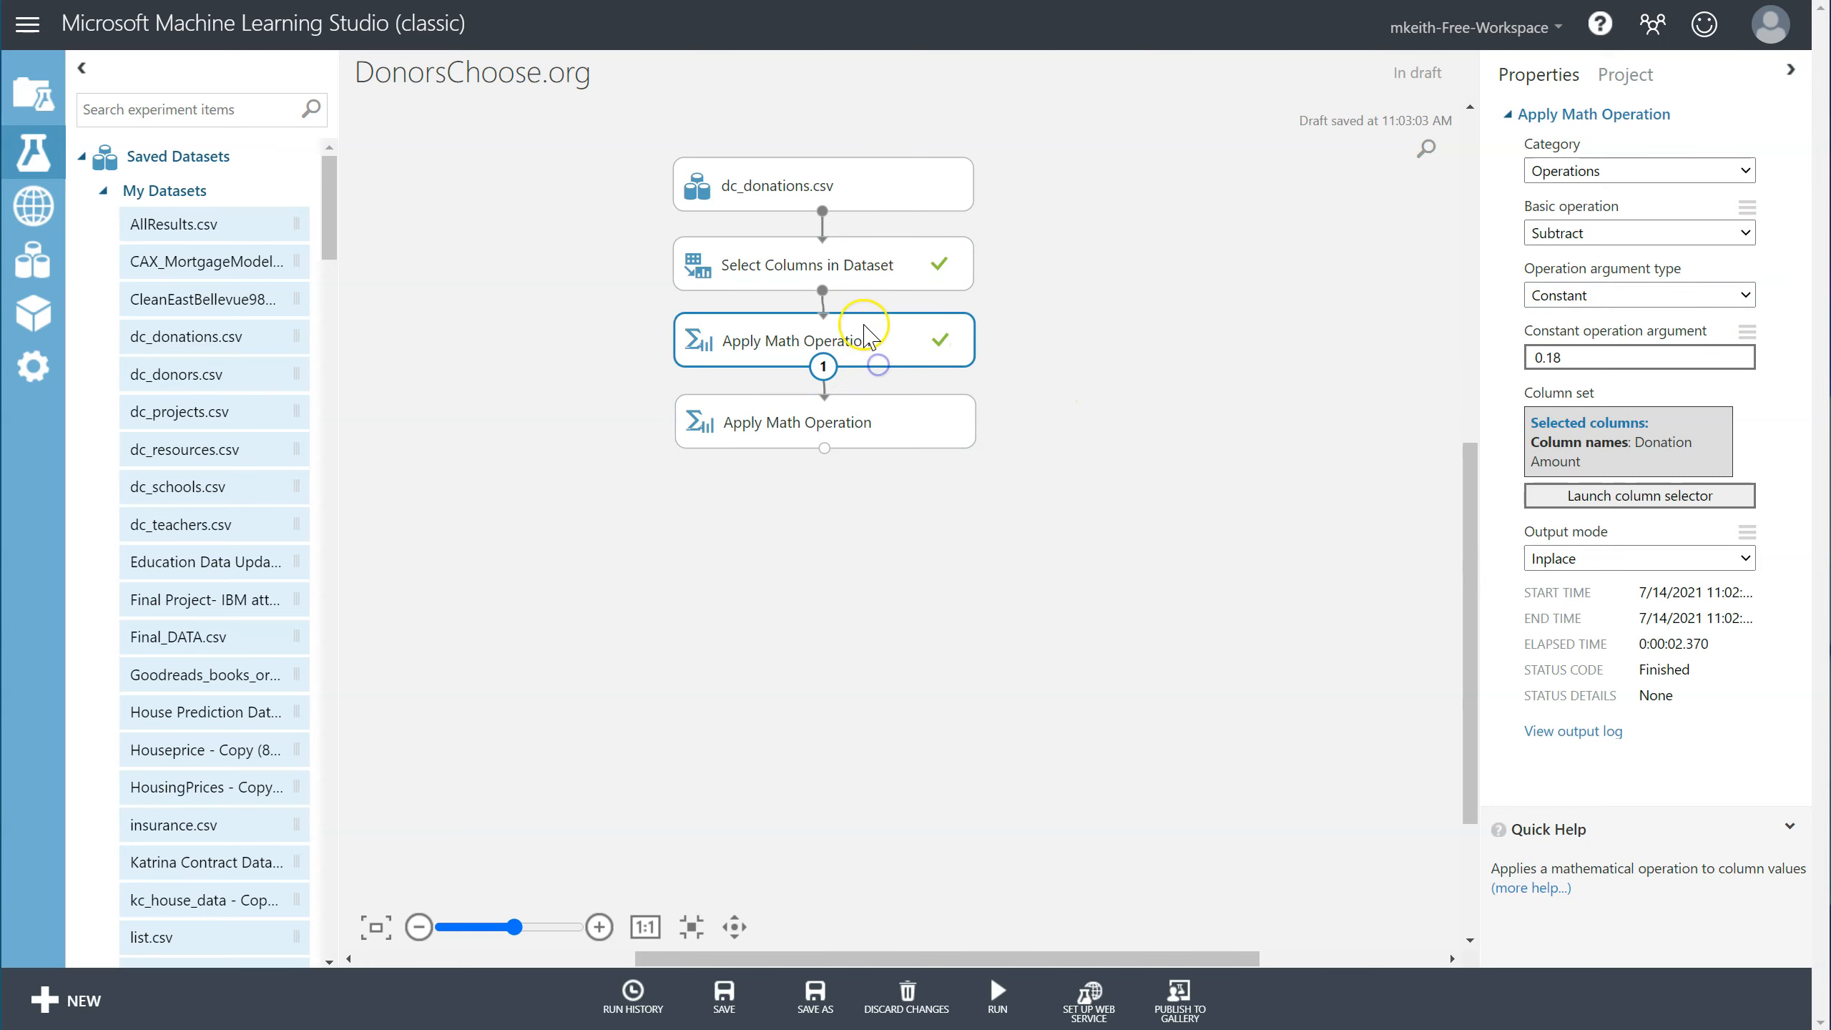
left_click(890, 273)
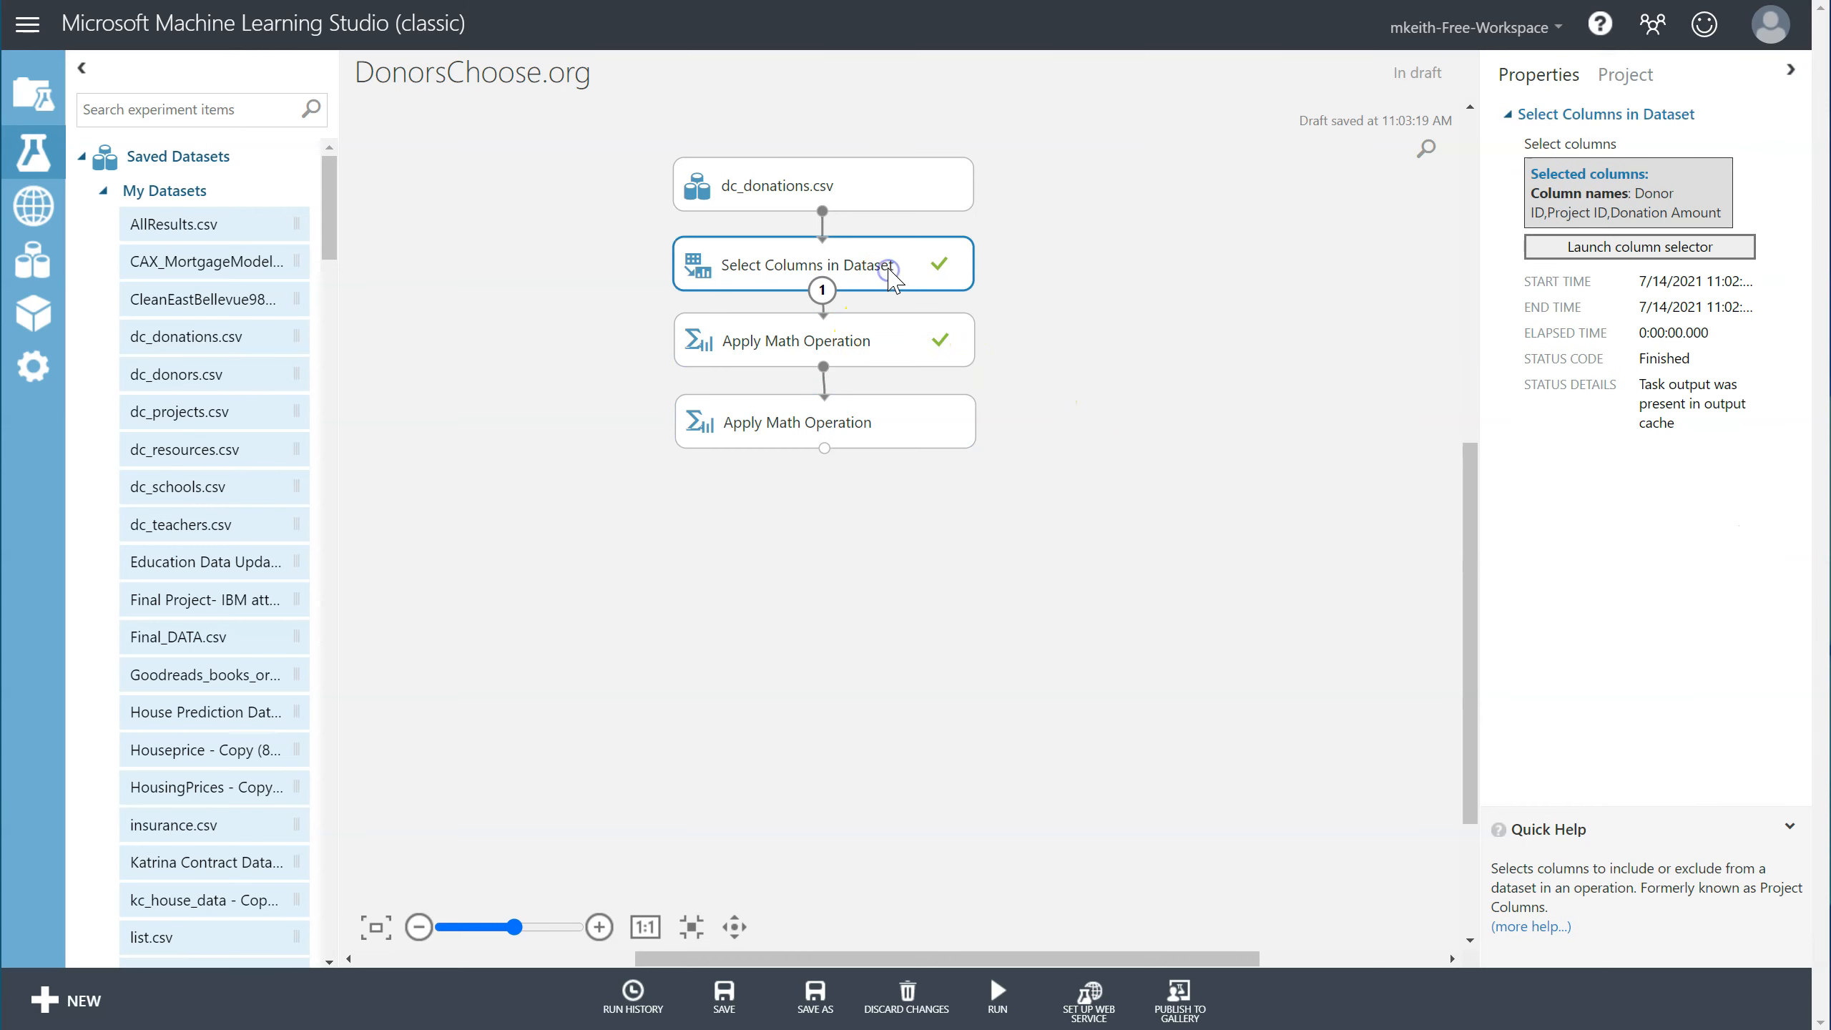
right_click(889, 267)
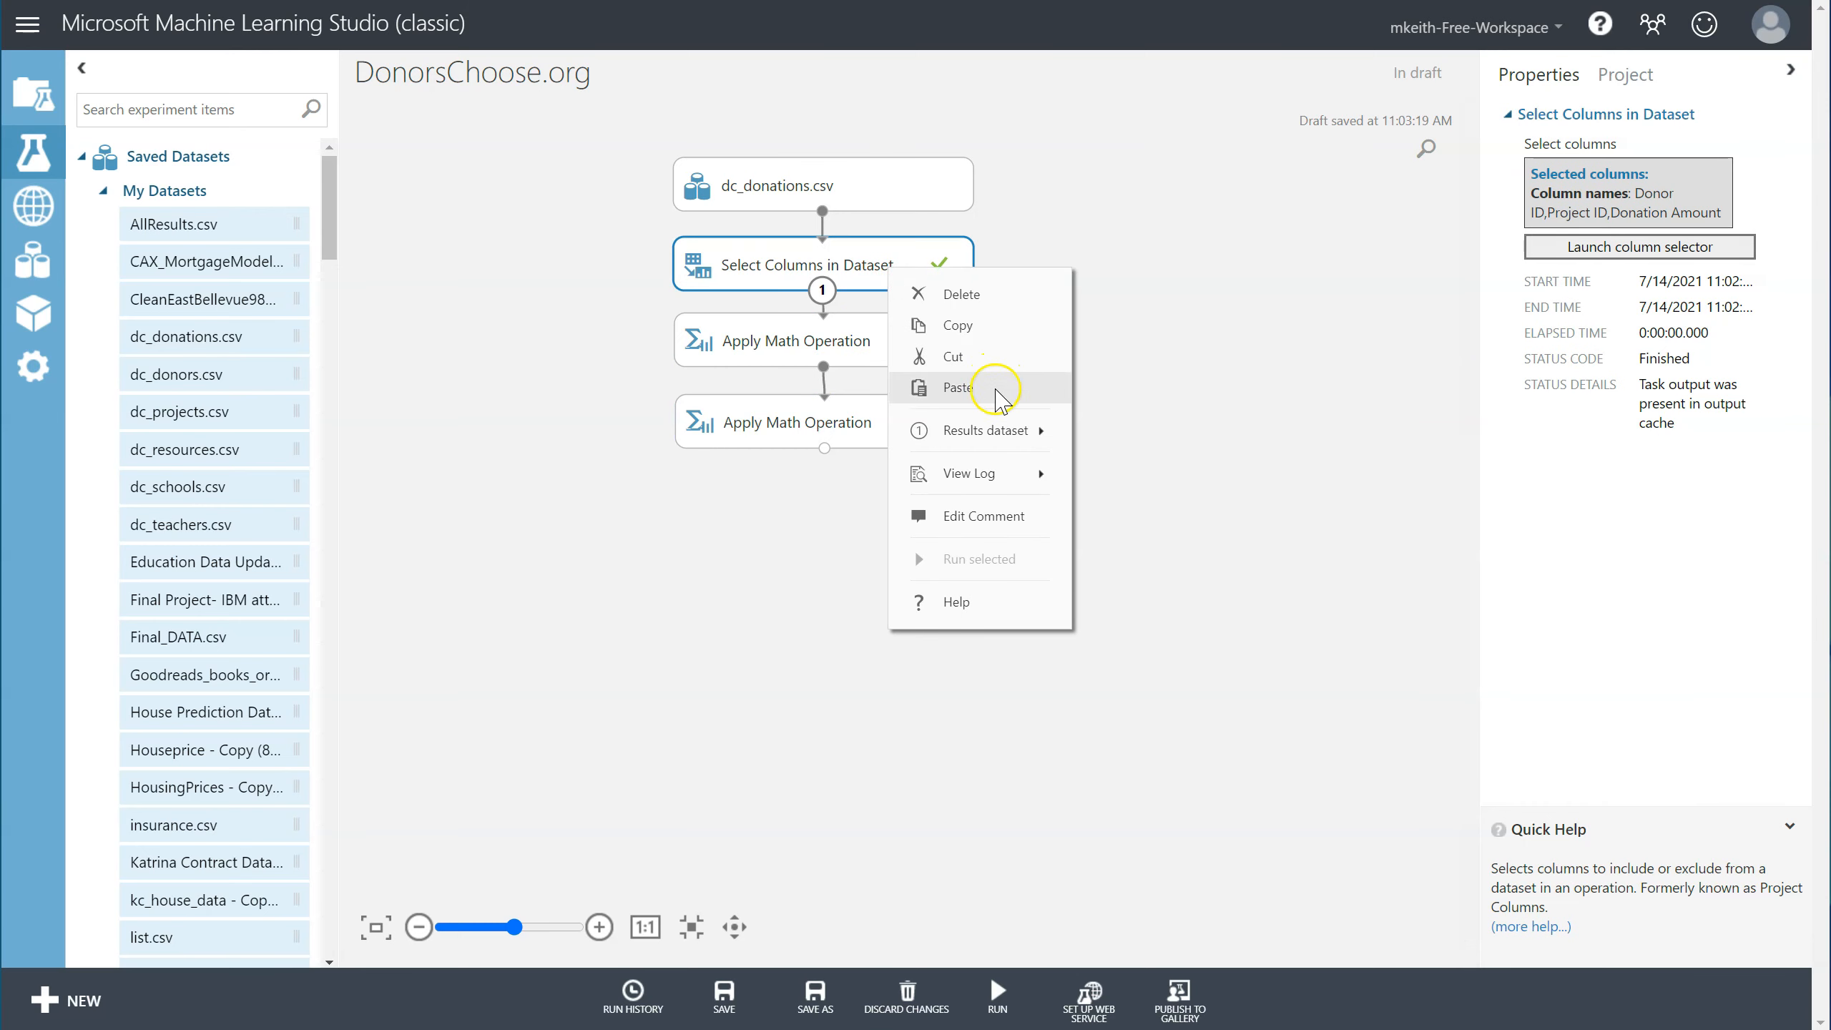
left_click(997, 431)
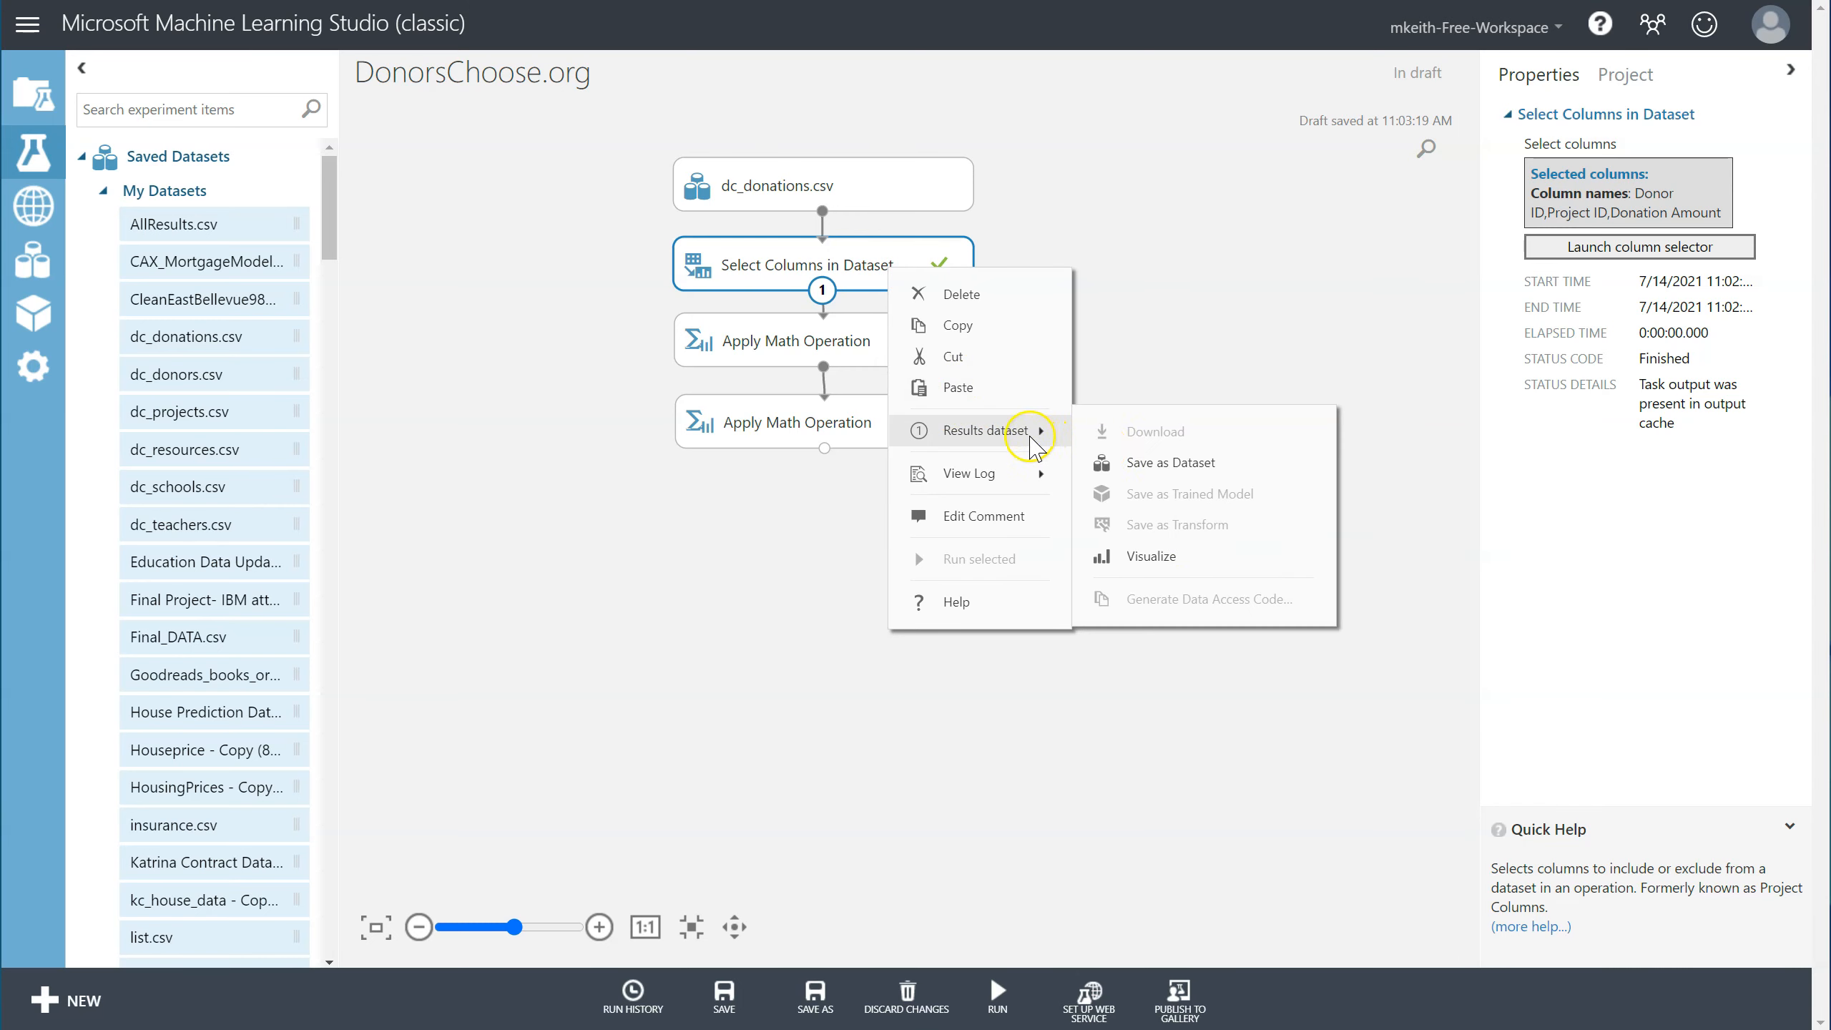
left_click(1172, 555)
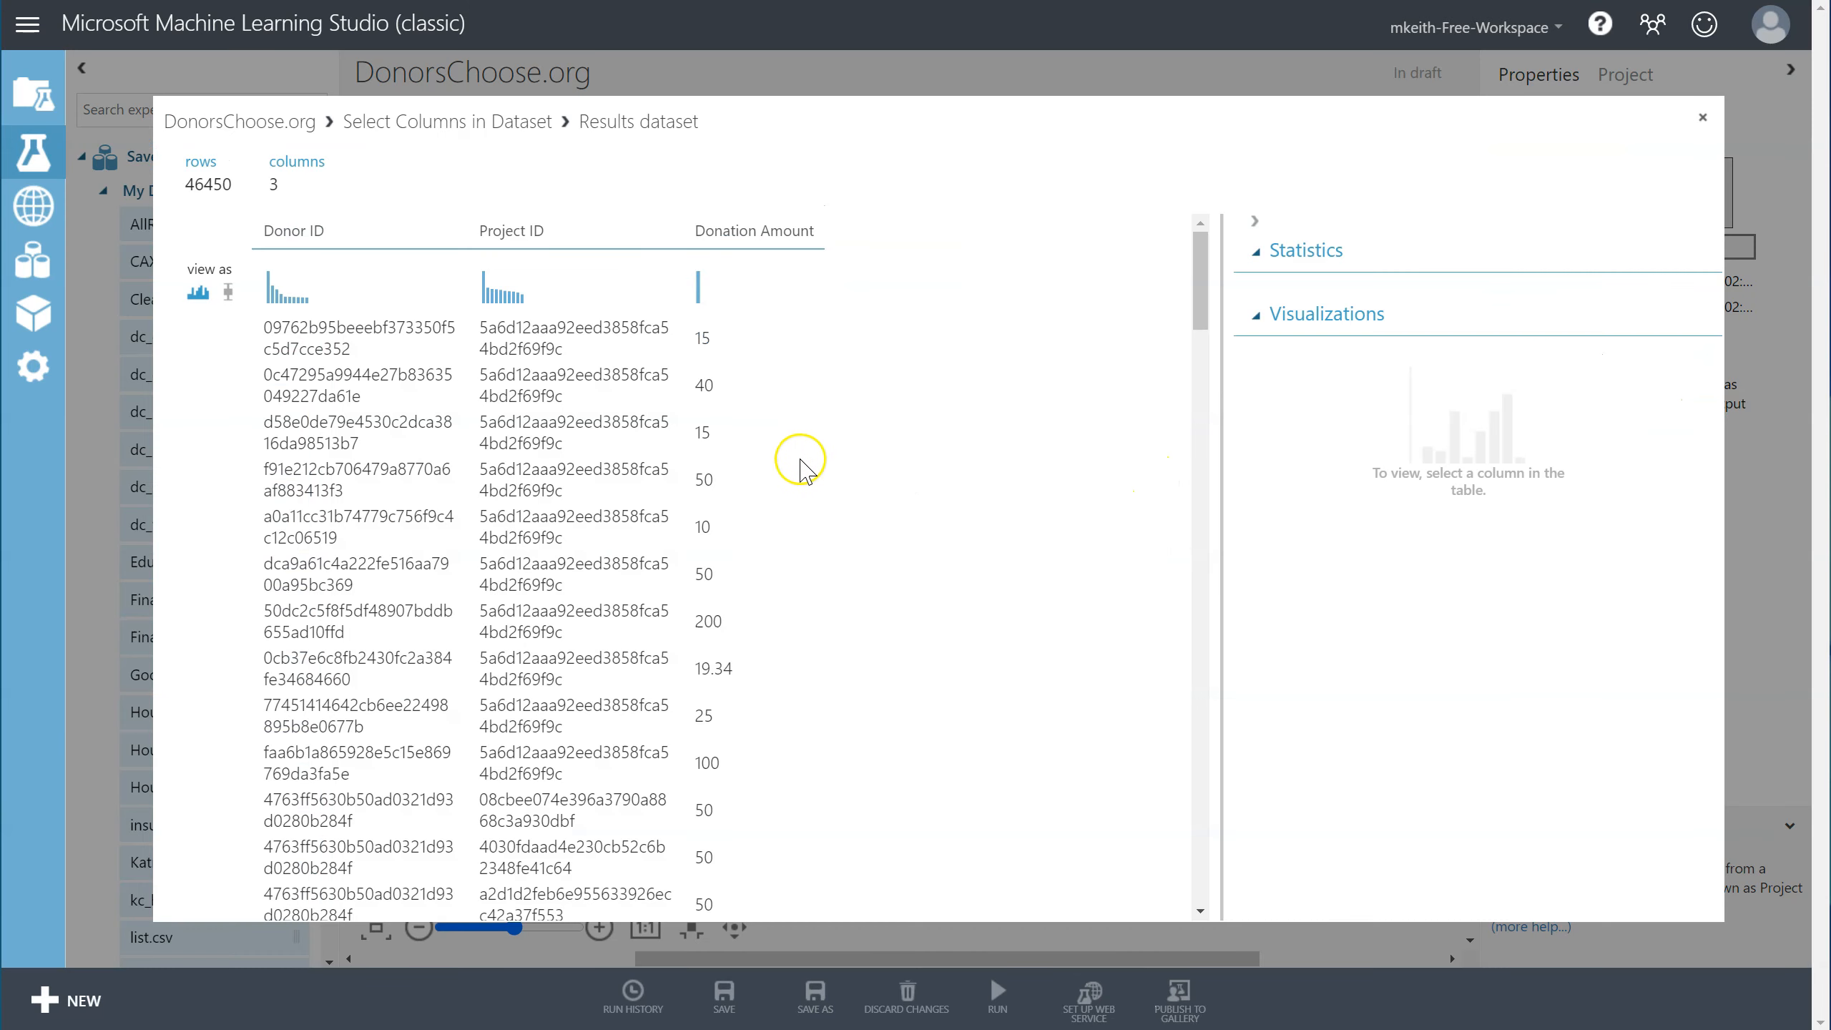
left_click(711, 488)
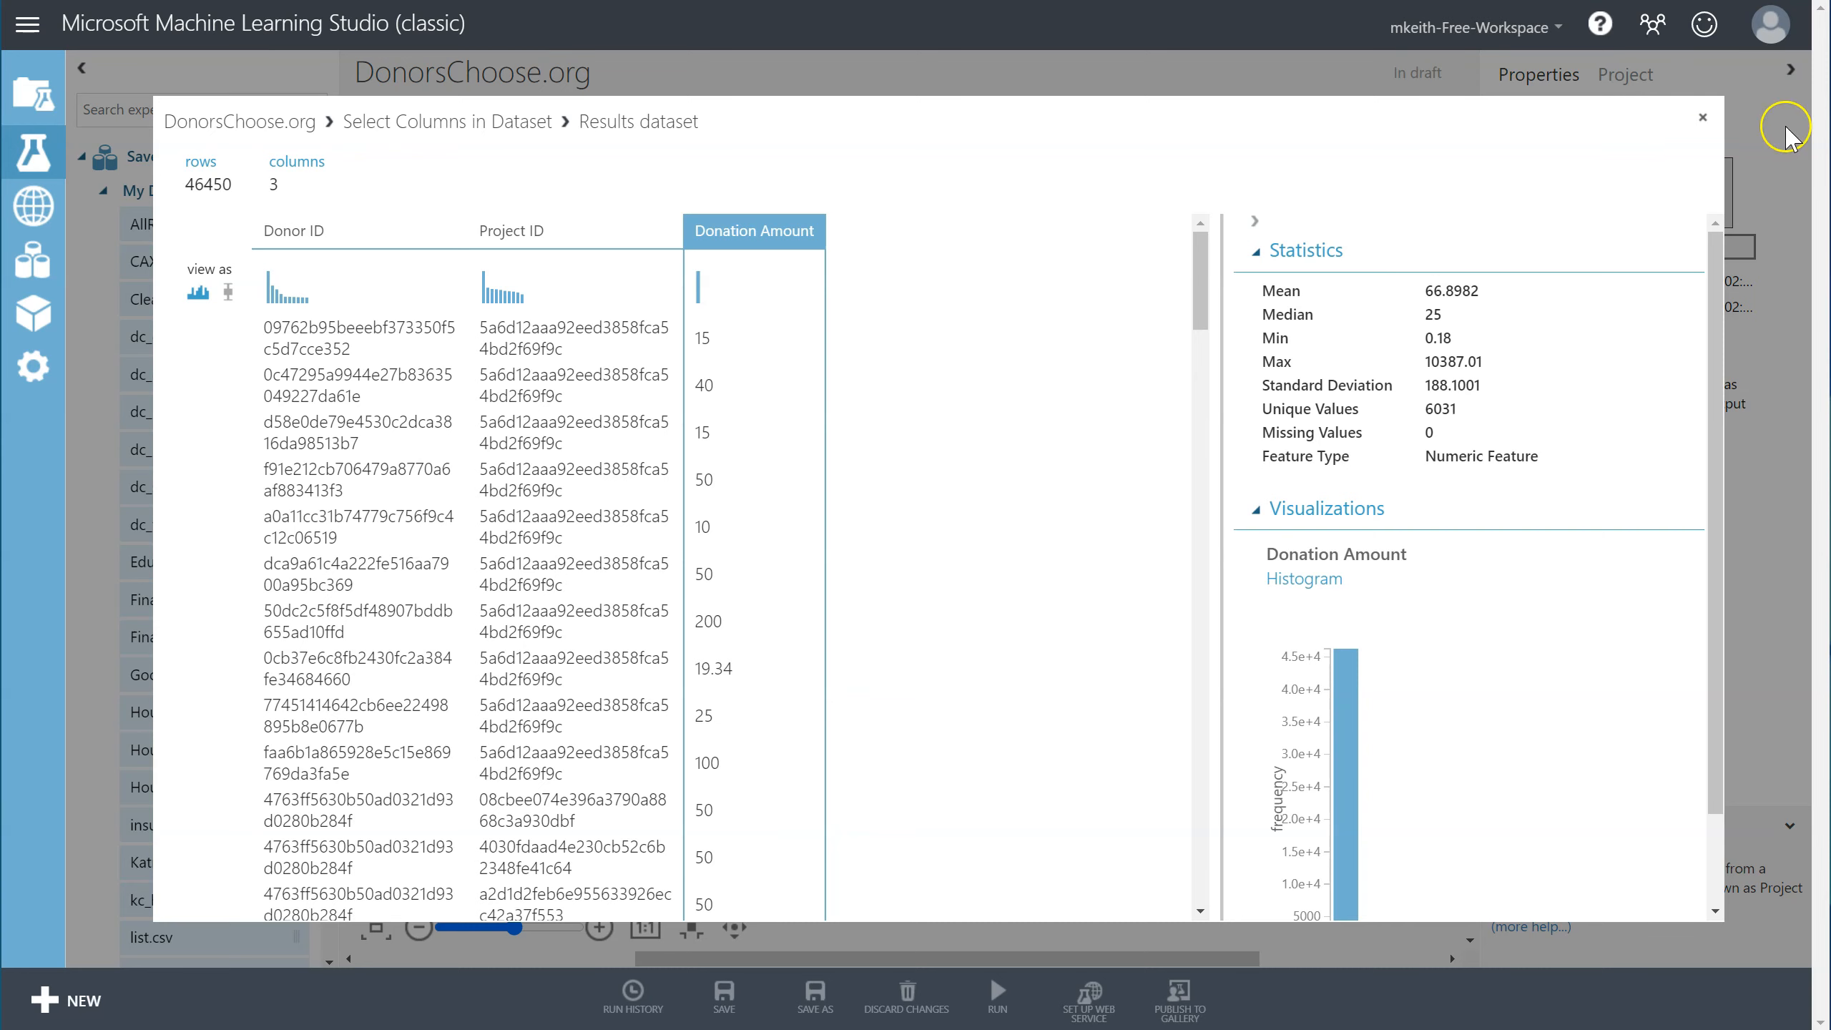
left_click(1703, 116)
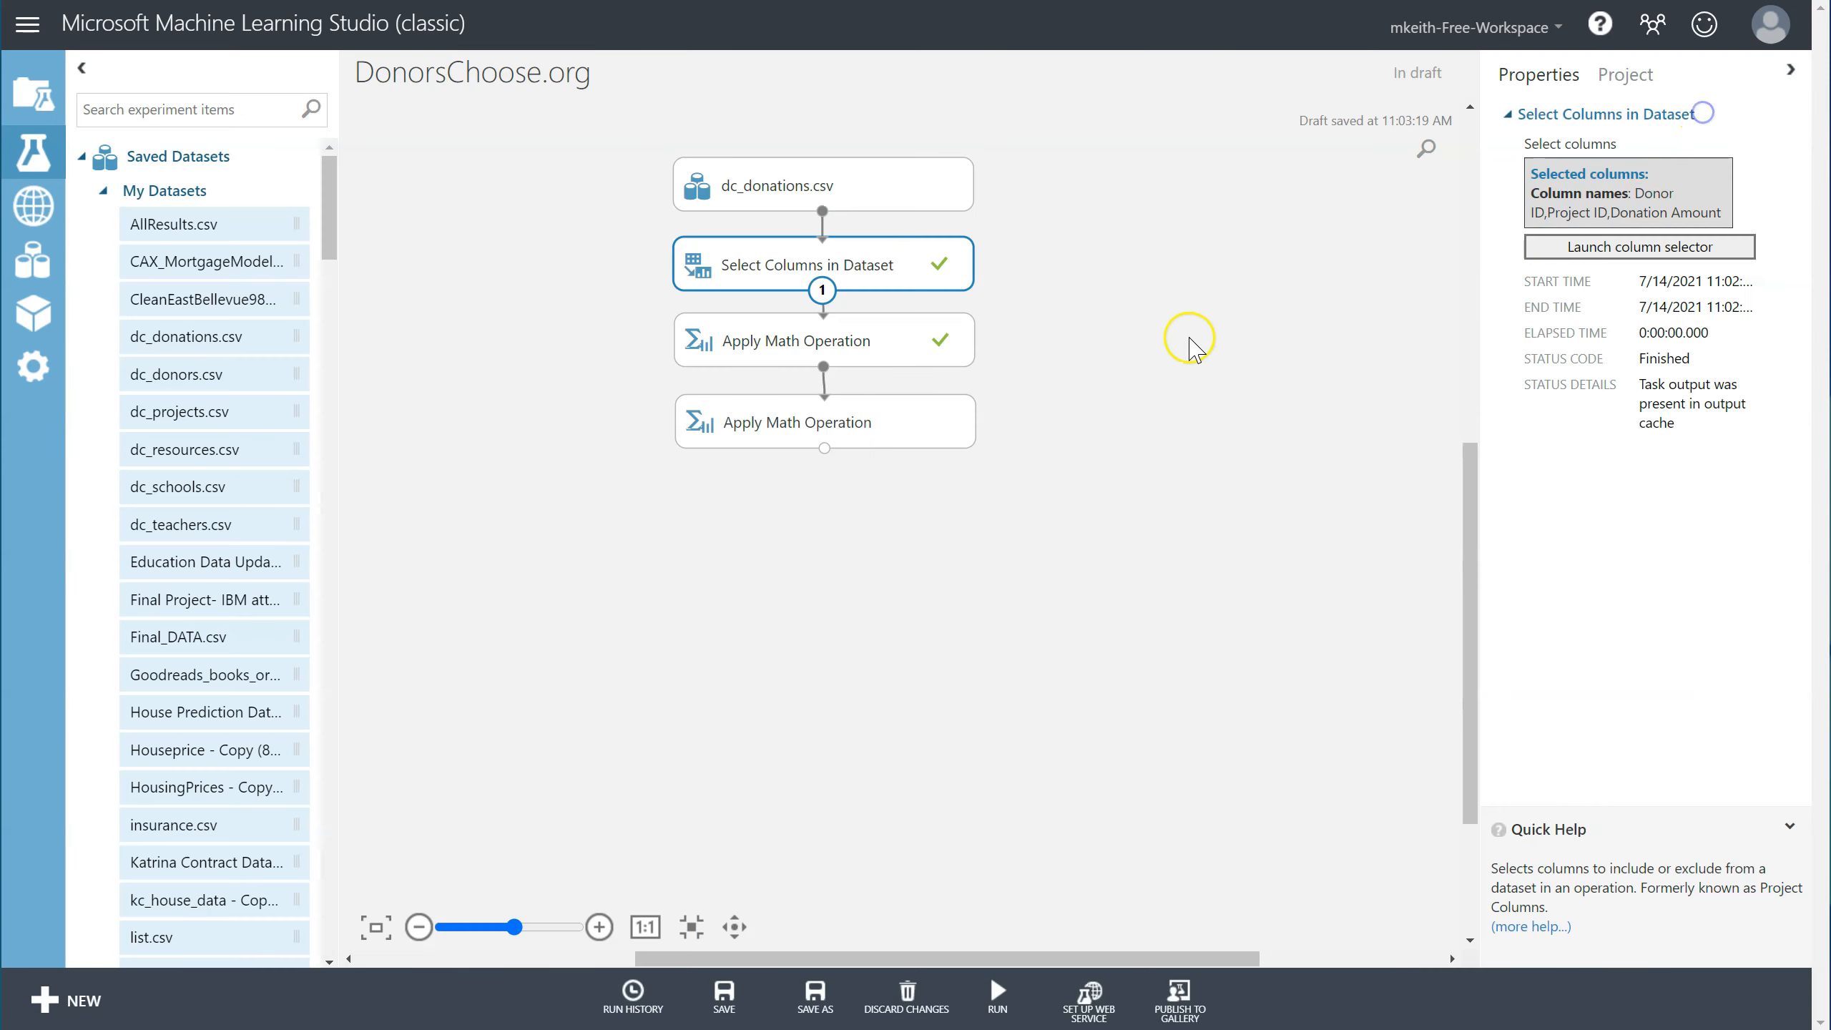
Set the second Apply Math Operation module to divide by a constant of 10386.83, and run the selected module.
left_click(924, 453)
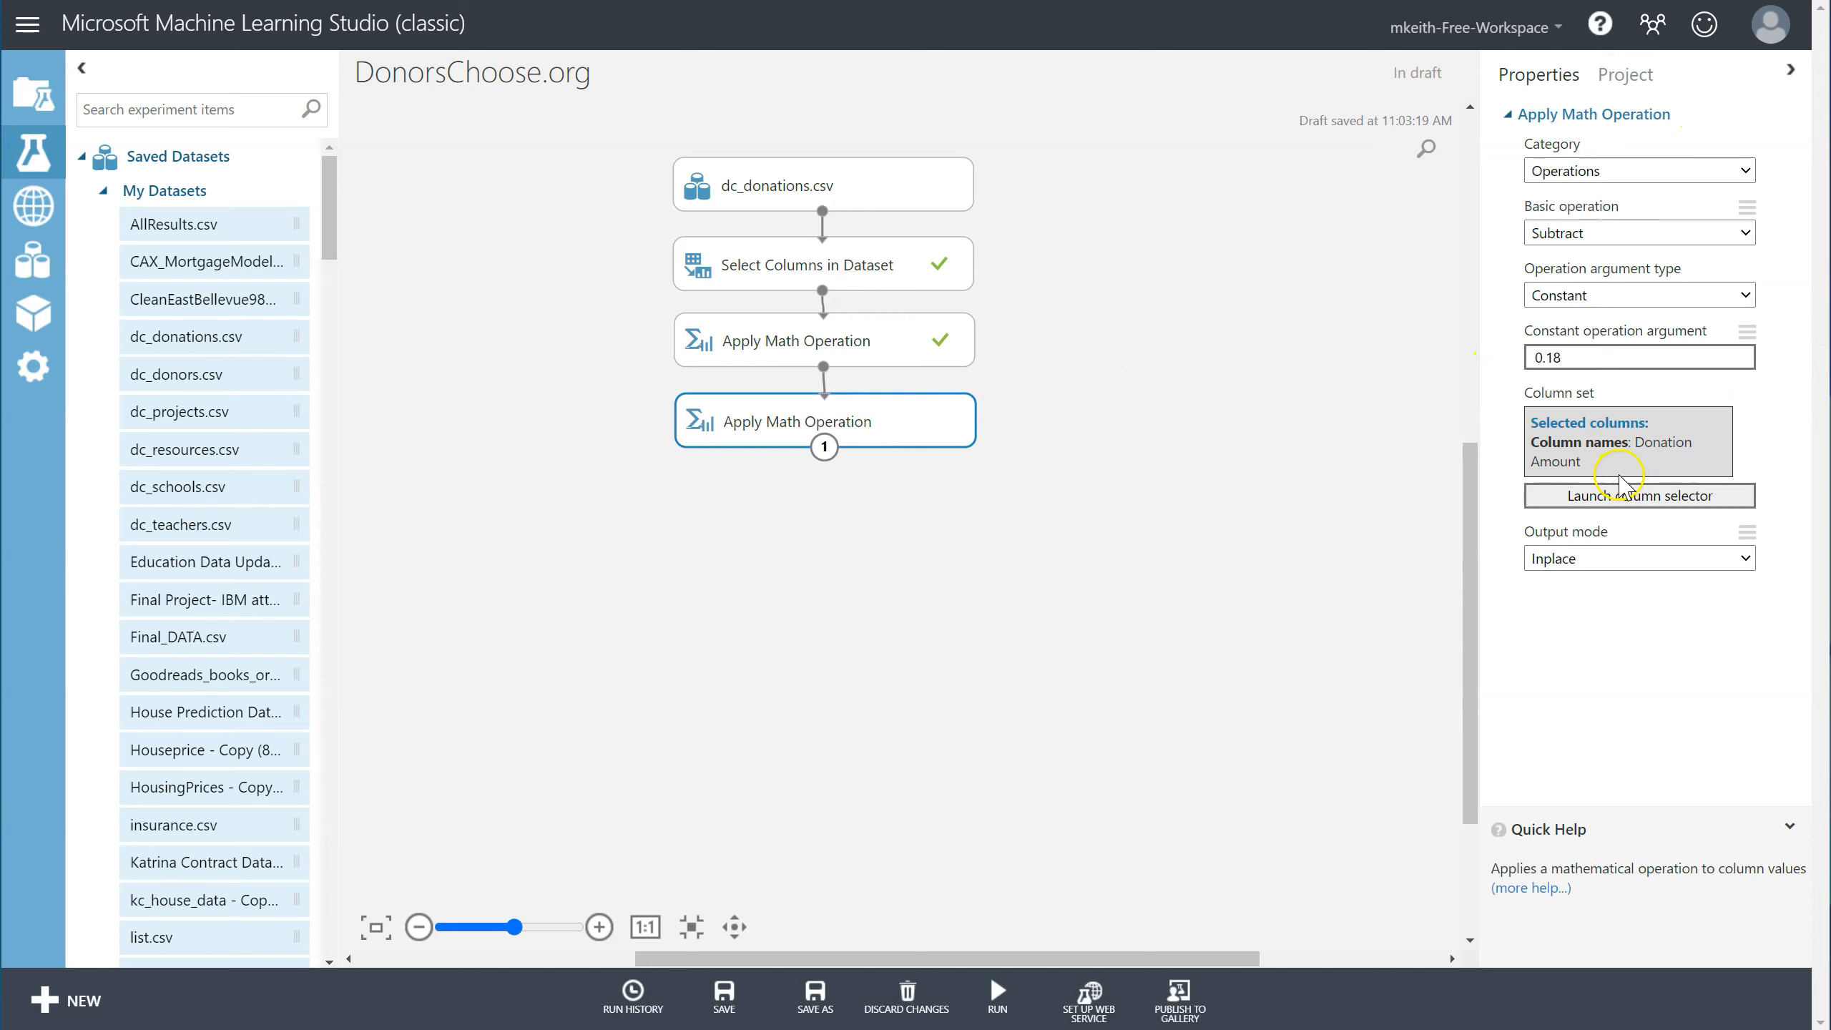
left_click_drag(1606, 359, 1508, 361)
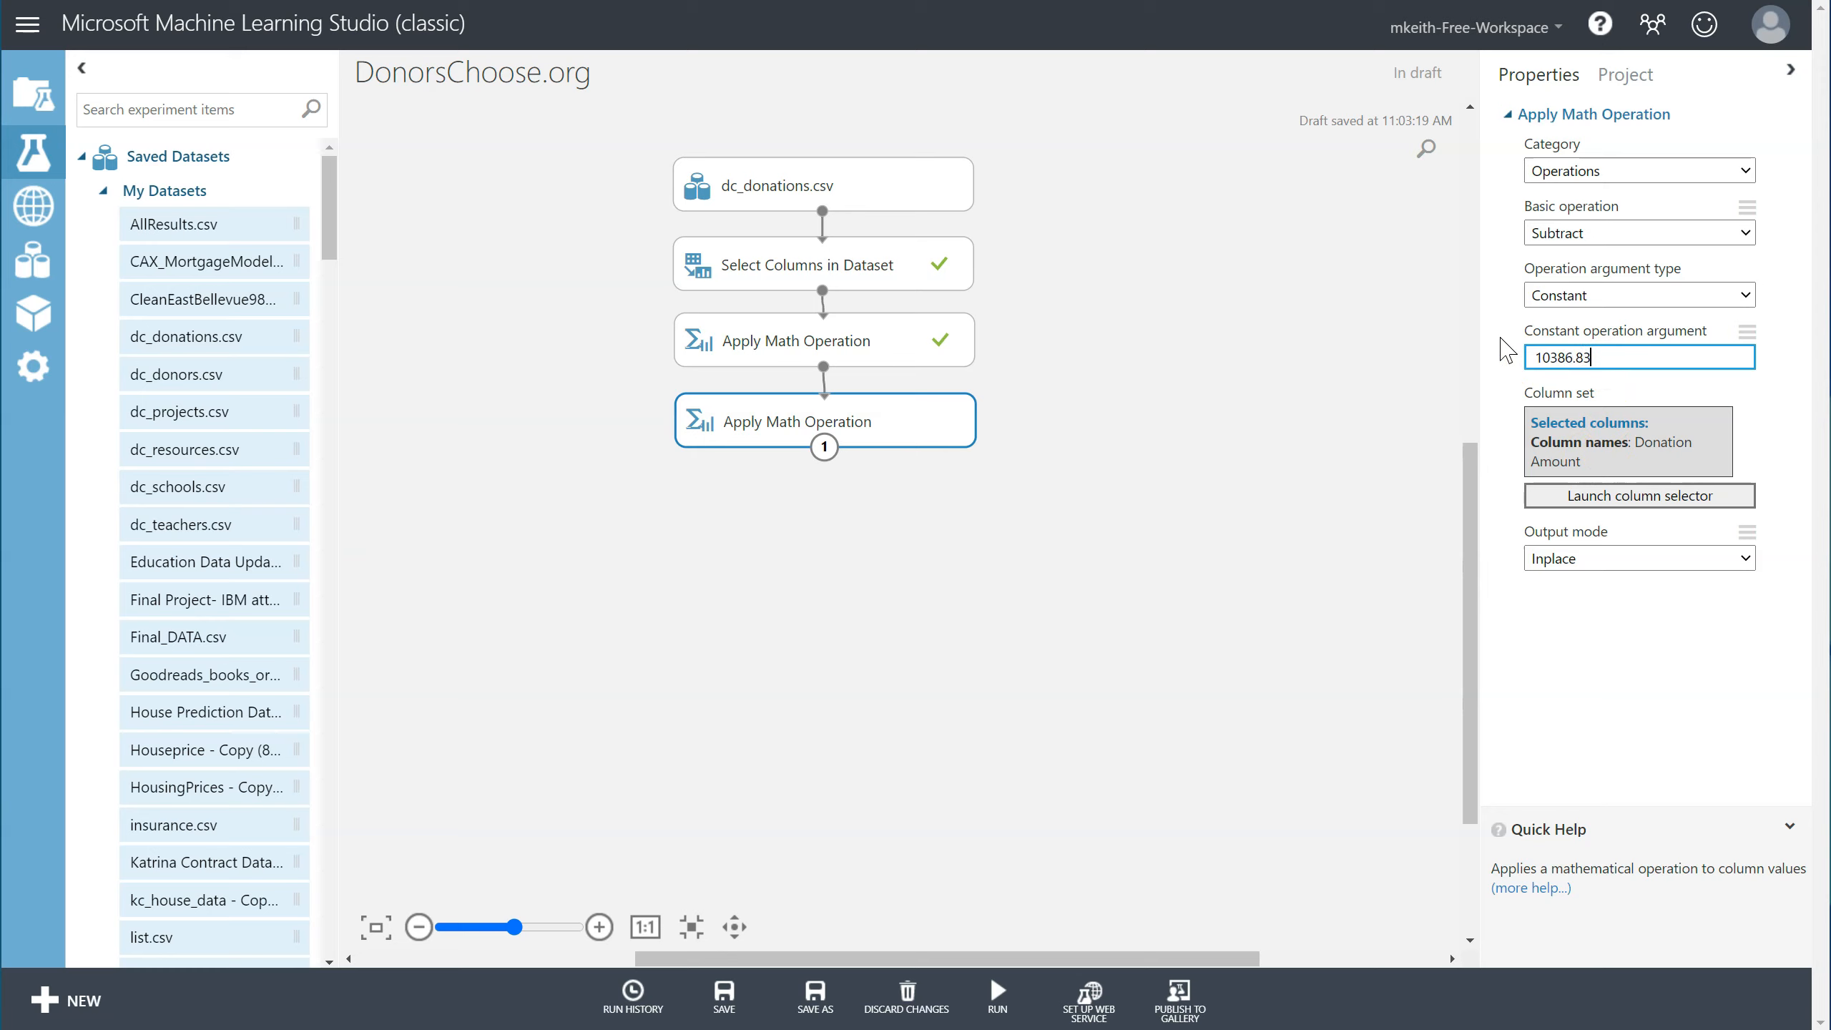
left_click(1635, 232)
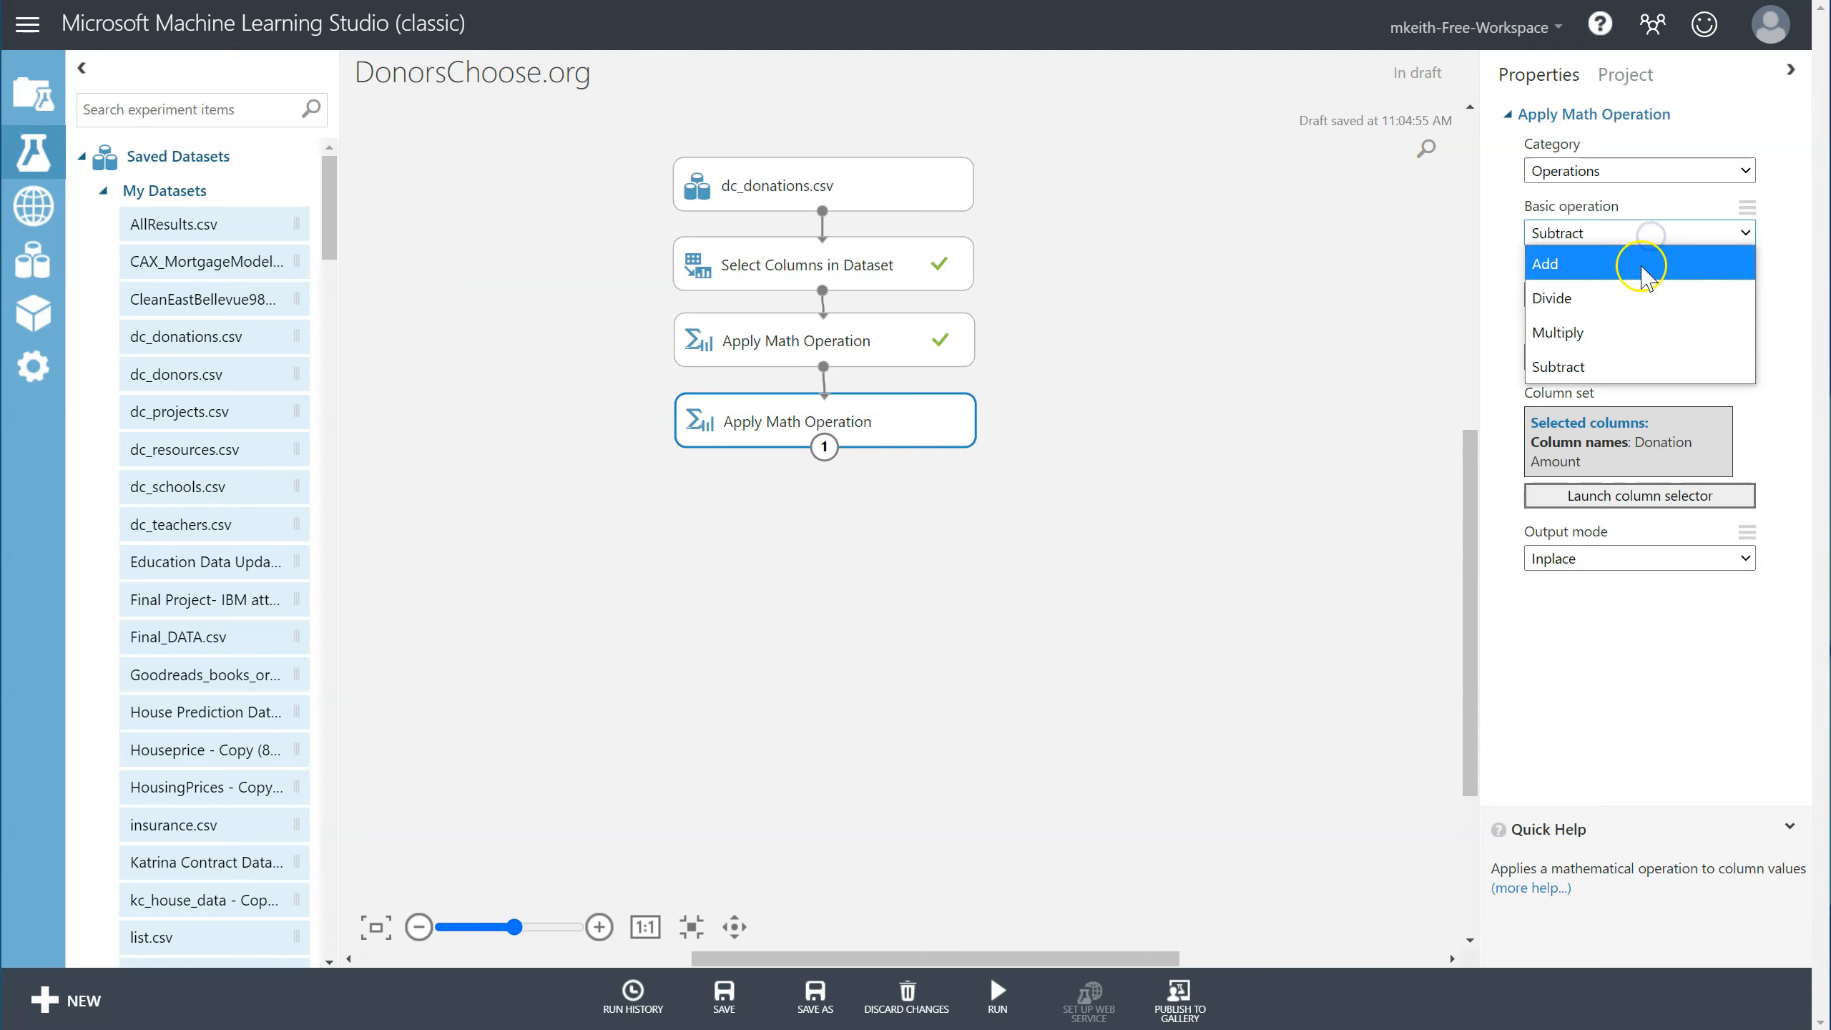
left_click(1636, 298)
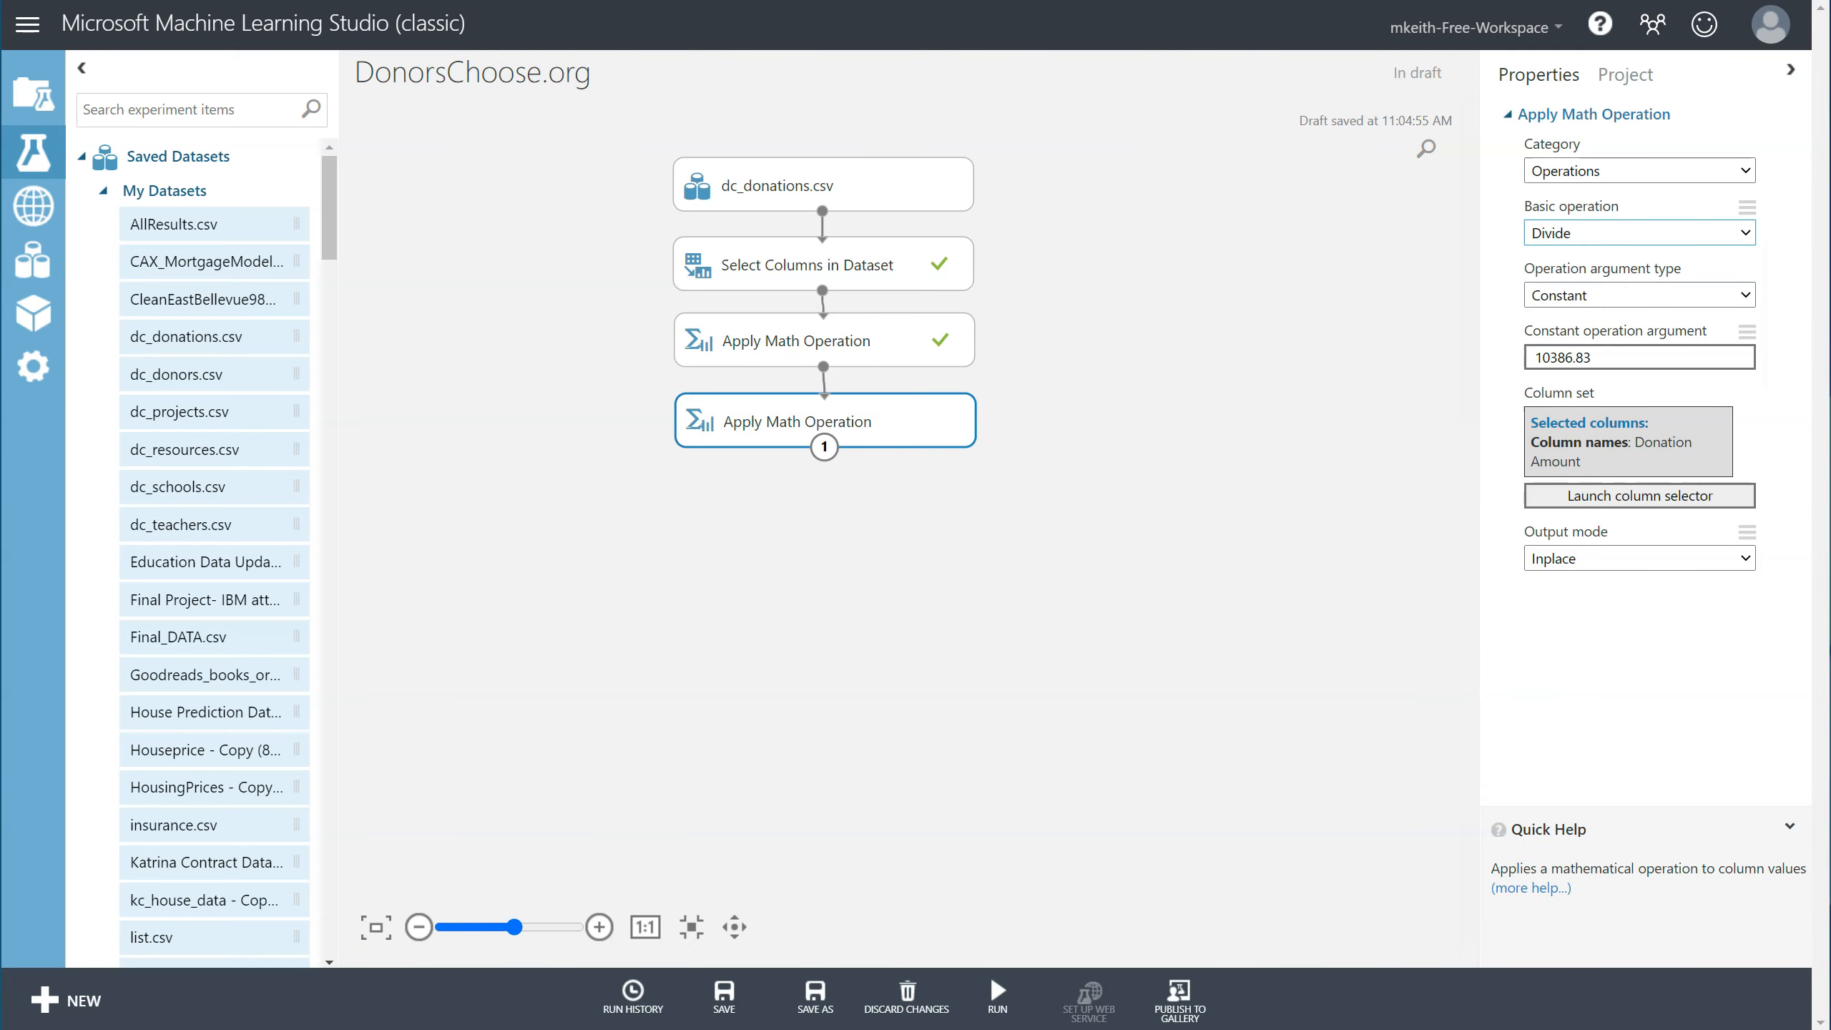
left_click(996, 994)
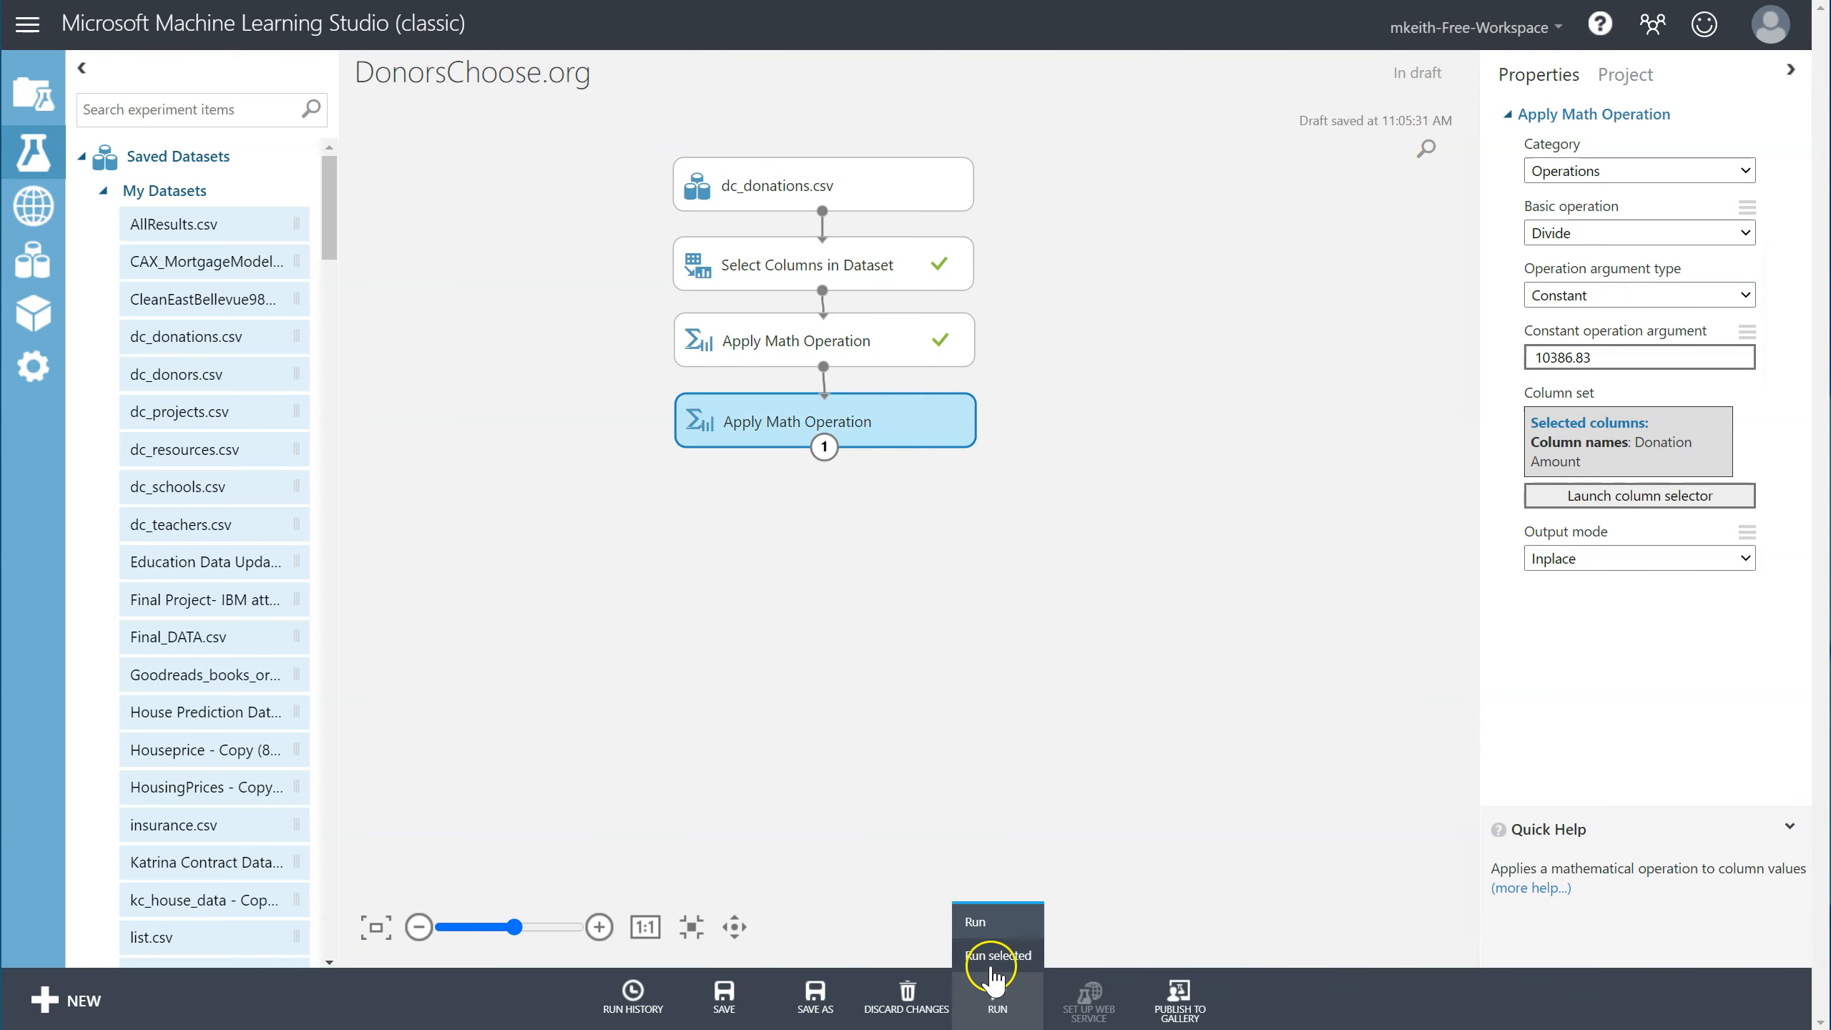
left_click(997, 955)
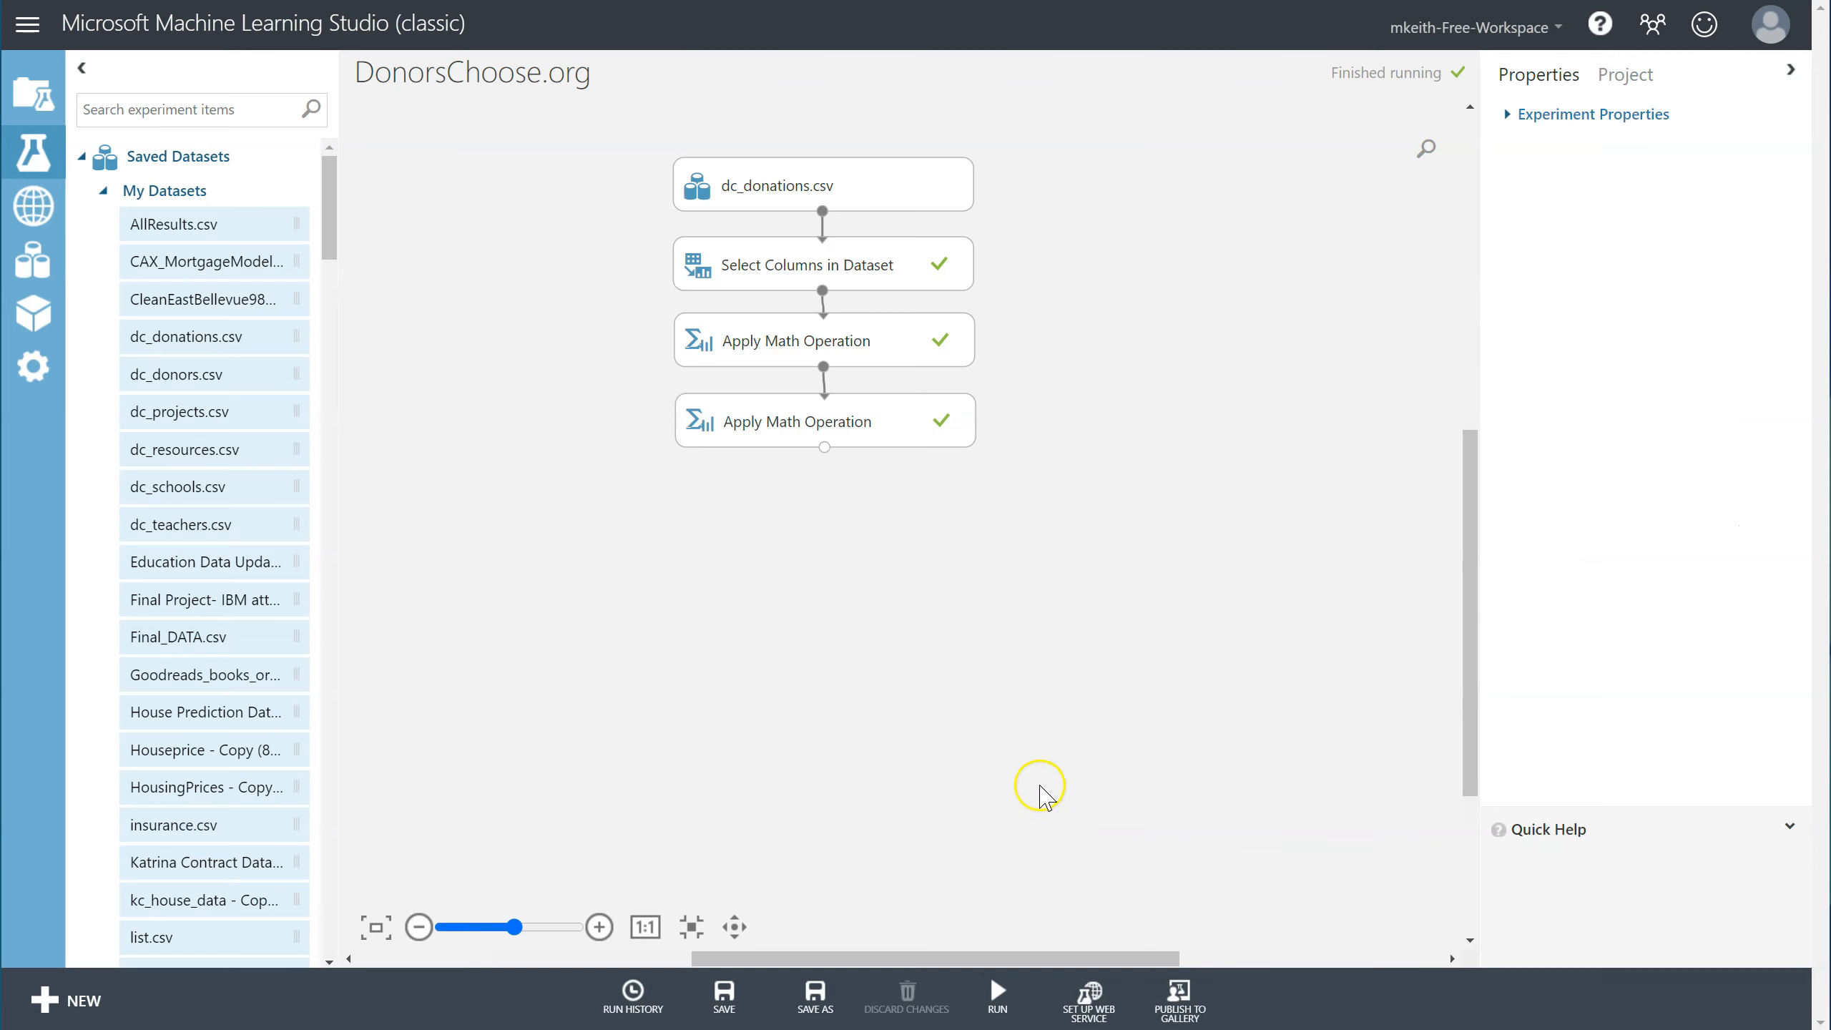
Visualize the second Apply Math Operation's results dataset, examine the minimum and maximum of Donation Amount, and close the view.
right_click(894, 431)
mouse_move(994, 611)
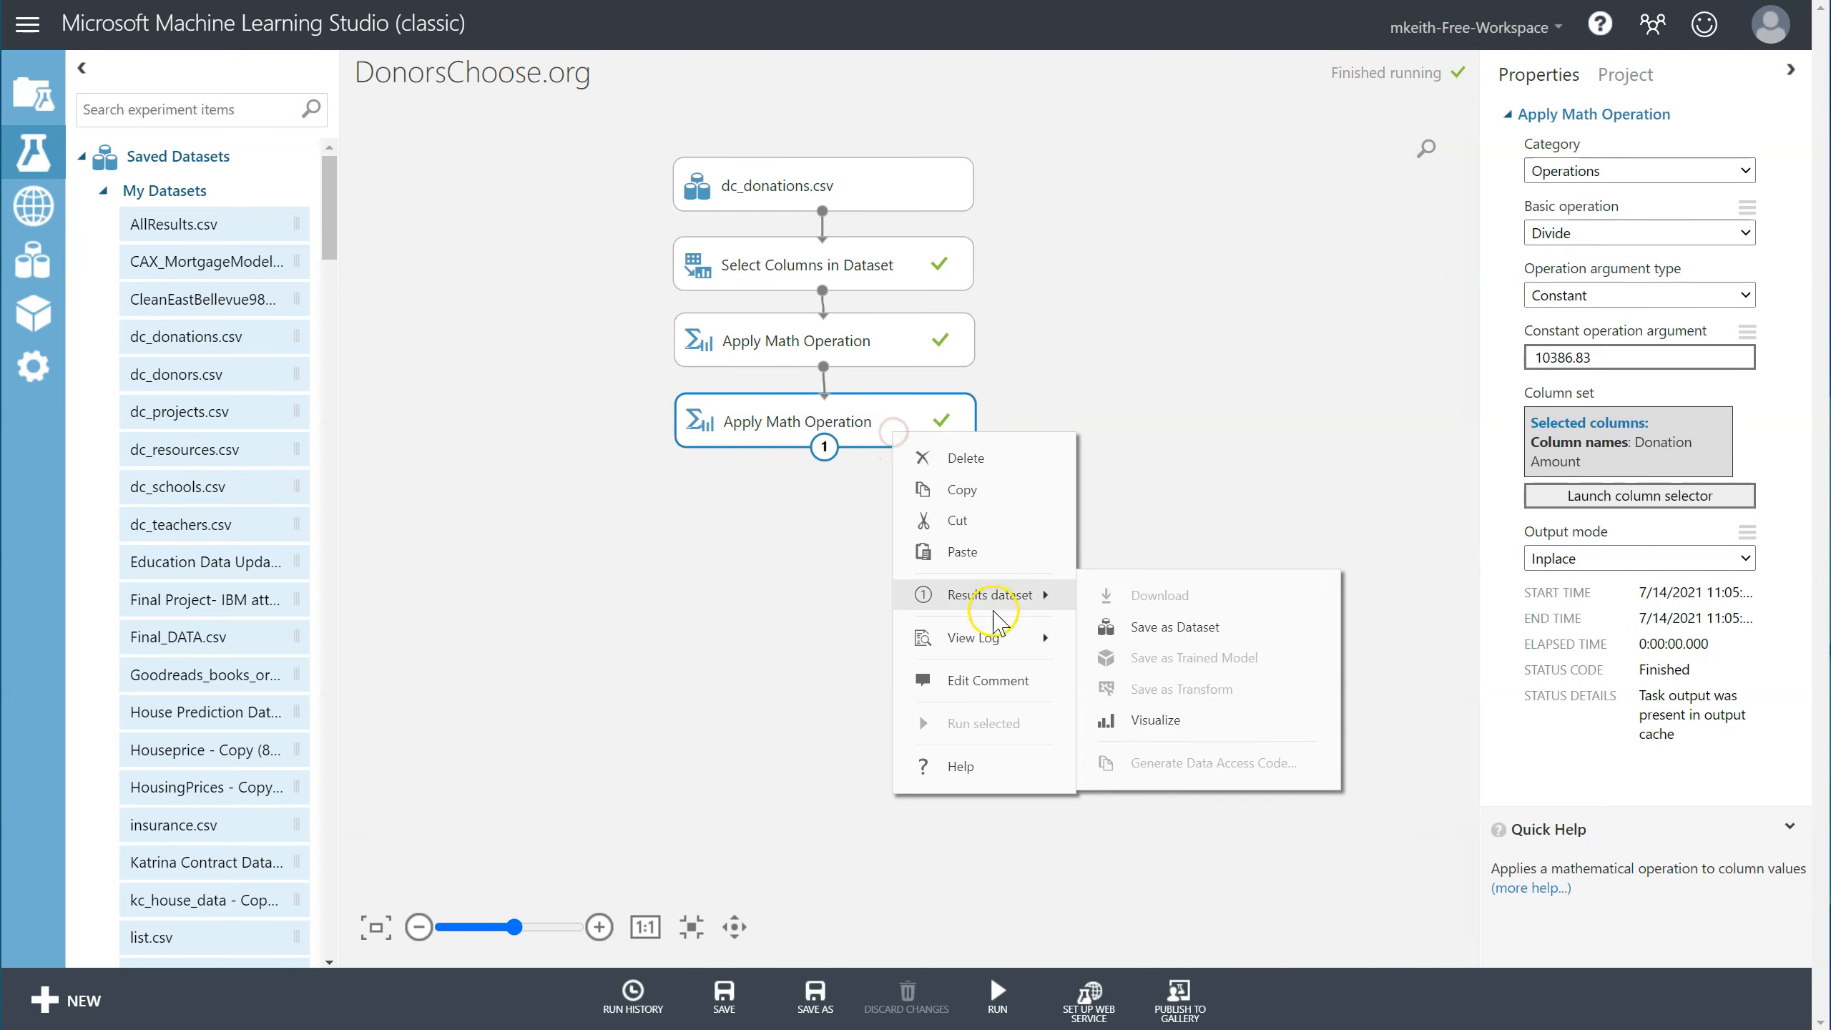
left_click(1185, 719)
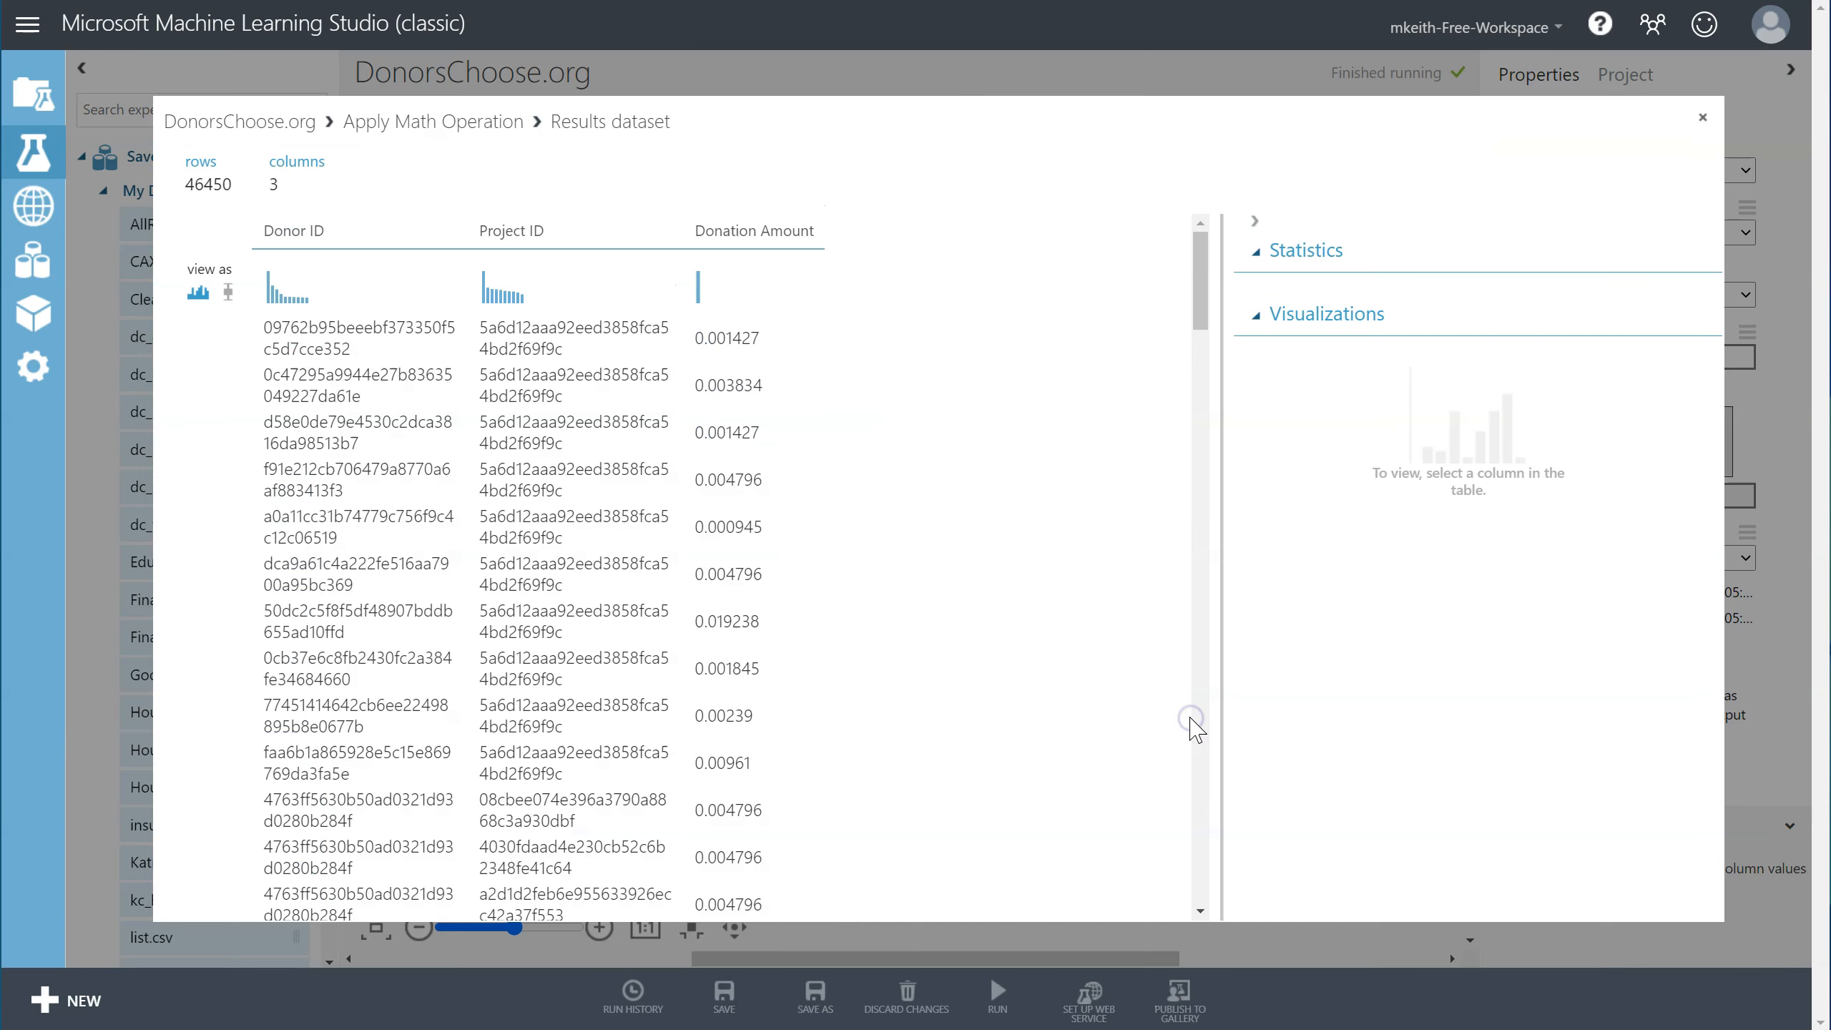
left_click(762, 333)
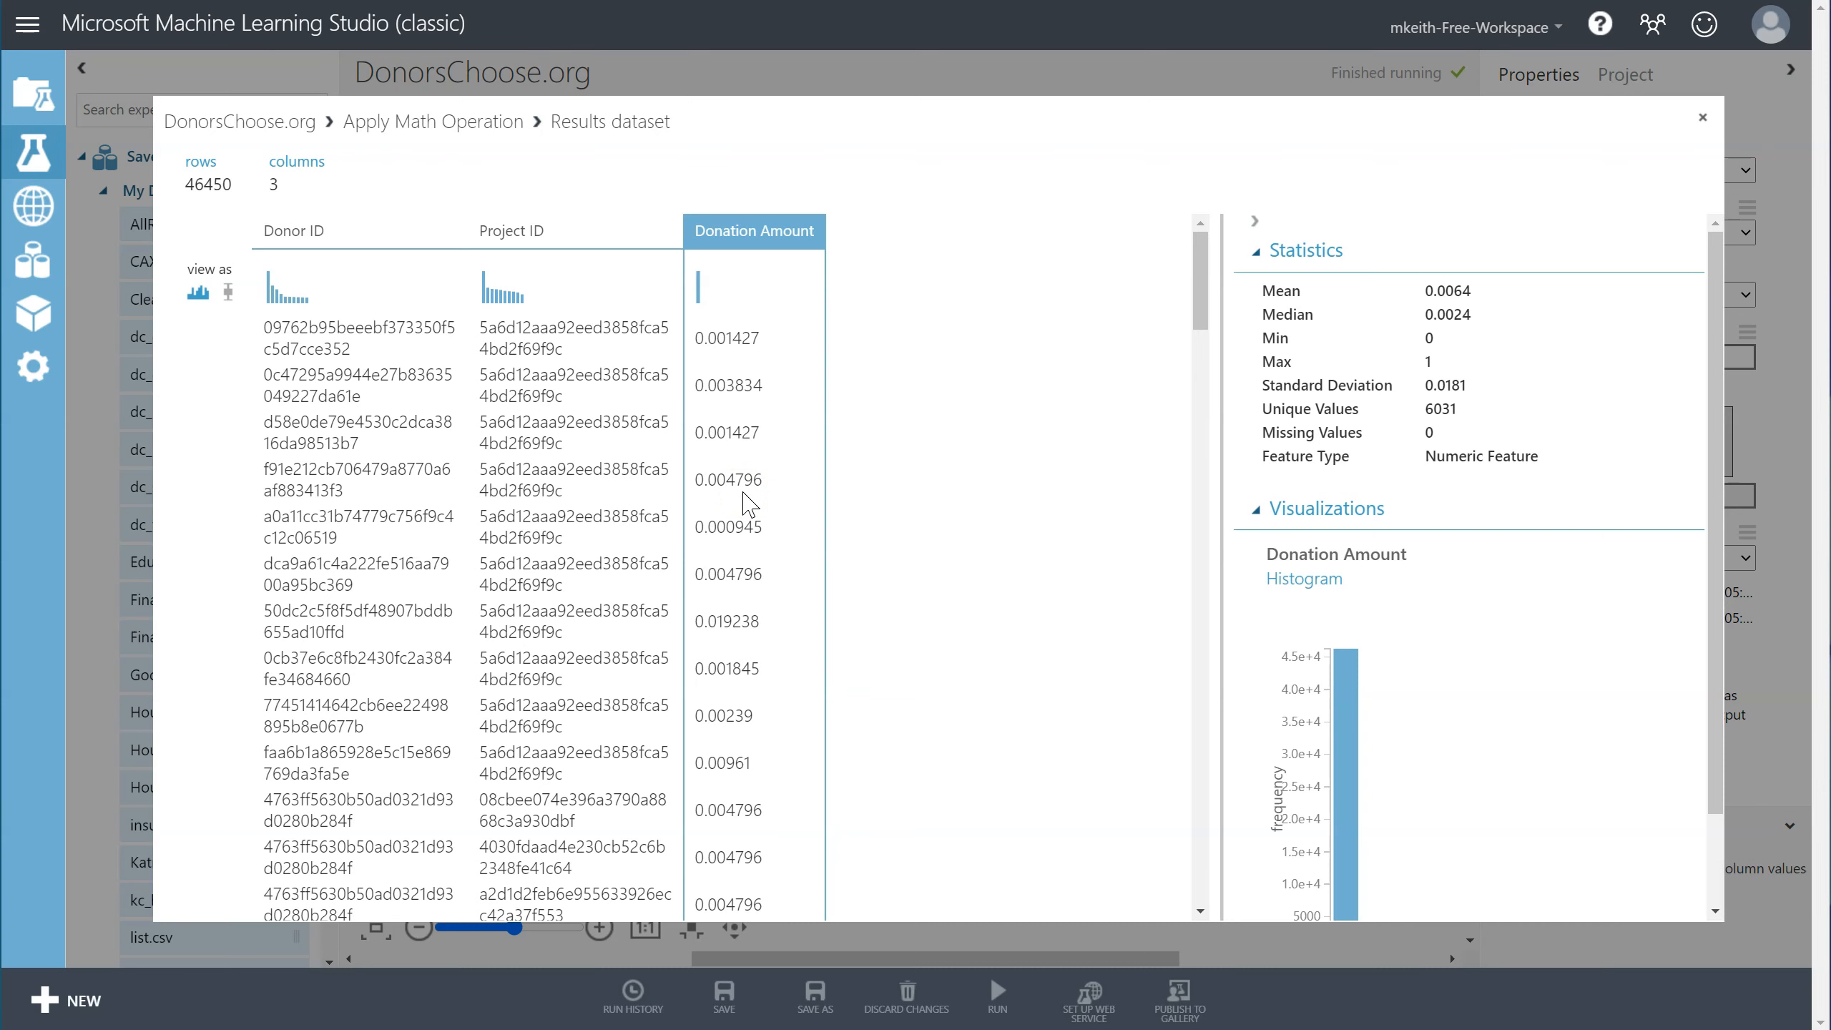
left_click(1704, 116)
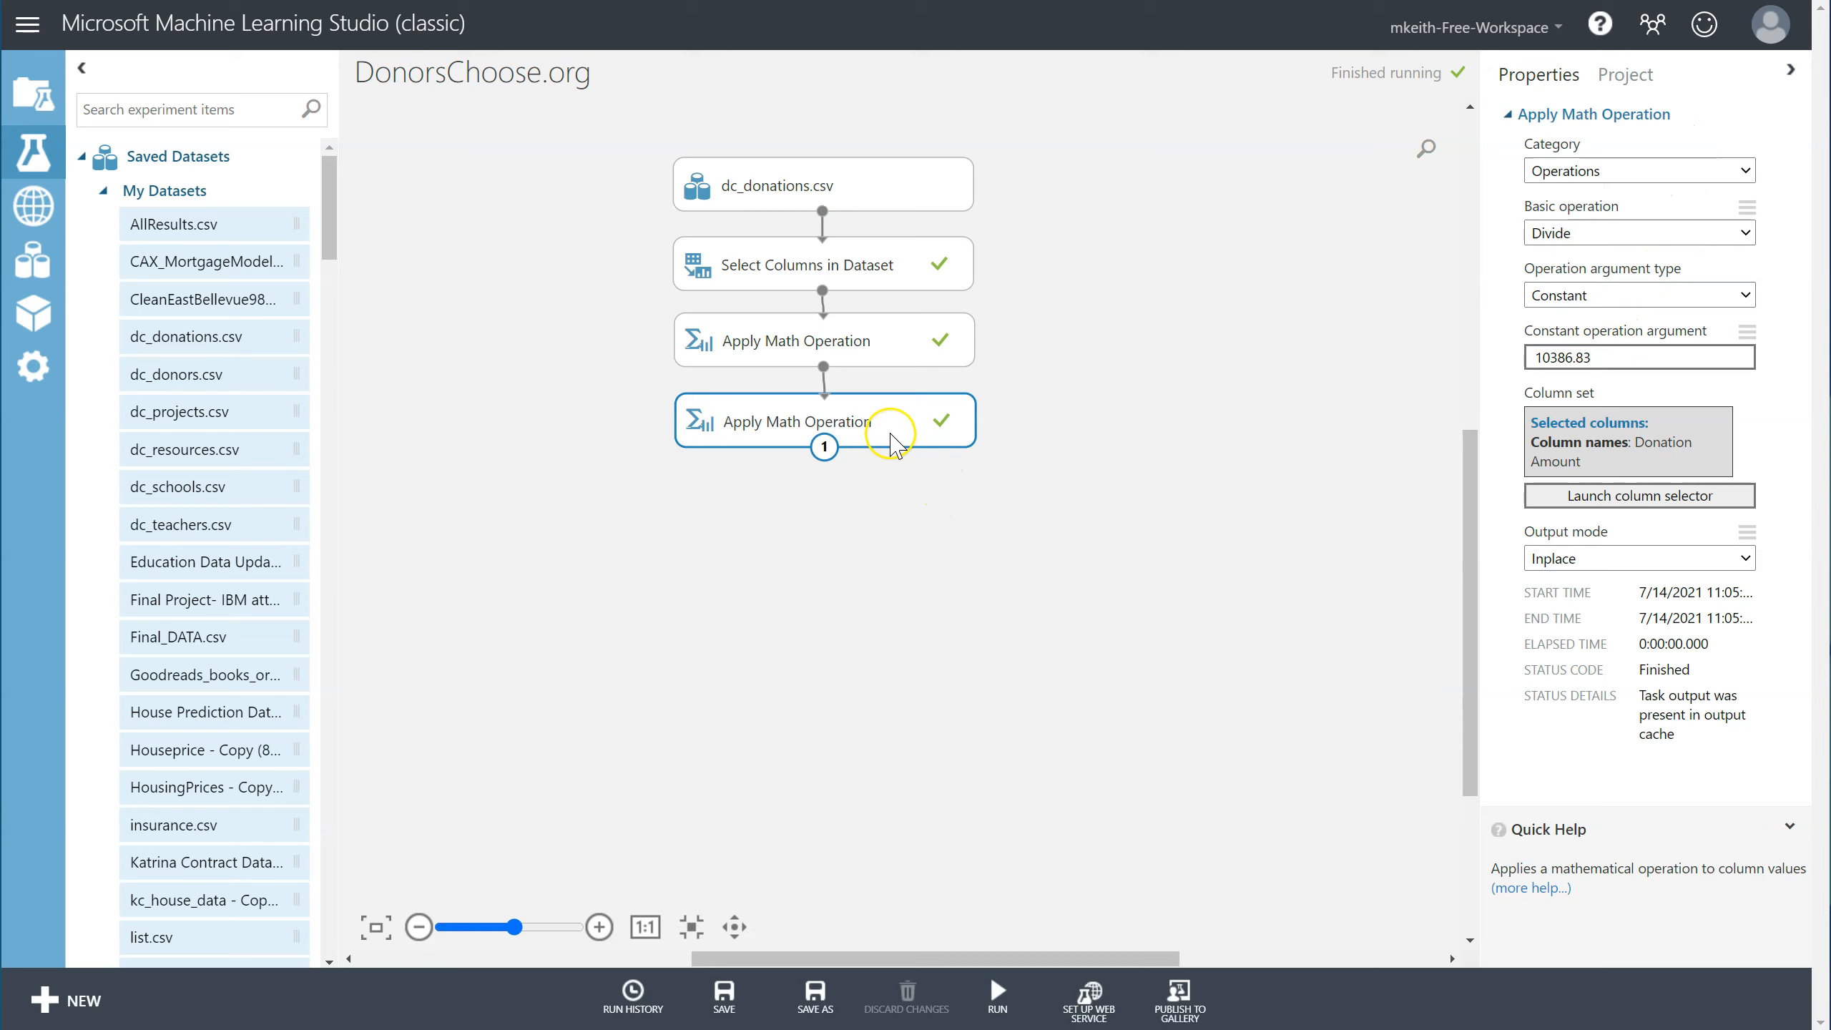
Duplicate the dividing Apply Math Operation module and place the copy connected below it.
key("ctrl+c")
key("ctrl+v")
left_click_drag(895, 442, 836, 479)
Set the third Apply Math Operation module to multiply by a constant of 100.
left_click(1607, 234)
left_click(1599, 333)
left_click_drag(1606, 353, 1536, 358)
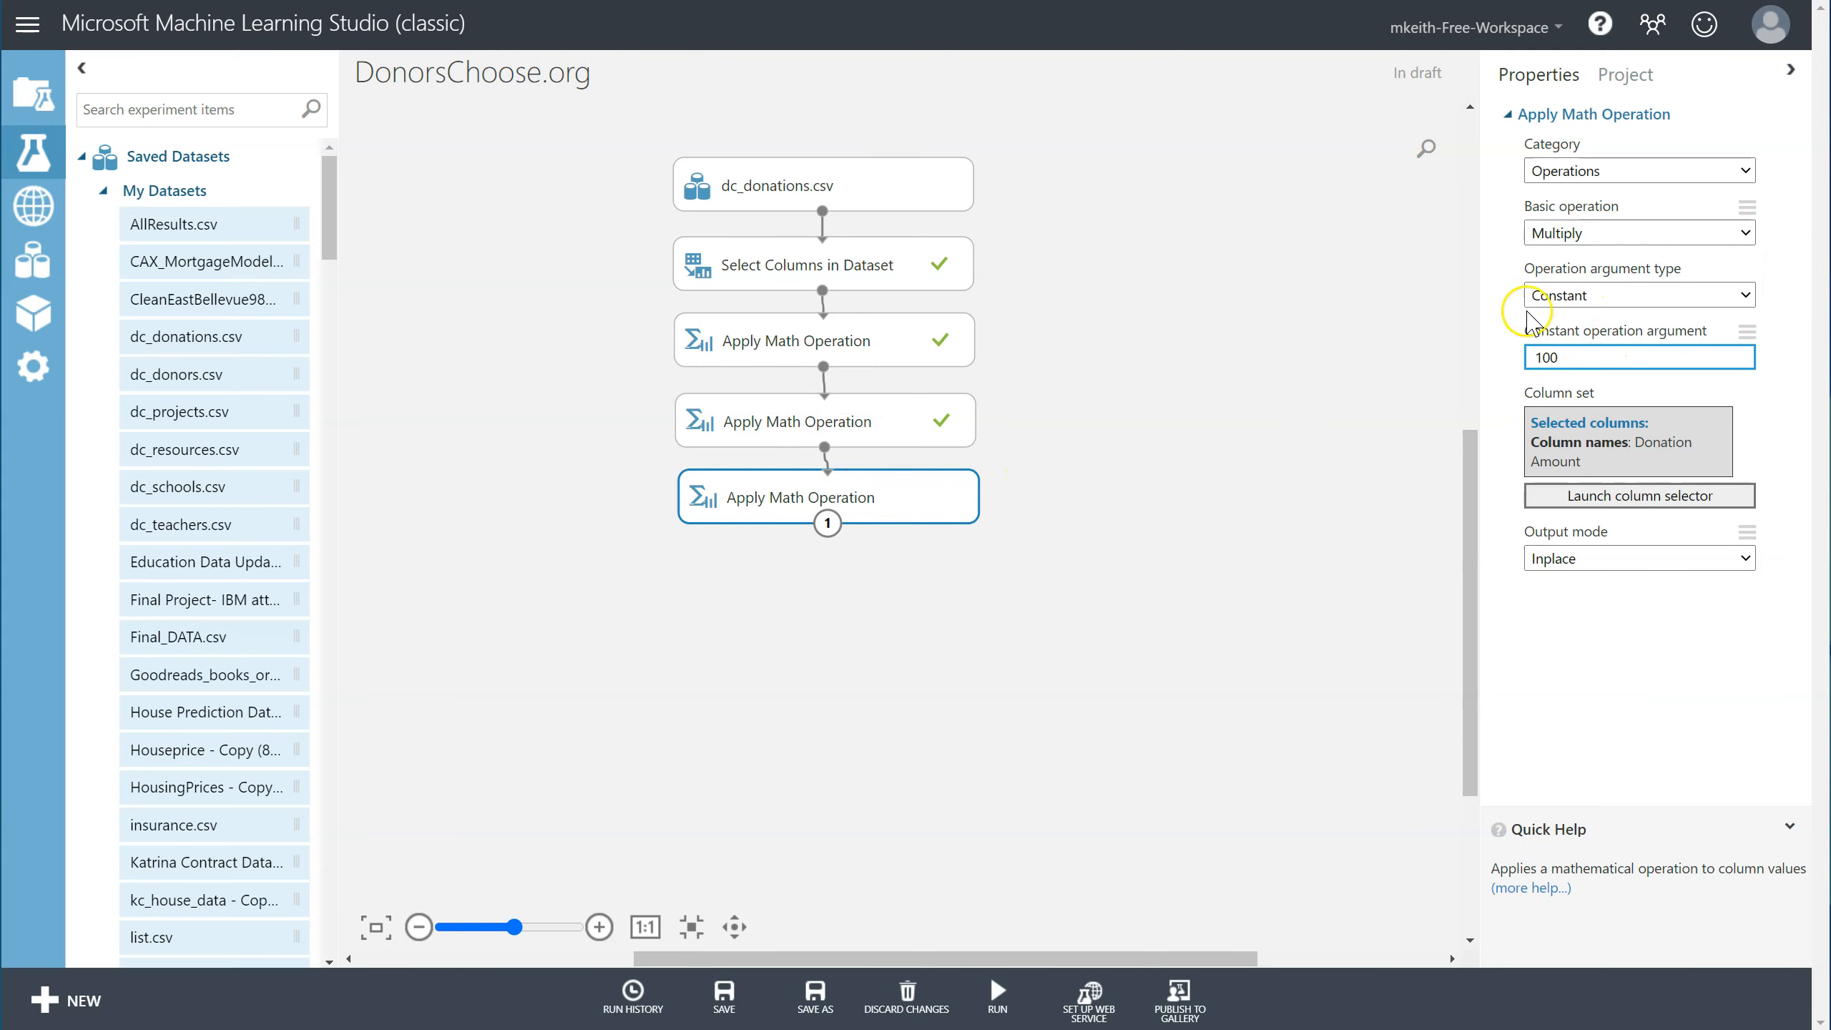
Align the multiplying Apply Math Operation module beneath the chain and run the experiment.
left_click_drag(924, 511, 919, 513)
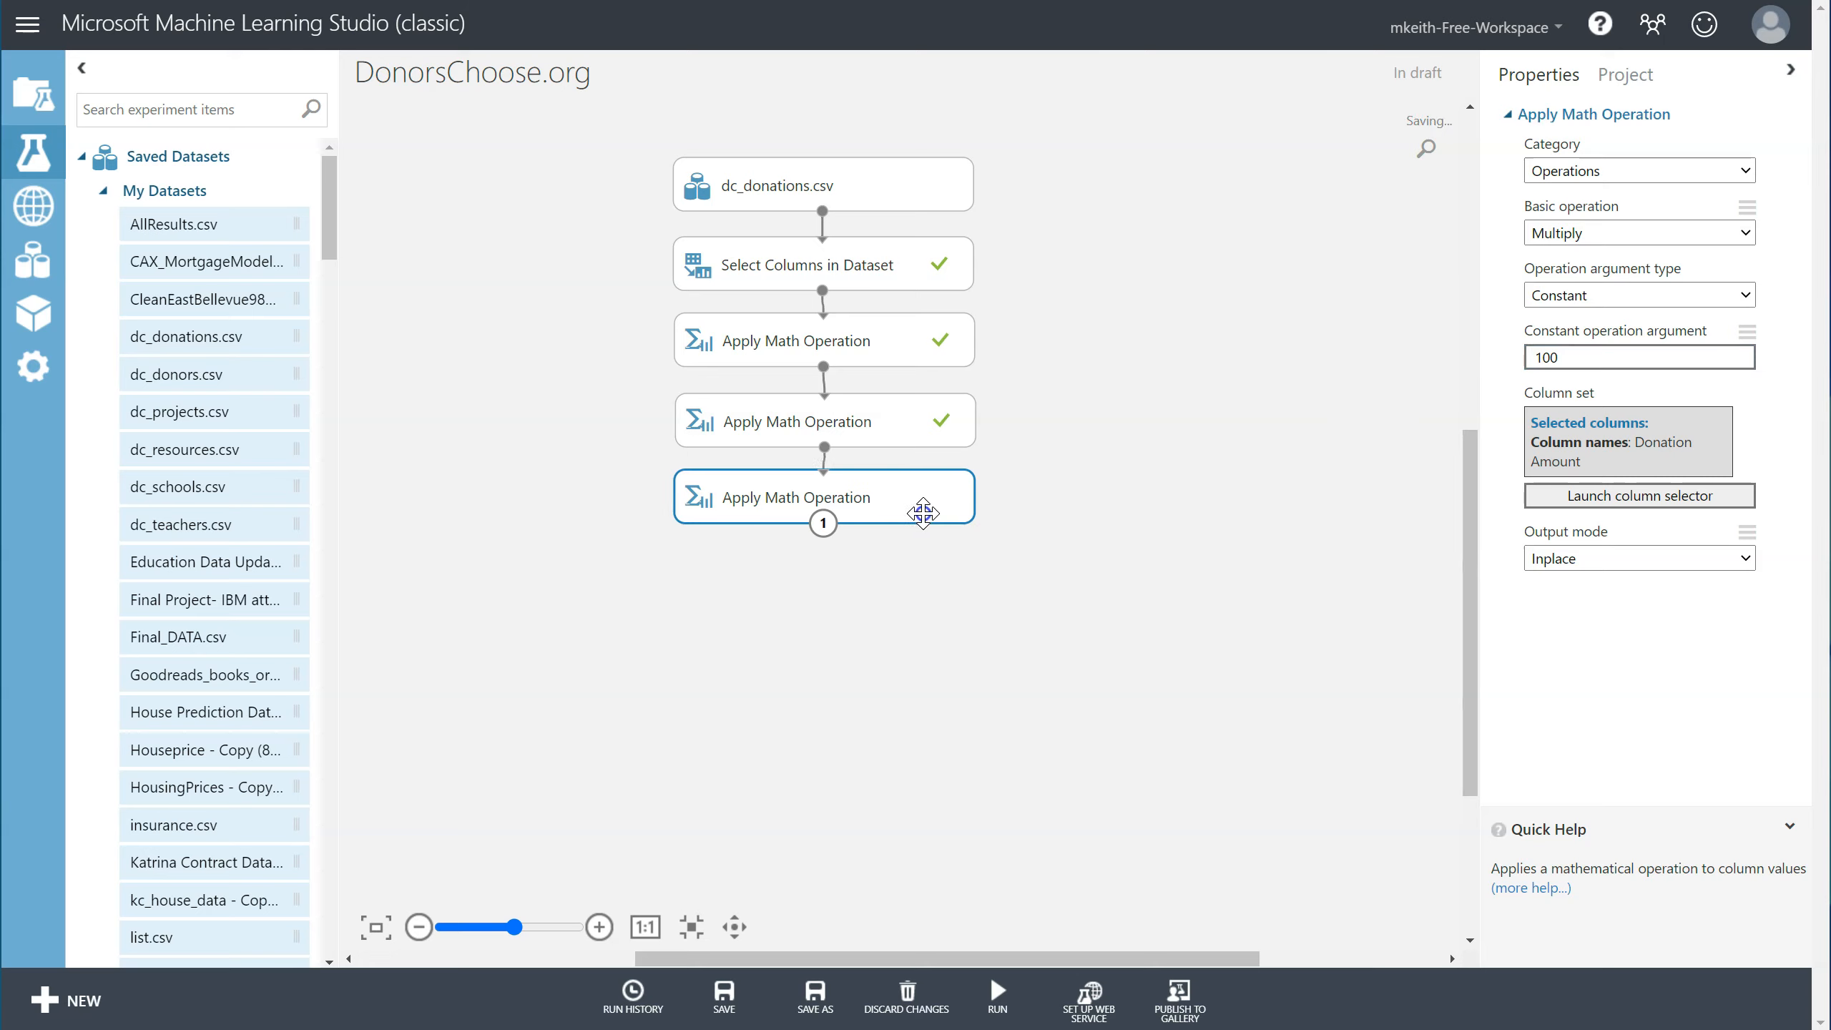
mouse_move(997, 994)
left_click(1012, 949)
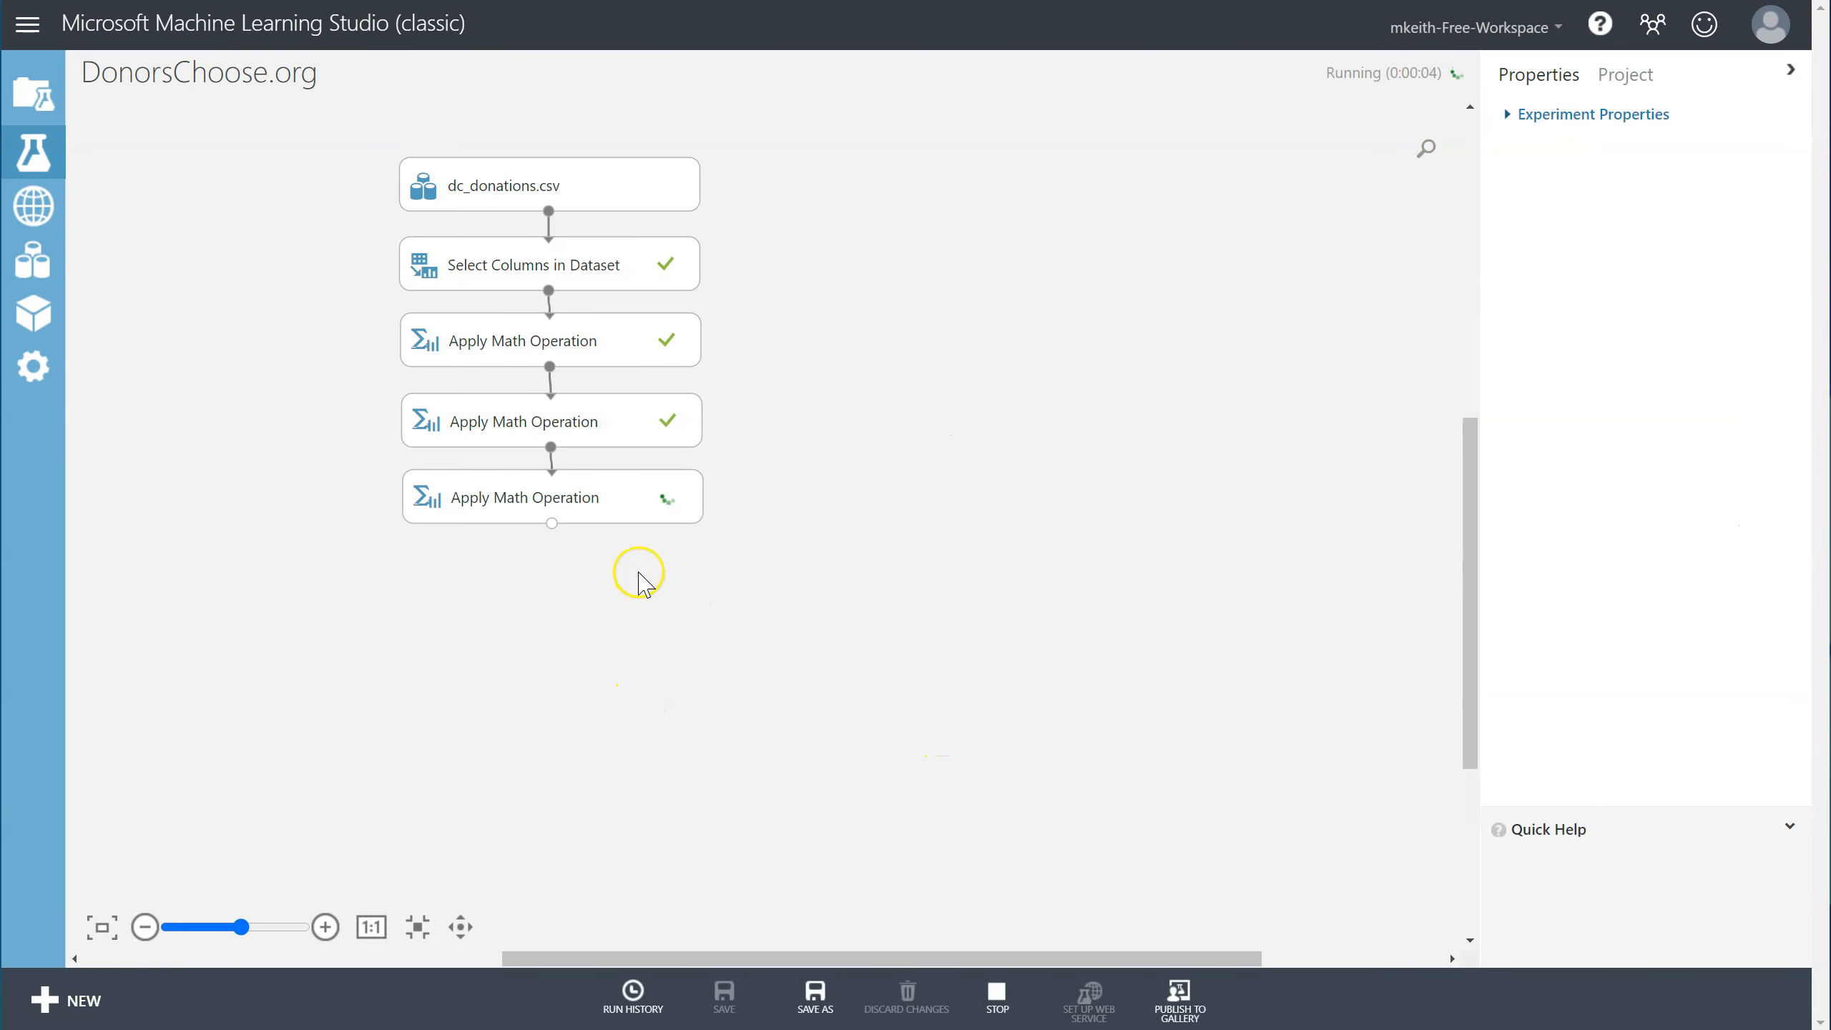
Visualize the multiplying module's results dataset, examine the rescaled Donation Amount values across the rows, and close the view.
right_click(630, 517)
mouse_move(767, 675)
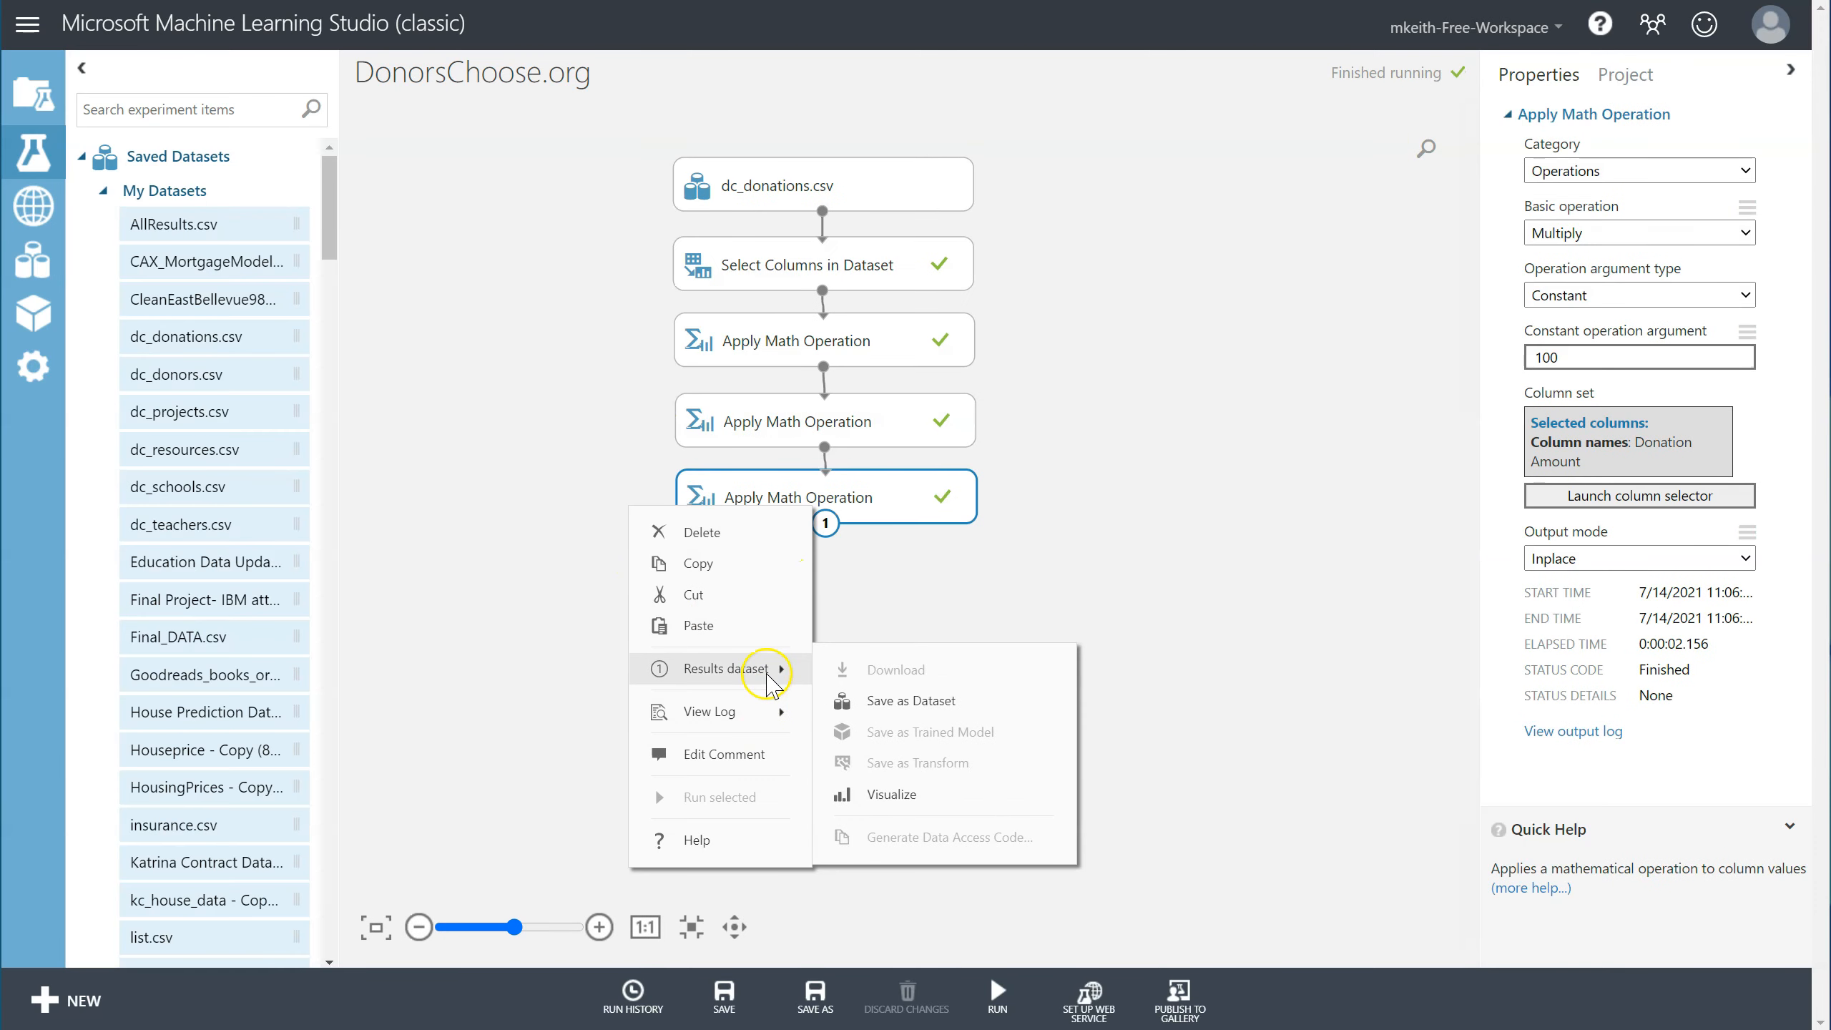
left_click(930, 793)
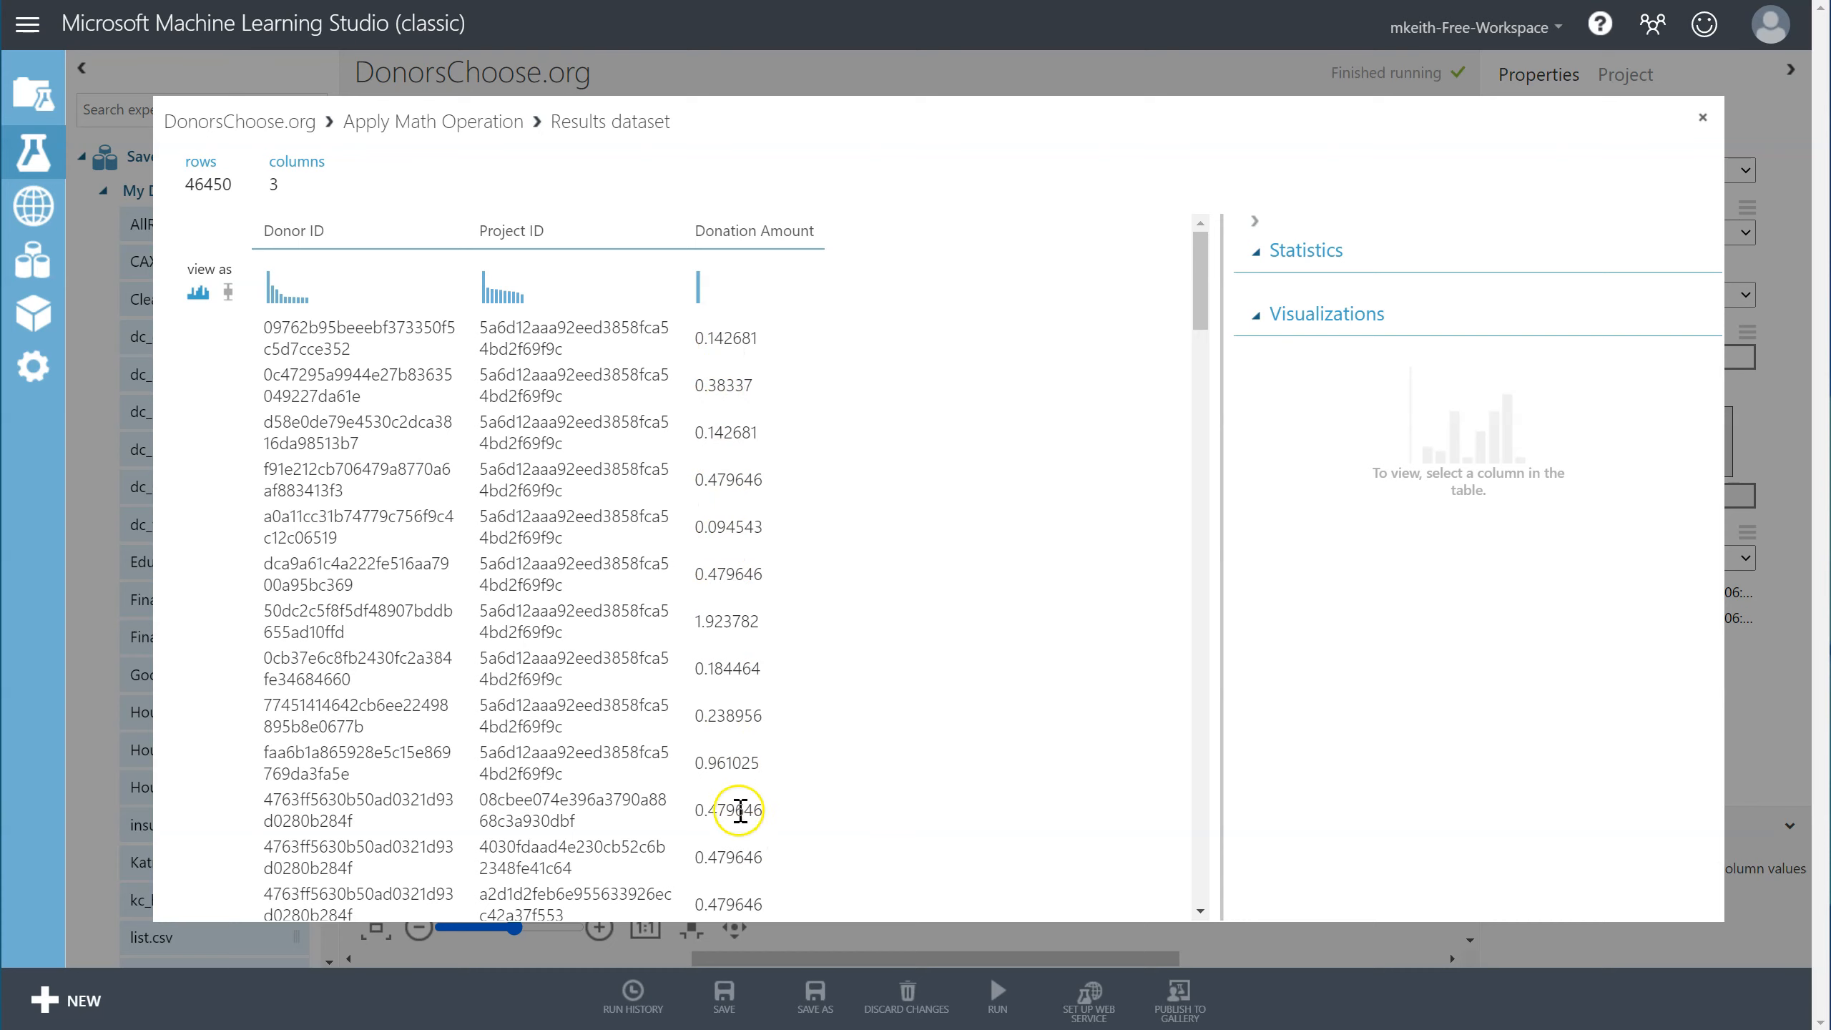
scroll(725, 480, "down", 15)
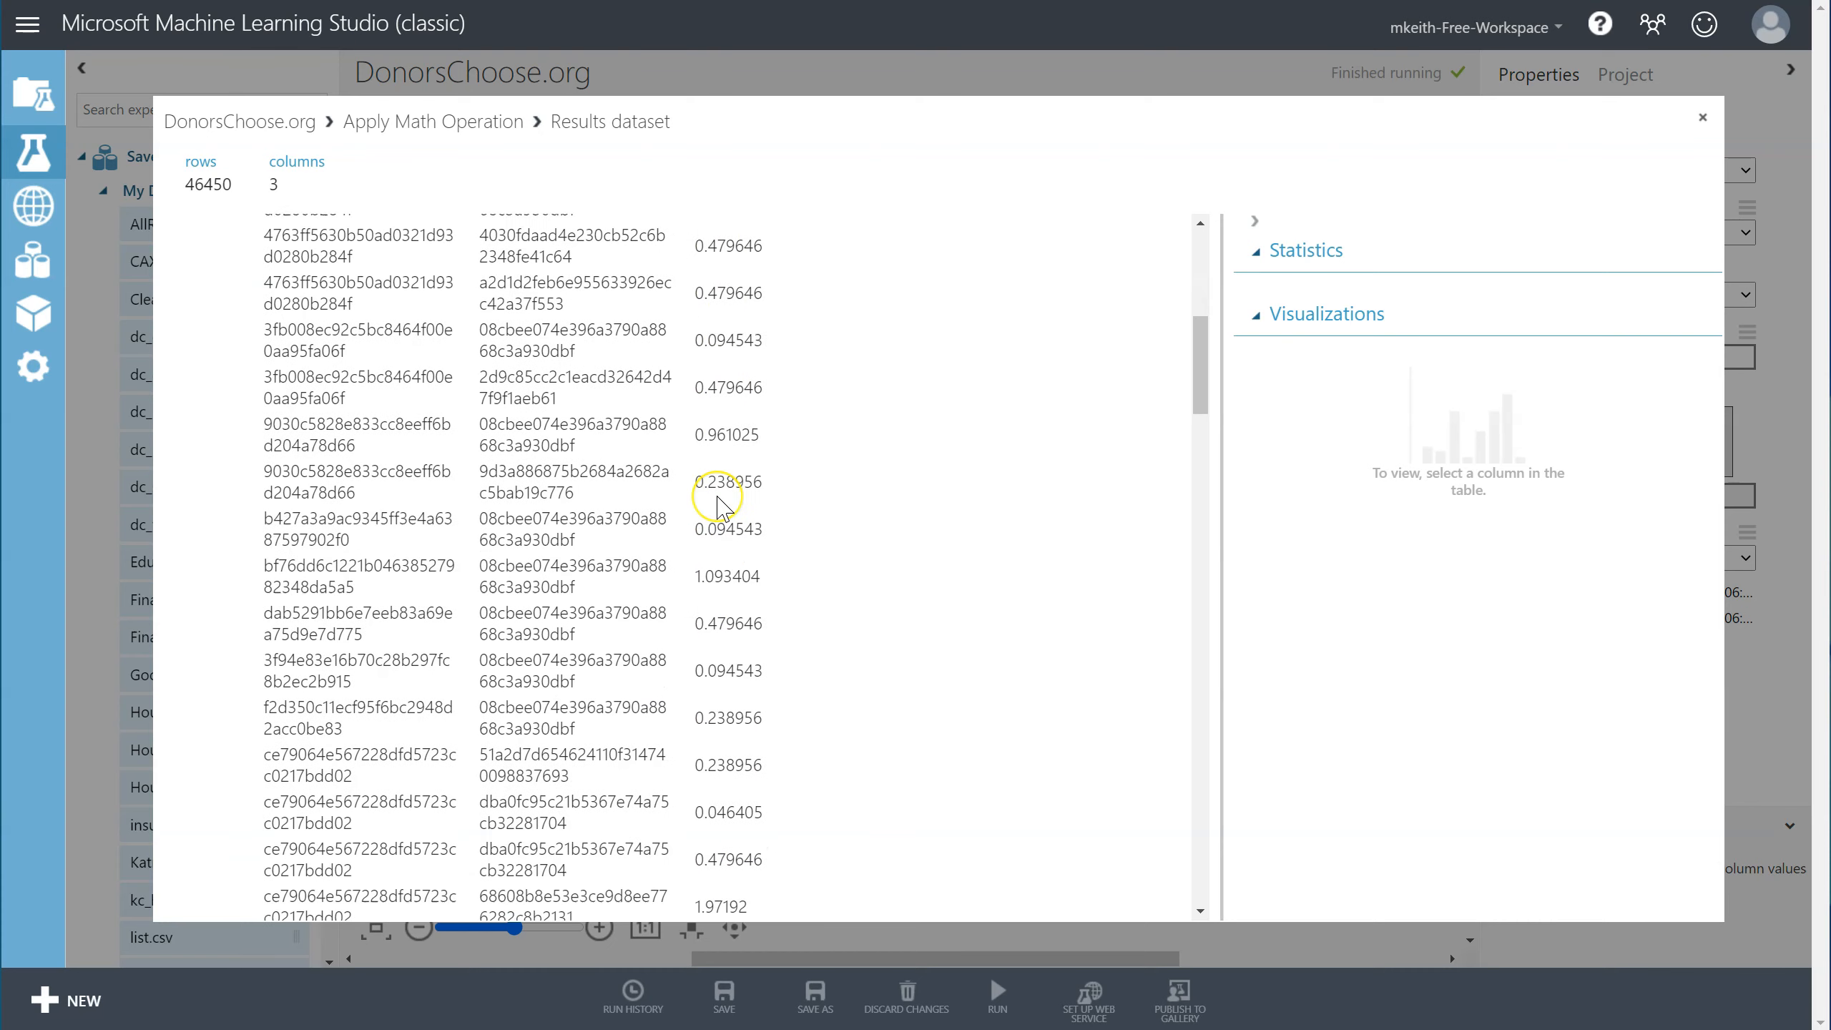
scroll(725, 498, "down", 5)
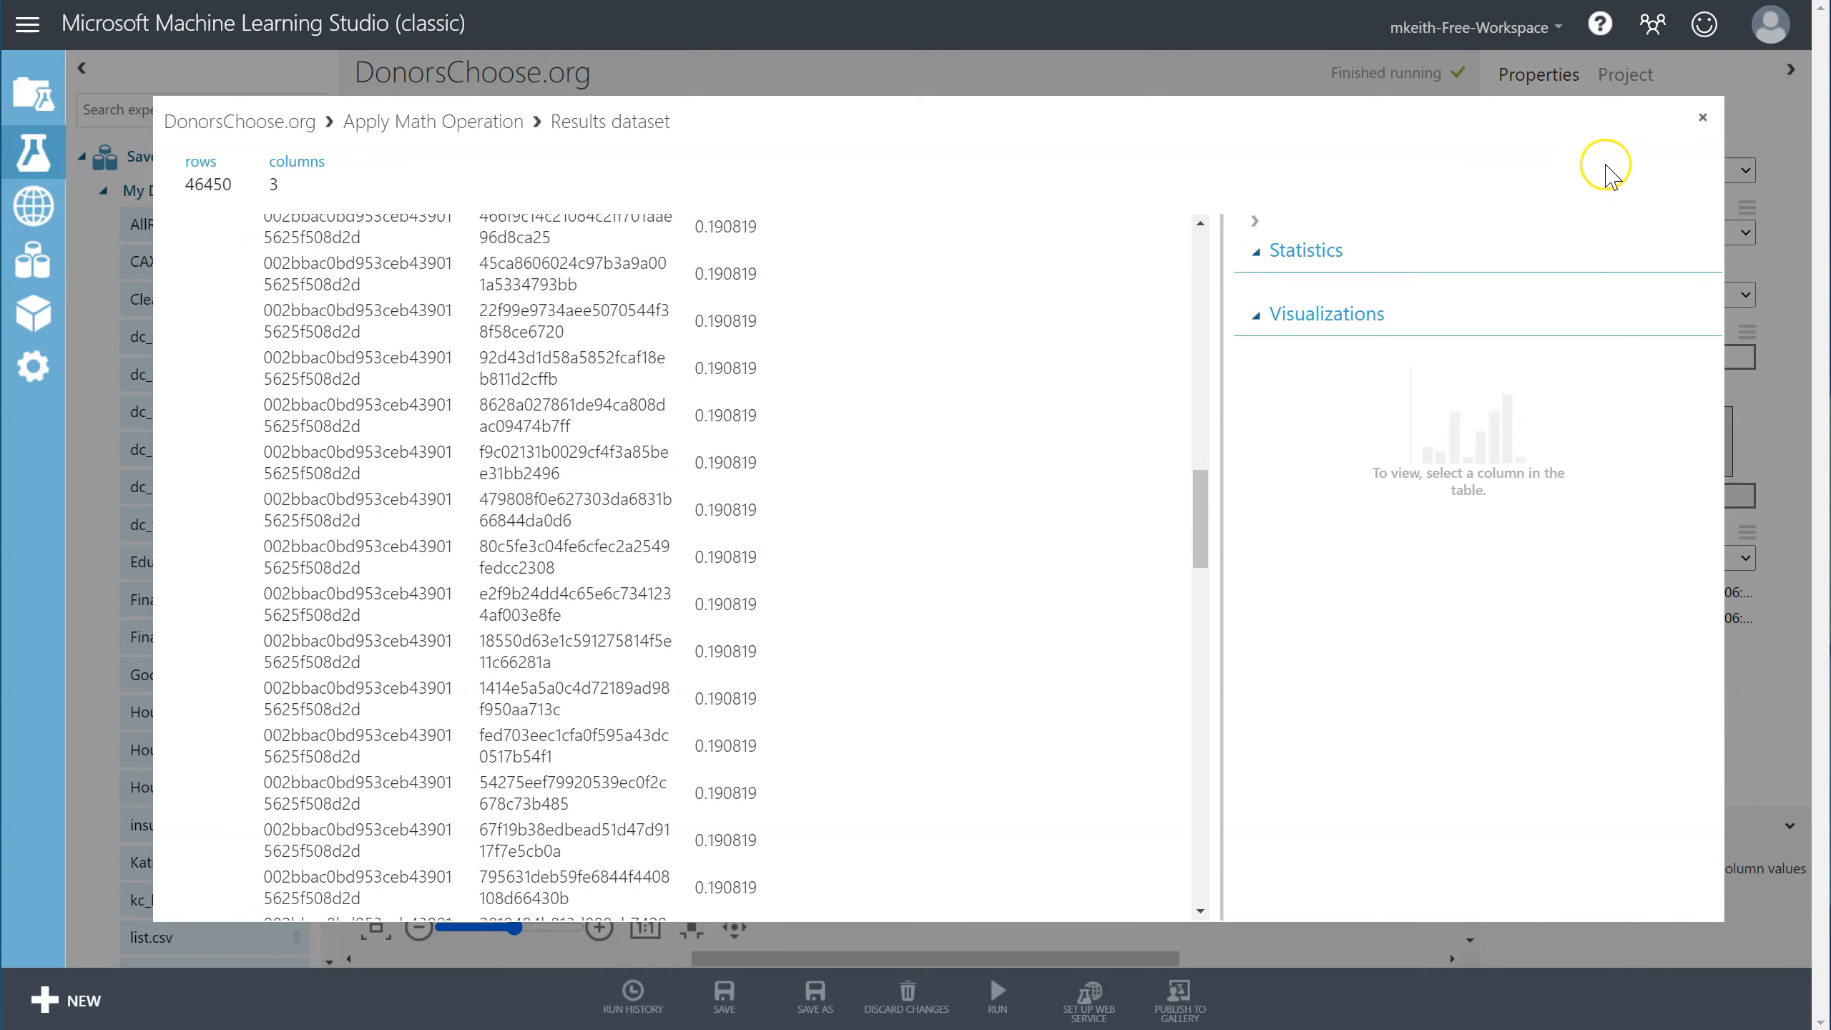
left_click(1704, 119)
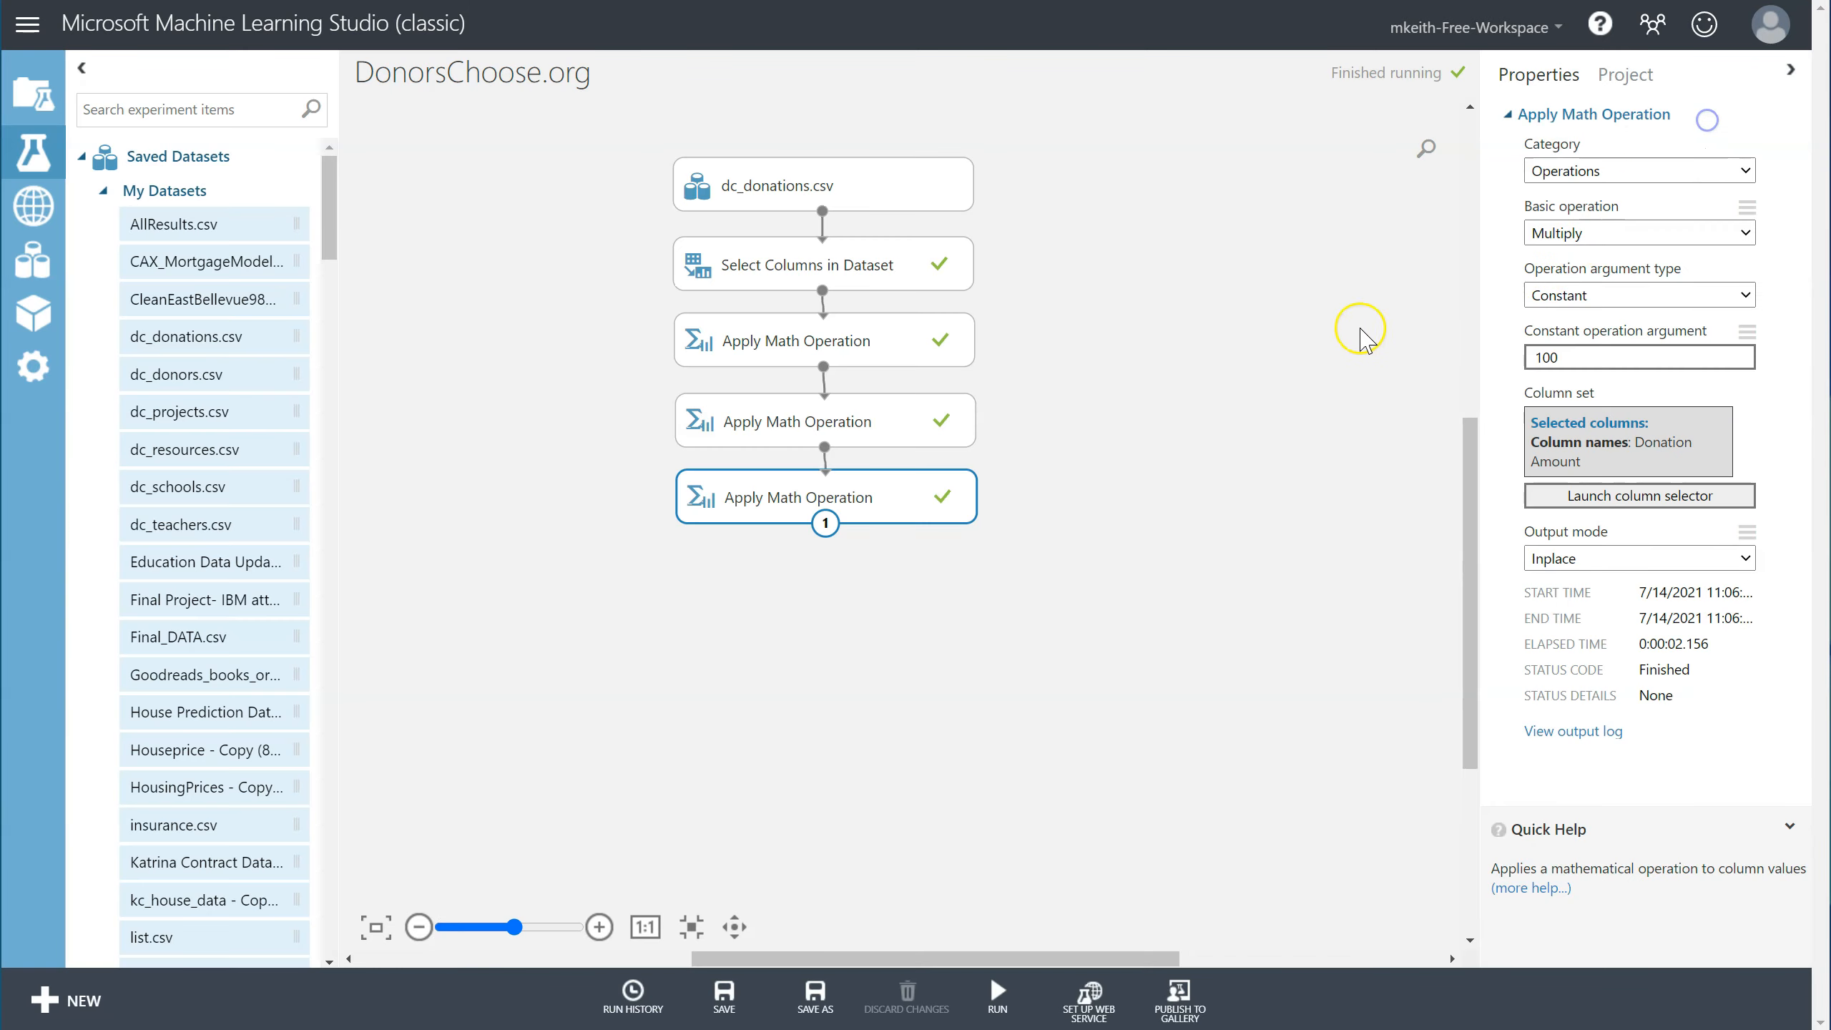
Visualize the Select Columns in Dataset results, examine the statistics and histogram of Donation Amount, and close the view.
left_click(930, 261)
right_click(894, 260)
mouse_move(979, 436)
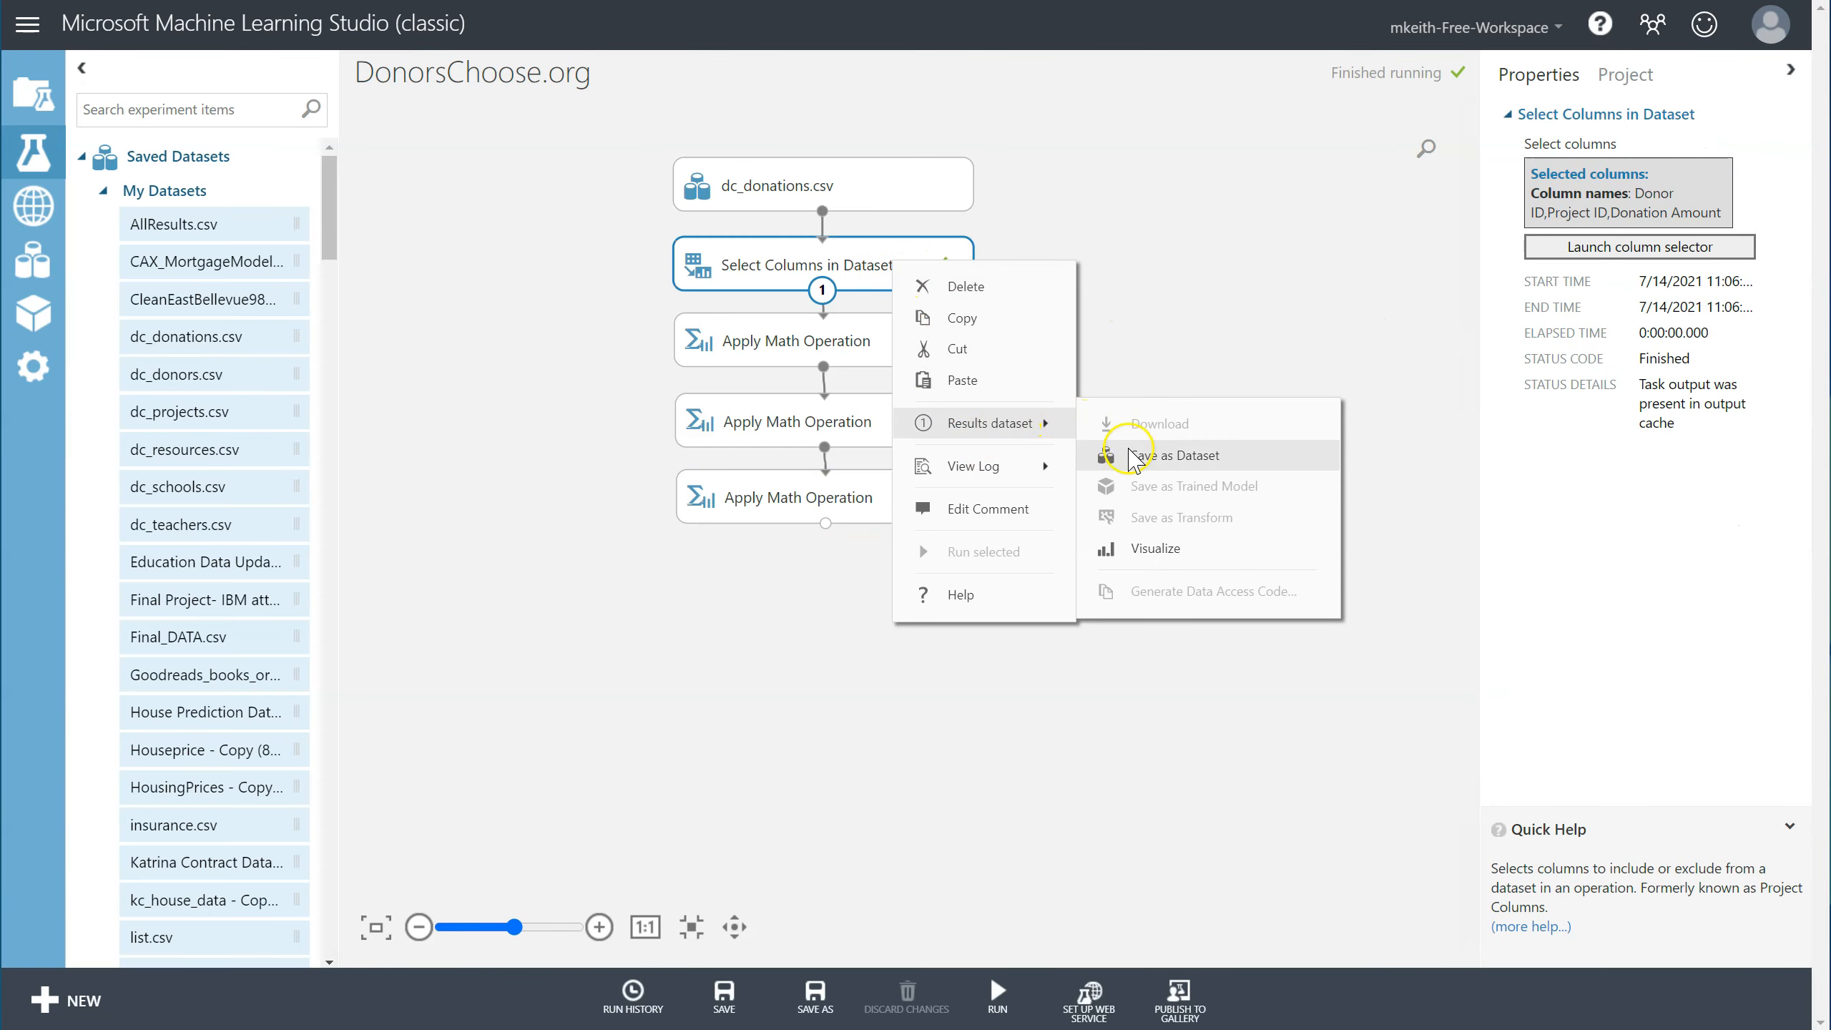
left_click(1153, 548)
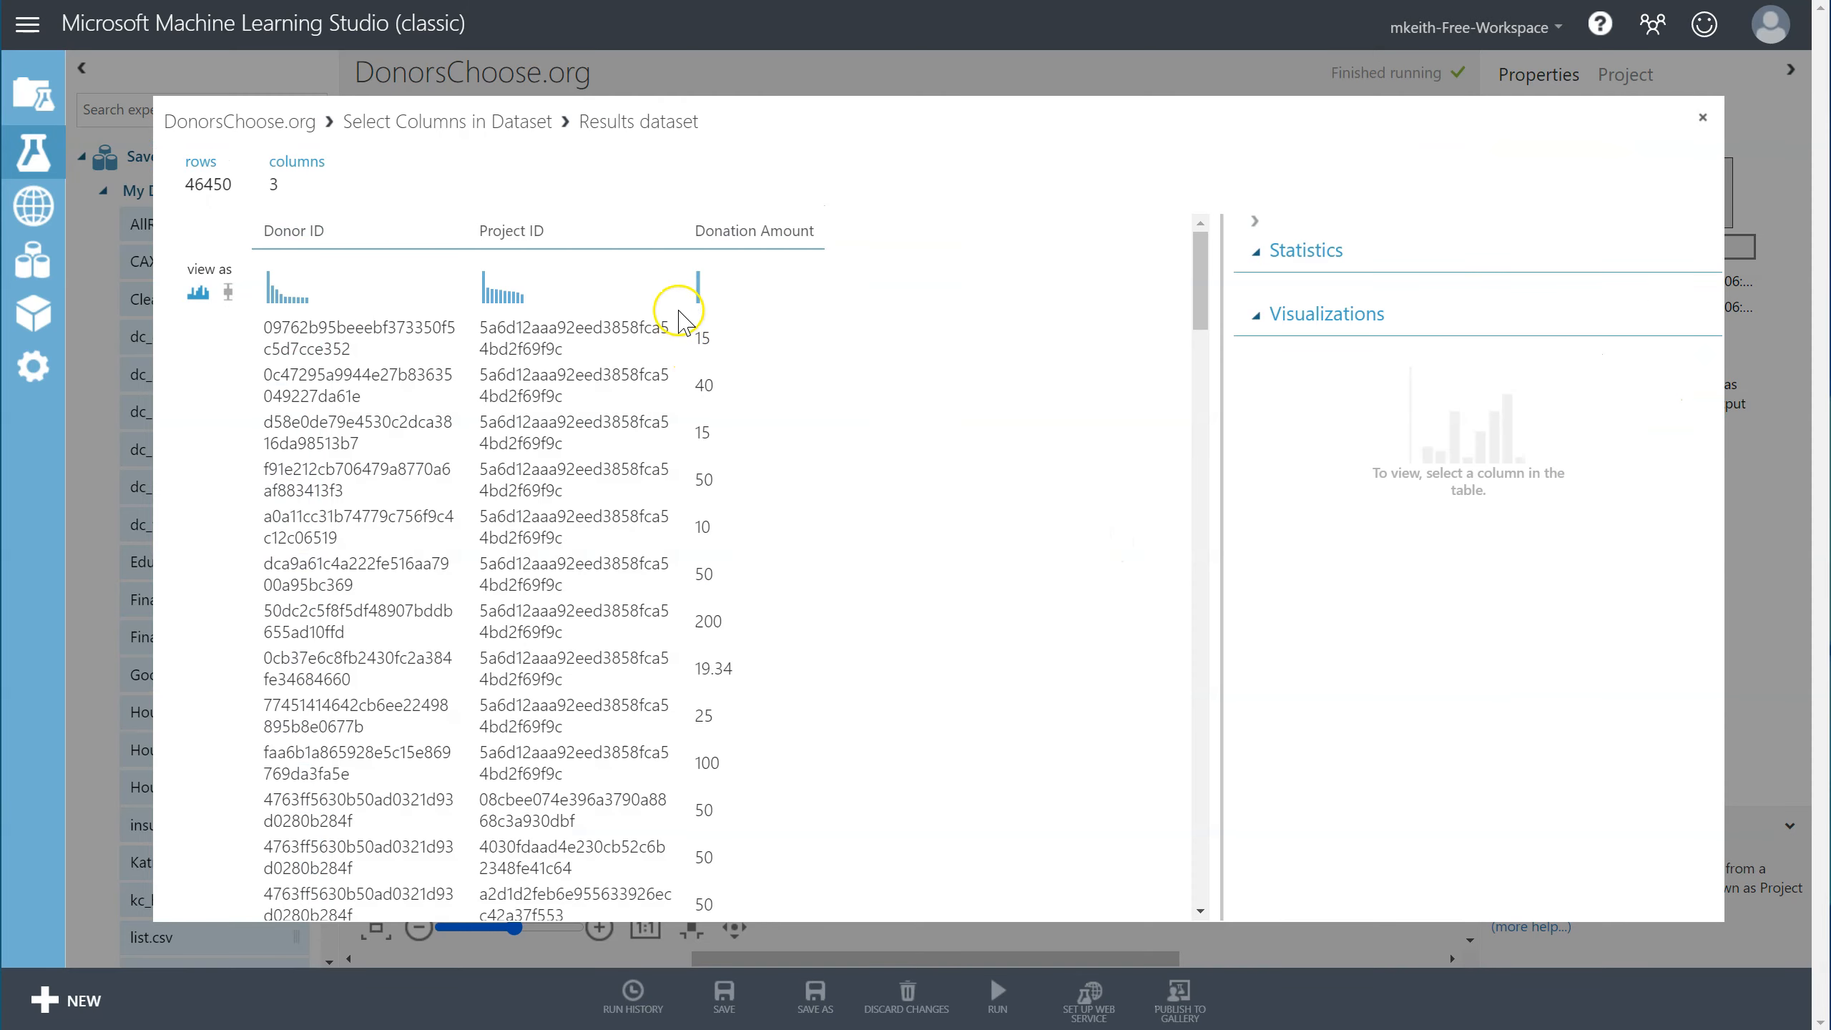
left_click(702, 288)
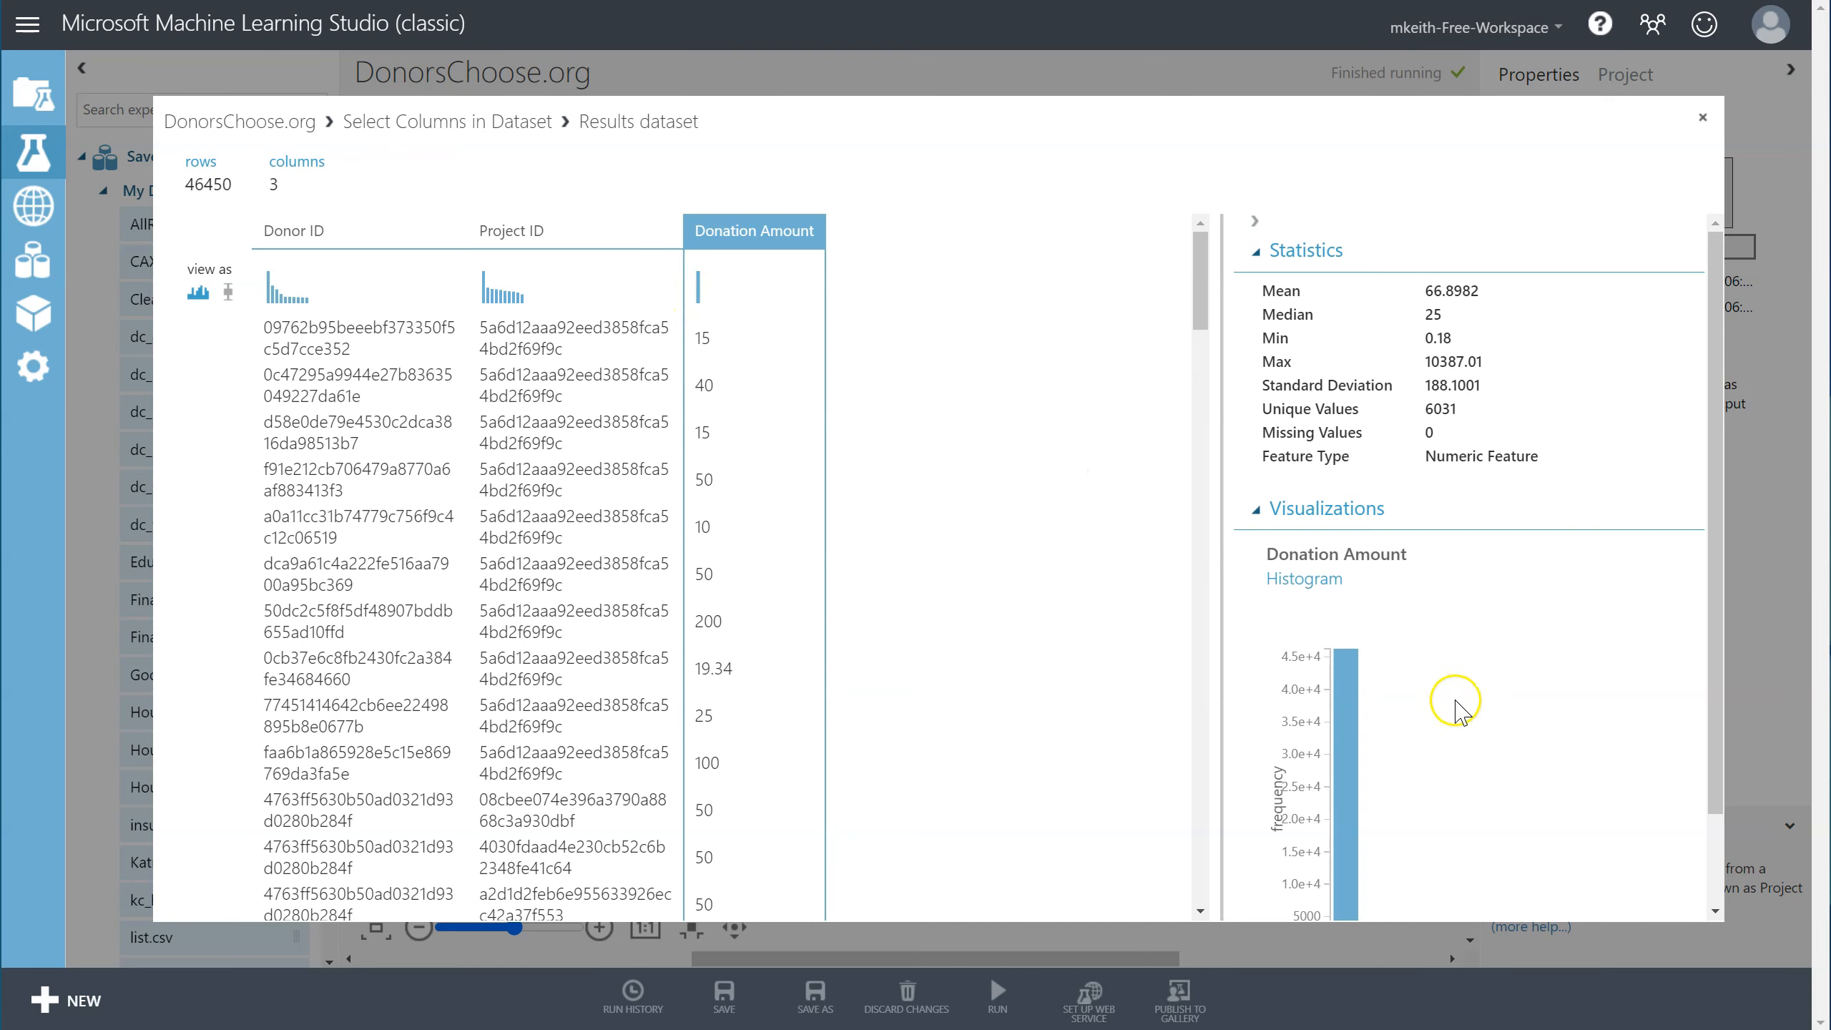
scroll(1451, 703, "down", 2)
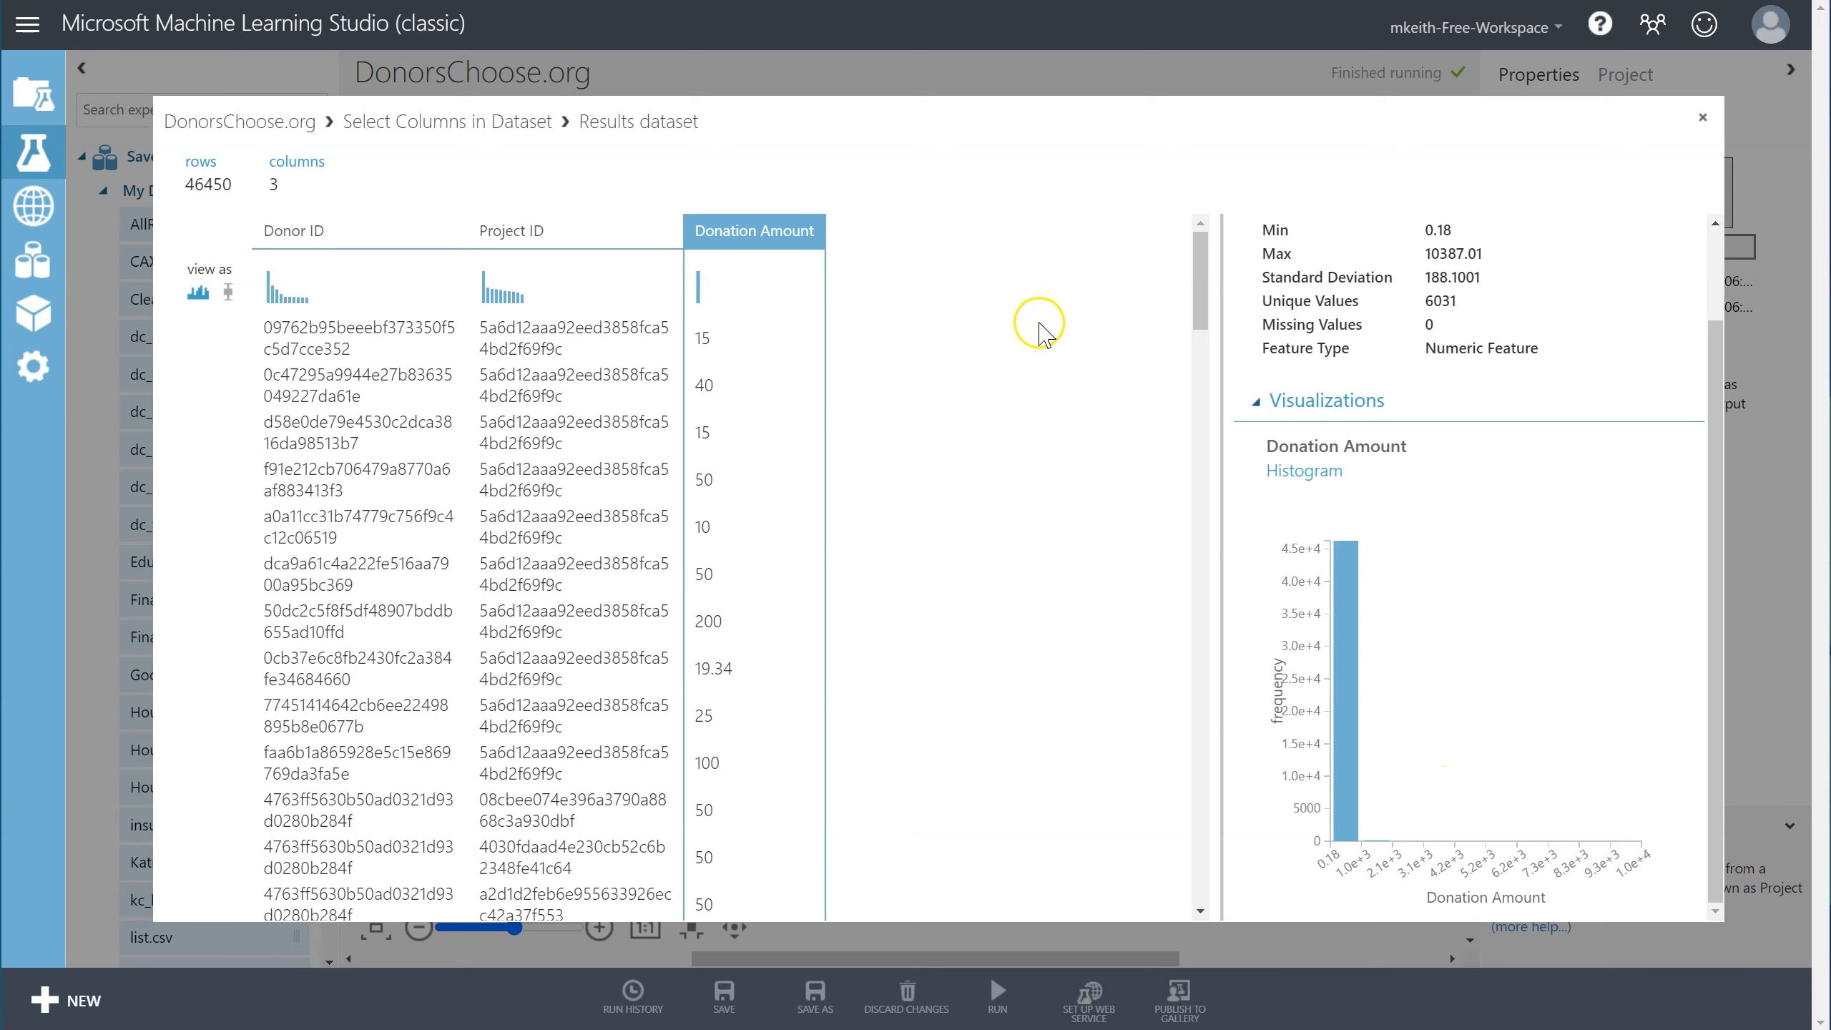
left_click(1703, 118)
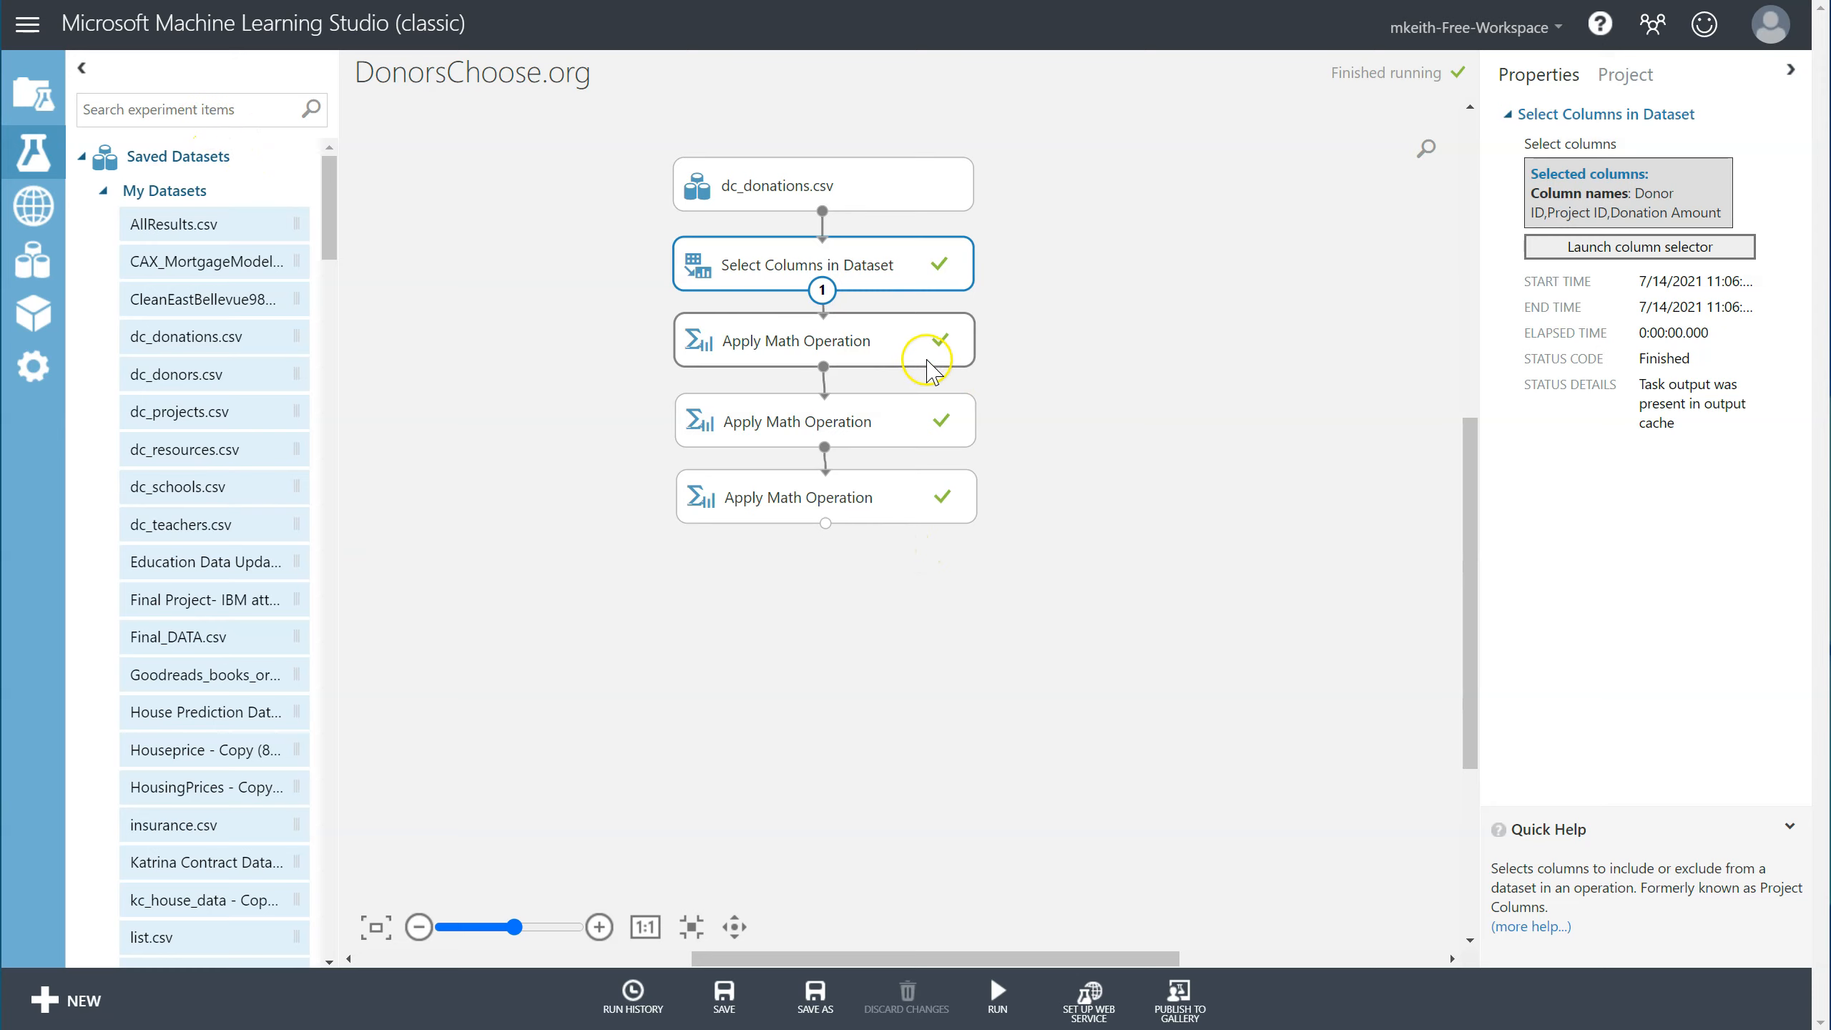
Move the three Apply Math Operation modules down together to open a gap below Select Columns in Dataset.
left_click(996, 562)
left_click_drag(995, 562, 653, 308)
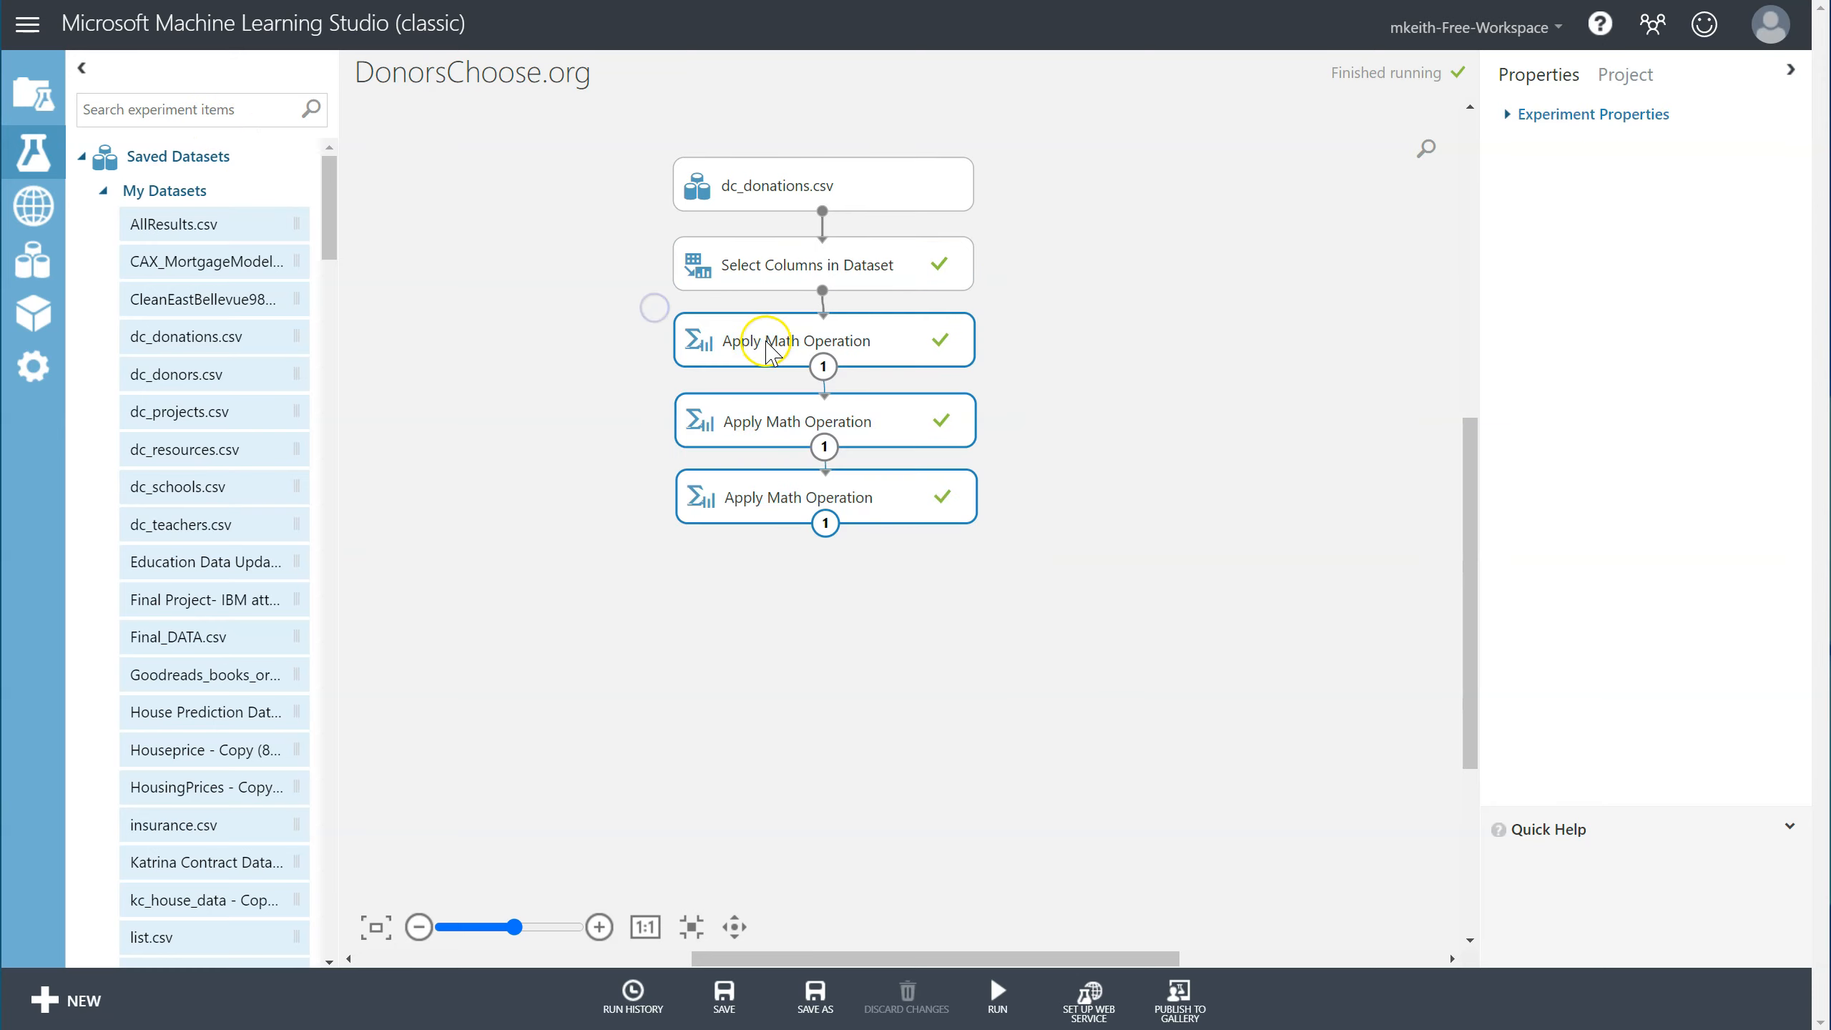
left_click_drag(762, 343, 765, 403)
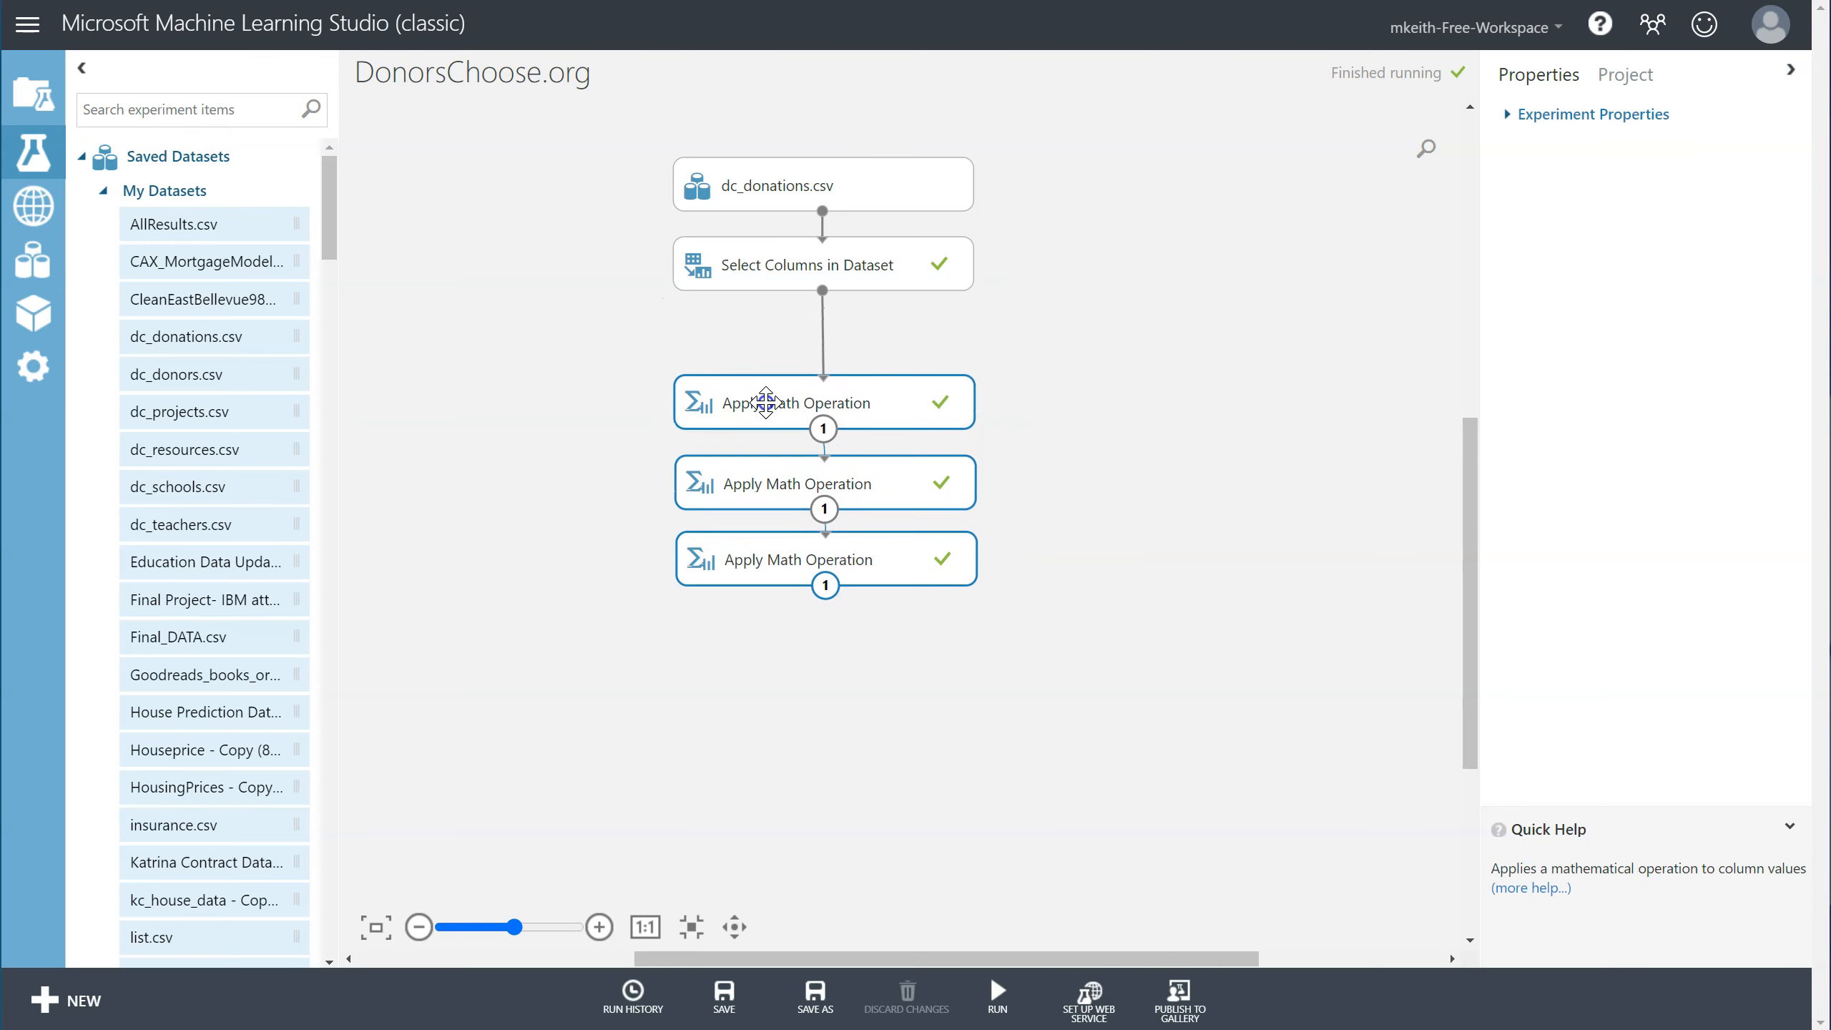
left_click(1146, 434)
Duplicate the subtracting Apply Math Operation module, connect the copy between Select Columns in Dataset and the original, and space the chain evenly.
left_click(907, 413)
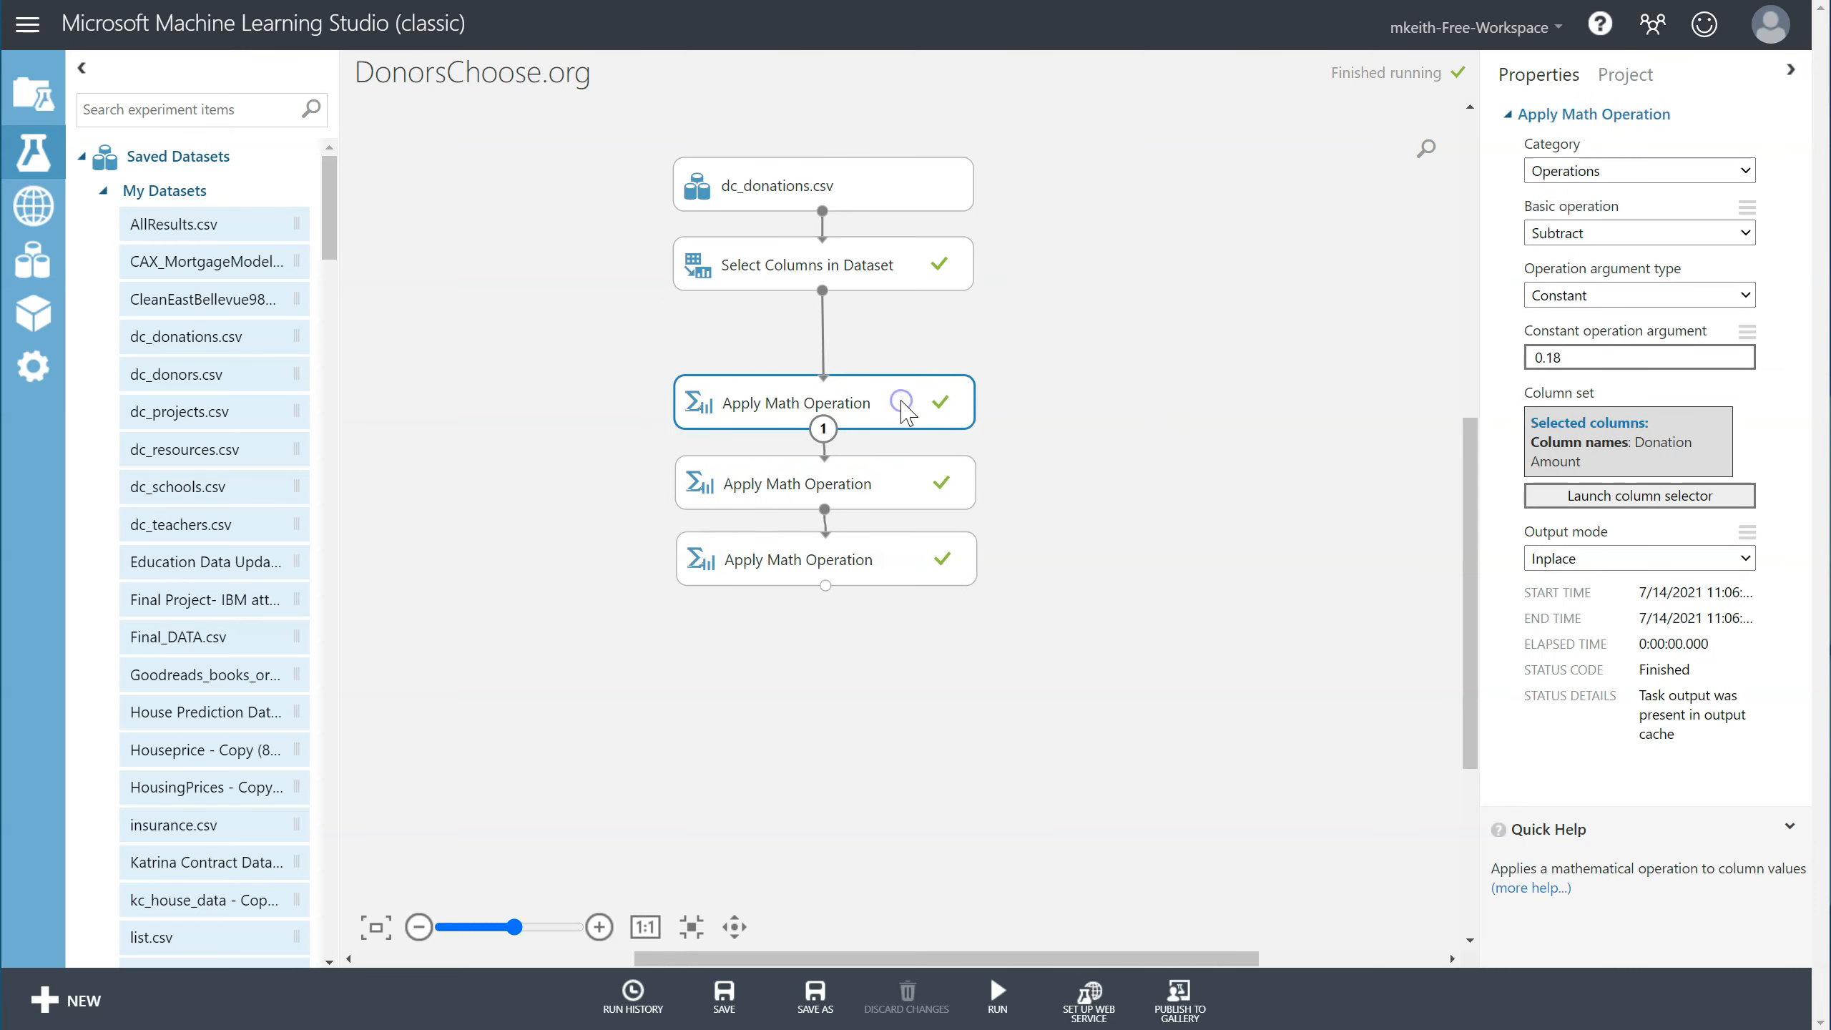
key("ctrl+c")
key("ctrl+v")
left_click_drag(905, 412, 917, 323)
left_click_drag(822, 290, 833, 393)
left_click(973, 336)
left_click_drag(973, 336, 894, 322)
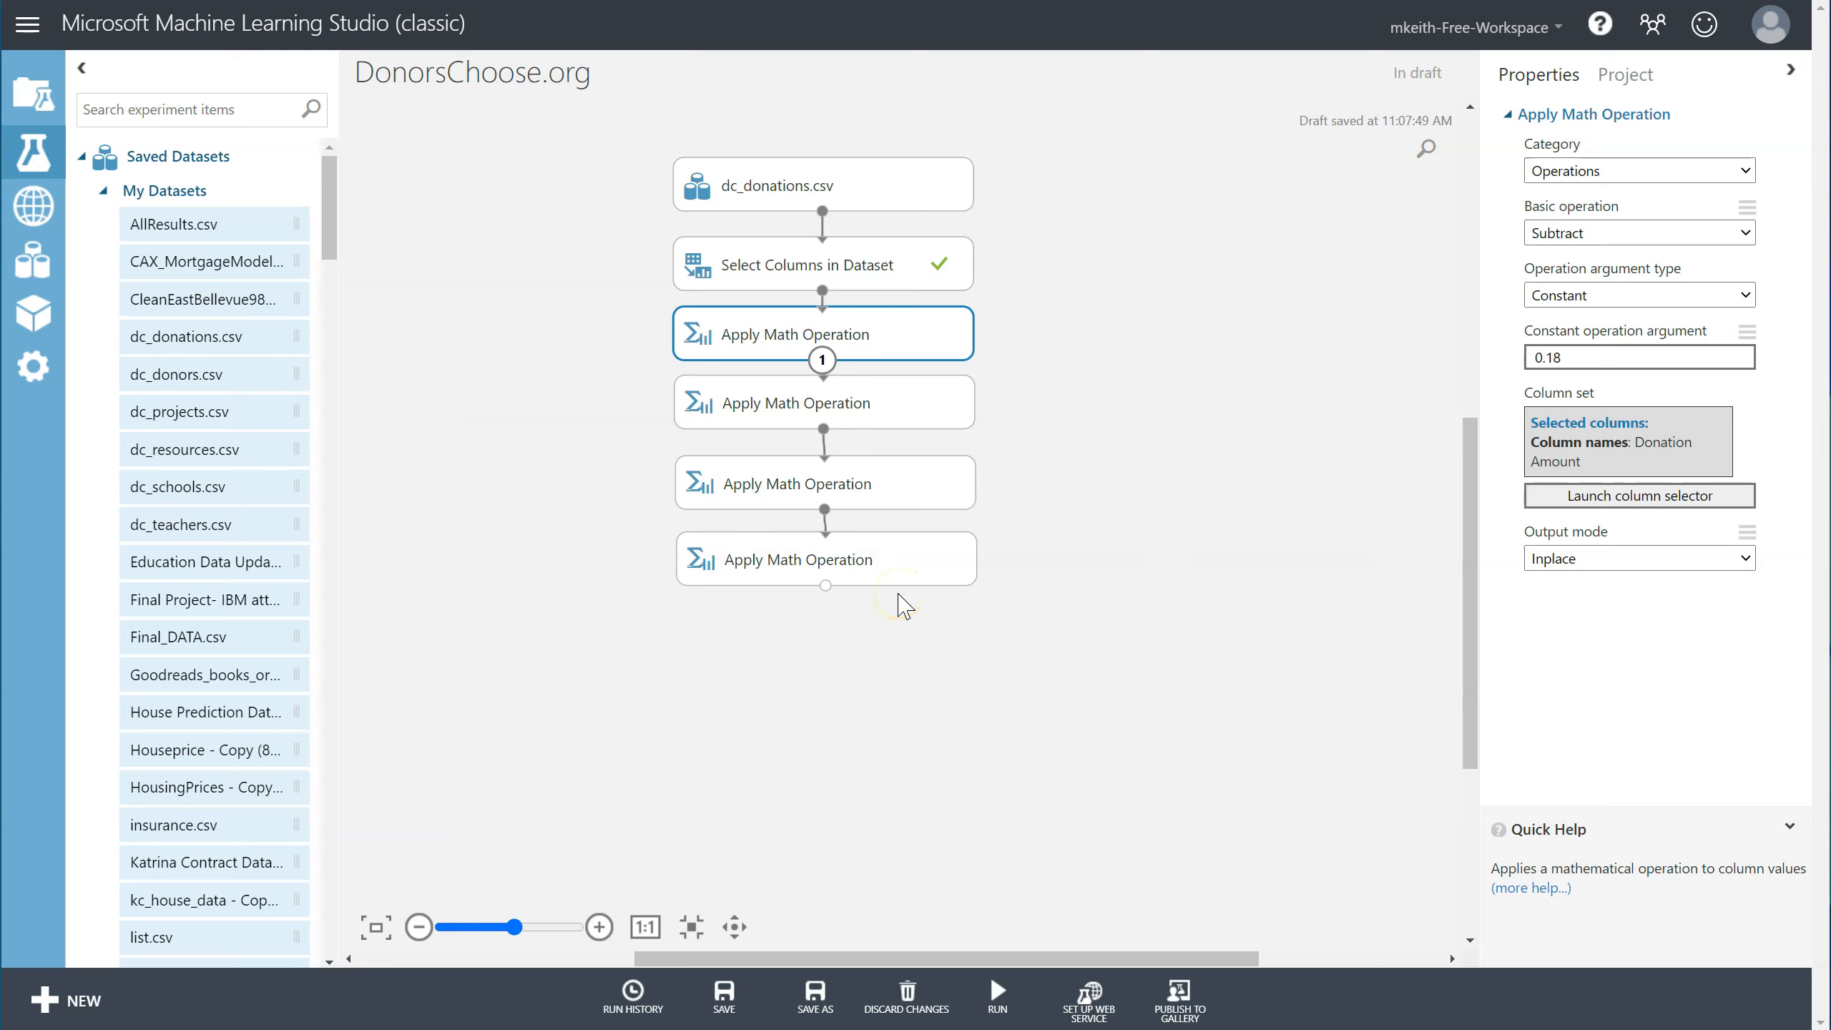
left_click_drag(886, 411, 885, 421)
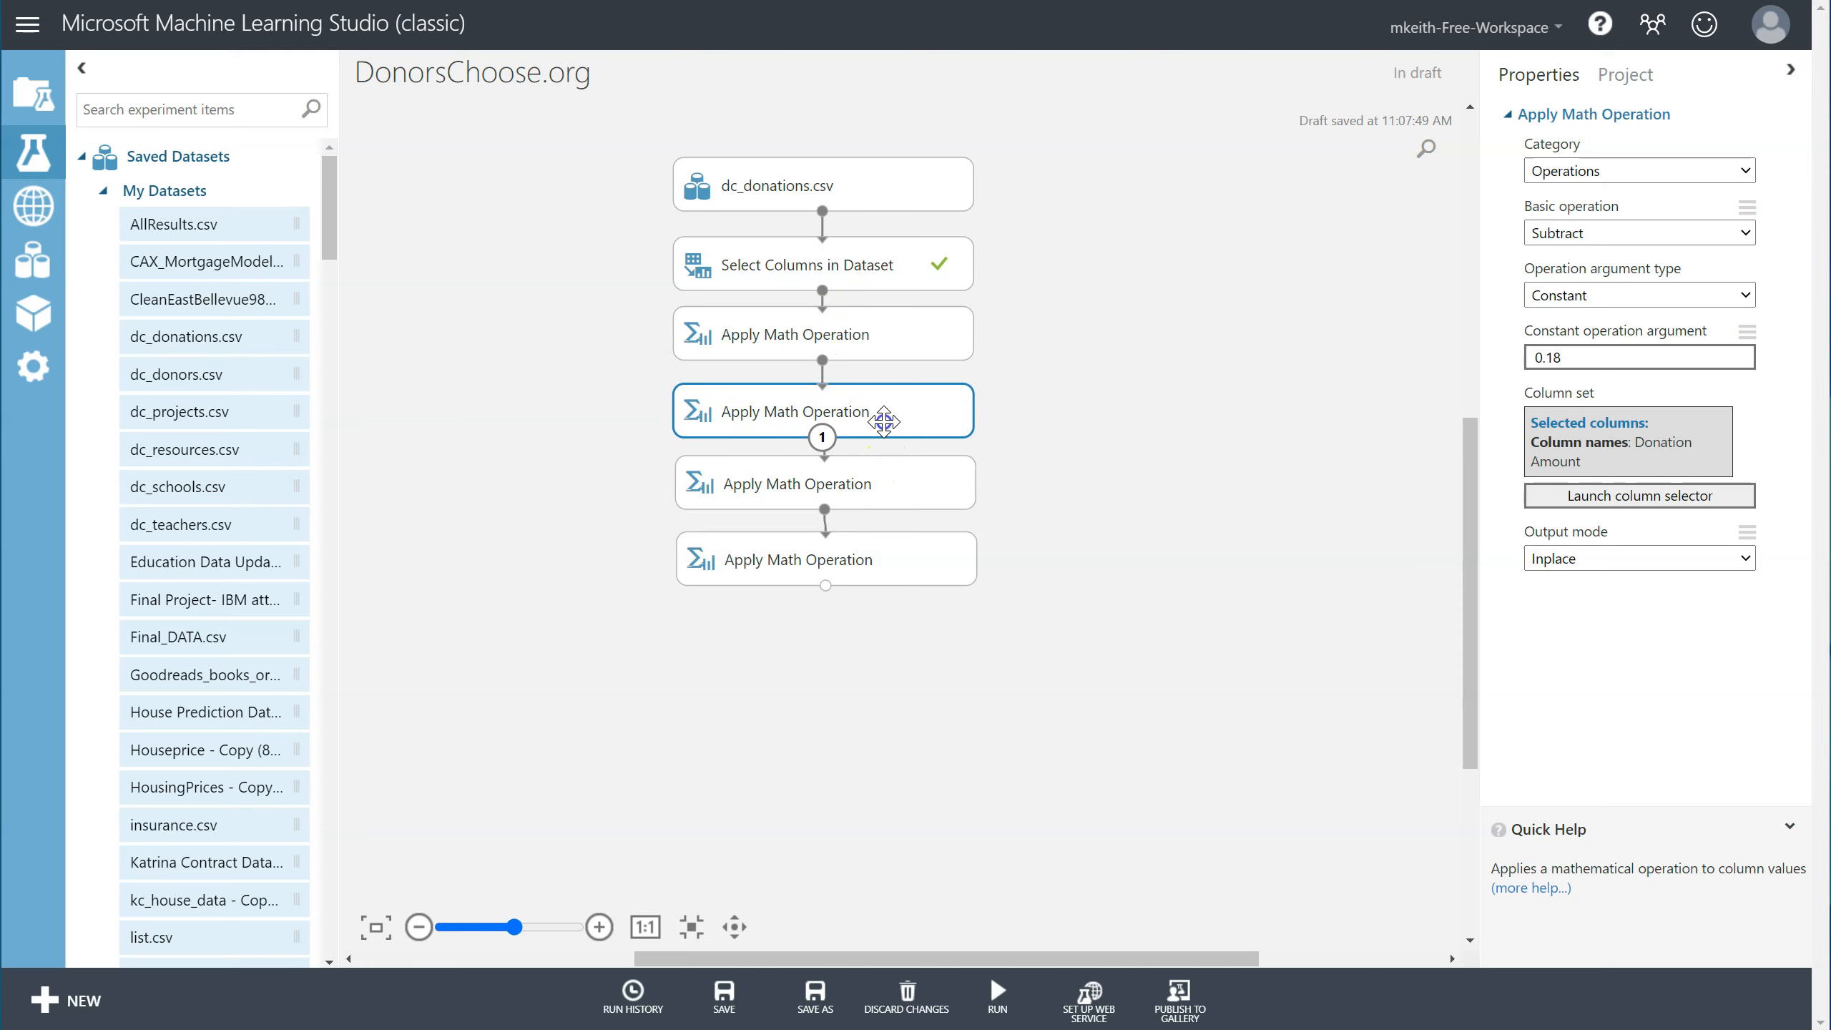
left_click(881, 481)
Set the first Apply Math Operation module to the Basic category with the Ln function, and run the selected module.
left_click(890, 337)
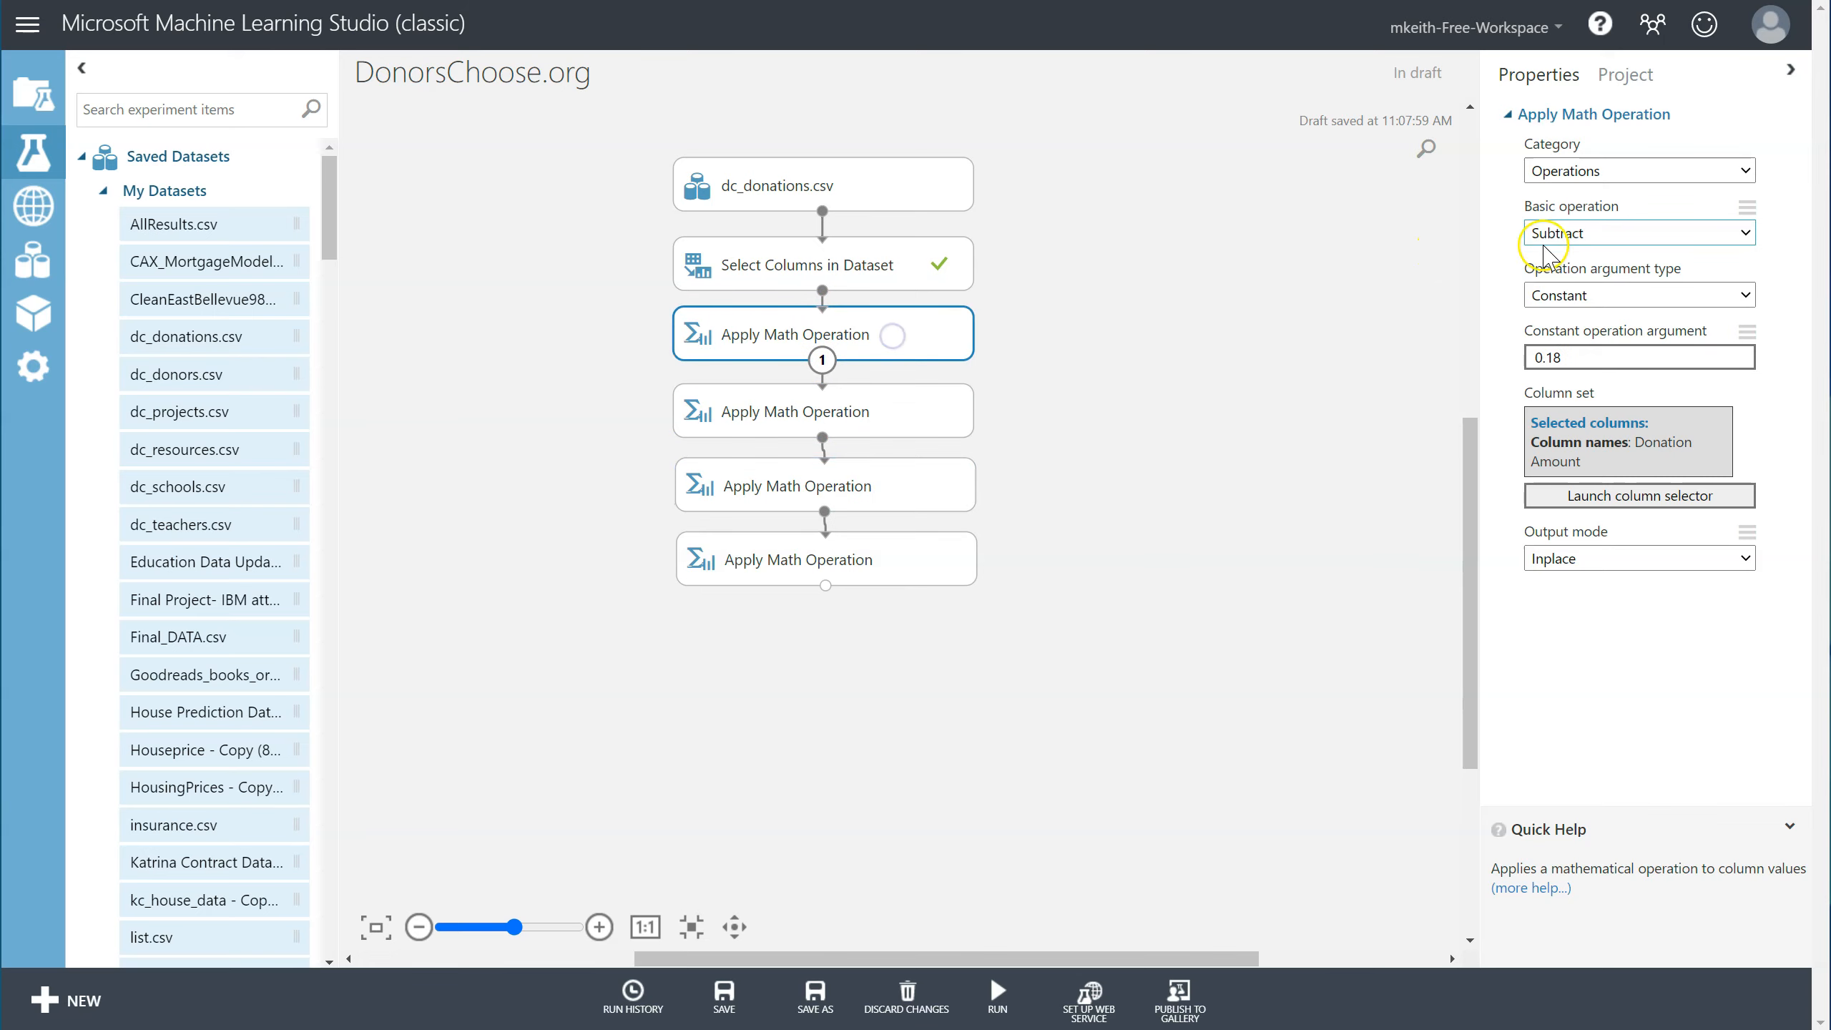
left_click(1625, 173)
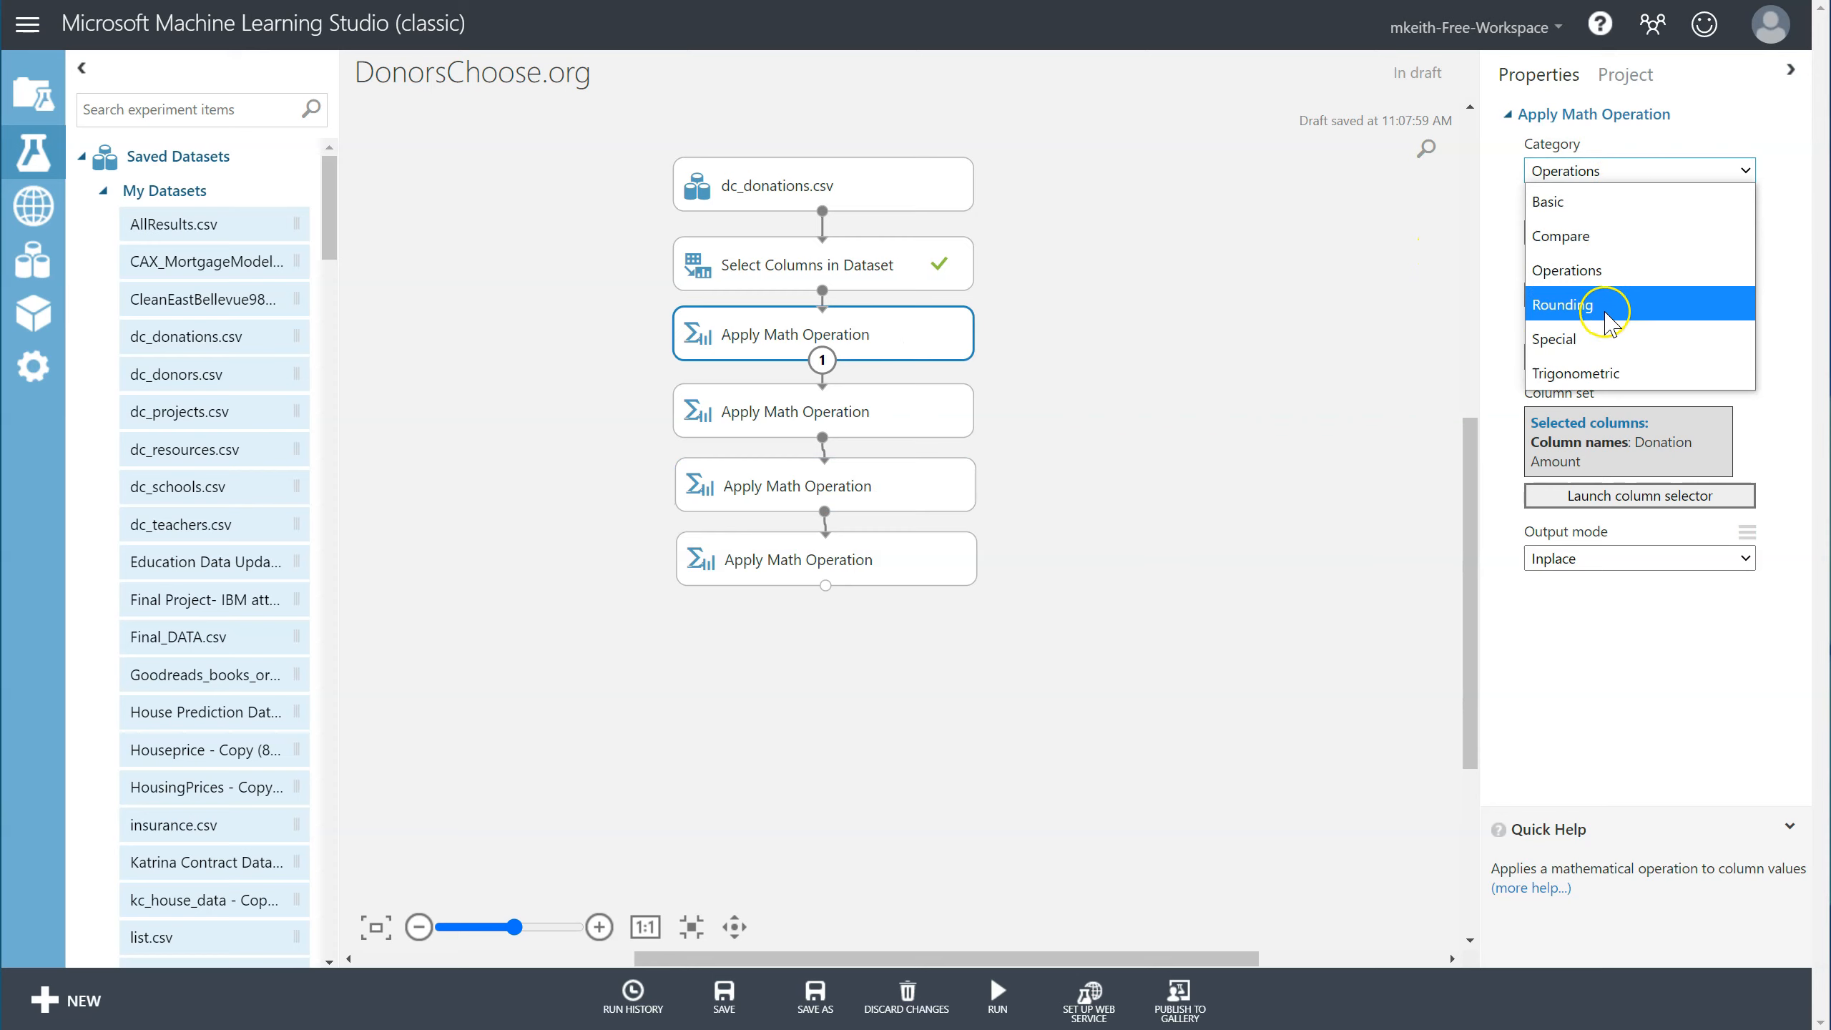
left_click(1604, 202)
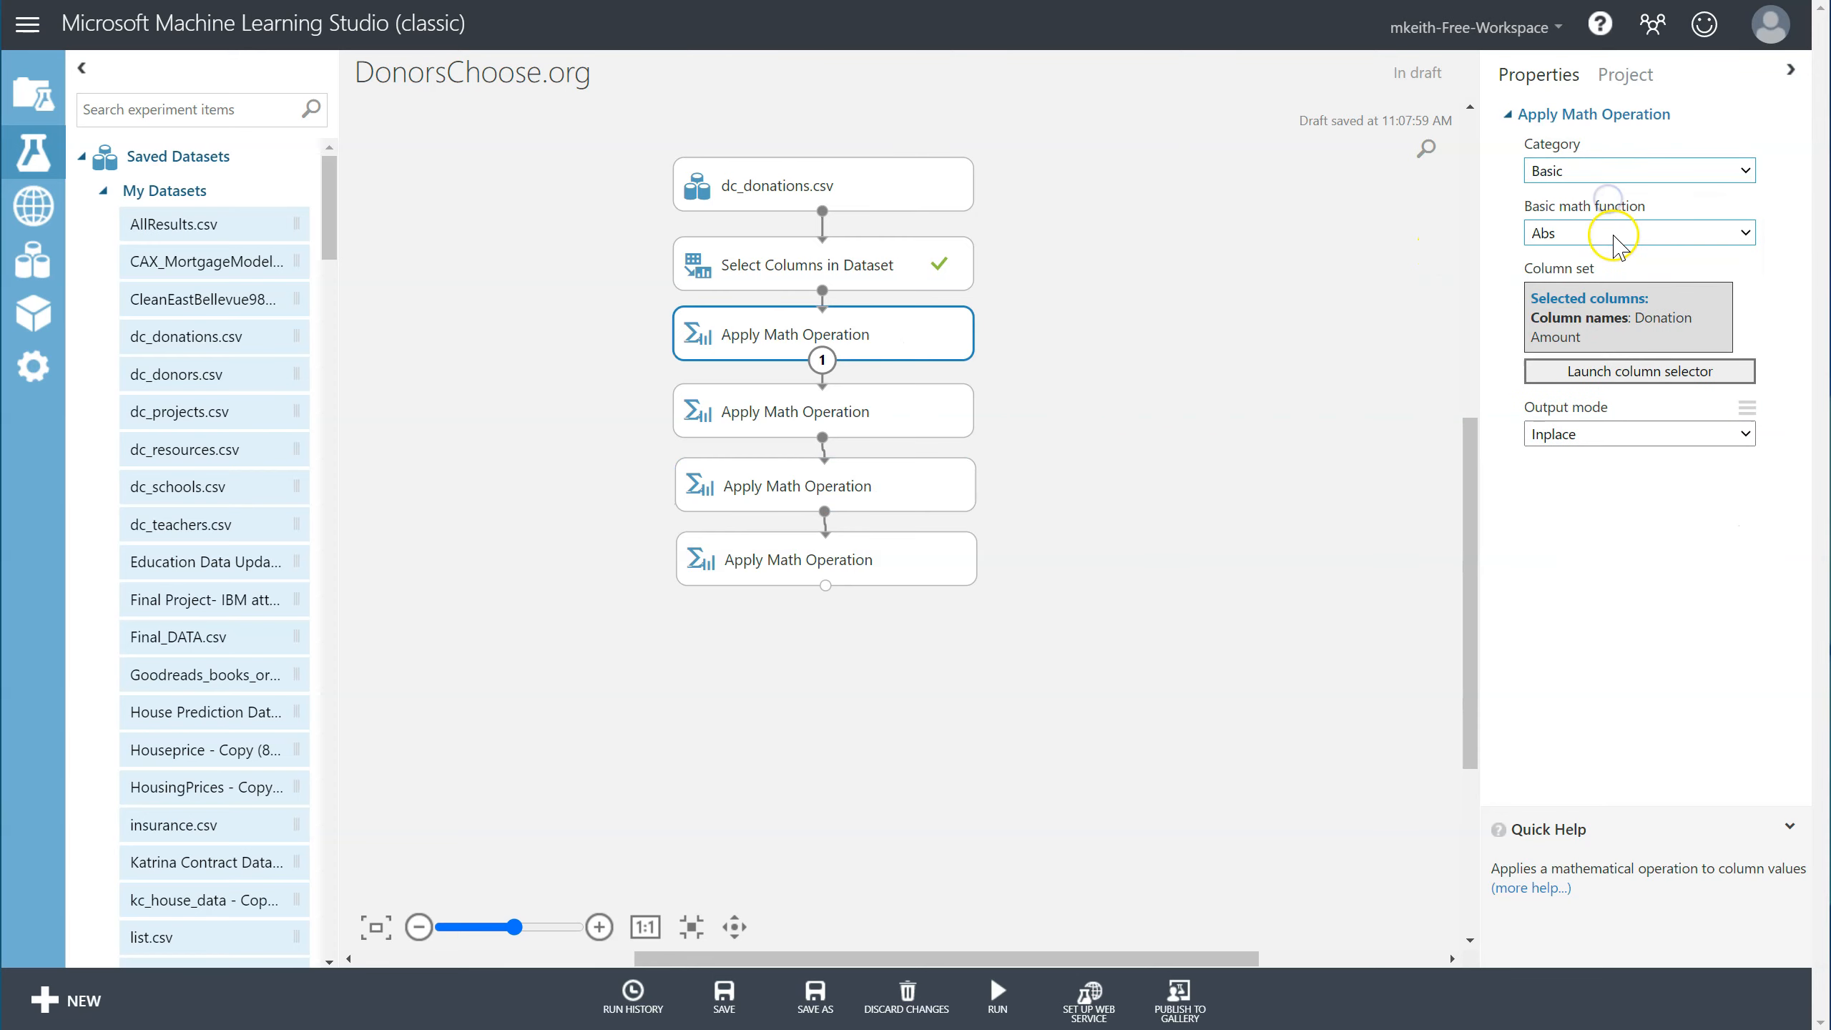
left_click(1613, 233)
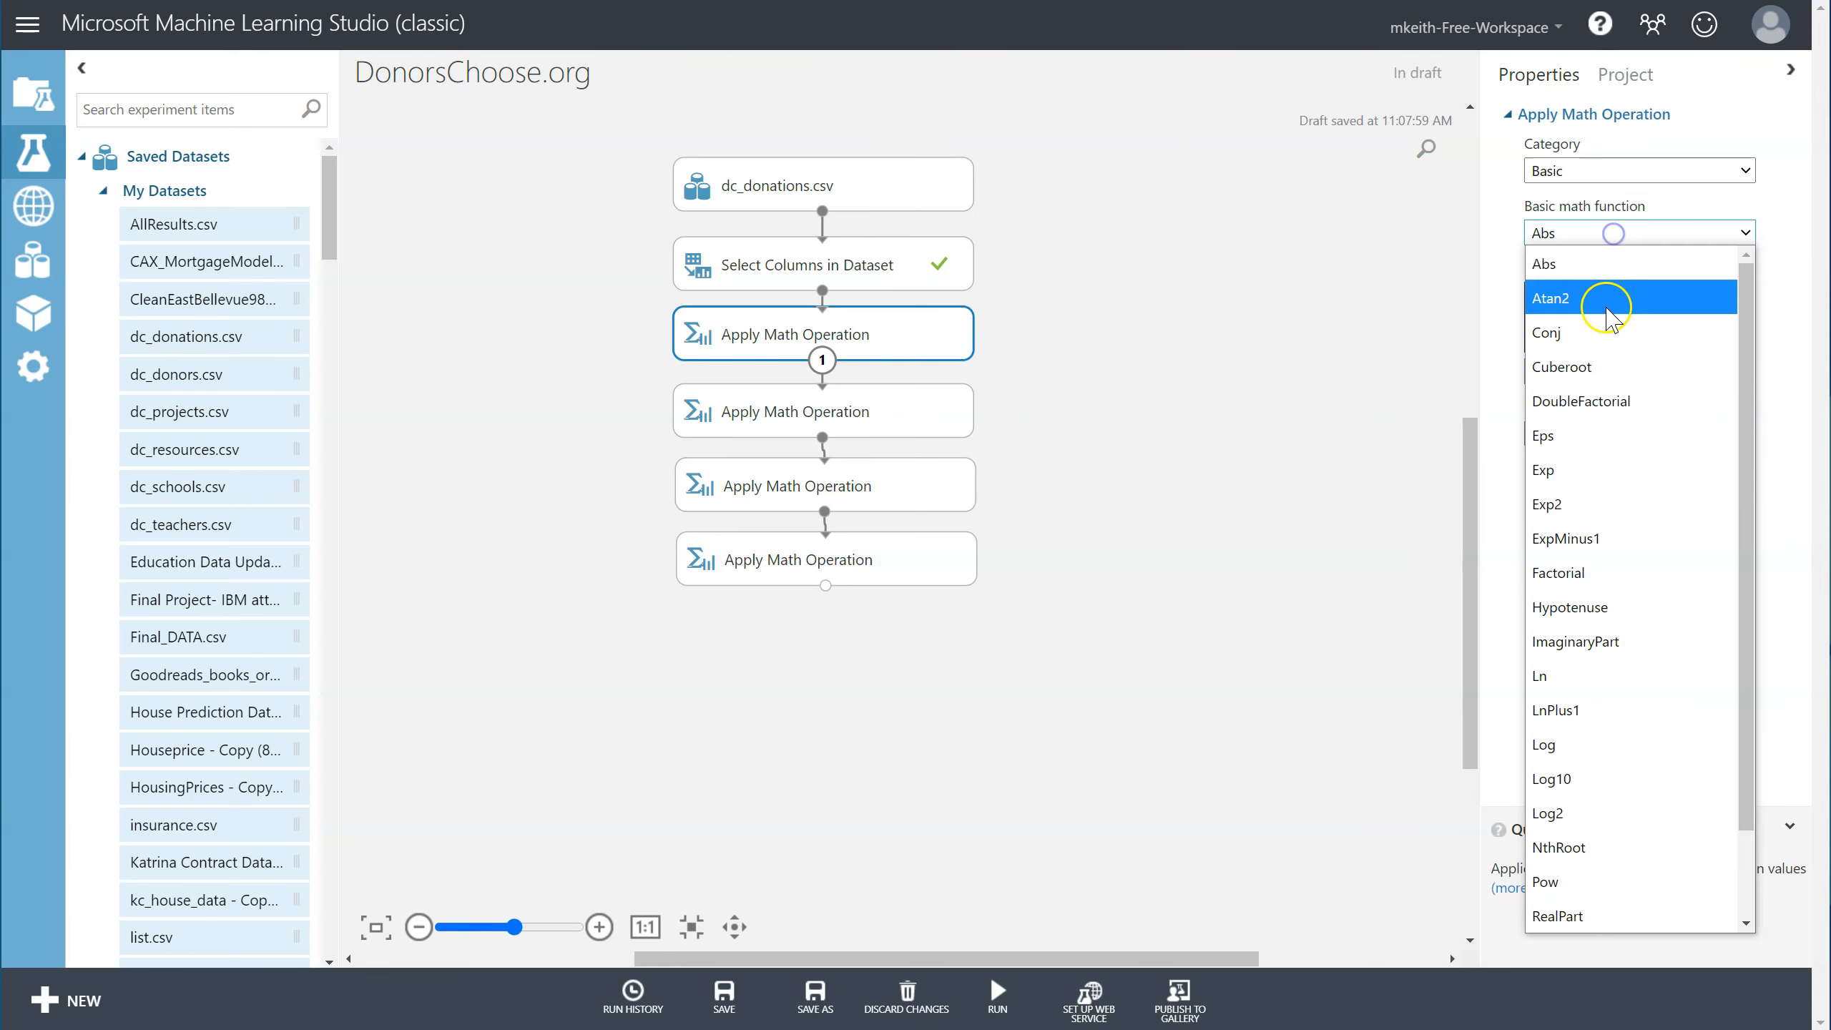
left_click(1613, 681)
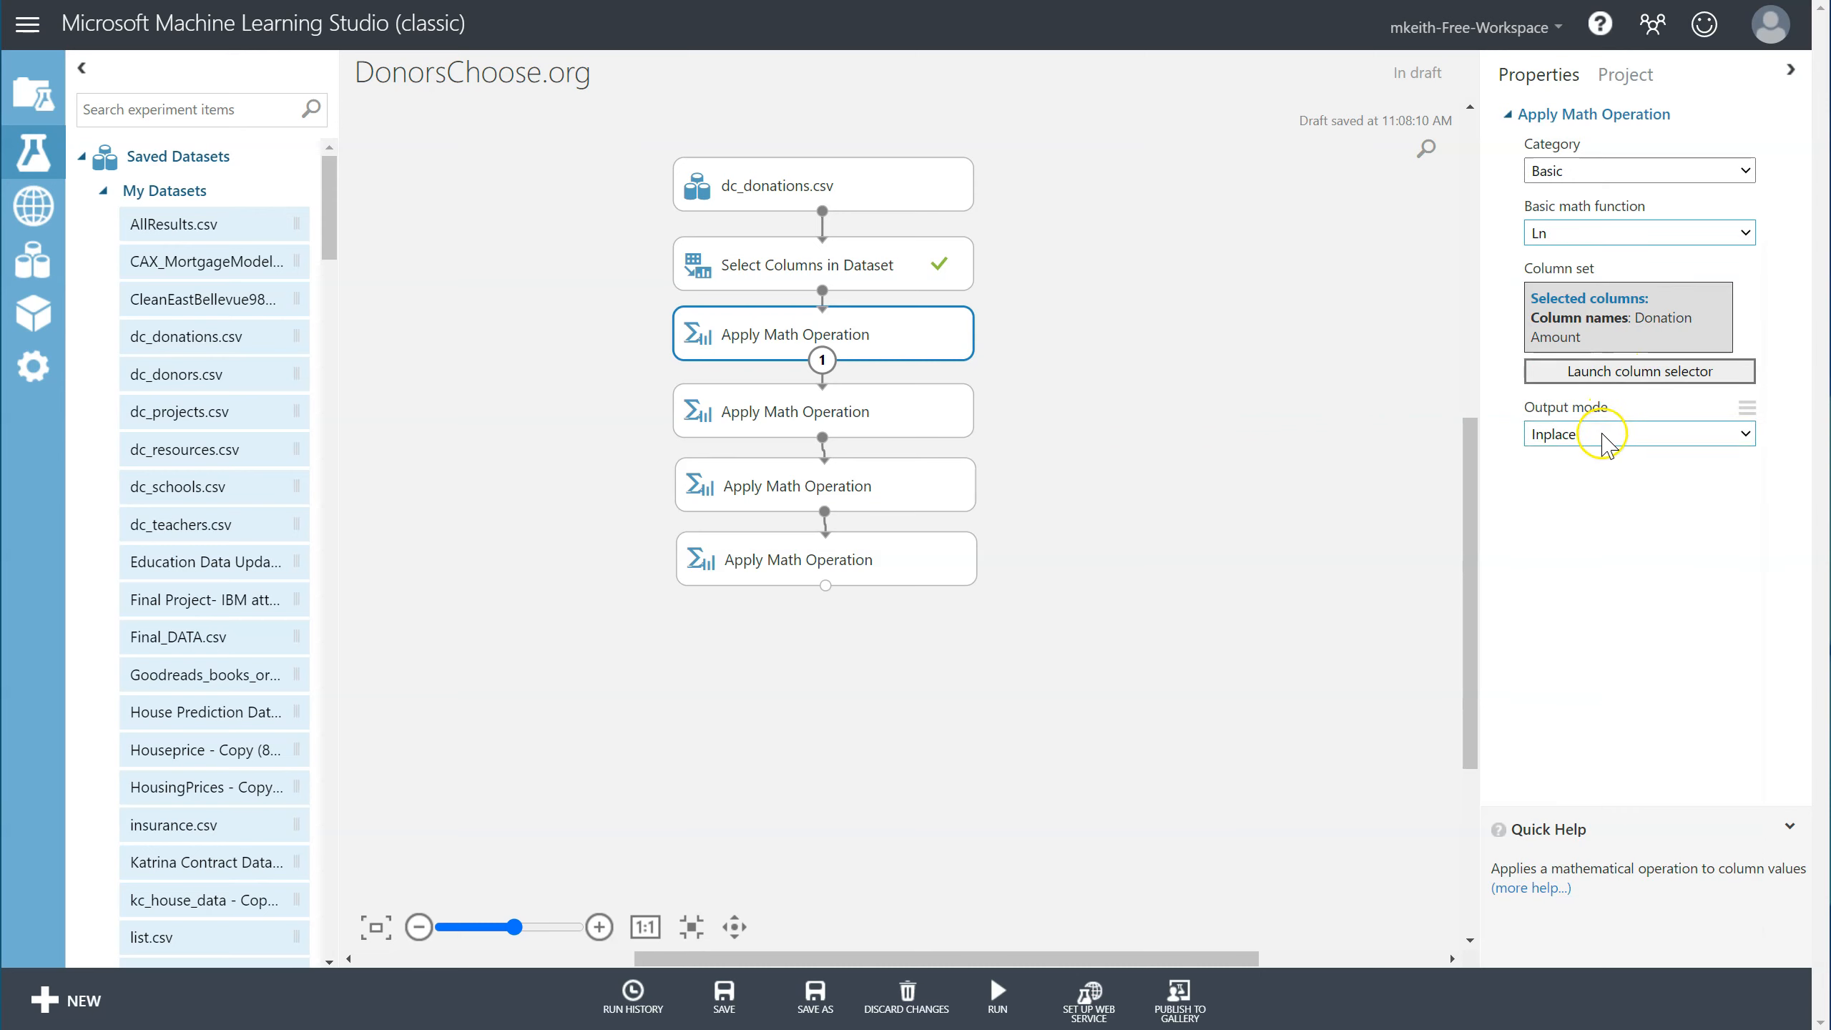
left_click(914, 418)
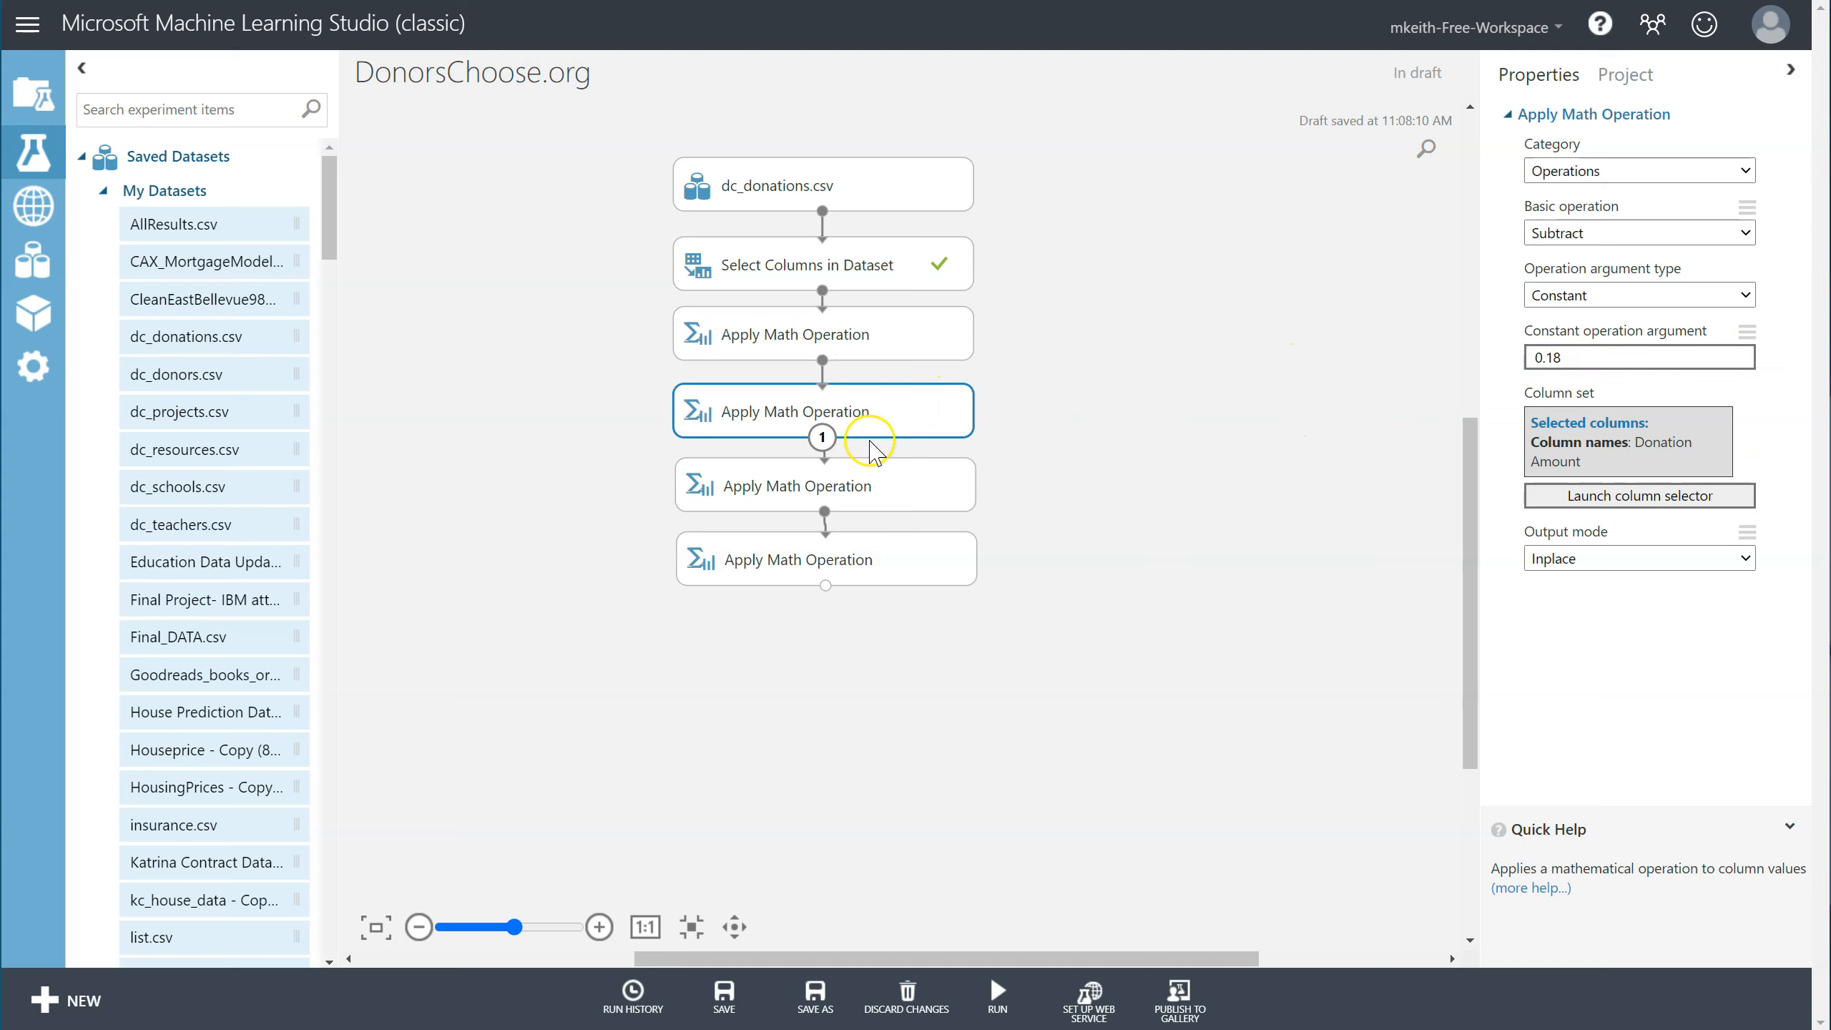
left_click(885, 331)
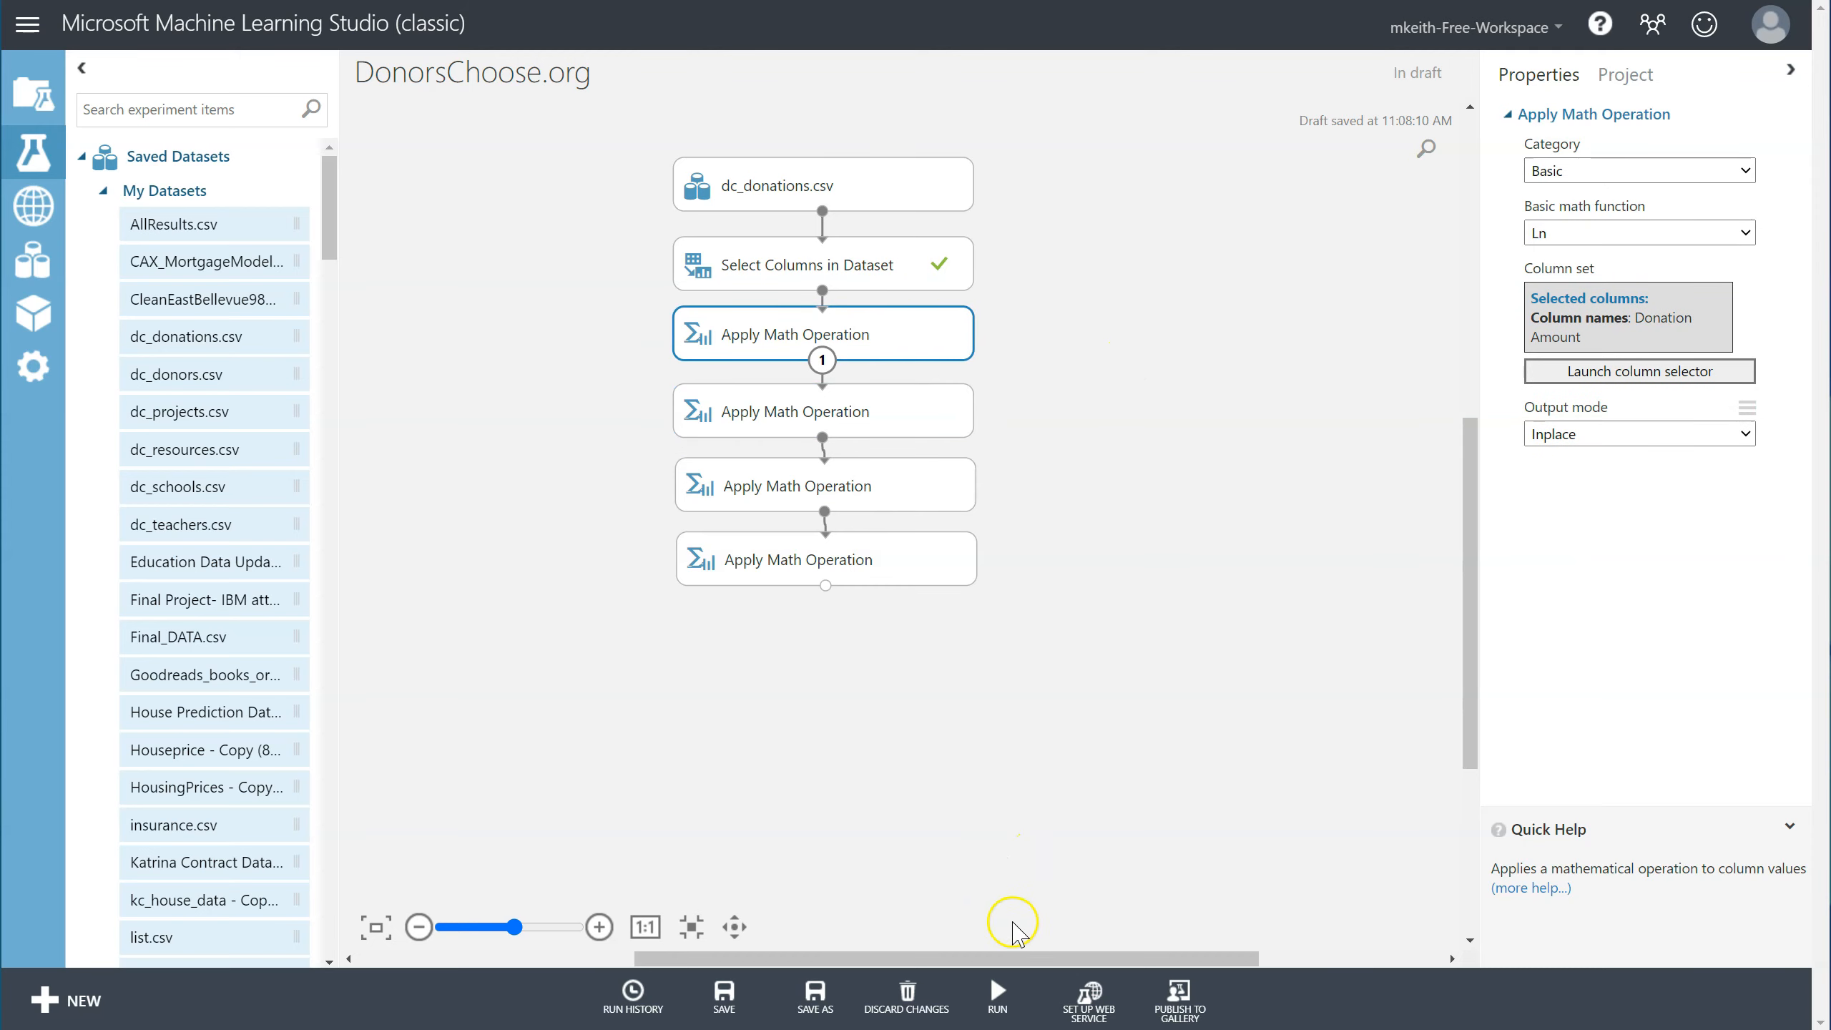
mouse_move(997, 994)
left_click(1000, 951)
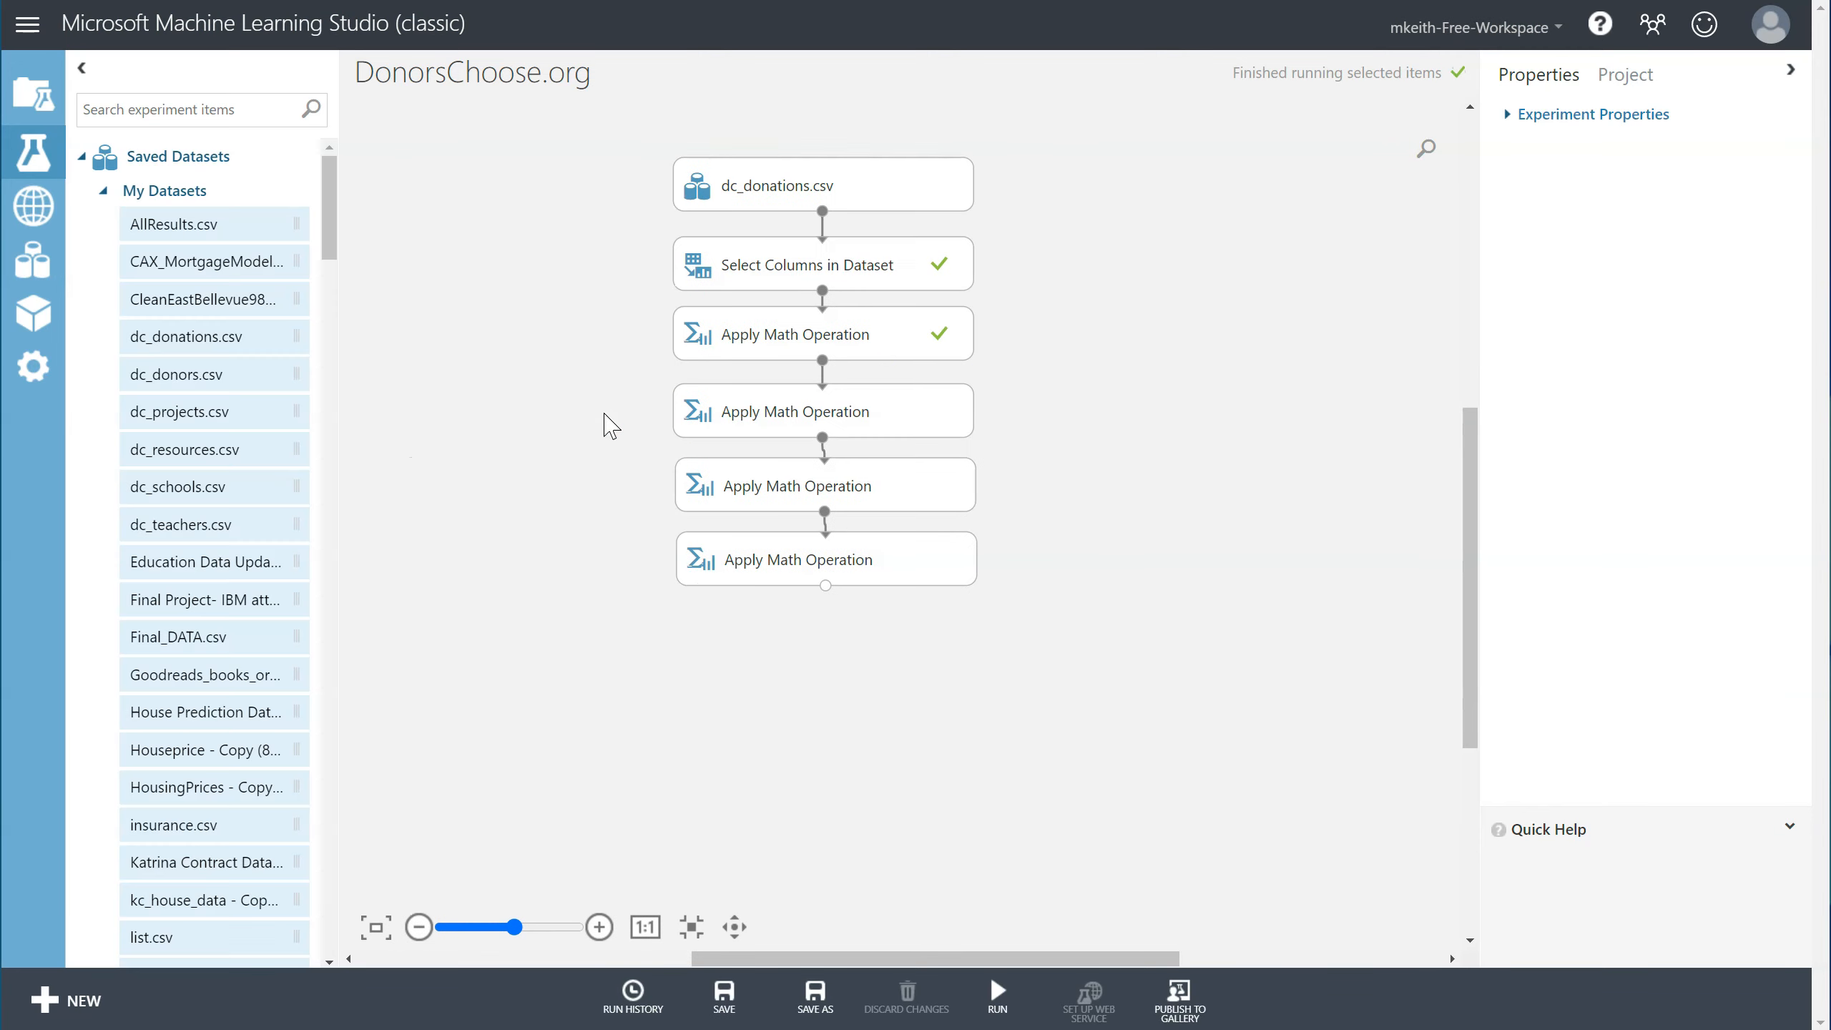
Visualize the Ln module's results dataset, examine the minimum and maximum of Donation Amount, and close the view.
left_click(873, 348)
right_click(856, 329)
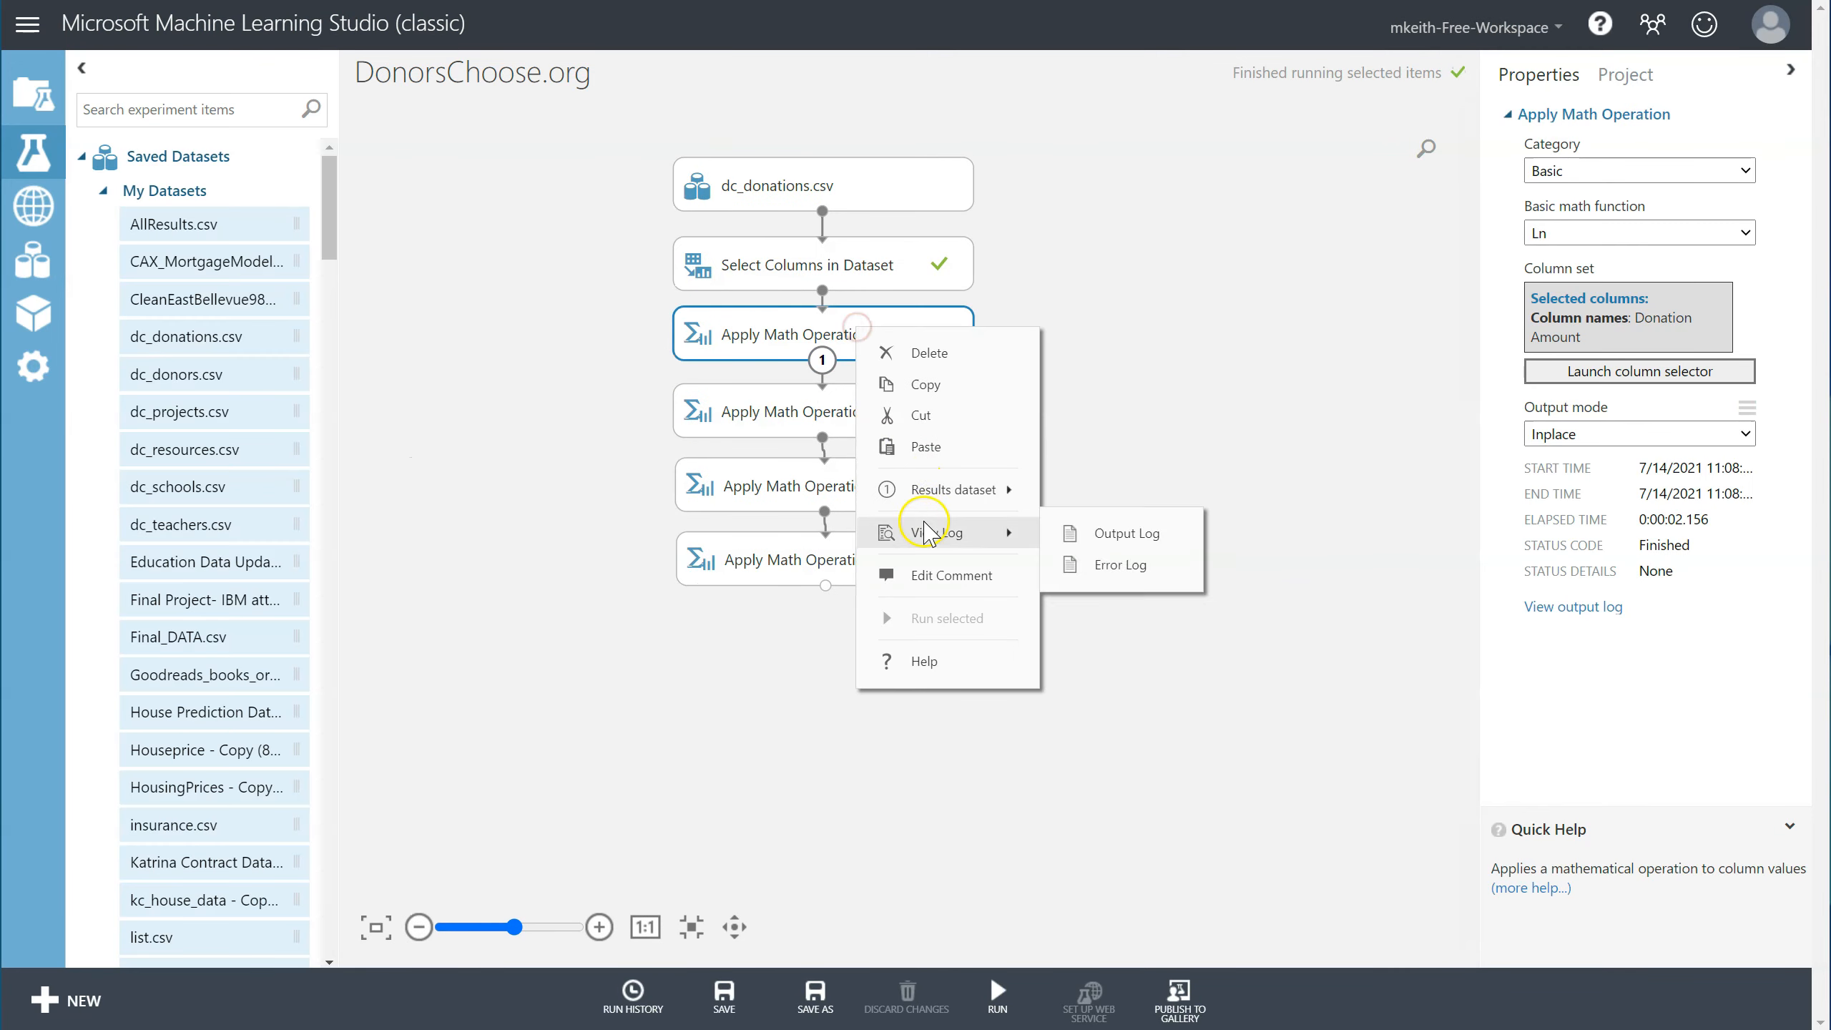
left_click(955, 491)
left_click(1100, 615)
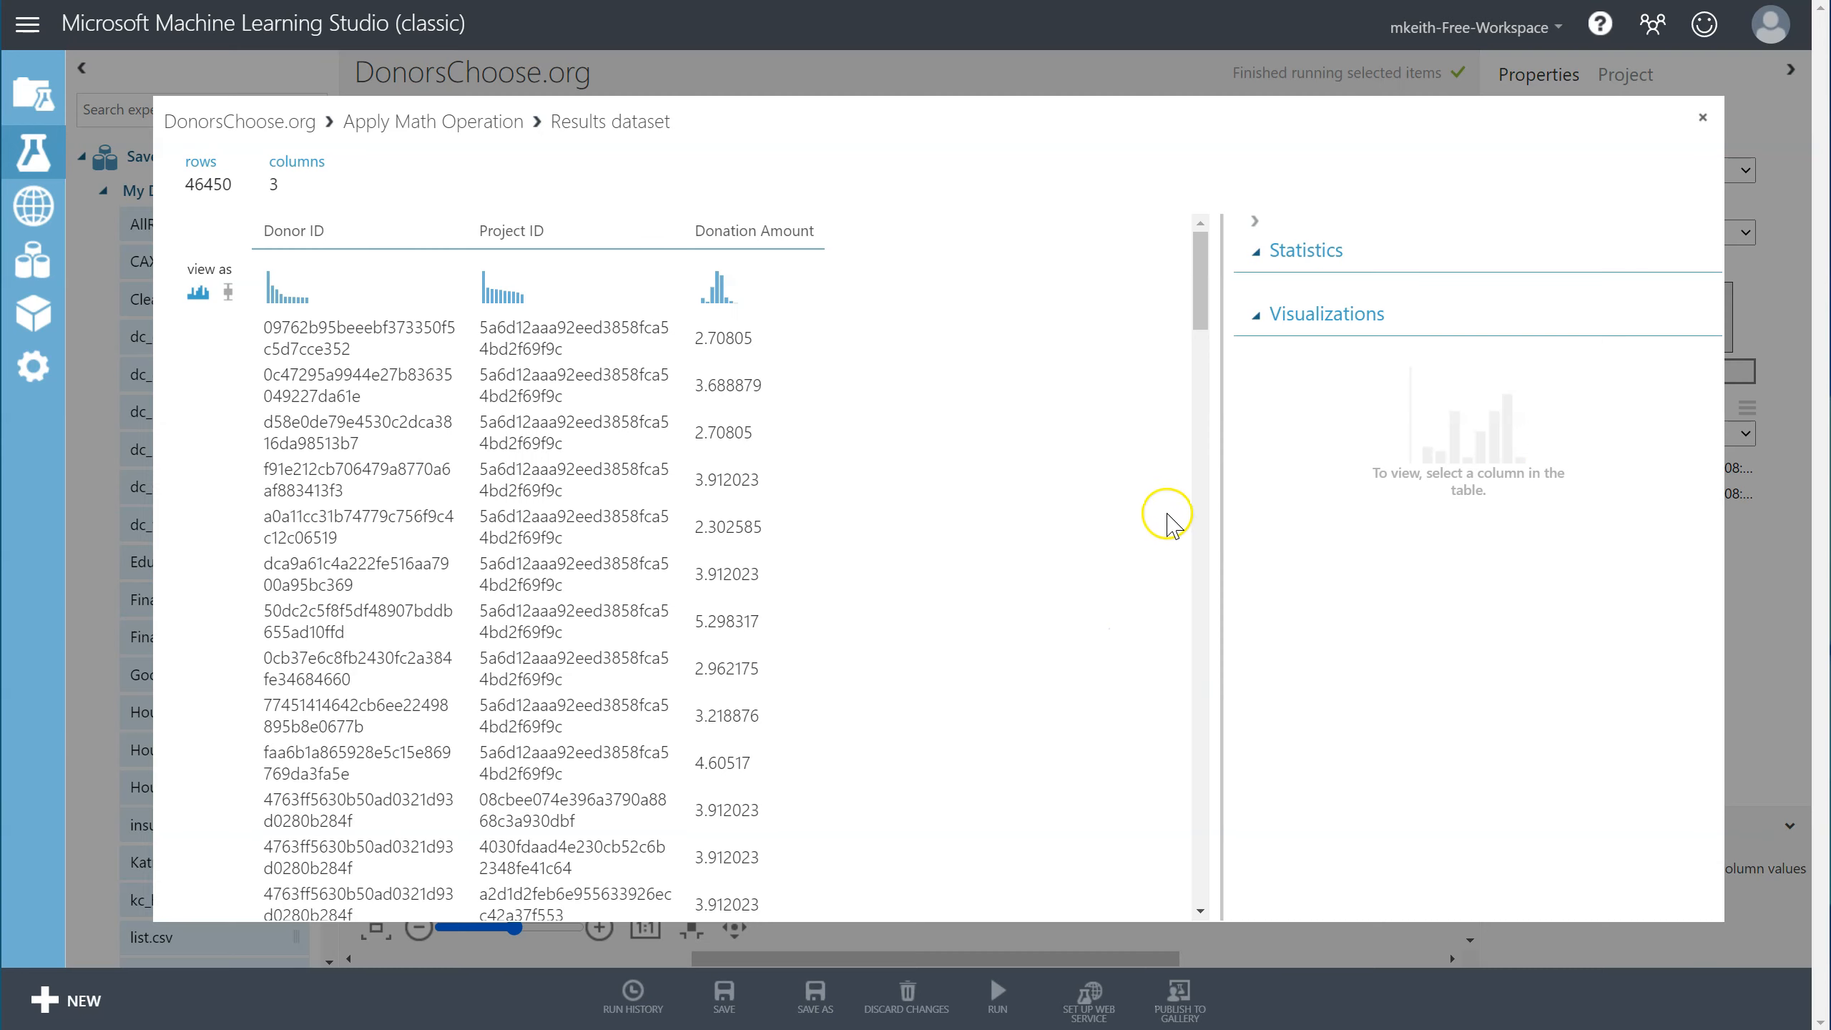
left_click(747, 516)
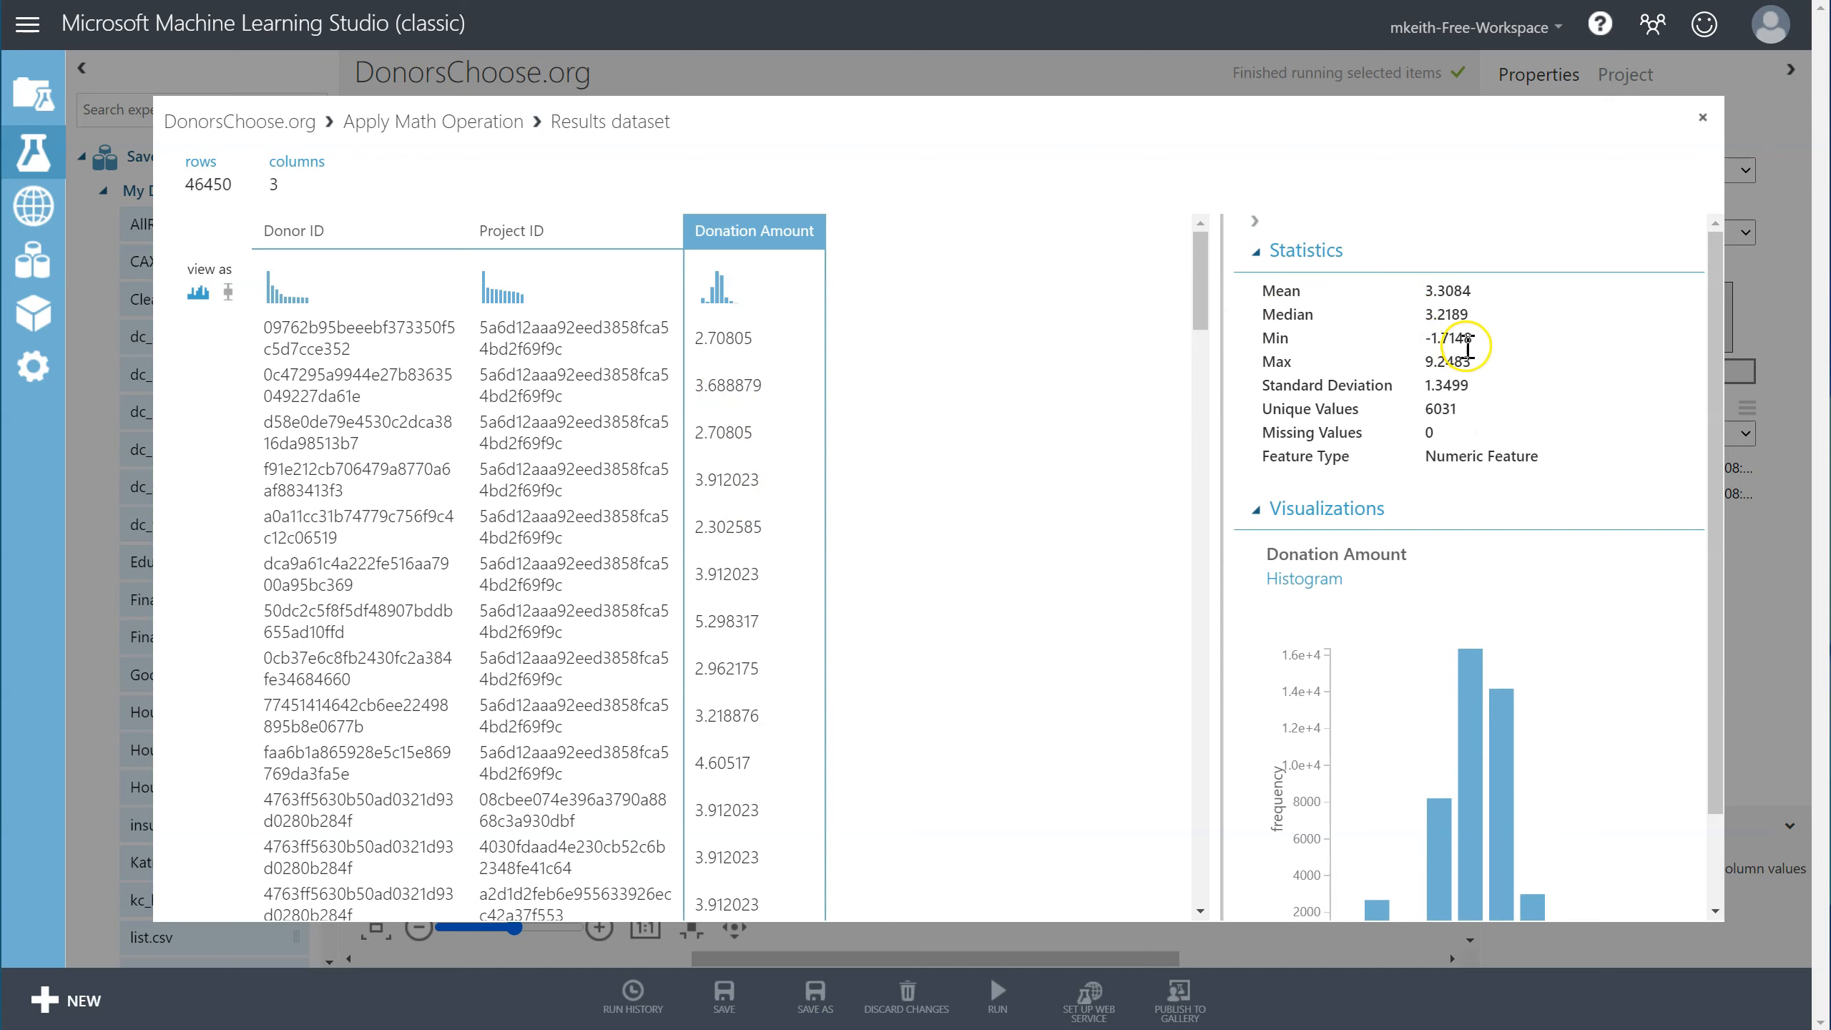
left_click_drag(1466, 348, 1426, 340)
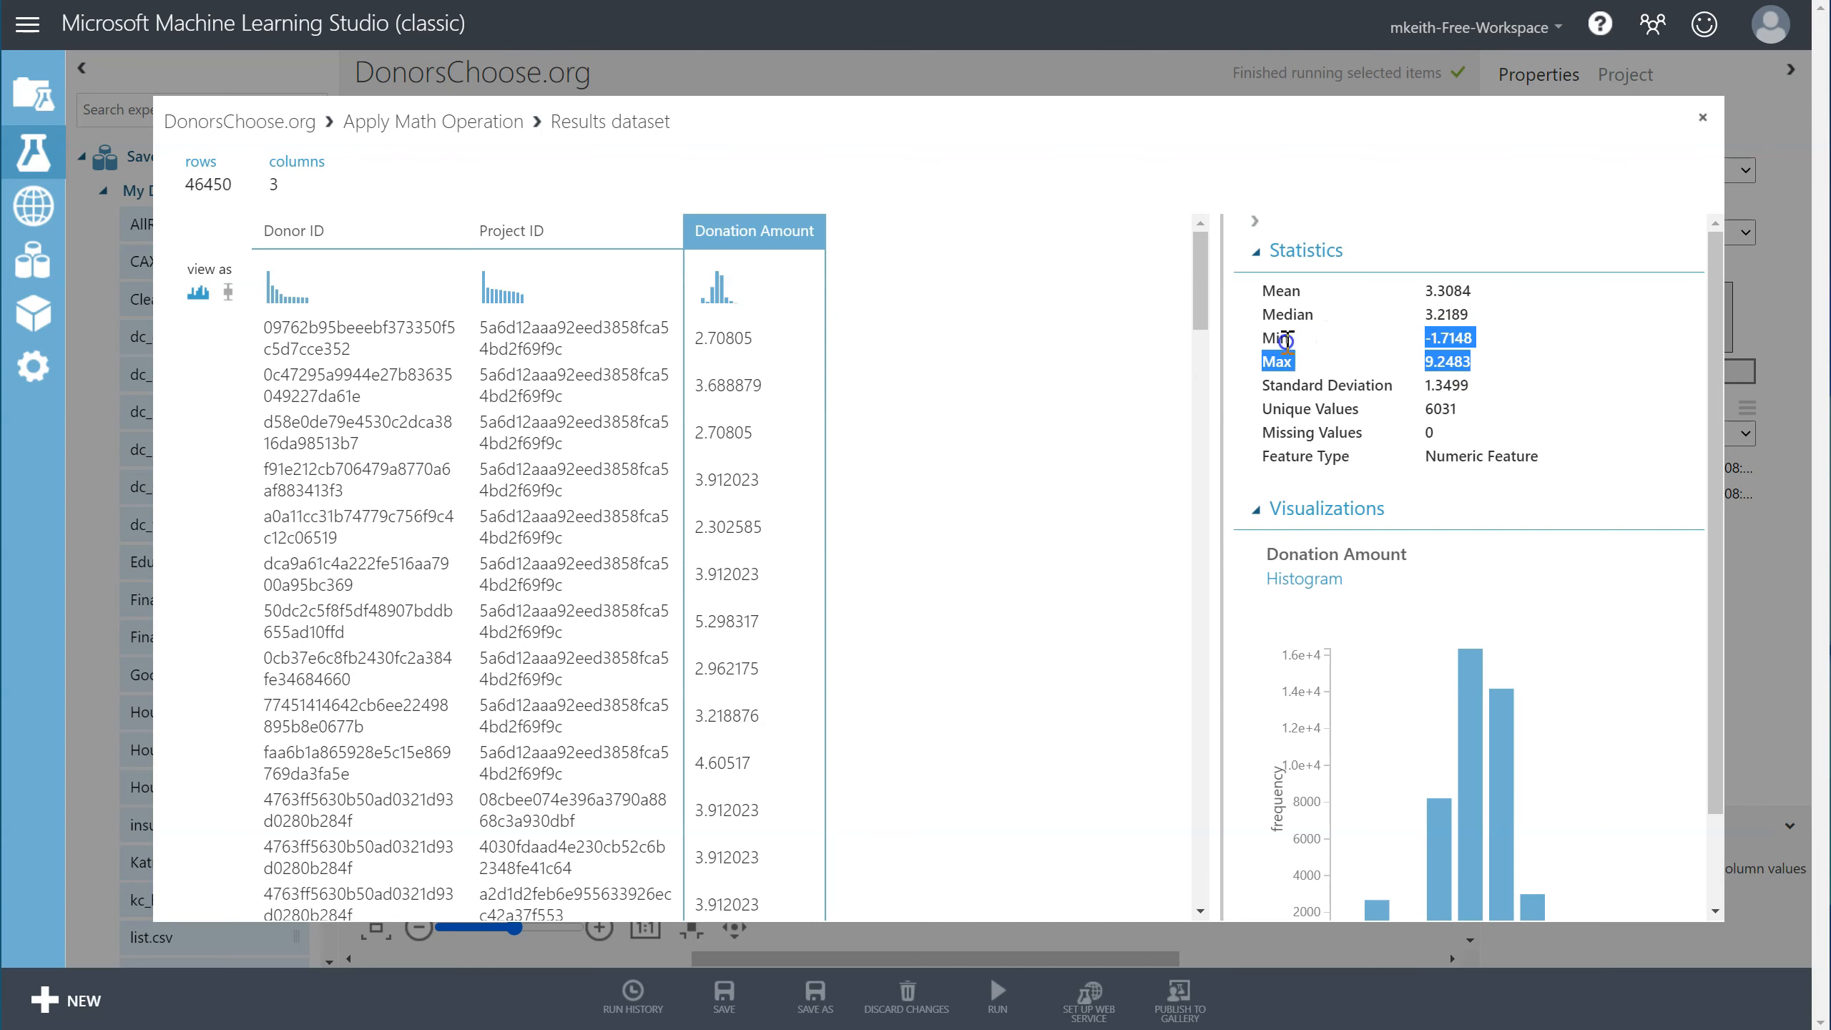
left_click(1702, 118)
Comment the Ln module with "Min -1.7148" and "Max 9.2483", expand the comment, and move the three modules below it down.
double_click(876, 338)
type("Min  -1.7148 Max 9.2483")
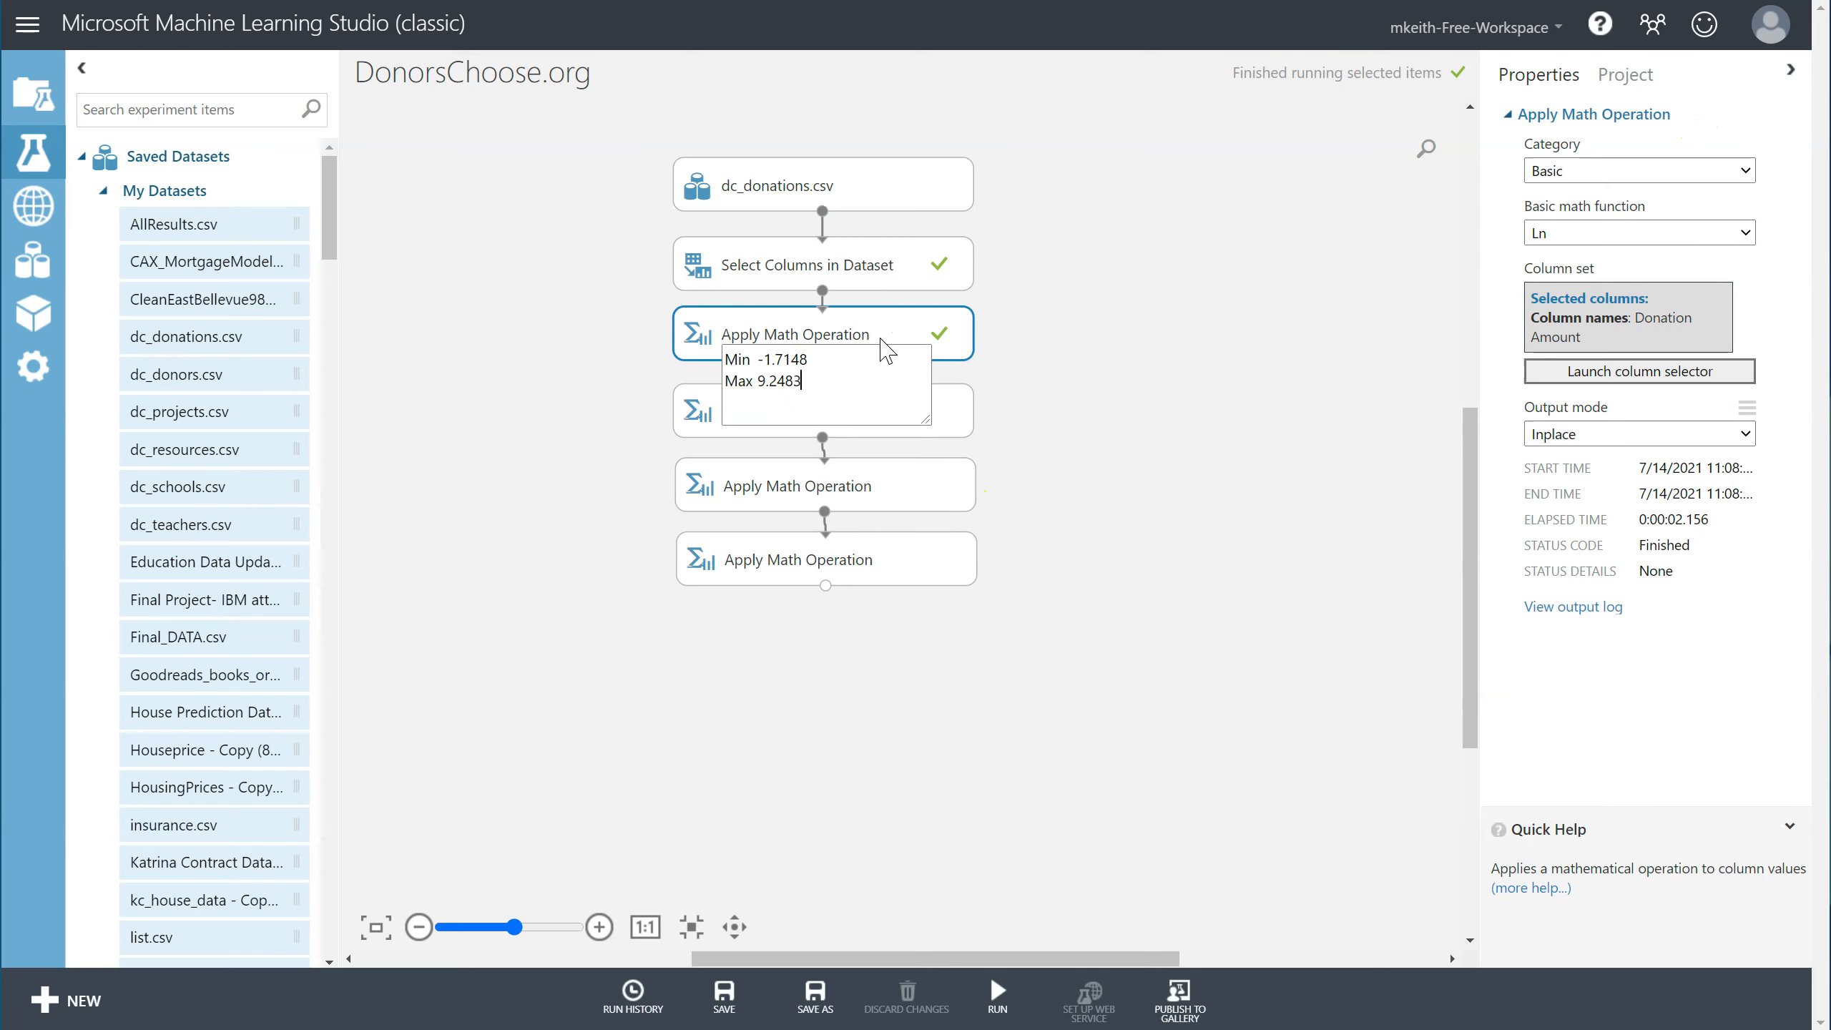
left_click(1018, 358)
left_click(965, 339)
left_click_drag(1007, 644, 634, 374)
left_click_drag(756, 433, 755, 460)
Set the subtracting Apply Math Operation module's constant operation argument to -1.7148.
left_click(888, 446)
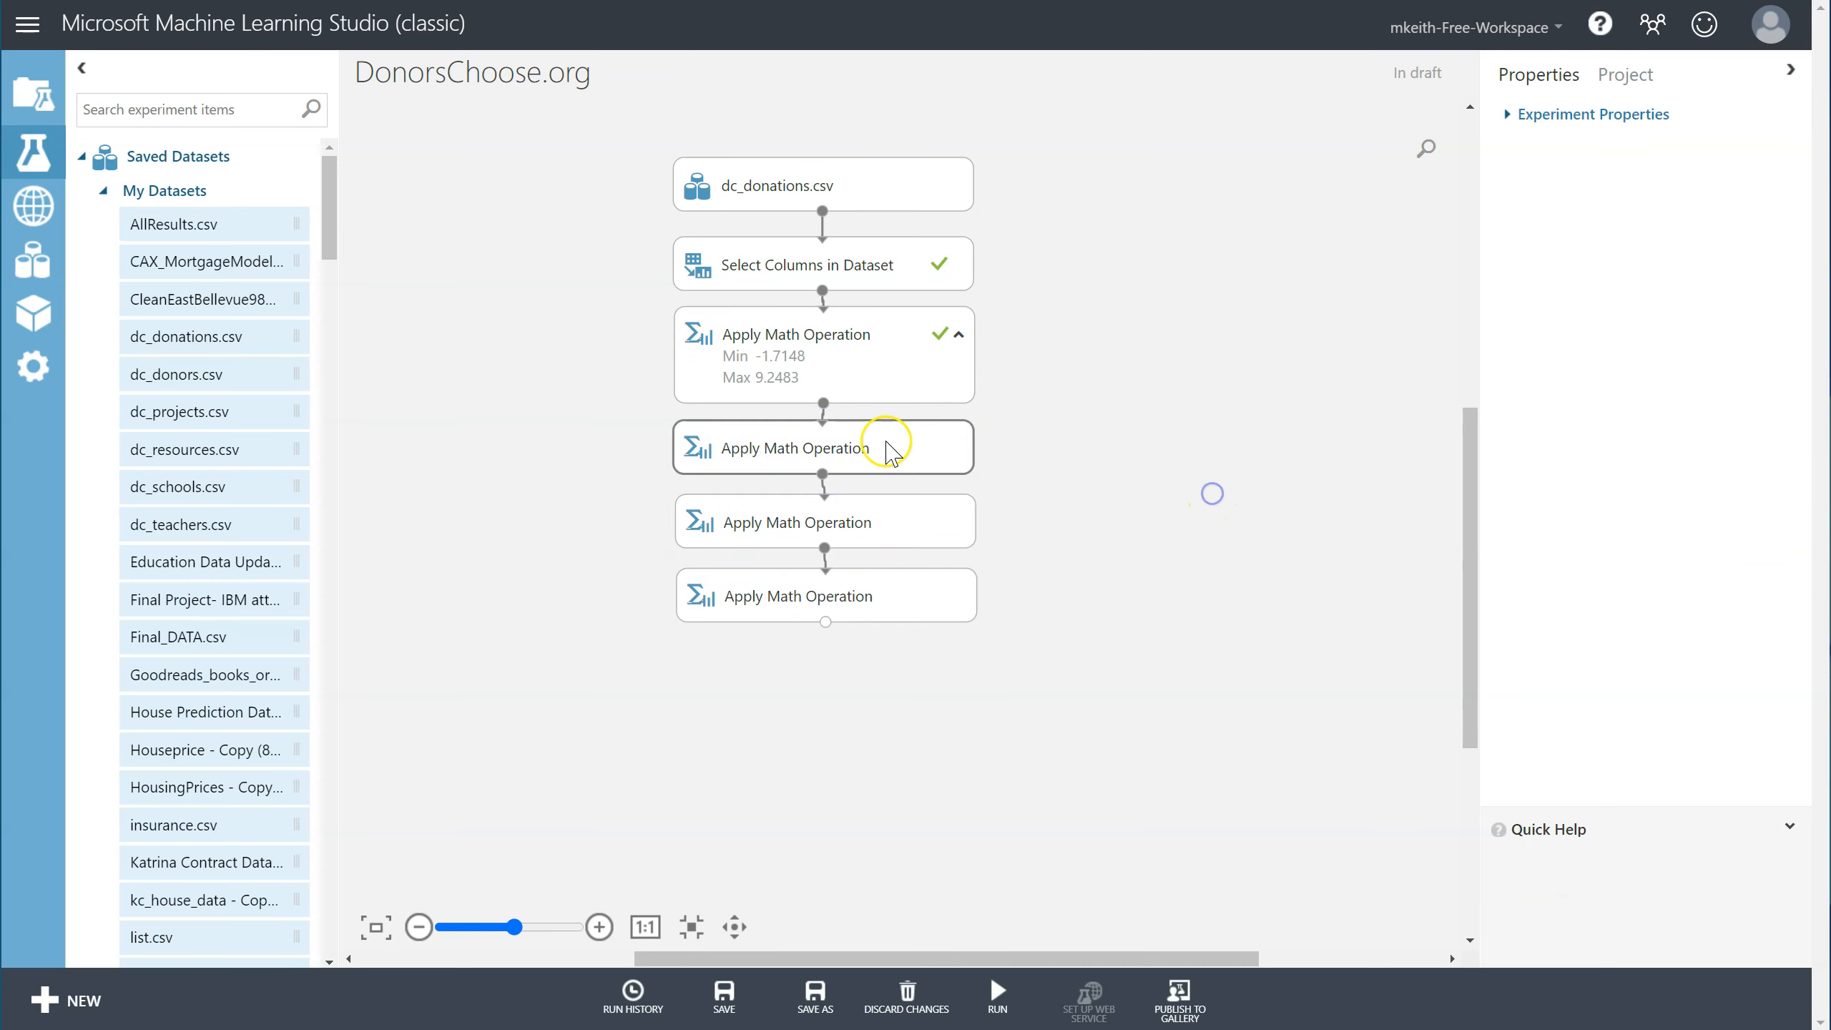
left_click(1598, 356)
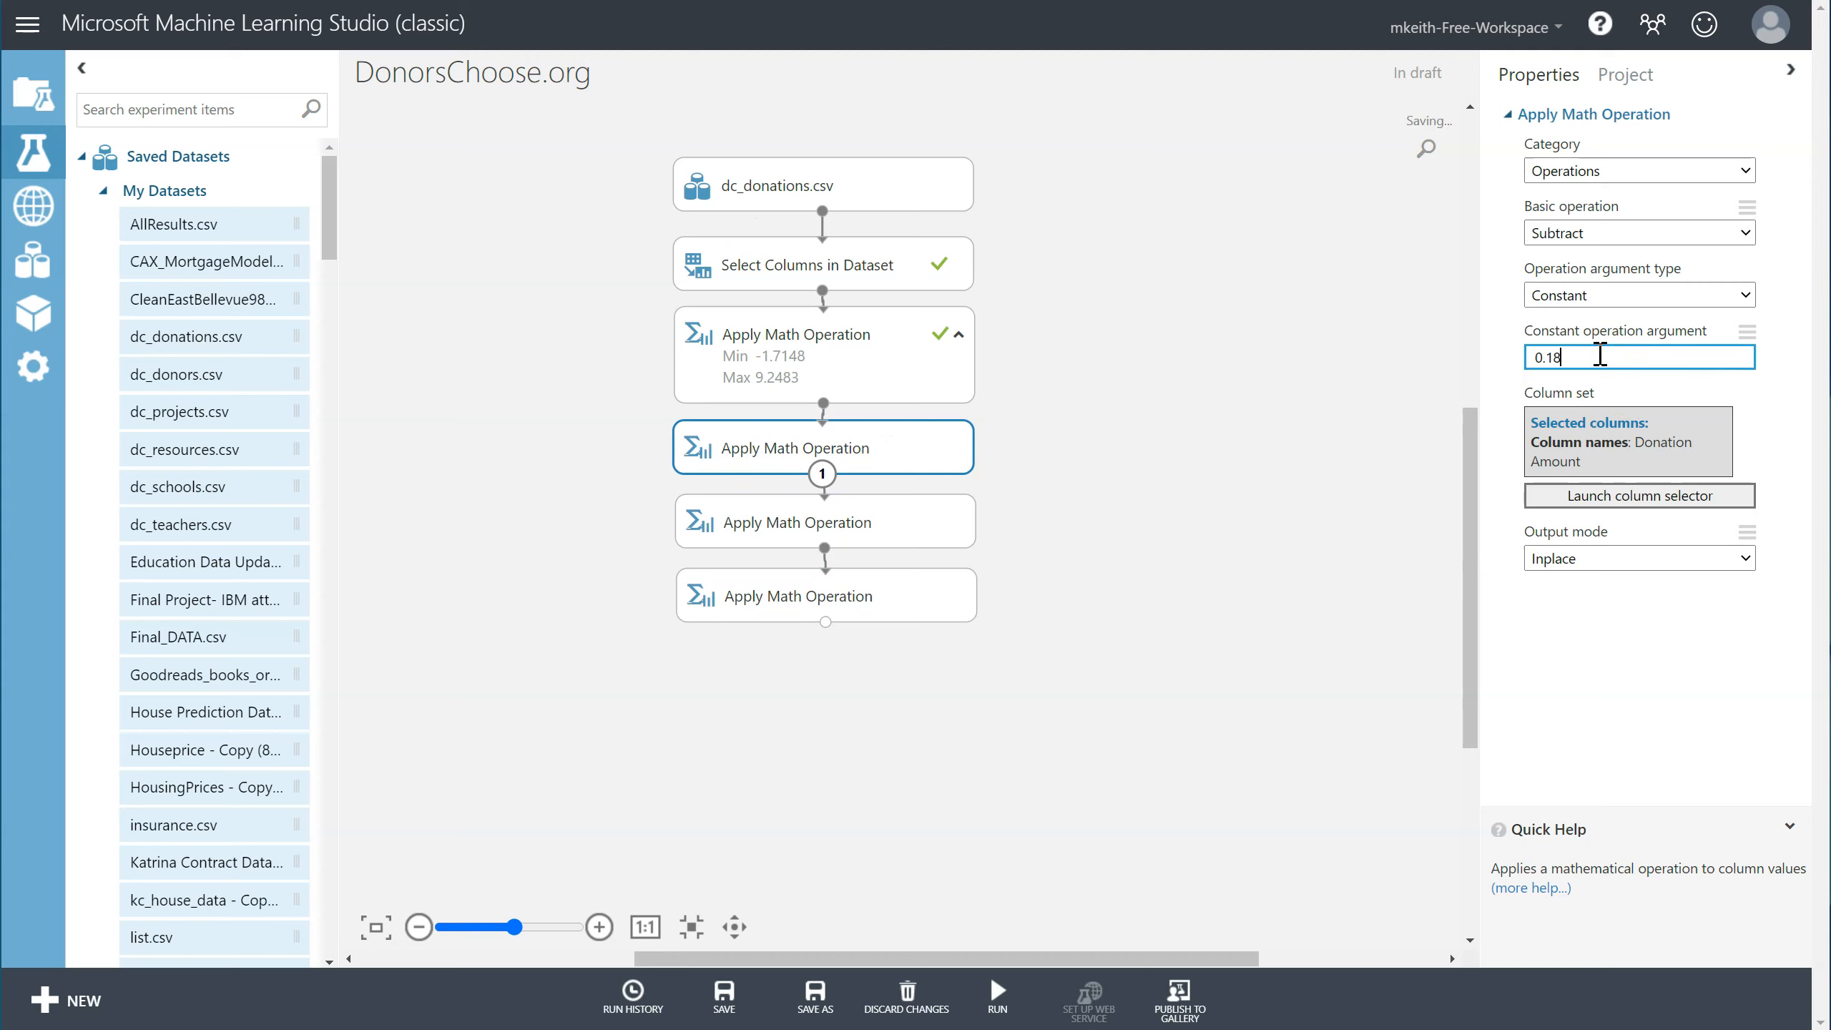
key("BackSpace")
key("BackSpace")
key("BackSpace")
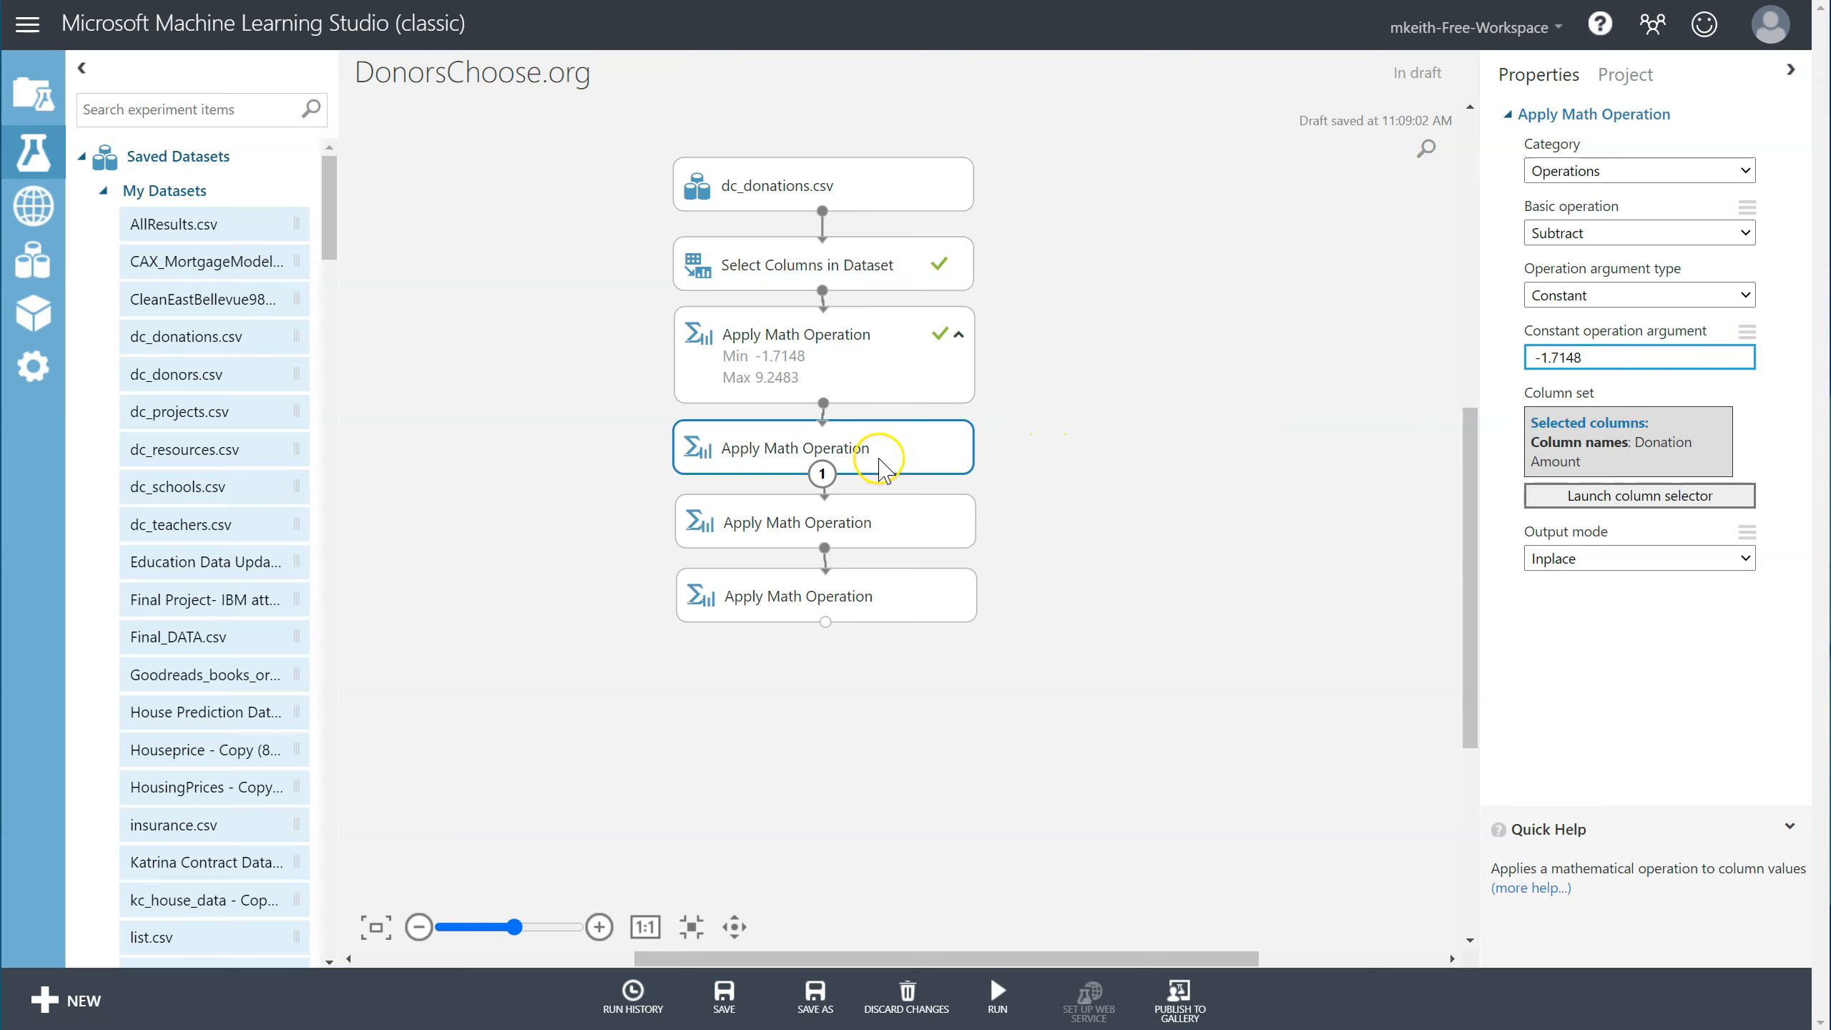
Replace the dividing Apply Math Operation module's constant with the range between the commented minimum and maximum, and run the chain through the multiplying module.
left_click(875, 533)
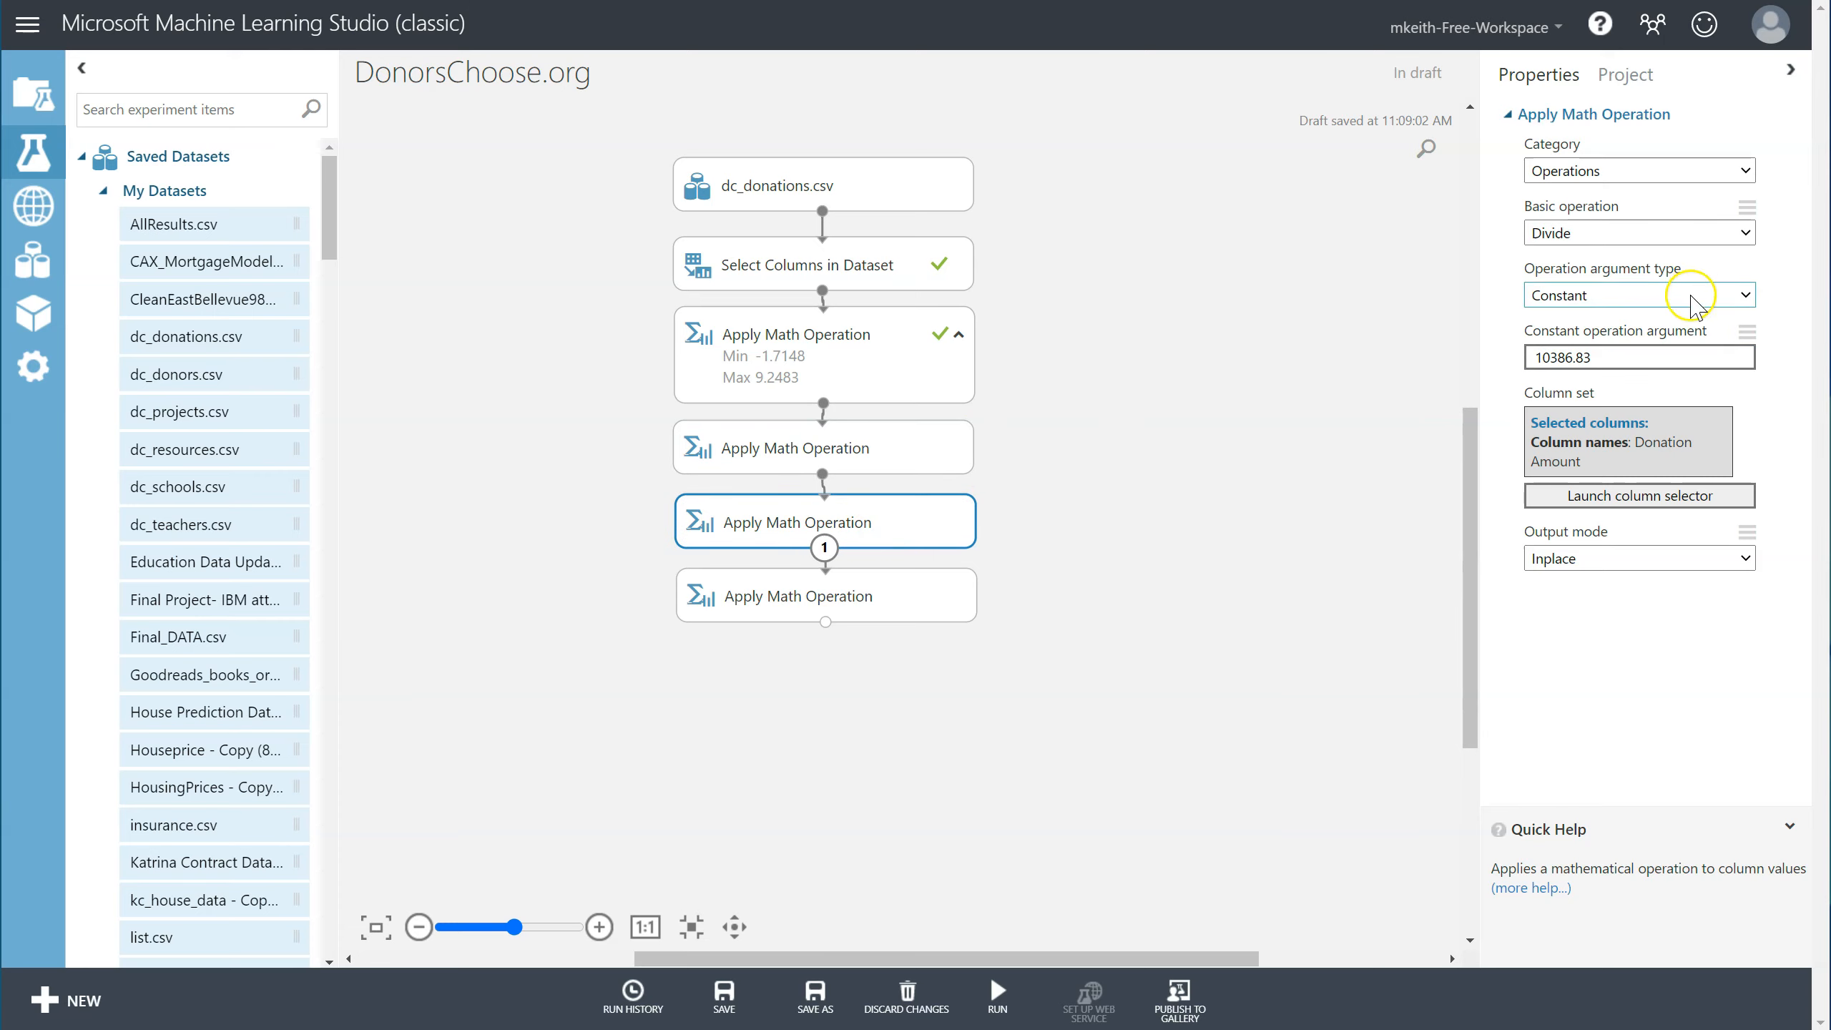
left_click_drag(1615, 360, 1481, 358)
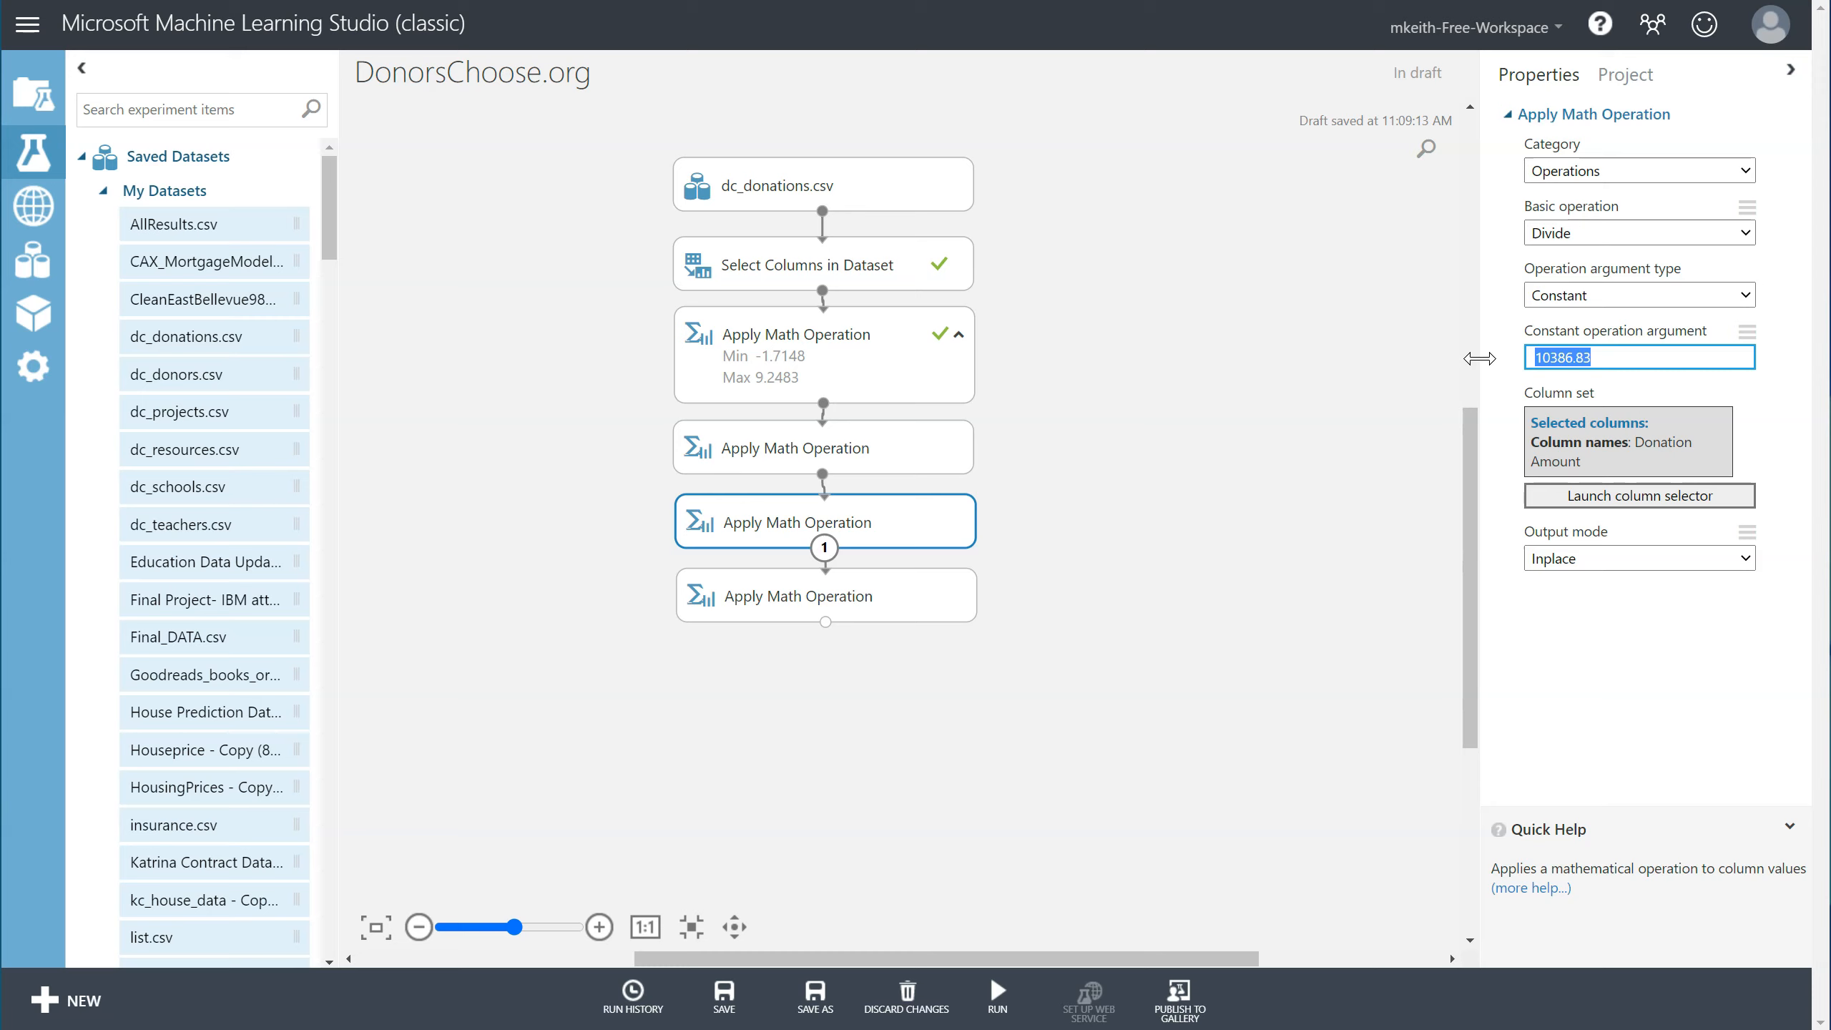
left_click_drag(1638, 359, 1482, 362)
left_click(881, 593)
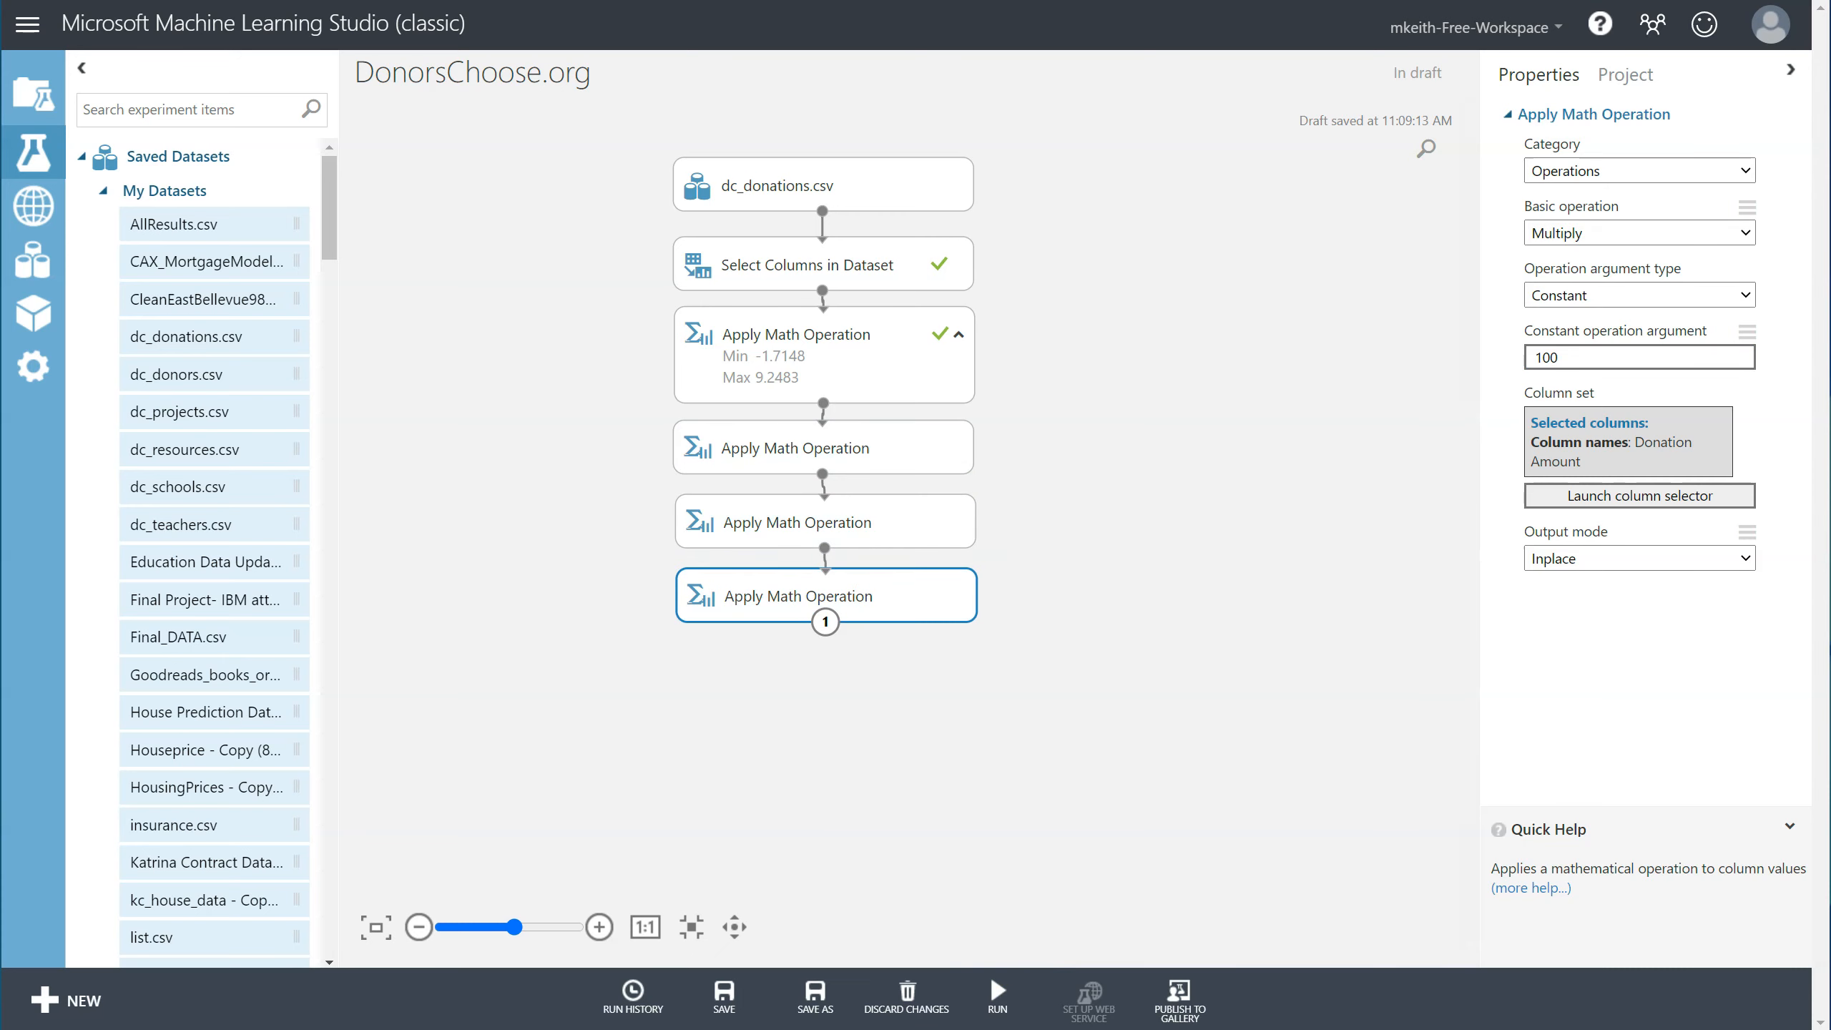
left_click(1003, 957)
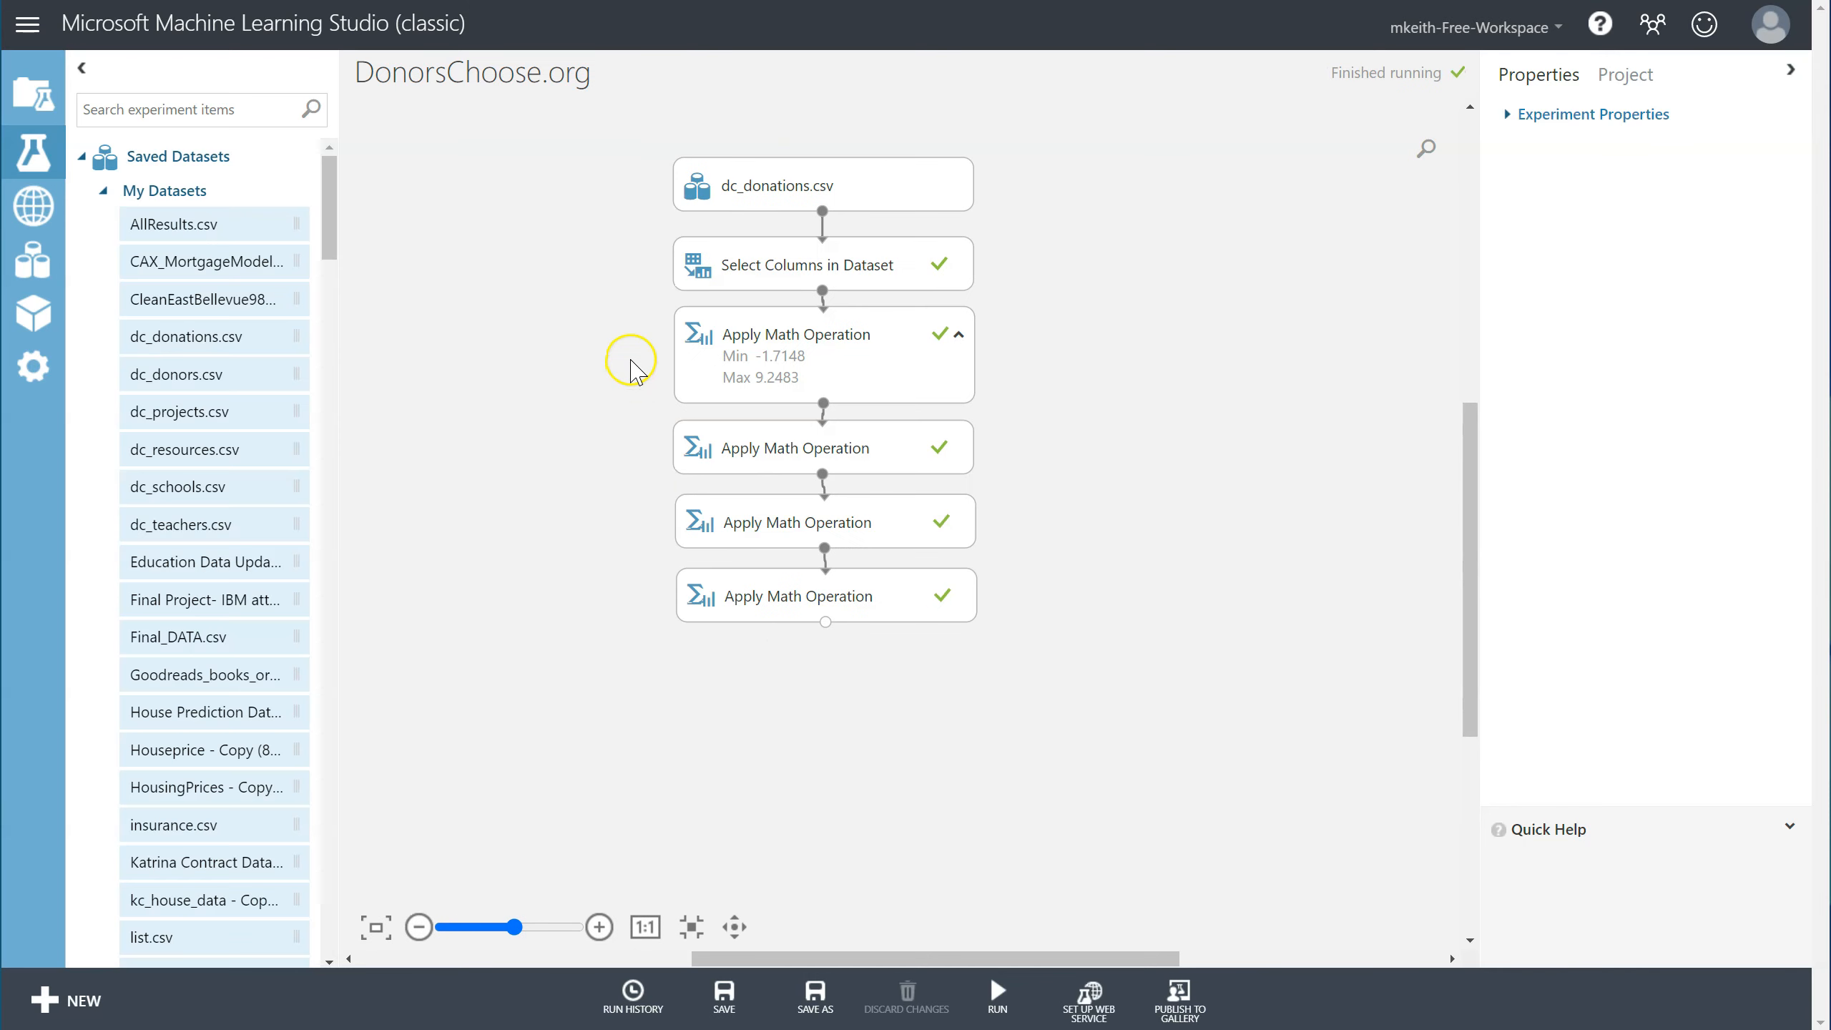
Visualize the multiplying module's results dataset, examine the Donation Amount minimum, maximum and first row value, and close the view.
left_click(902, 599)
right_click(894, 599)
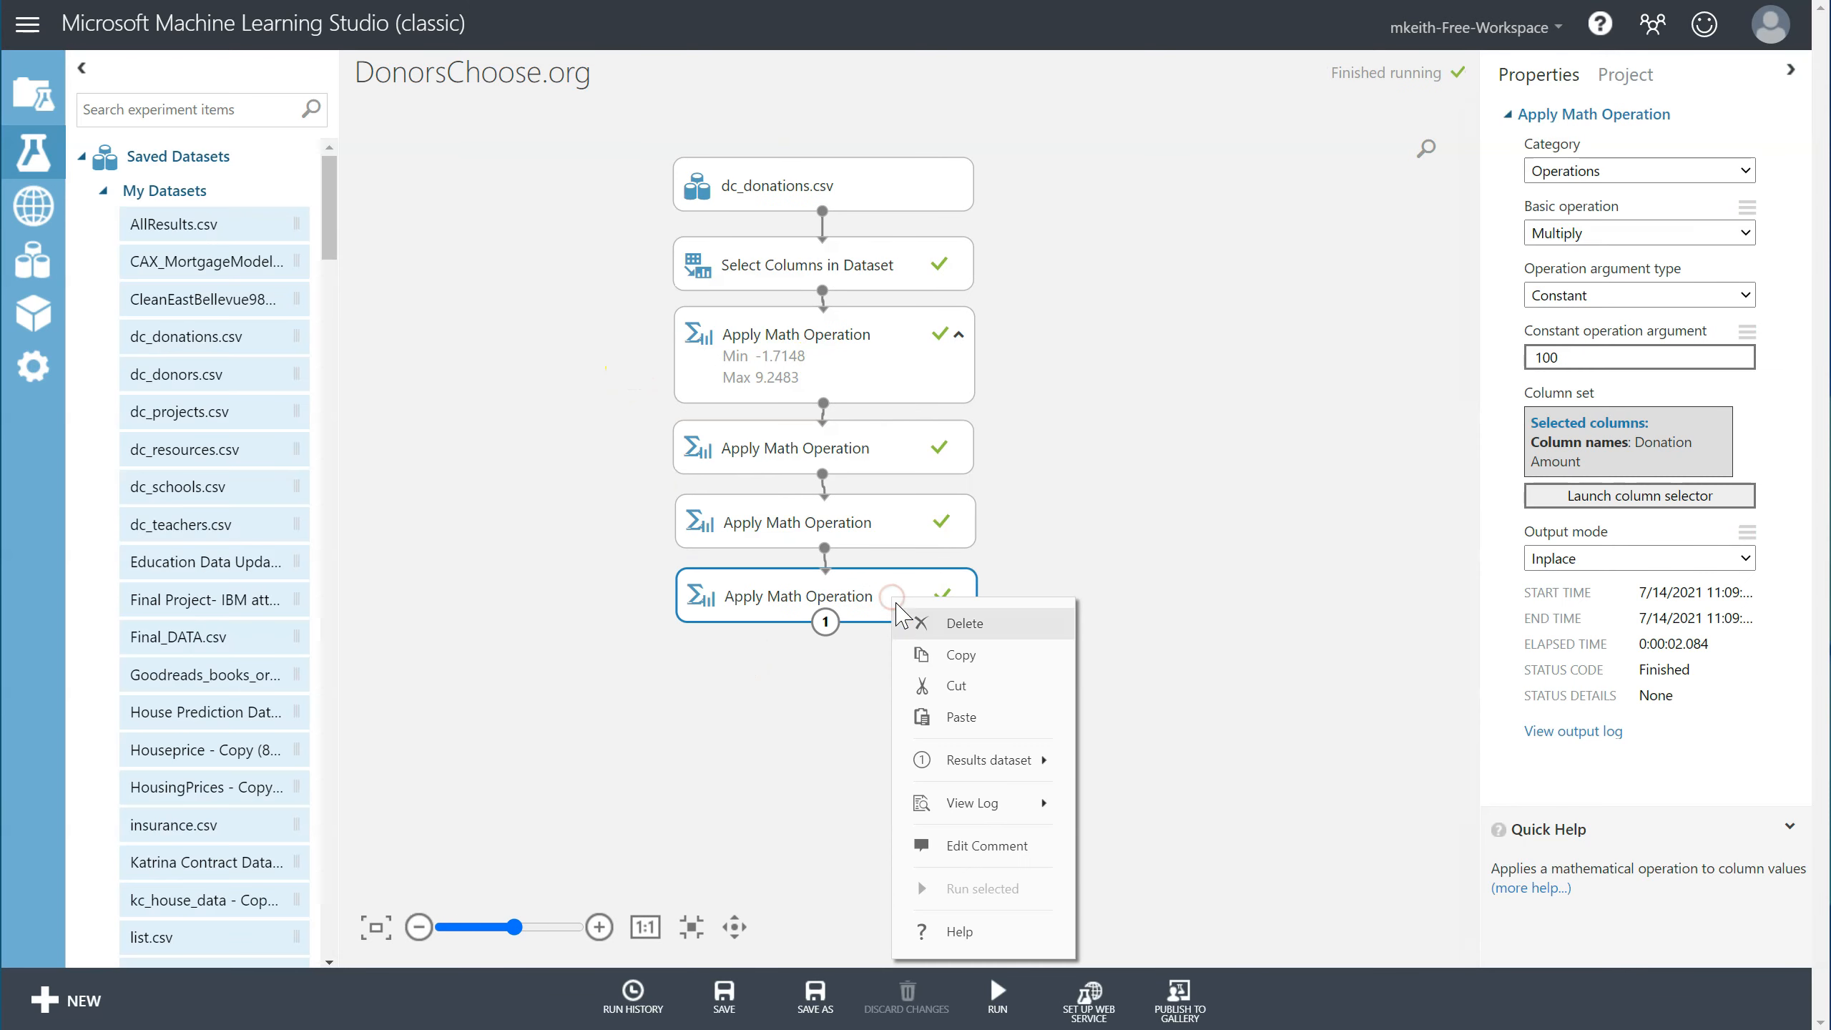
mouse_move(974, 764)
left_click(1157, 887)
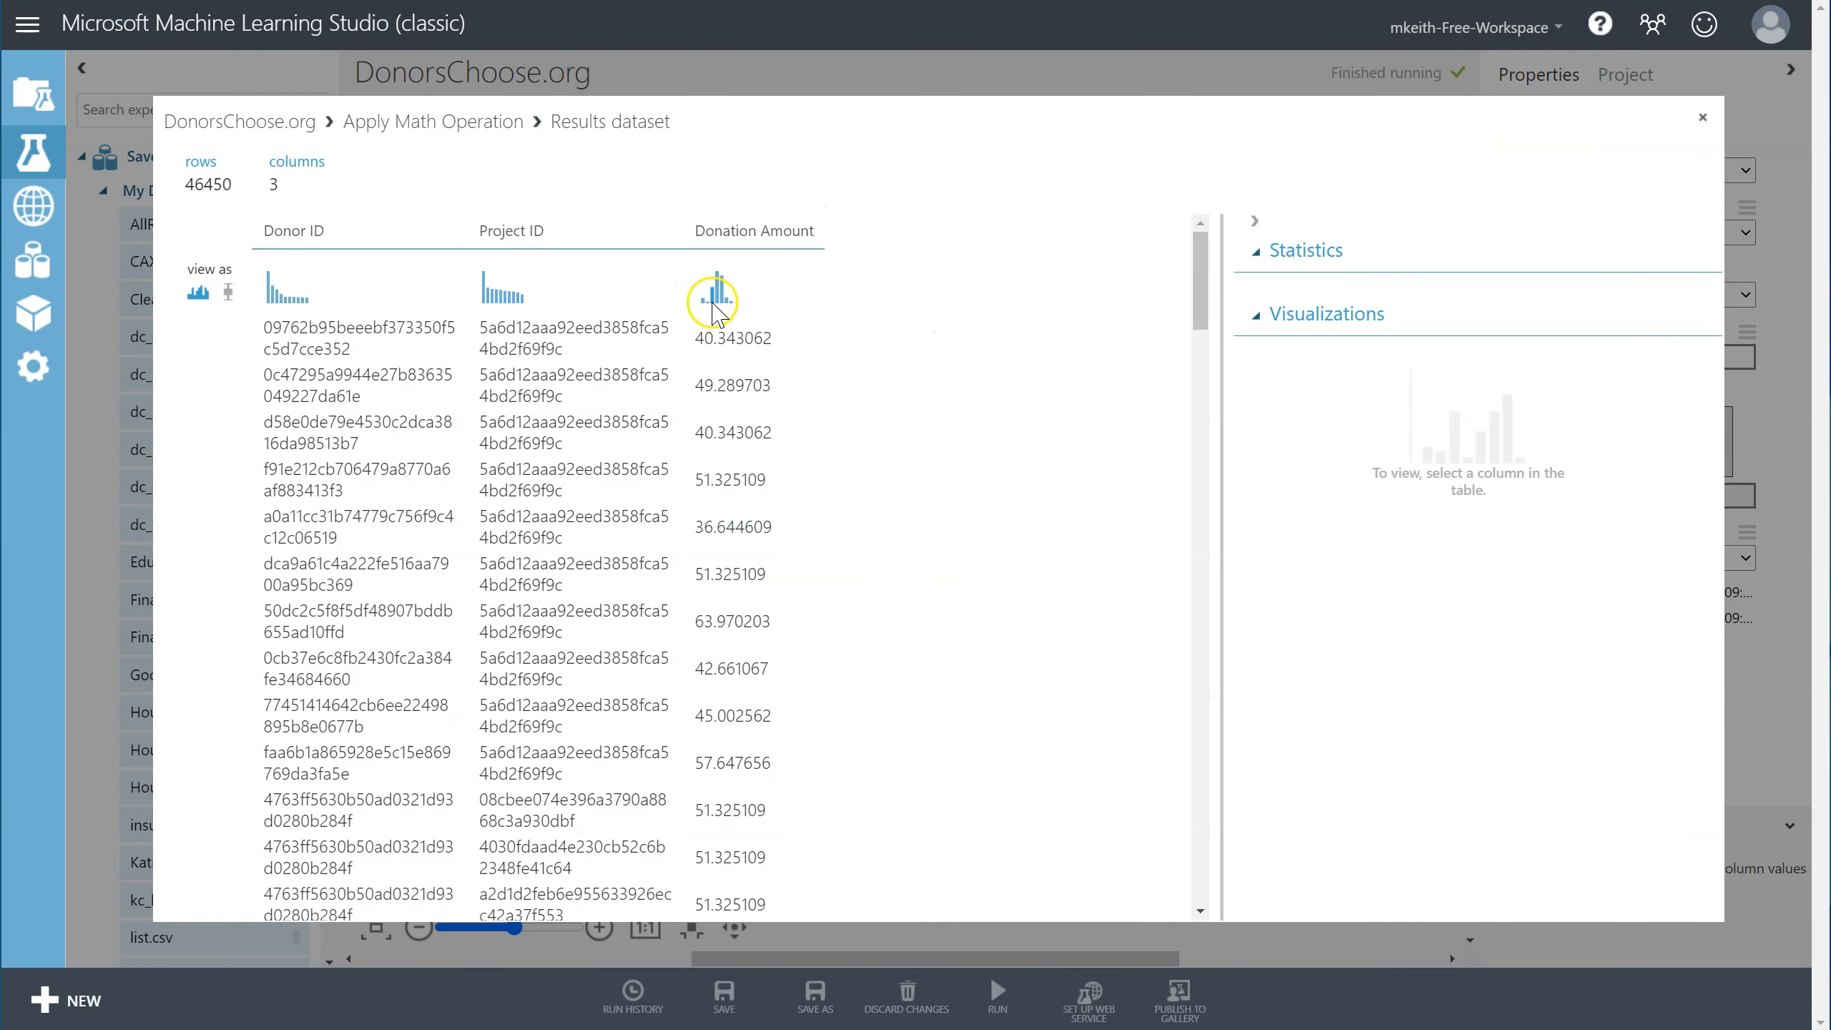
left_click(734, 384)
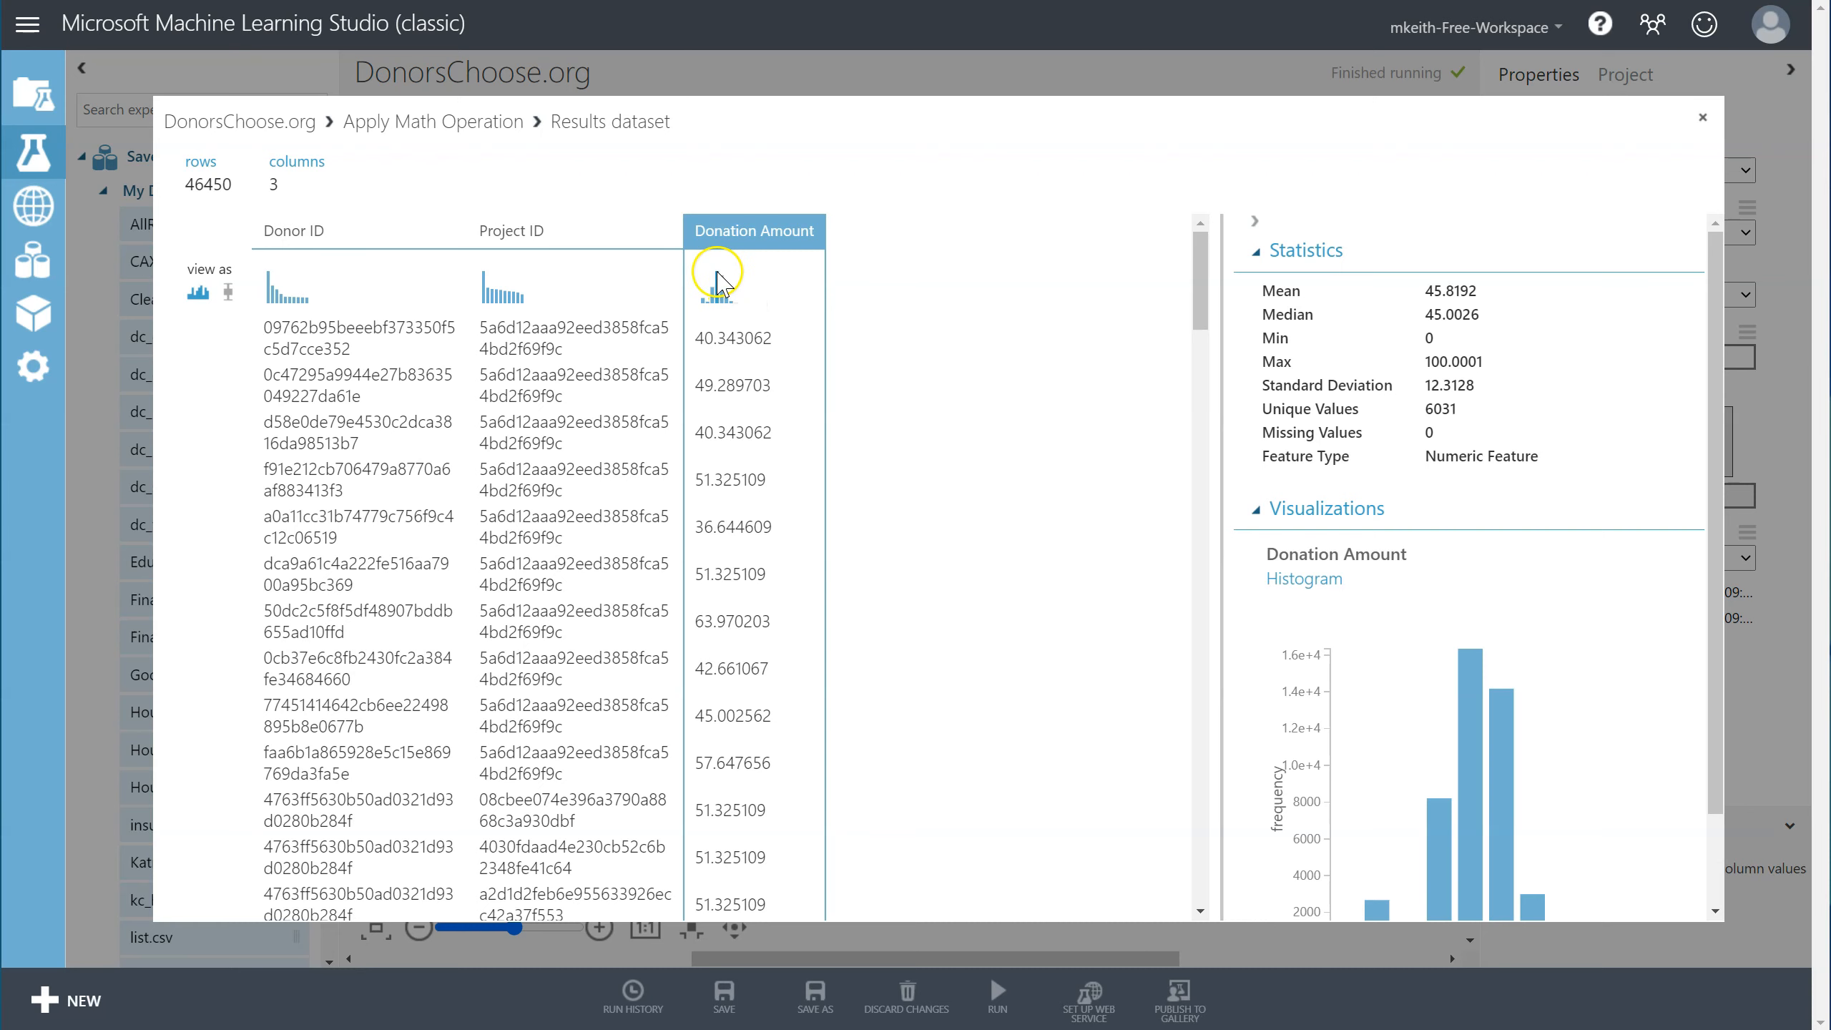
left_click(714, 292)
left_click(730, 345)
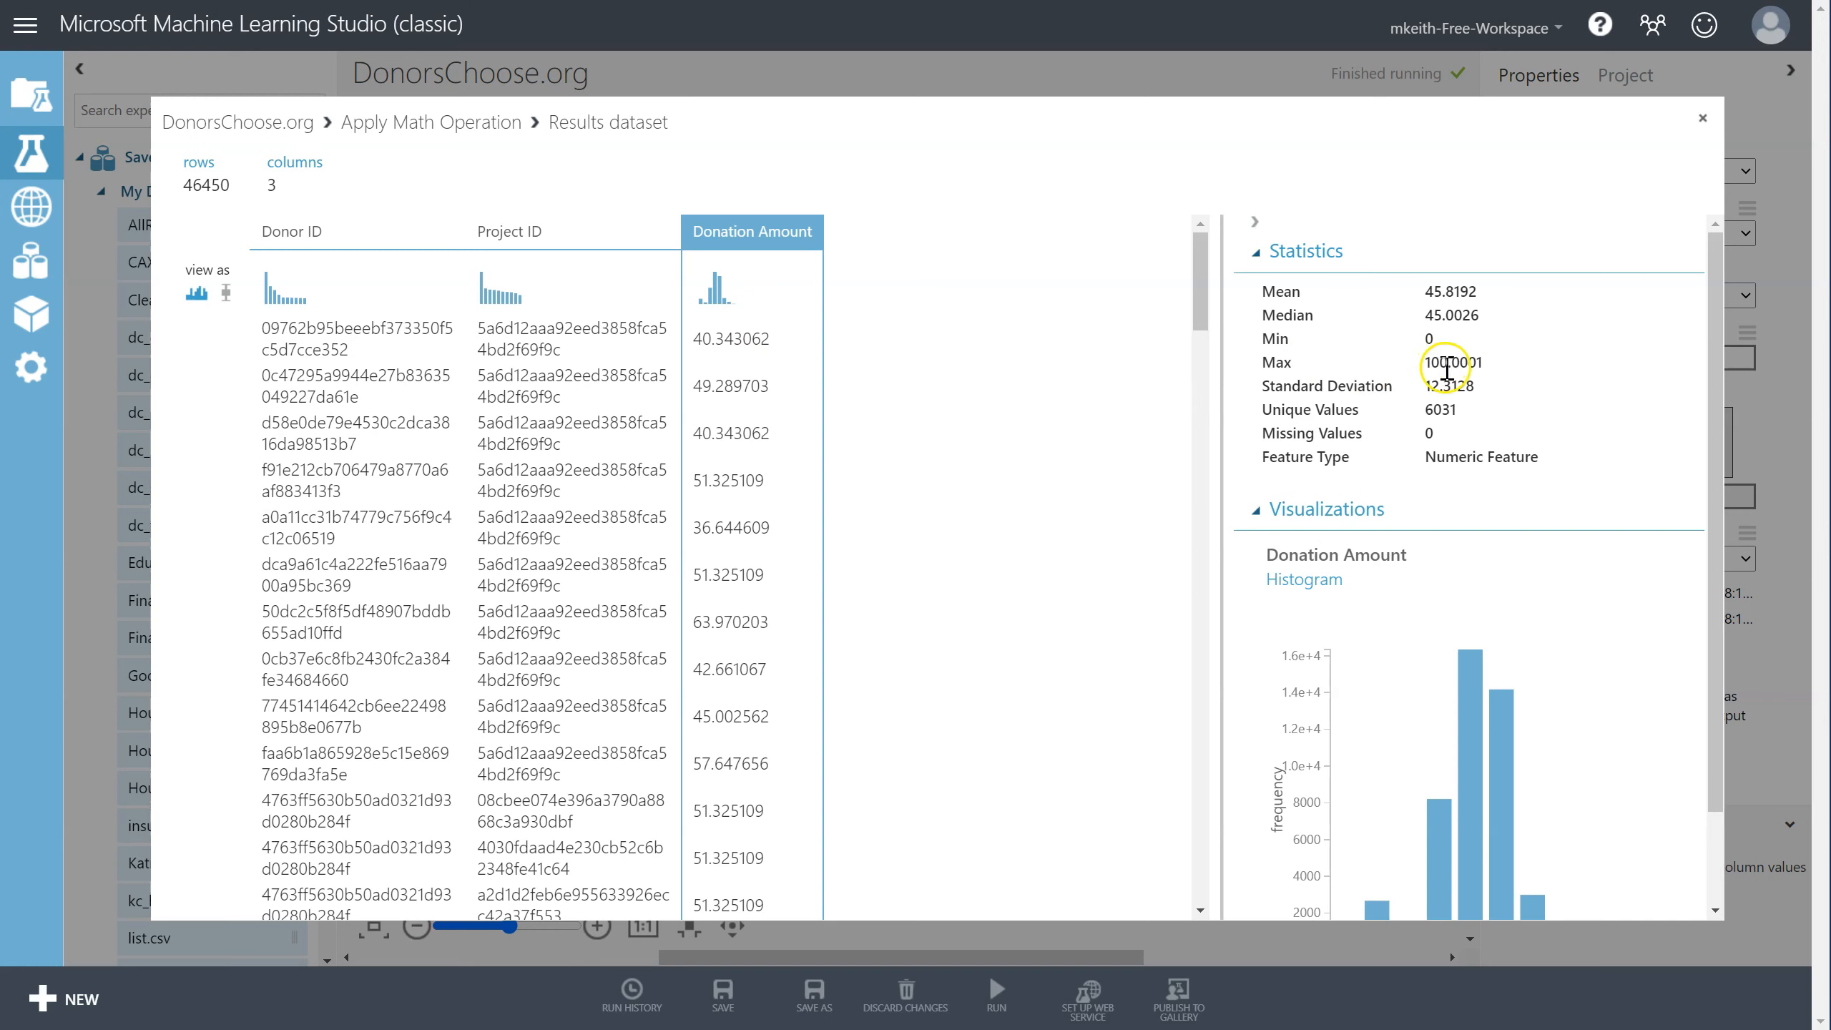
double_click(1430, 340)
left_click_drag(1428, 362, 1476, 362)
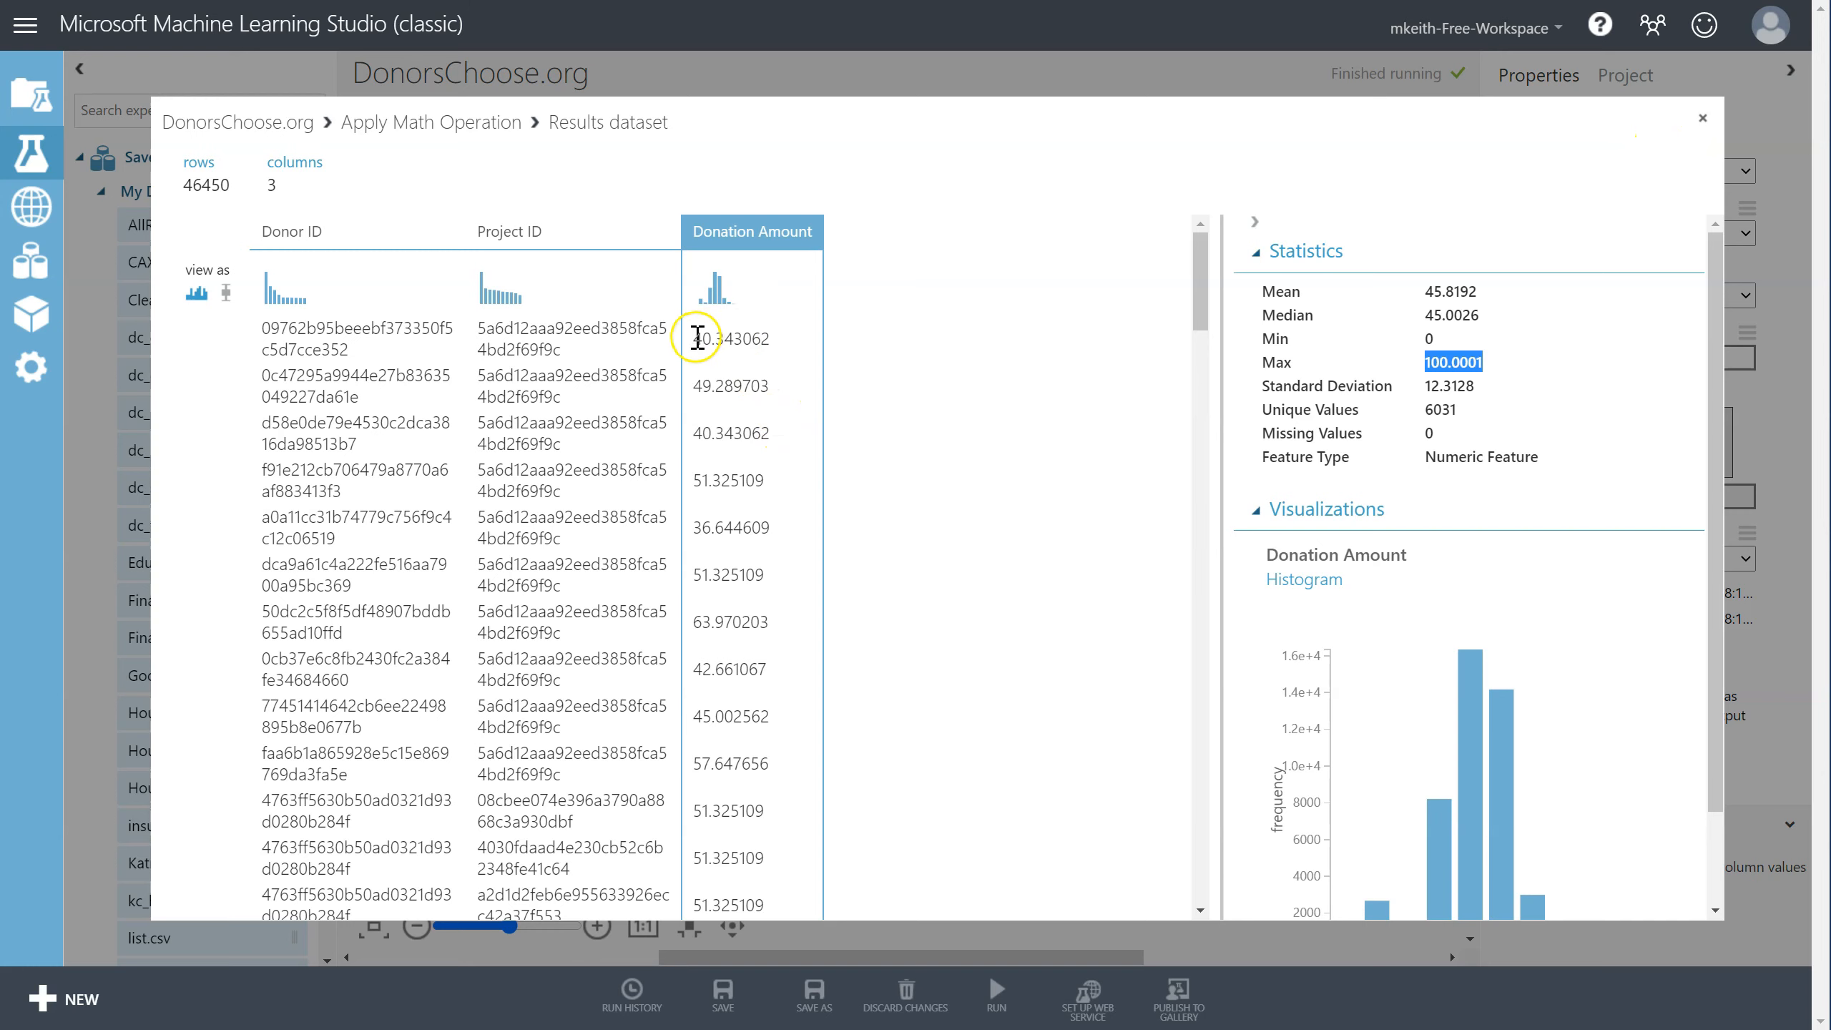
left_click_drag(697, 339, 771, 337)
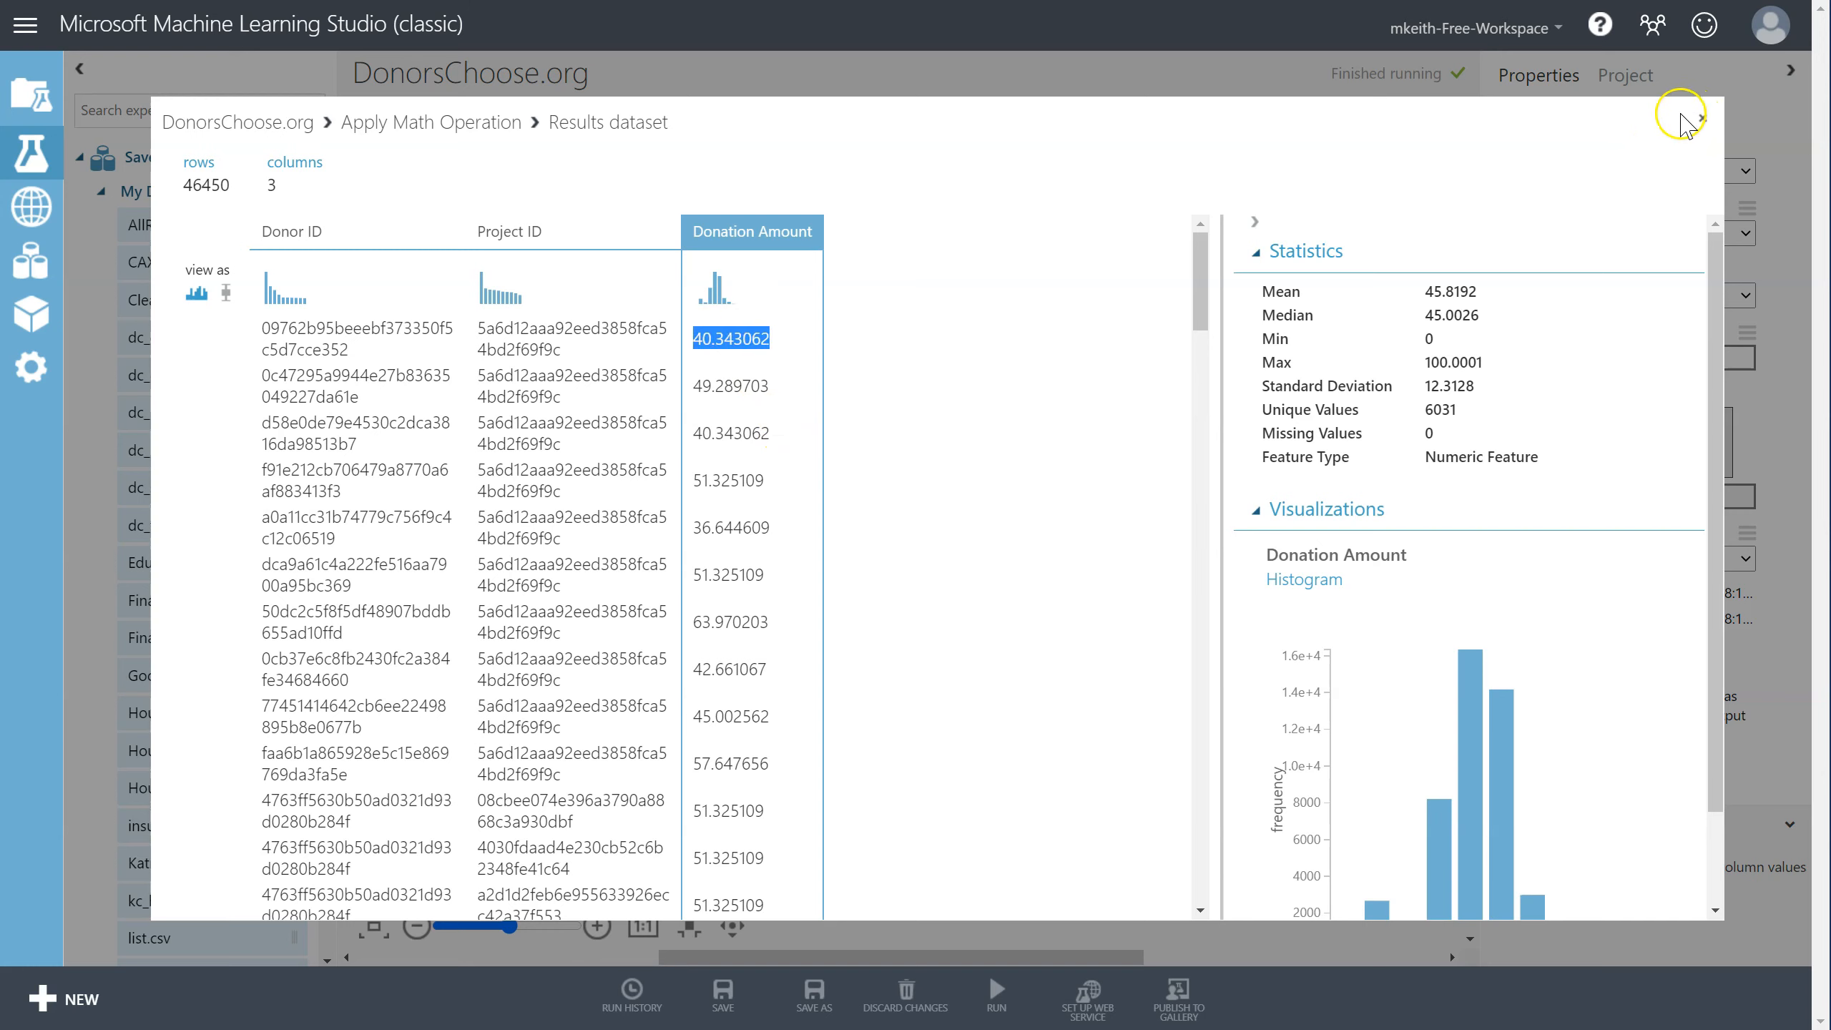
left_click(1705, 119)
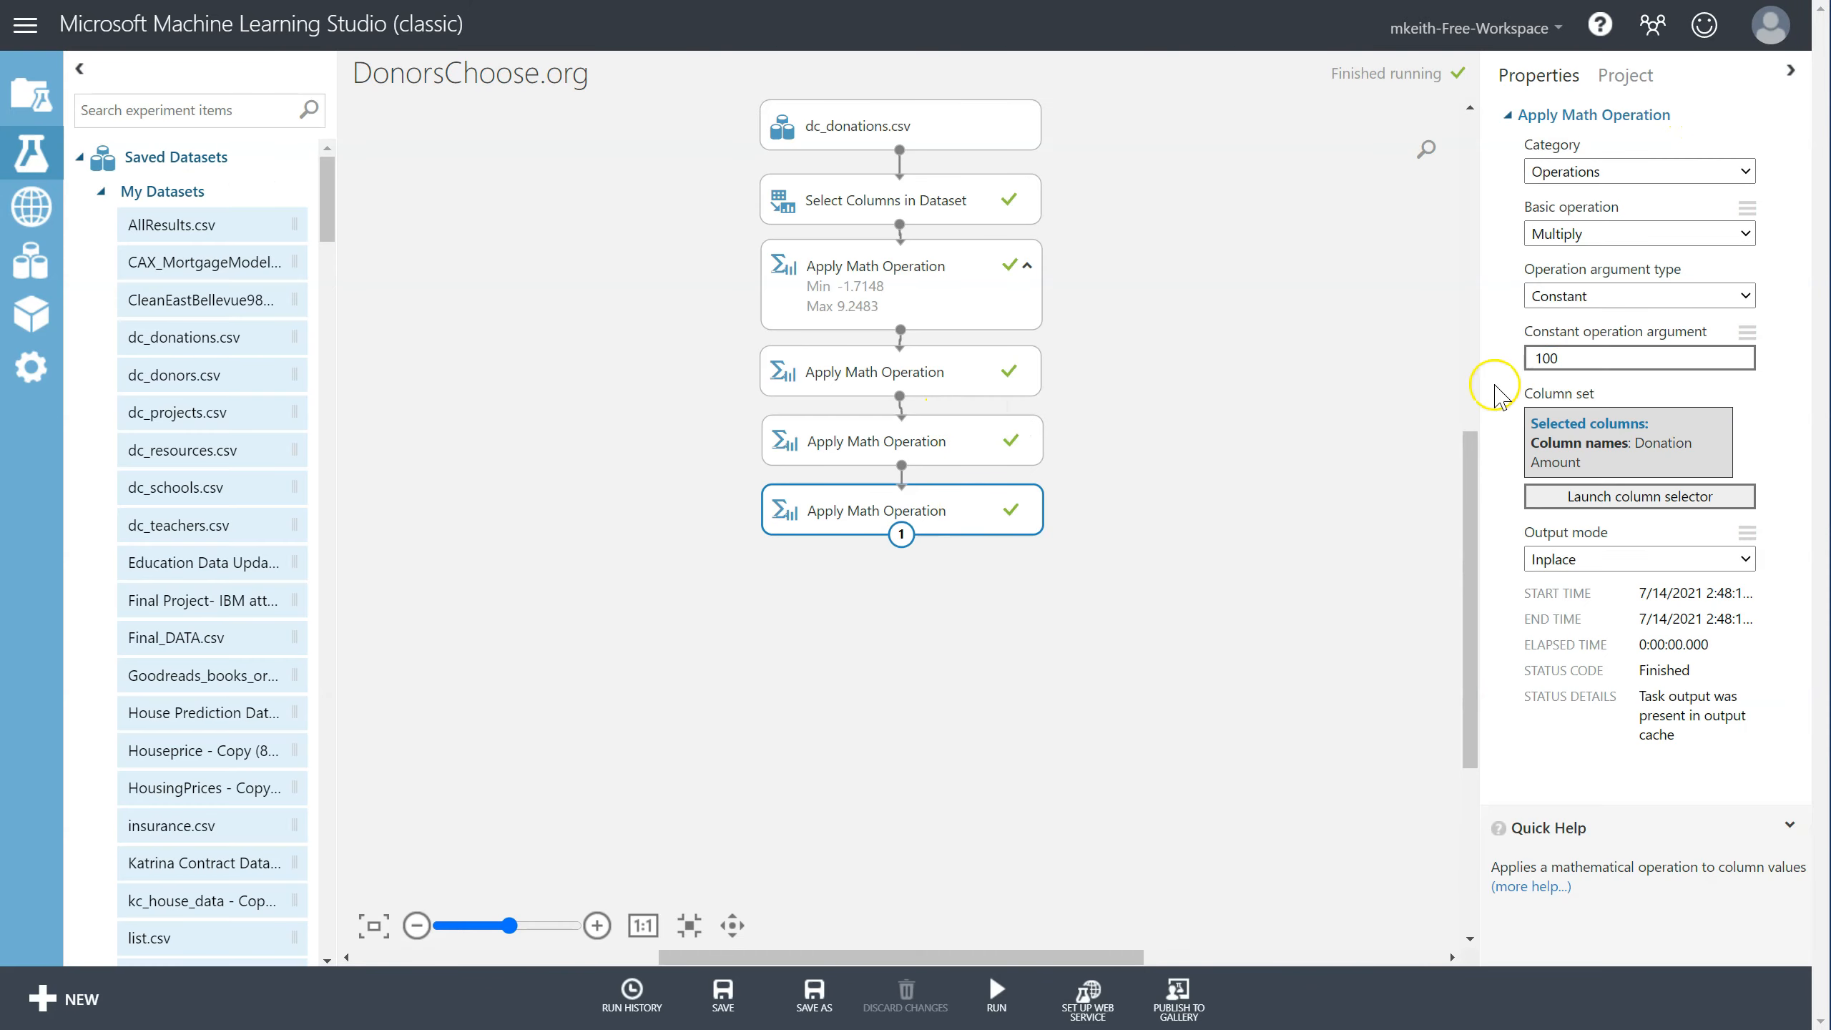
Set the multiplying Apply Math Operation module's constant operation argument to 99 and run the selected module.
type("99")
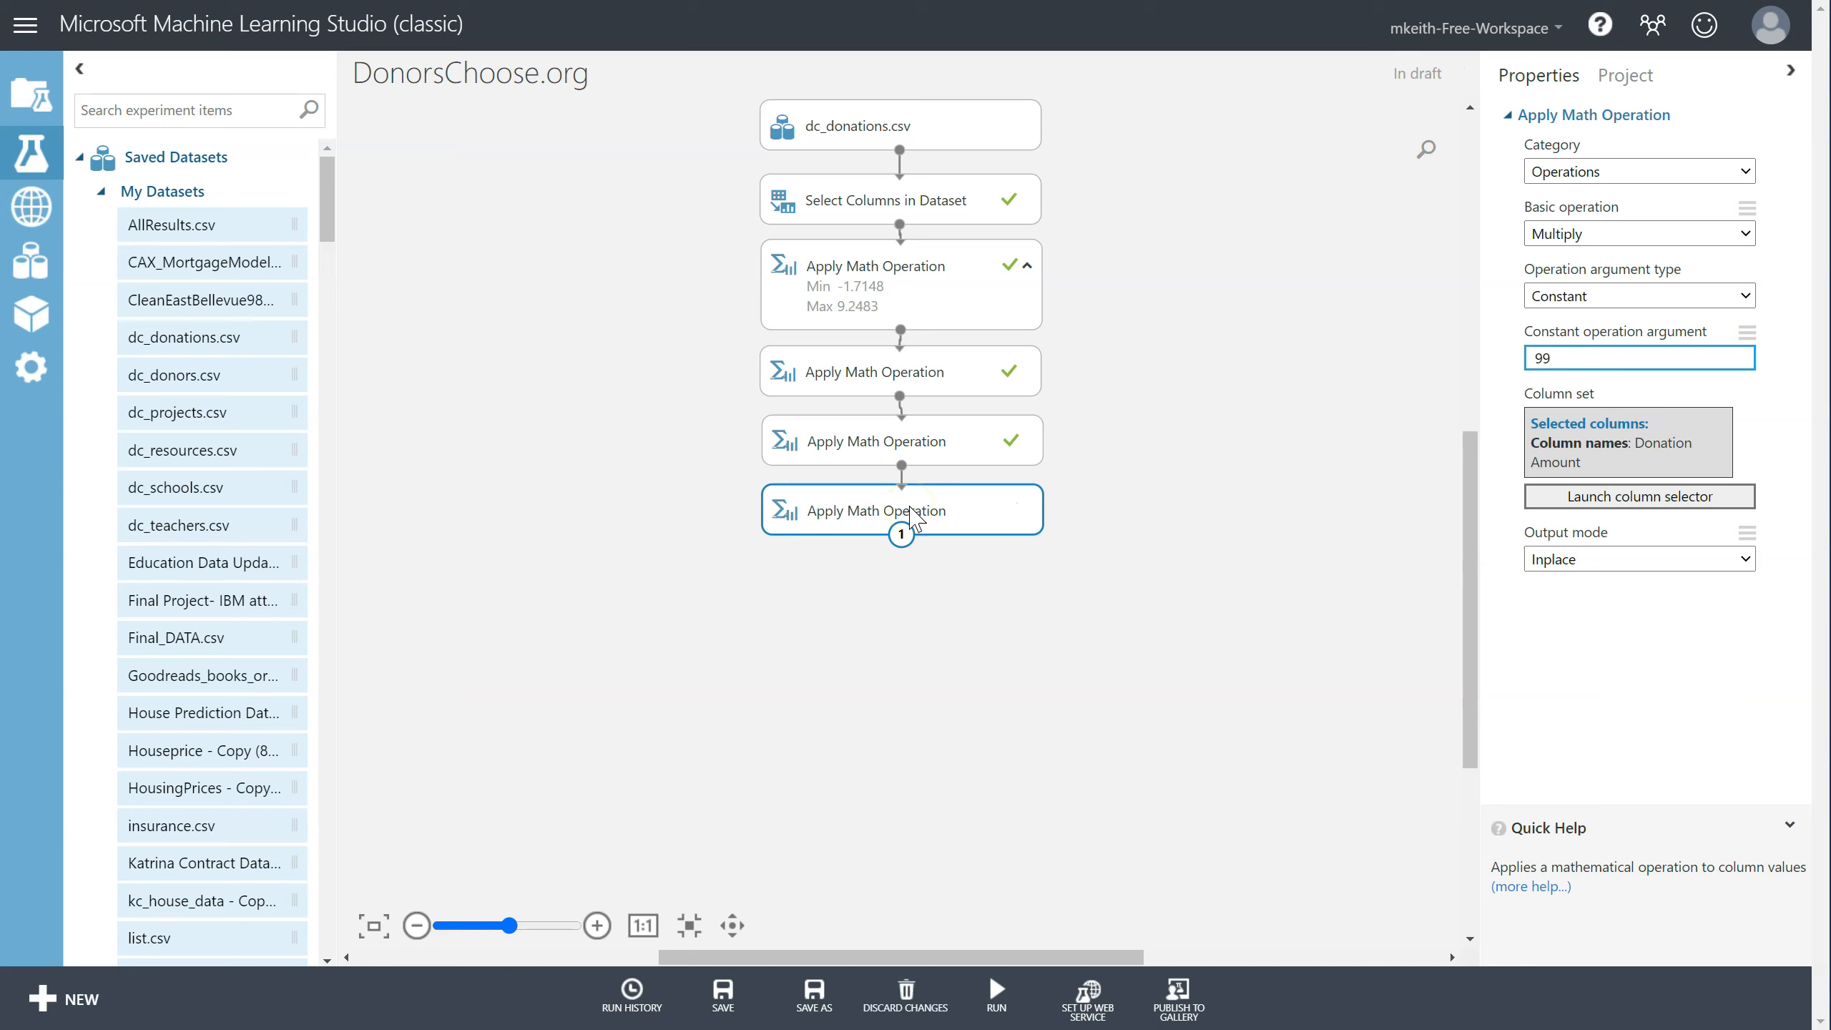
left_click(951, 509)
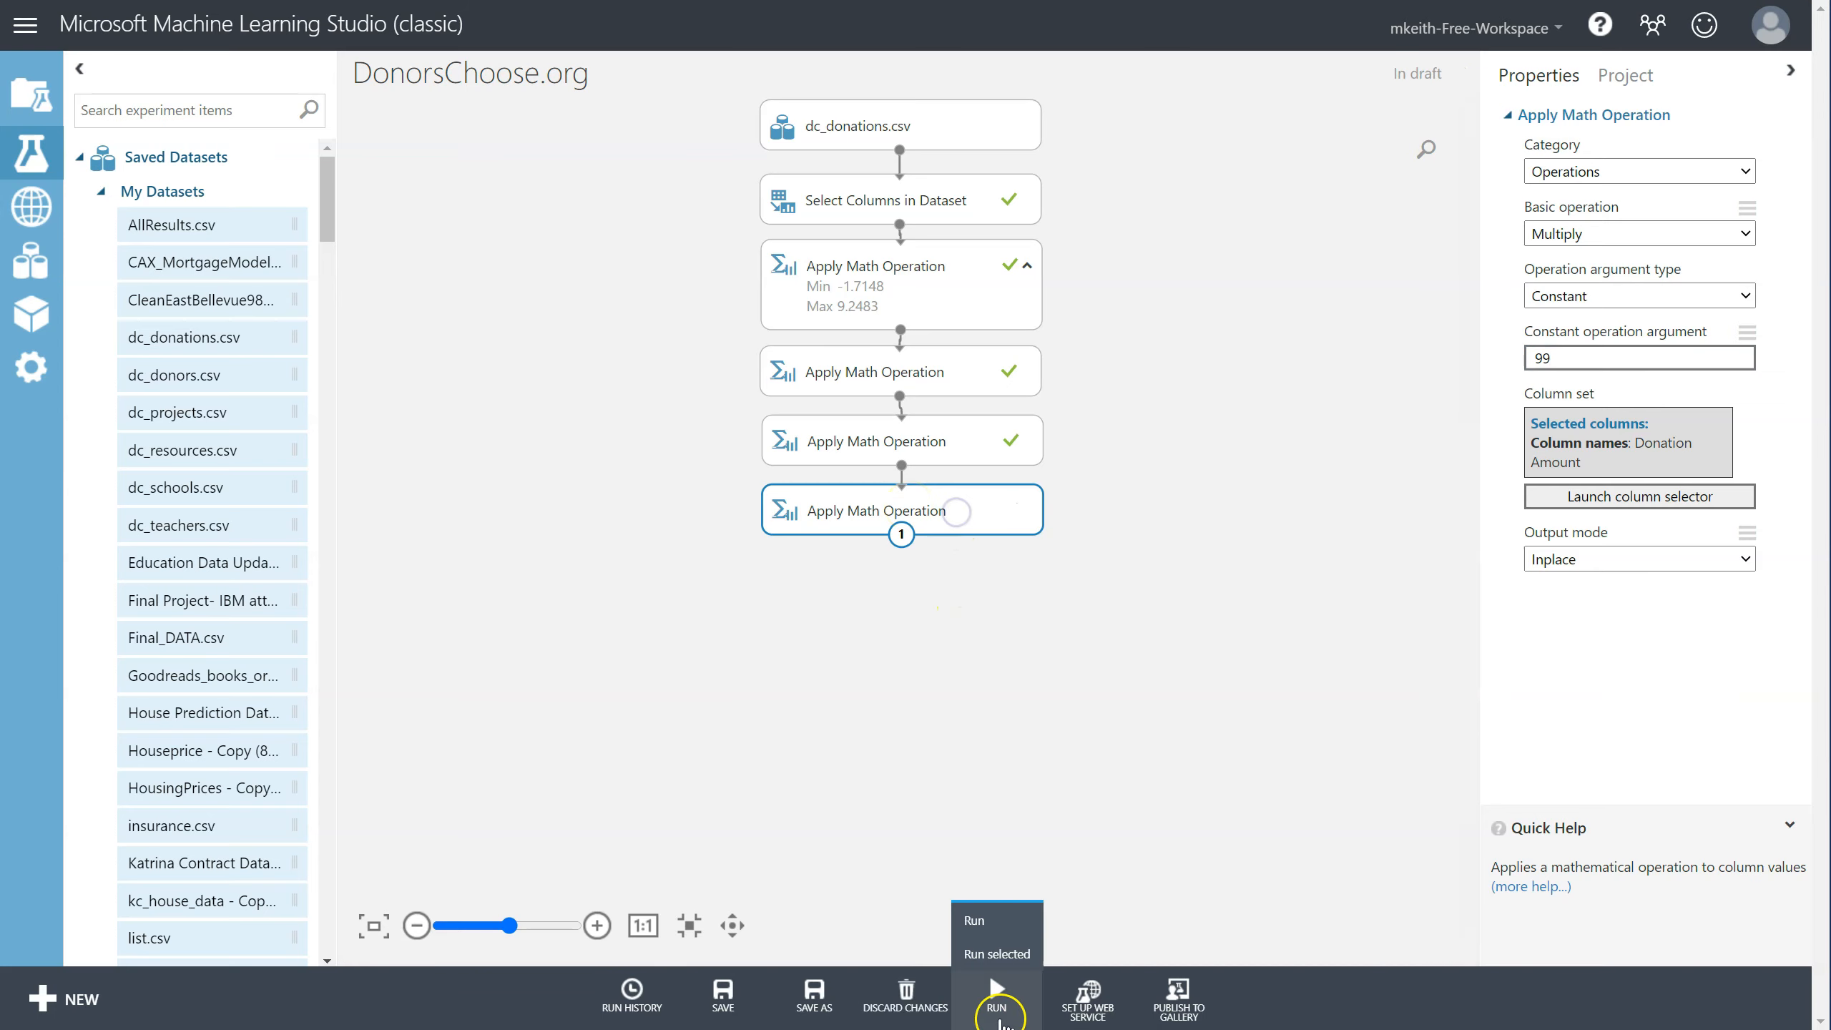
left_click(1001, 956)
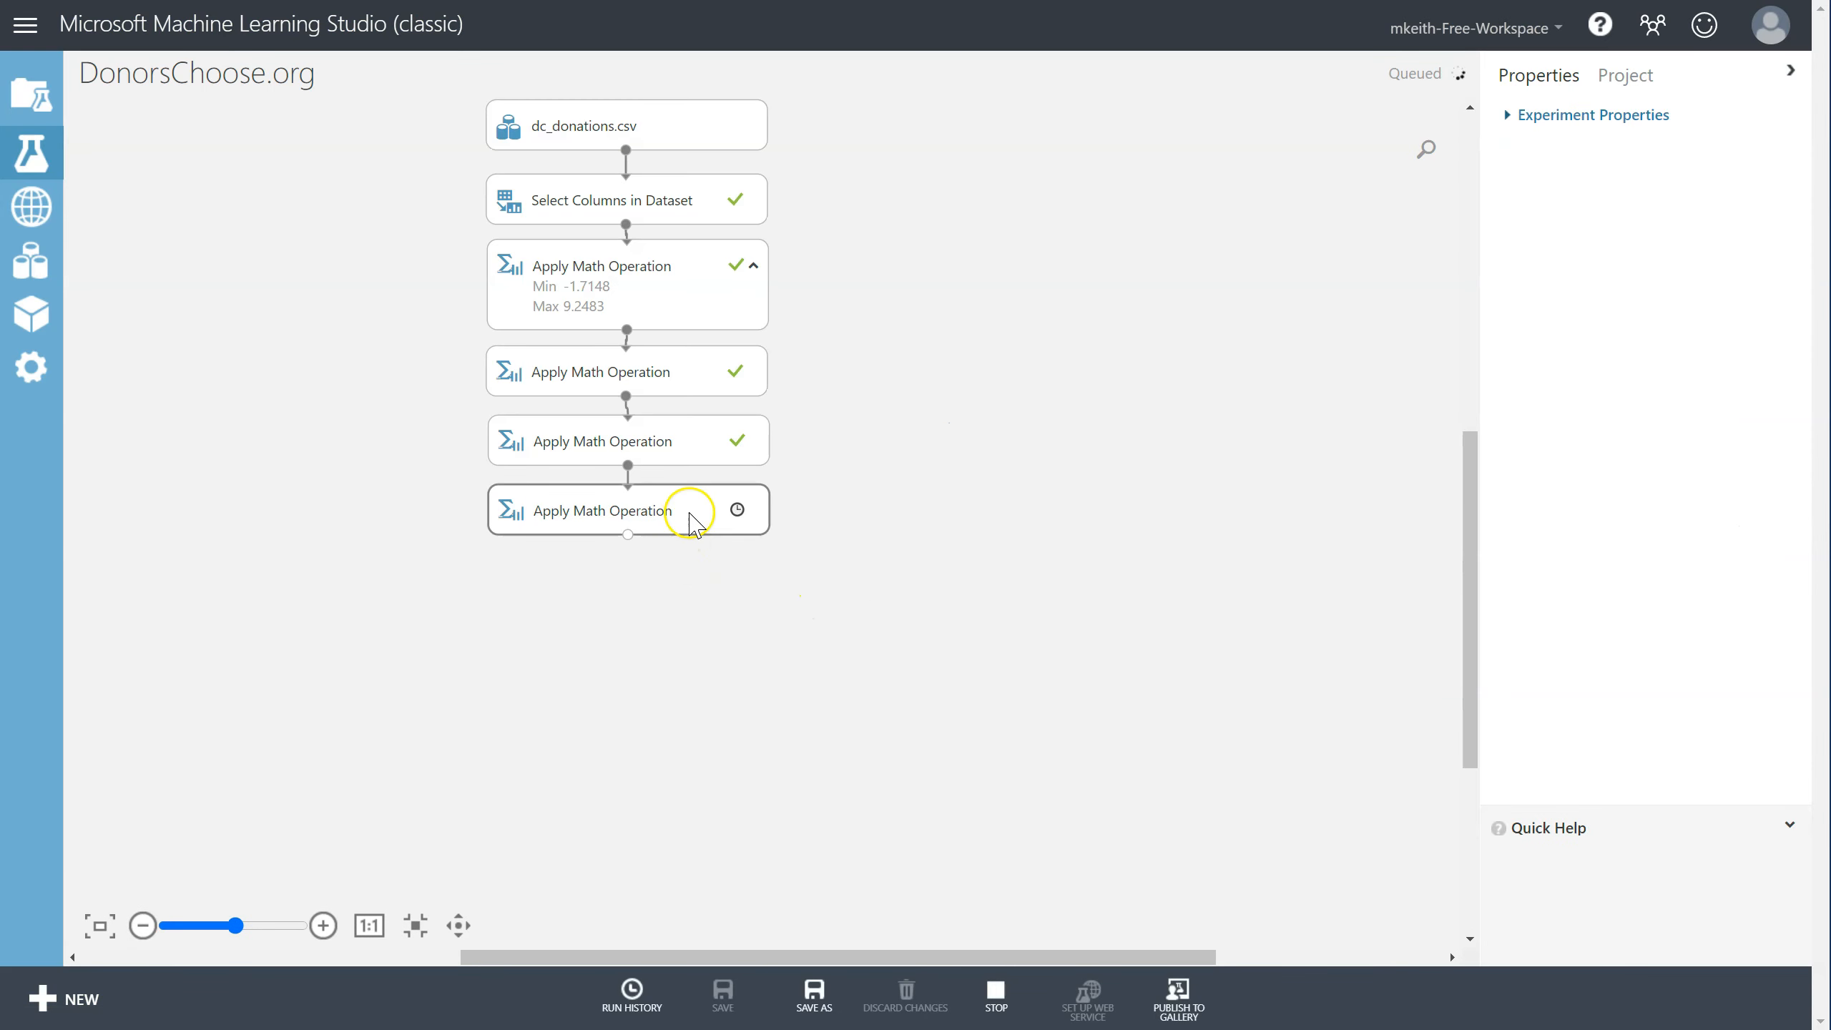
Visualize the rerun multiplying module's results dataset, check the maximum of Donation Amount, and close the view.
left_click(876, 518)
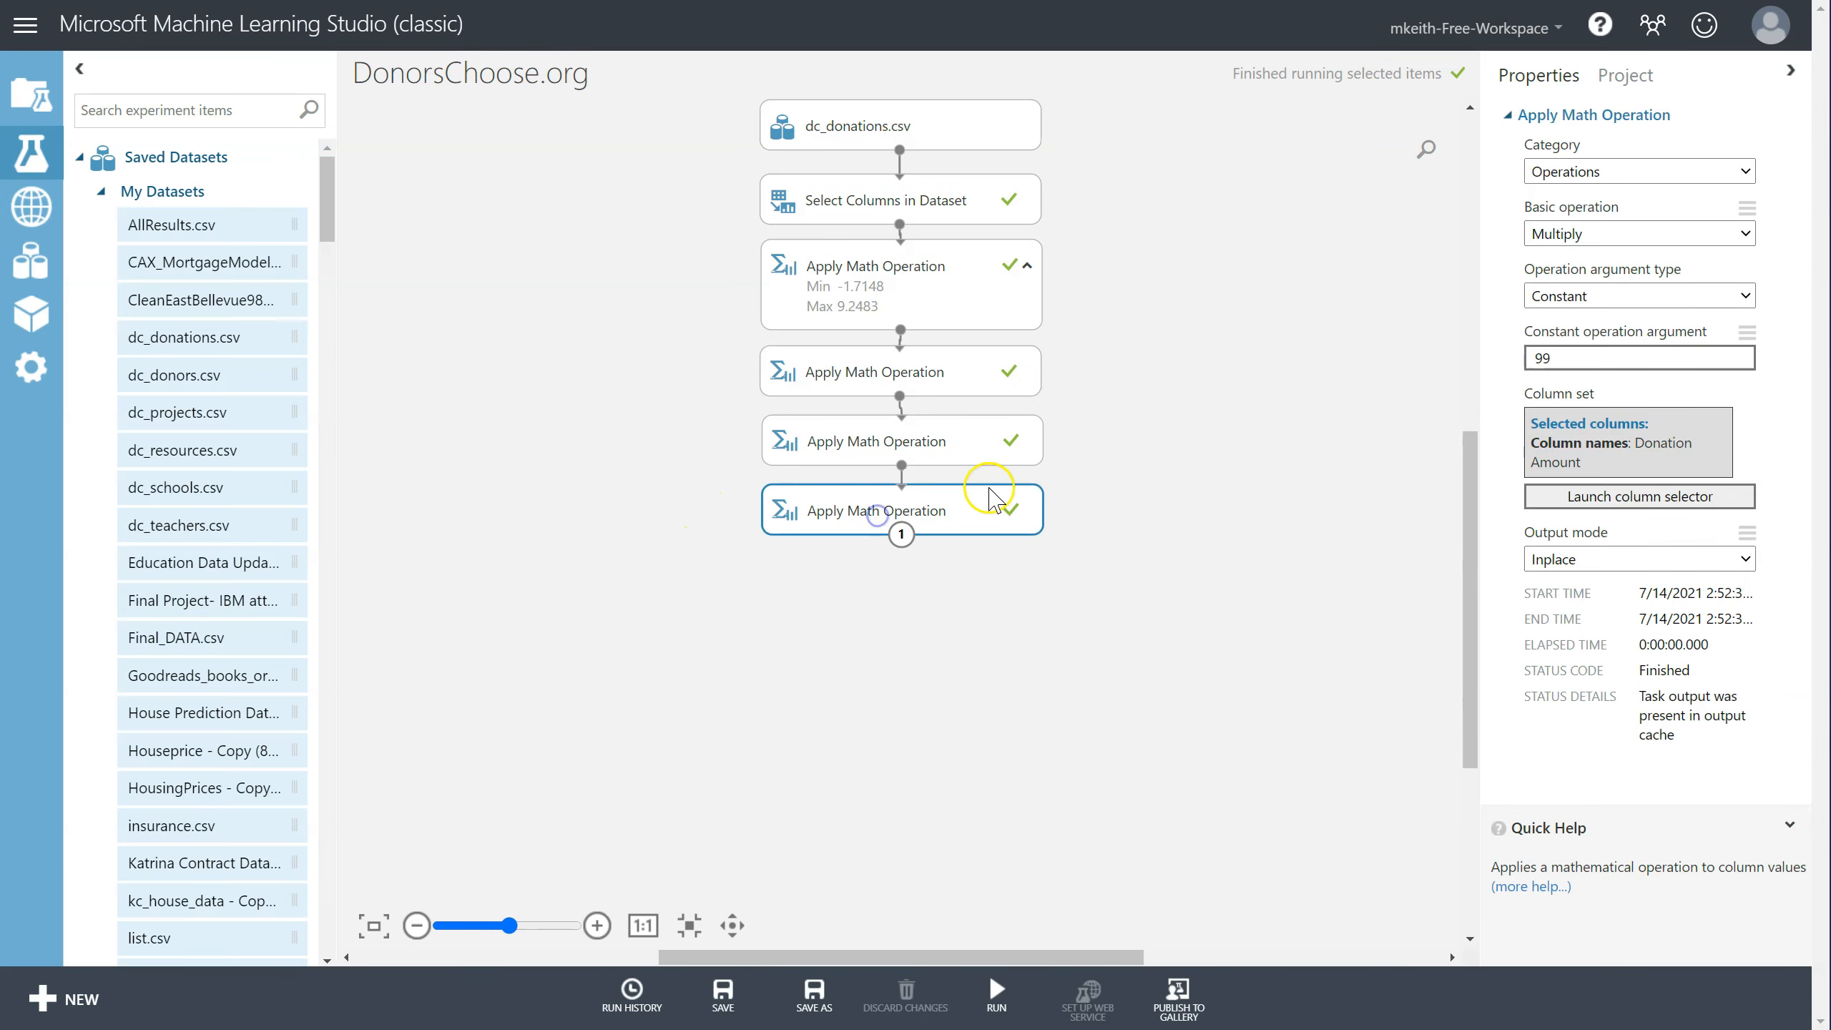
right_click(923, 505)
mouse_move(1037, 662)
left_click(1185, 786)
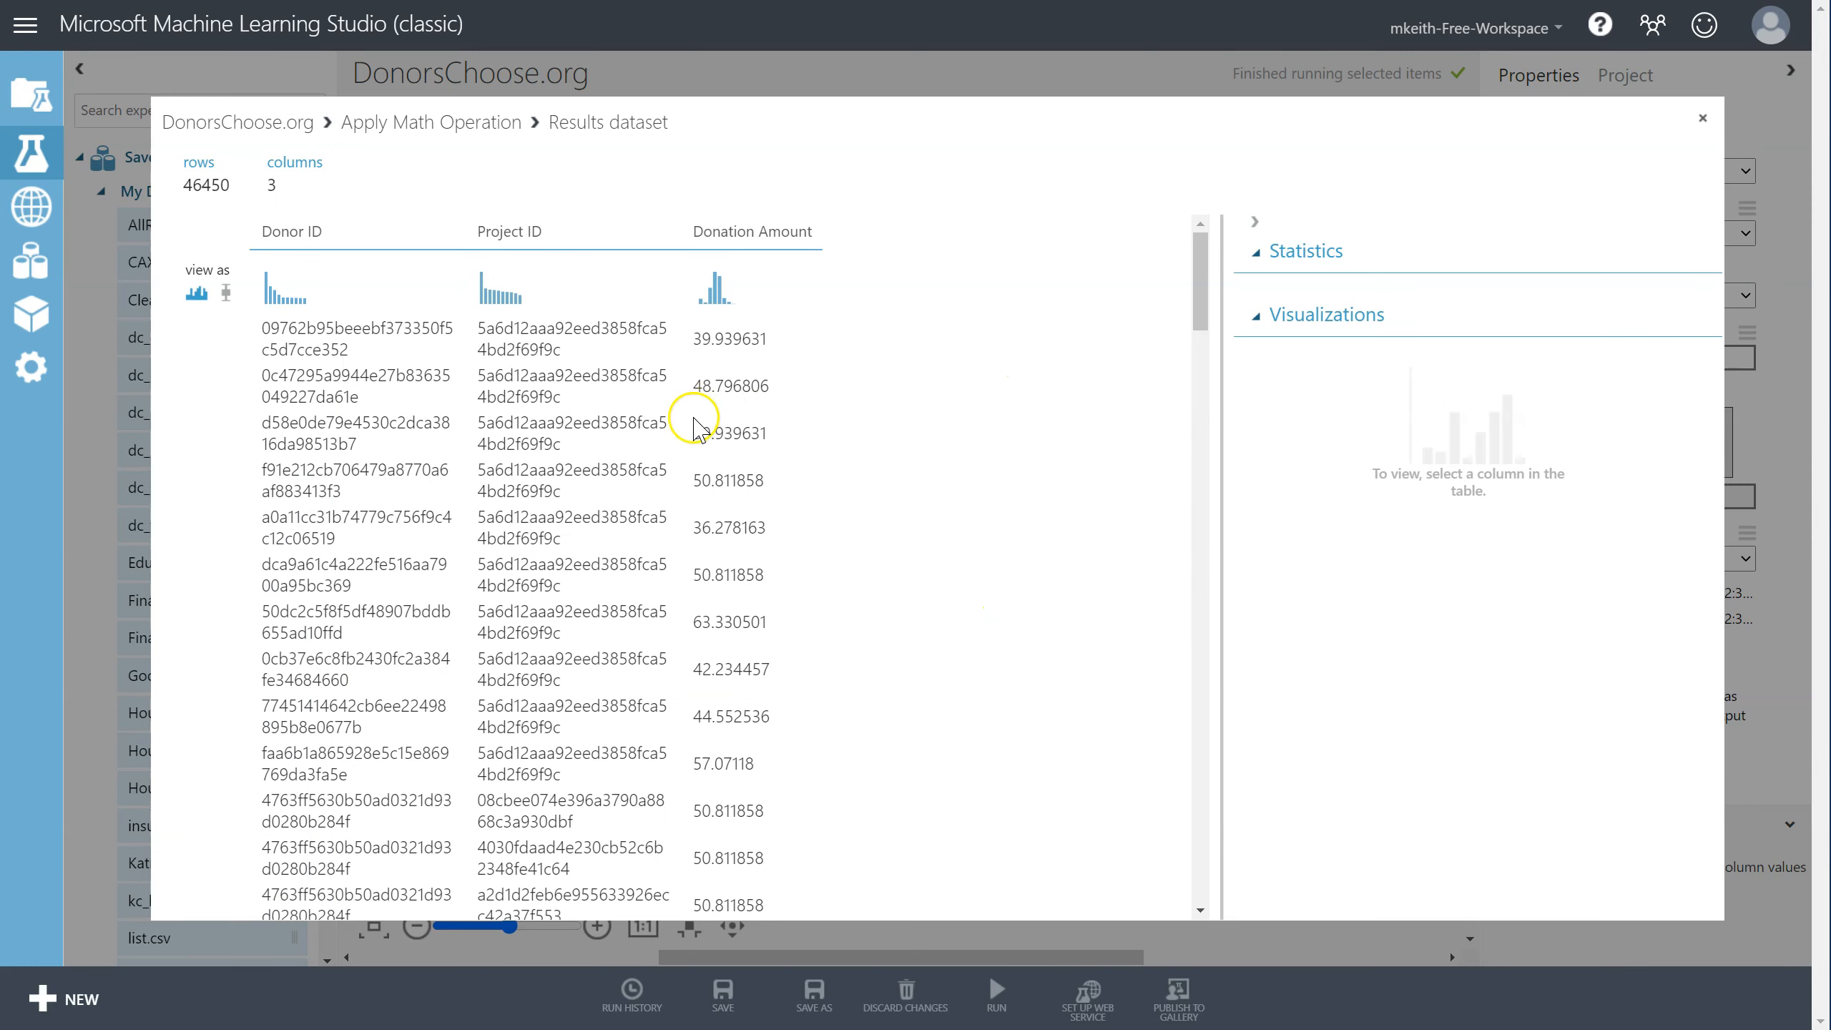
left_click(692, 420)
left_click_drag(1490, 363, 1417, 366)
left_click(1457, 365)
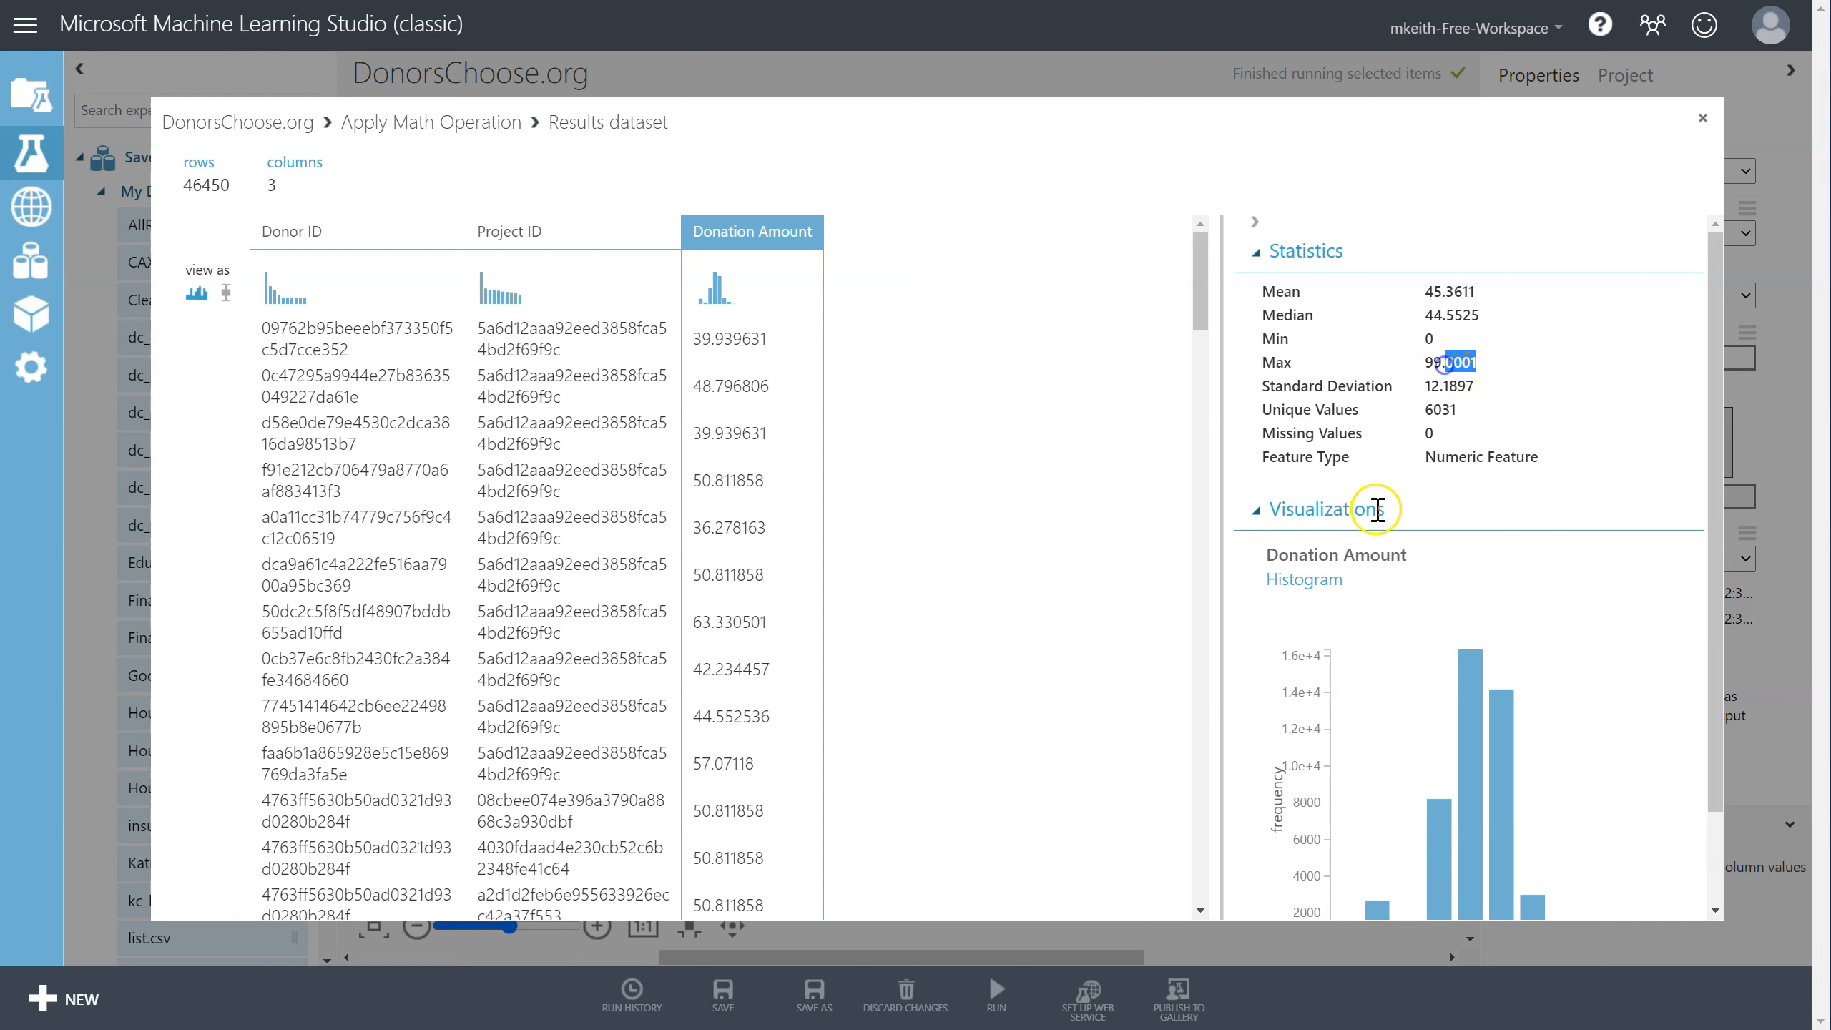
left_click(1702, 117)
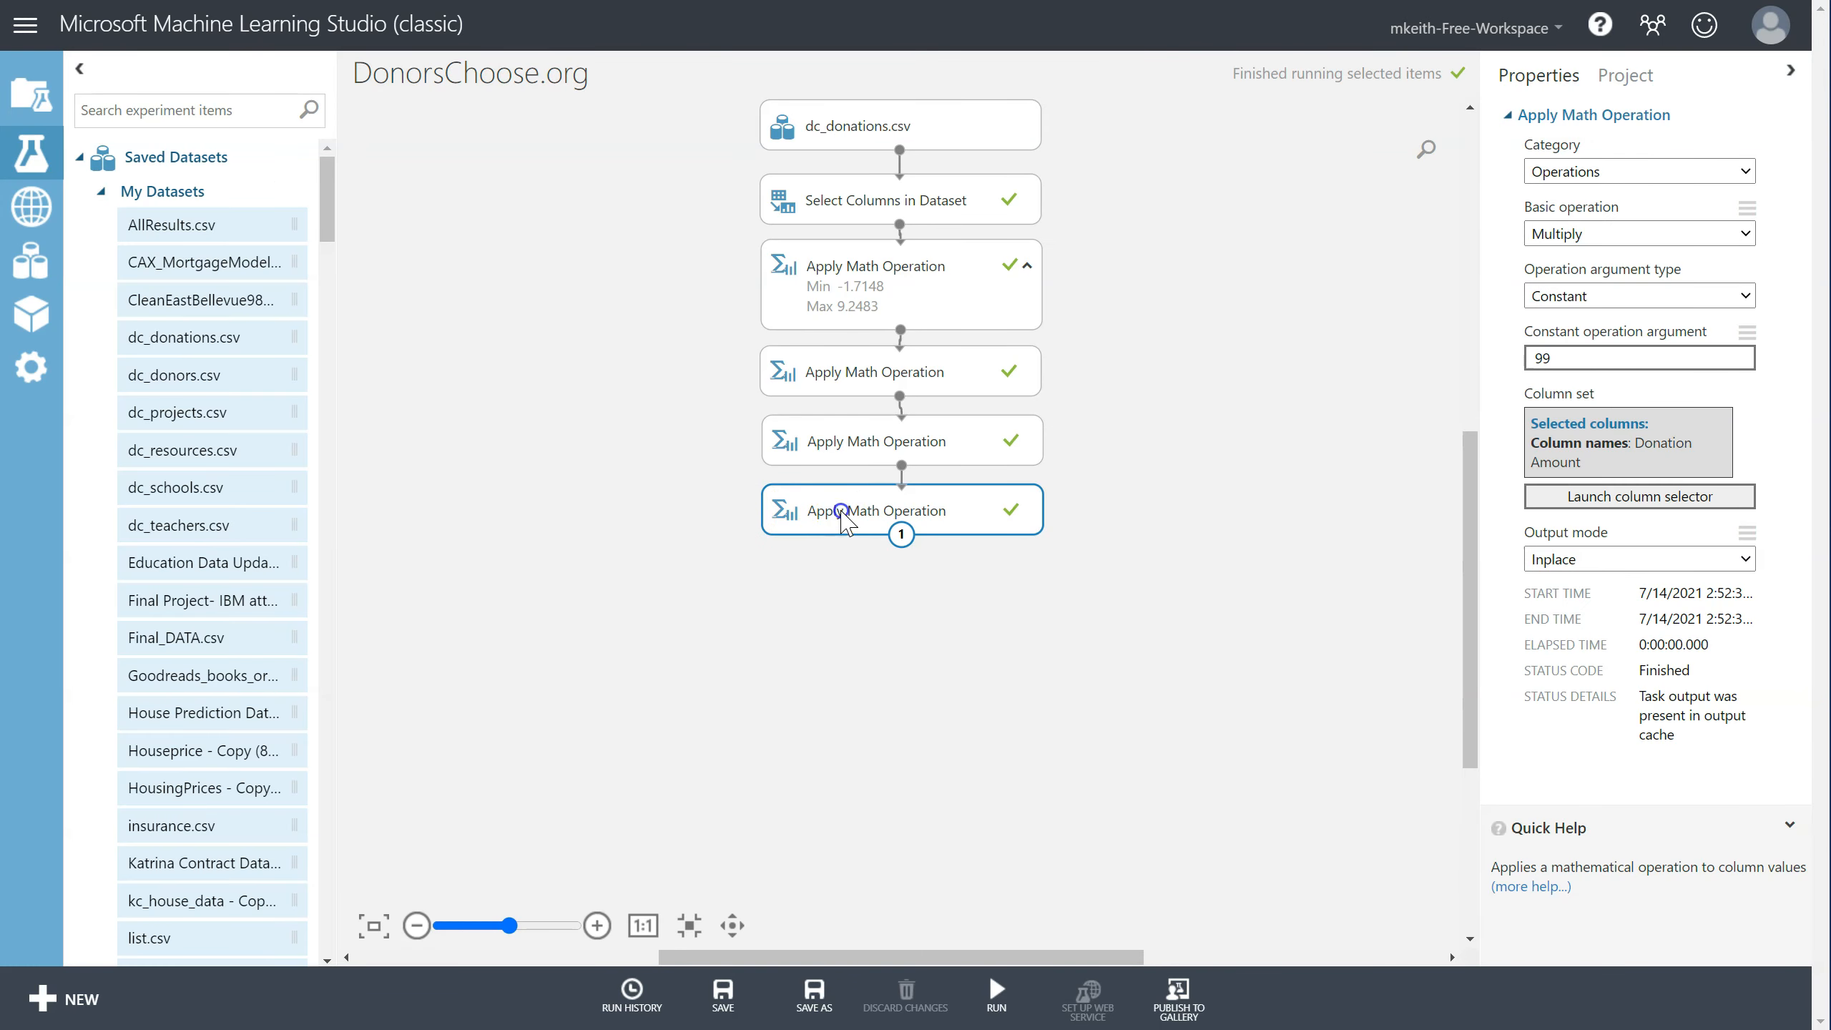
Duplicate the multiplying Apply Math Operation module, place the copy below it, and connect the original's output to the copy's input.
key("ctrl+v")
left_click_drag(896, 539, 841, 588)
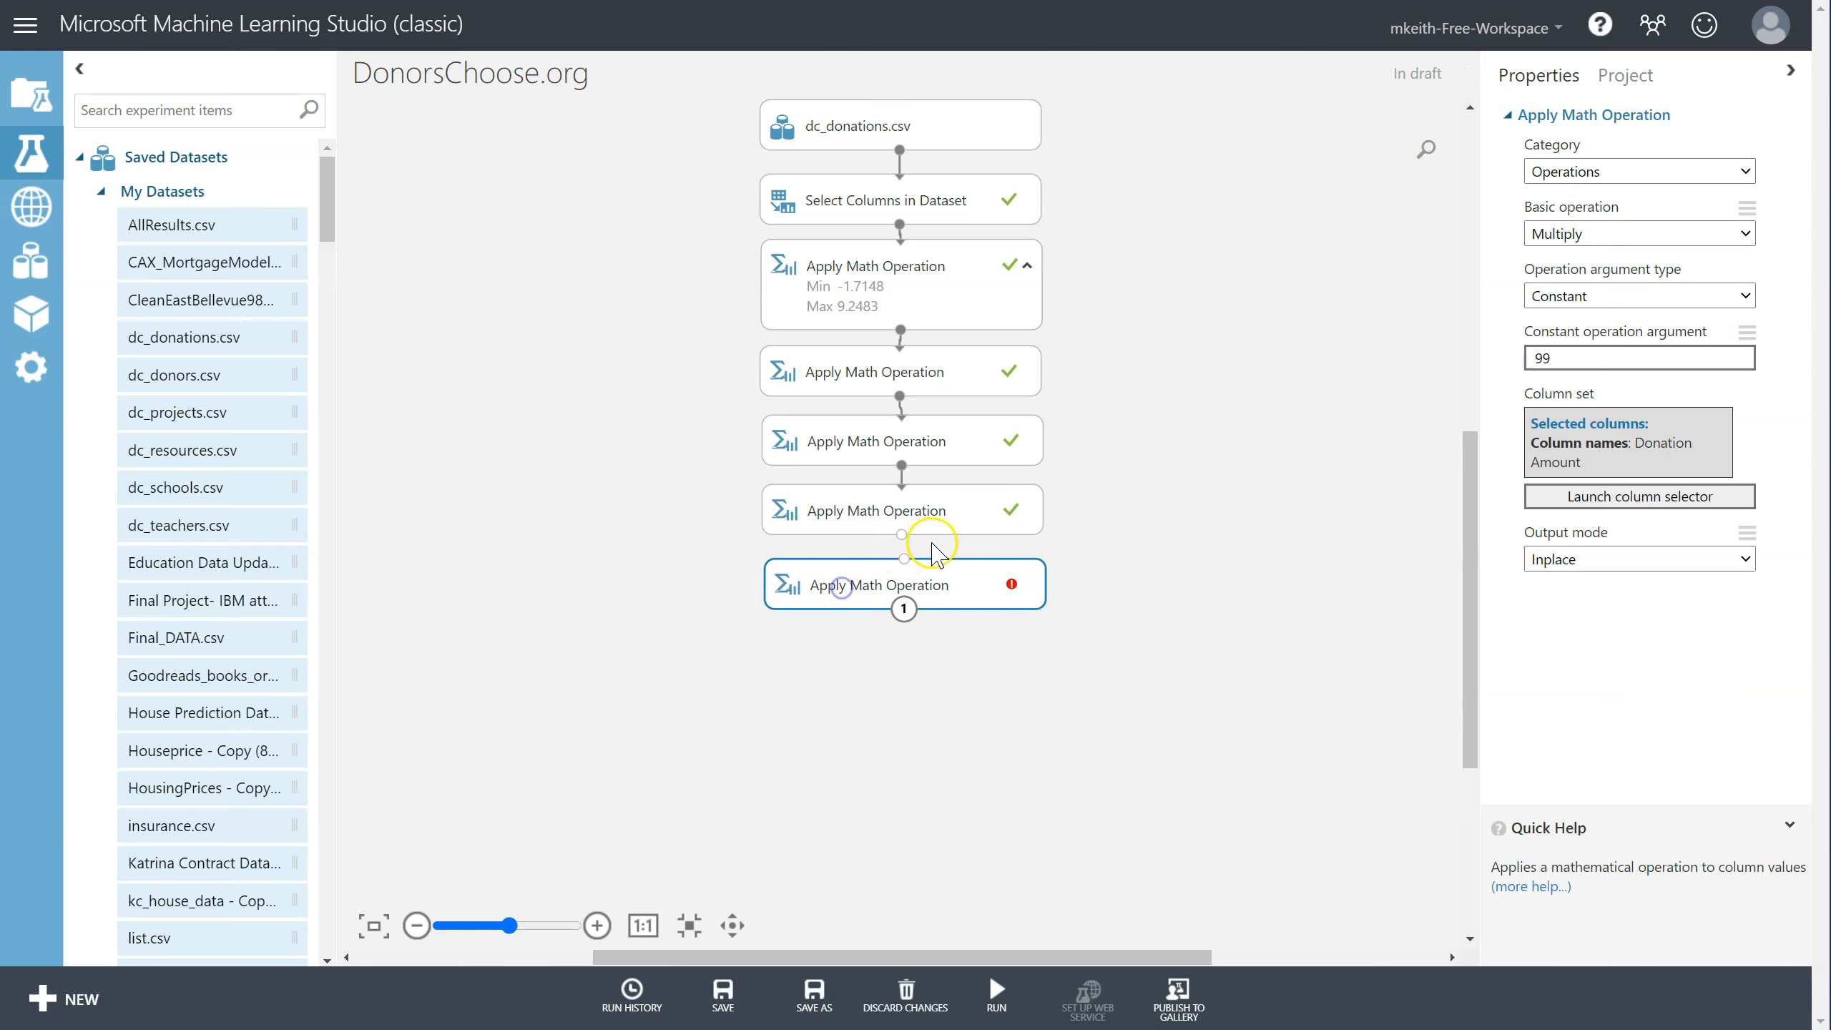
left_click_drag(901, 535, 911, 568)
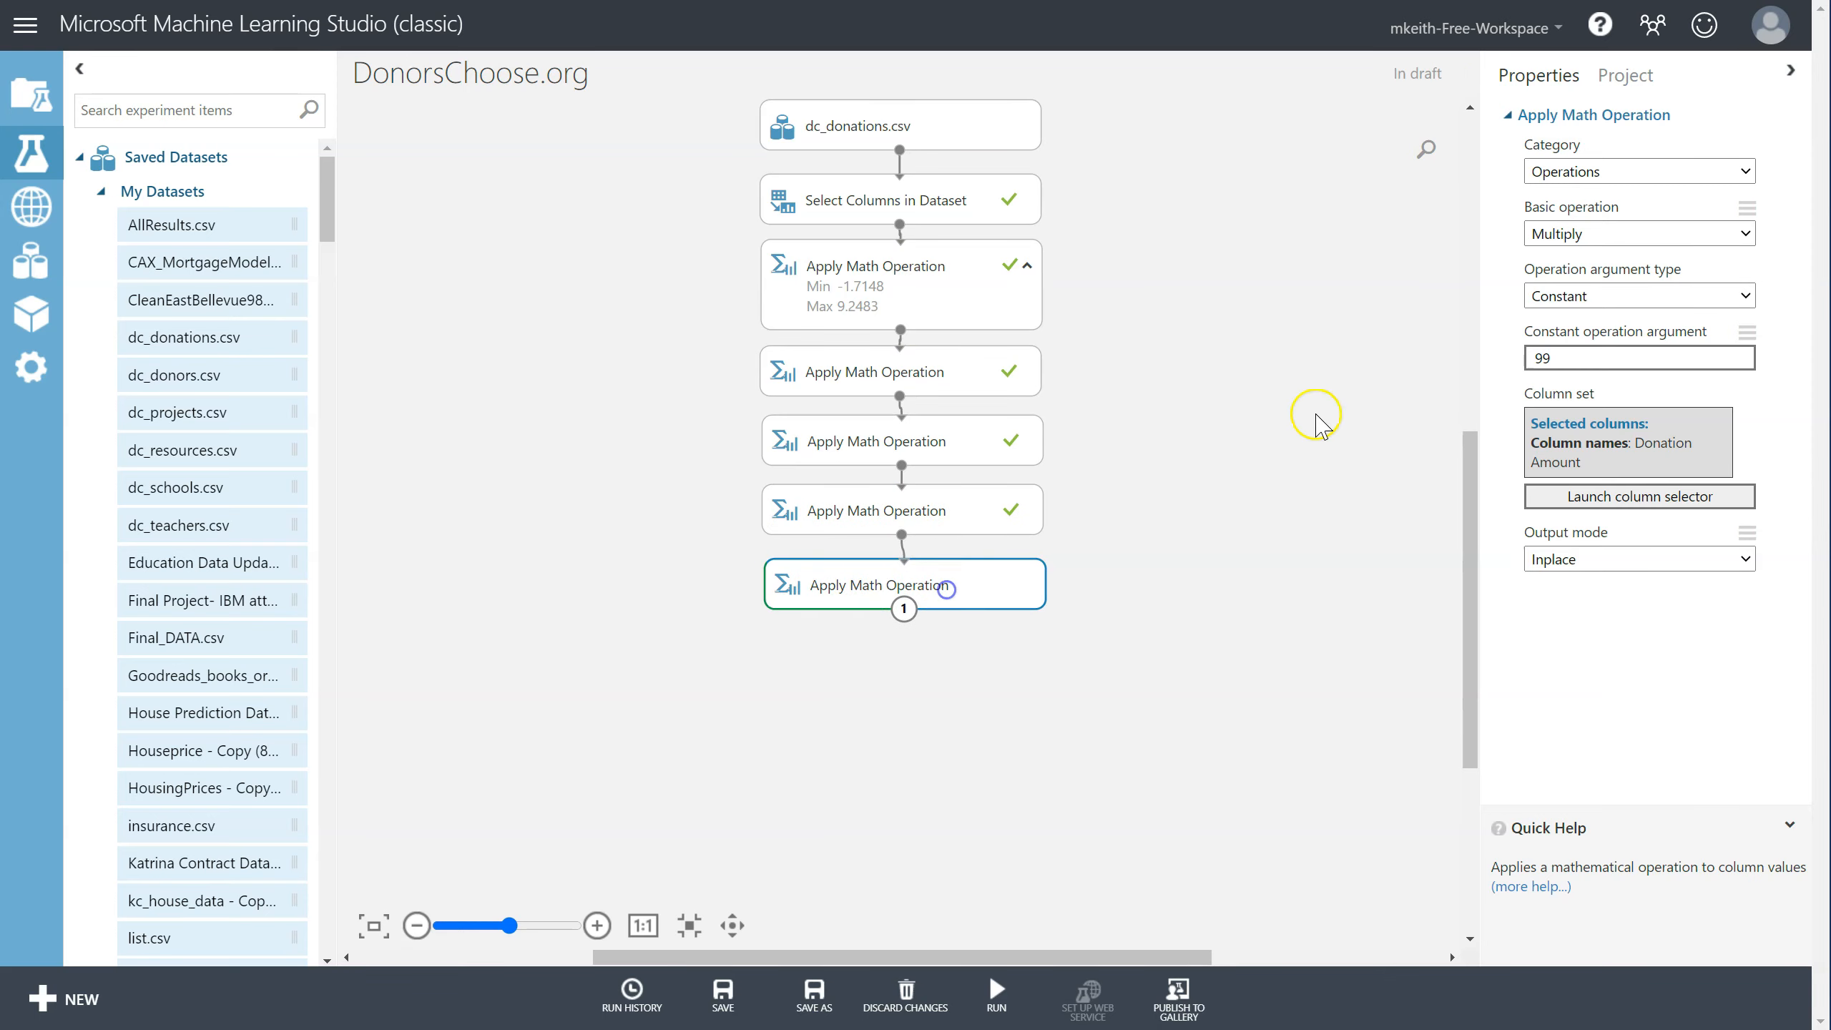
Set the new Apply Math Operation module to the Rounding category with RoundDigits and a constant precision of 0, and run the experiment.
left_click(1620, 171)
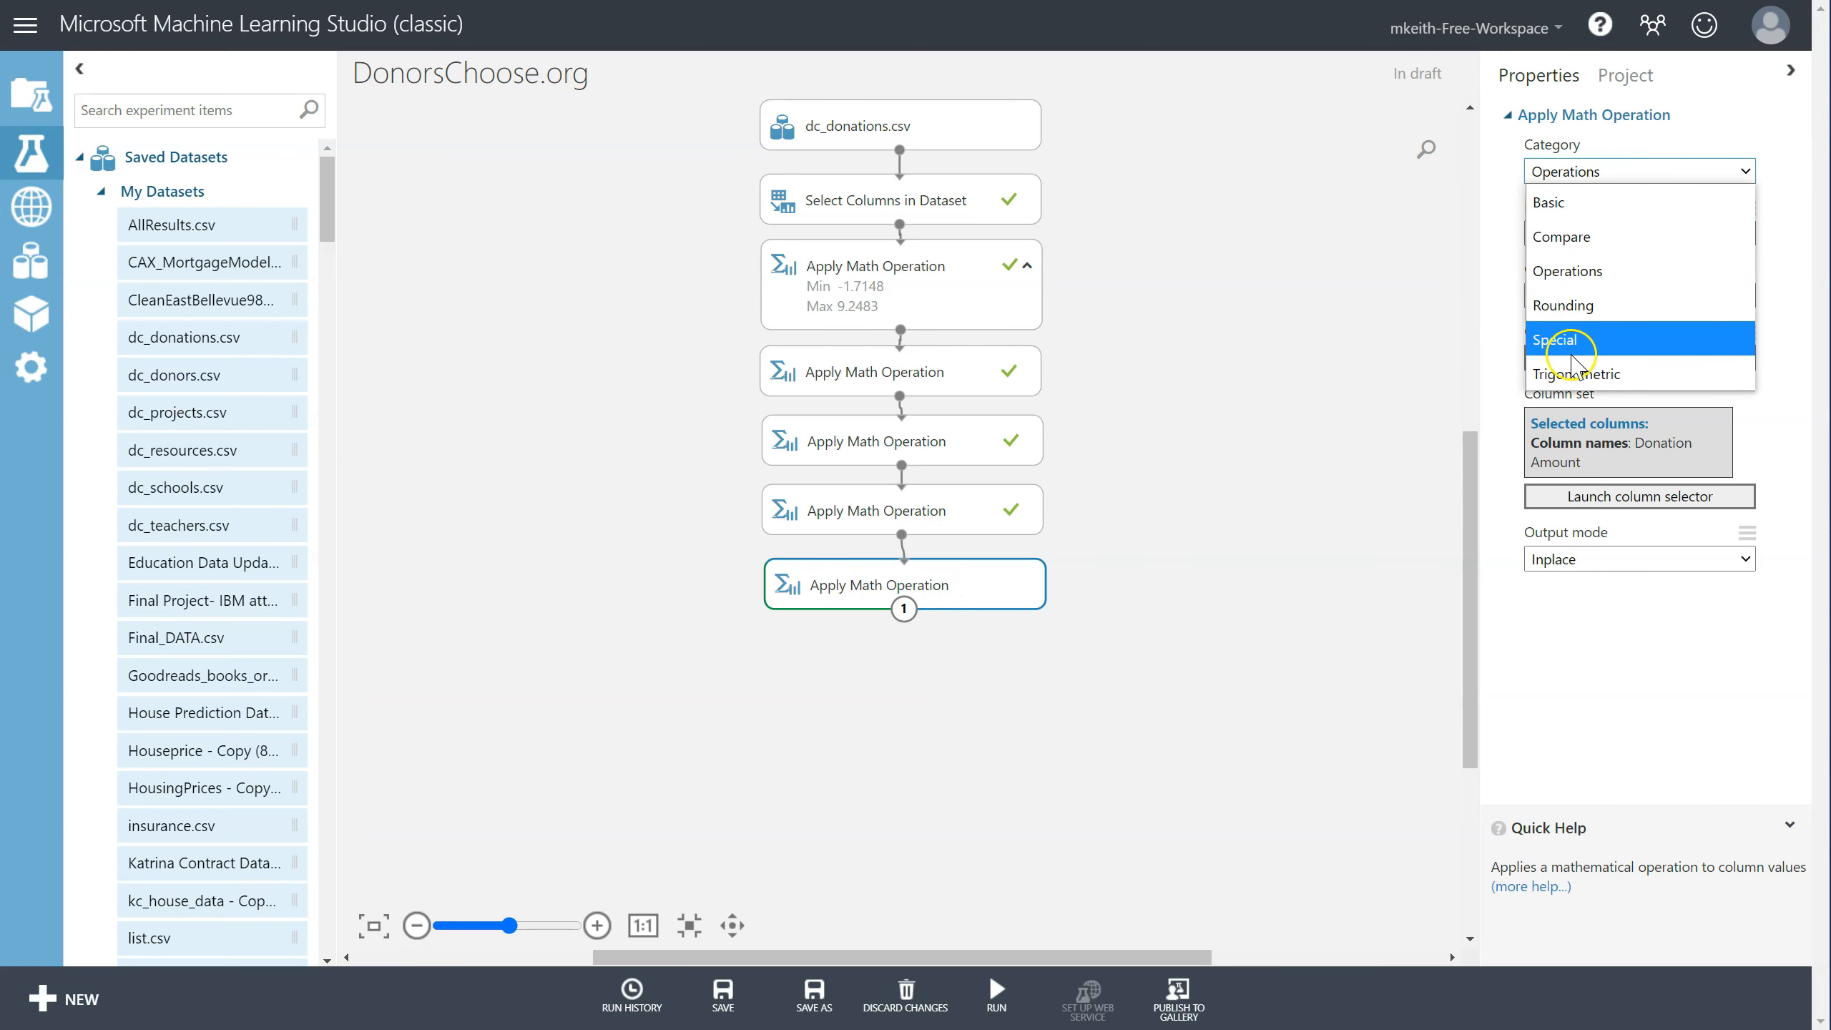
left_click(1575, 305)
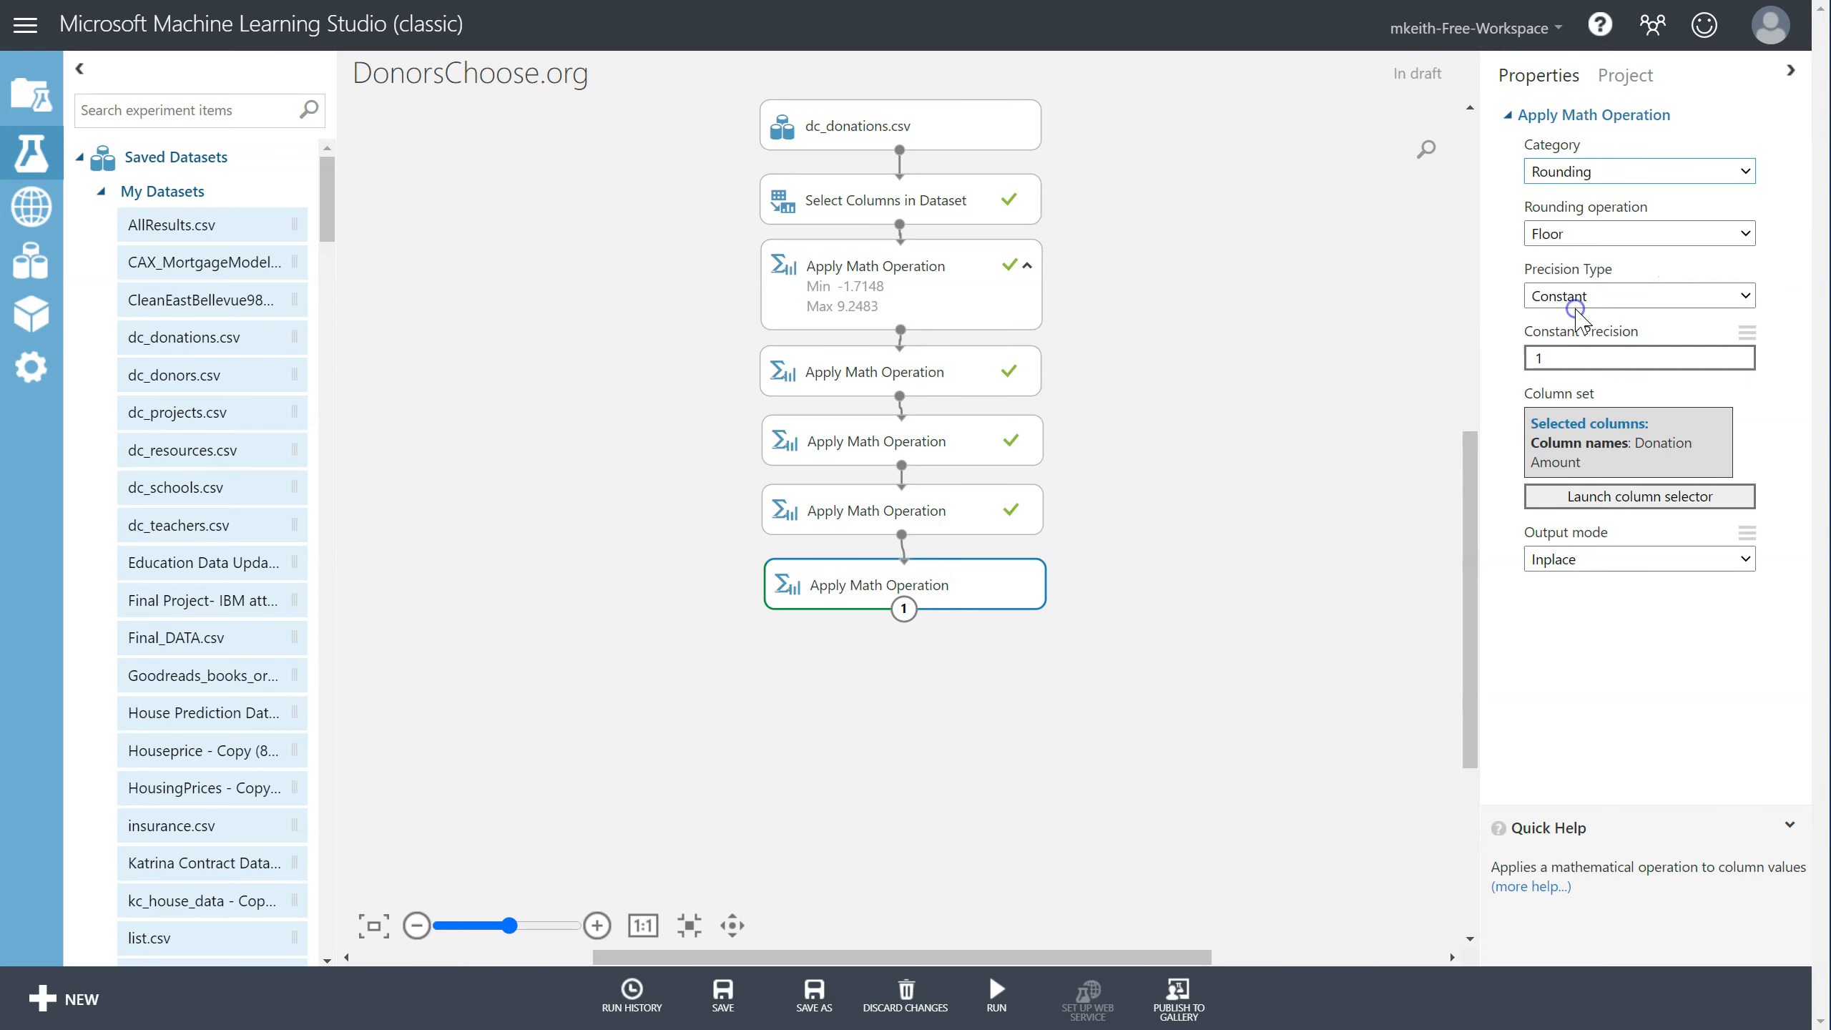
left_click(1597, 234)
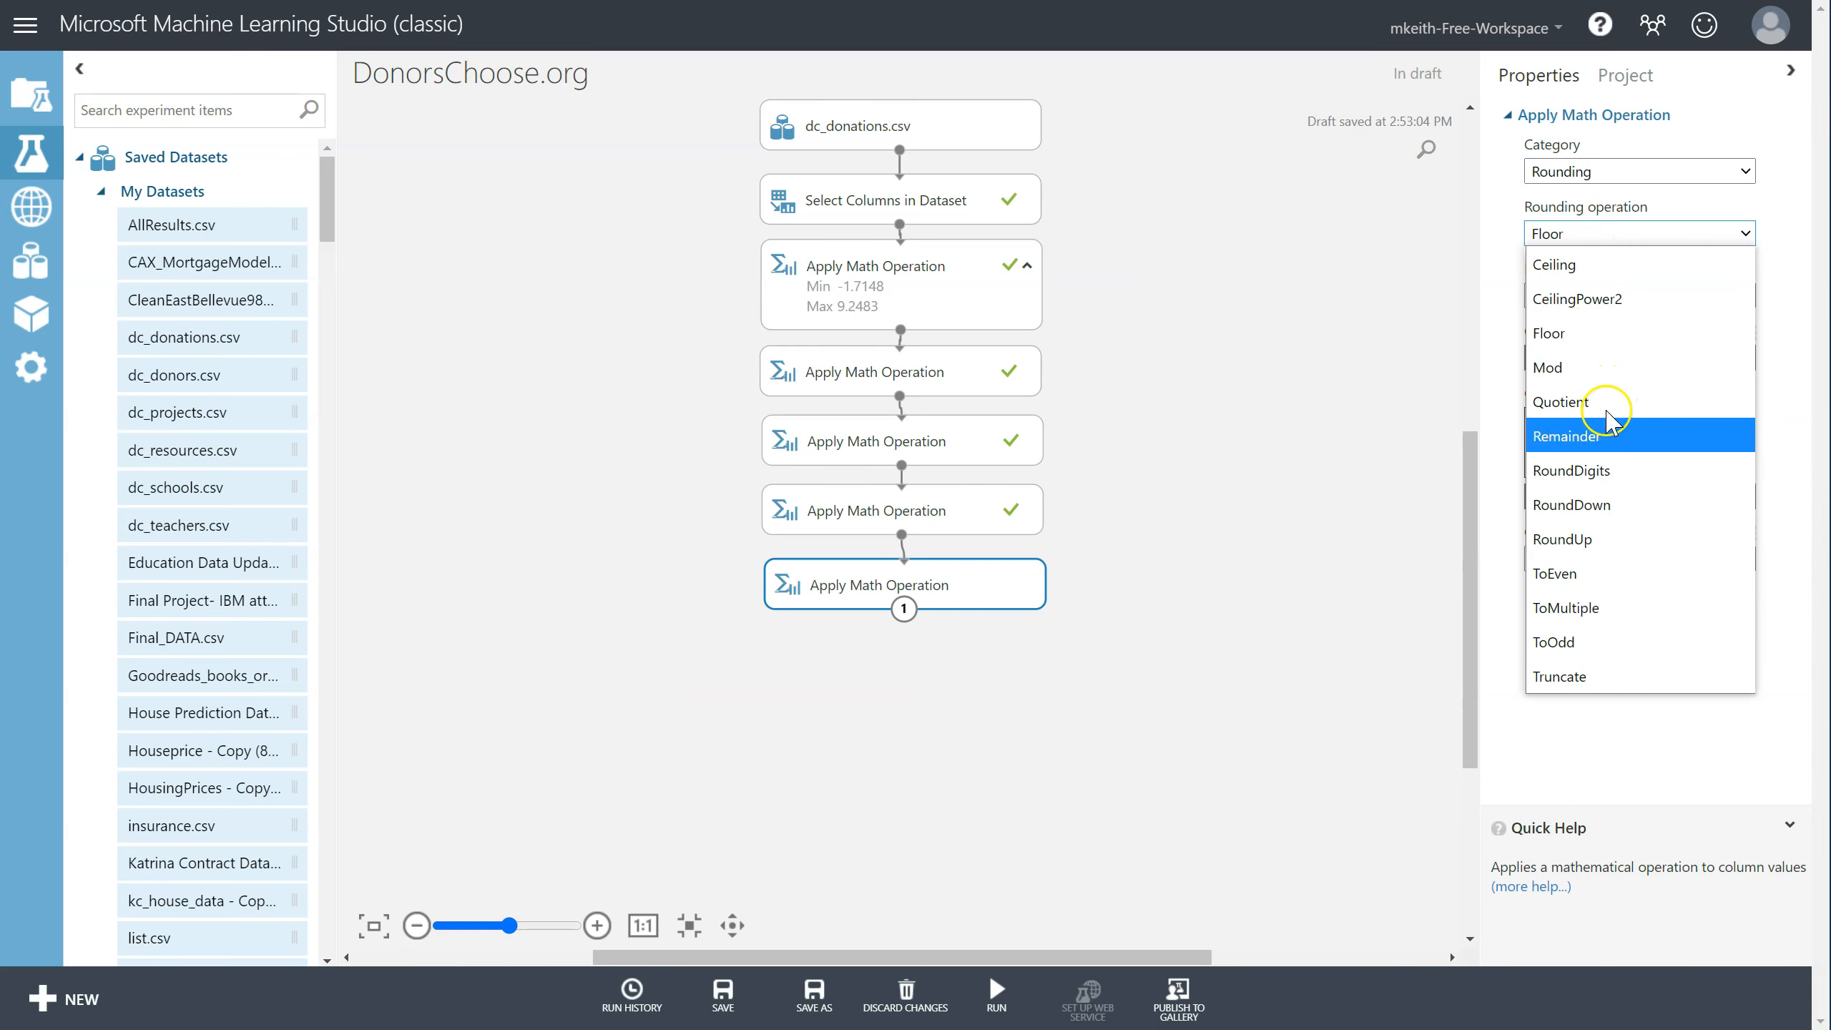
left_click(1589, 465)
left_click(1586, 353)
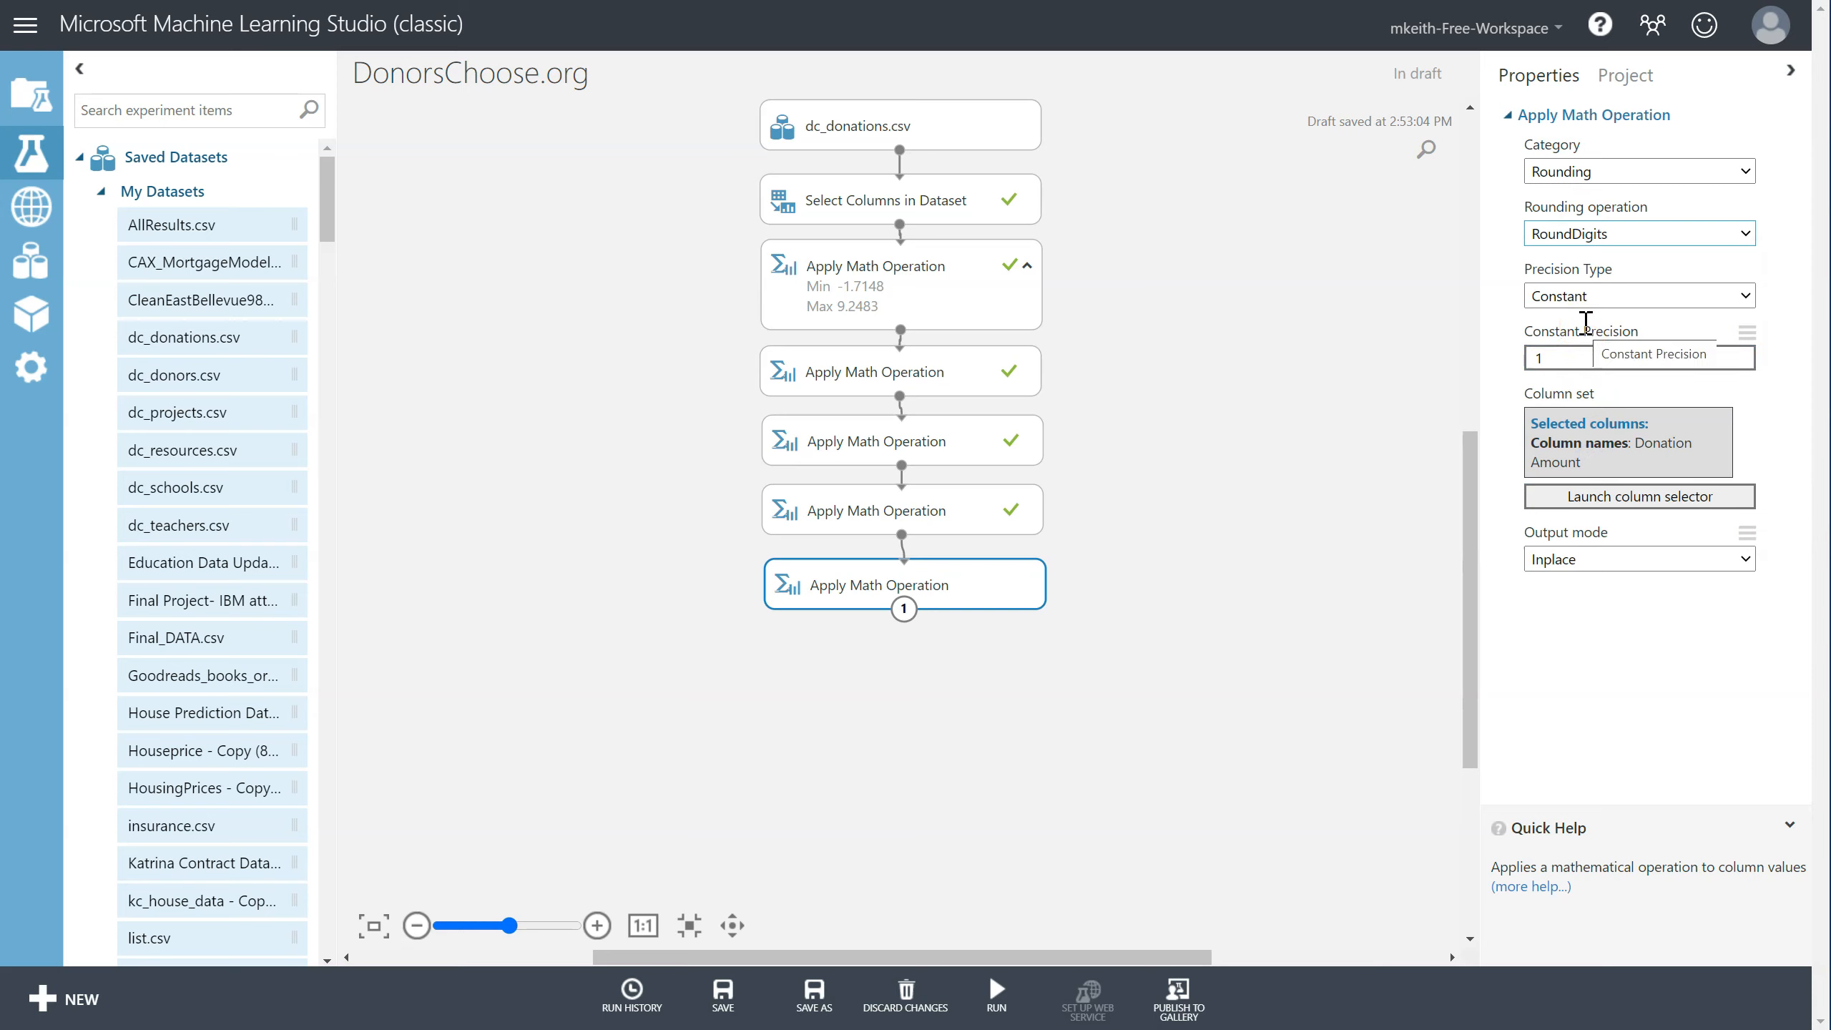
left_click(1557, 354)
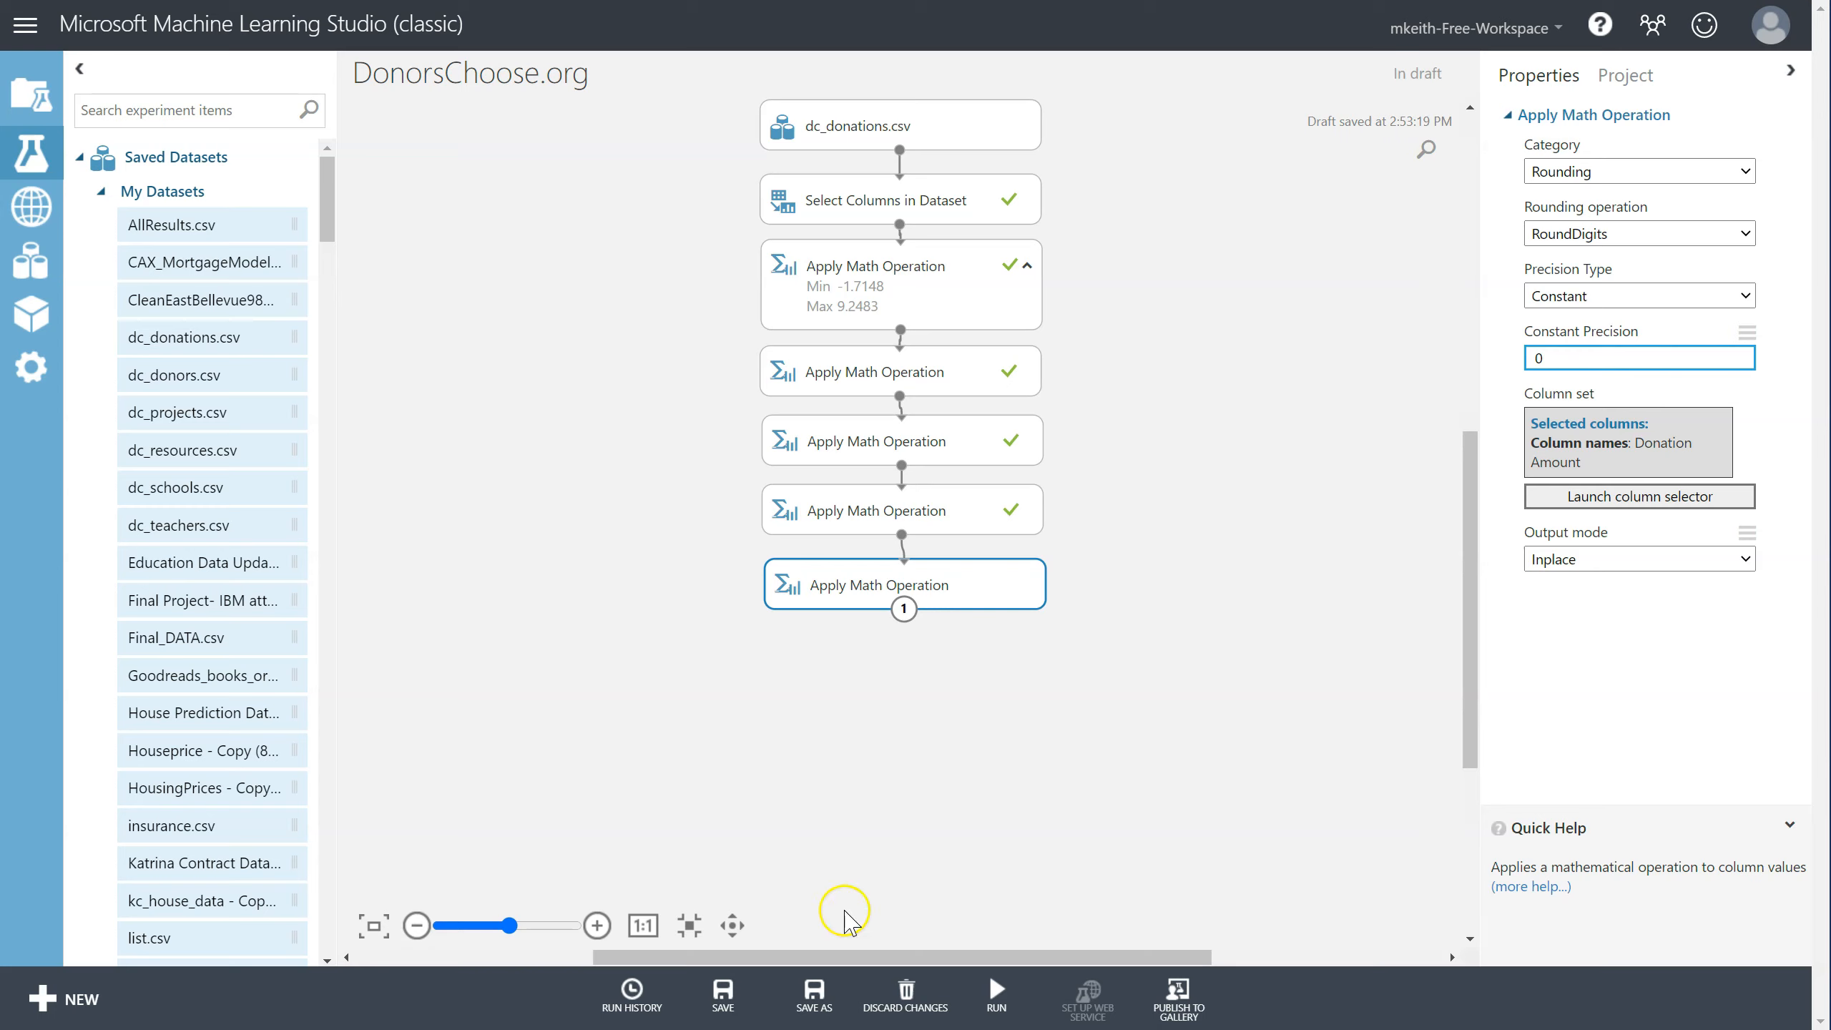
left_click(996, 991)
left_click(1004, 956)
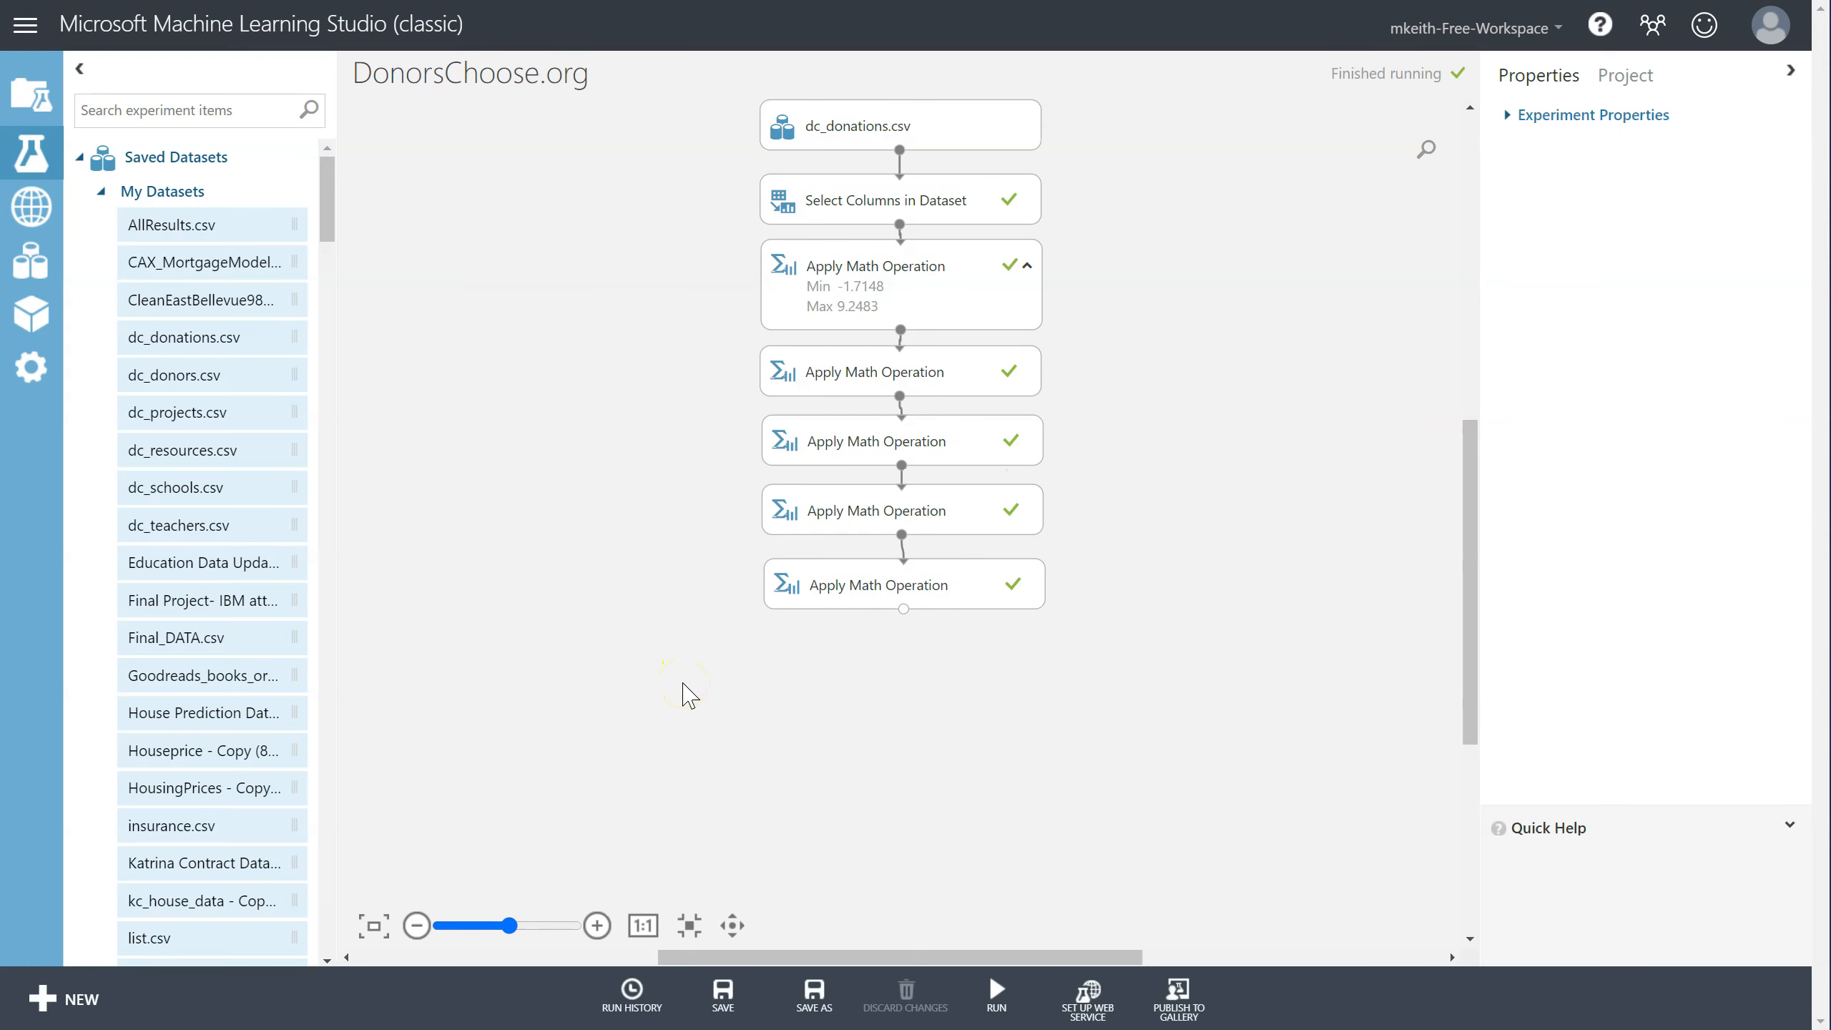
Visualize the rounding module's results dataset, examine the Donation Amount statistics, and close the view.
right_click(951, 602)
mouse_move(982, 758)
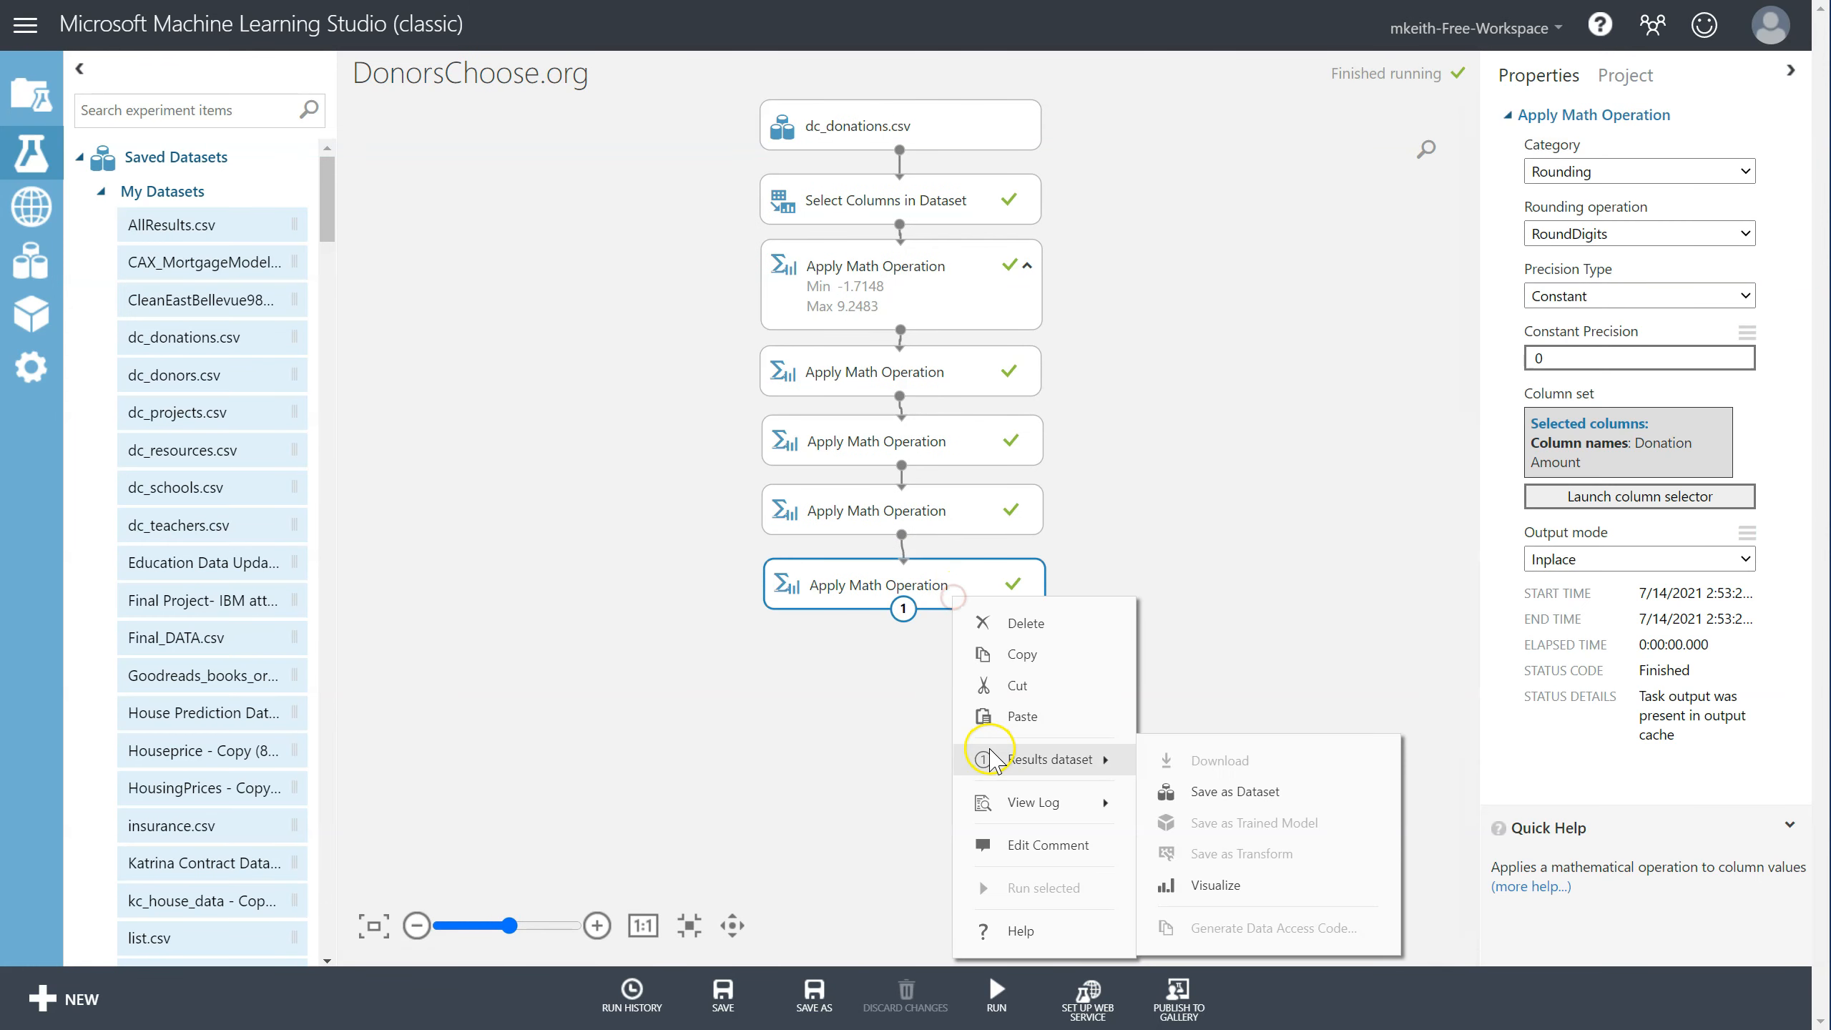
left_click(1216, 884)
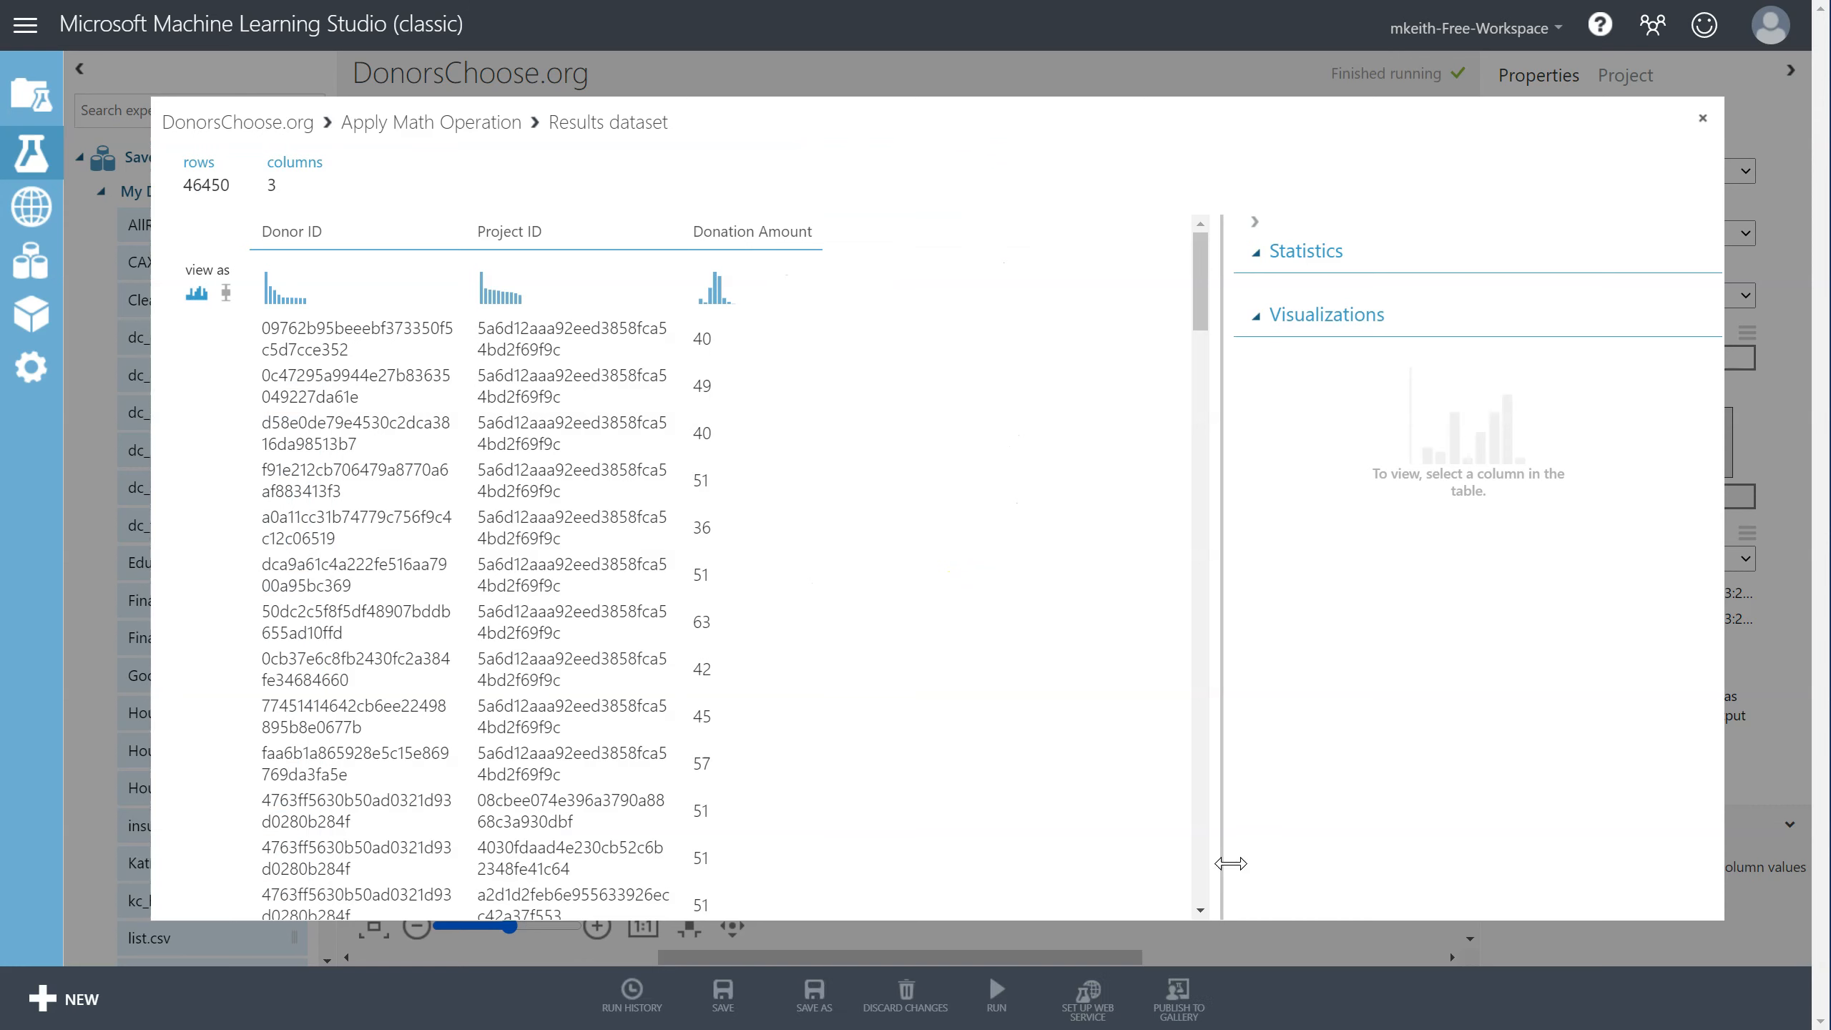
left_click(697, 422)
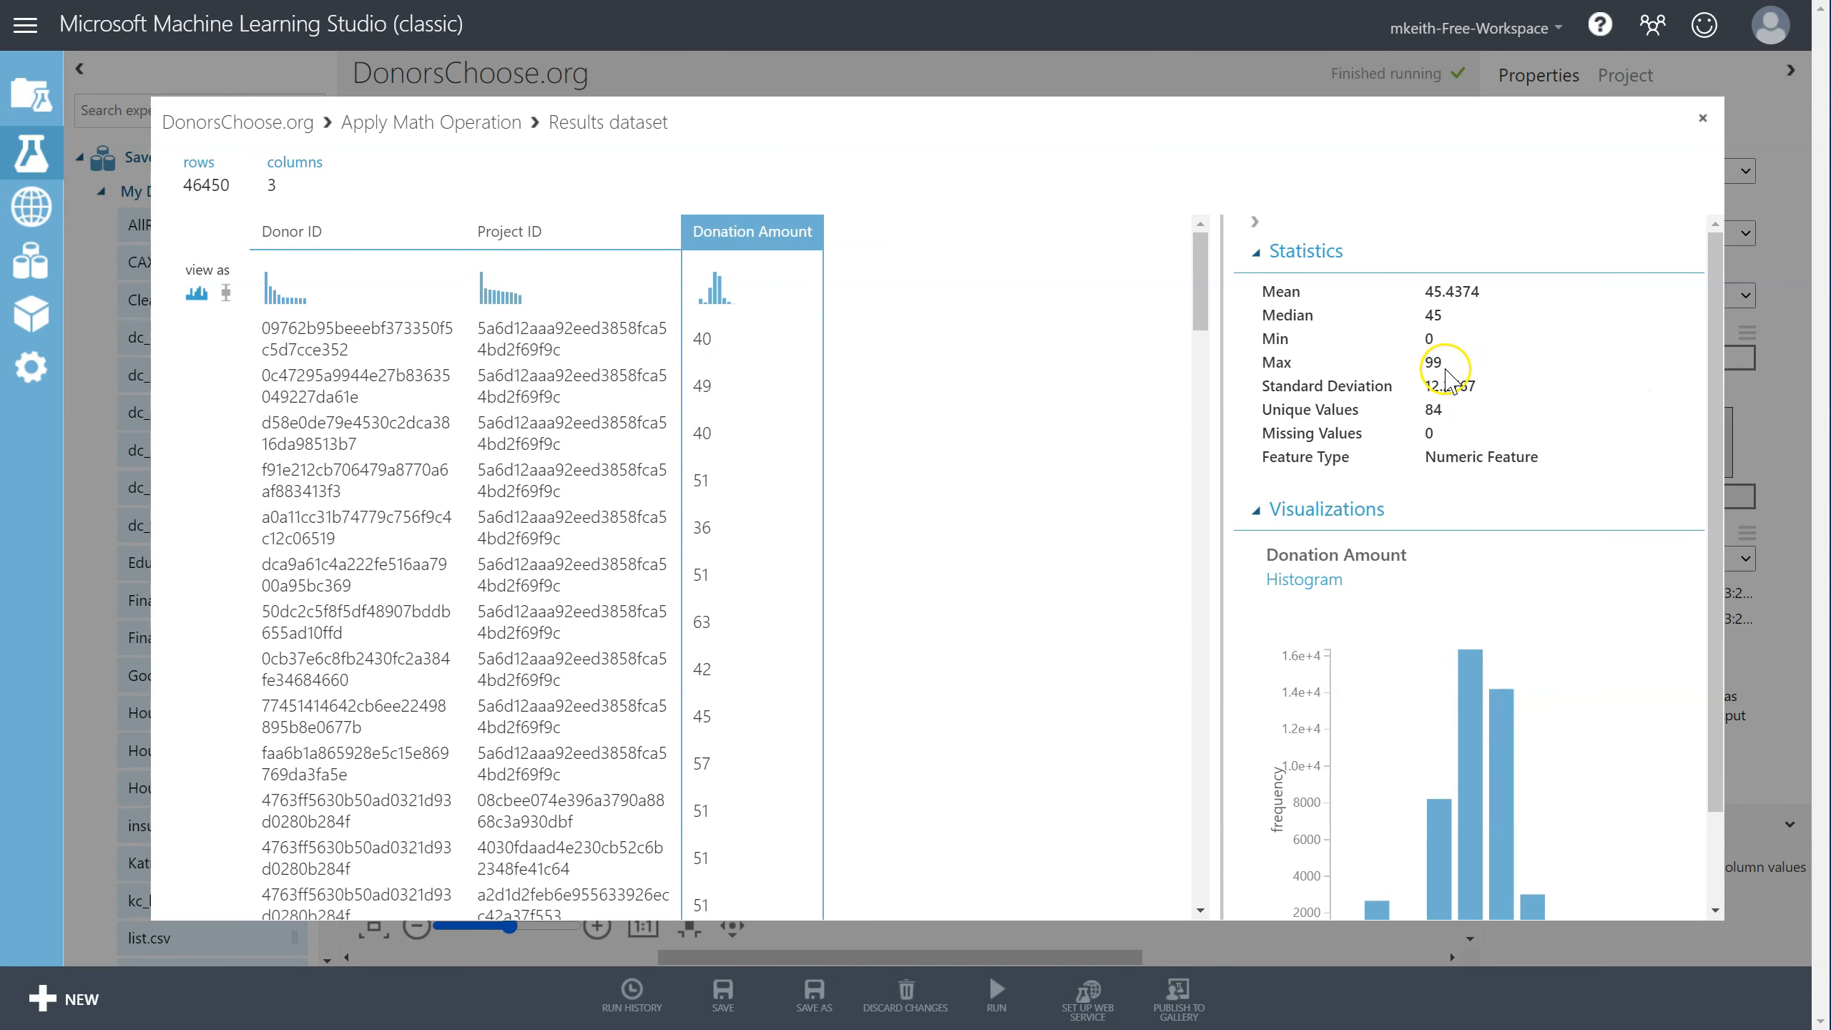
left_click(1701, 118)
Search the modules for "split", add a Split Data module below the rounding module, and connect the rounding module's output to it.
left_click(186, 110)
type("split")
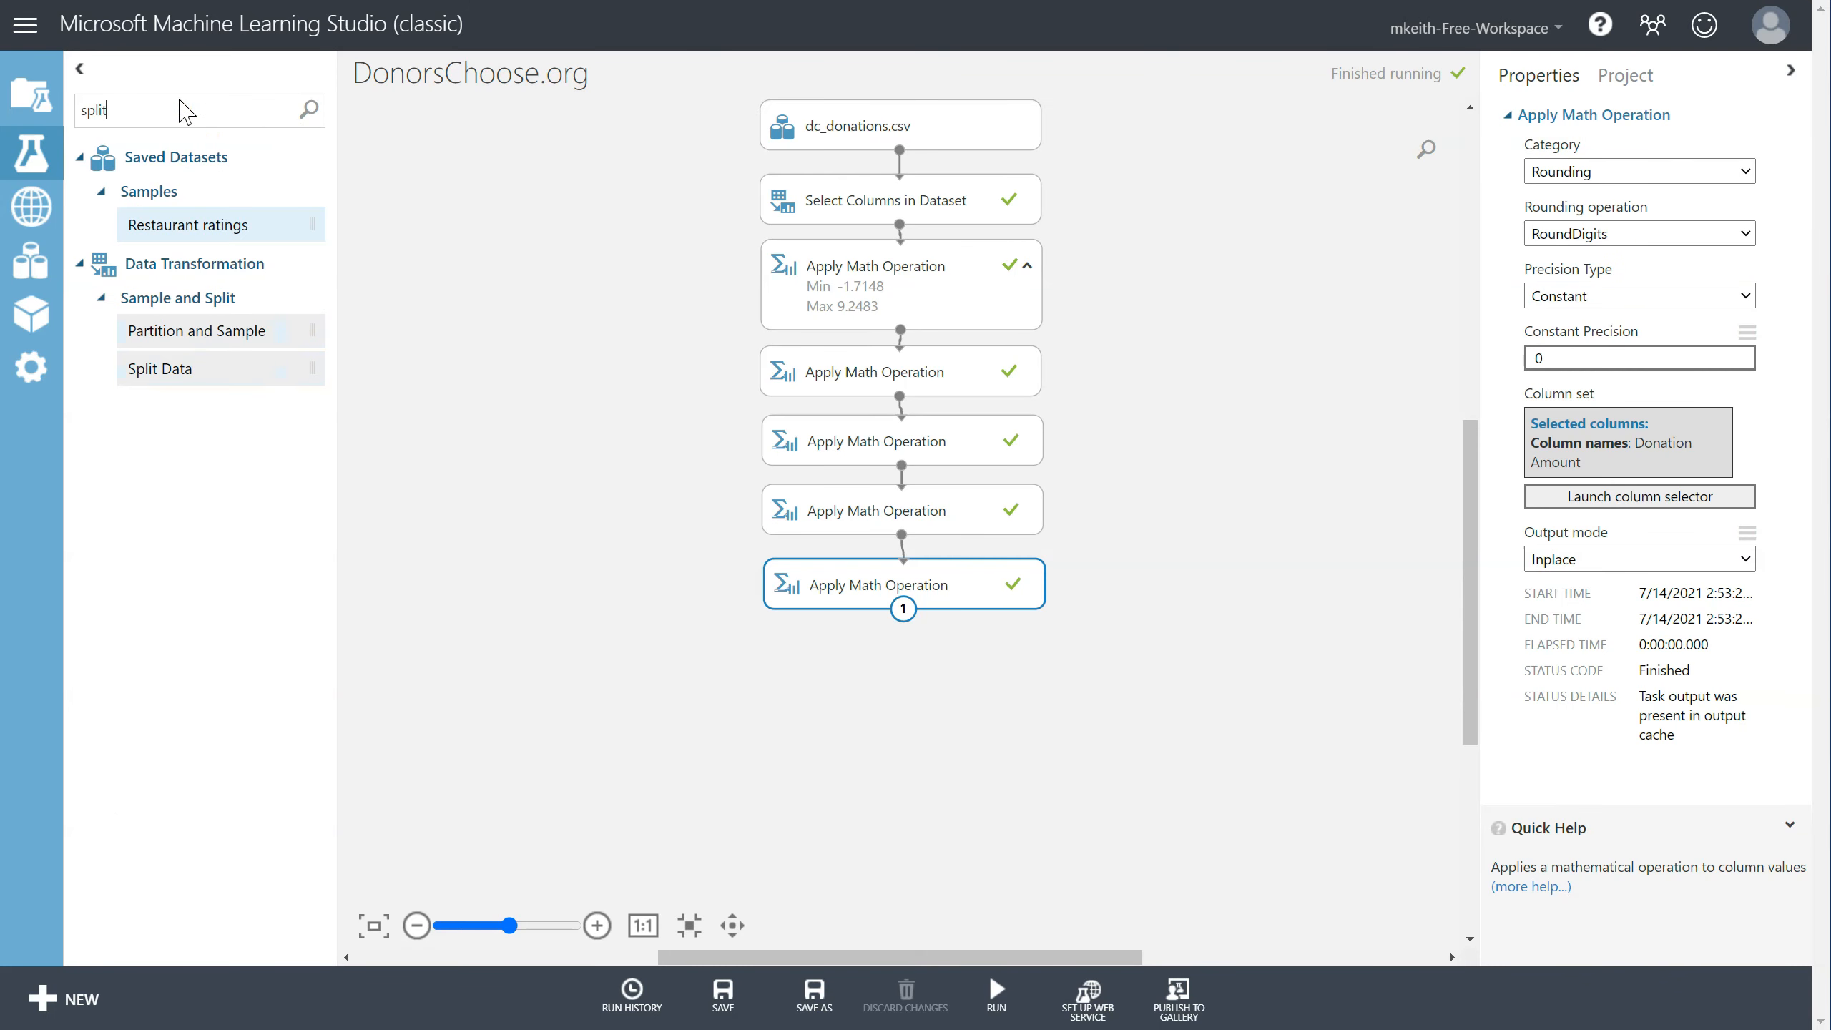
left_click_drag(164, 376, 901, 681)
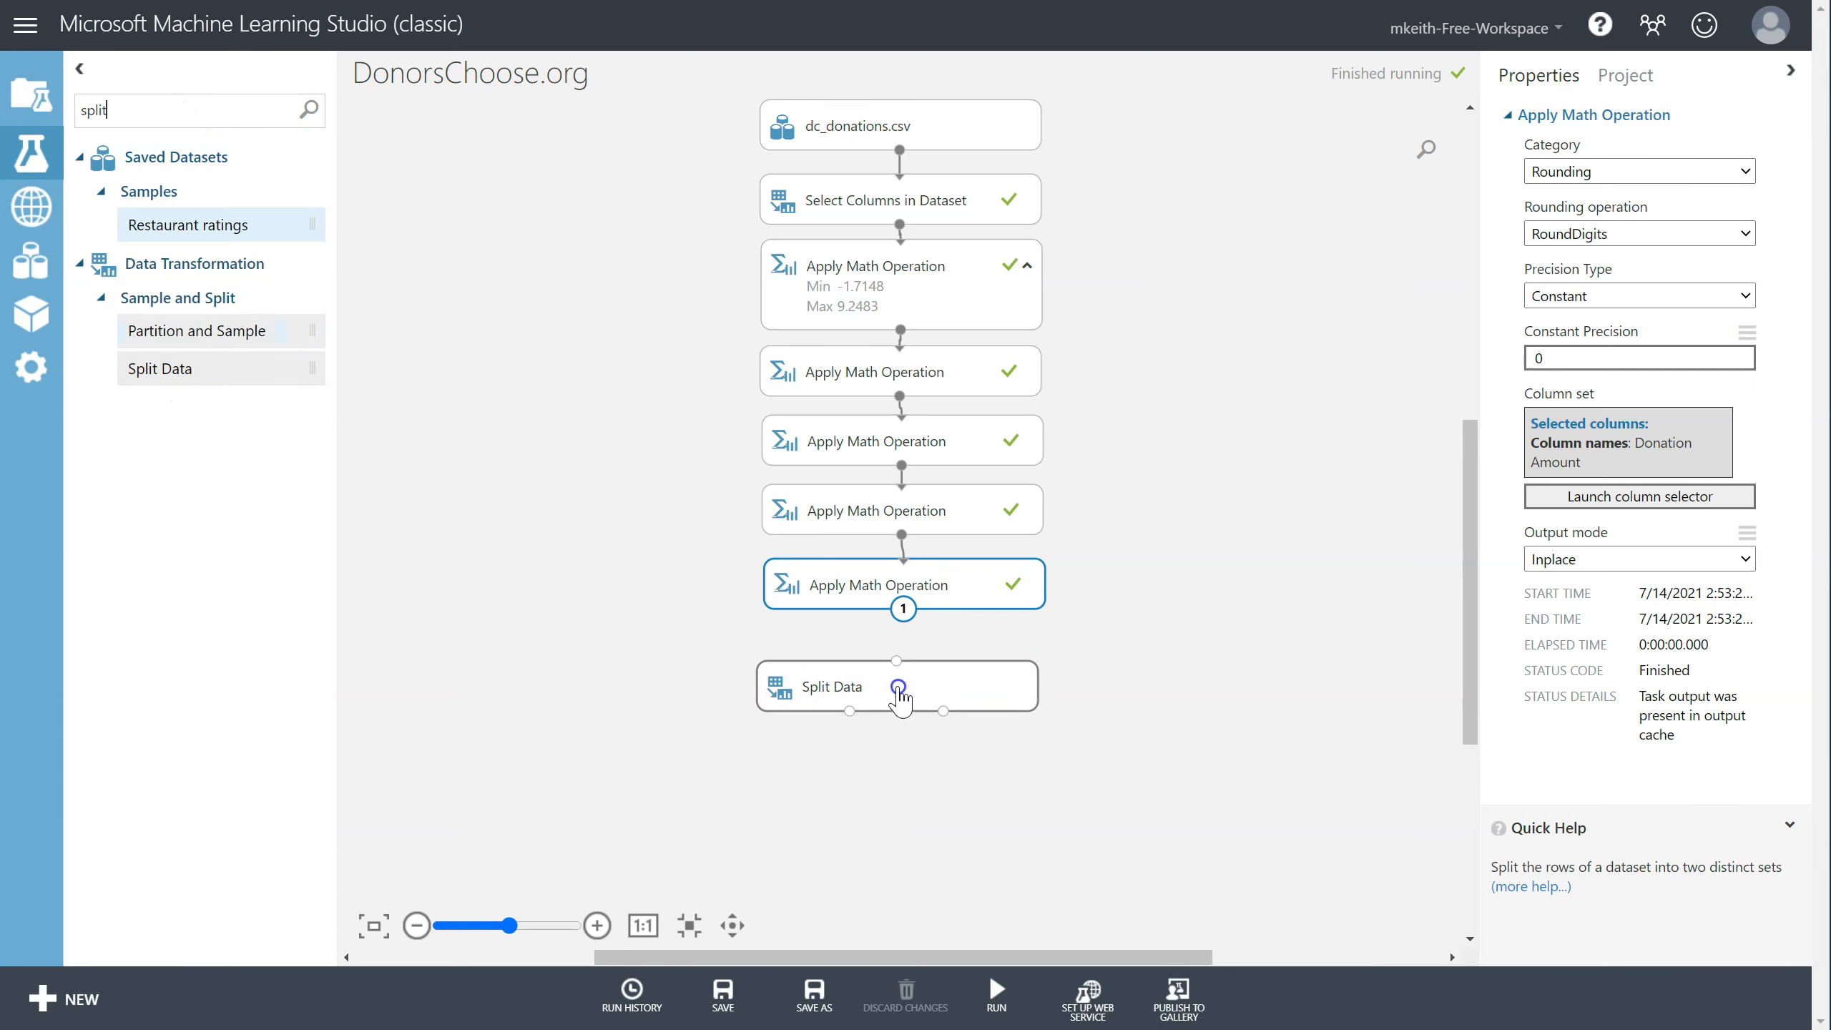
left_click_drag(902, 608, 907, 674)
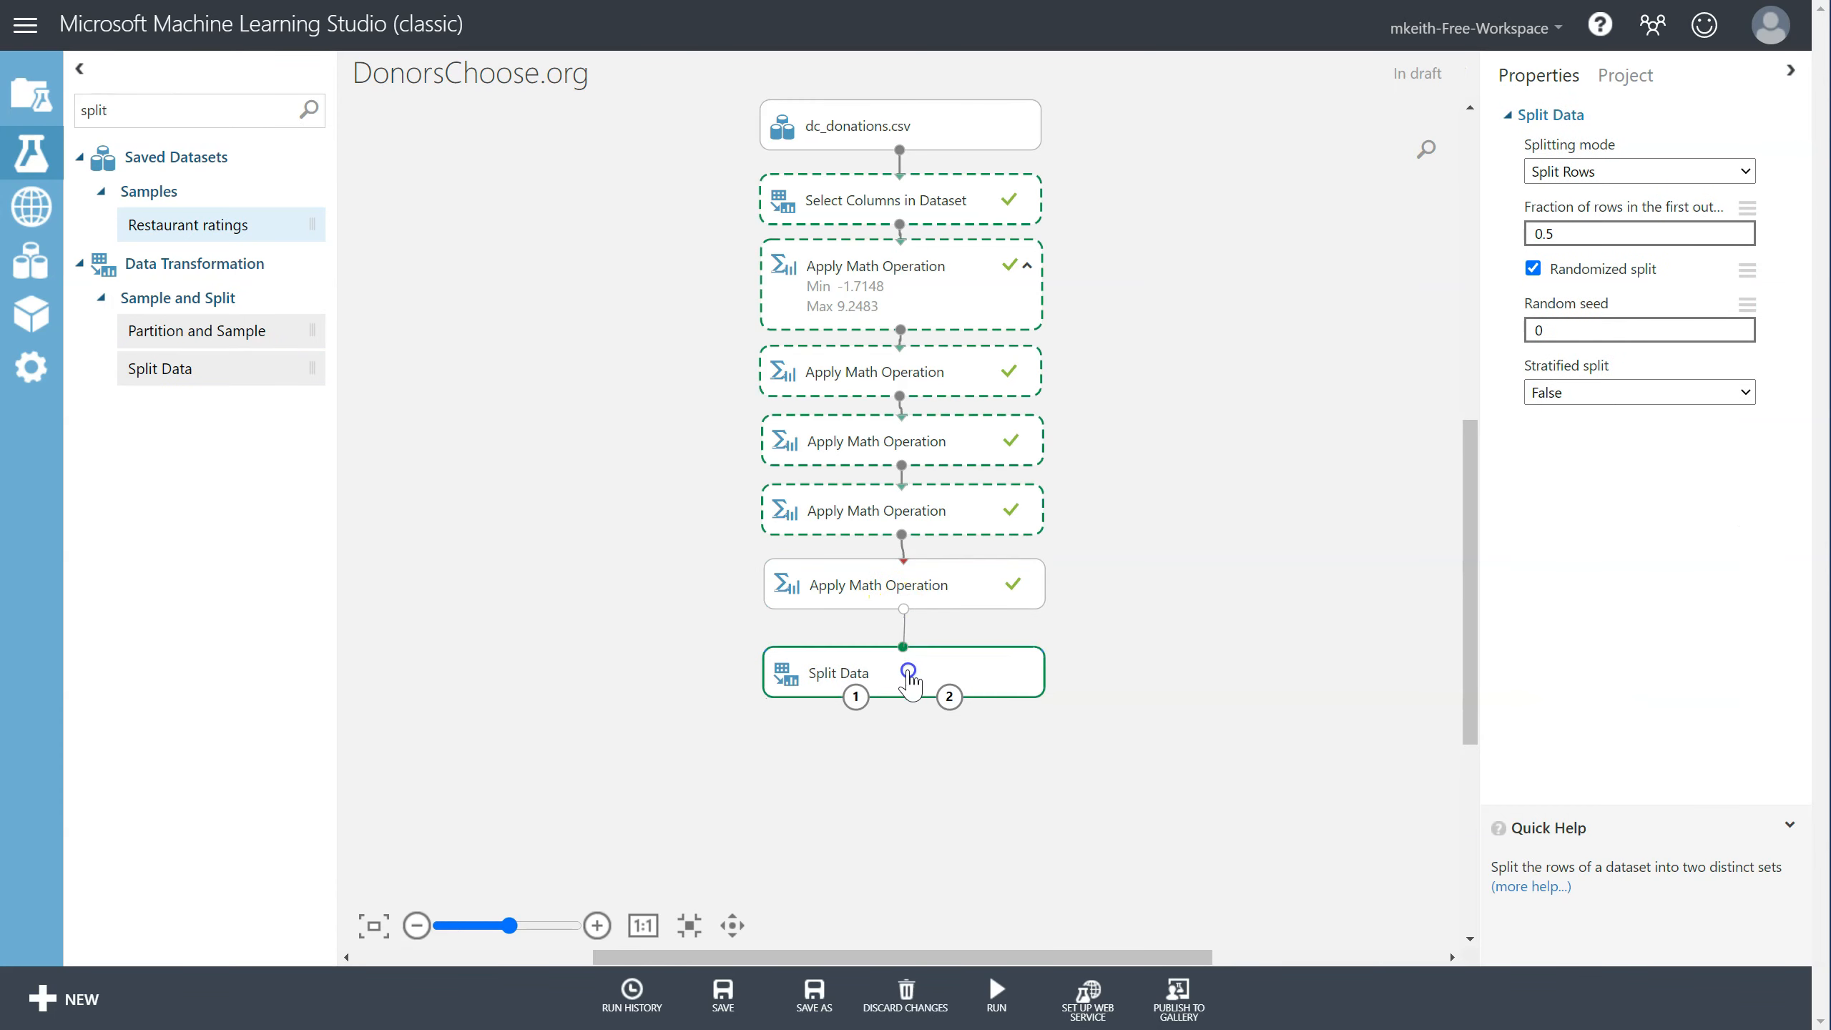
Set the Split Data module's splitting mode to Recommender Split with a random seed for Recommender of 12345.
left_click(1608, 170)
left_click(1596, 237)
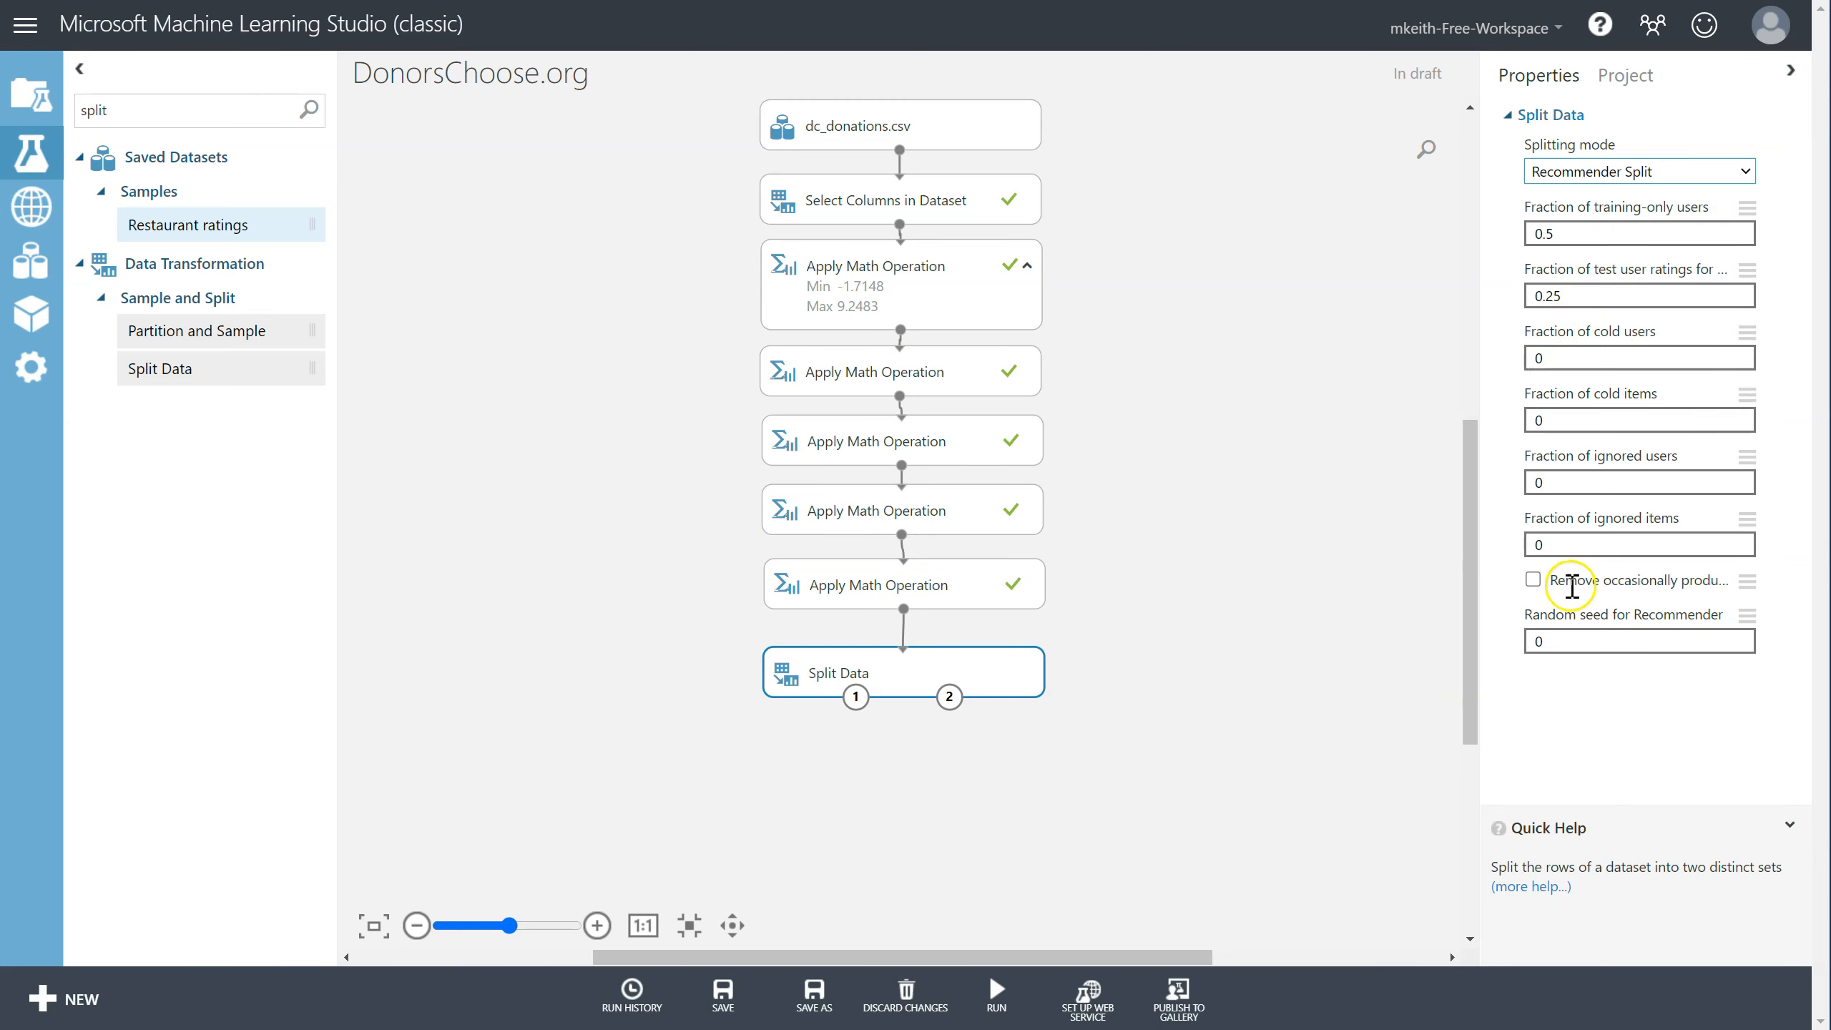
double_click(1578, 637)
type("12345")
Search the modules for "matchbo" and add a Score Matchbox Recommender module below the Split Data module.
left_click(163, 109)
left_click_drag(163, 109, 78, 108)
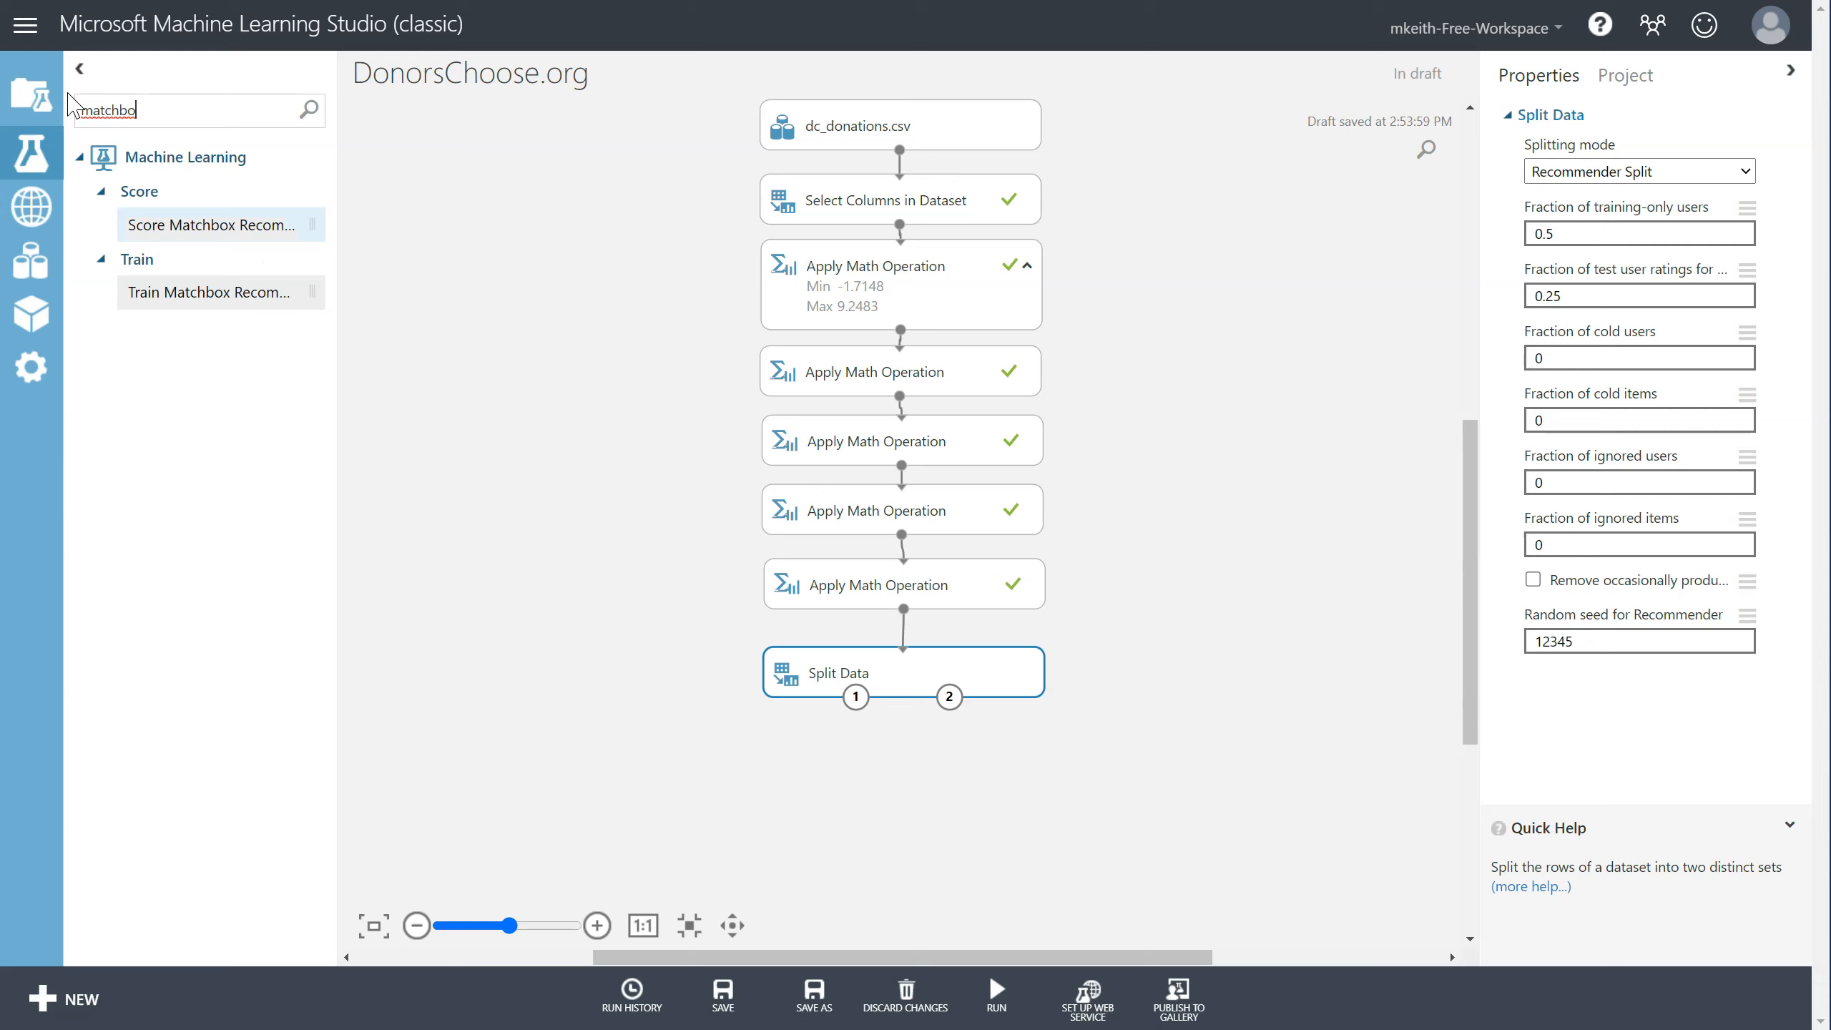
left_click_drag(209, 226, 774, 851)
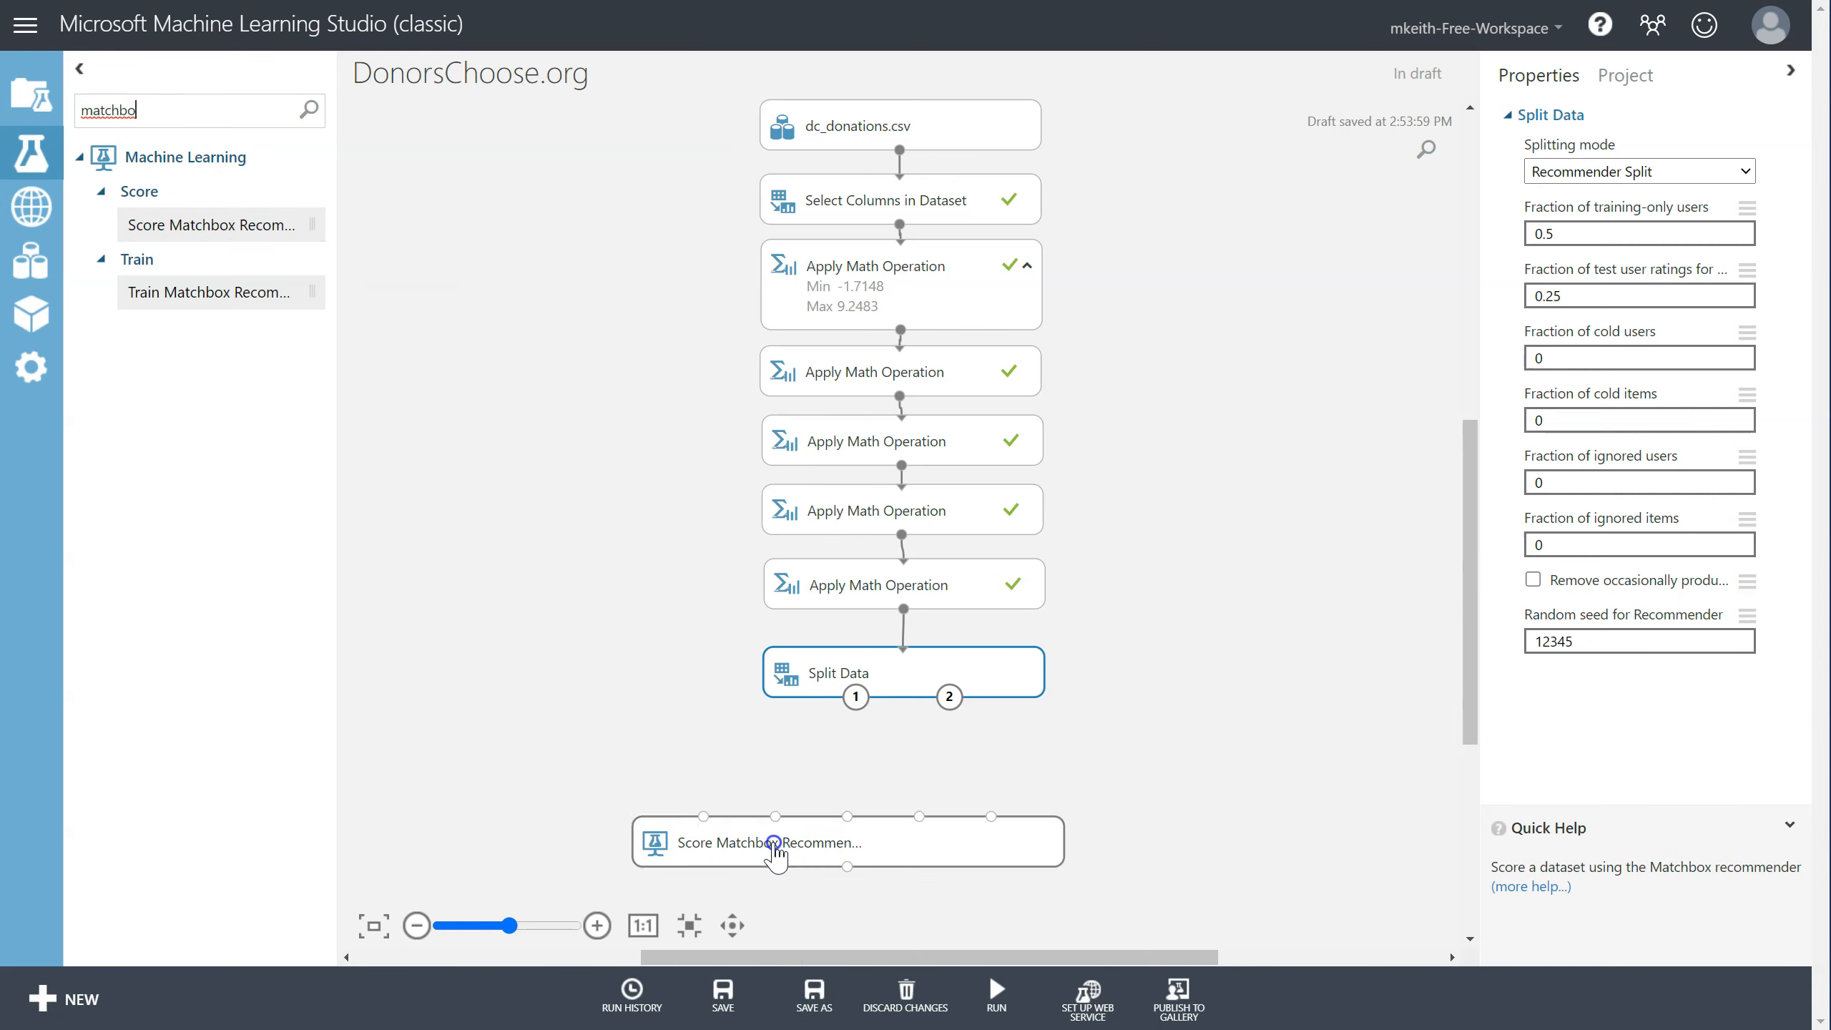
Add a Train Matchbox Recommender module above the score module, then search for "recommend" and add an Evaluate Recommender module below it.
left_click_drag(171, 299, 920, 754)
left_click_drag(907, 834, 963, 818)
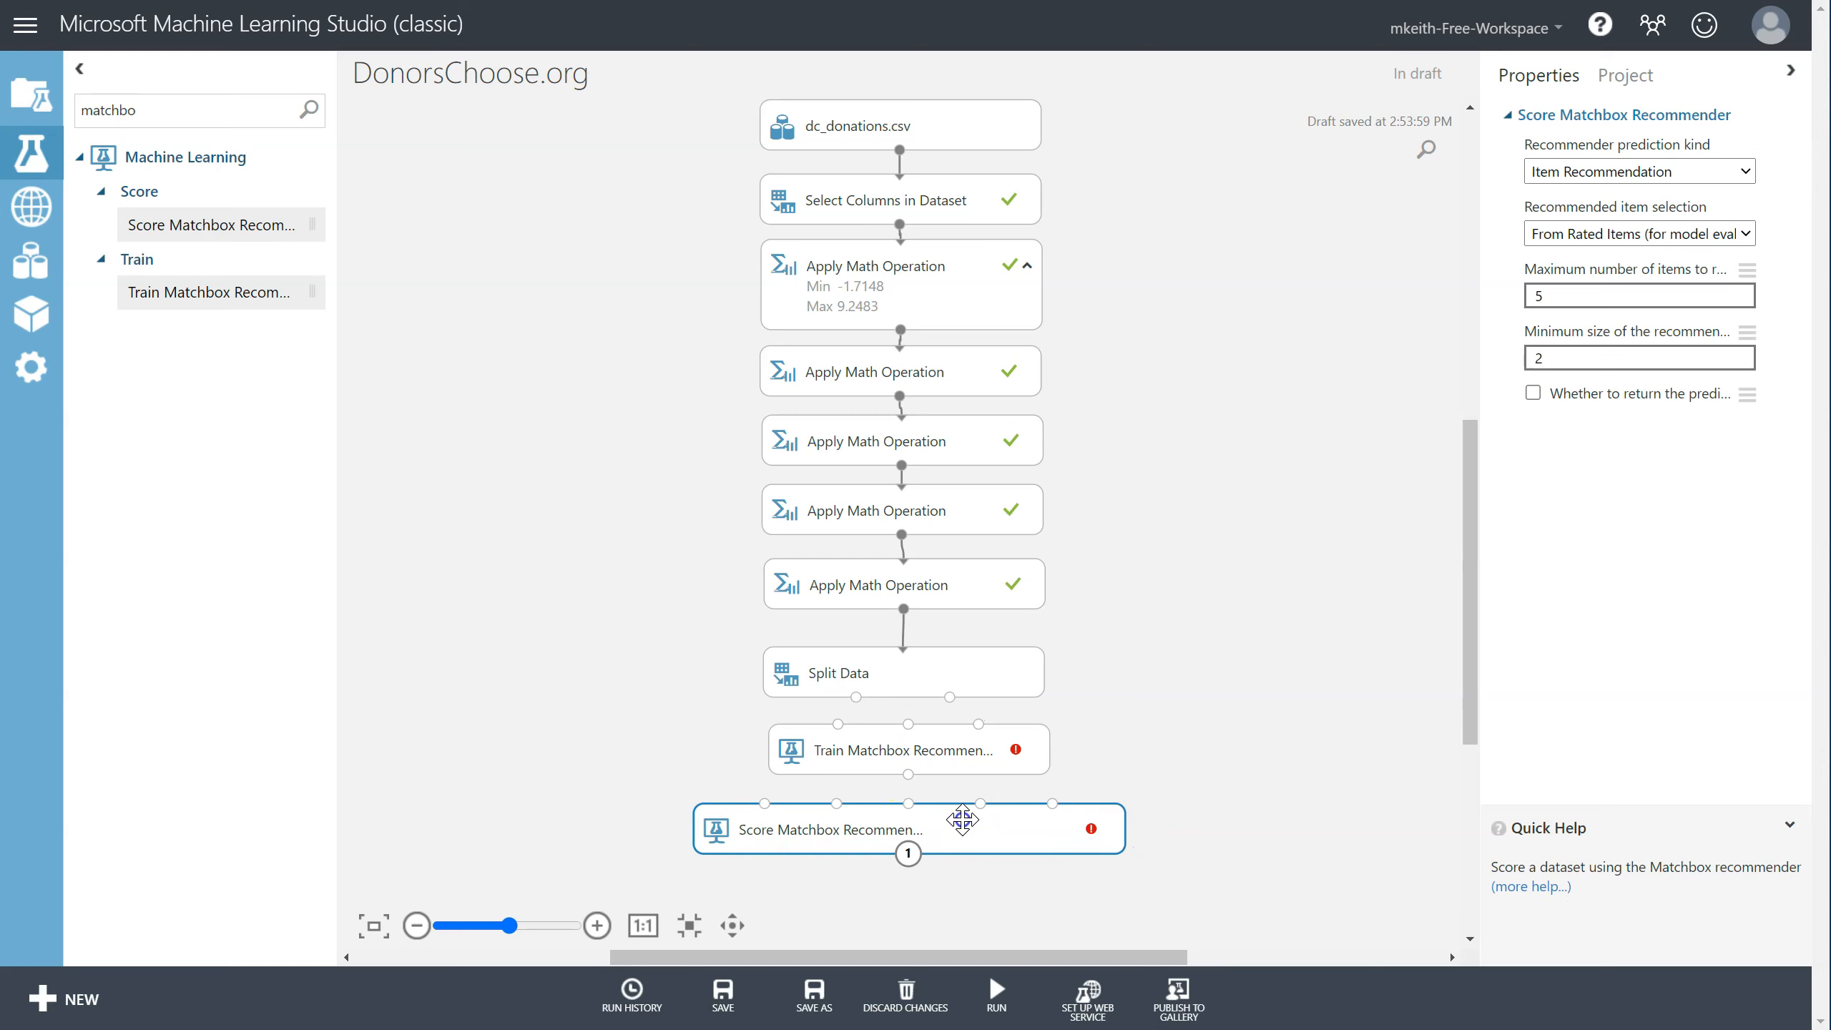
left_click_drag(156, 111, 54, 108)
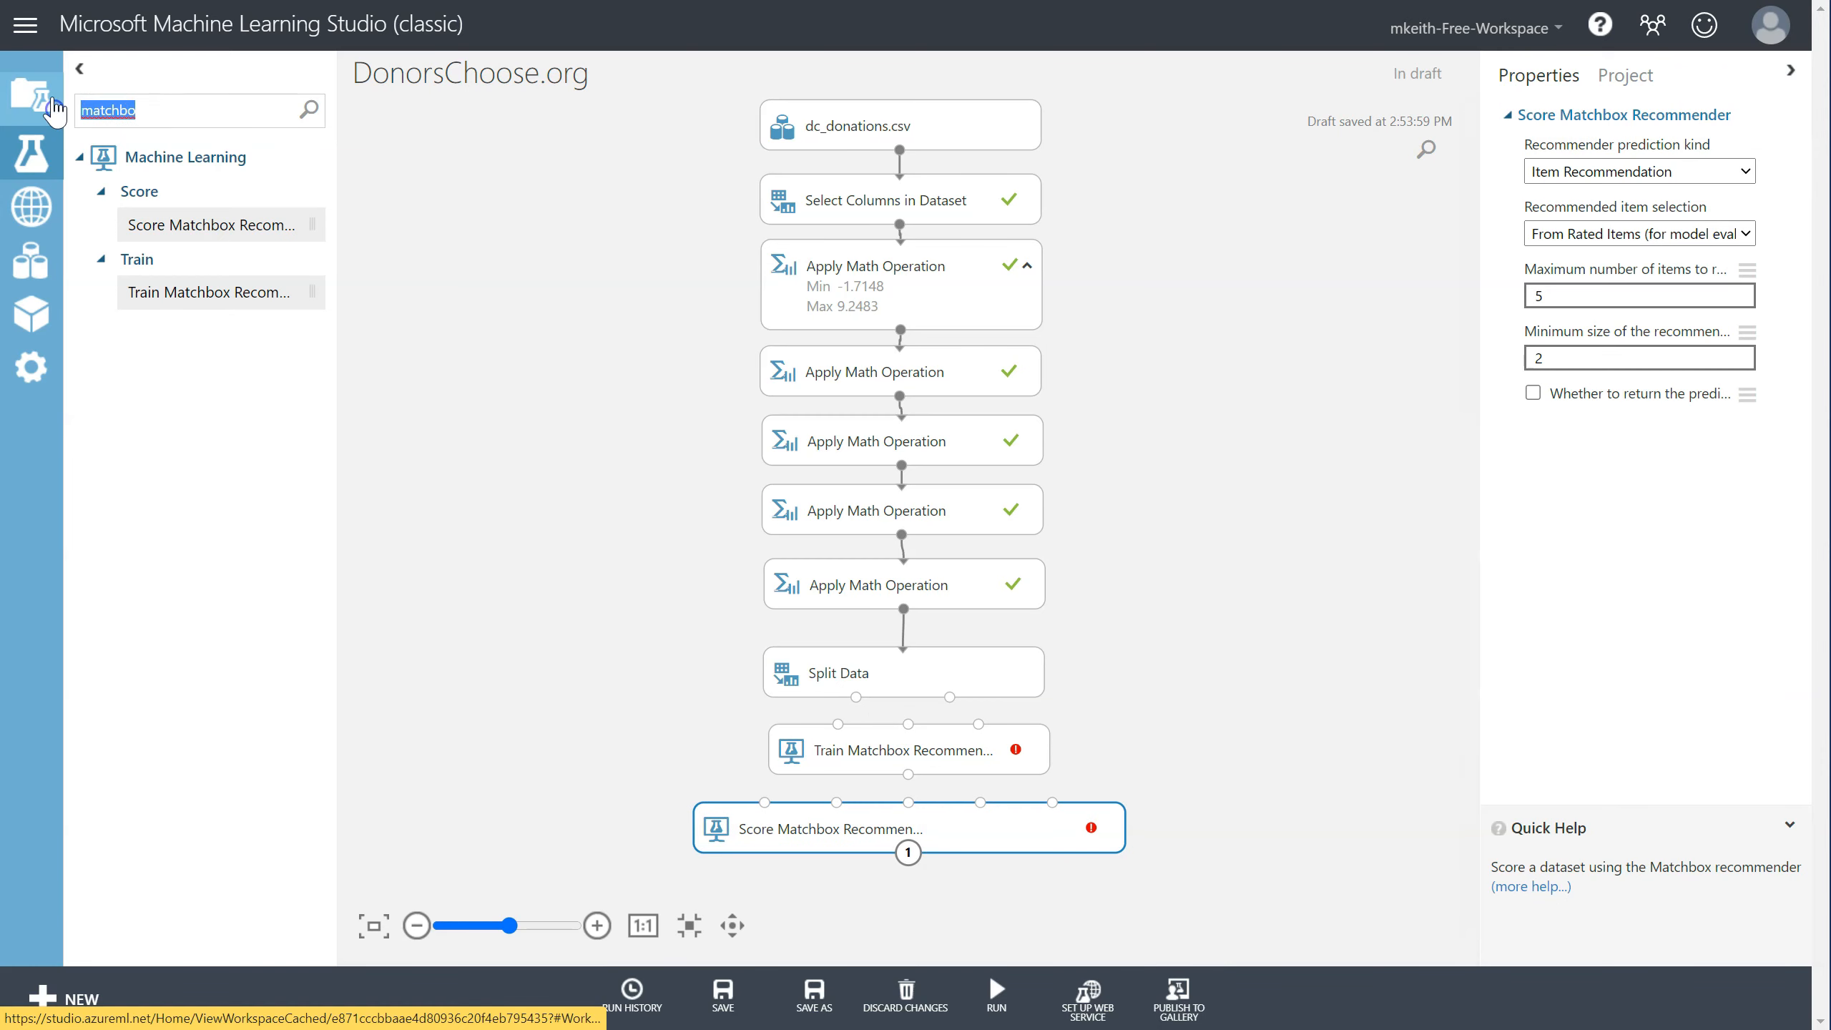
type("recommend")
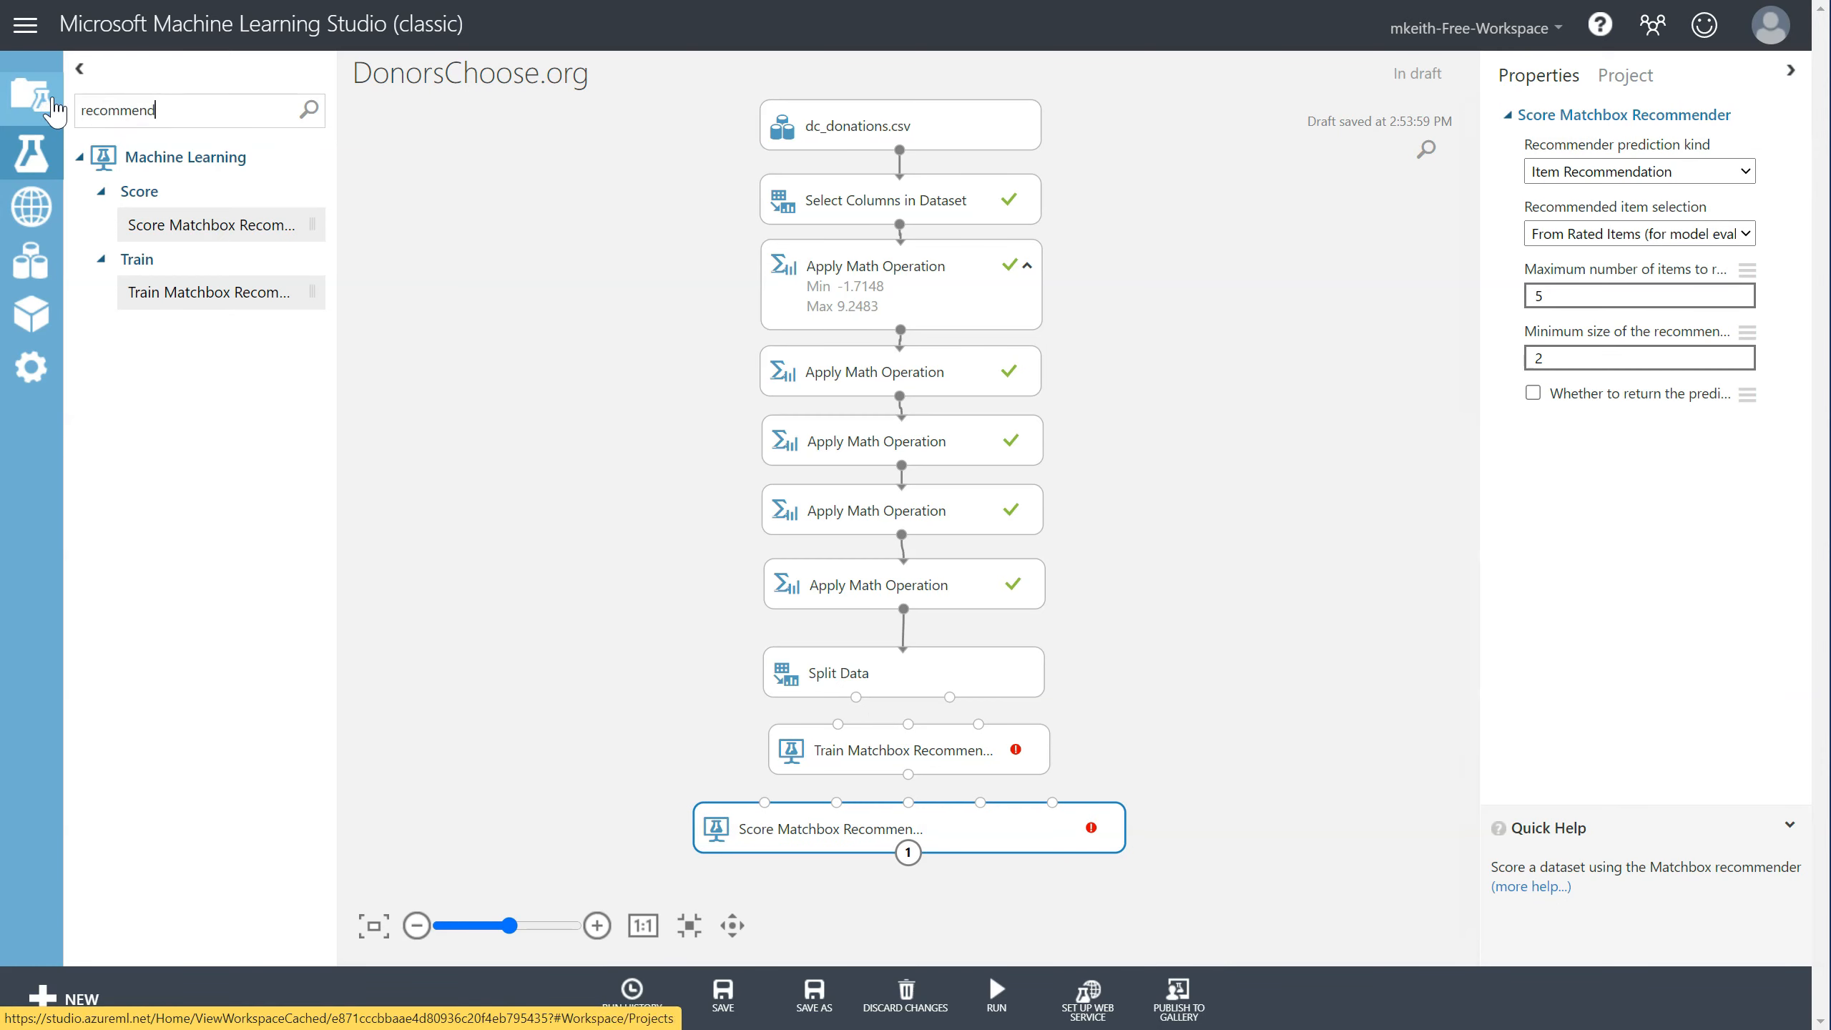
left_click_drag(241, 406, 903, 905)
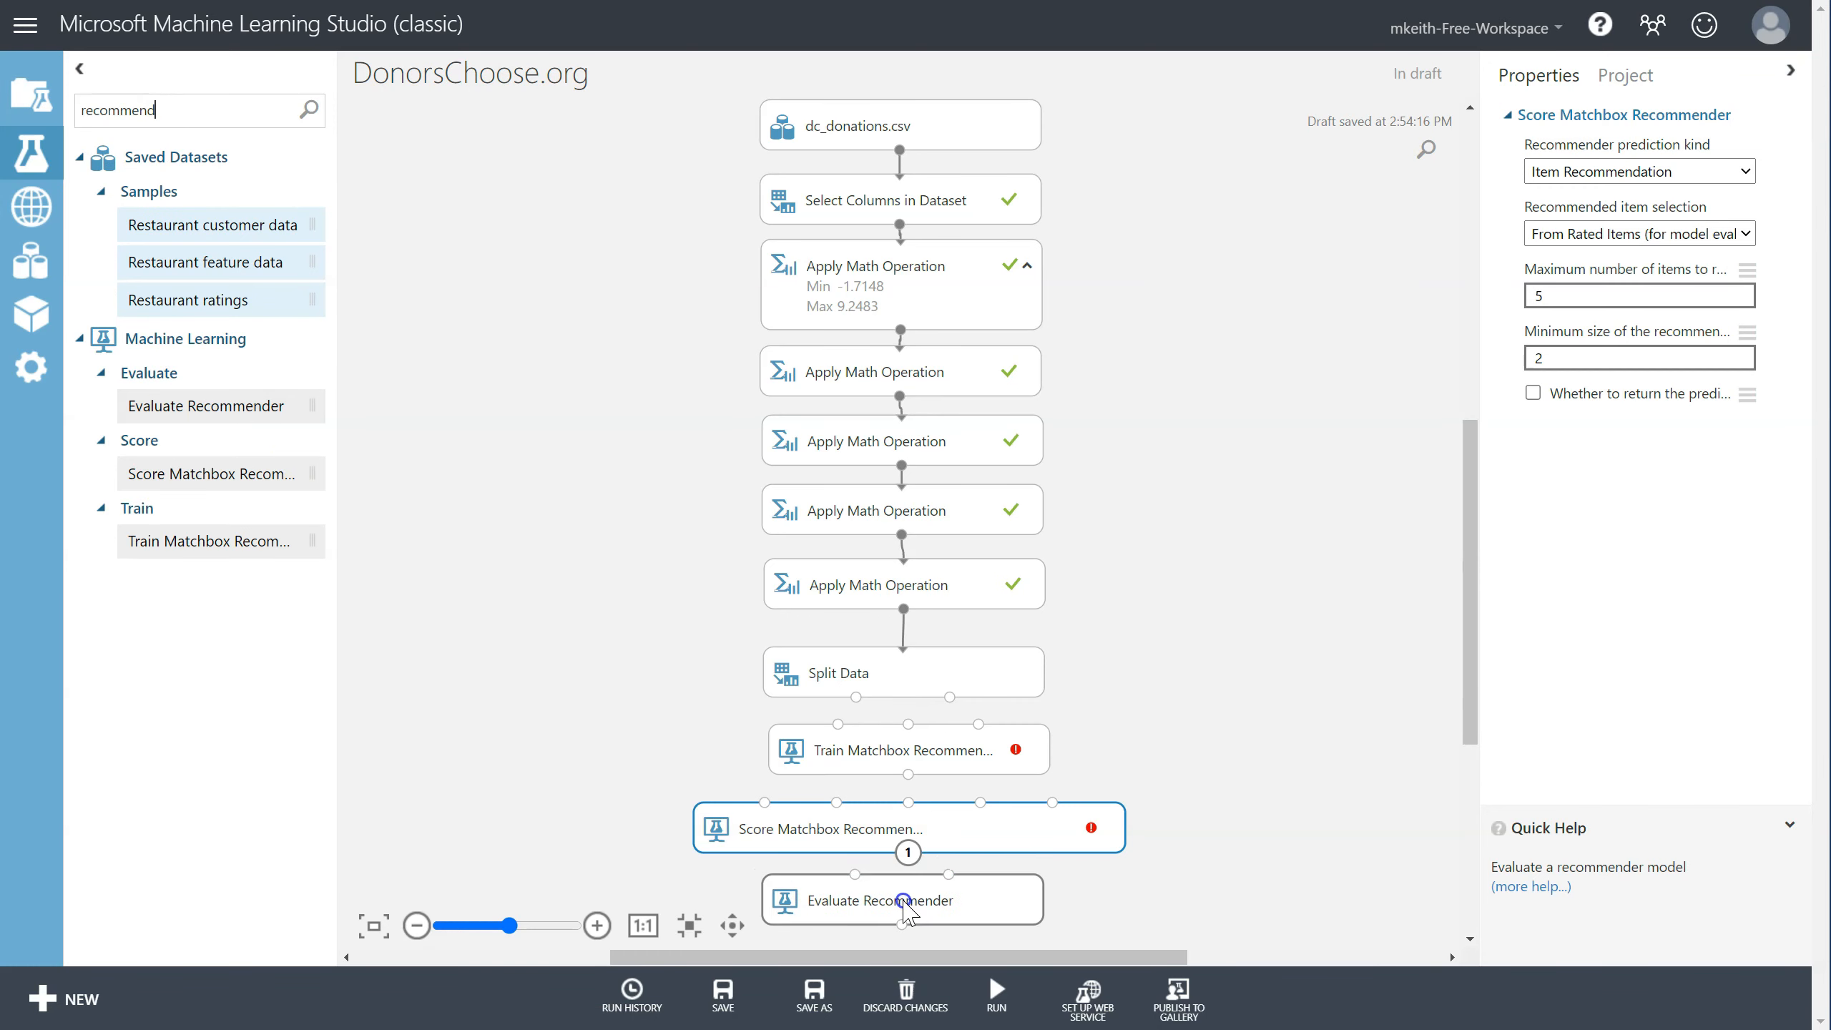
Connect Split Data's first output to Train Matchbox Recommender, and link the trained model and Split Data's second output to Score Matchbox Recommender.
left_click_drag(855, 697, 839, 723)
left_click_drag(908, 774, 763, 802)
left_click_drag(949, 697, 847, 826)
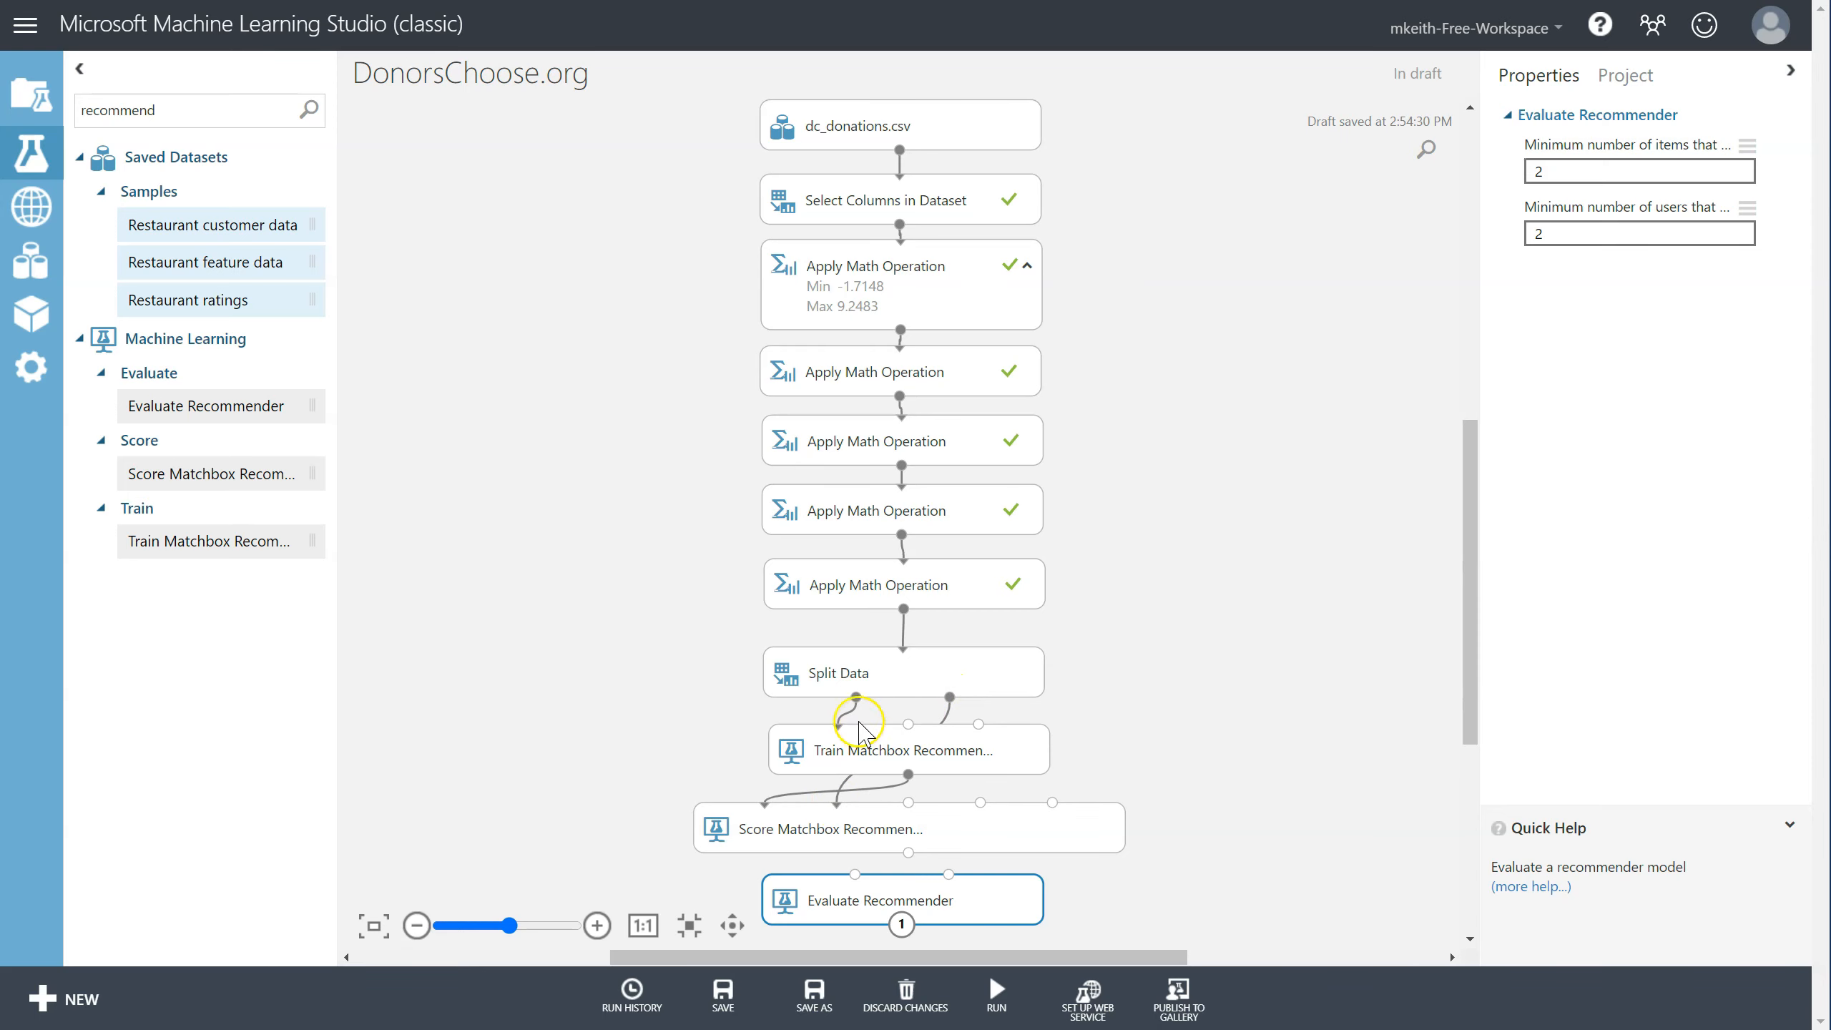
left_click_drag(762, 804, 908, 774)
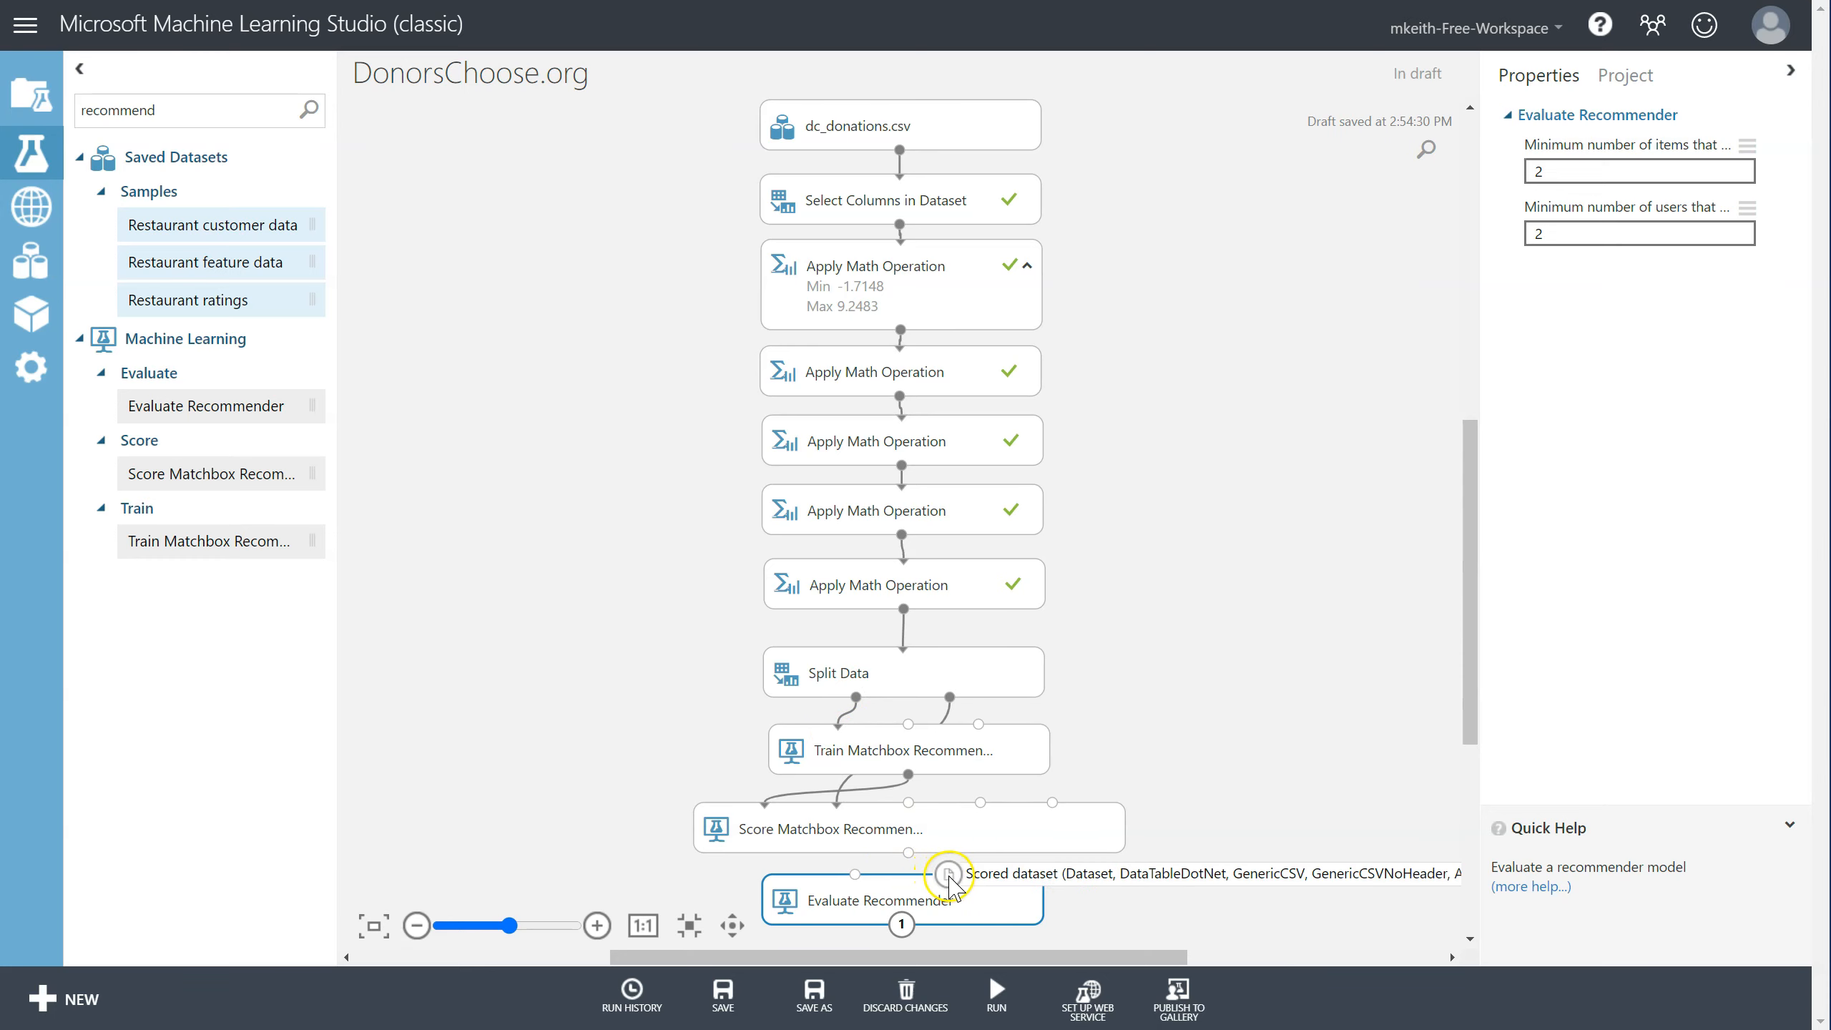
Connect the Score Matchbox Recommender output to Evaluate Recommender's scored dataset input and Split Data's second output to its test dataset input.
left_click_drag(908, 852, 948, 875)
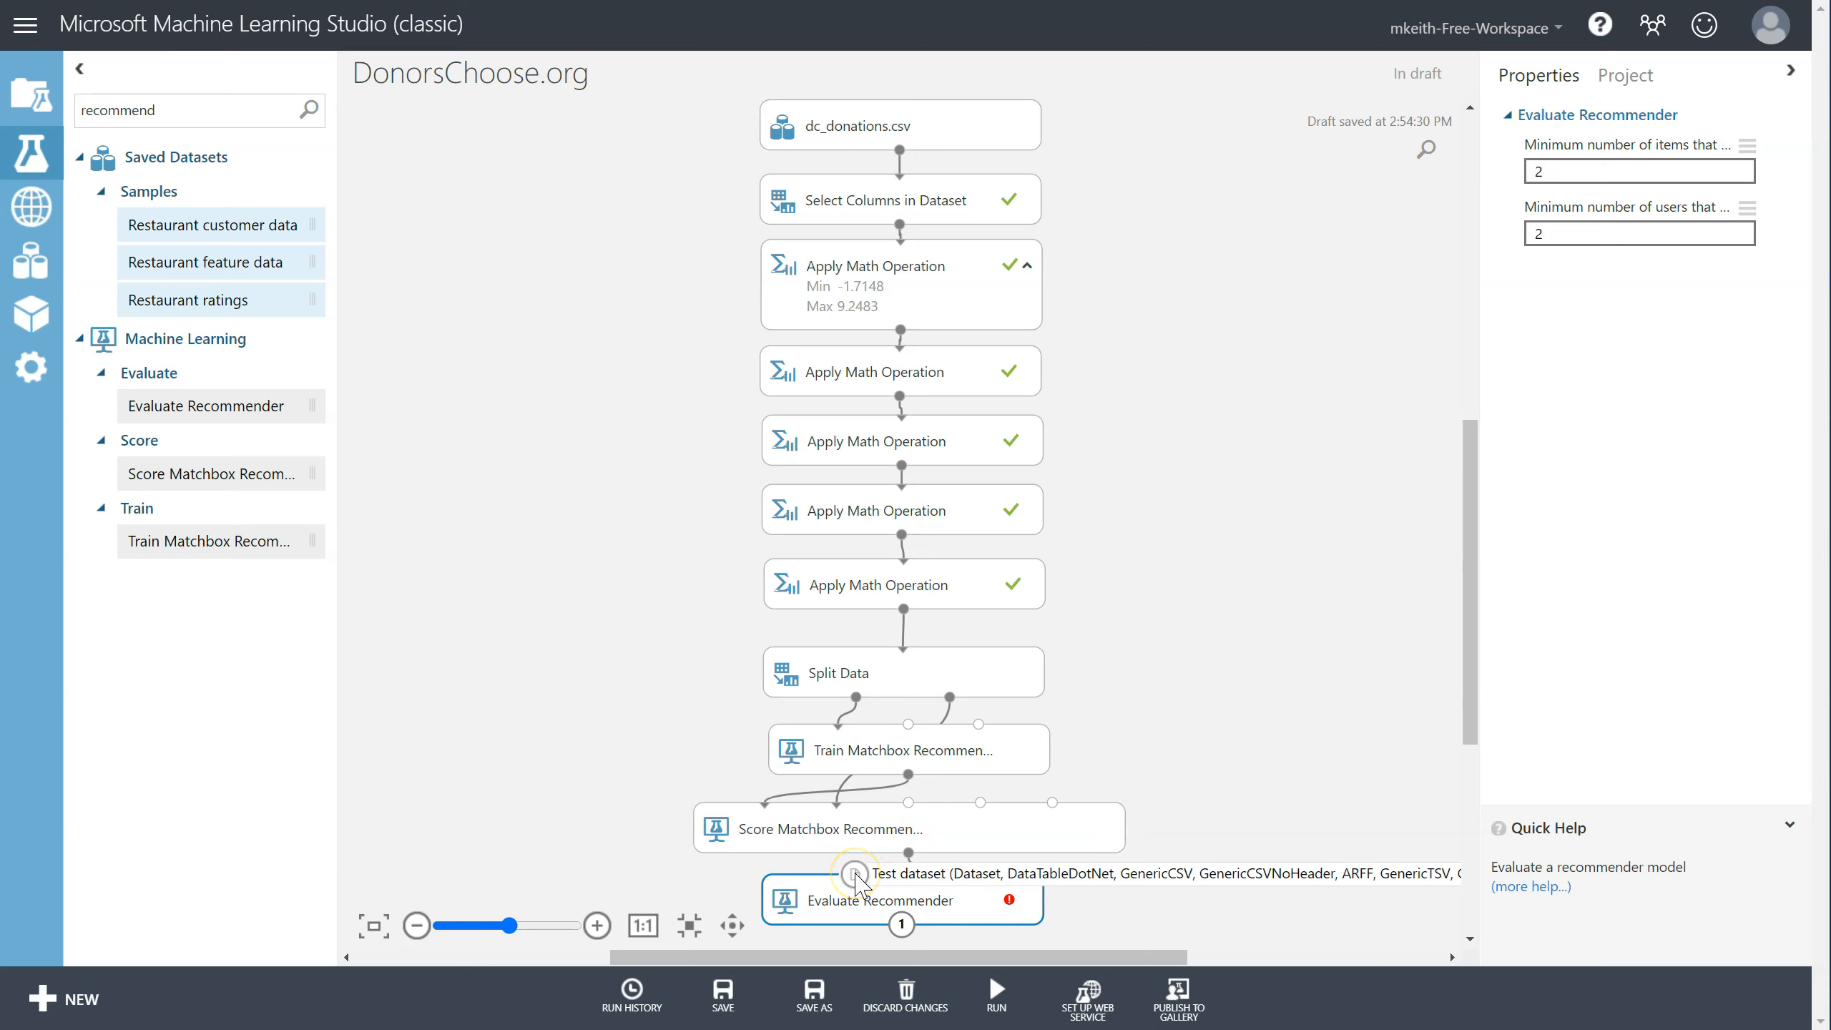
left_click_drag(949, 696, 1047, 902)
left_click(1087, 999)
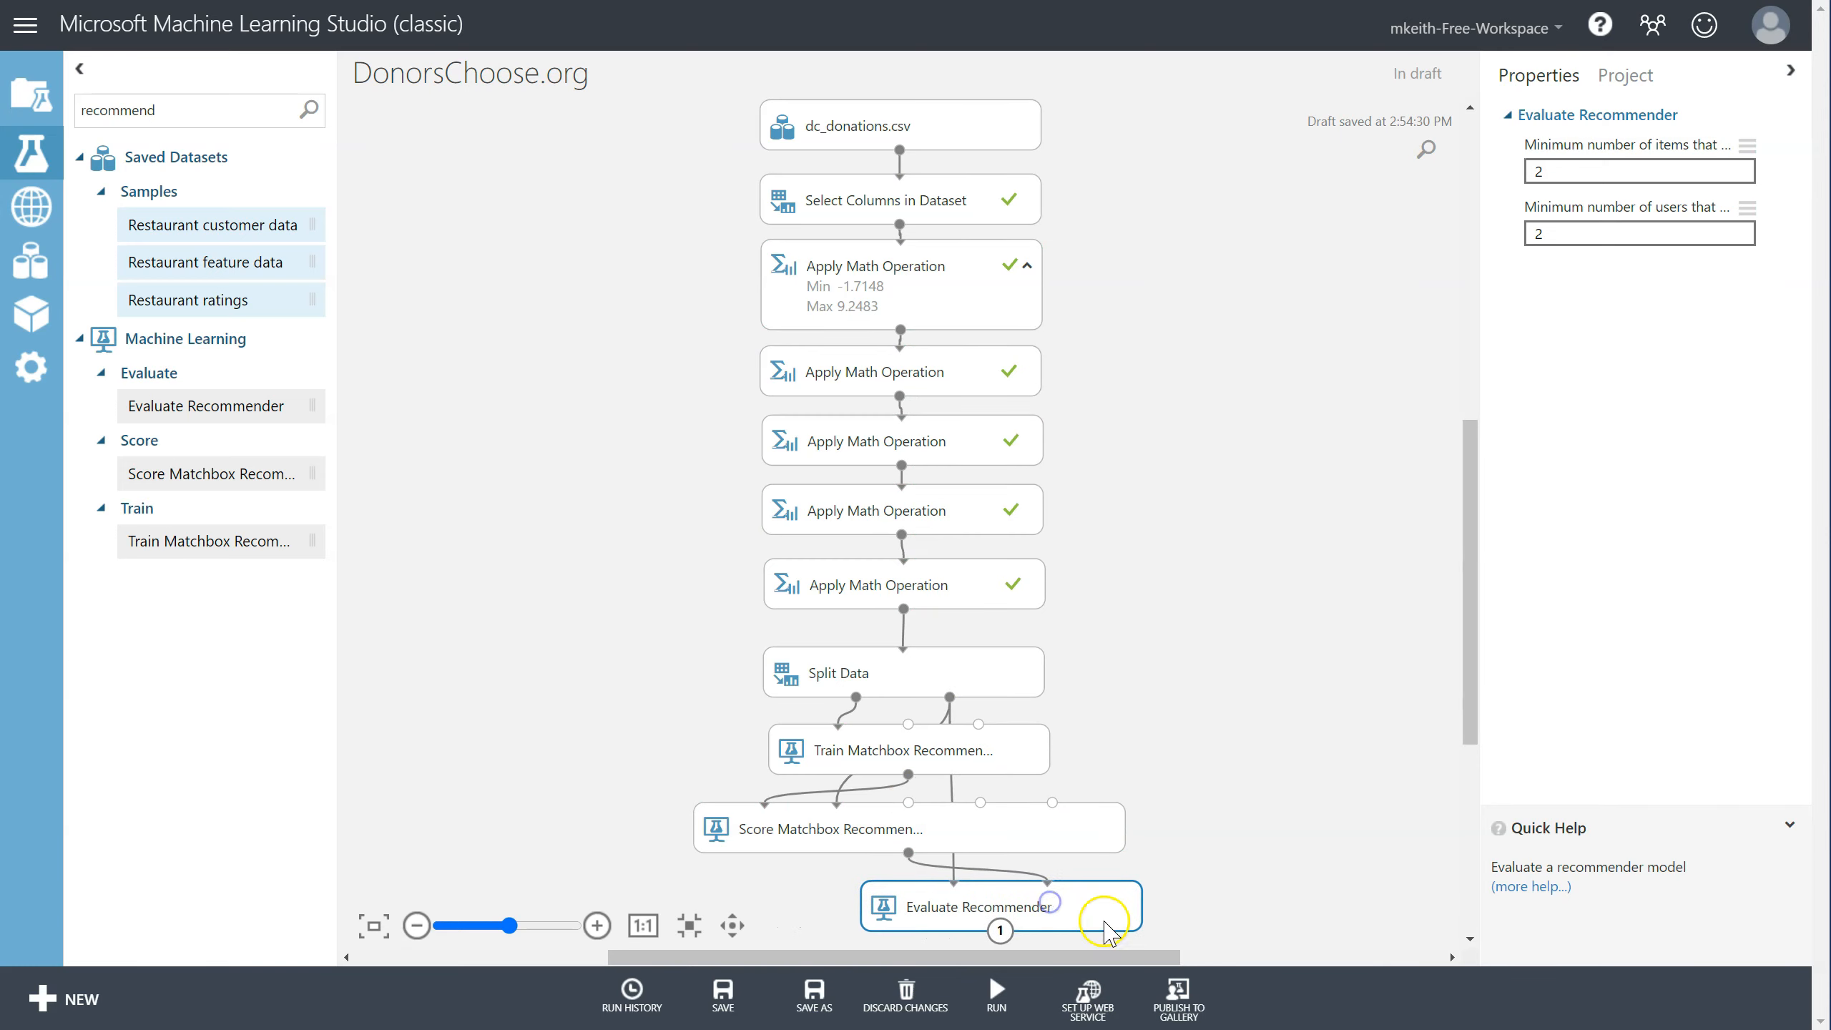
Set the Score Matchbox Recommender's prediction kind to Rating Prediction.
mouse_move(1001, 998)
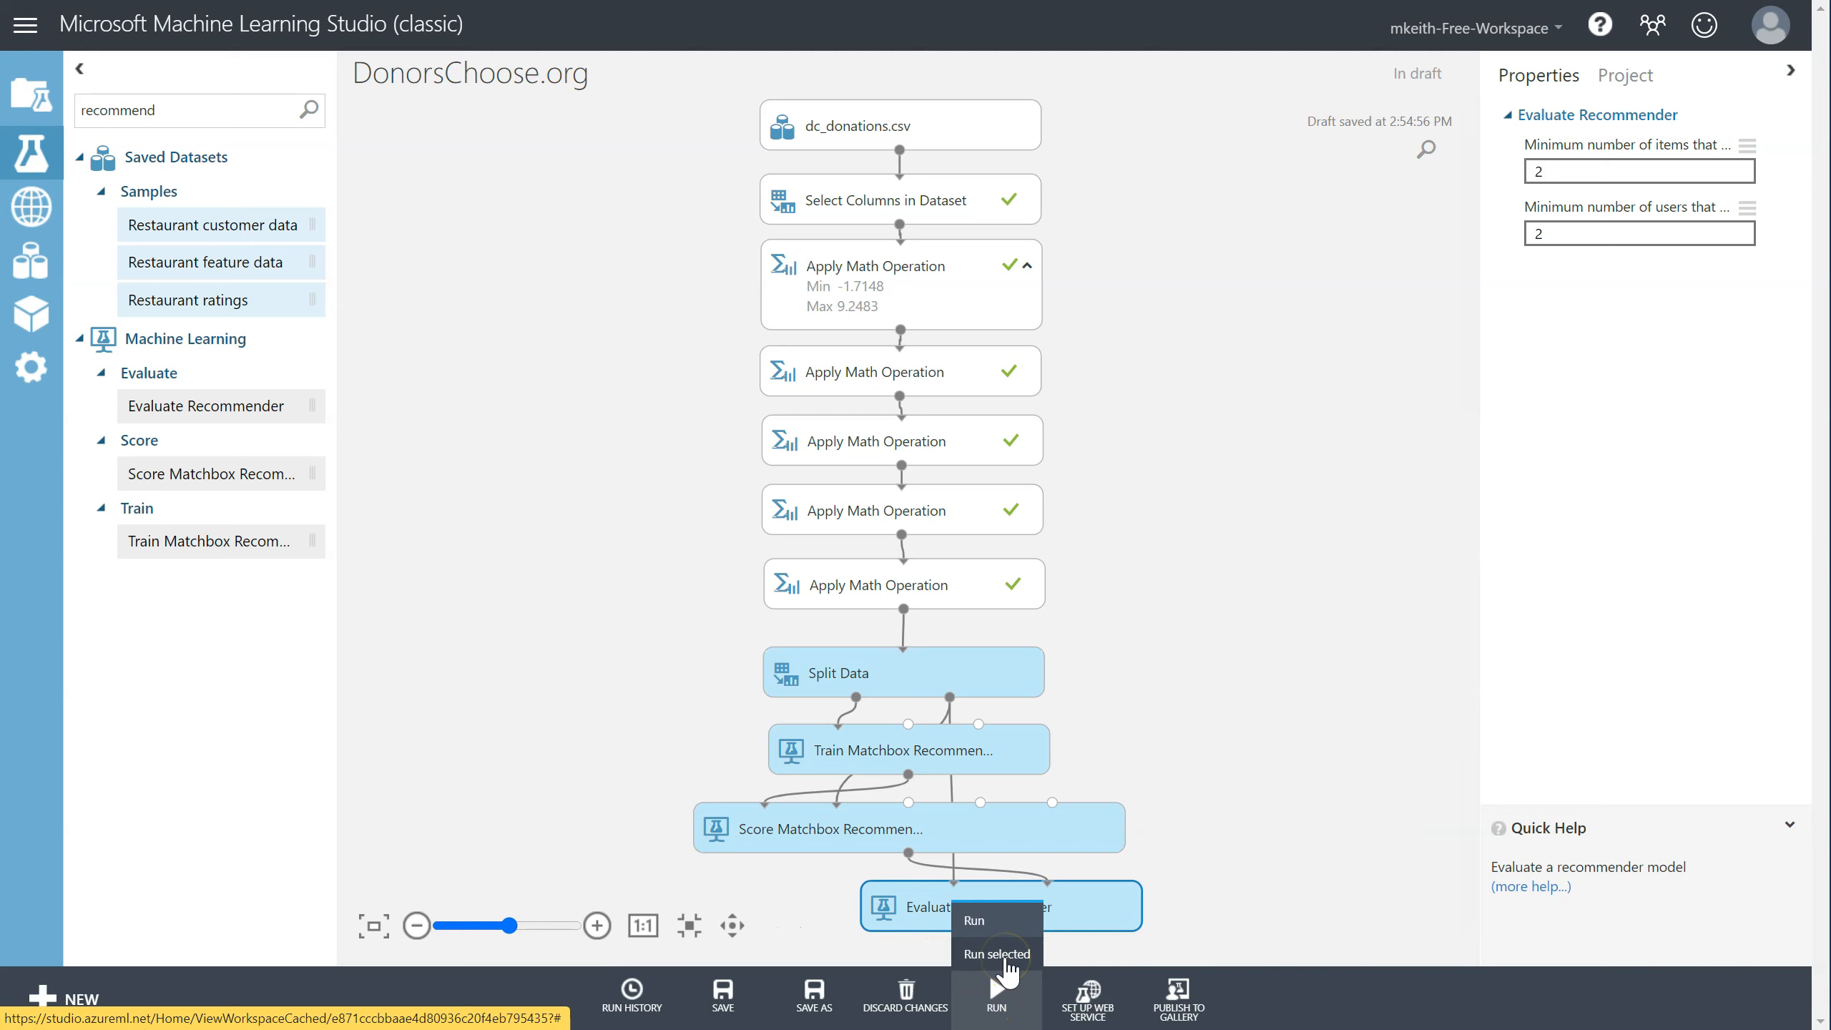
left_click(1006, 826)
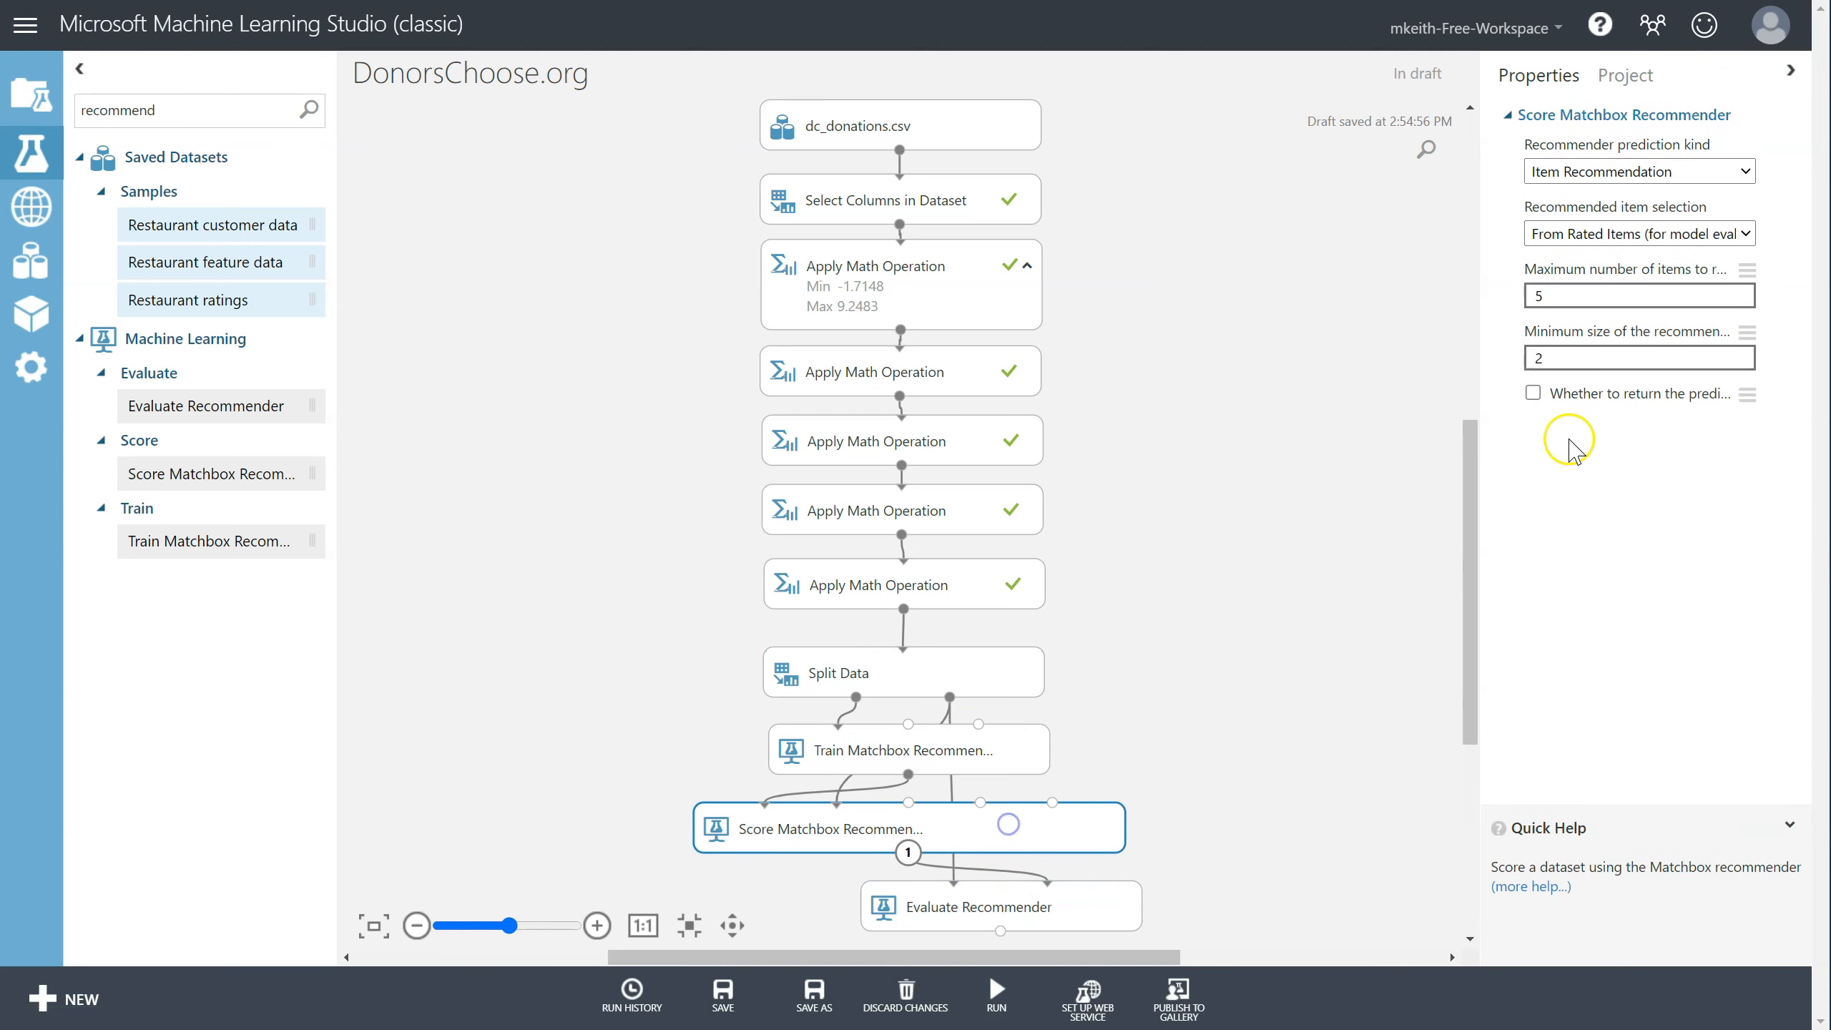
left_click(1676, 171)
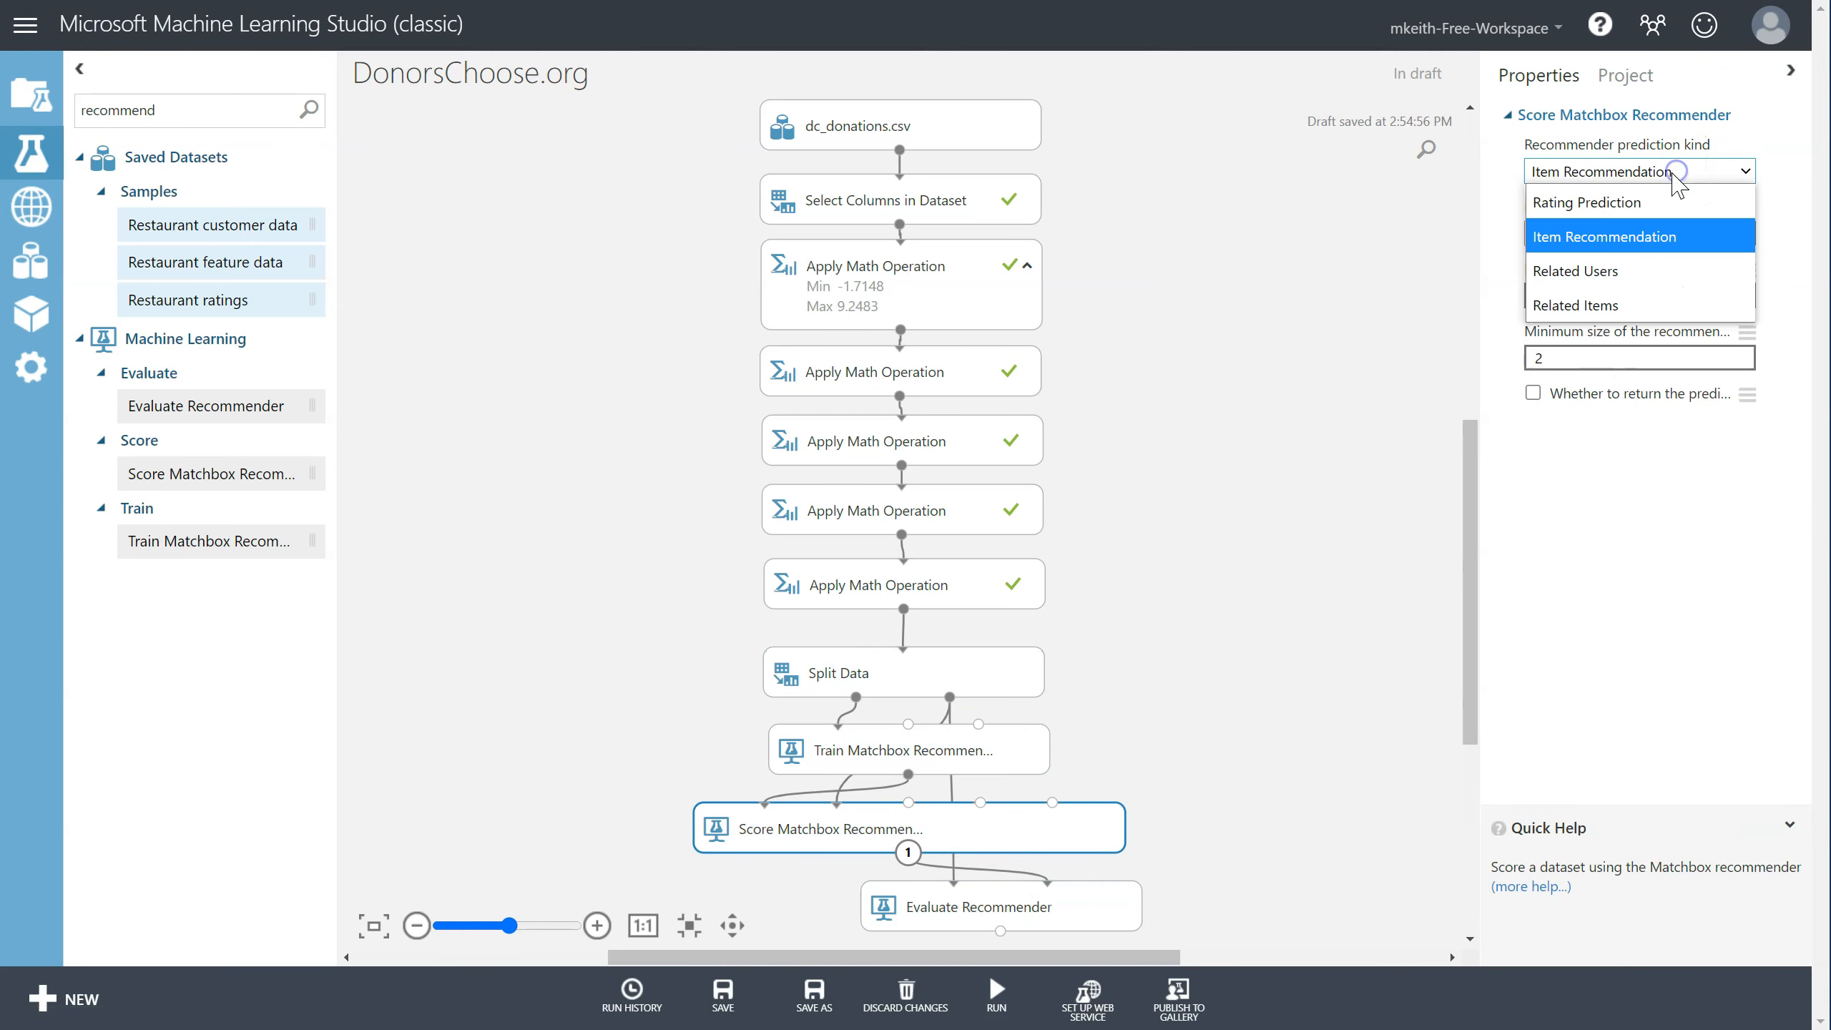
left_click(1586, 201)
Run the selected Evaluate Recommender module together with the modules it depends on.
left_click(1093, 896)
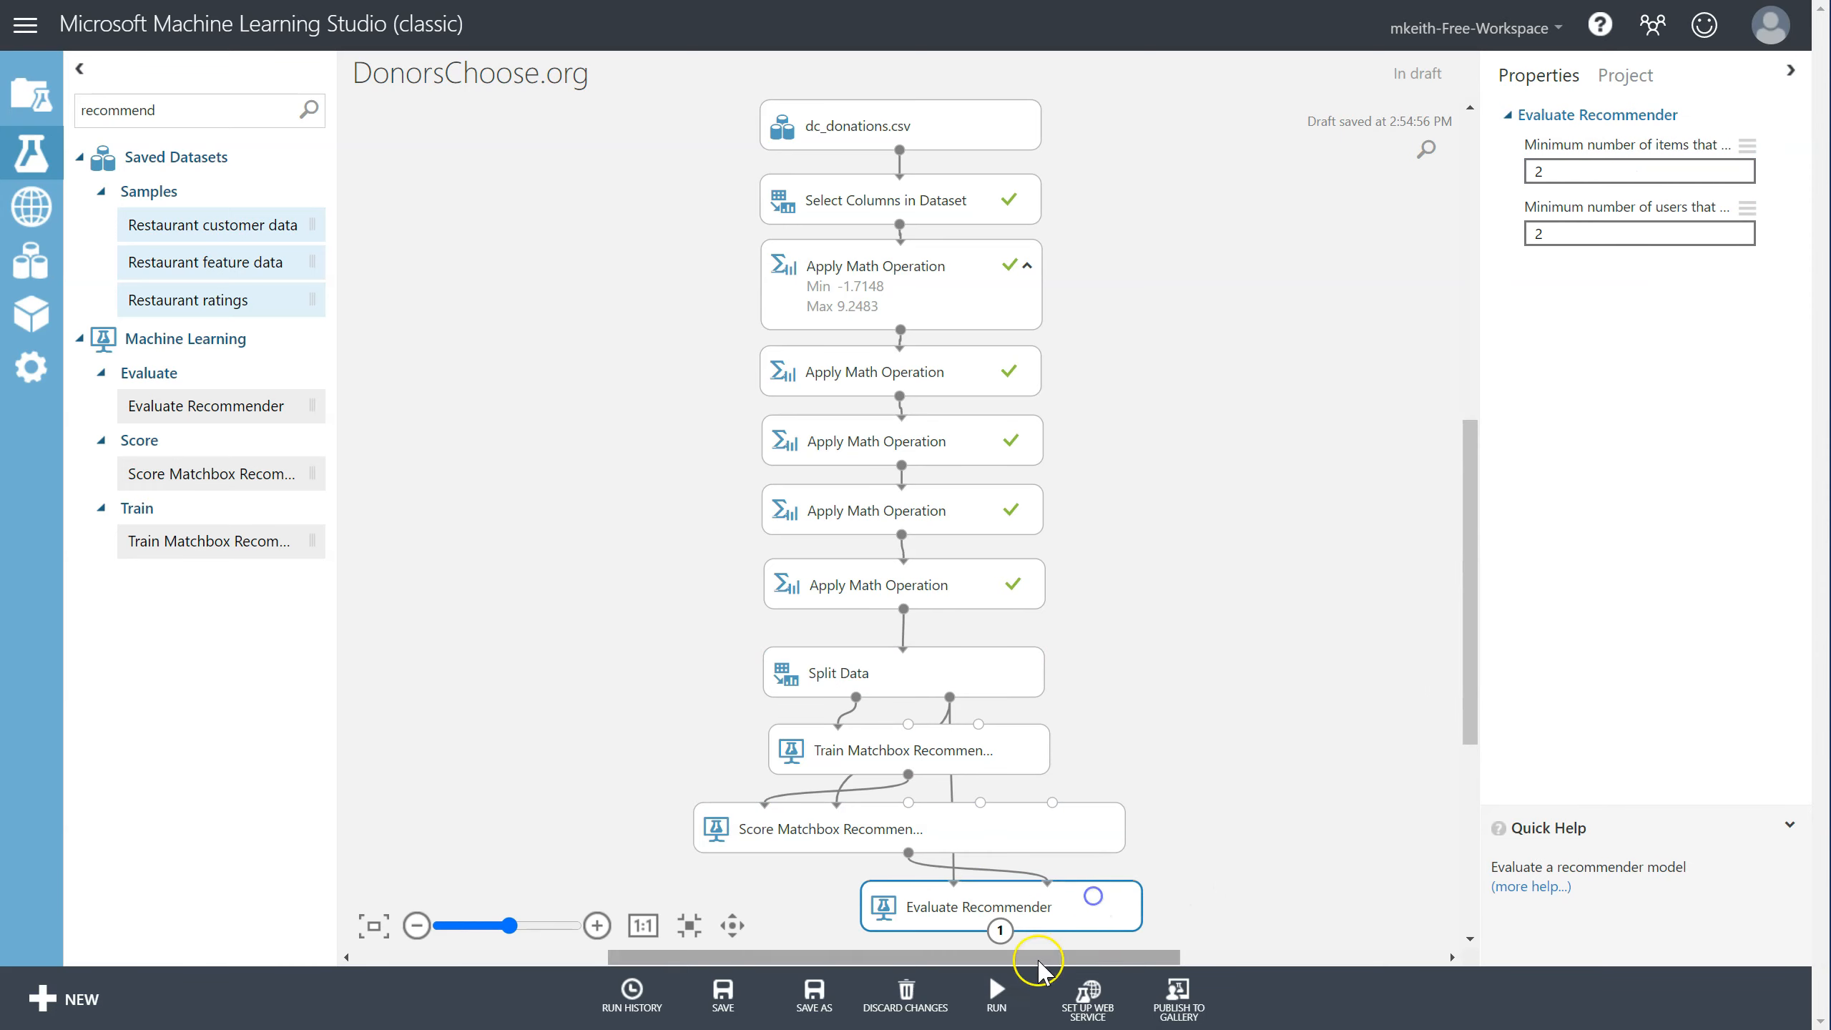
left_click(997, 990)
left_click(982, 934)
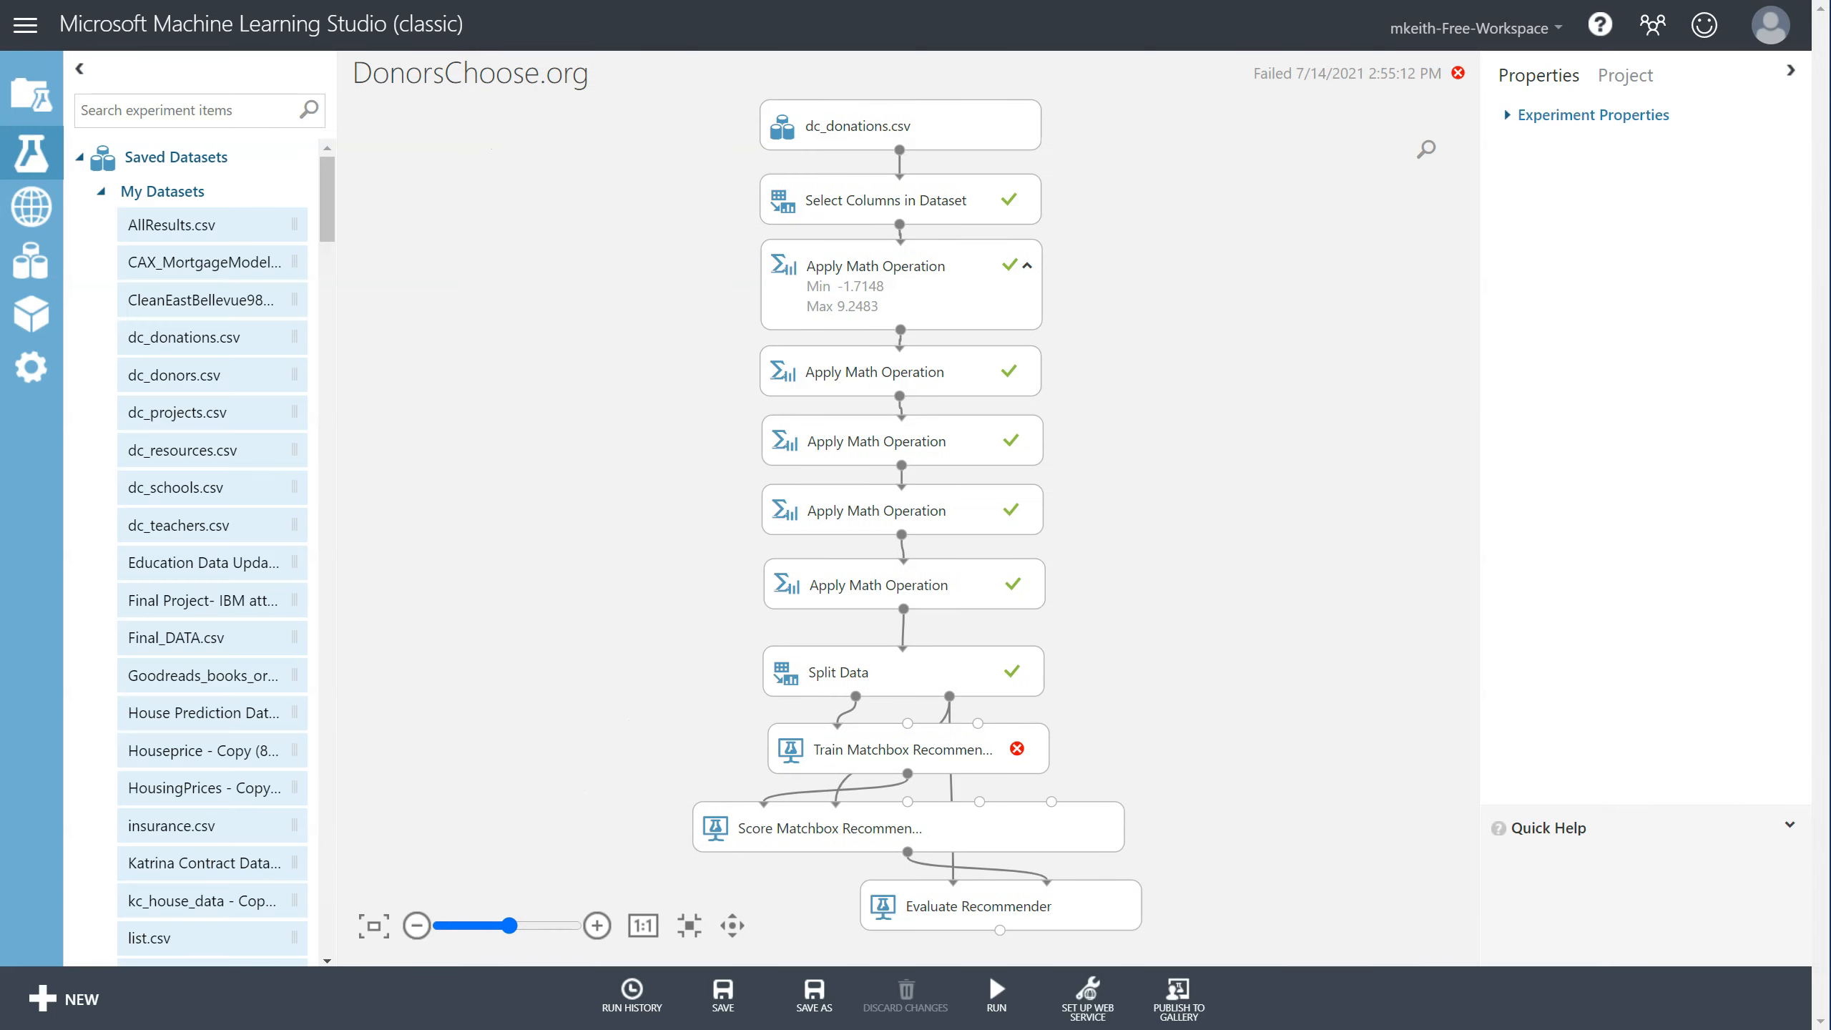
Check the expected evaluation results in the textbook's Table 15.2, return to the experiment, and read the error on the Train Matchbox Recommender module.
left_click_drag(1016, 1029, 1094, 0)
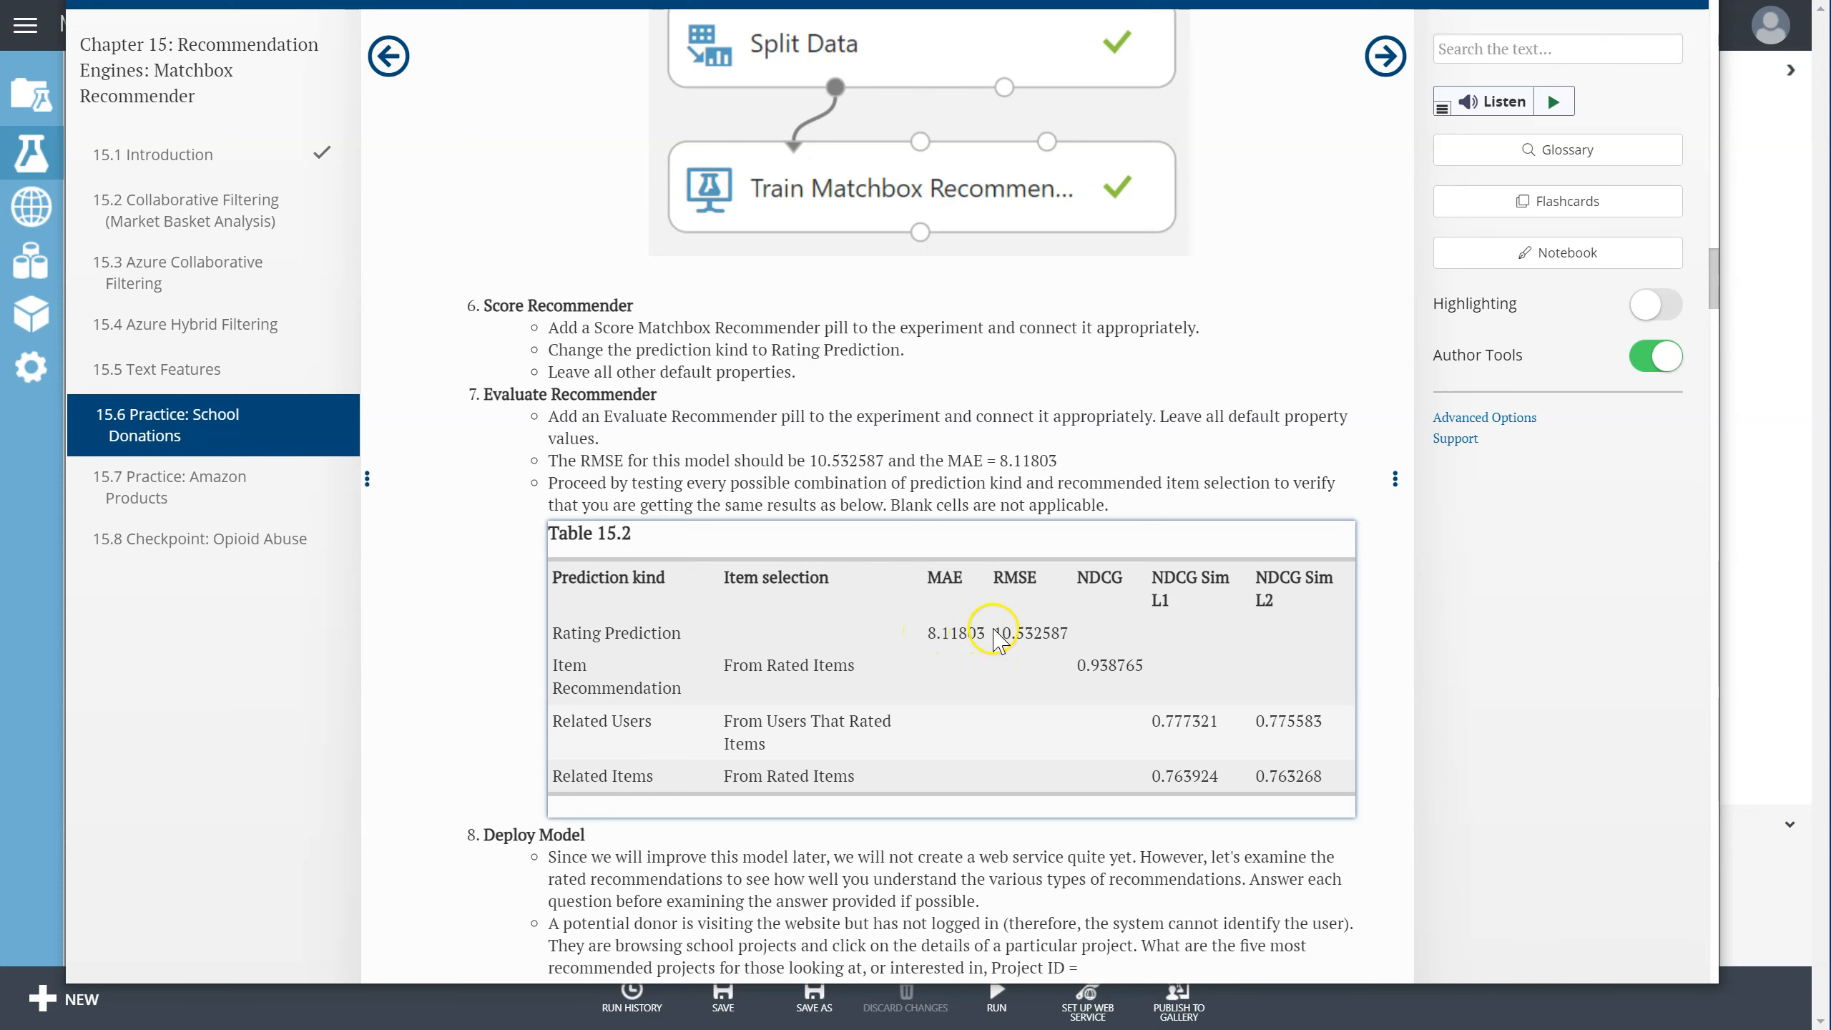
left_click_drag(1044, 0, 981, 0)
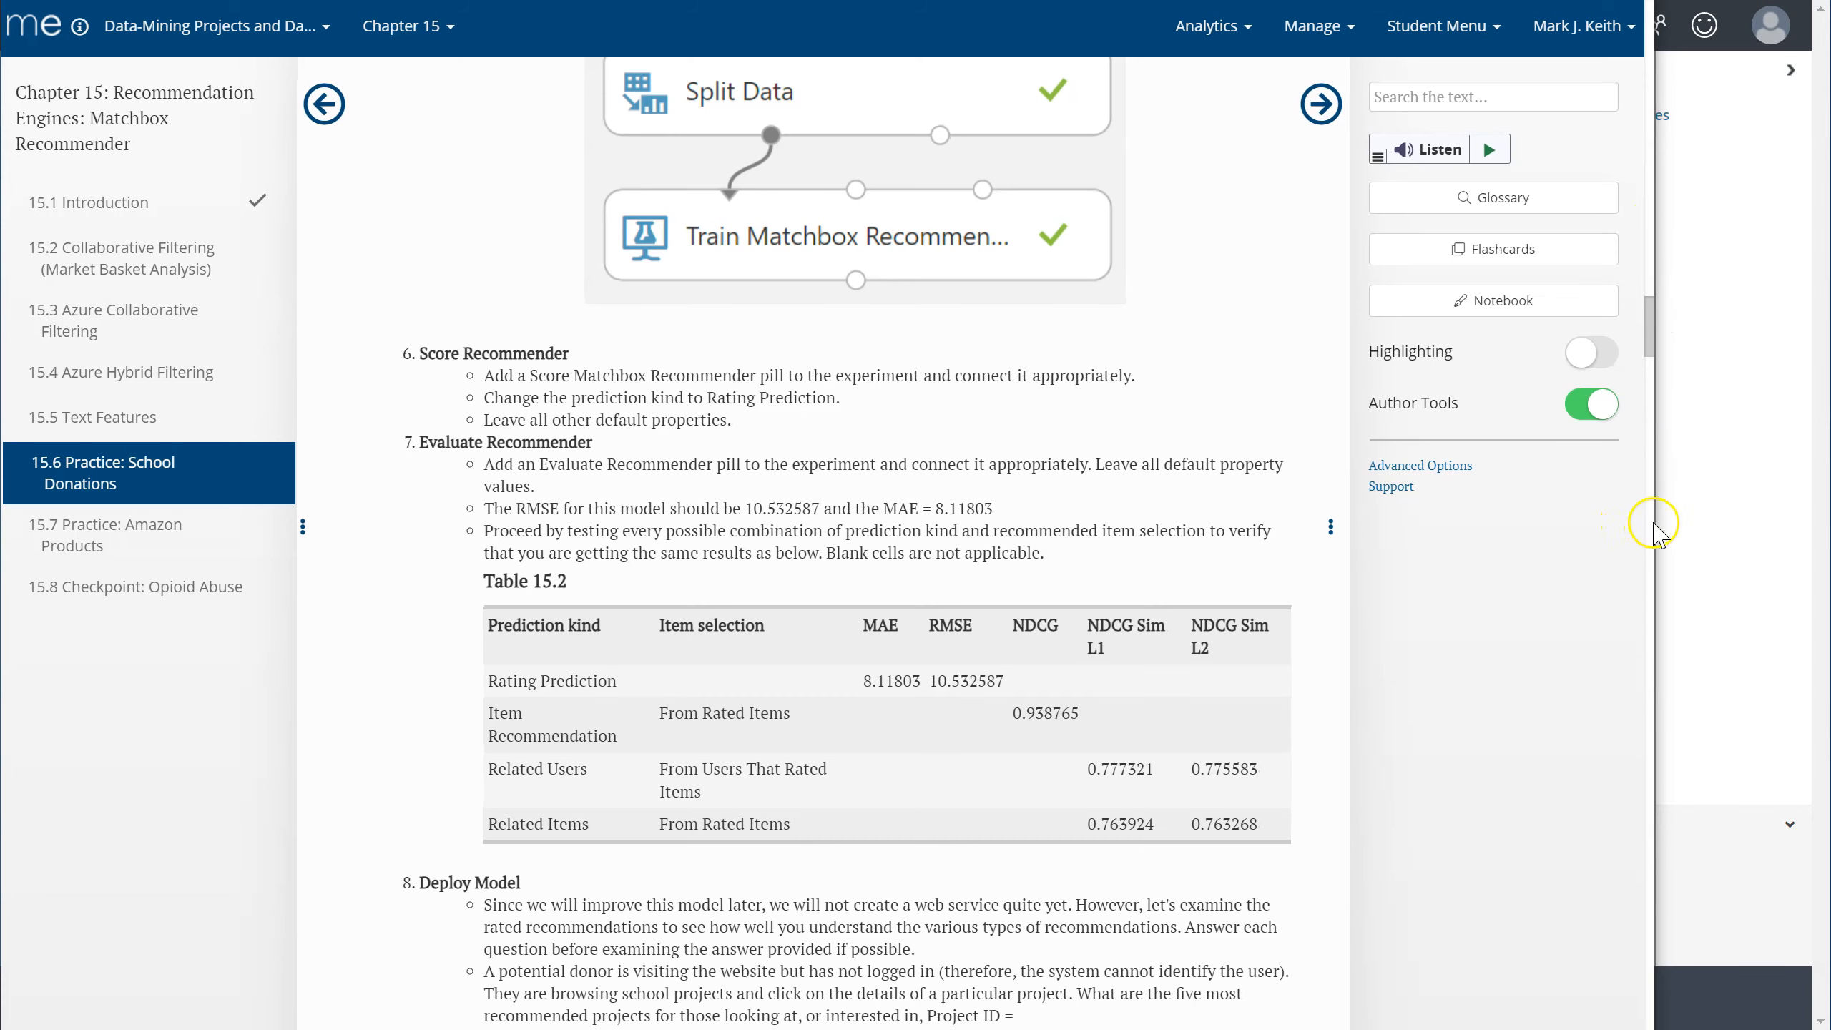
left_click_drag(1655, 521, 1826, 515)
key("alt+Tab")
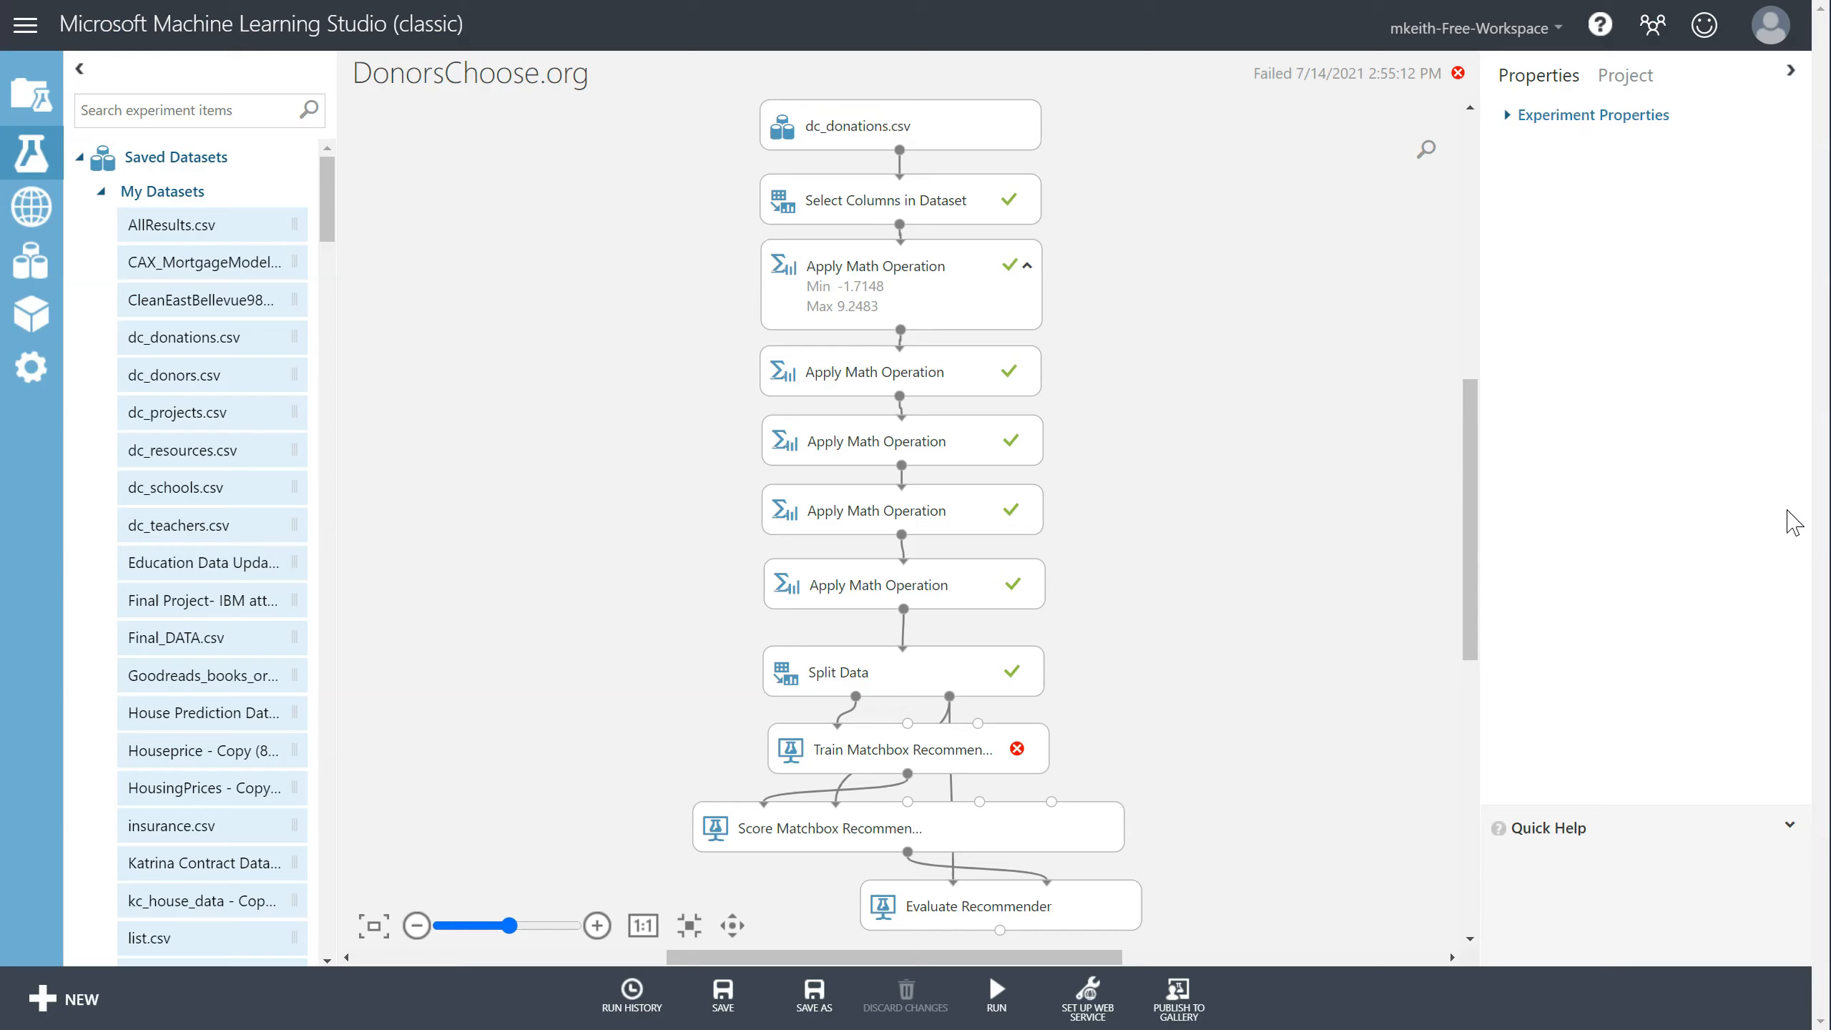
mouse_move(1019, 754)
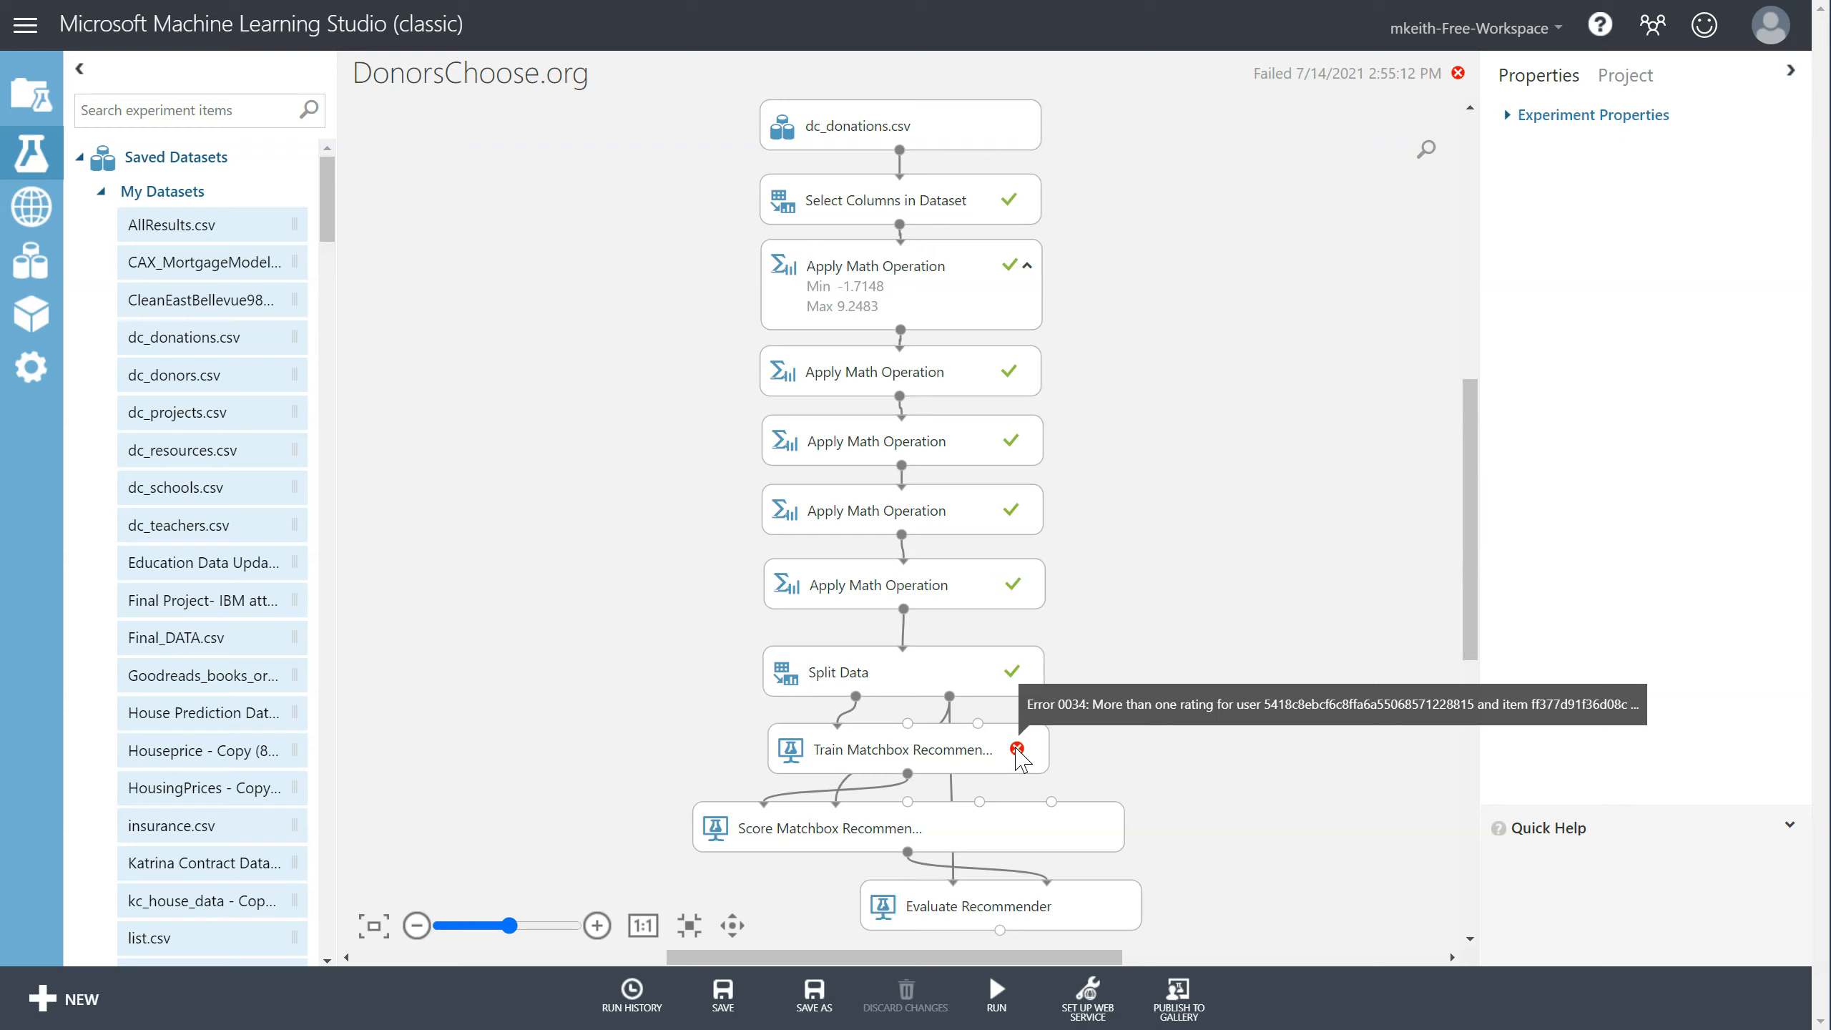
Search the modules for "apply sql" and insert a connected Apply SQL Transformation between Select Columns in Dataset and the first Apply Math Operation.
left_click(258, 115)
type("apply sql")
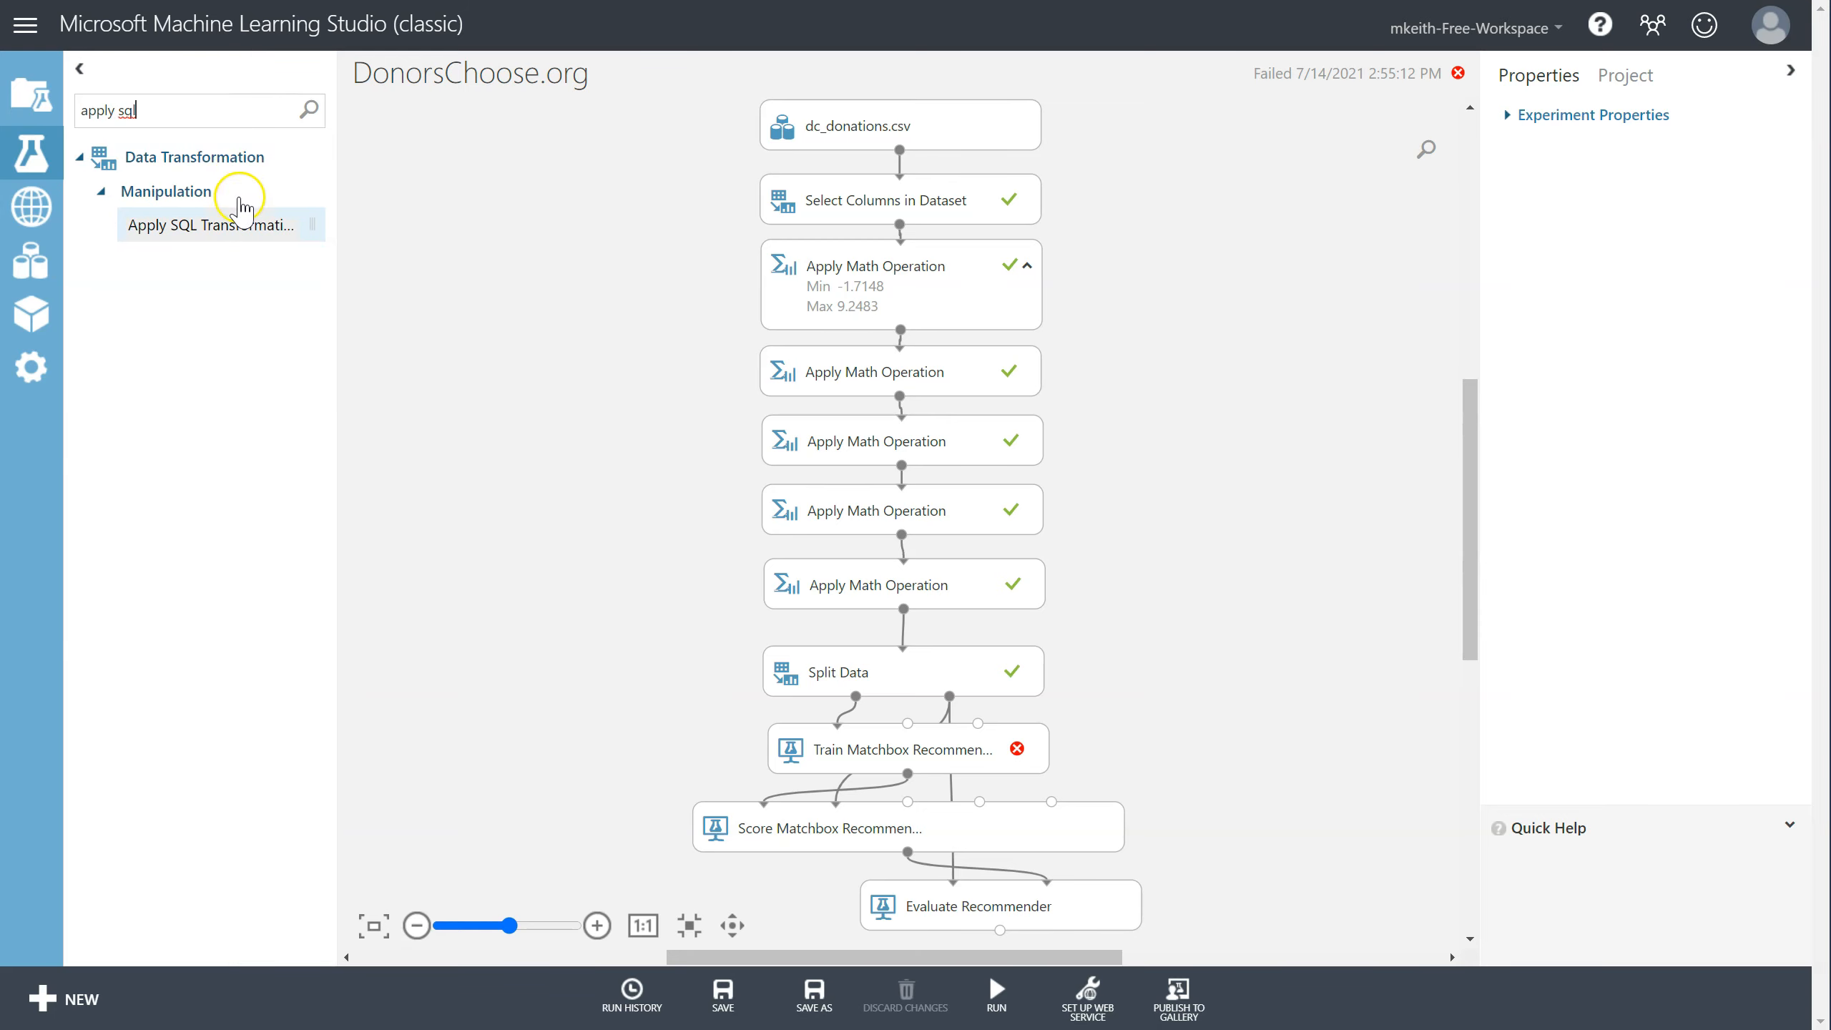
left_click_drag(238, 225, 555, 277)
left_click_drag(1152, 241, 687, 75)
left_click_drag(830, 124, 832, 90)
left_click_drag(833, 156, 833, 128)
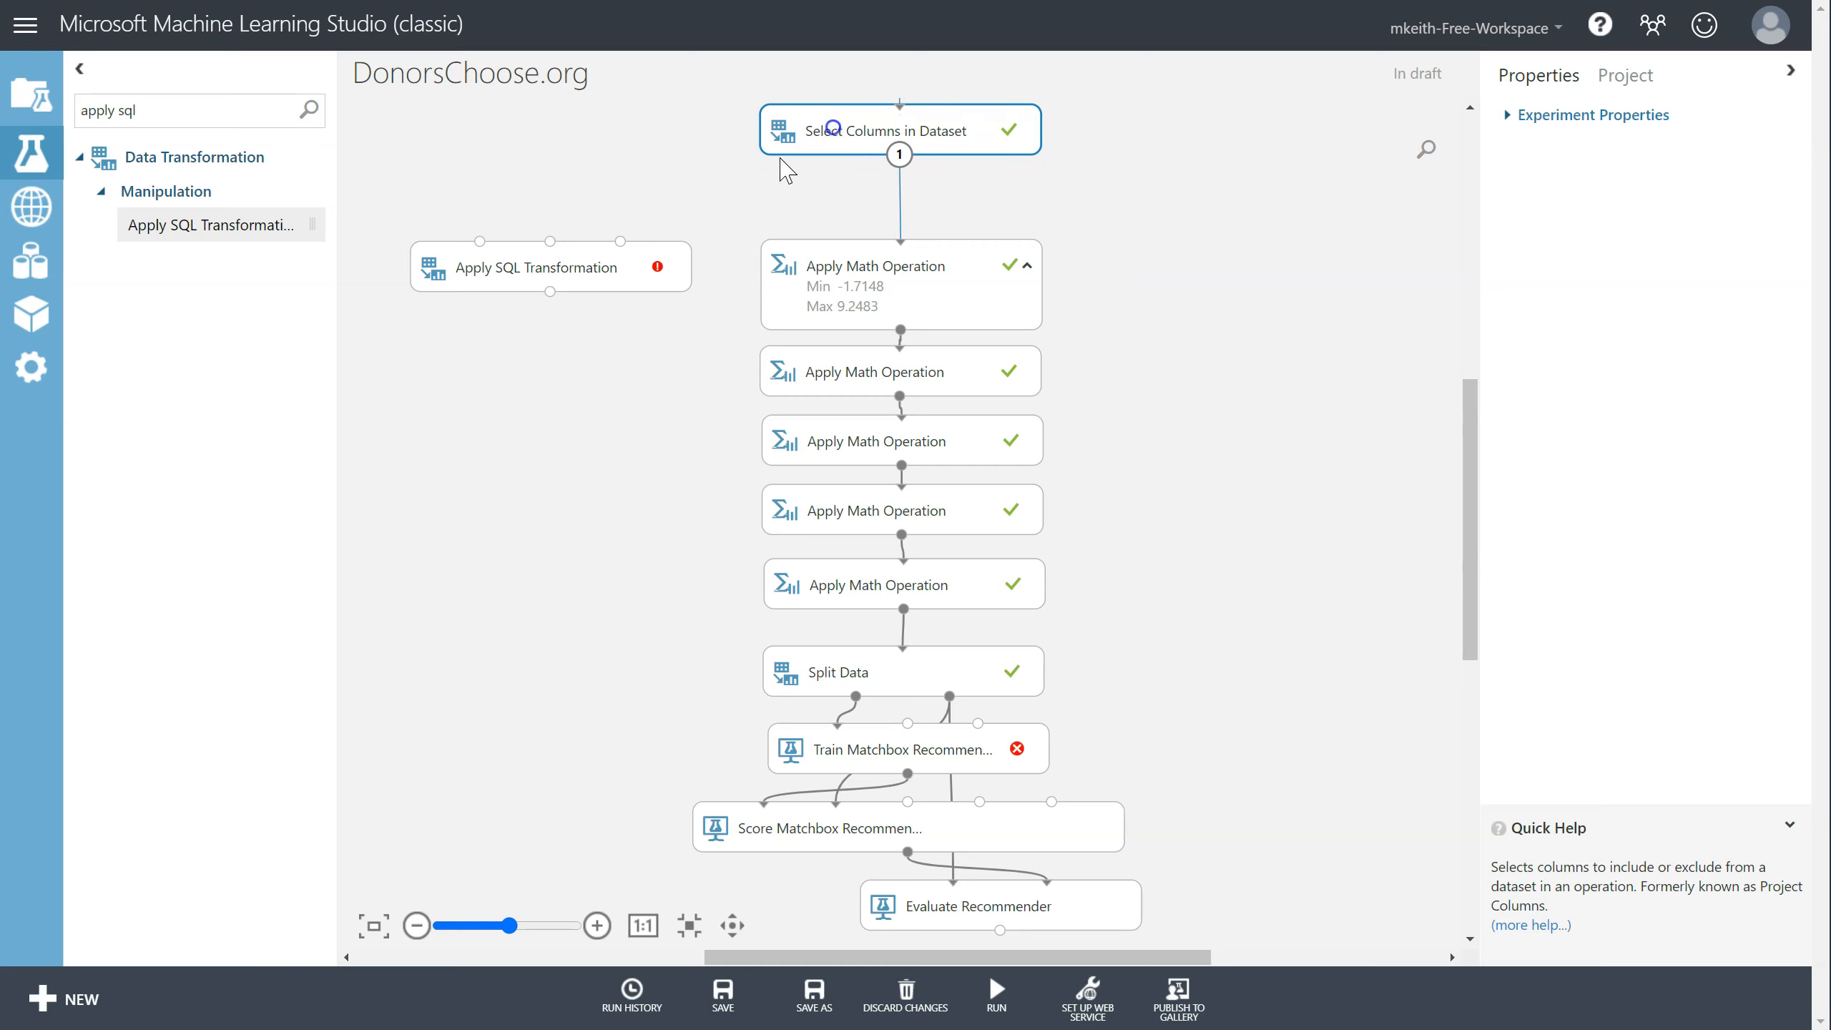
left_click_drag(575, 288, 809, 184)
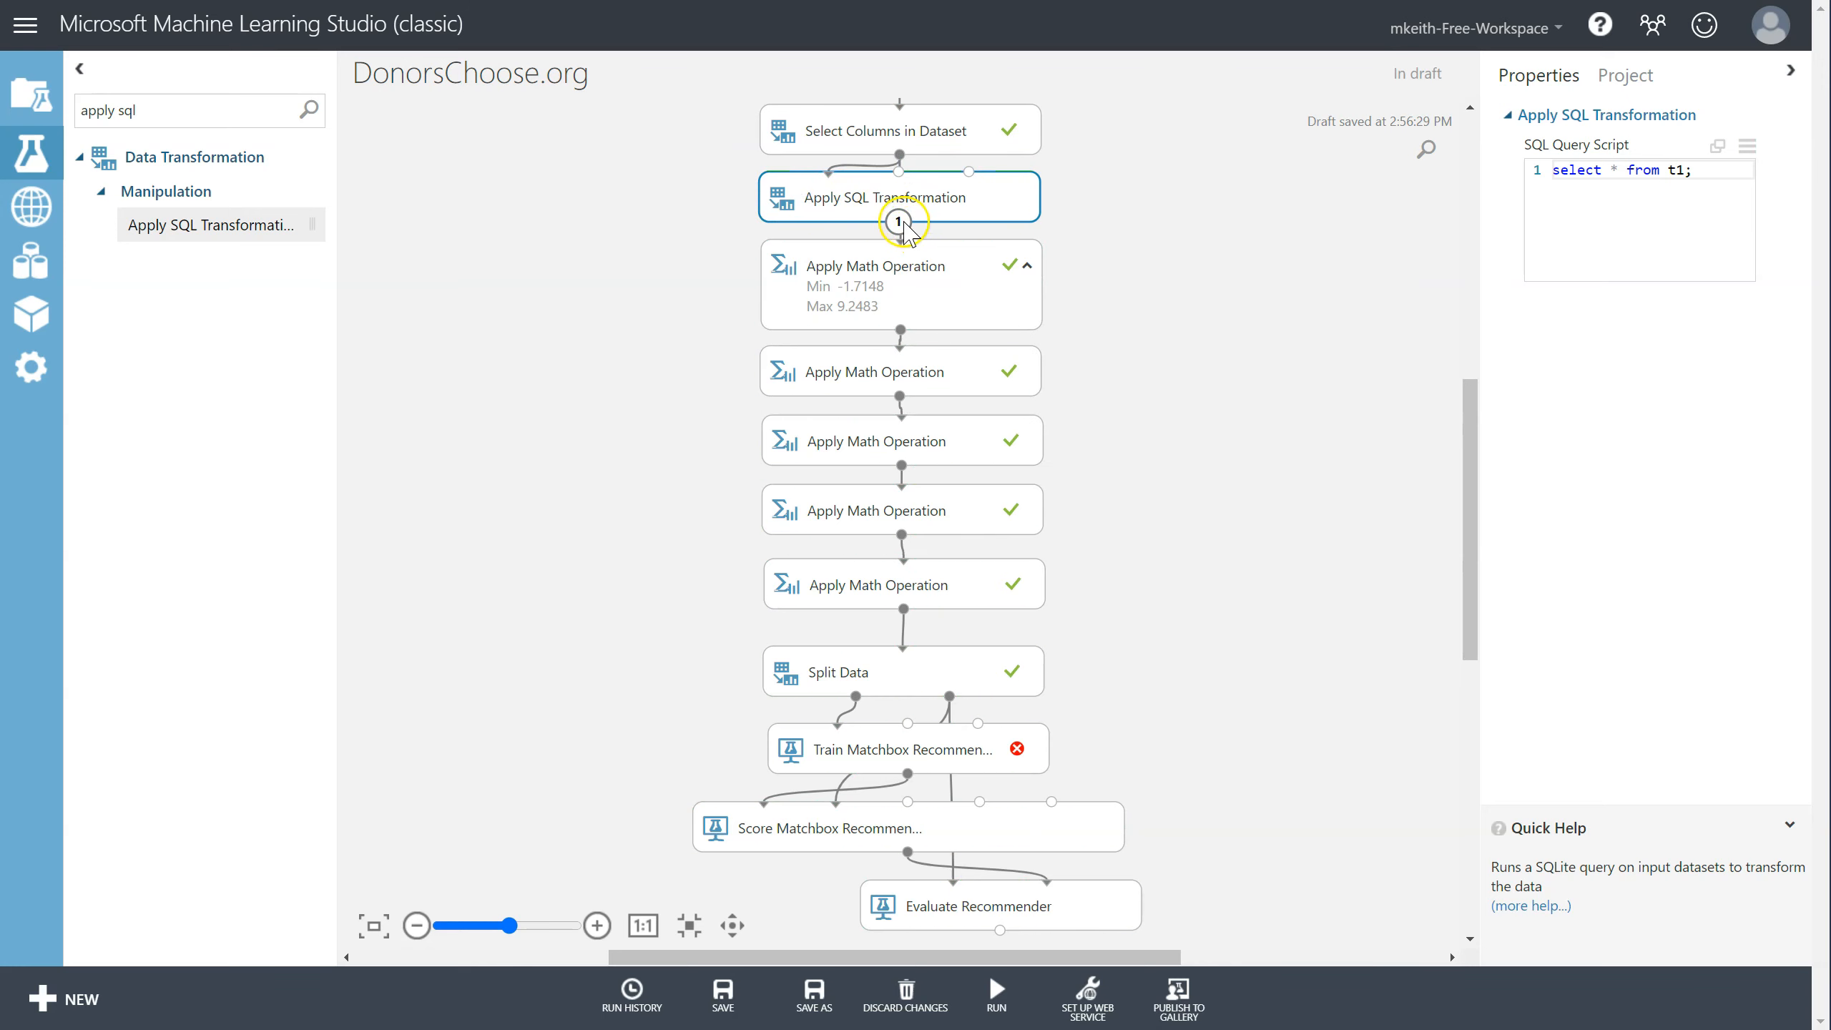
left_click_drag(901, 231, 901, 243)
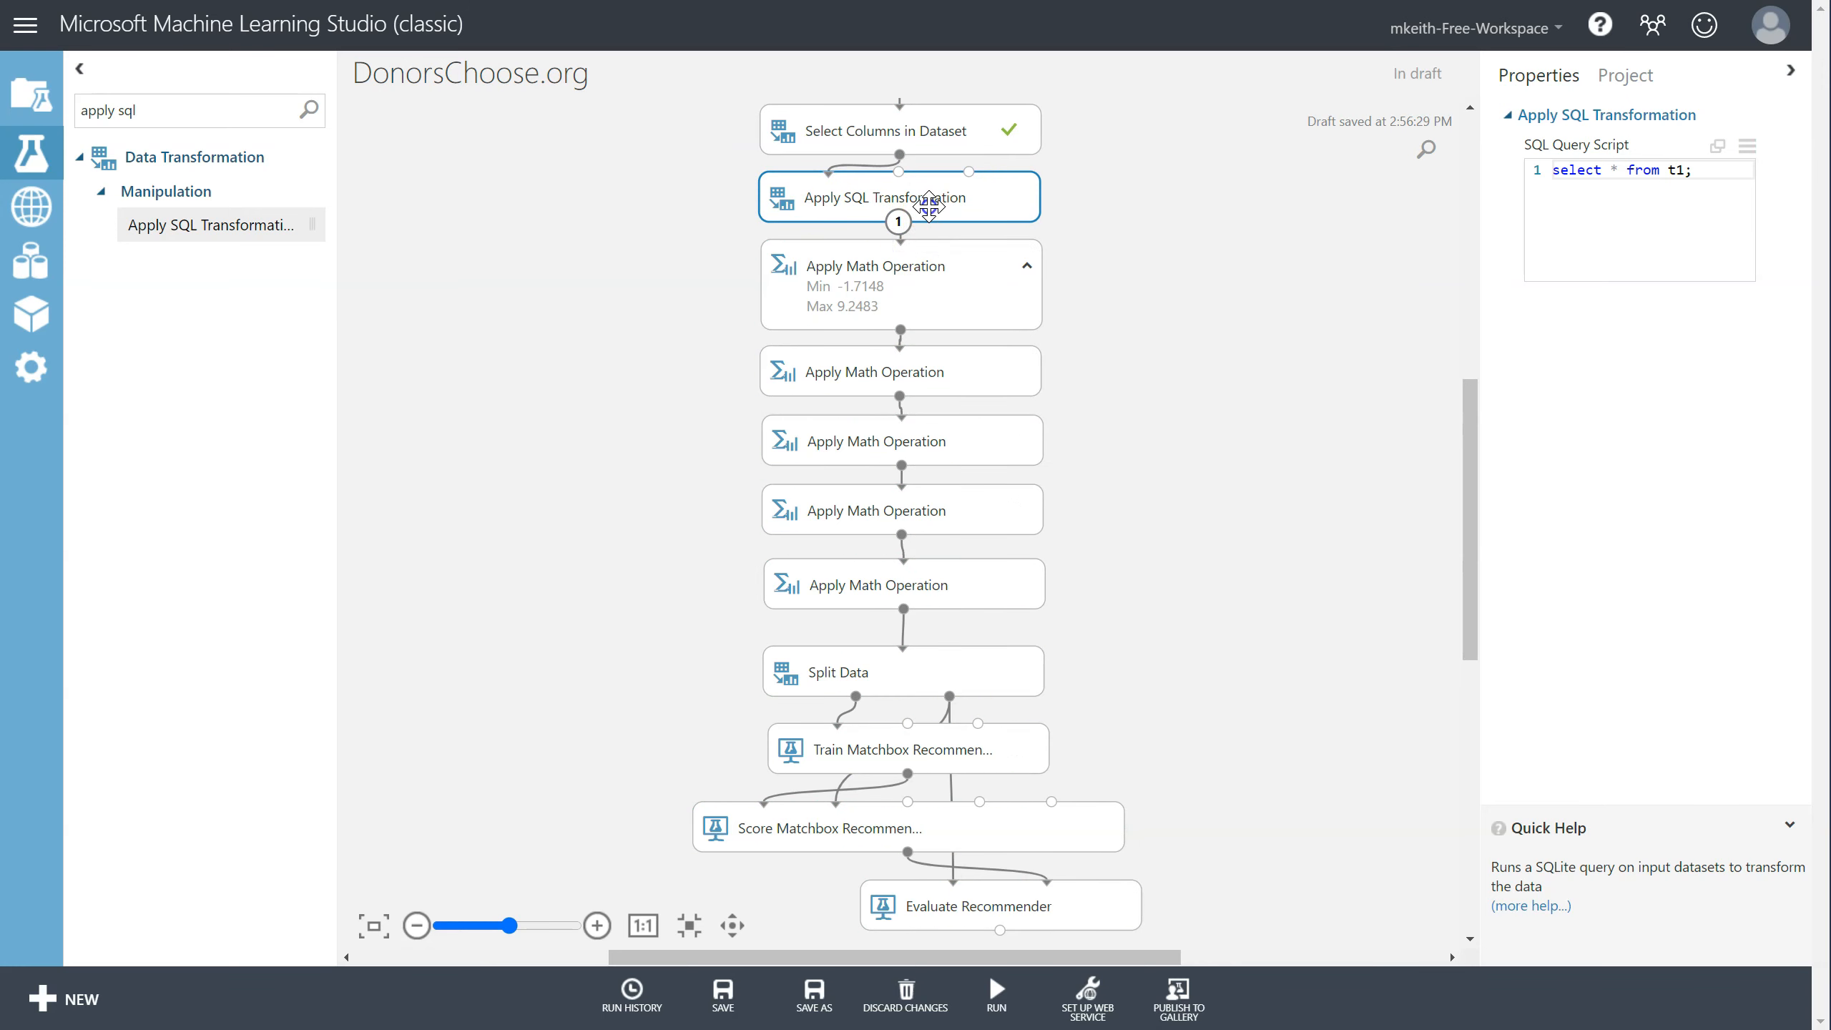
Change the SQL query's select clause to [Donor ID], [Project ID], sum([Donation Amount]), with the from clause on its own line.
left_click(1636, 217)
left_click(1355, 173)
left_click(1319, 171)
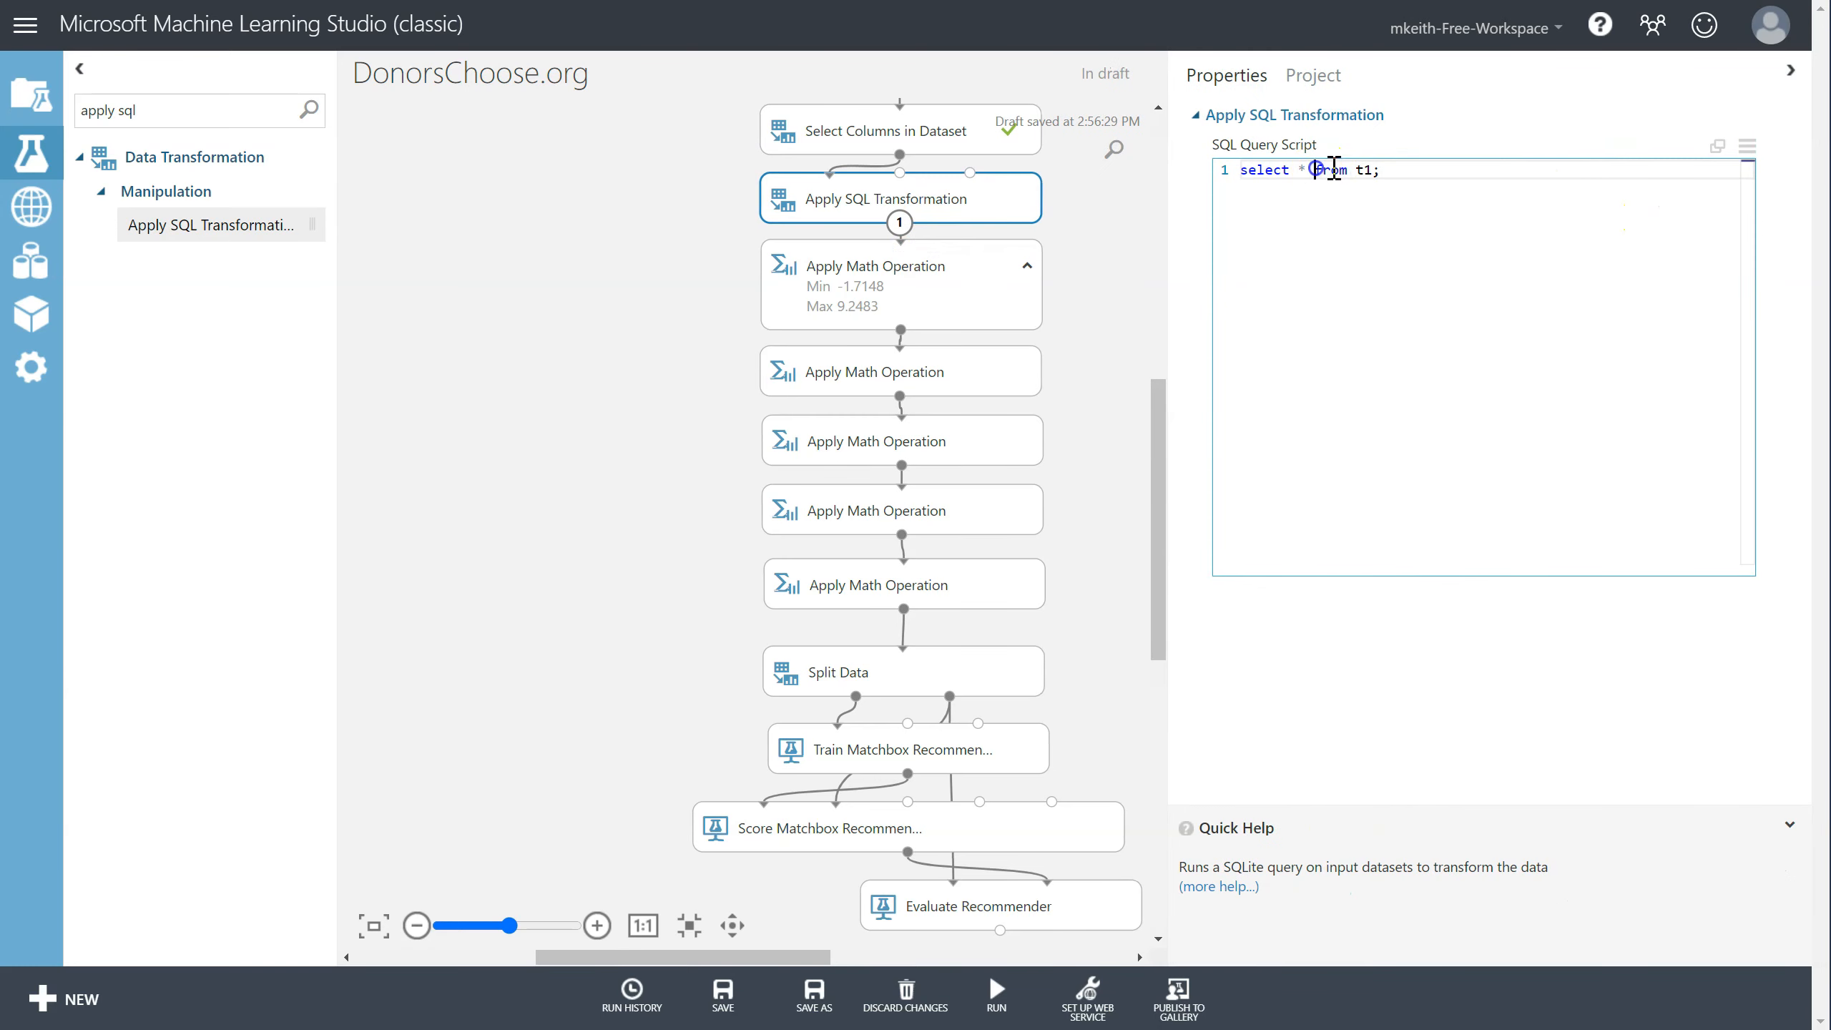
key("Return")
type("t ID], sum")
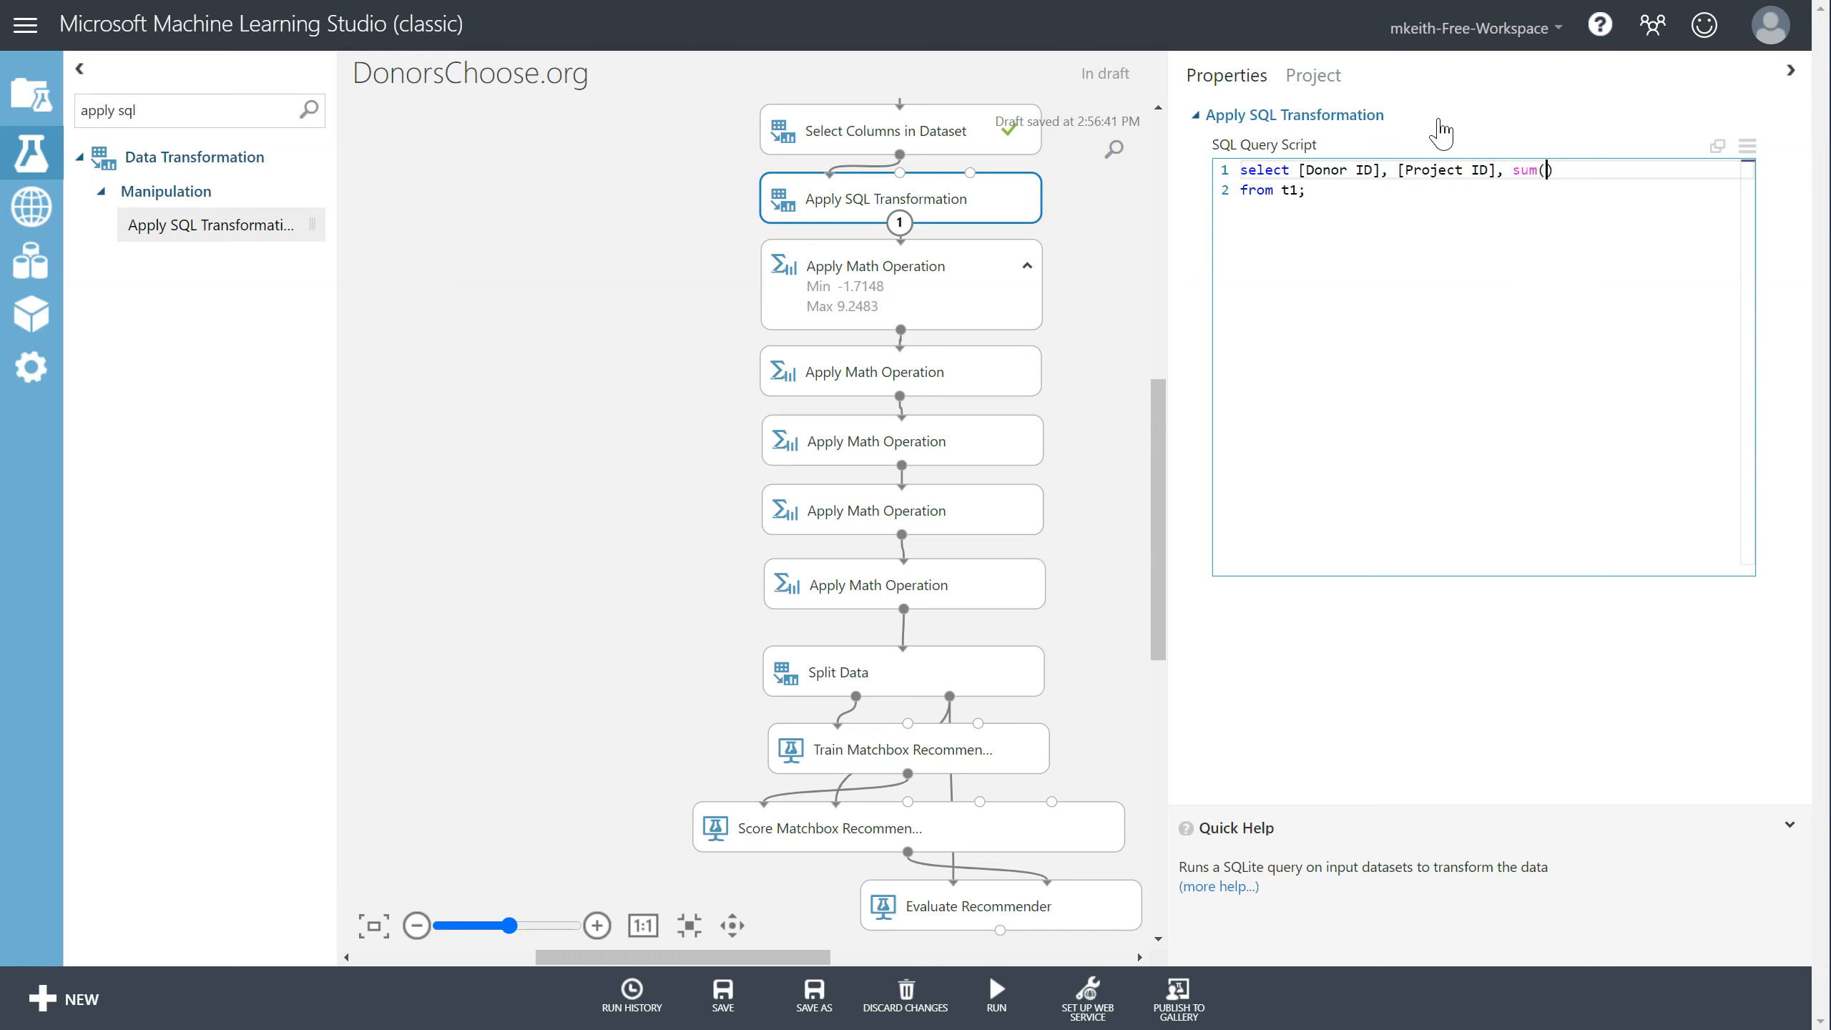
type("([Donation Amount]")
Add a group by clause on [Donor ID], [Project ID] after from t1 in the SQL query, with the semicolon on its own line.
key("Down")
key("Return")
key("Return")
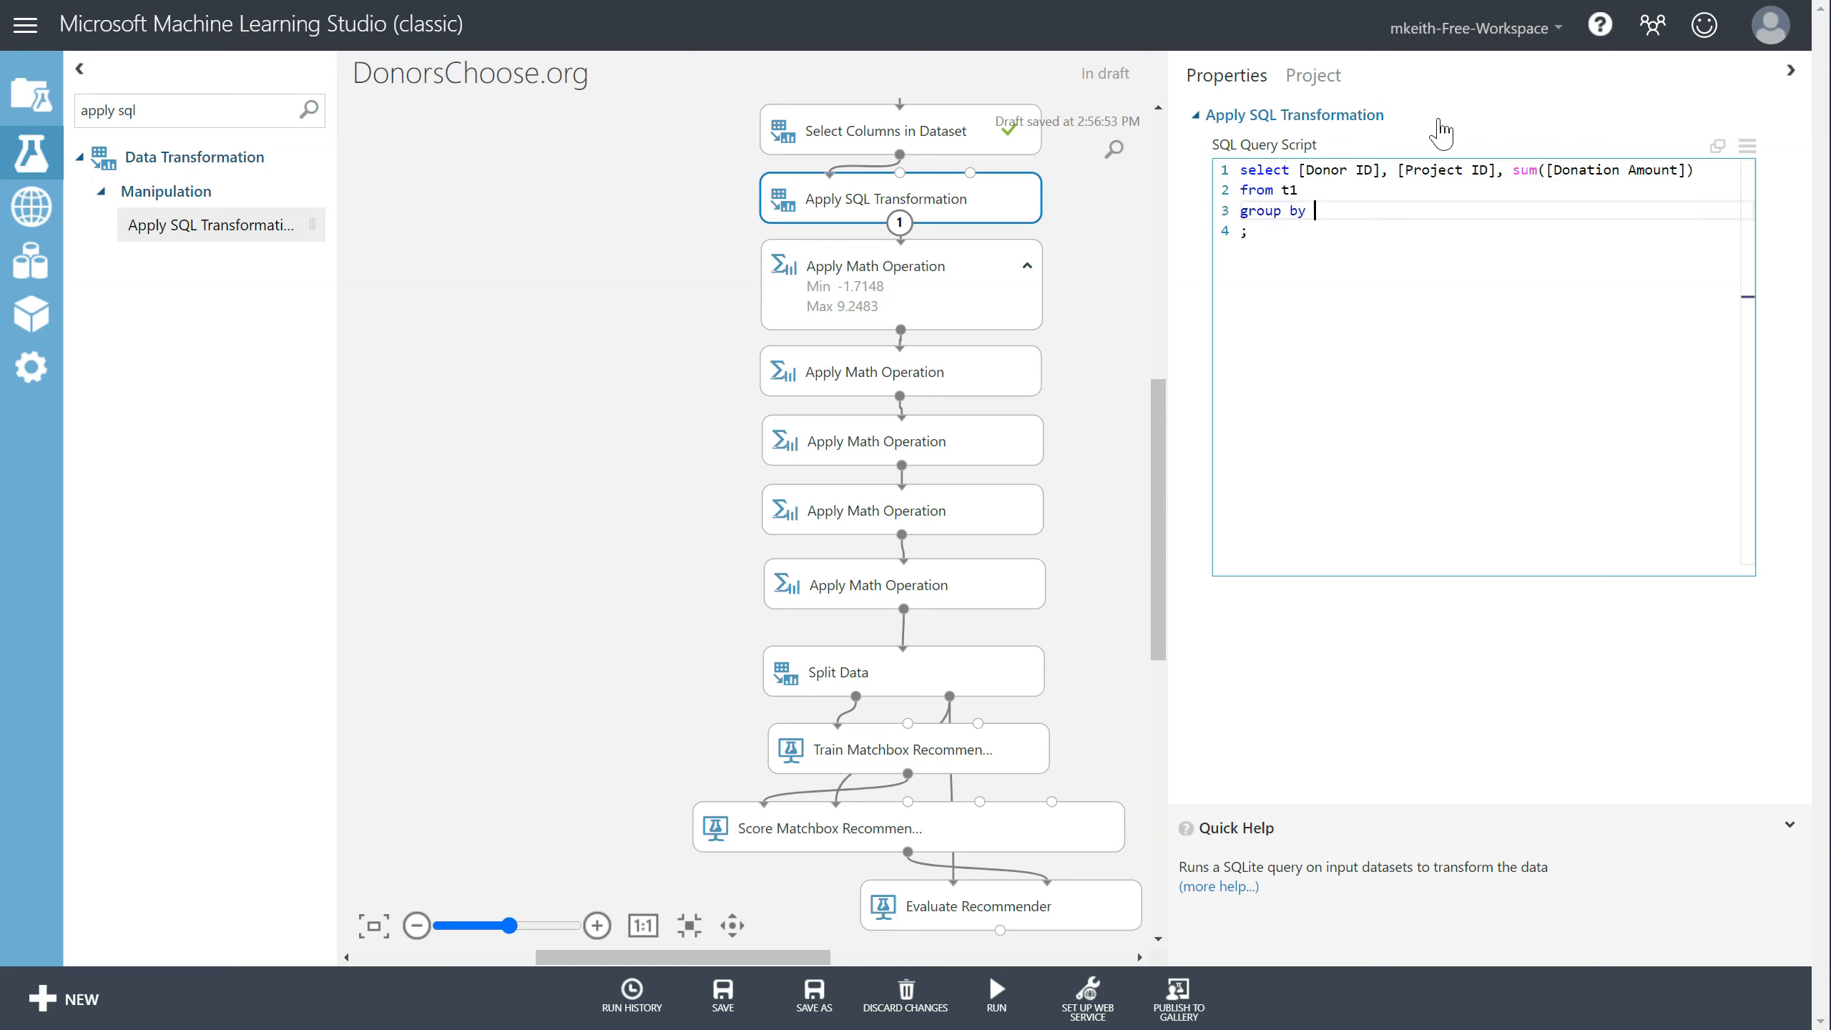
type("group by [Donor ID")
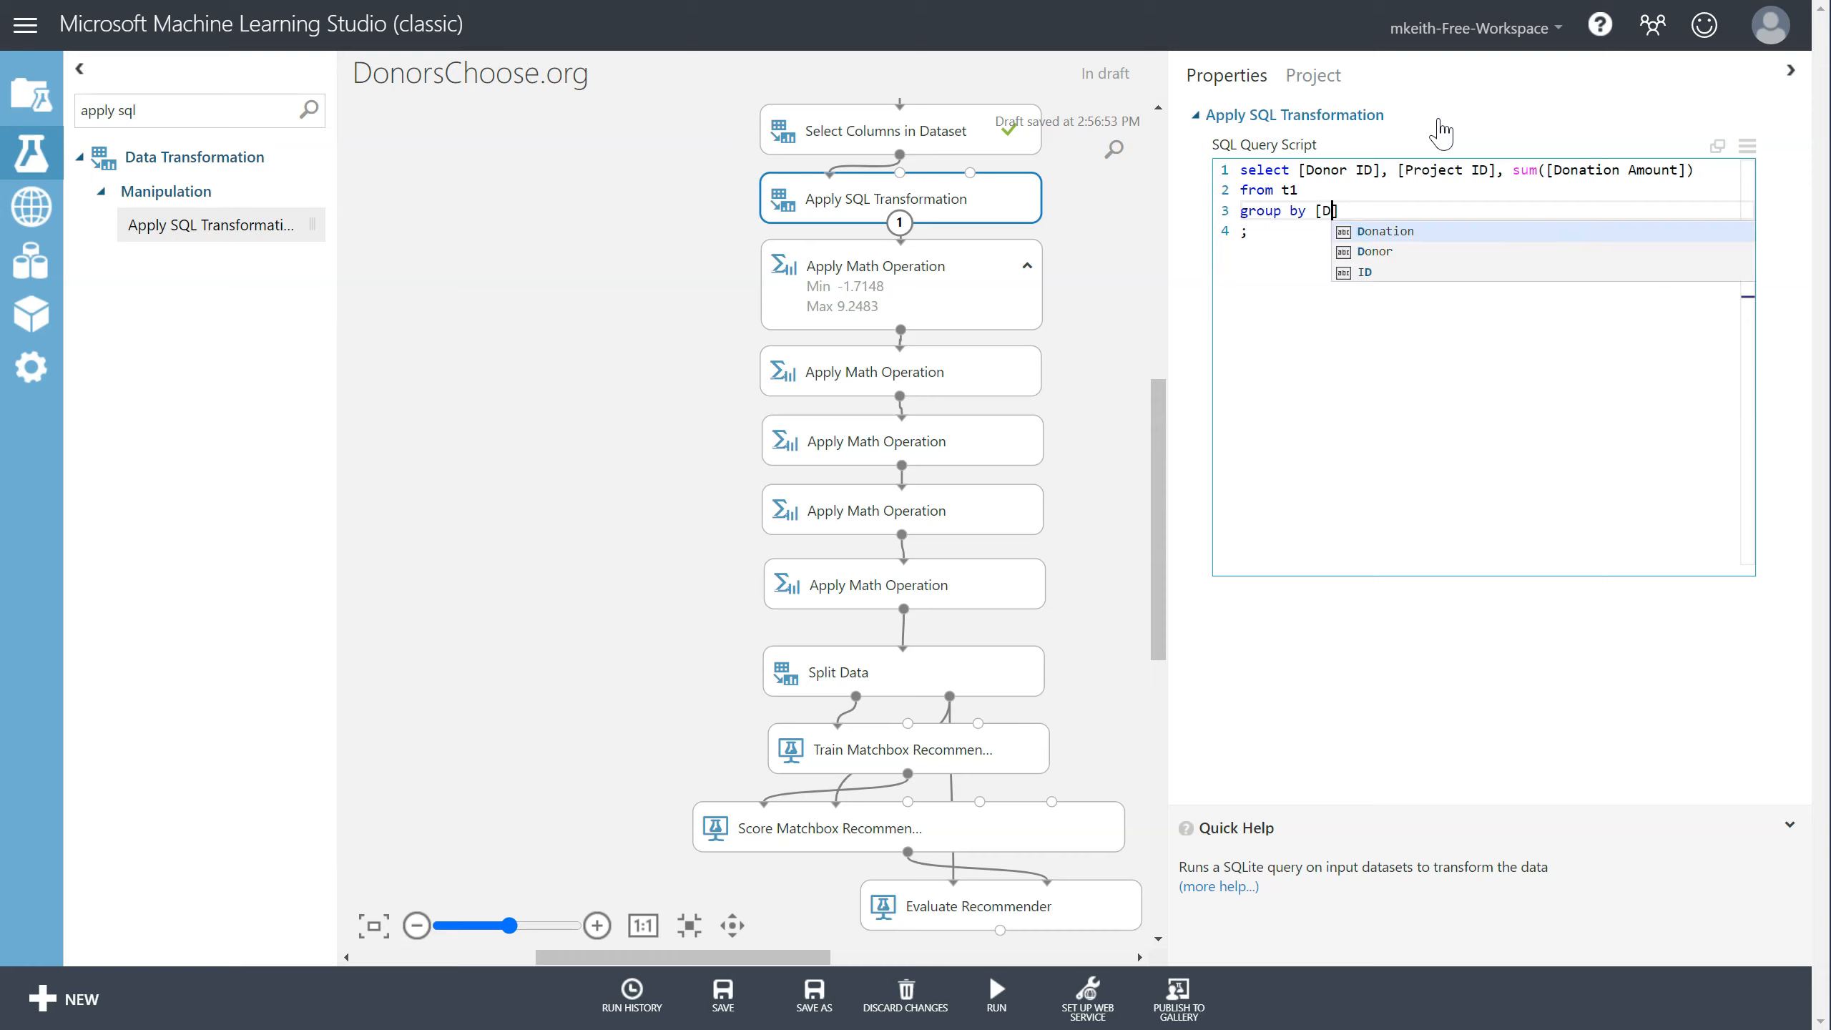
type("]")
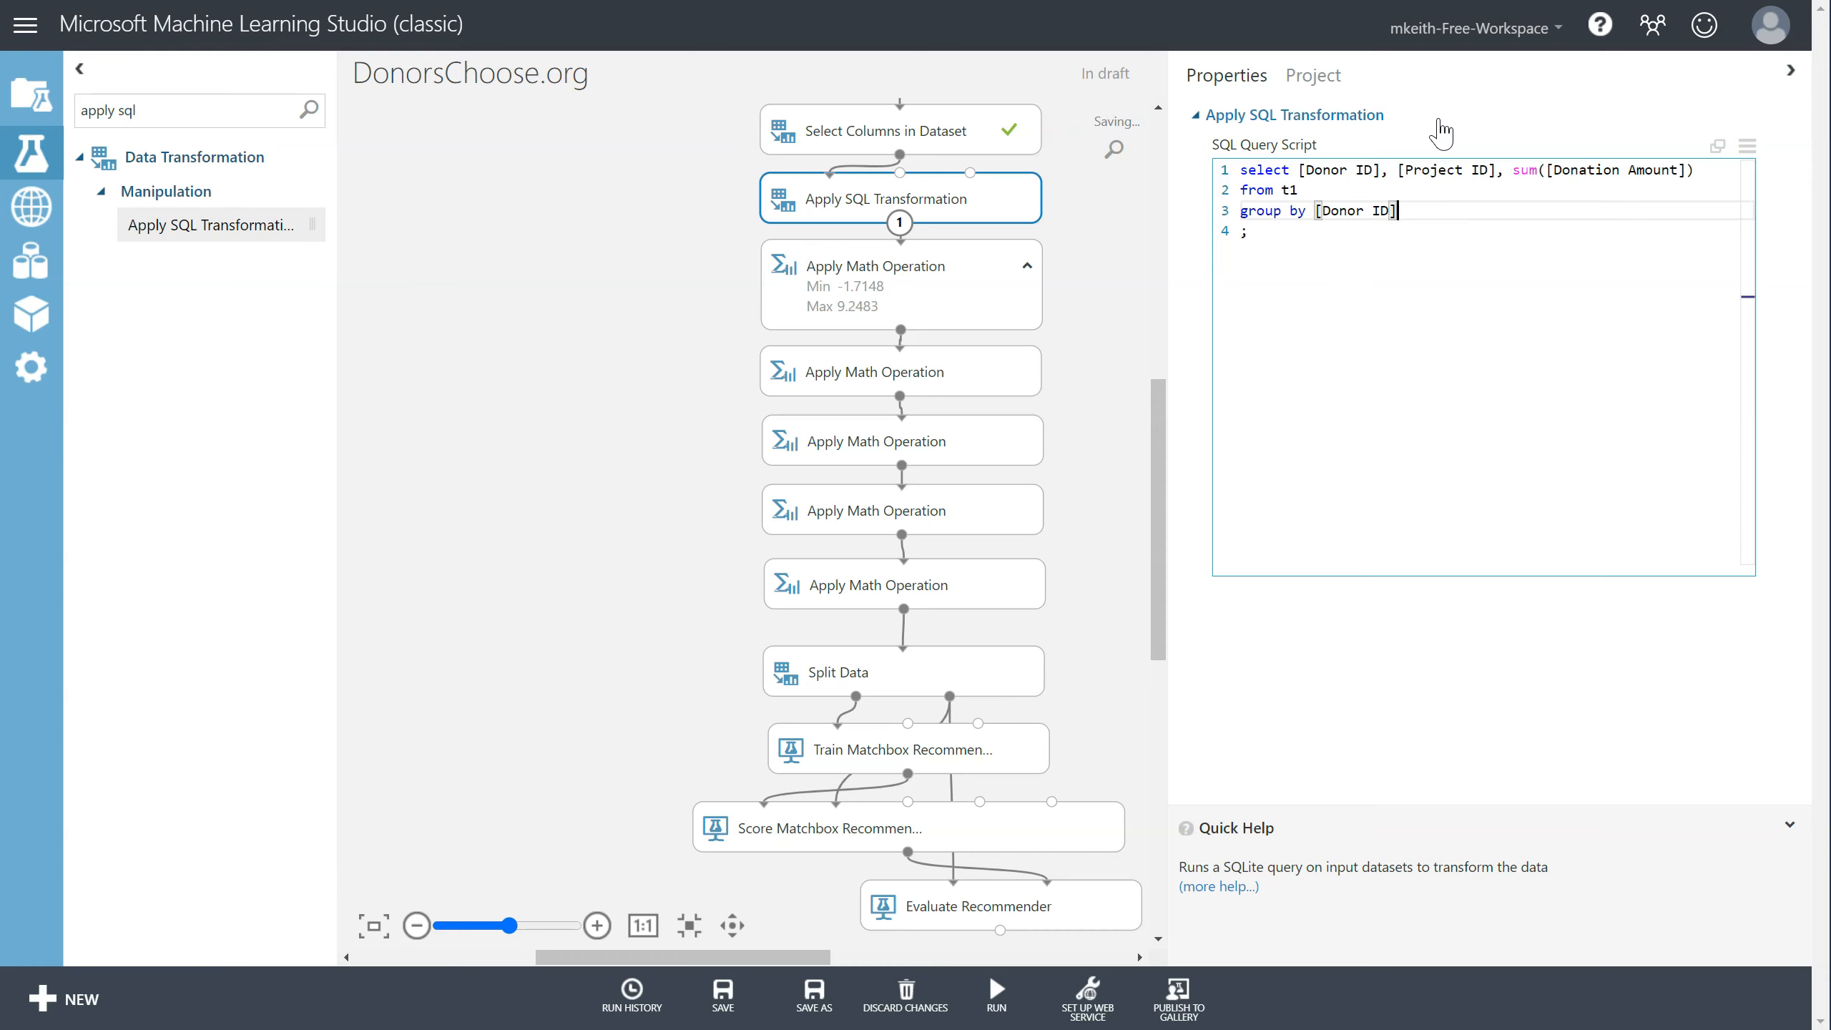
type(", [Pre")
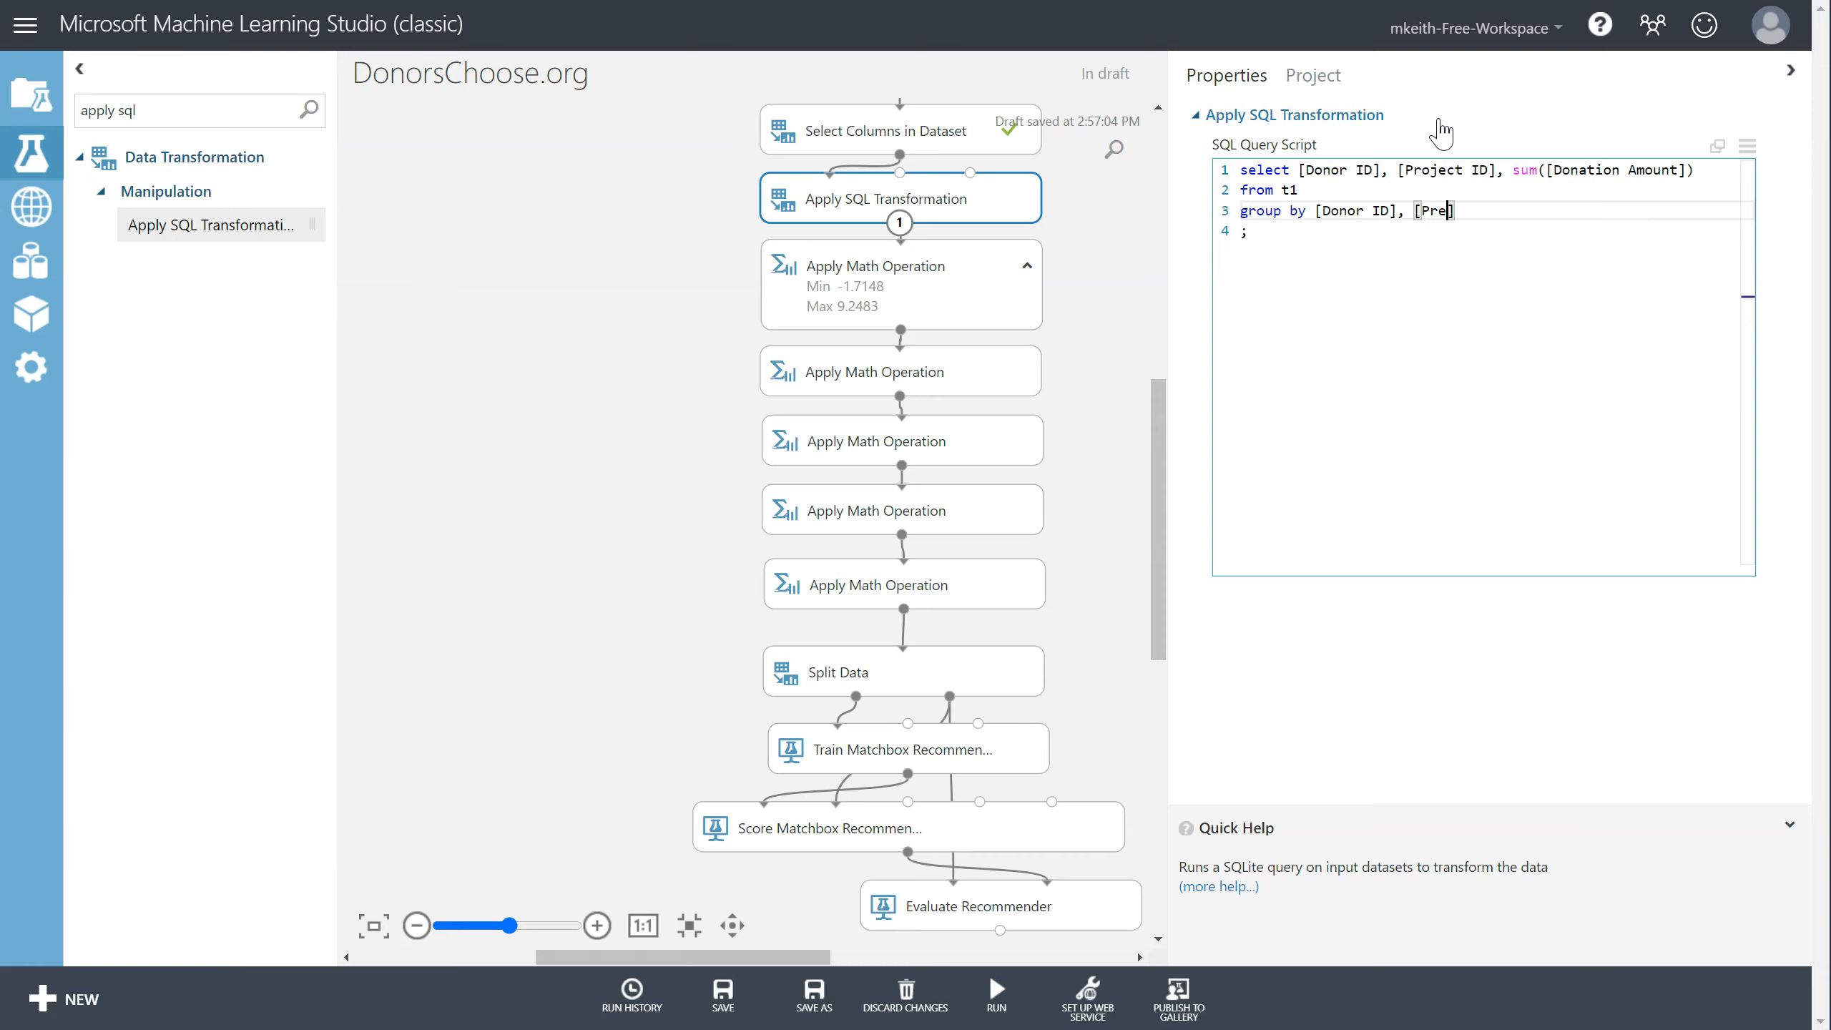
key("BackSpace")
type("oject ID")
key("Up")
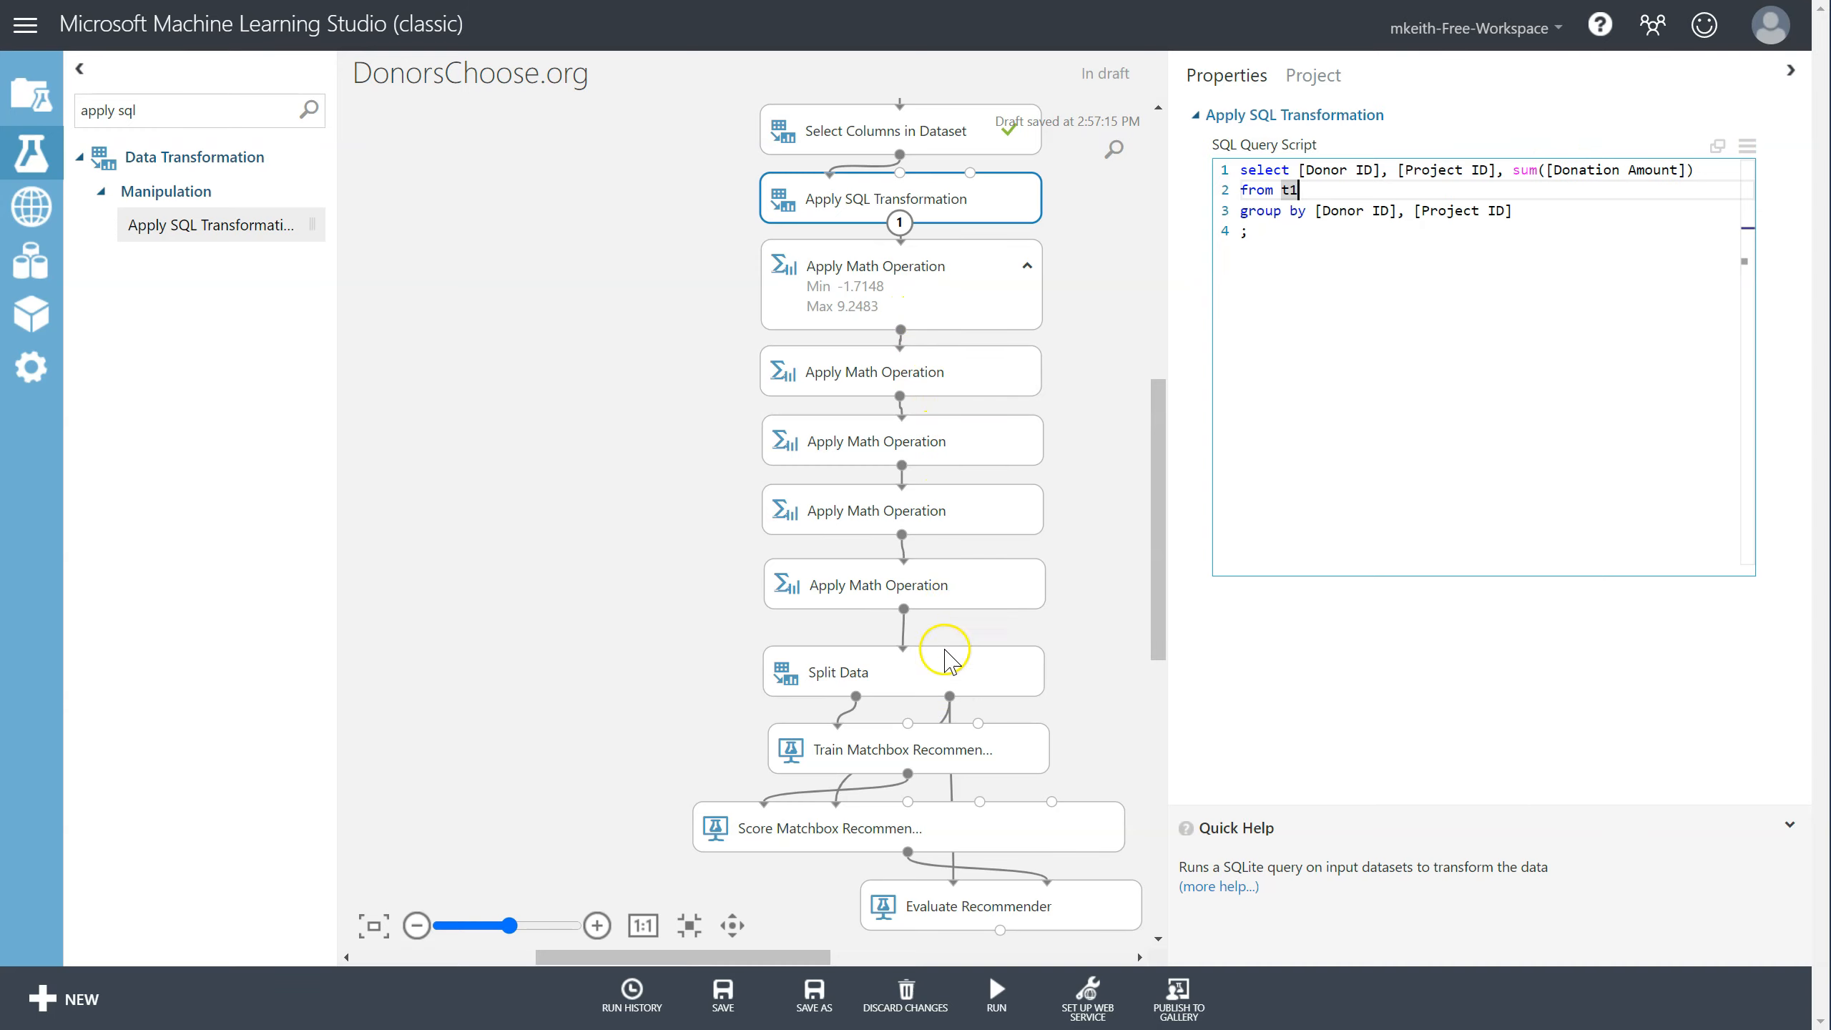
Alias the summed column in the SQL query as [Donation Amount].
left_click(1523, 173)
left_click_drag(1523, 176, 1732, 170)
left_click(1718, 177)
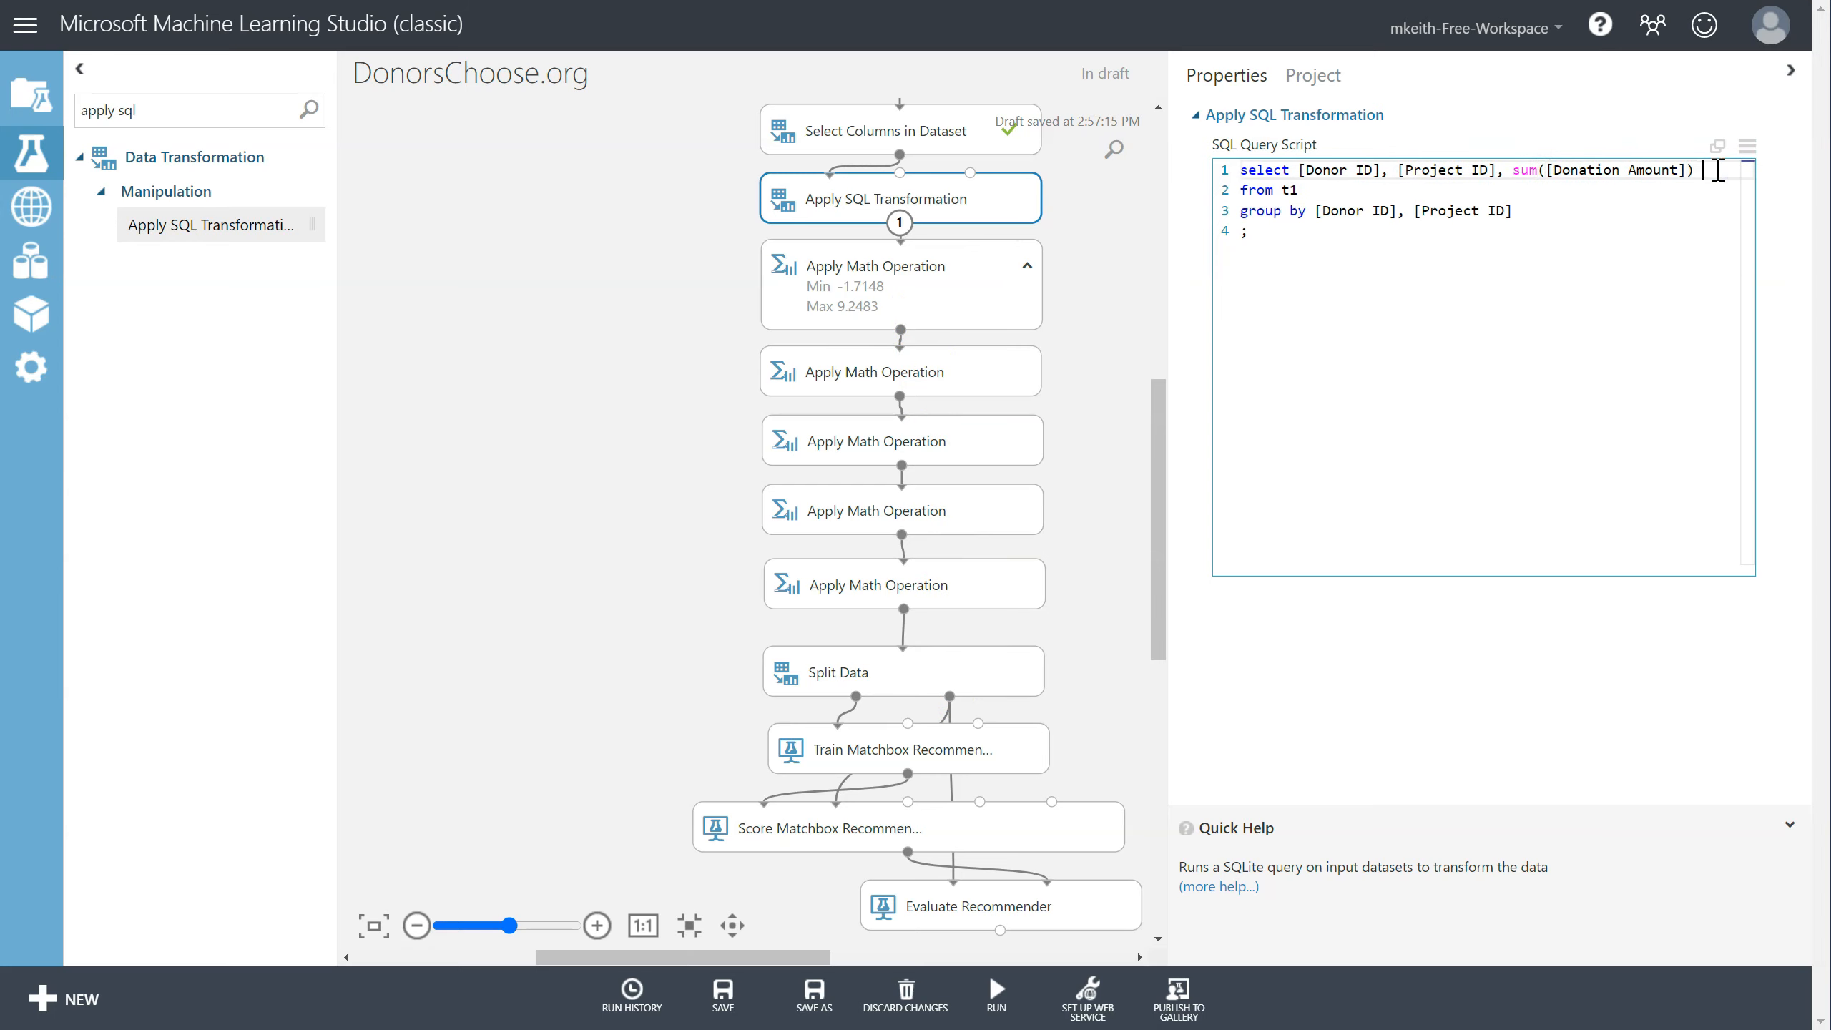
type("as [Donation Amoun")
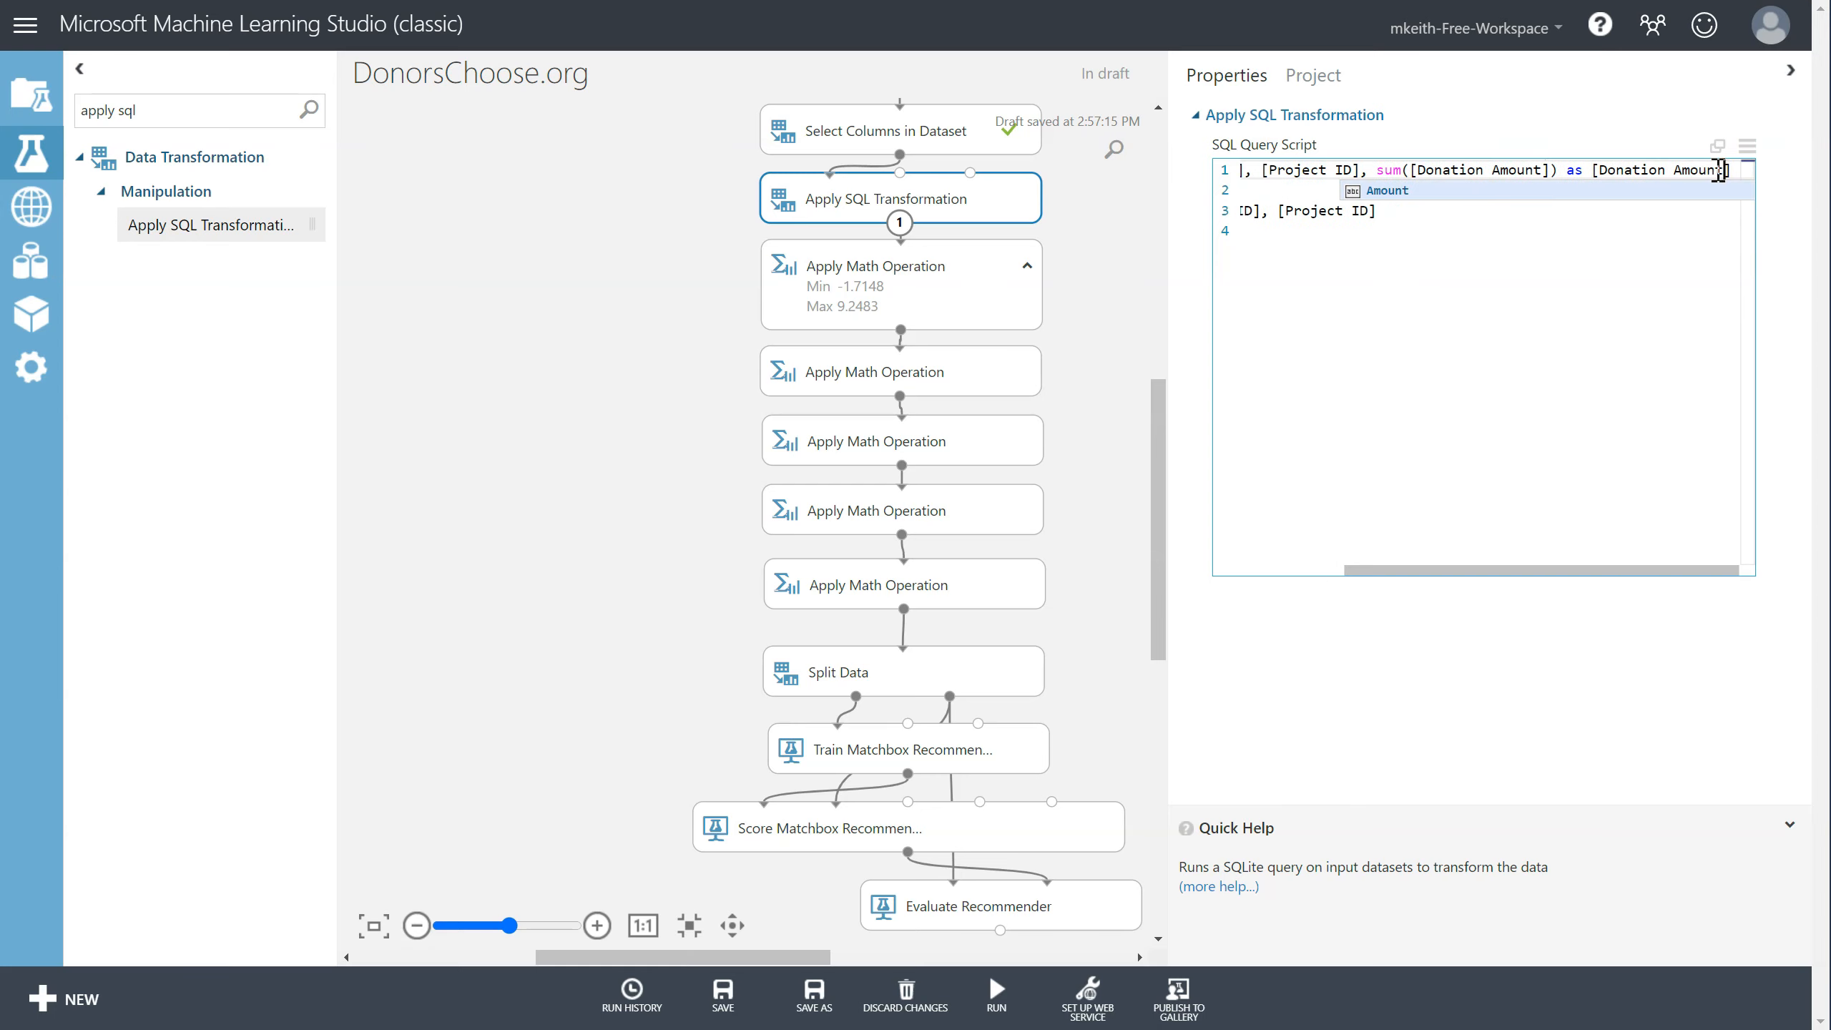
type("t")
key("Down")
key("Right")
key("Down")
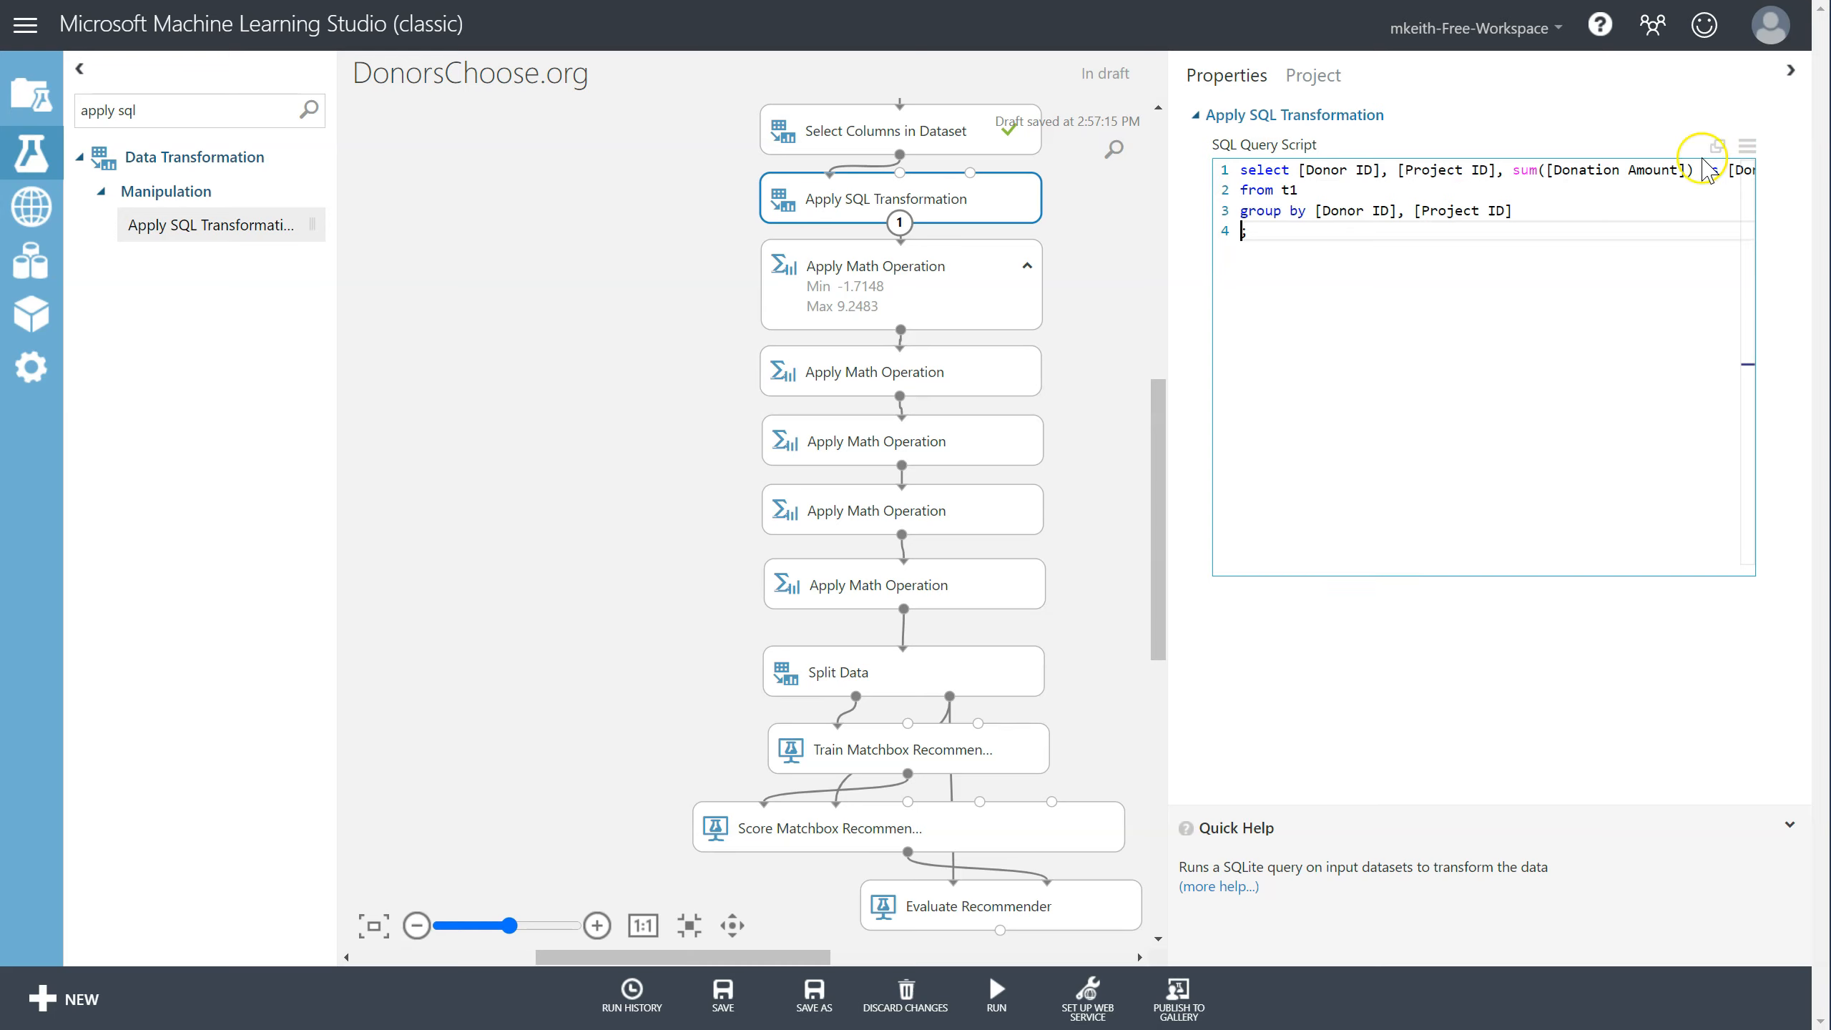
Run only the selected Apply SQL Transformation module.
left_click(909, 292)
left_click(933, 288)
left_click(933, 198)
left_click(999, 930)
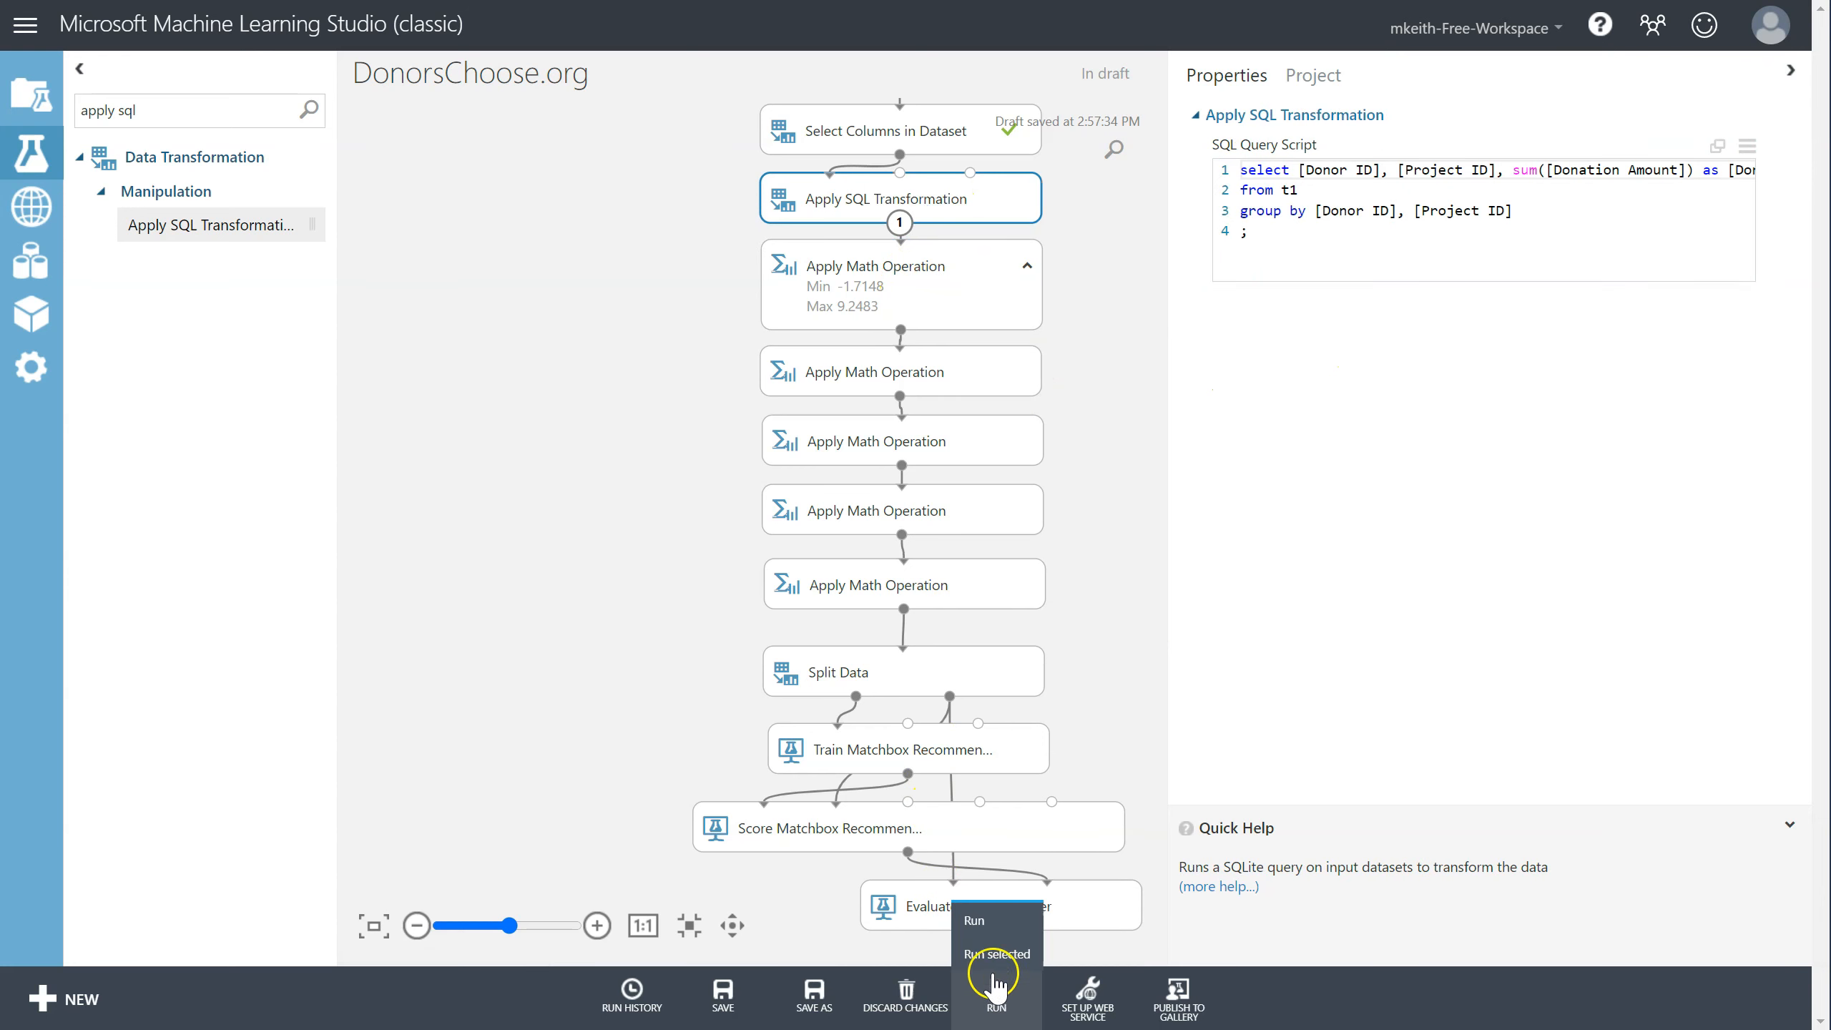
left_click(993, 962)
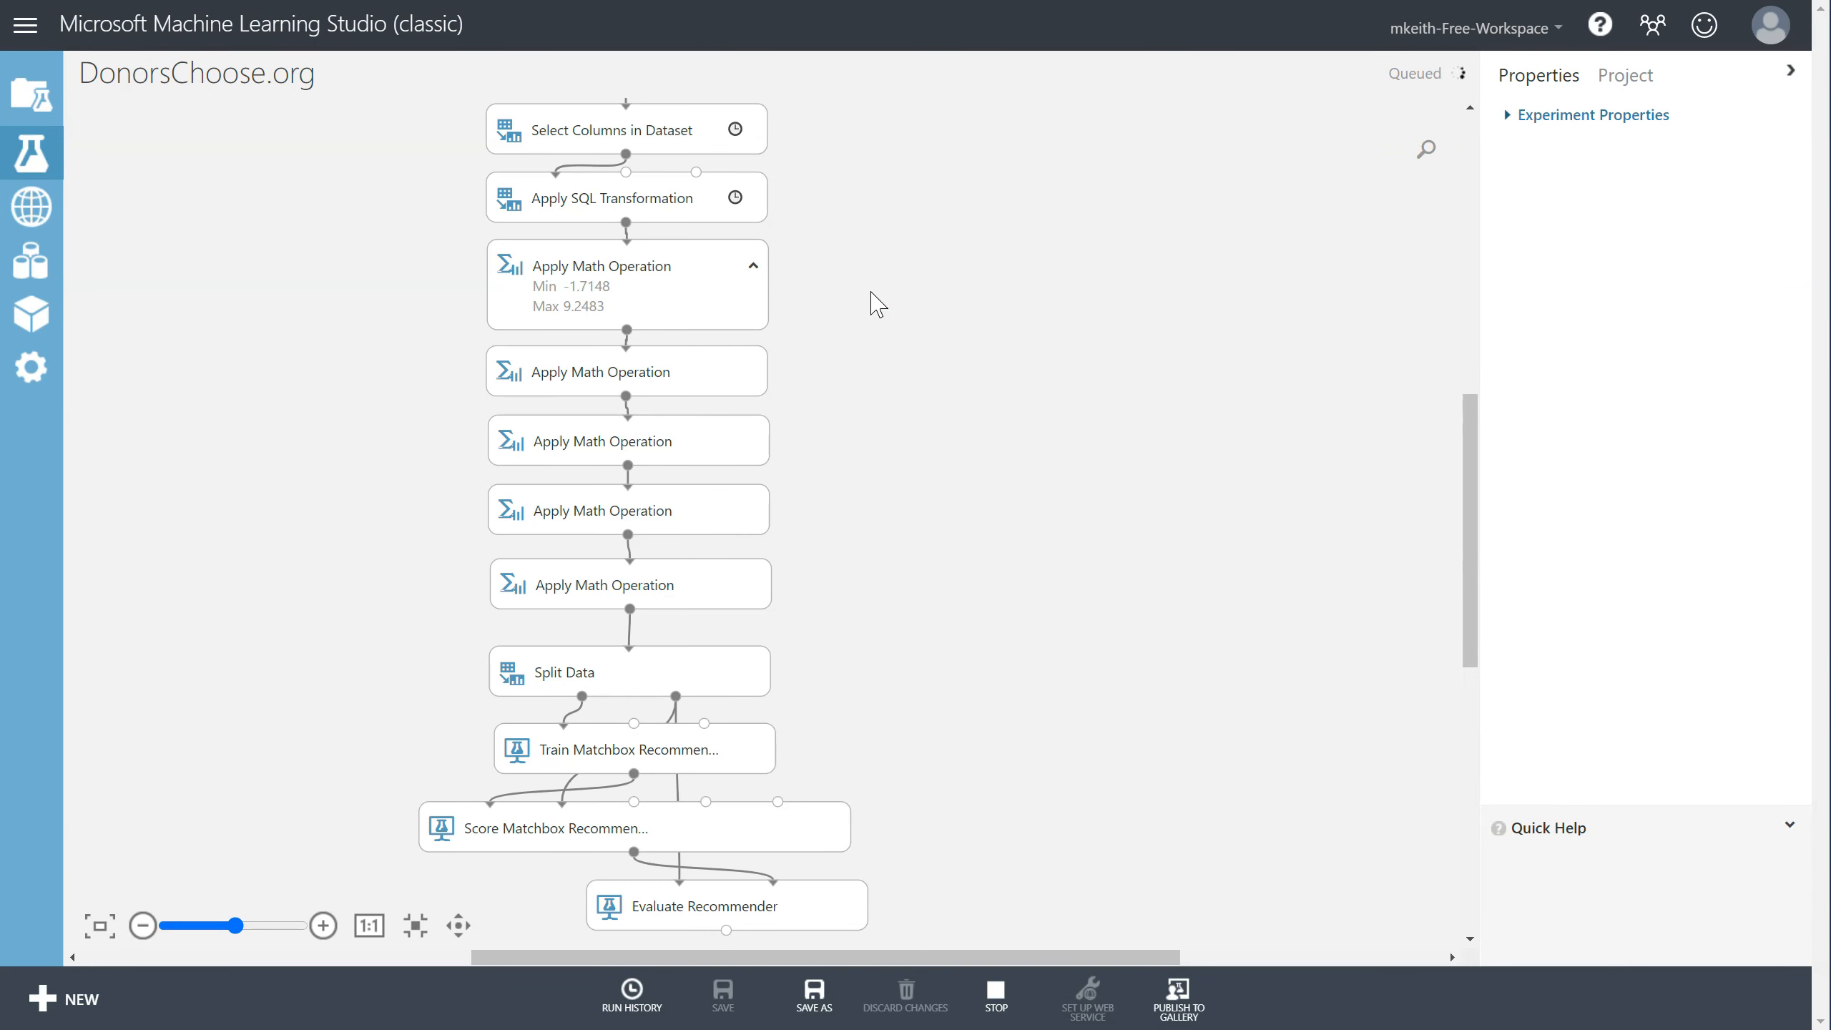
Run only the Ln Apply Math Operation module directly below the SQL transformation.
left_click(642, 294)
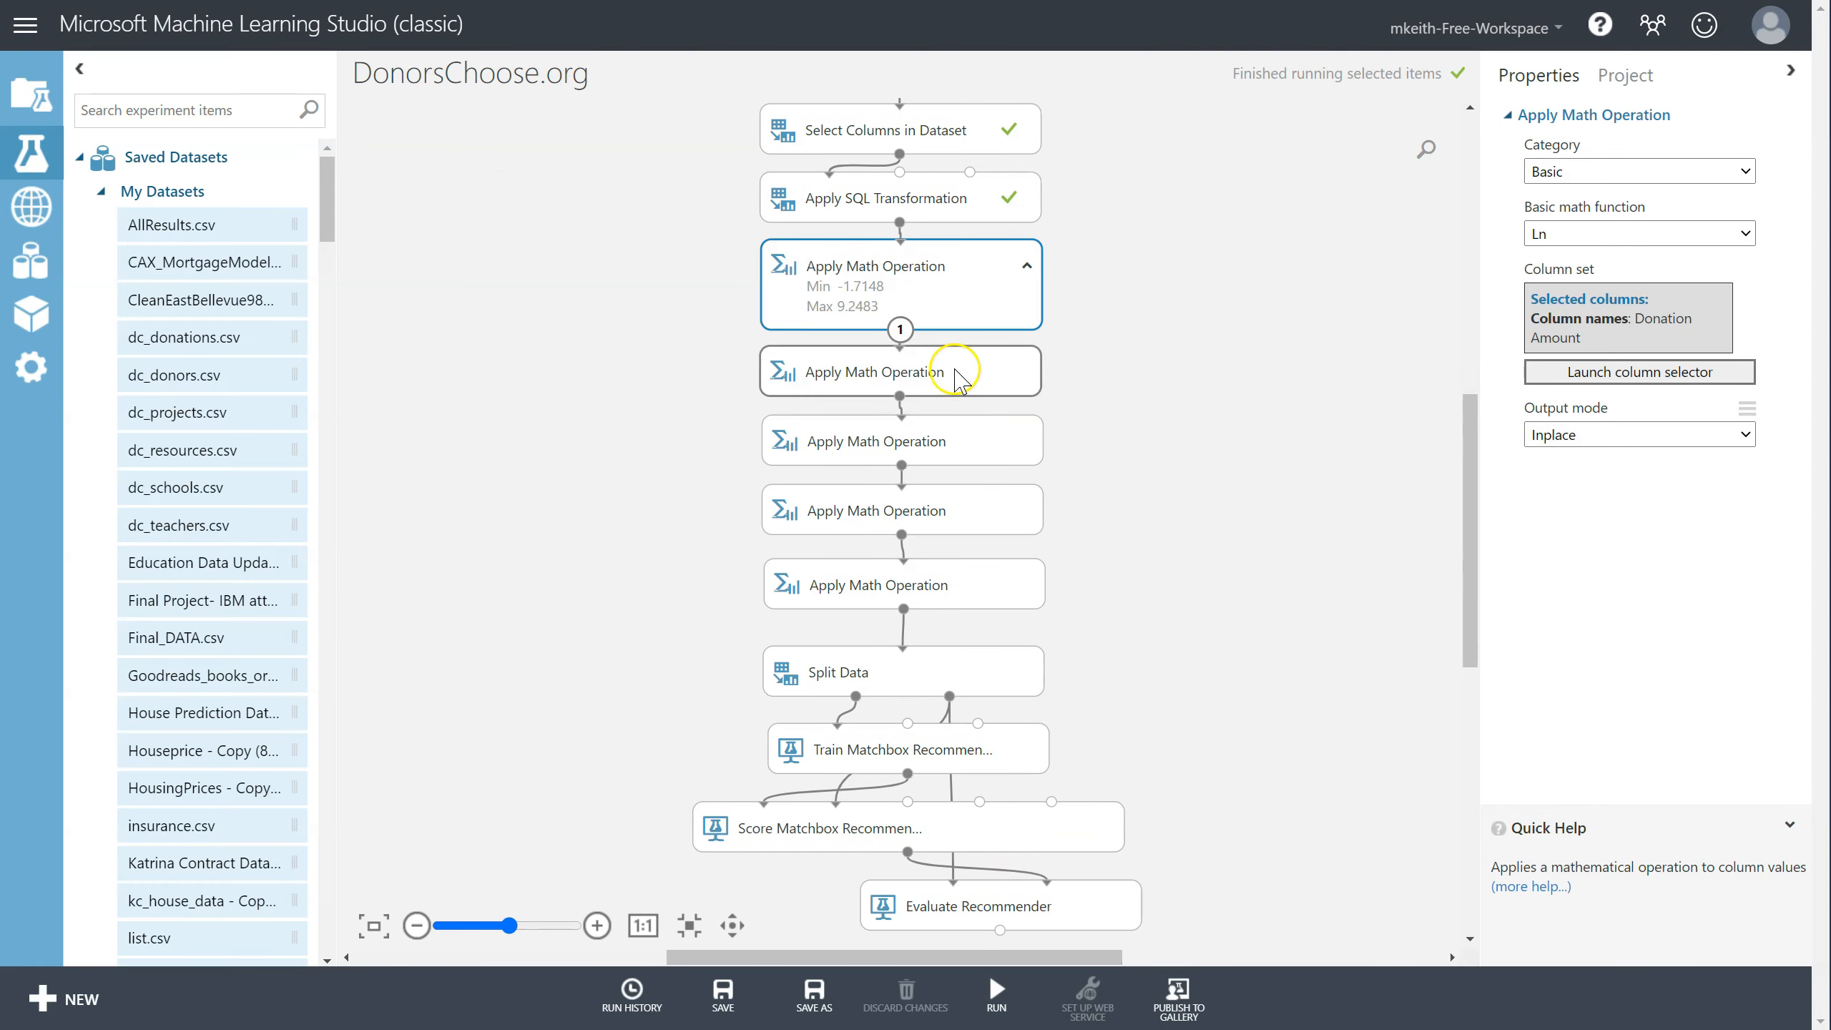
mouse_move(997, 992)
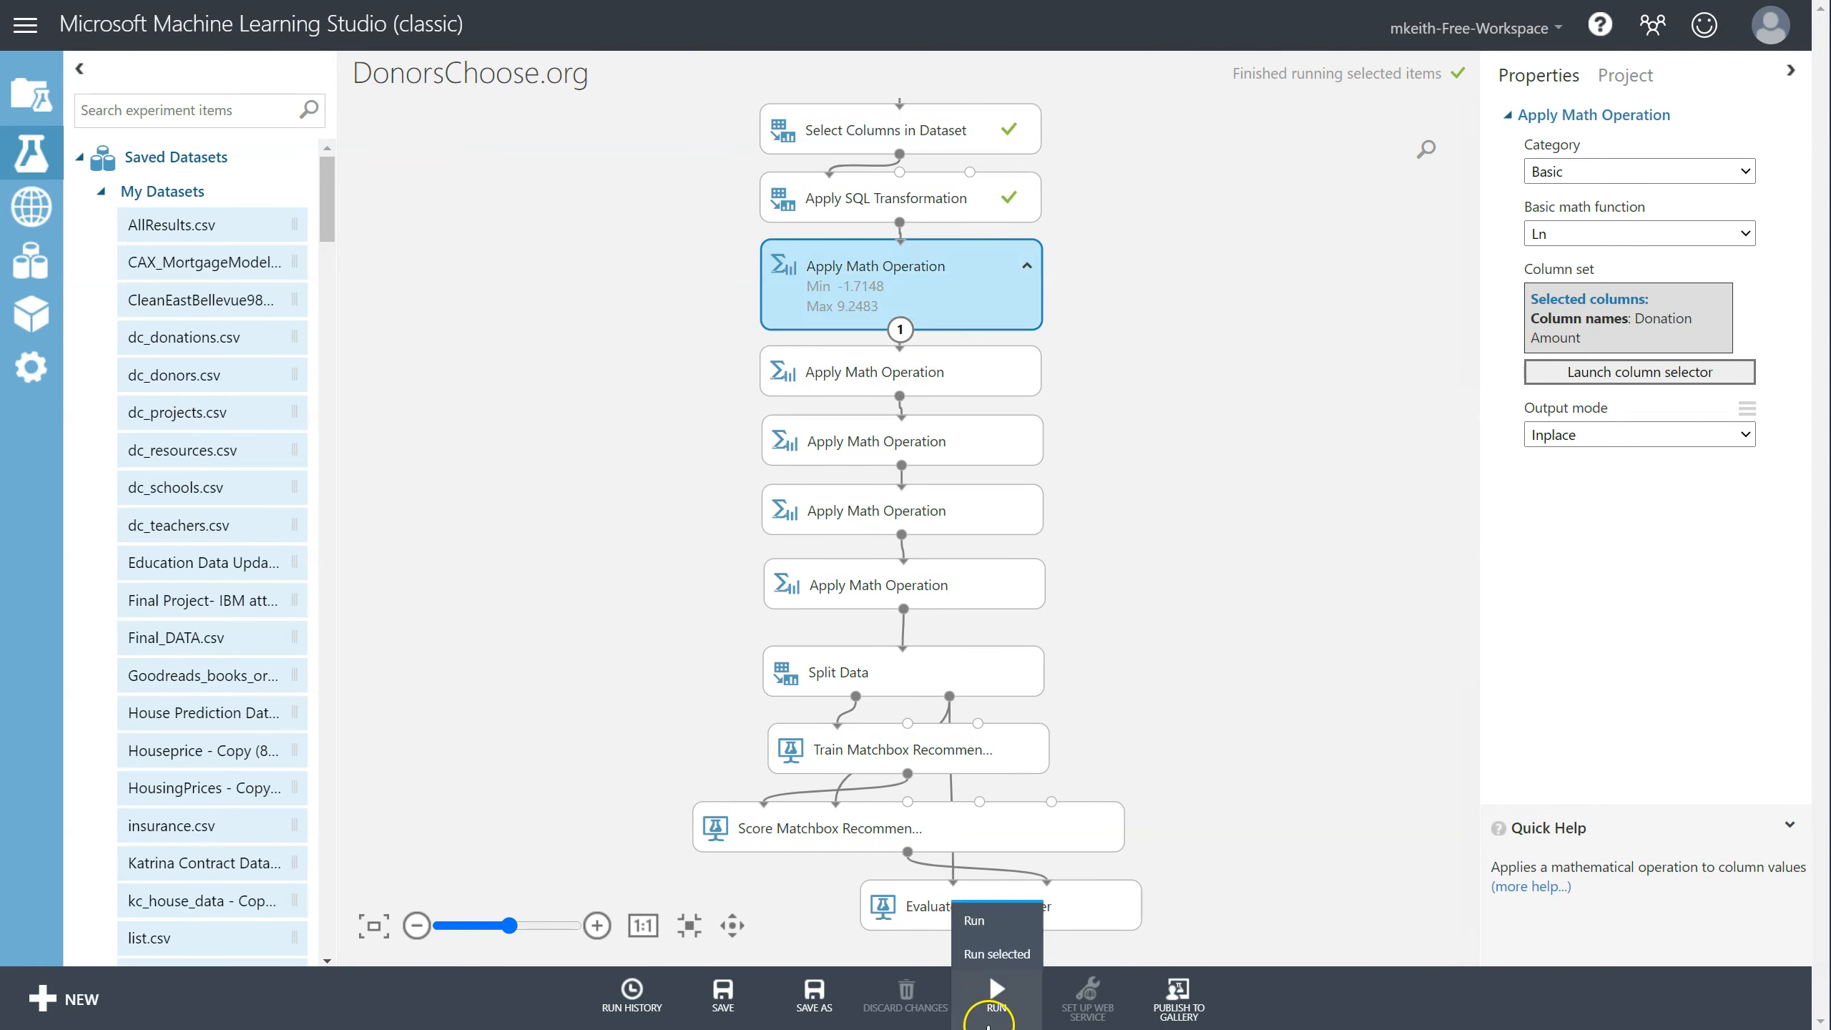
left_click(1007, 954)
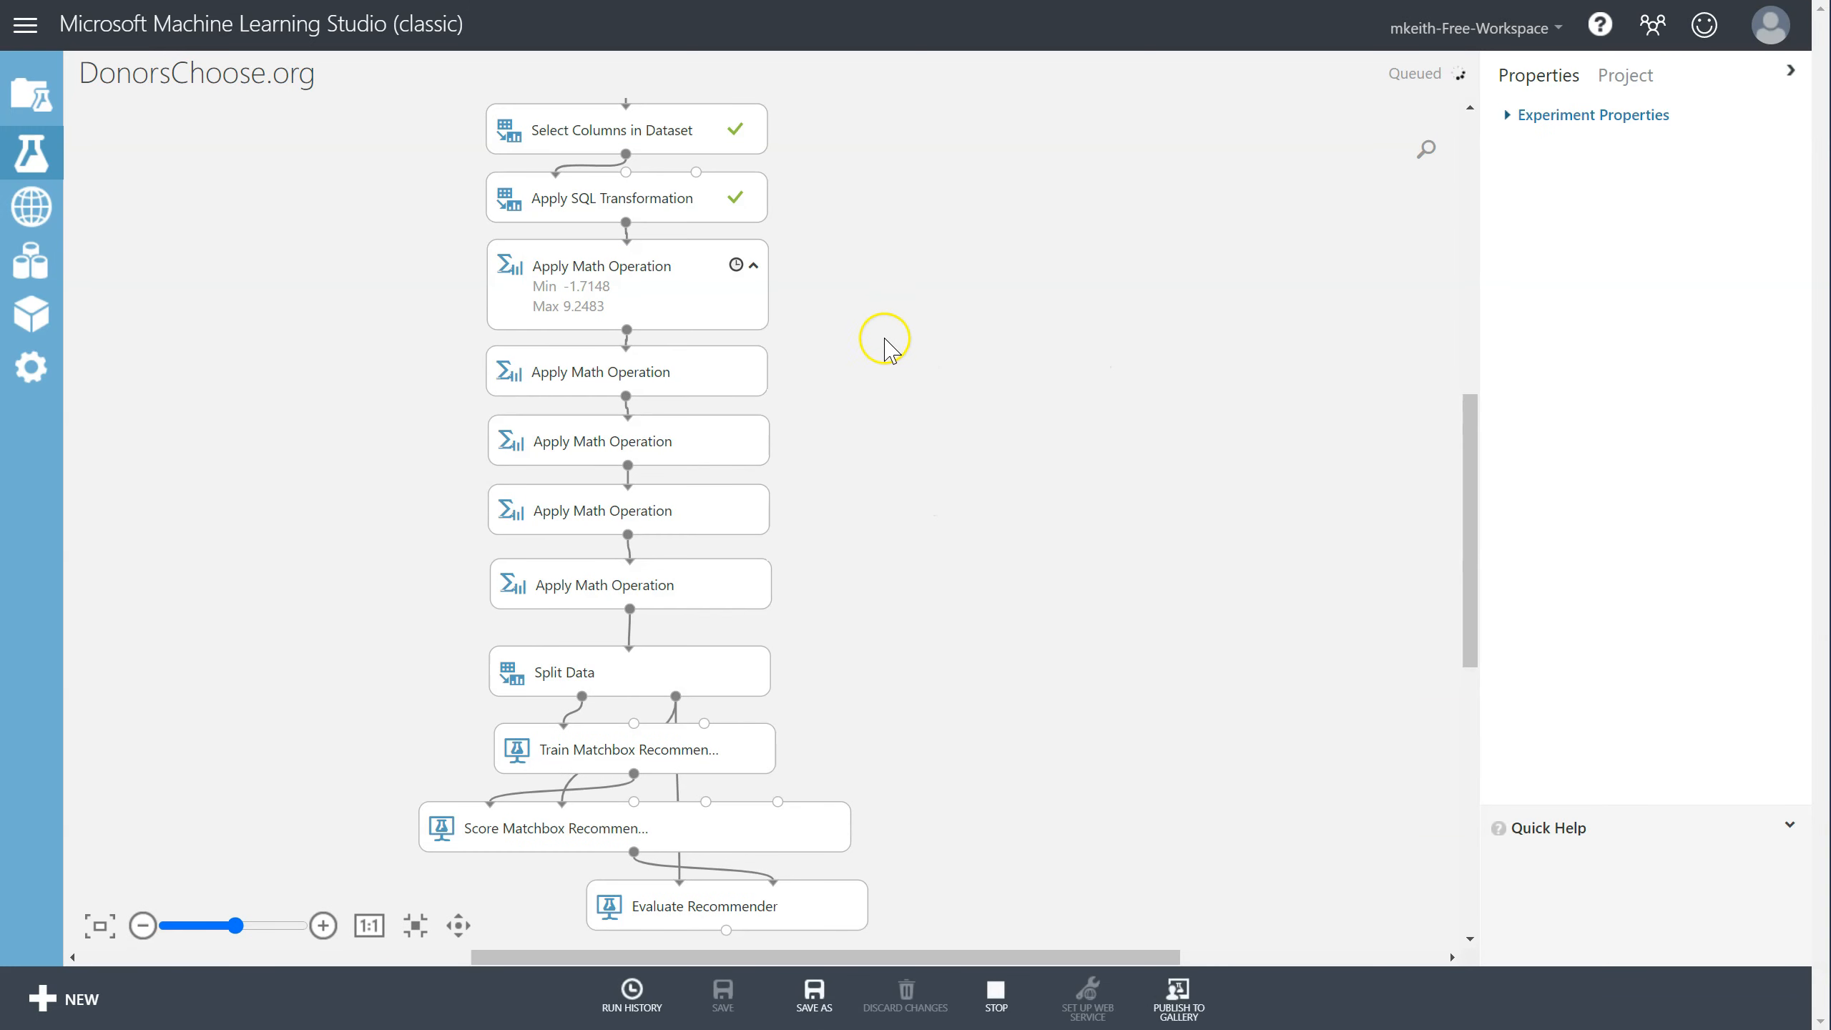
left_click(677, 312)
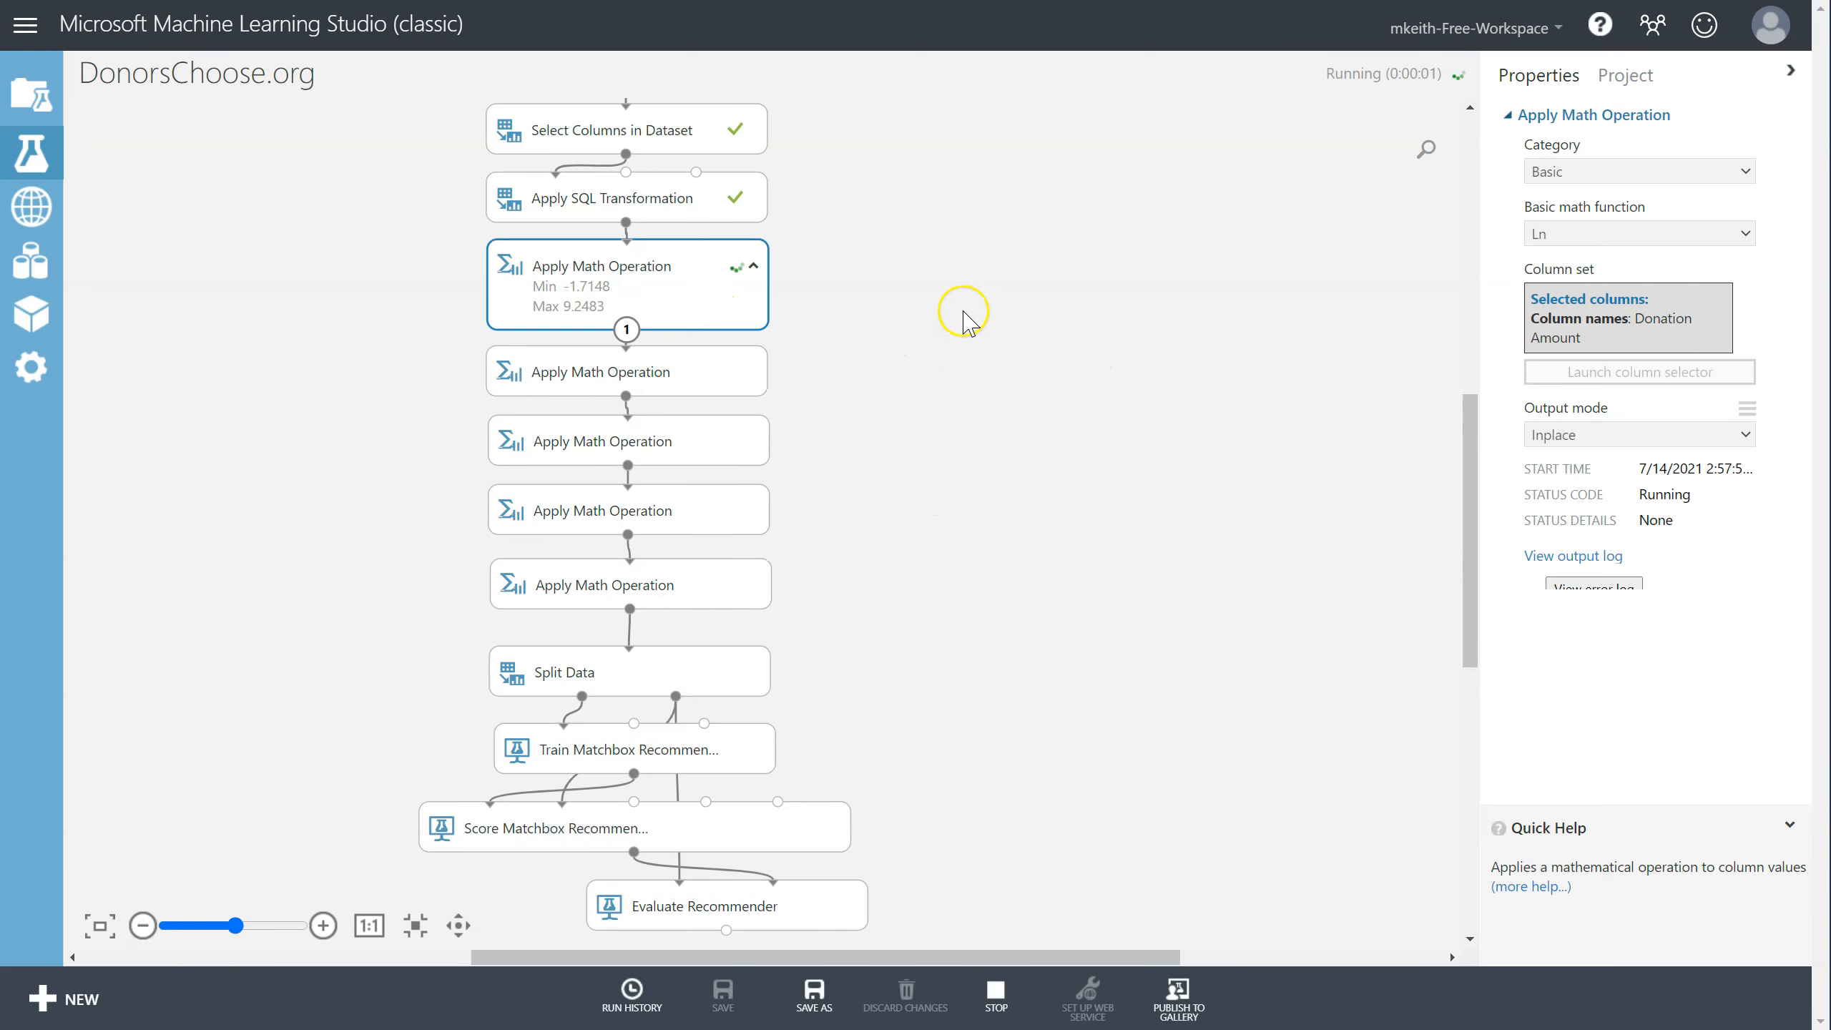
Visualize the Ln math operation's results dataset and check the minimum and maximum of Donation Amount.
right_click(931, 302)
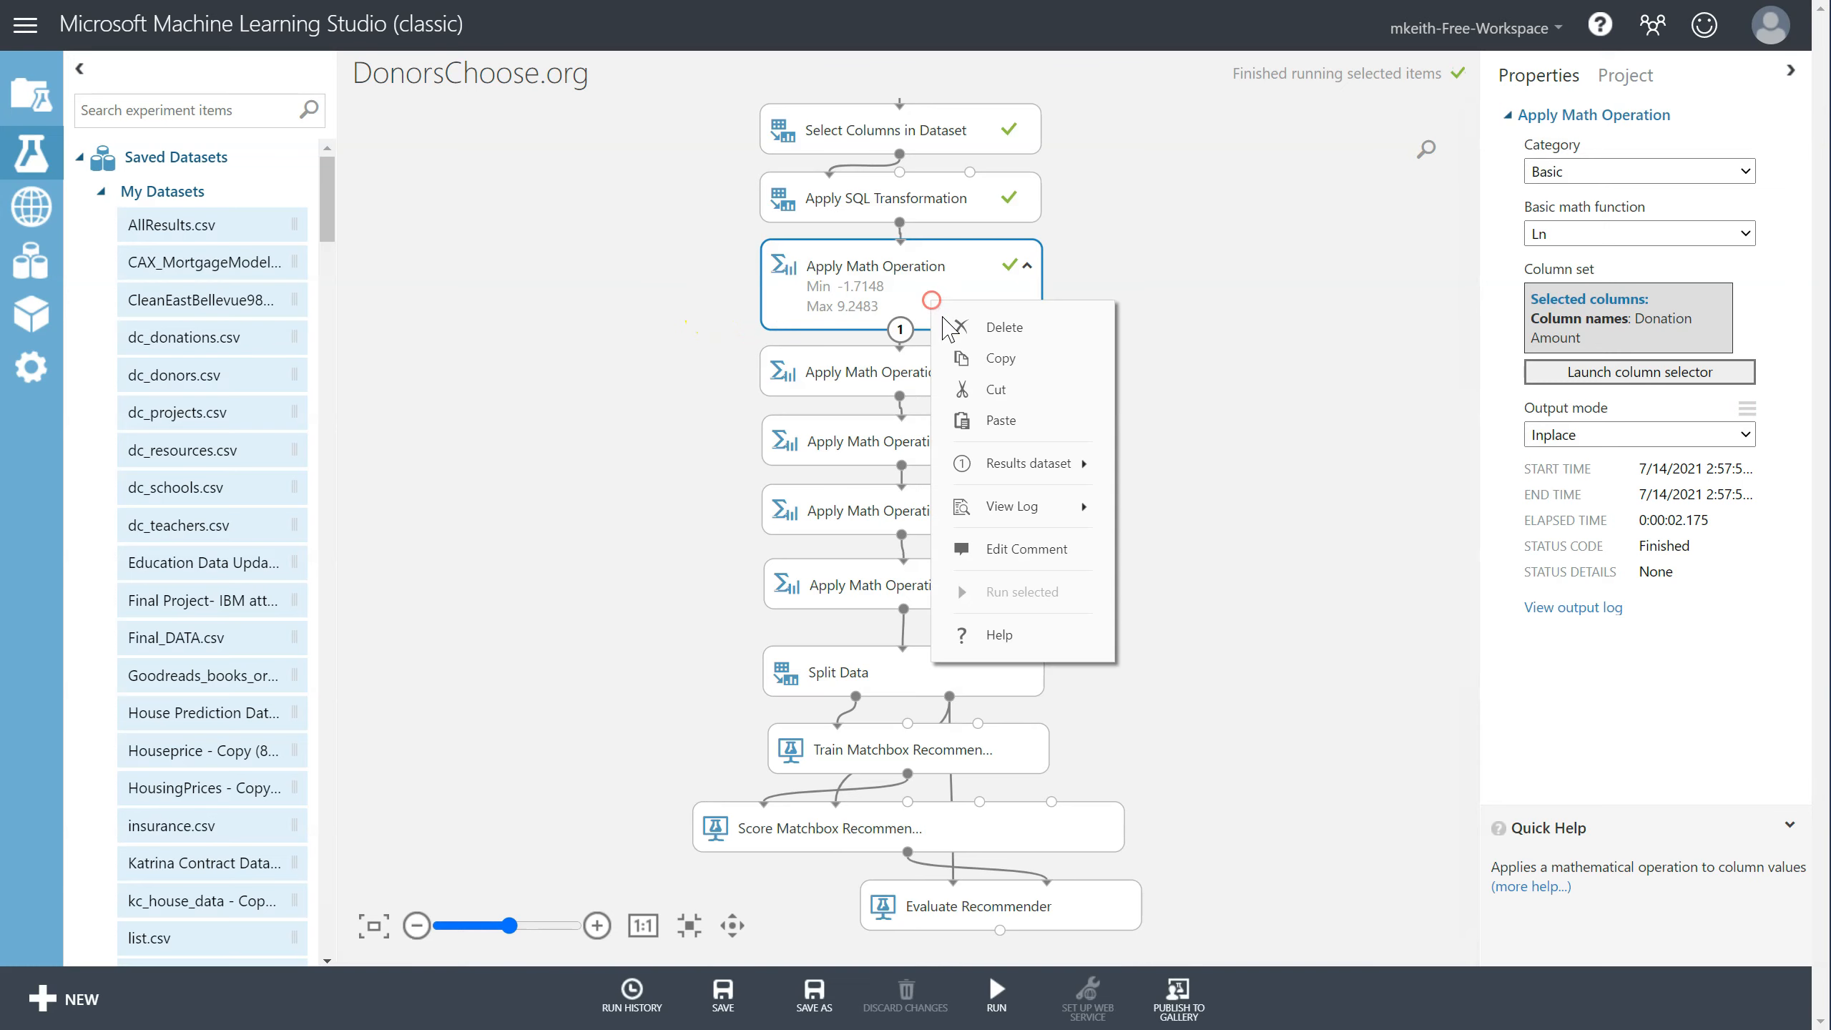
mouse_move(1037, 465)
left_click(1172, 587)
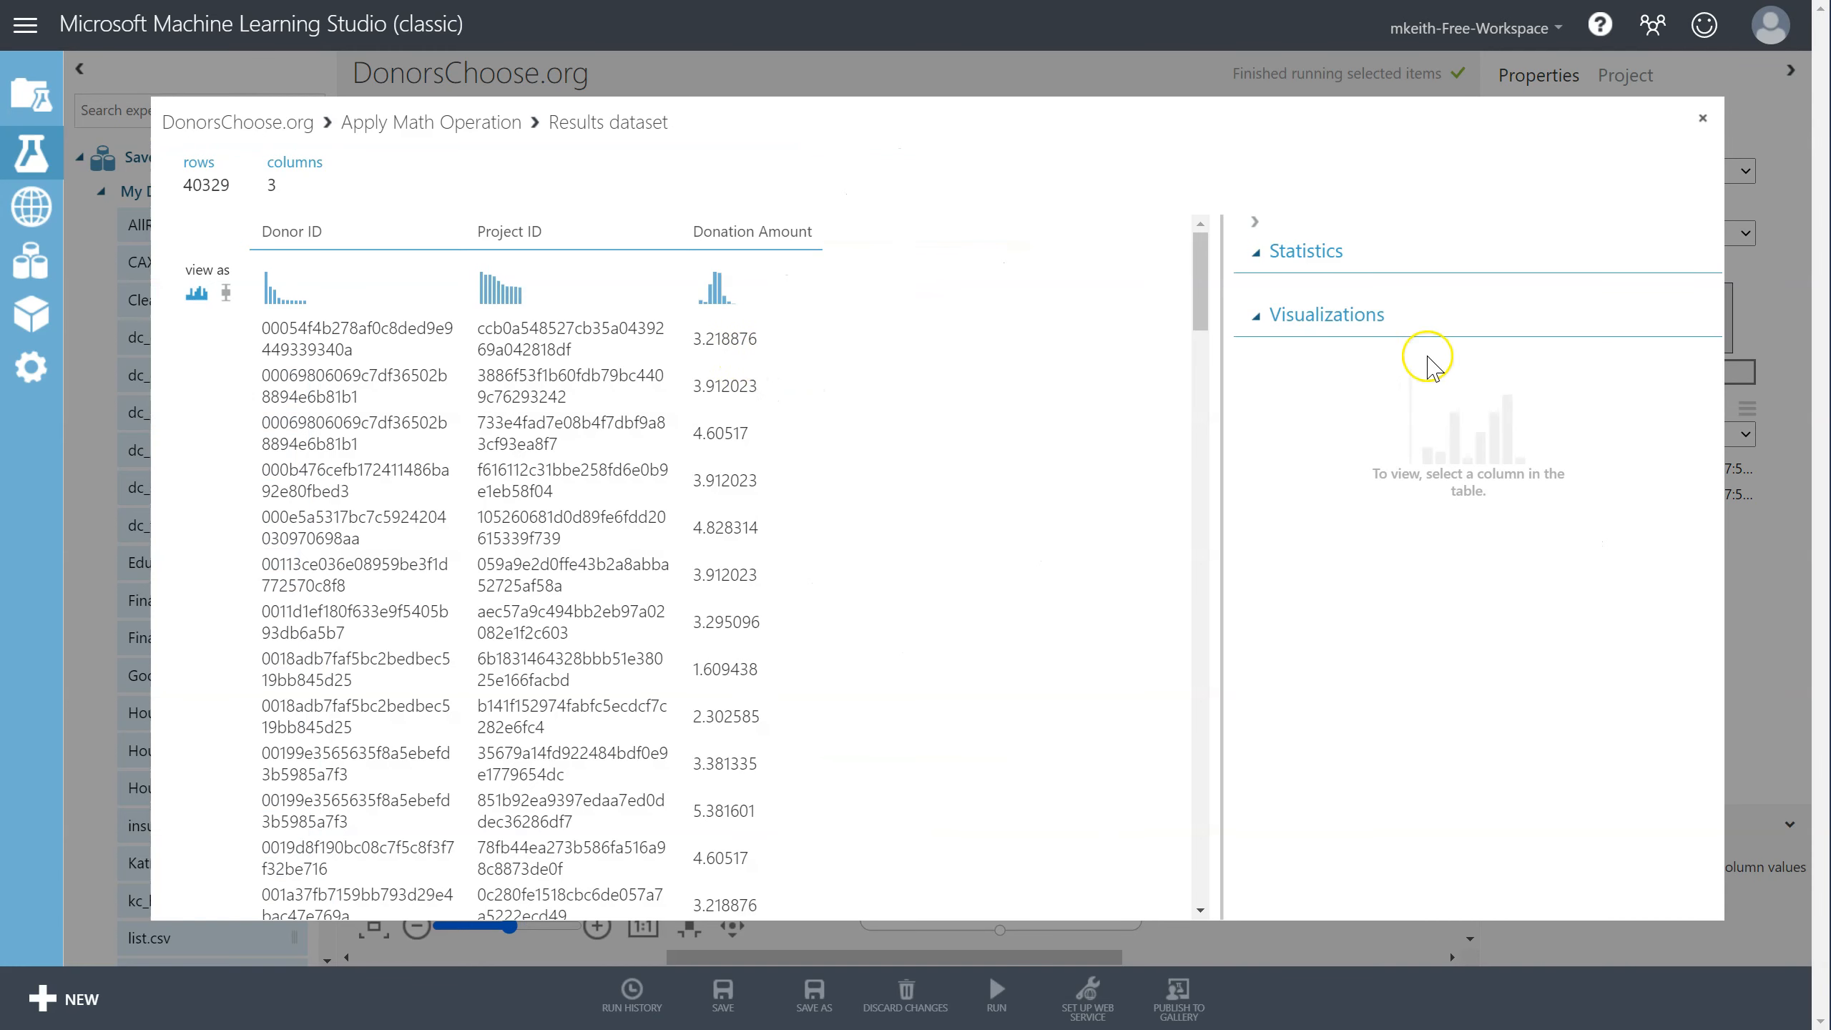
left_click(740, 435)
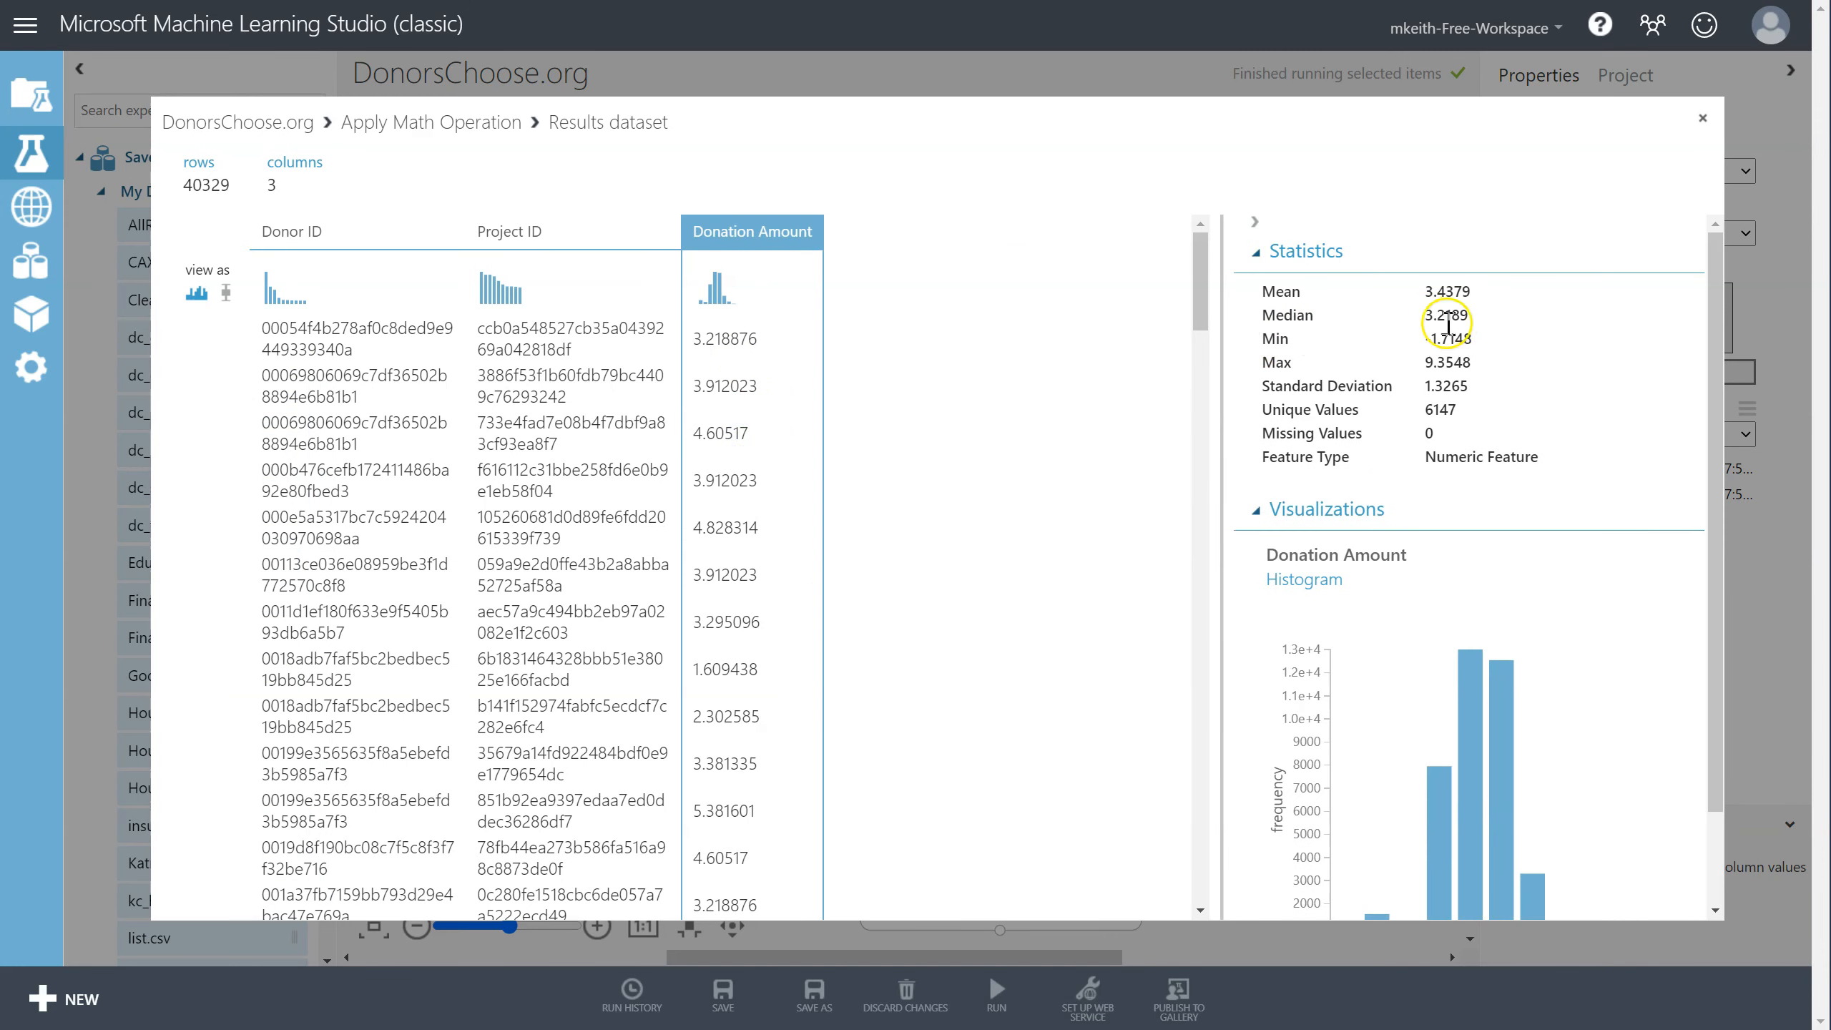
left_click_drag(1428, 340, 1491, 365)
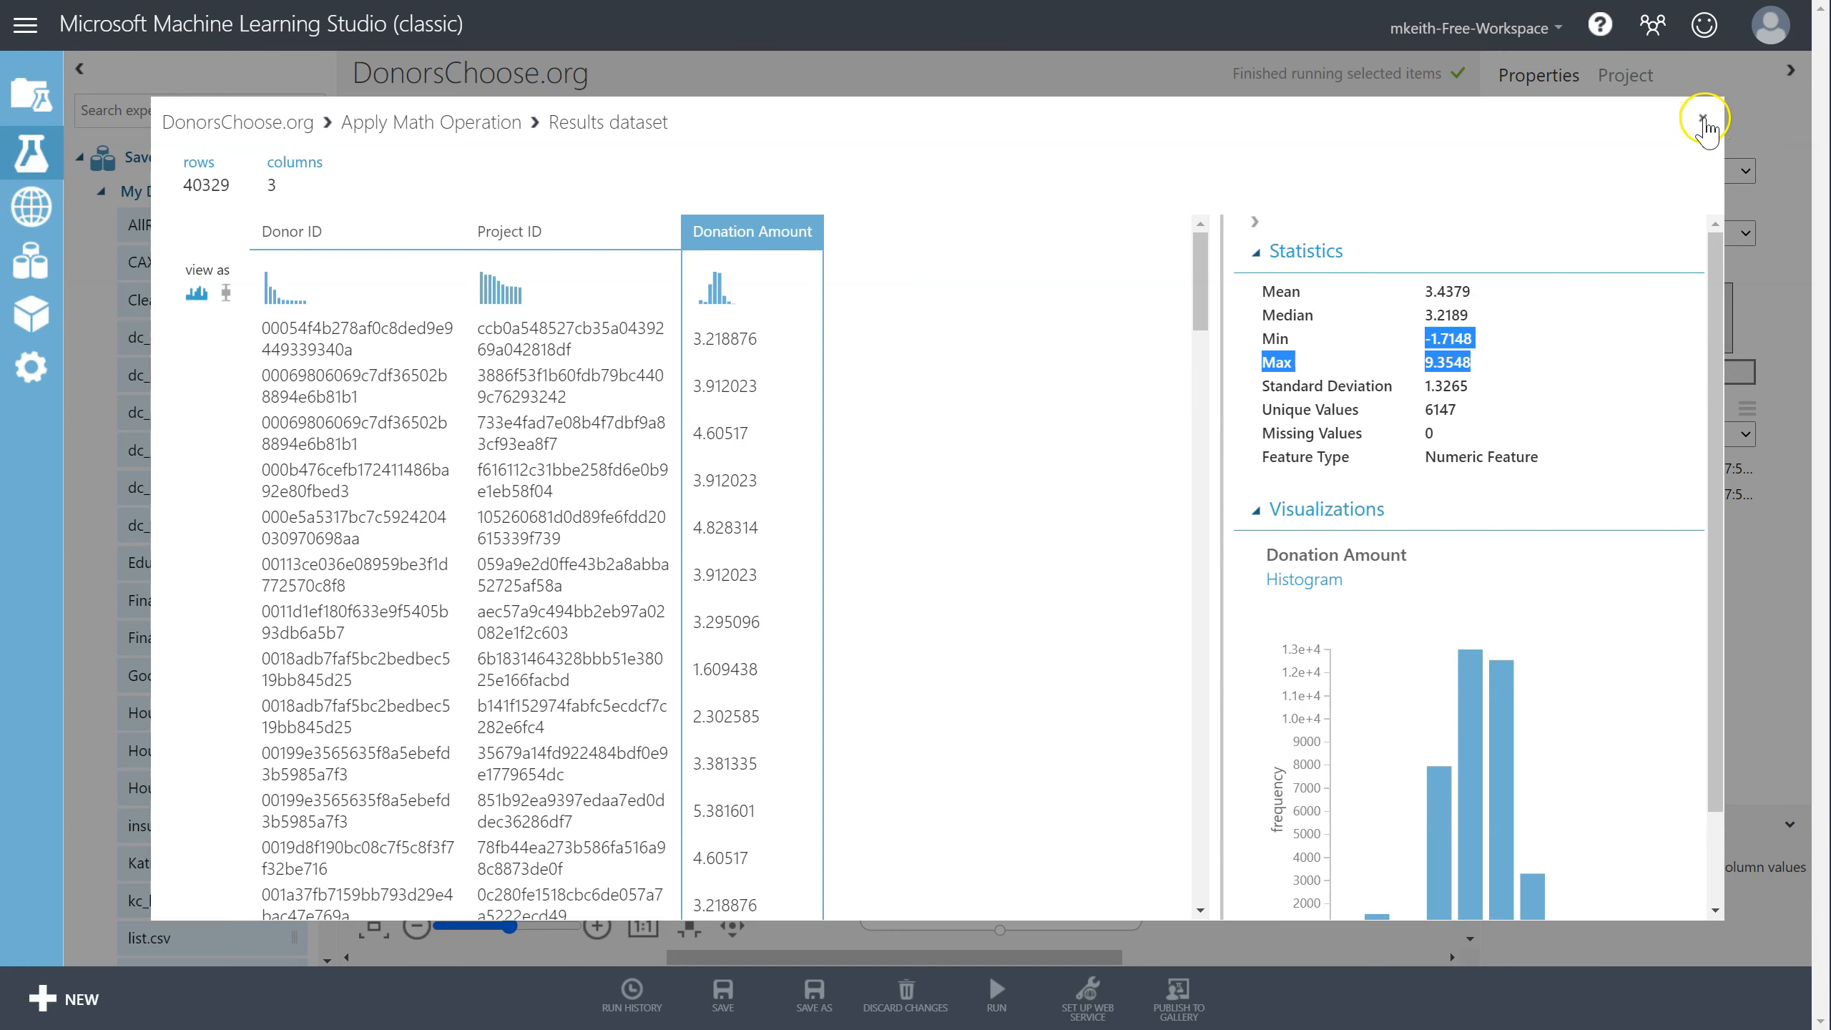
left_click(1702, 119)
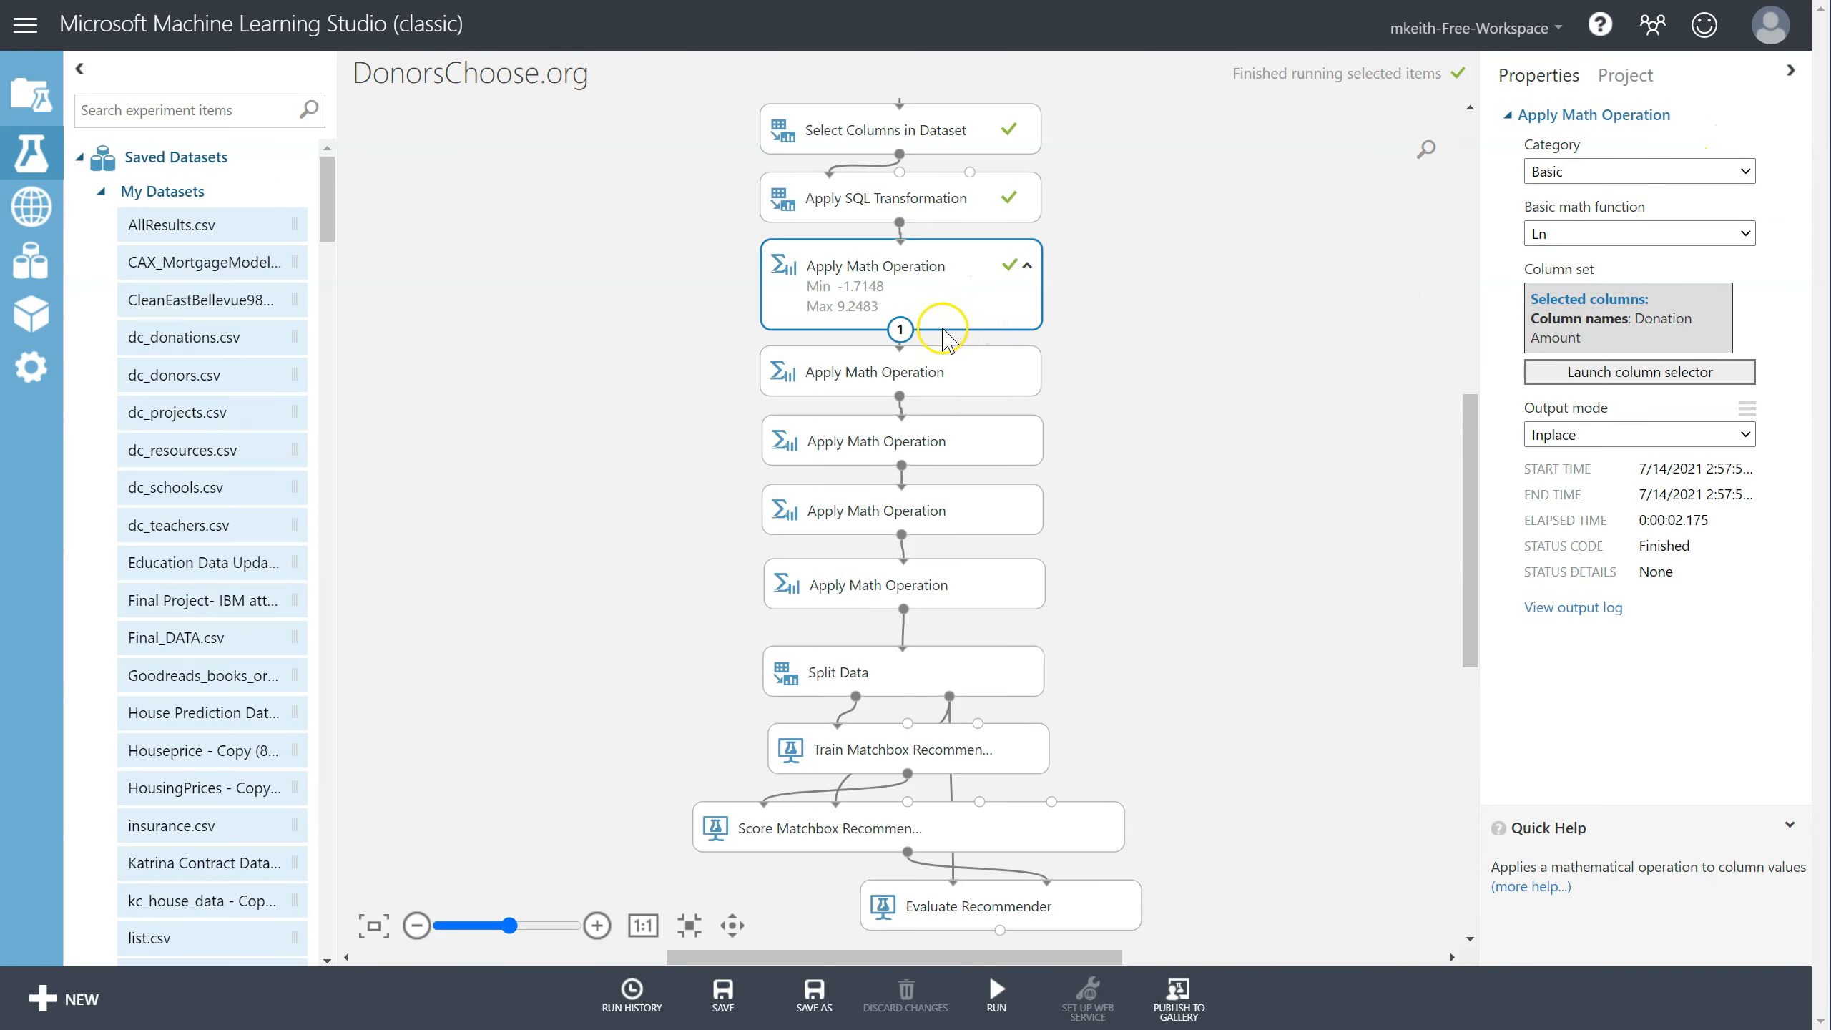
Review the SQL transformation's query, then visualize its results and check the minimum and maximum of the summed Donation Amount.
left_click(944, 220)
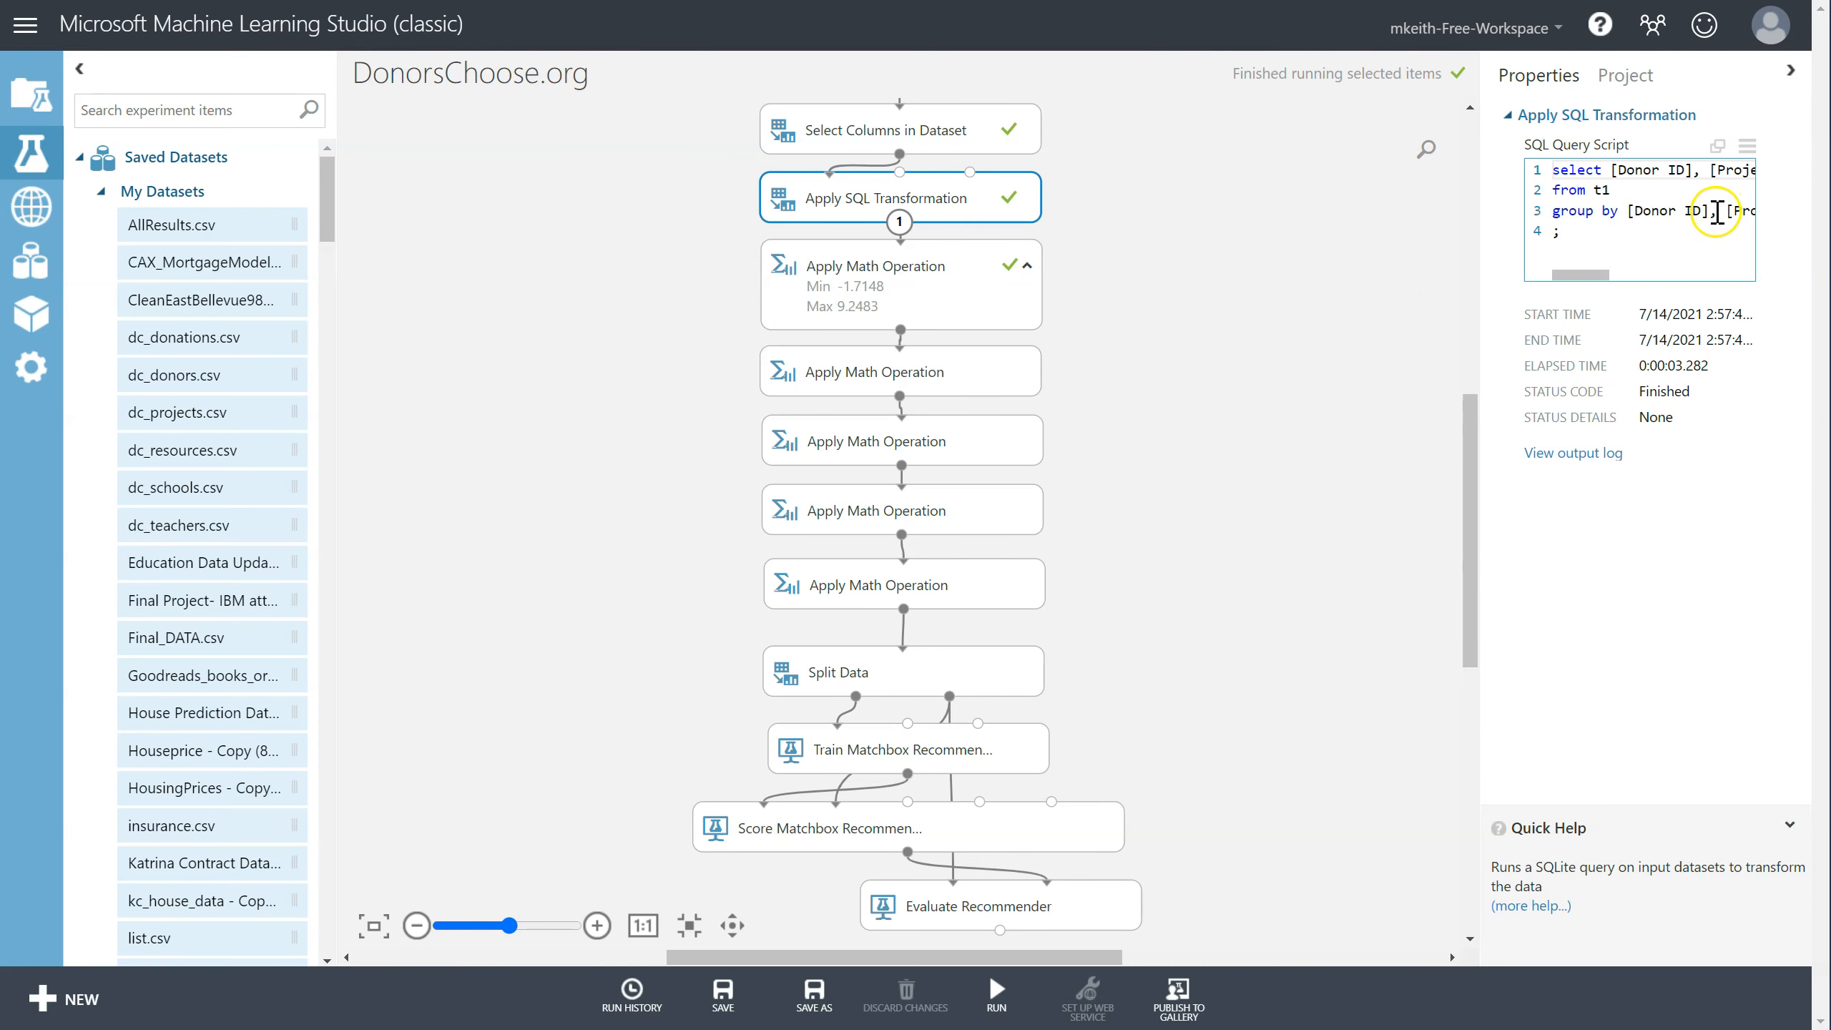
left_click(1672, 210)
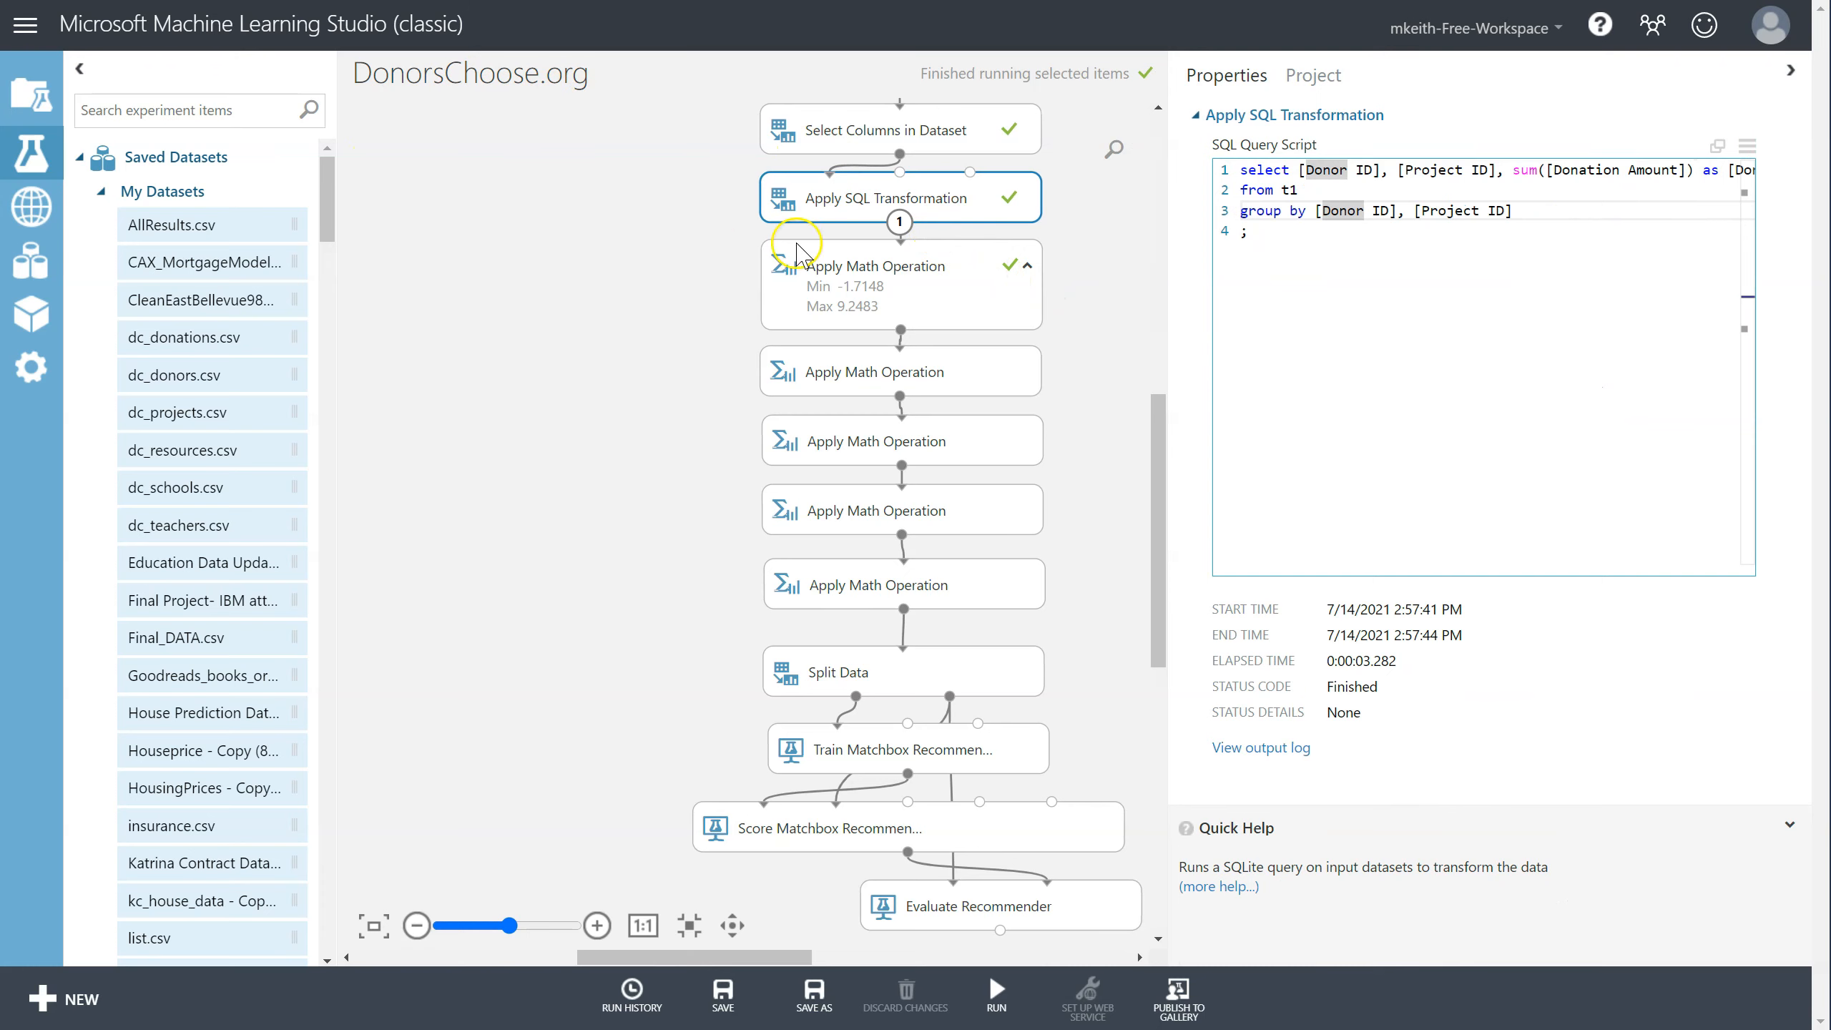
right_click(958, 198)
mouse_move(1113, 360)
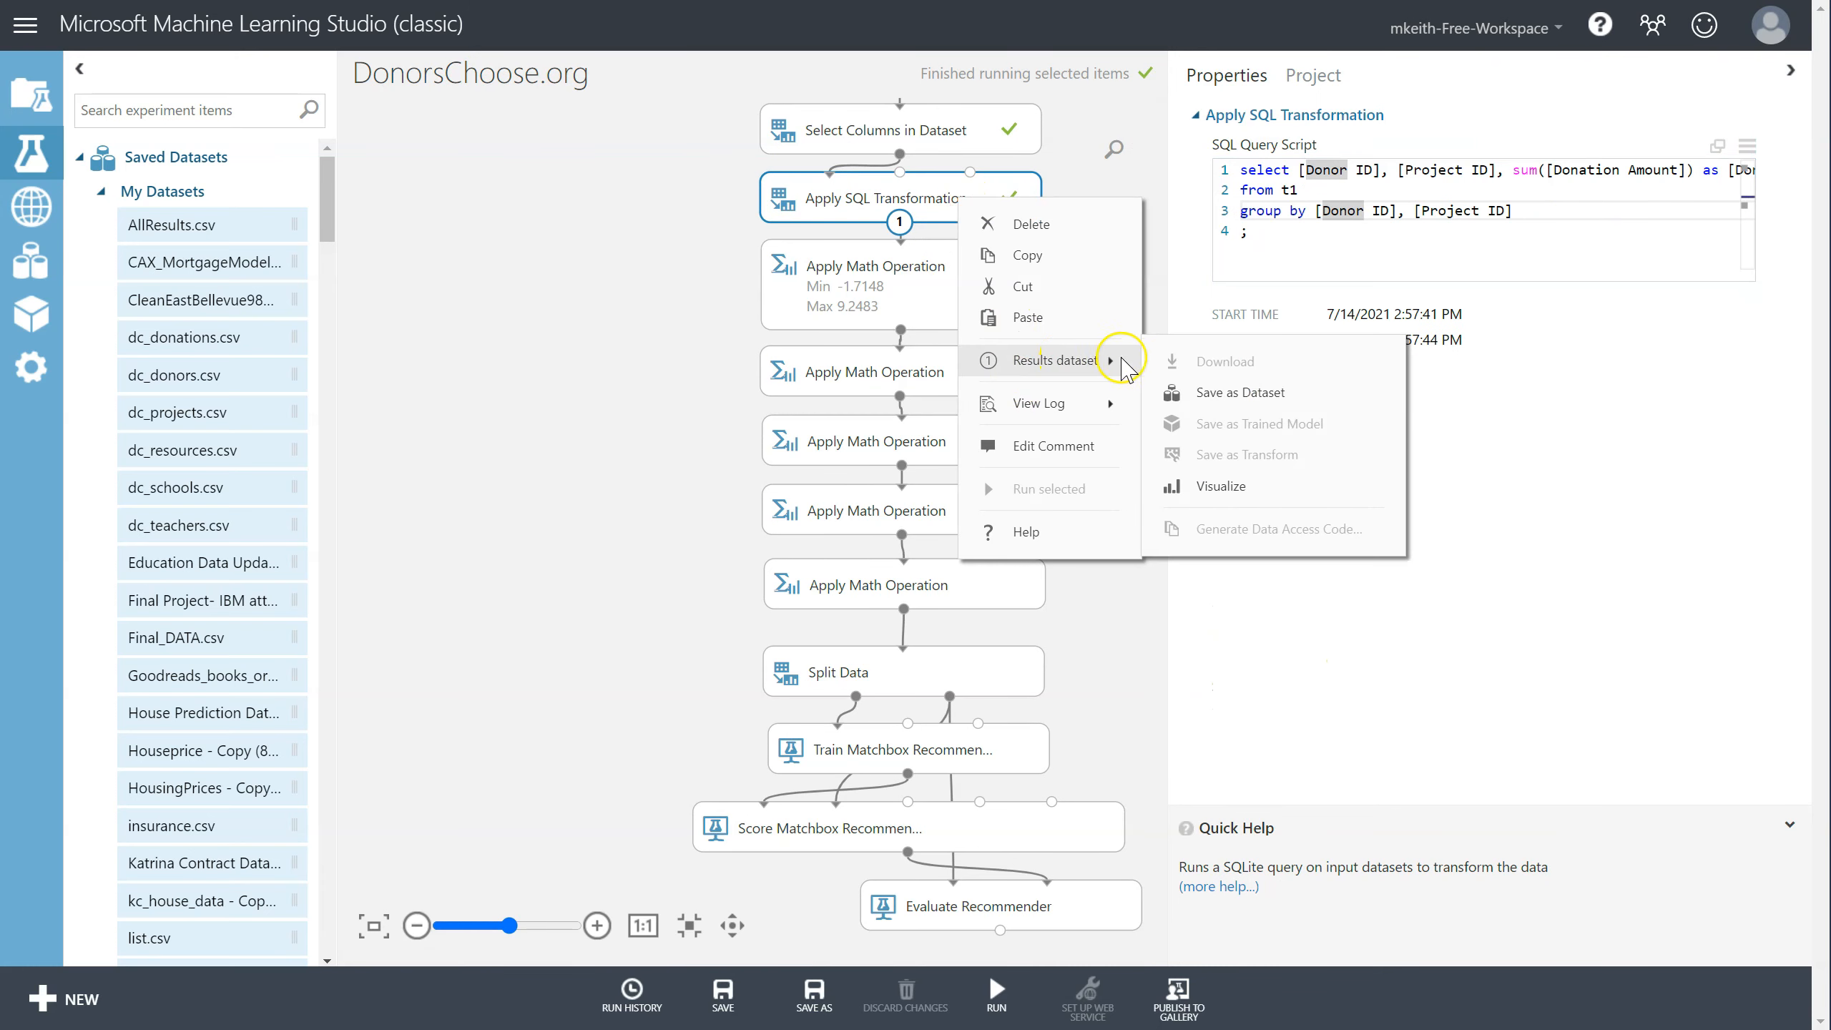
left_click(1202, 477)
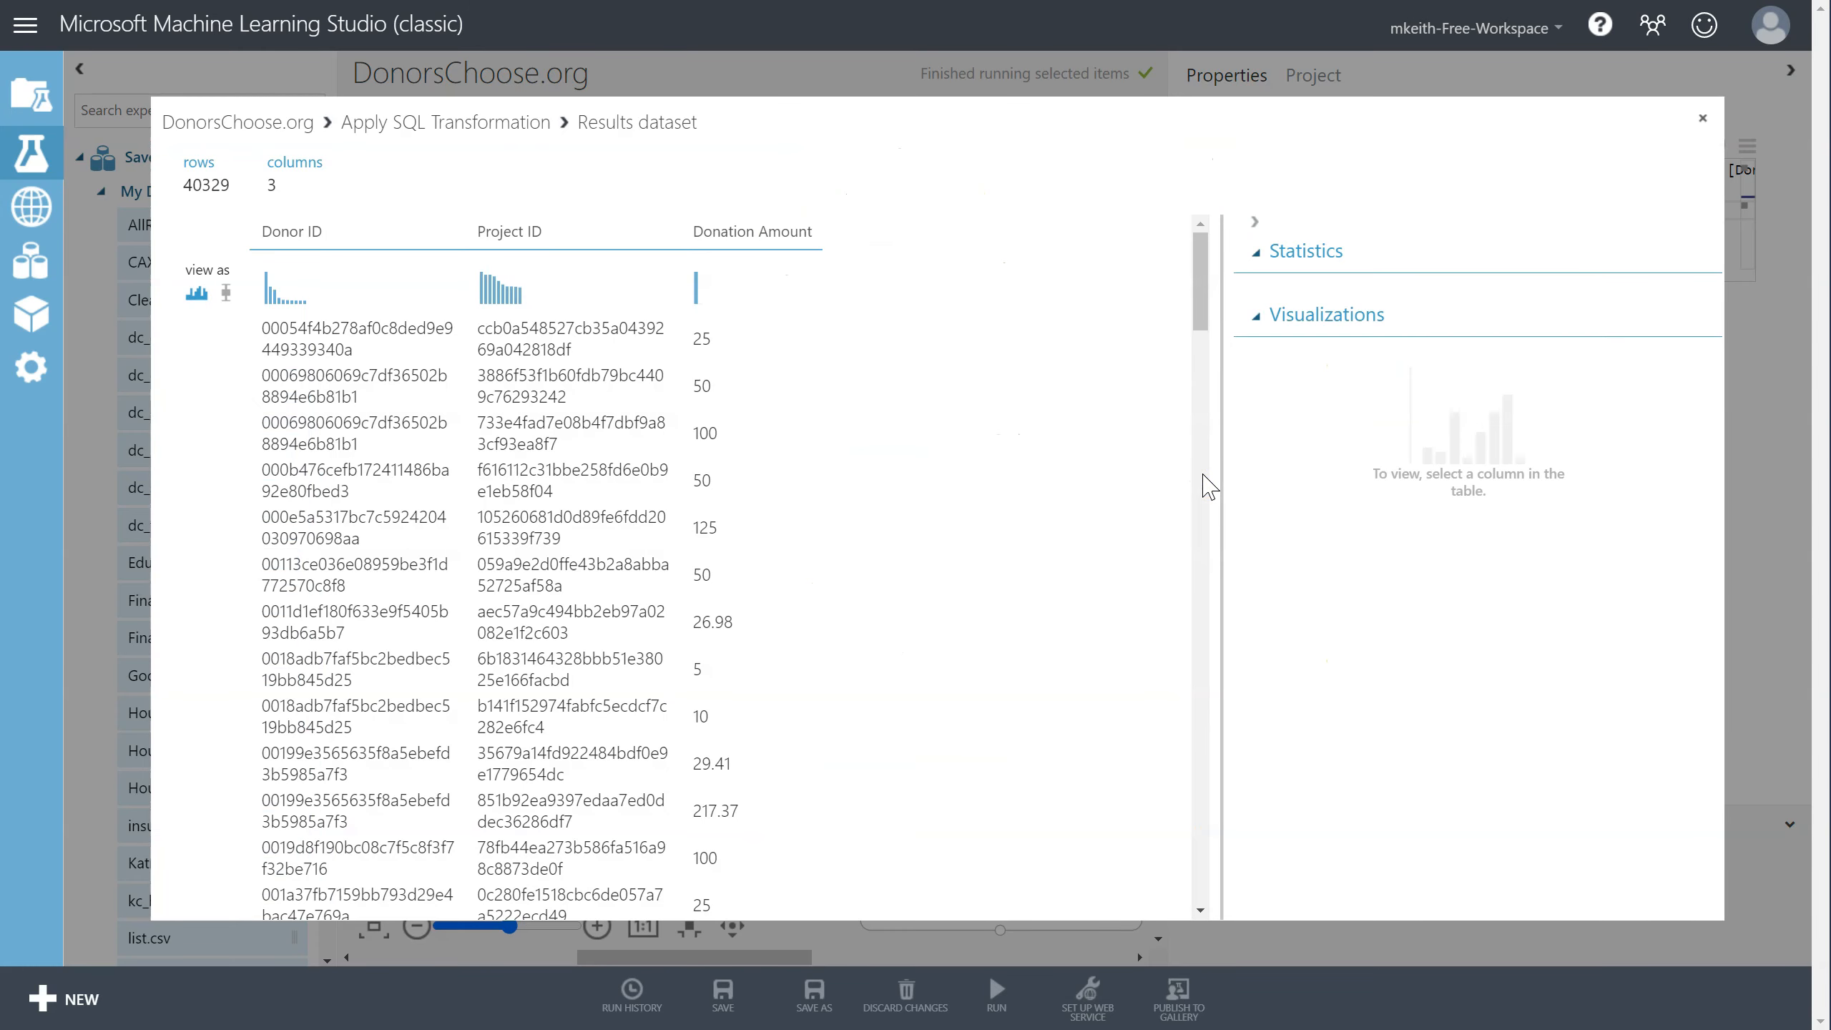
left_click(703, 383)
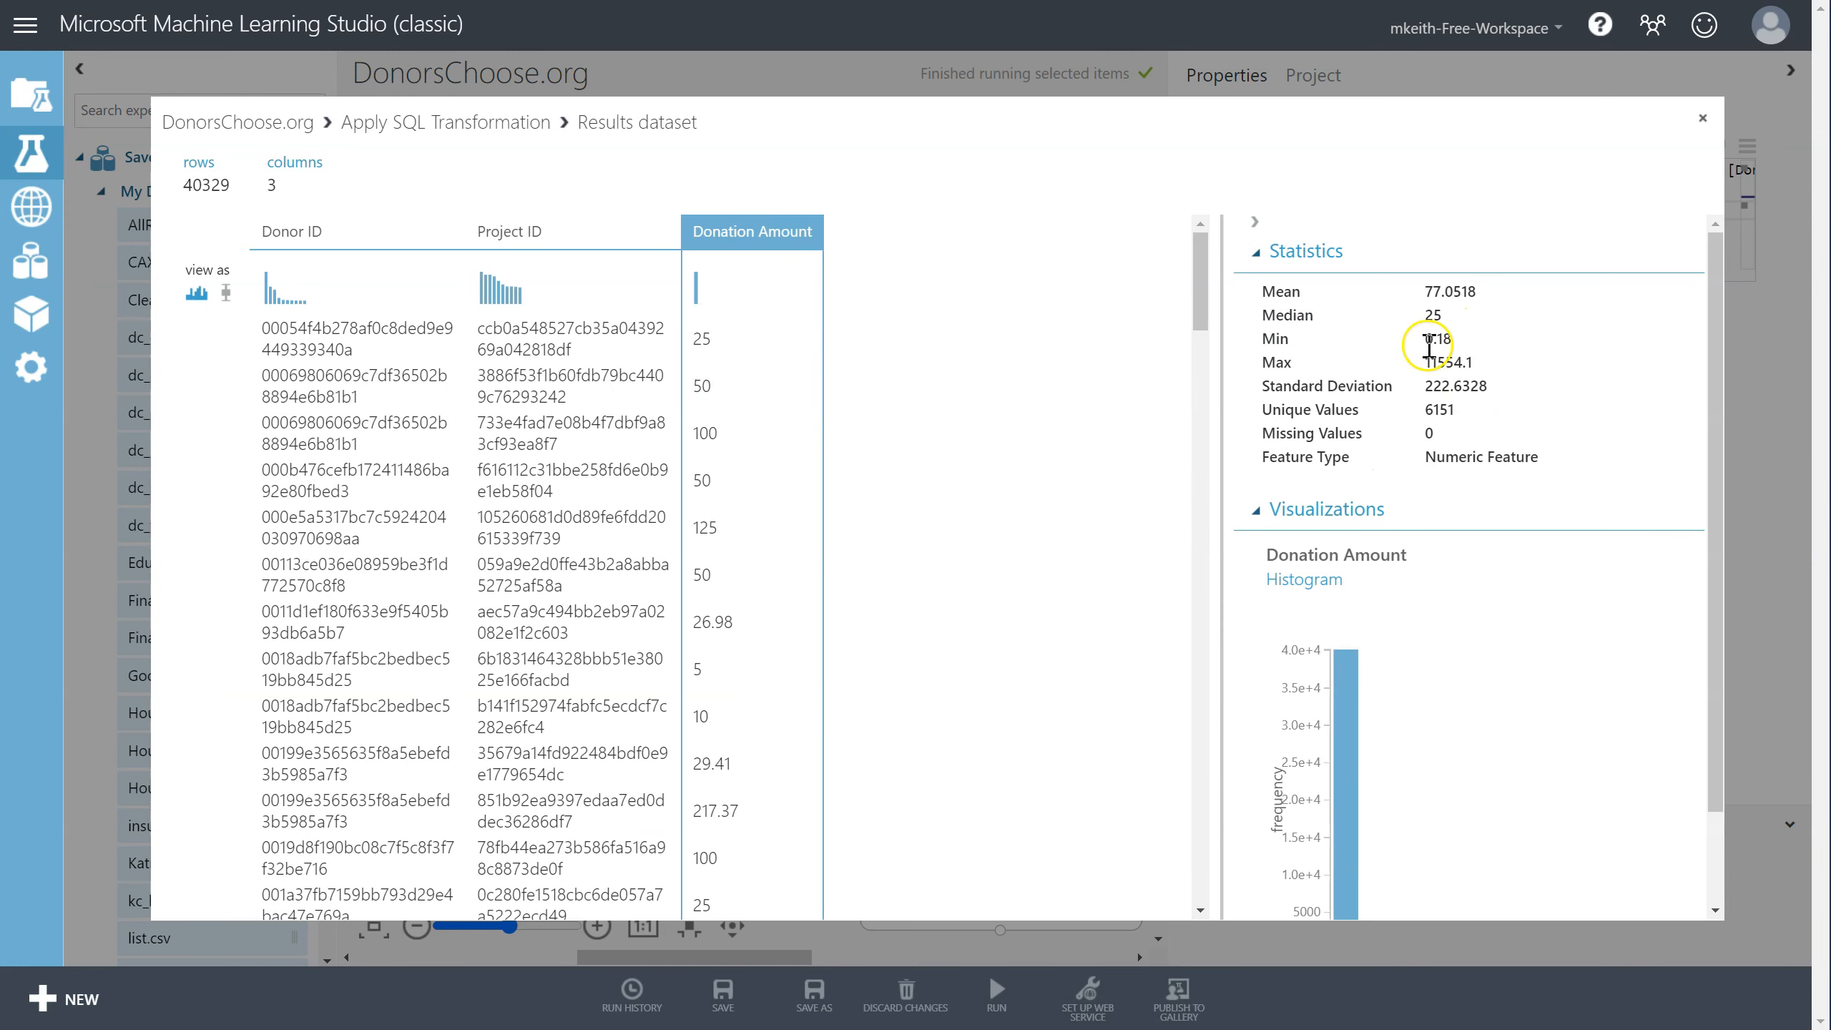
left_click_drag(1424, 339, 1480, 362)
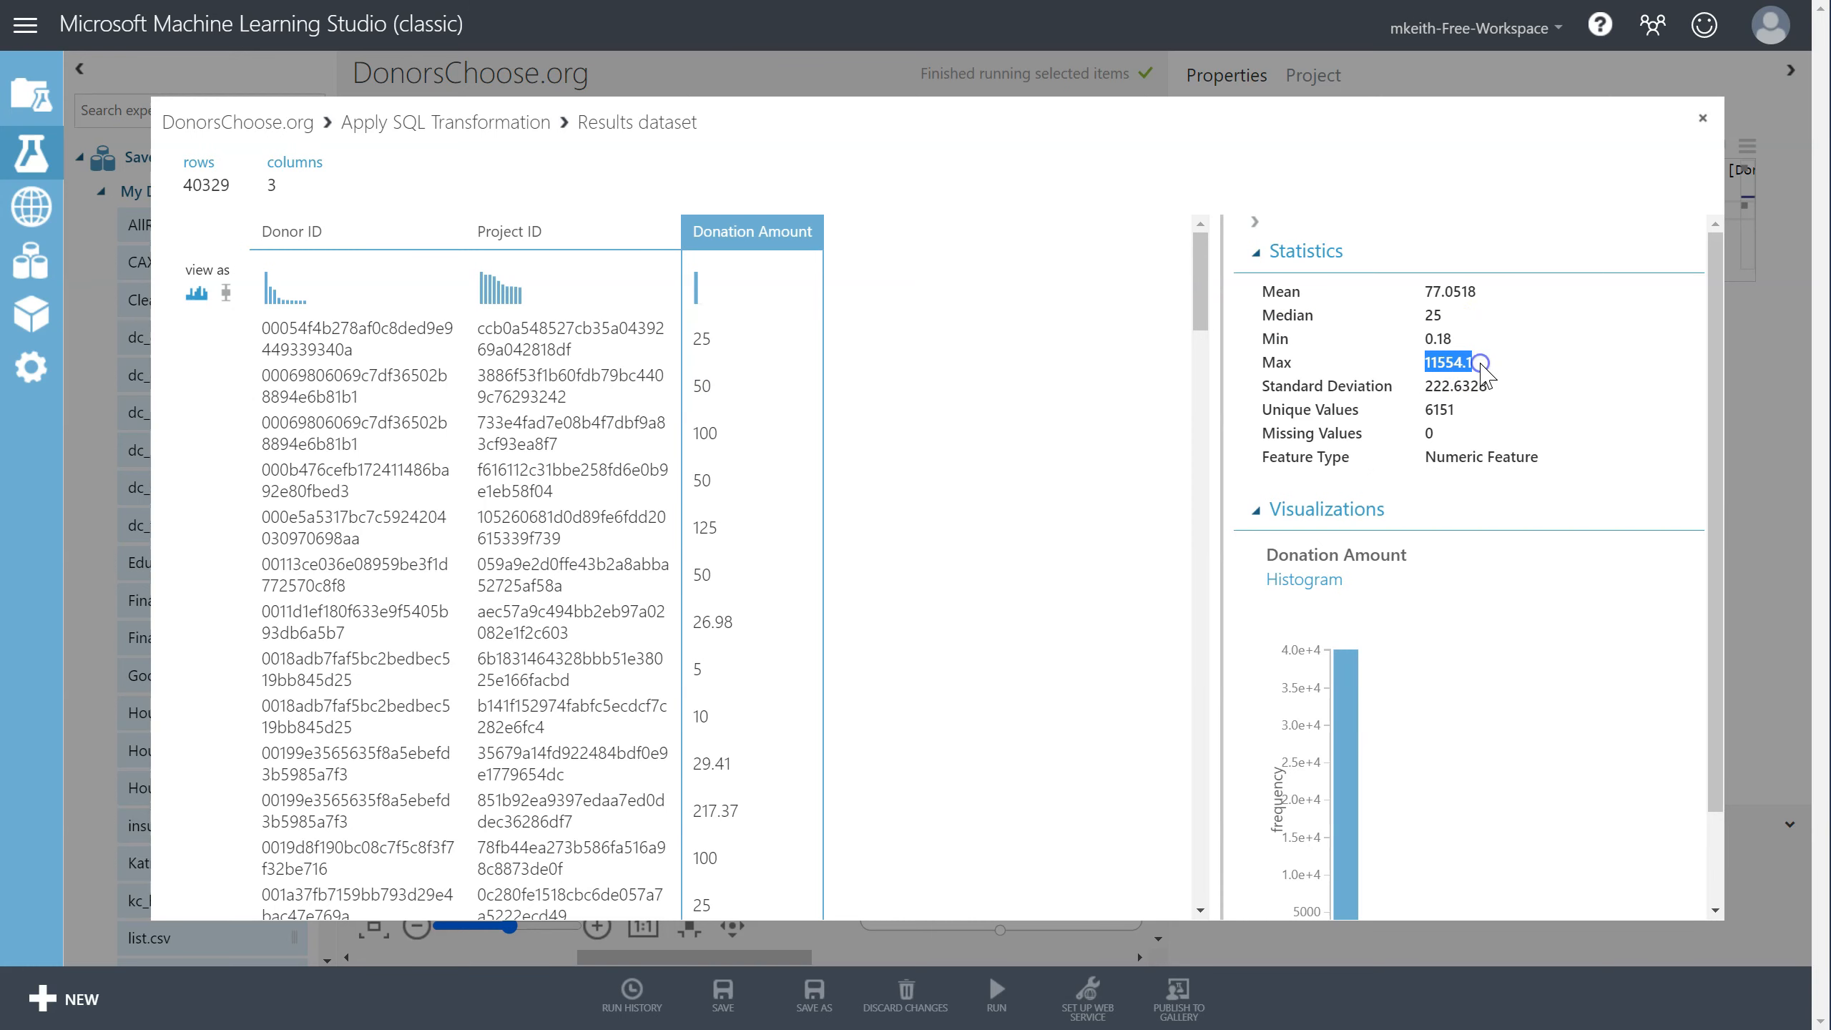
left_click(1703, 117)
Visualize the Ln math operation's results again and recheck the Donation Amount statistics.
left_click(943, 293)
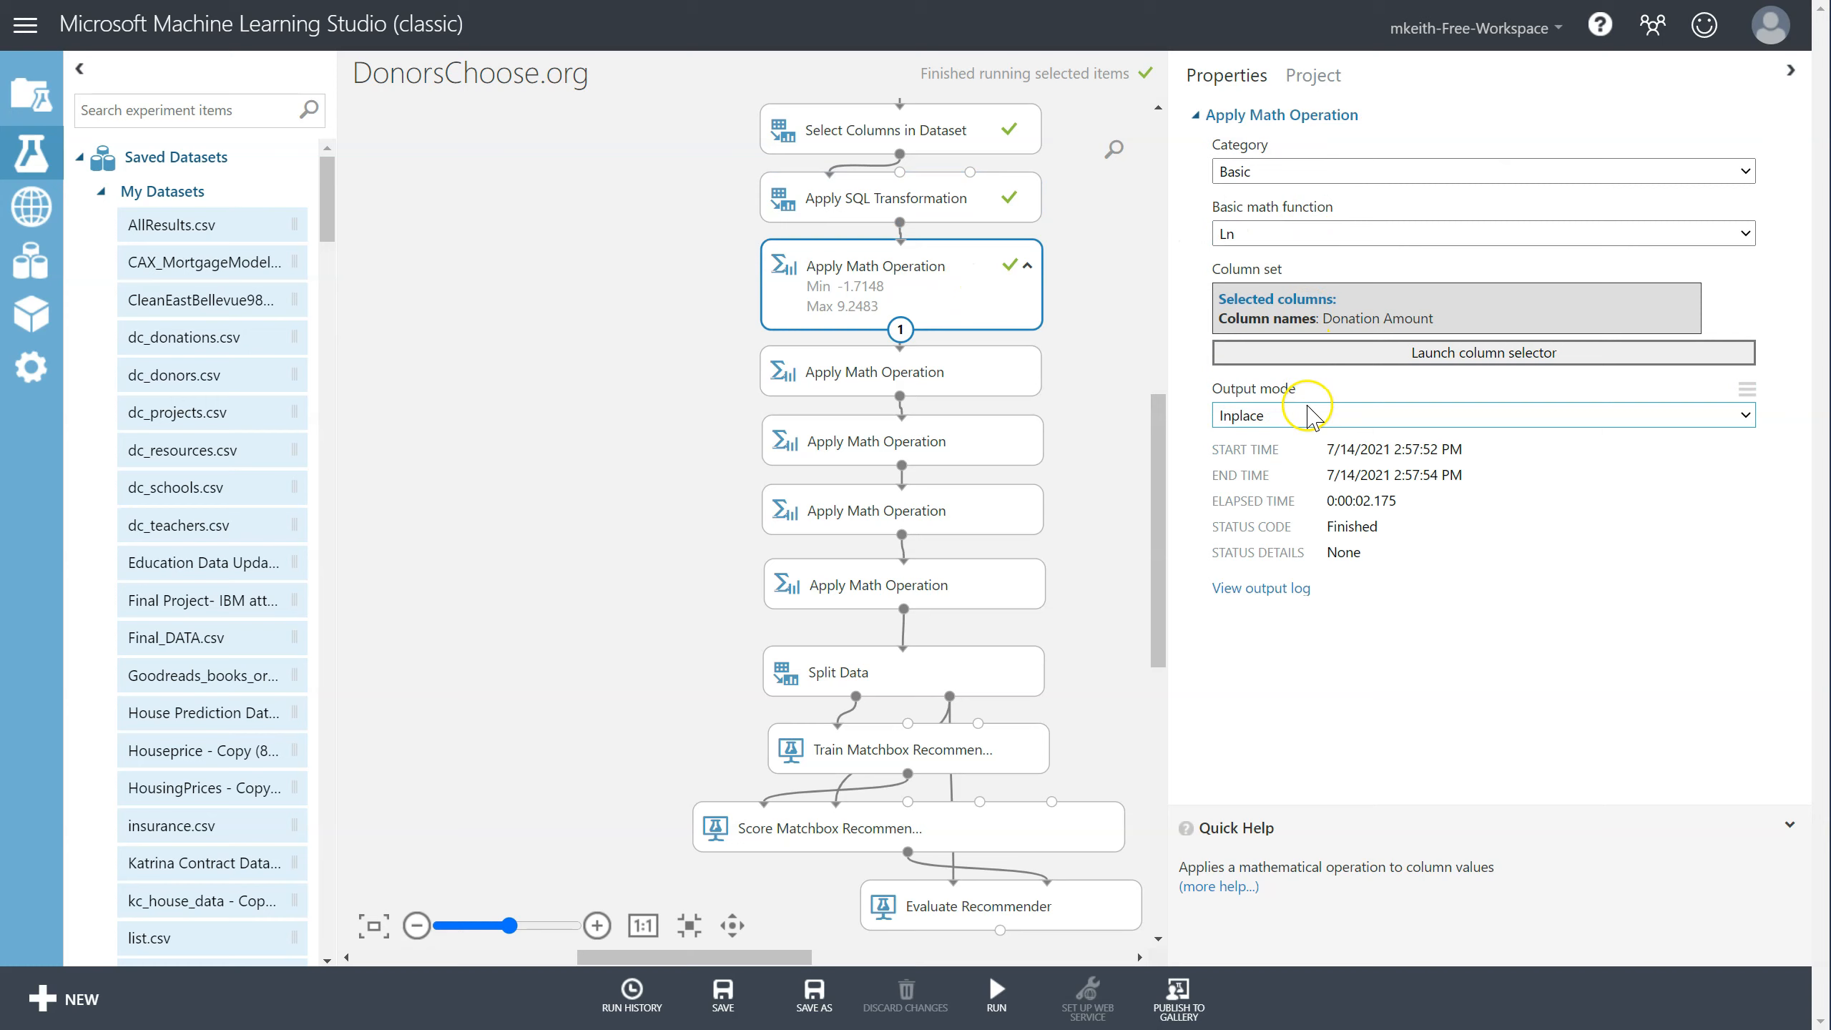
right_click(988, 303)
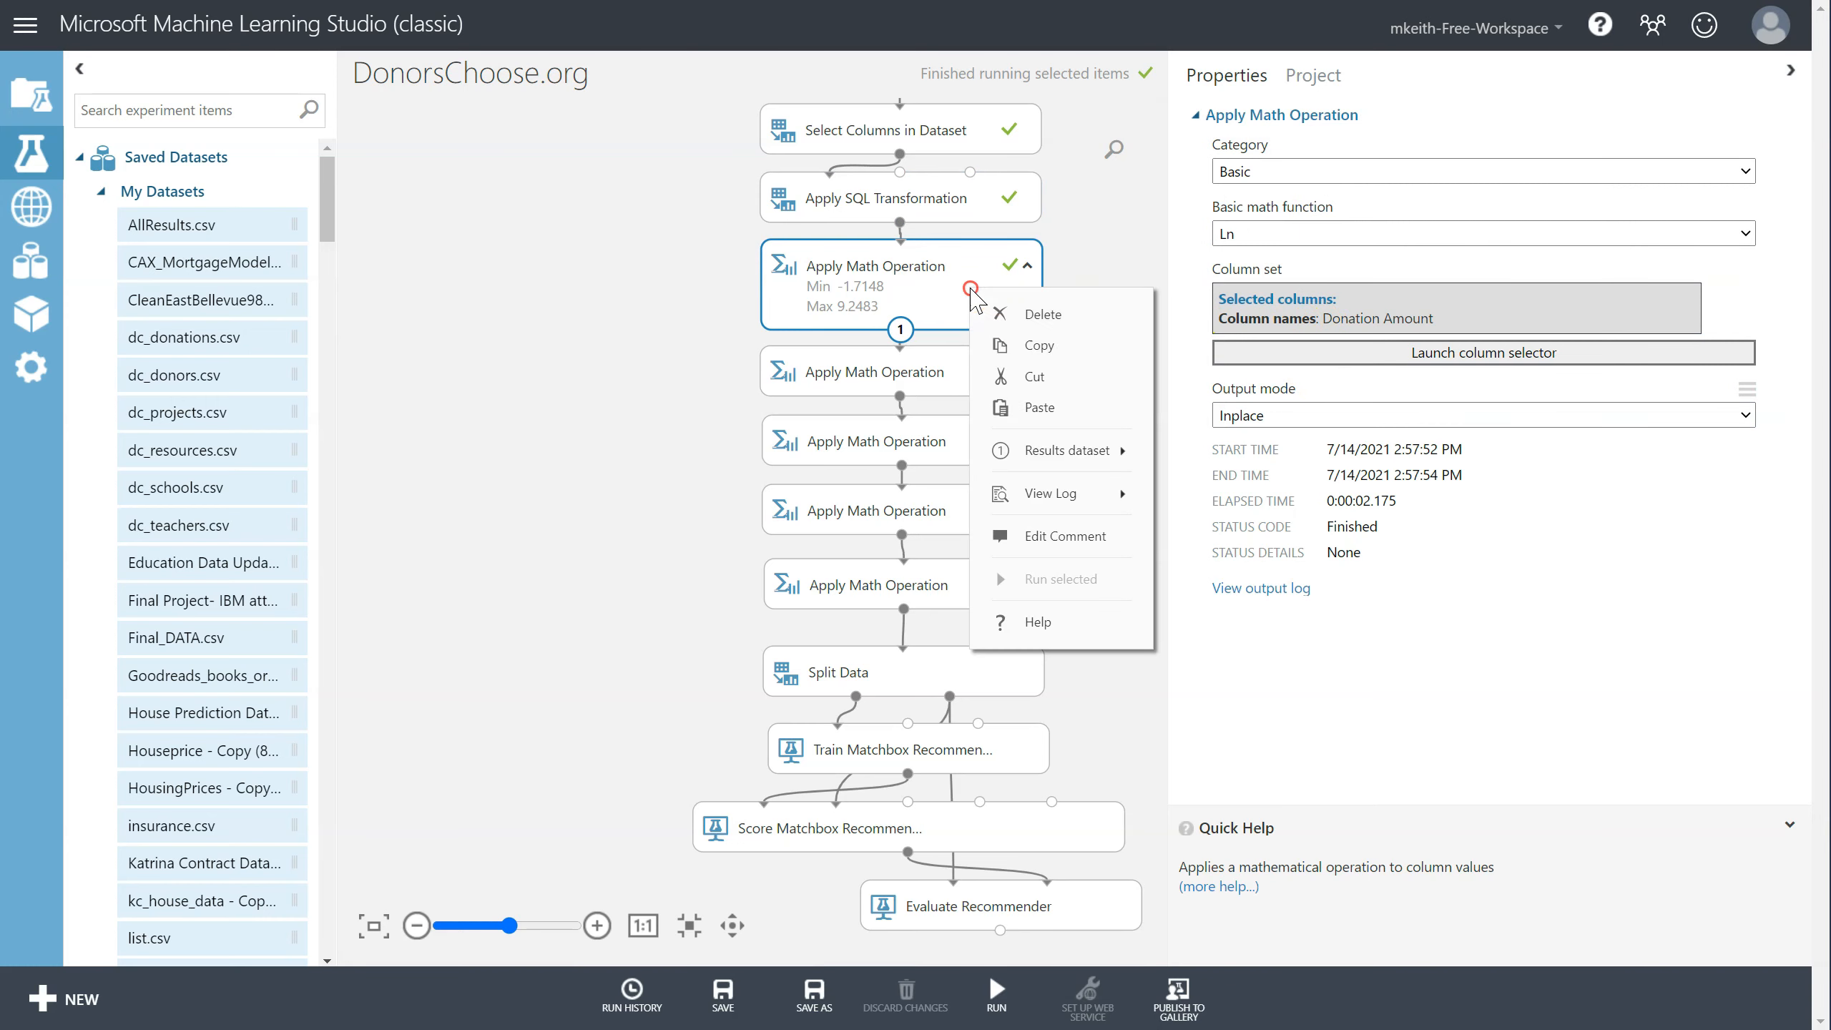
mouse_move(1060, 450)
left_click(1234, 577)
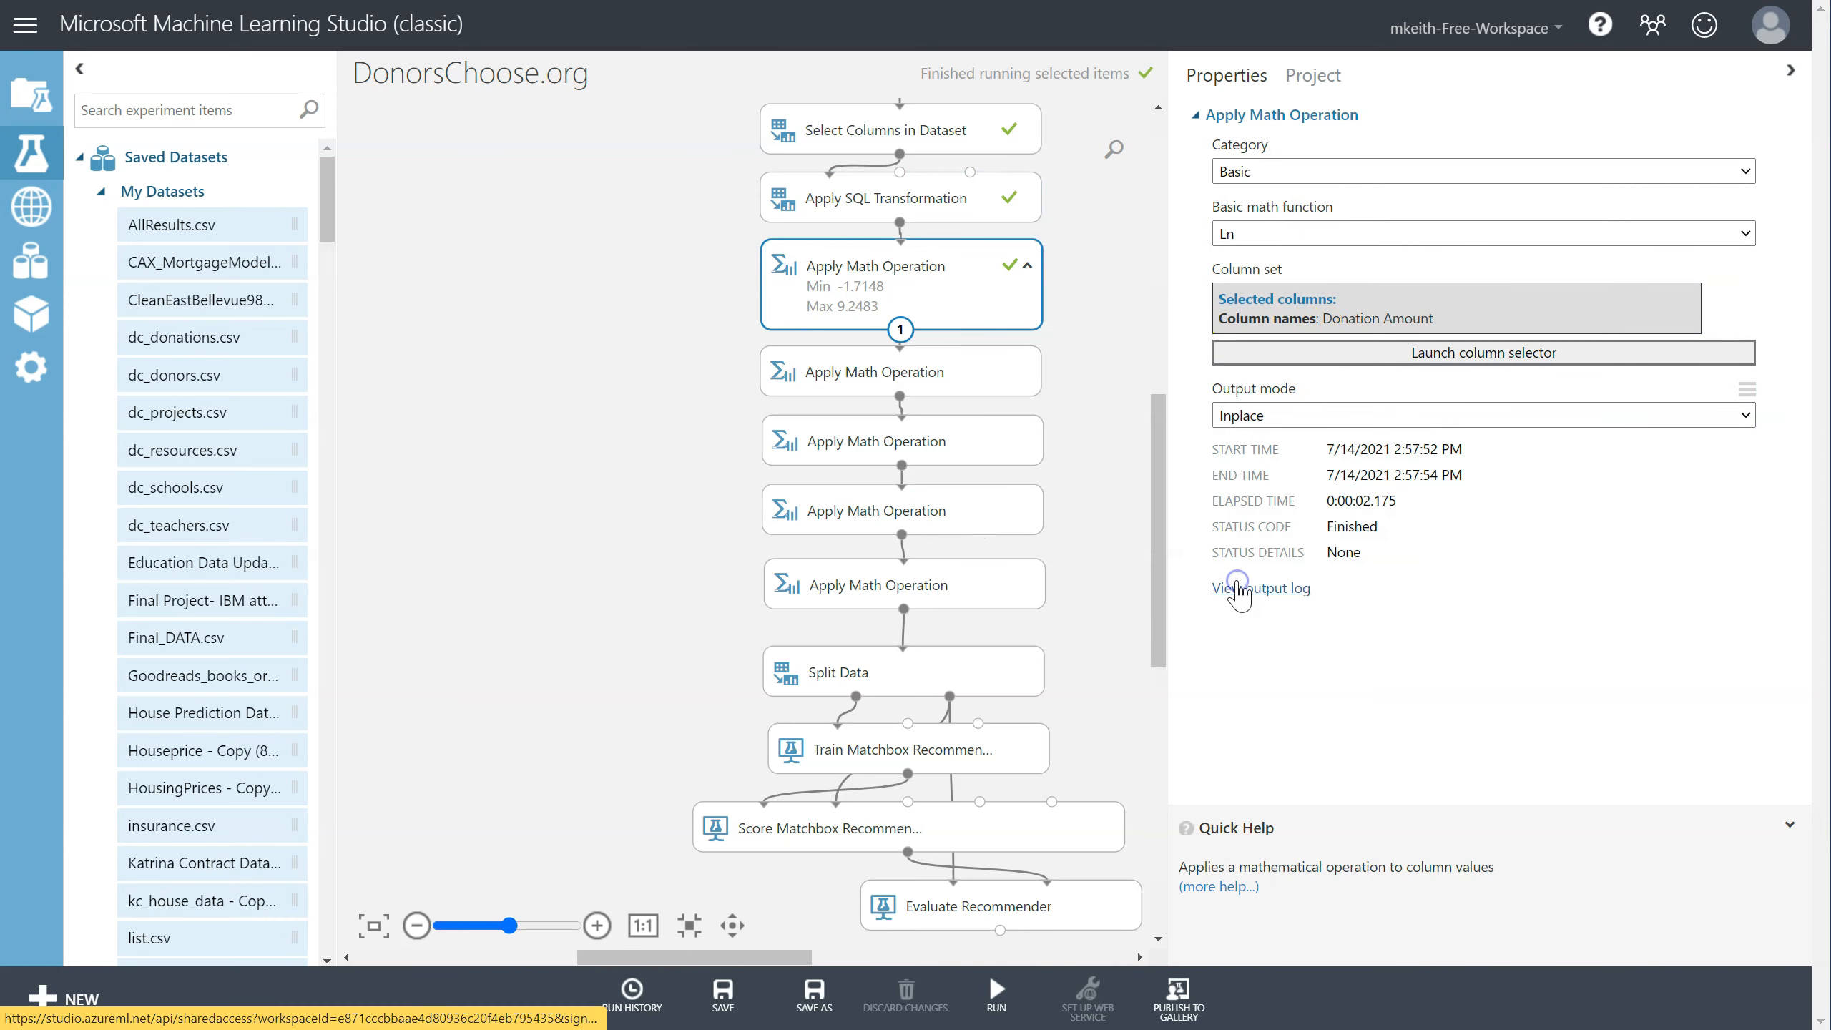
left_click(727, 349)
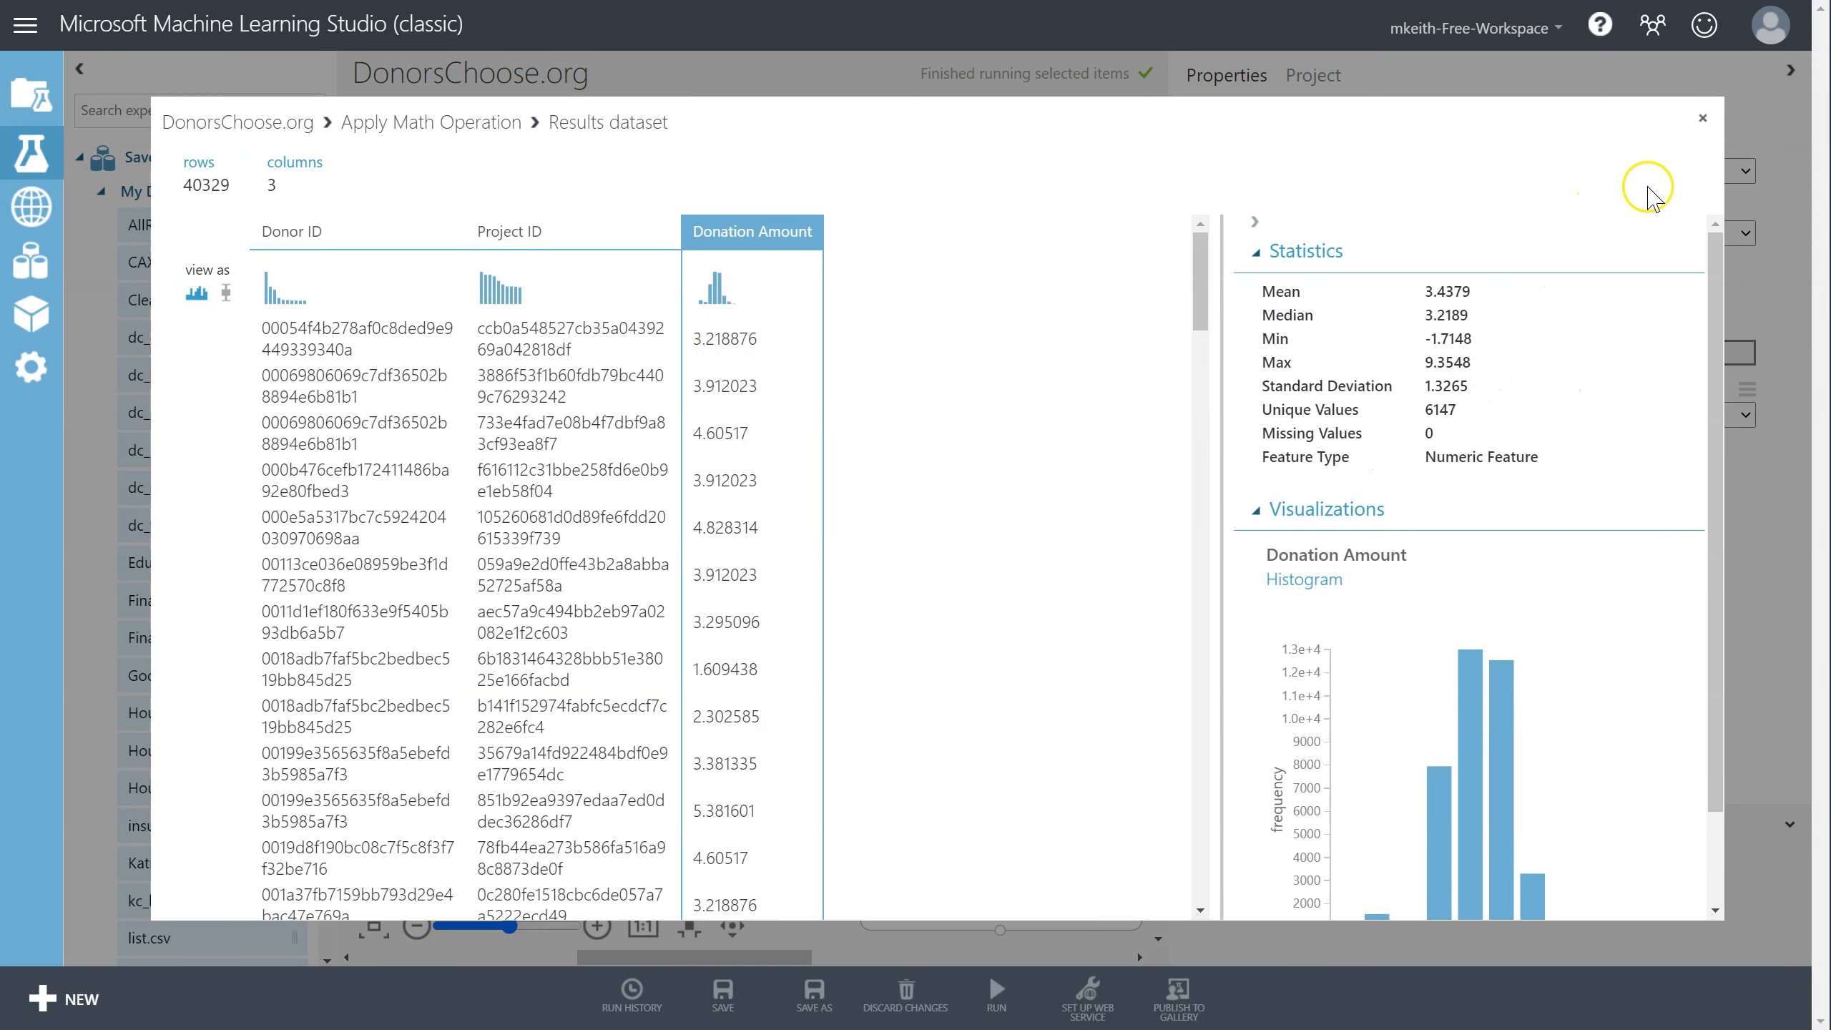
left_click(1703, 119)
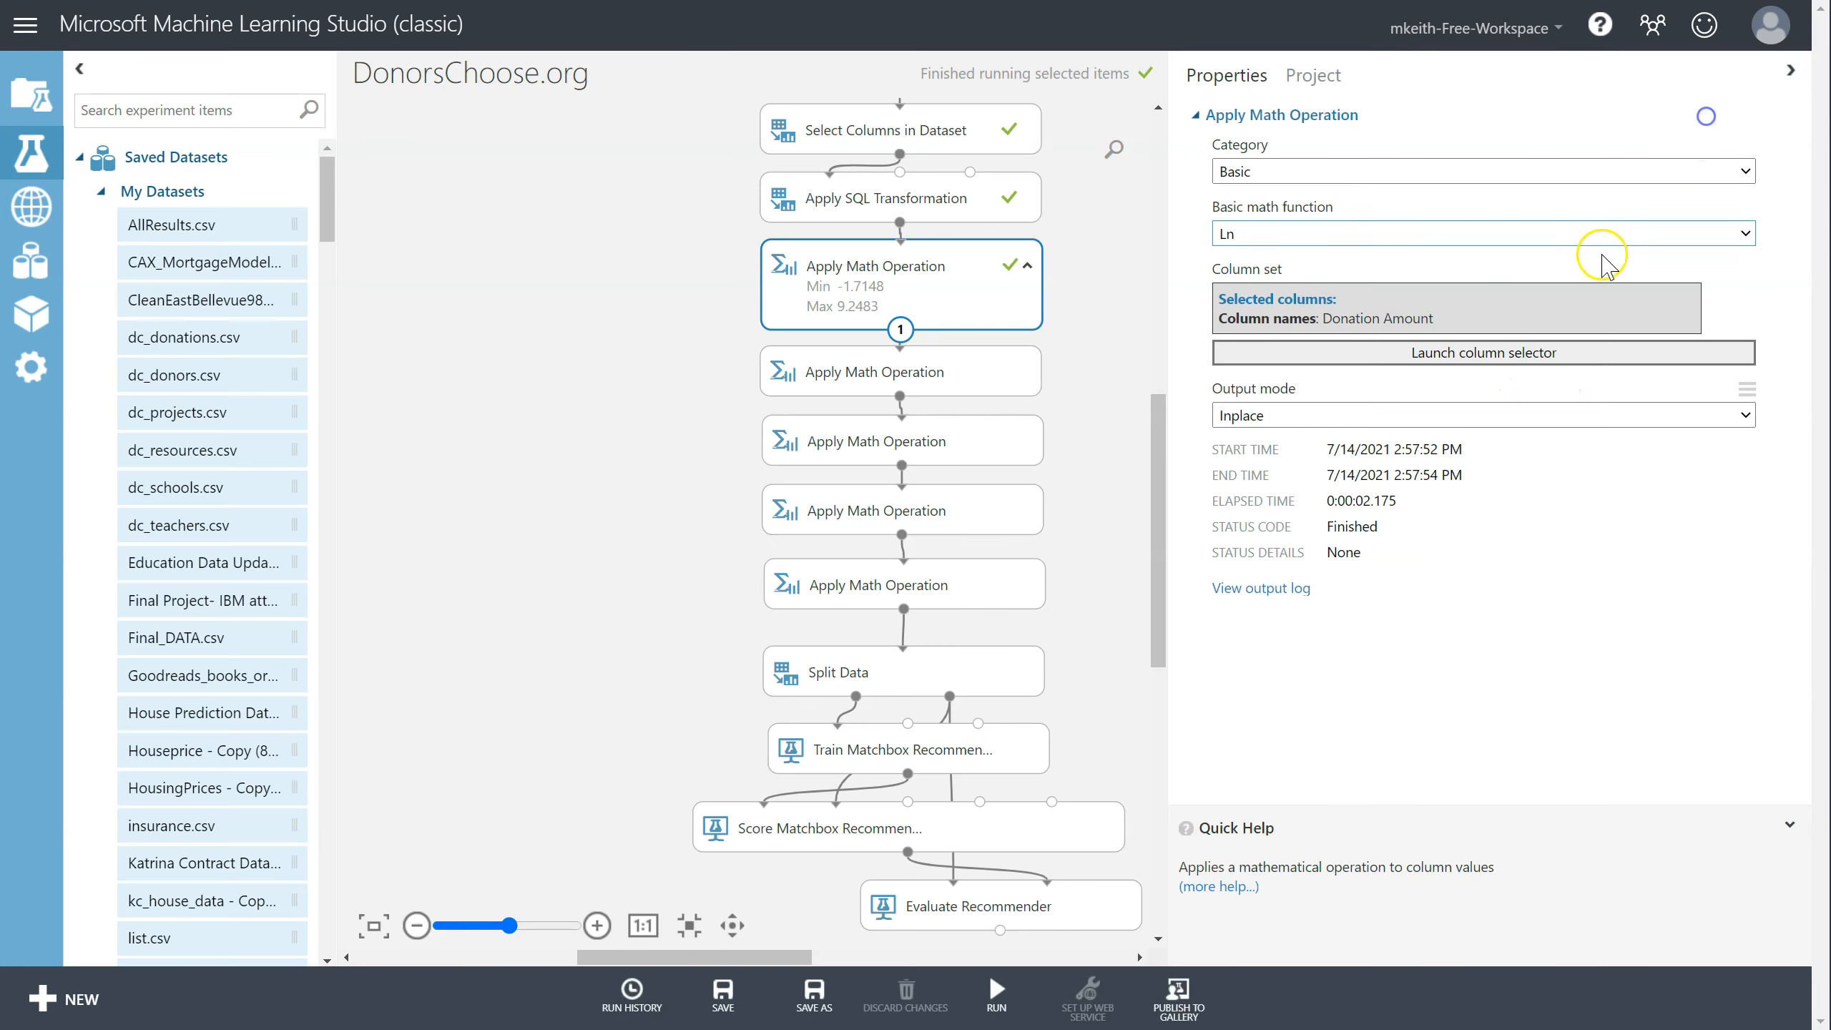
Set the Max value in the Ln math operation's comment to 9.3548.
double_click(855, 315)
left_click_drag(886, 311, 850, 311)
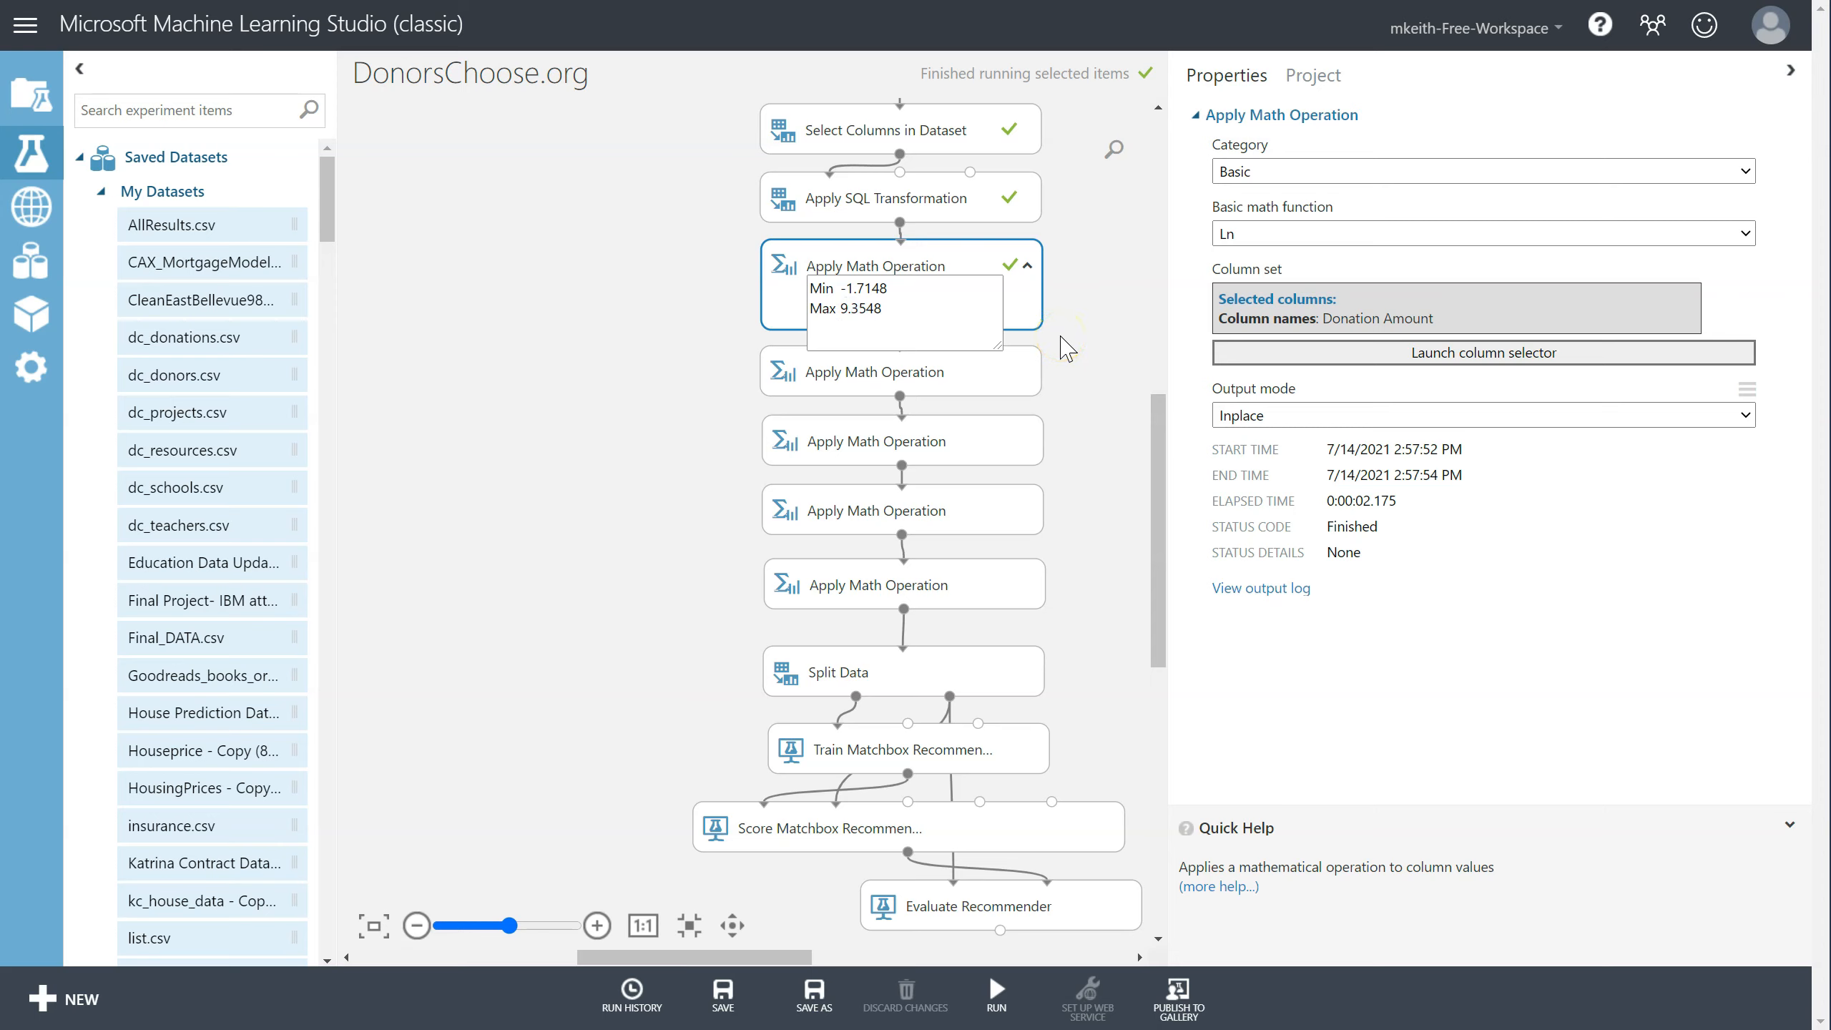
left_click(1082, 302)
Check the Subtract operation's constant argument against the minimum and maximum noted in the Ln module's comment.
left_click(901, 346)
left_click(903, 353)
left_click(1280, 357)
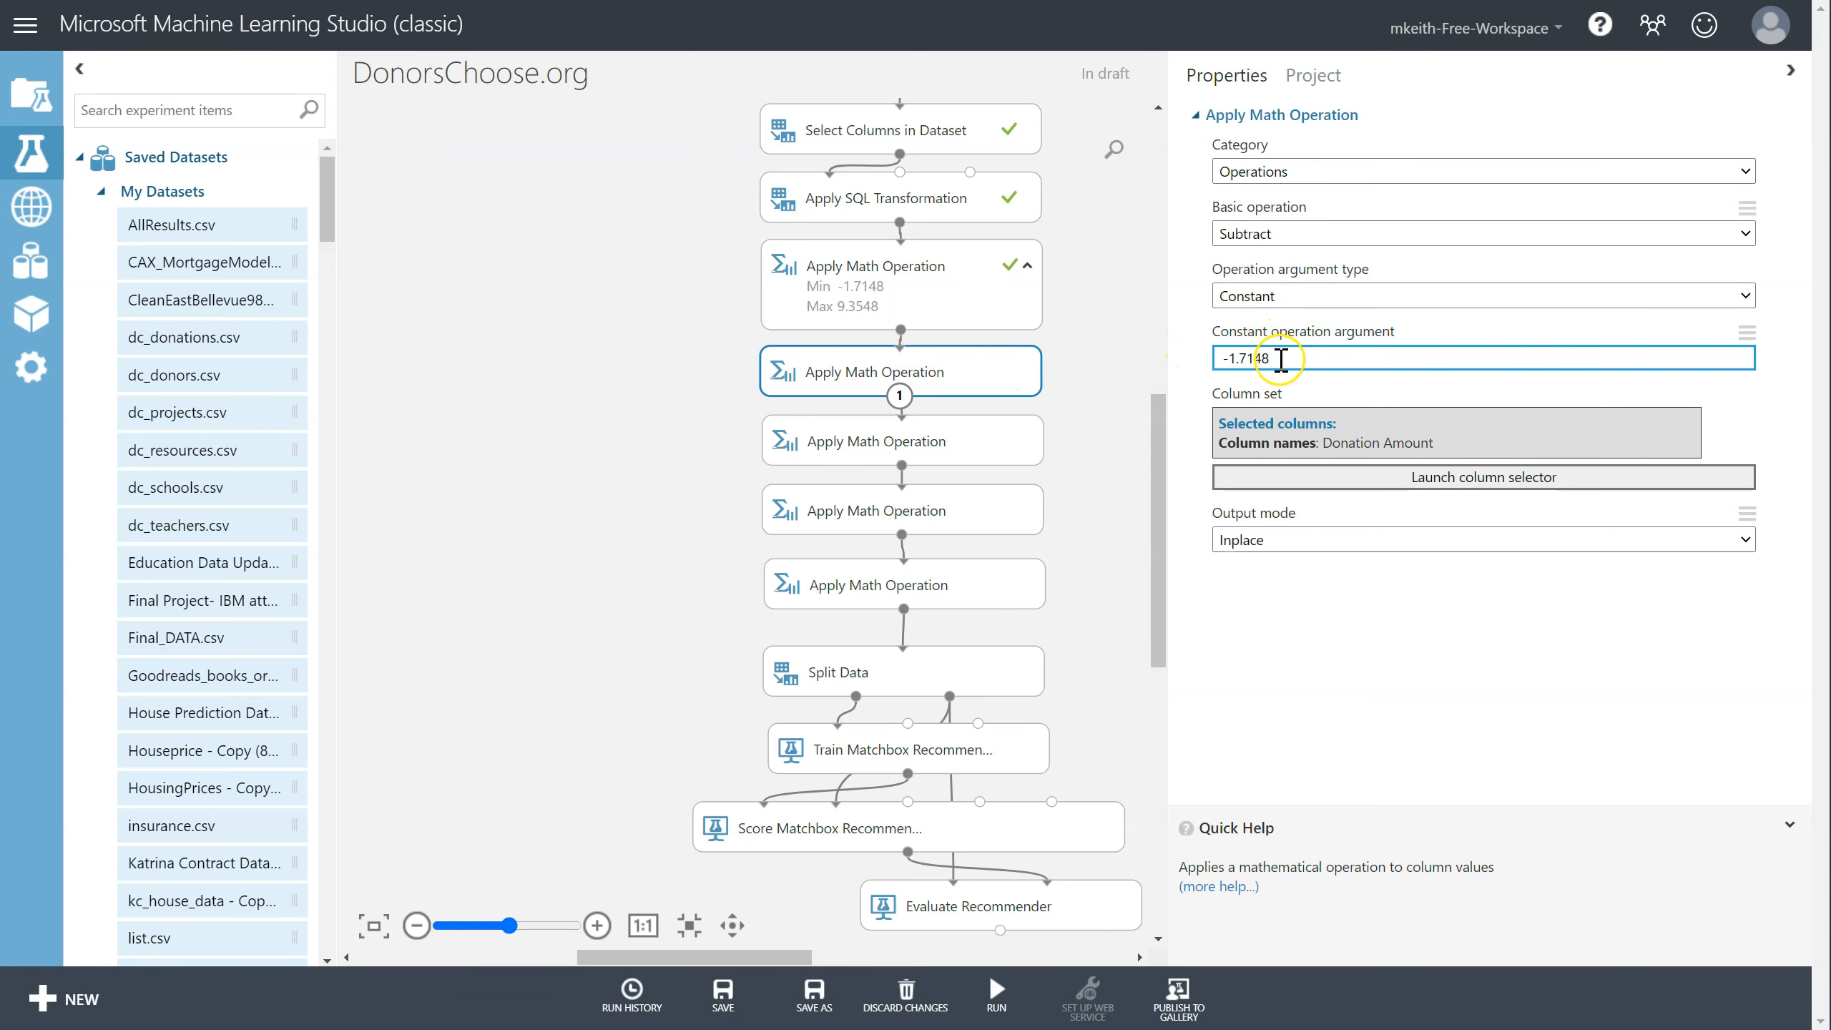
left_click_drag(1280, 358, 1196, 353)
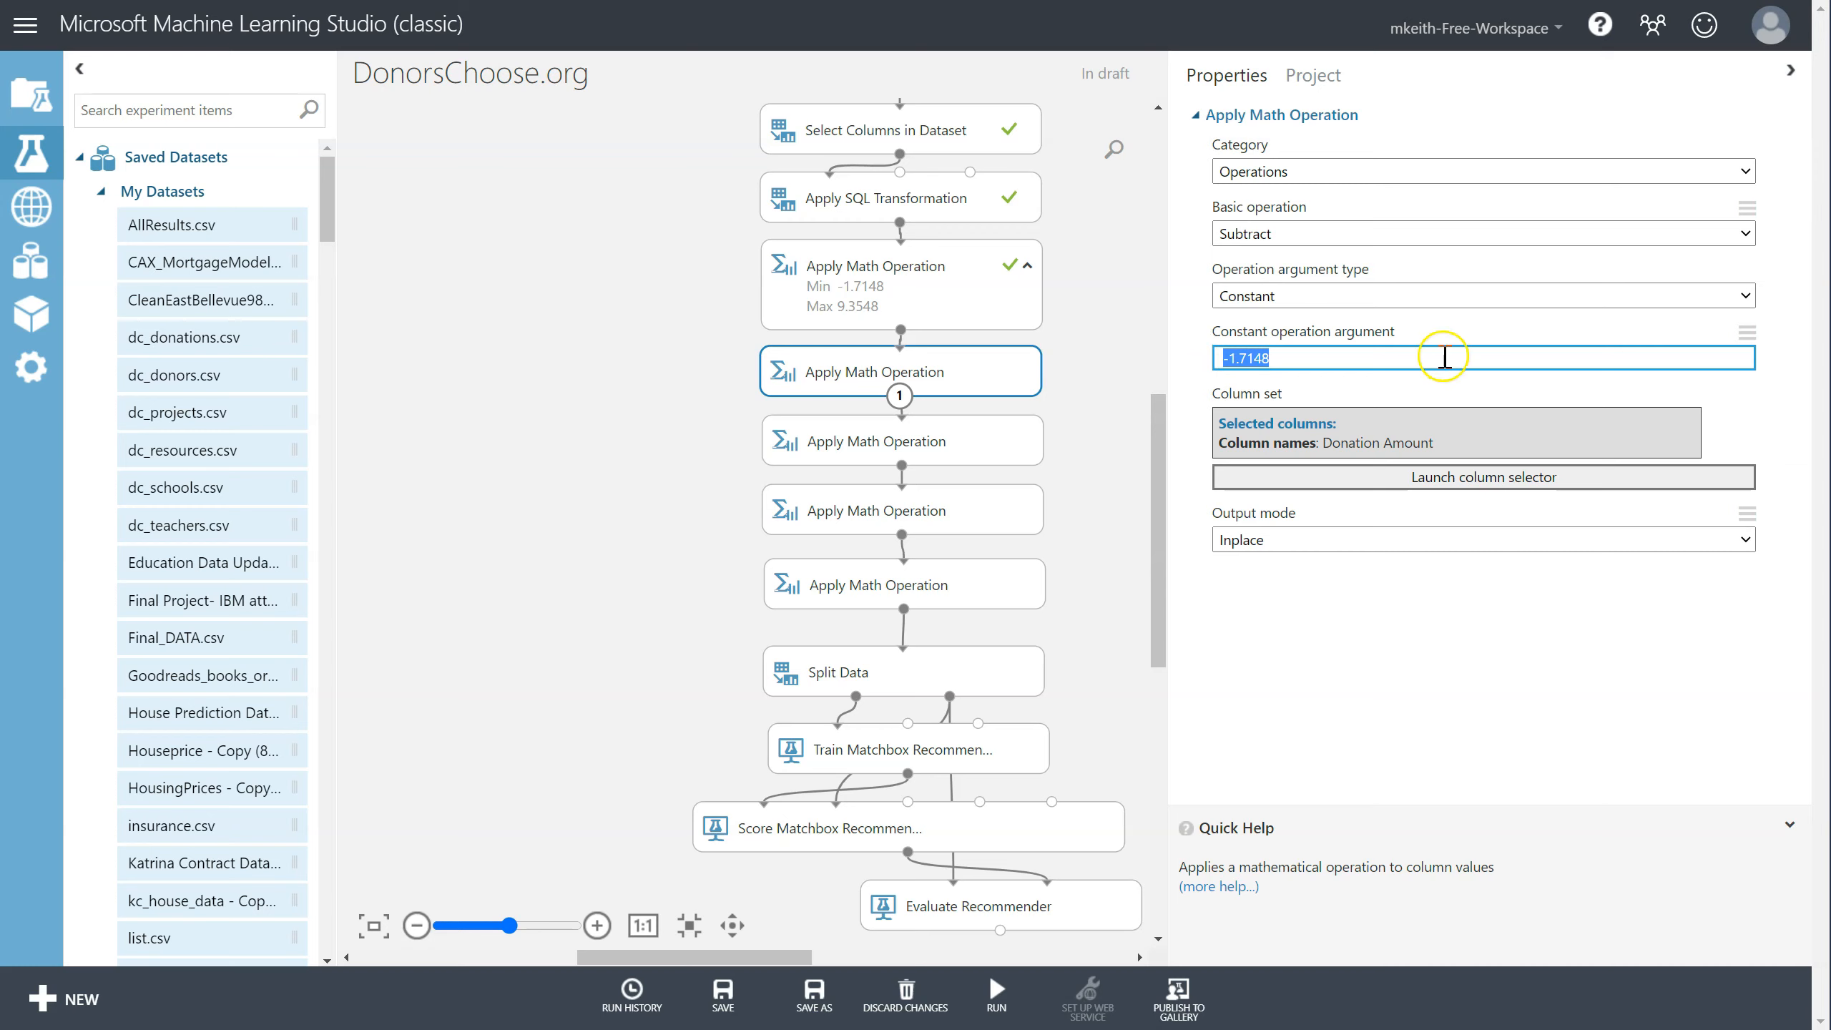
left_click(1321, 356)
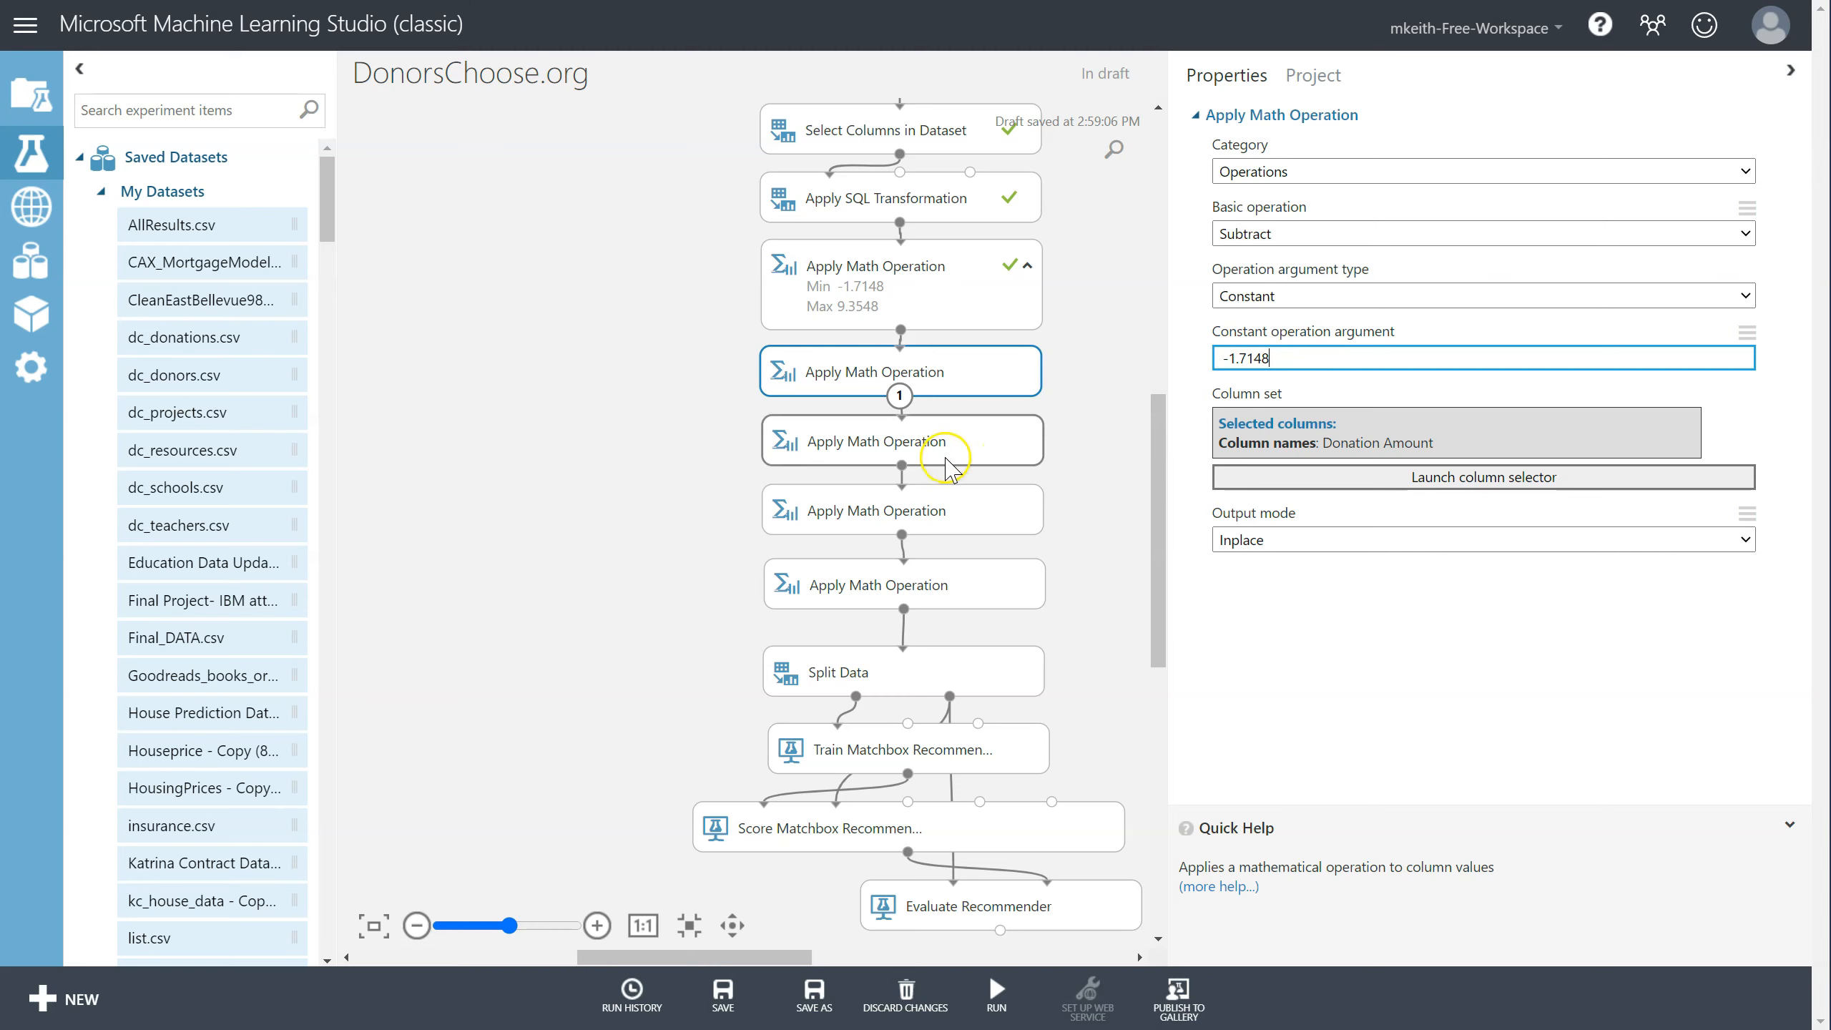
left_click(881, 297)
left_click_drag(884, 309, 868, 308)
left_click(884, 313)
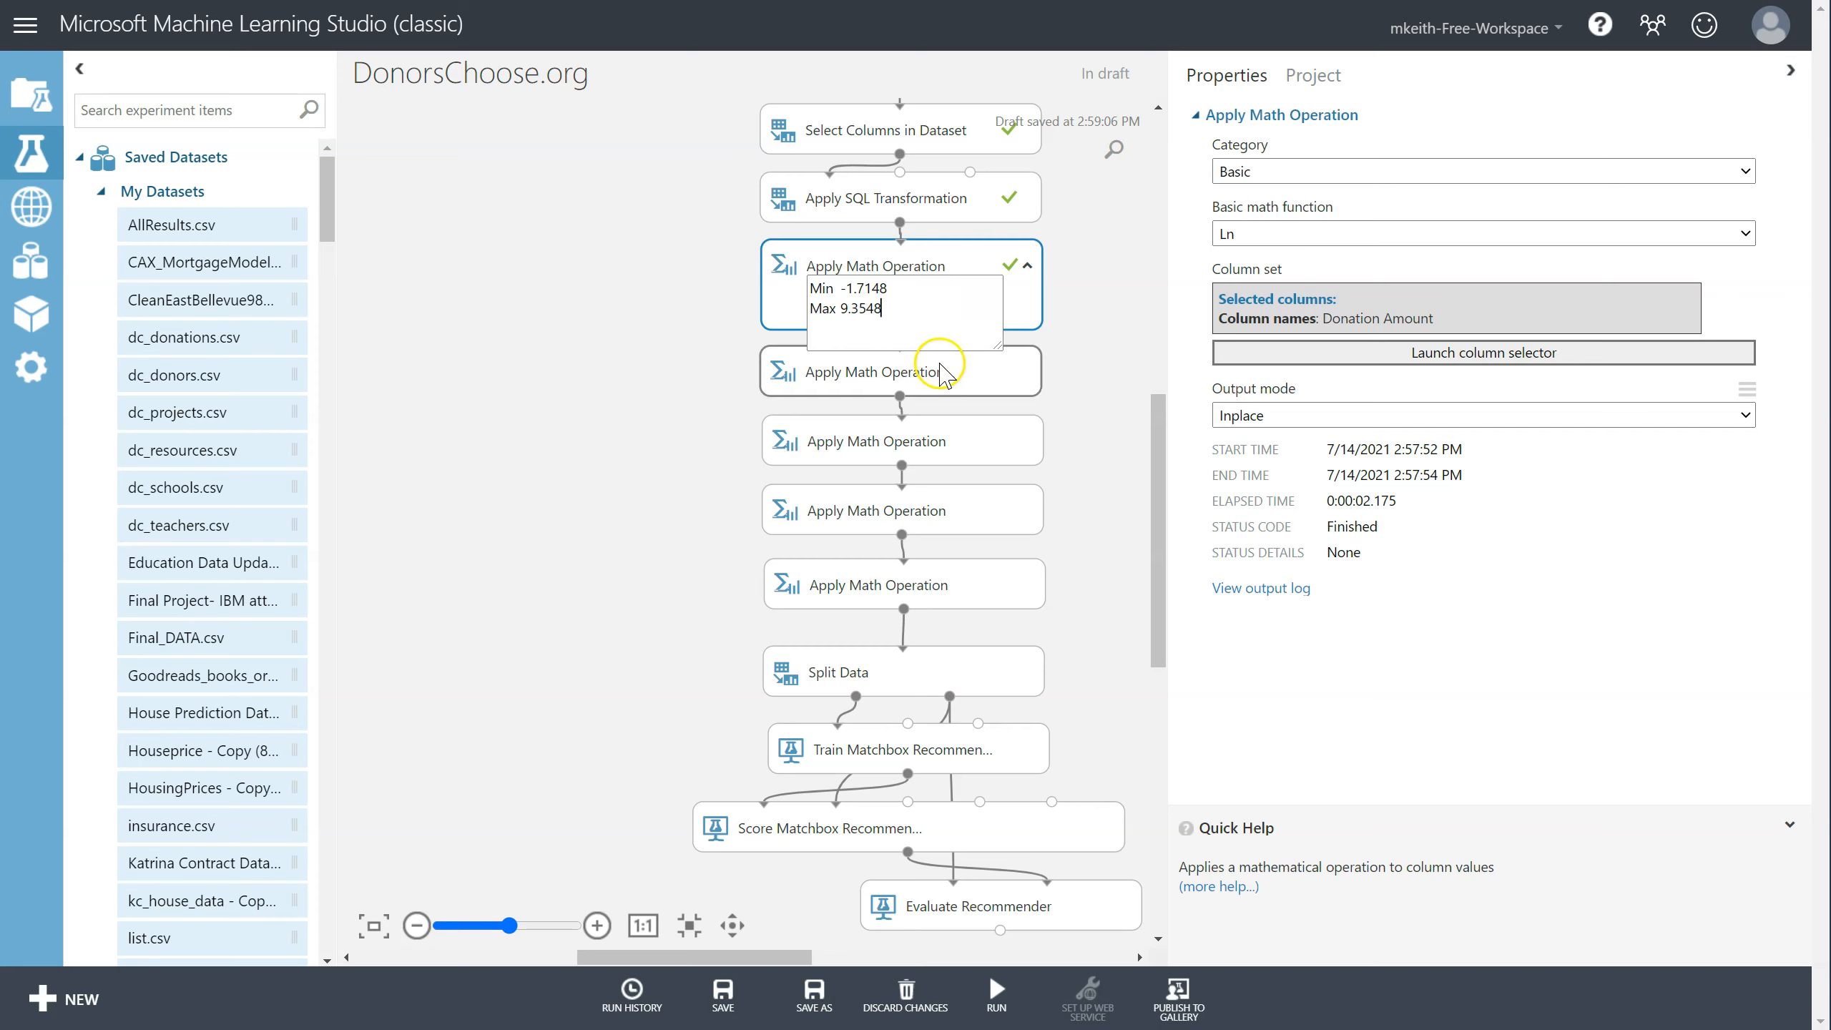
left_click(940, 371)
left_click(1363, 366)
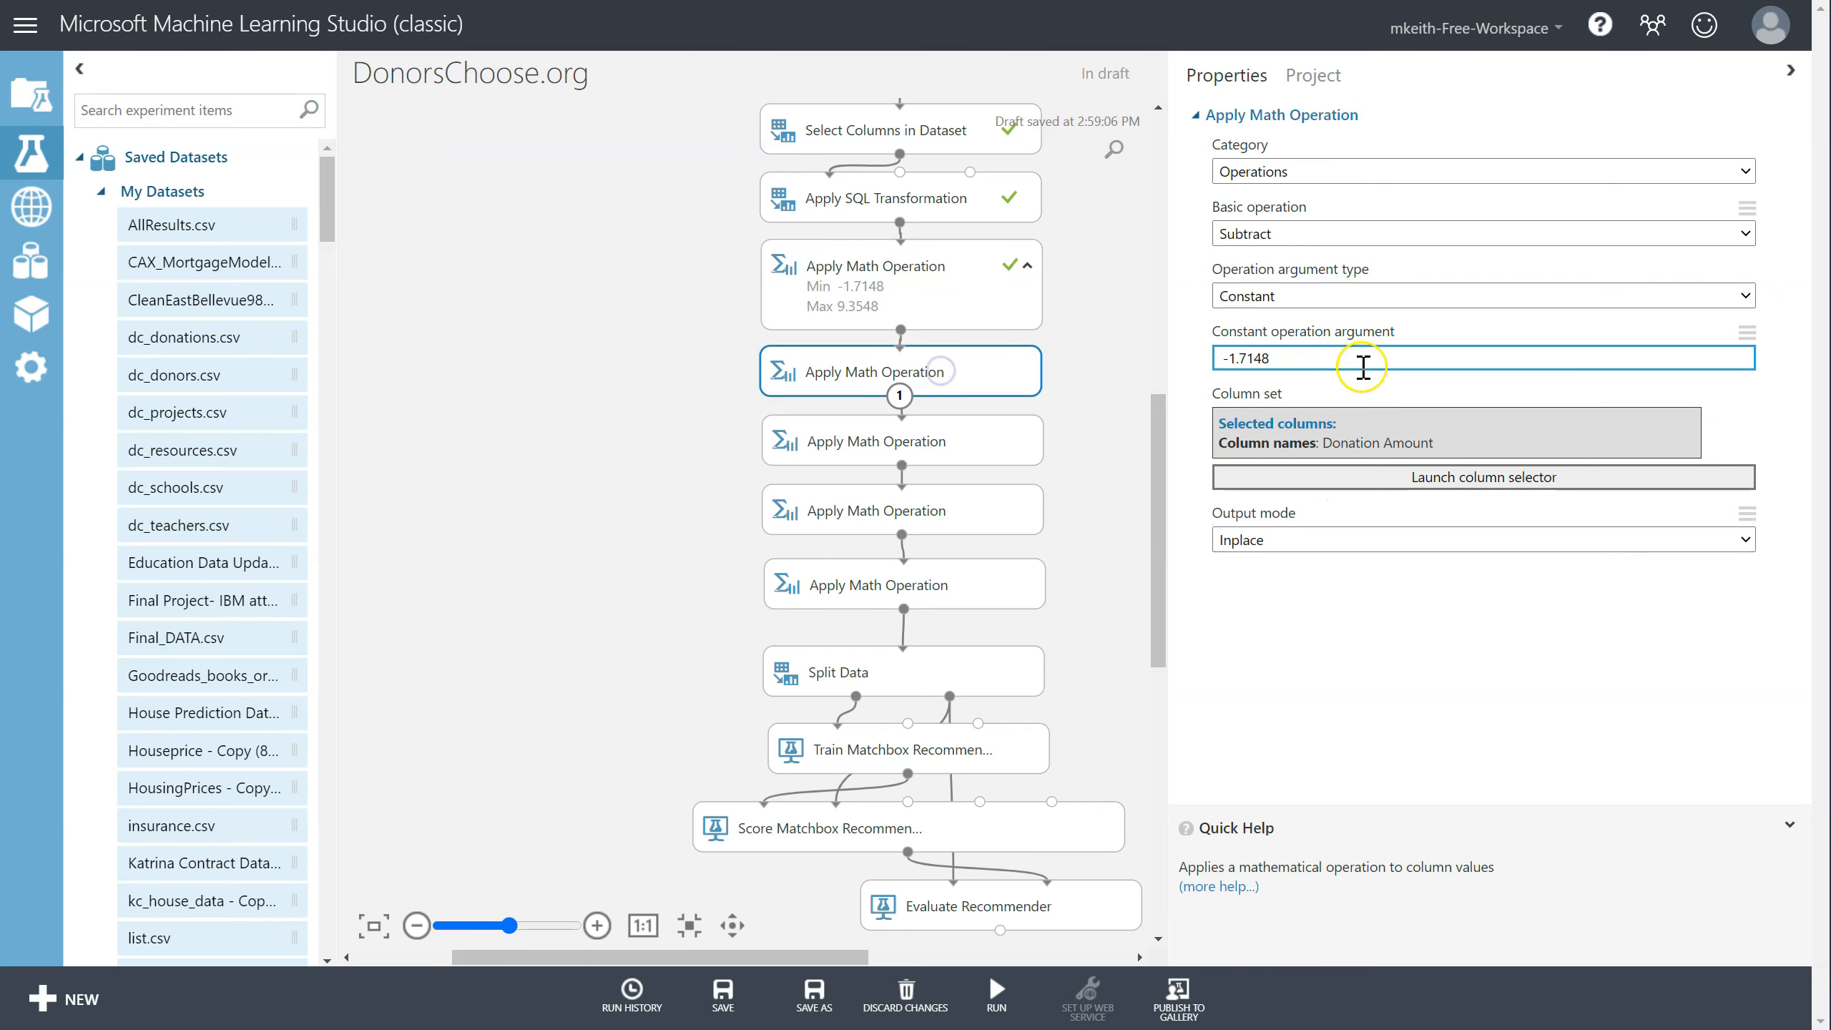
Set the Divide operation's constant argument to 11.06, the range between the noted minimum and maximum.
left_click(938, 436)
left_click_drag(1258, 360, 1146, 360)
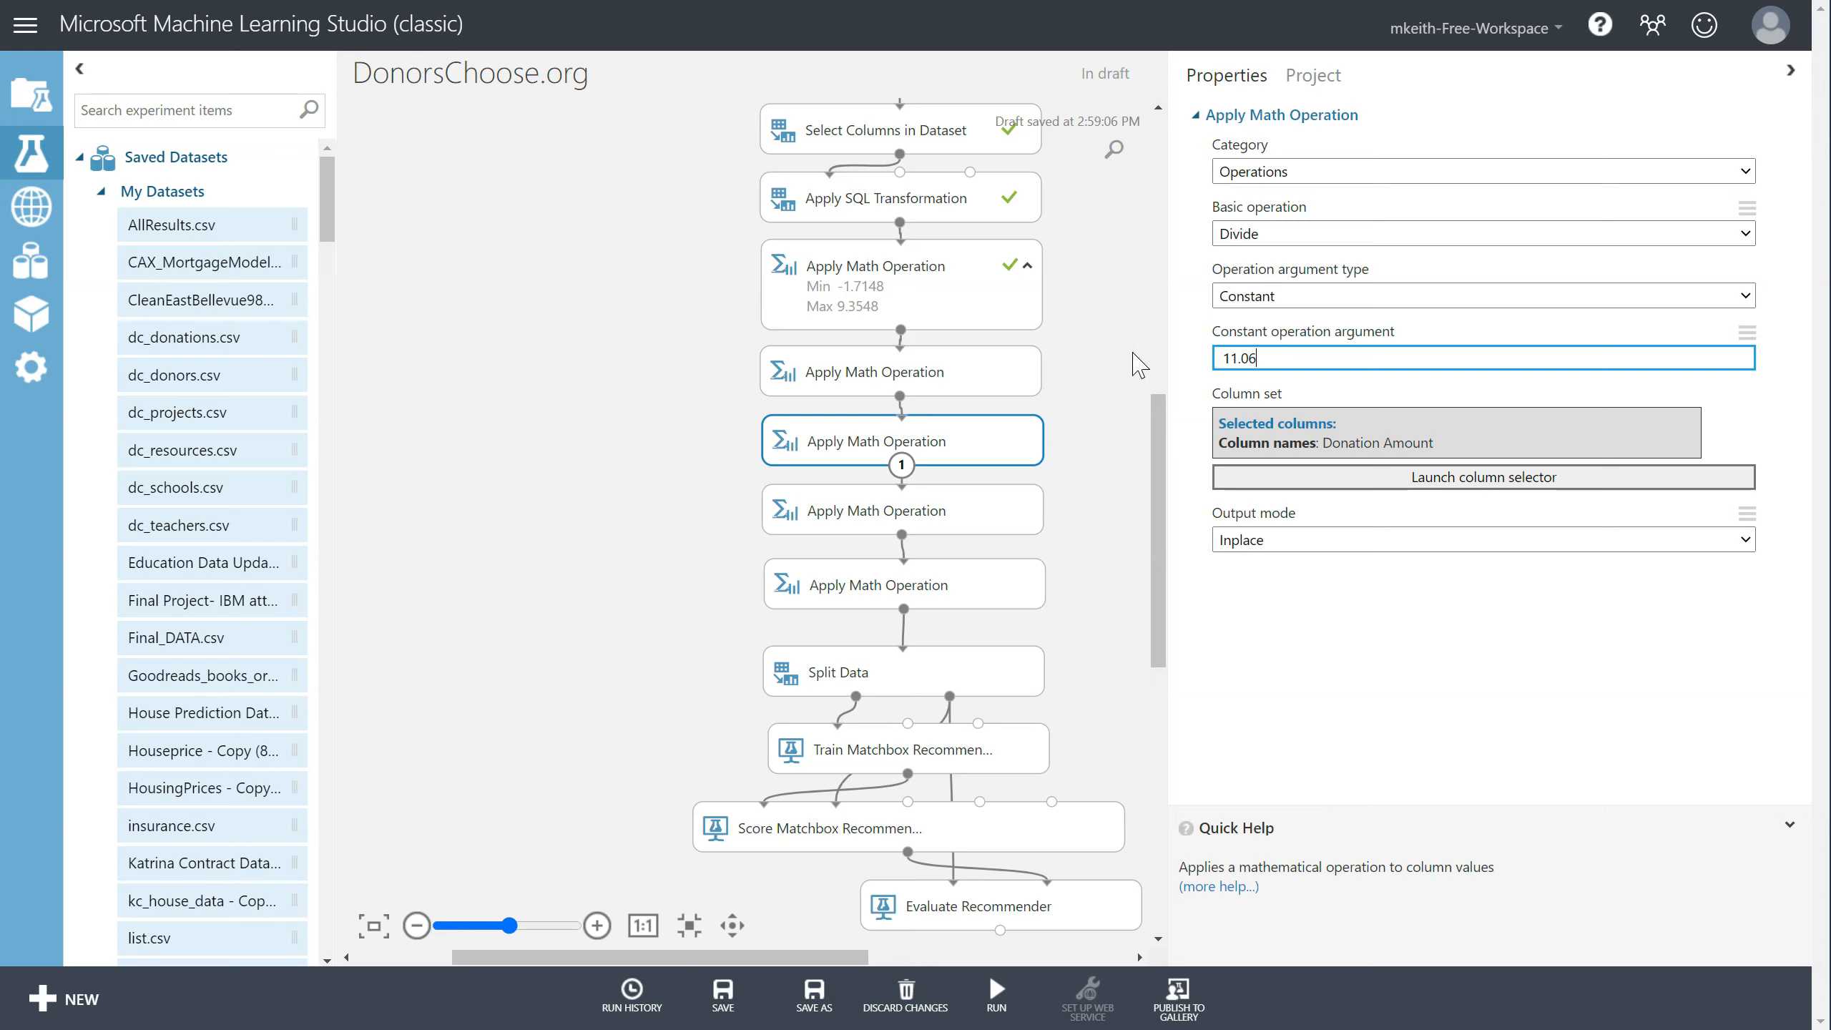
left_click(1425, 447)
Review the constant of the Multiply operation and the precision settings of the Rounding operation.
left_click(978, 511)
left_click(1261, 354)
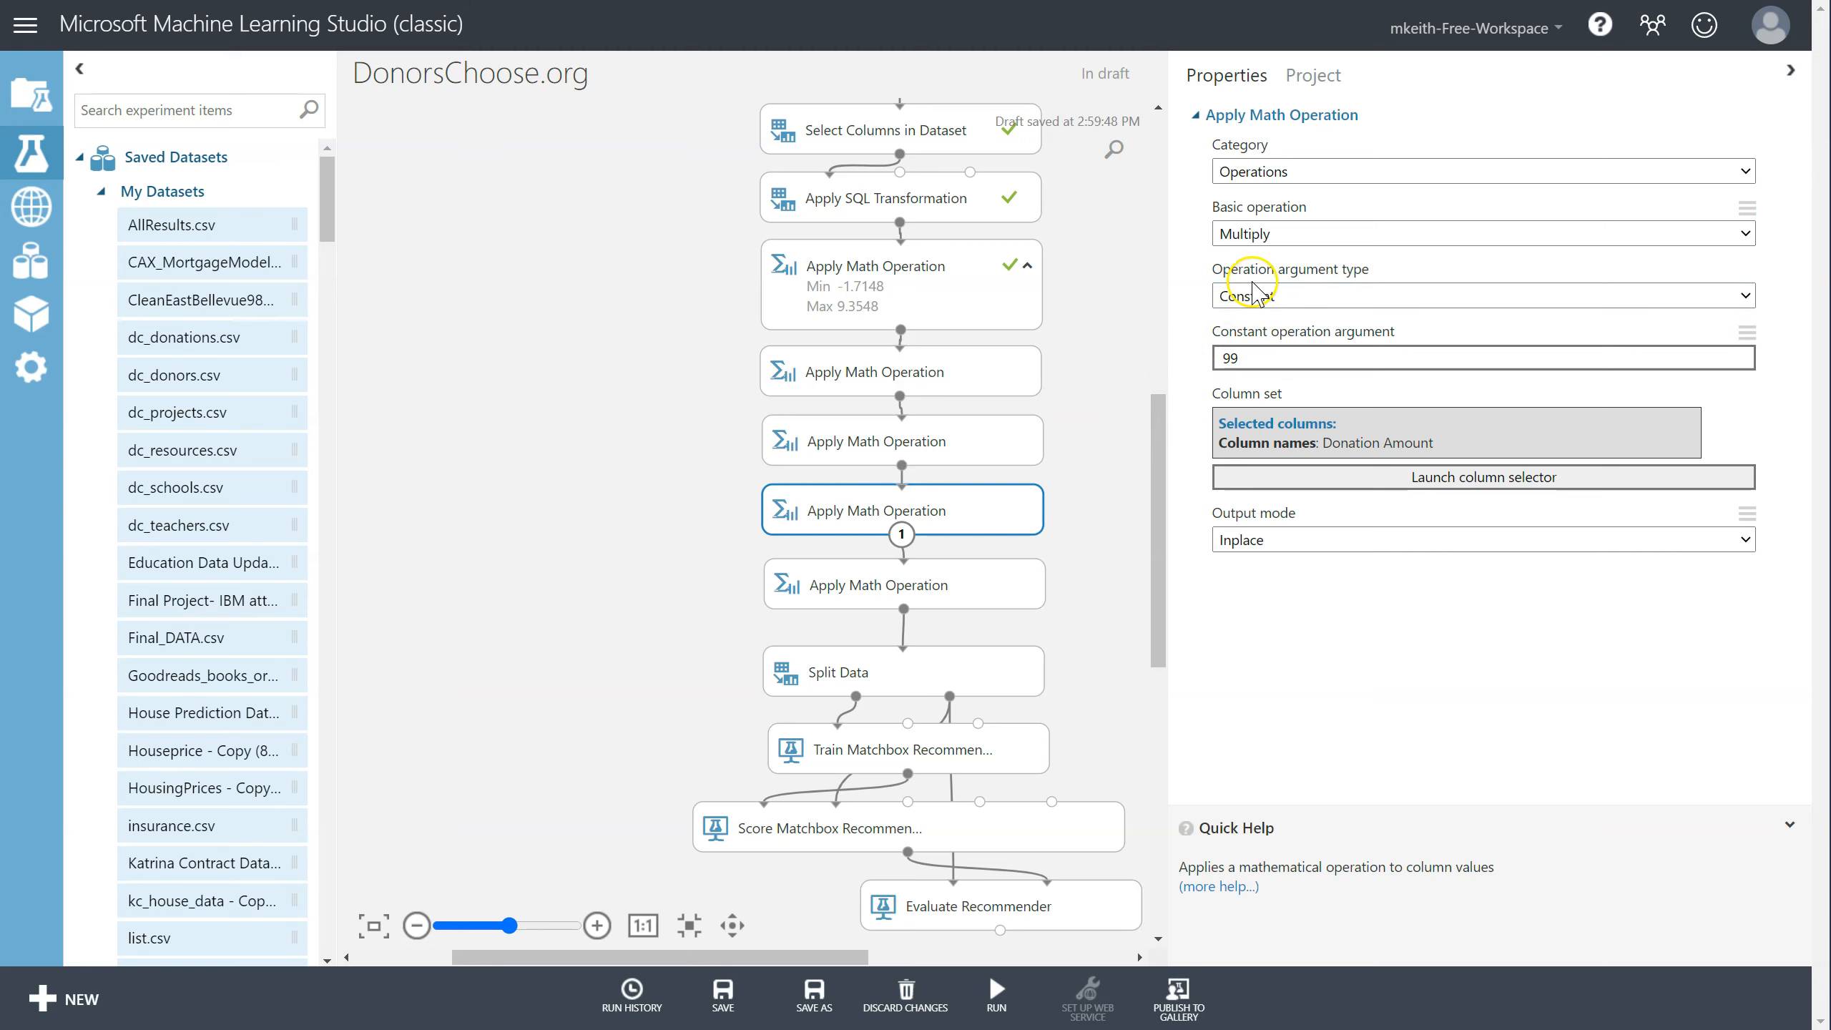
left_click(972, 579)
left_click(977, 673)
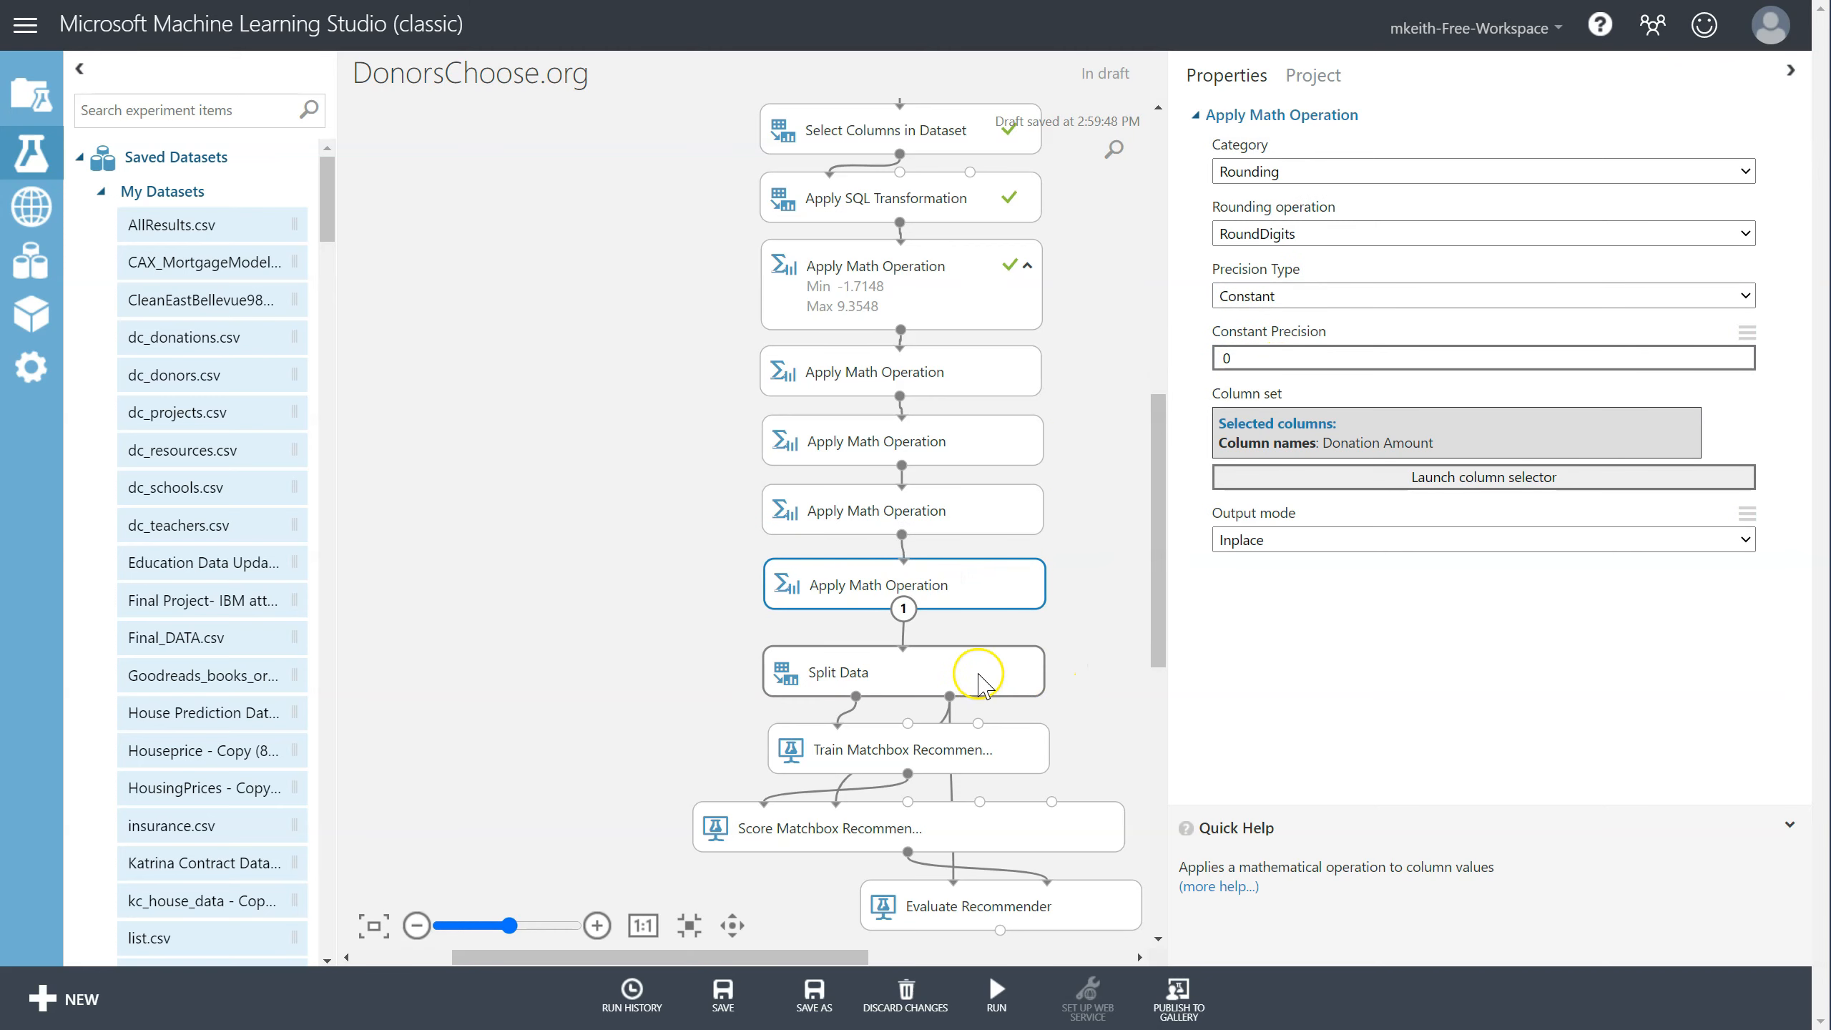
Run the experiment through the Evaluate Recommender module.
left_click(1005, 906)
left_click(996, 992)
left_click(997, 953)
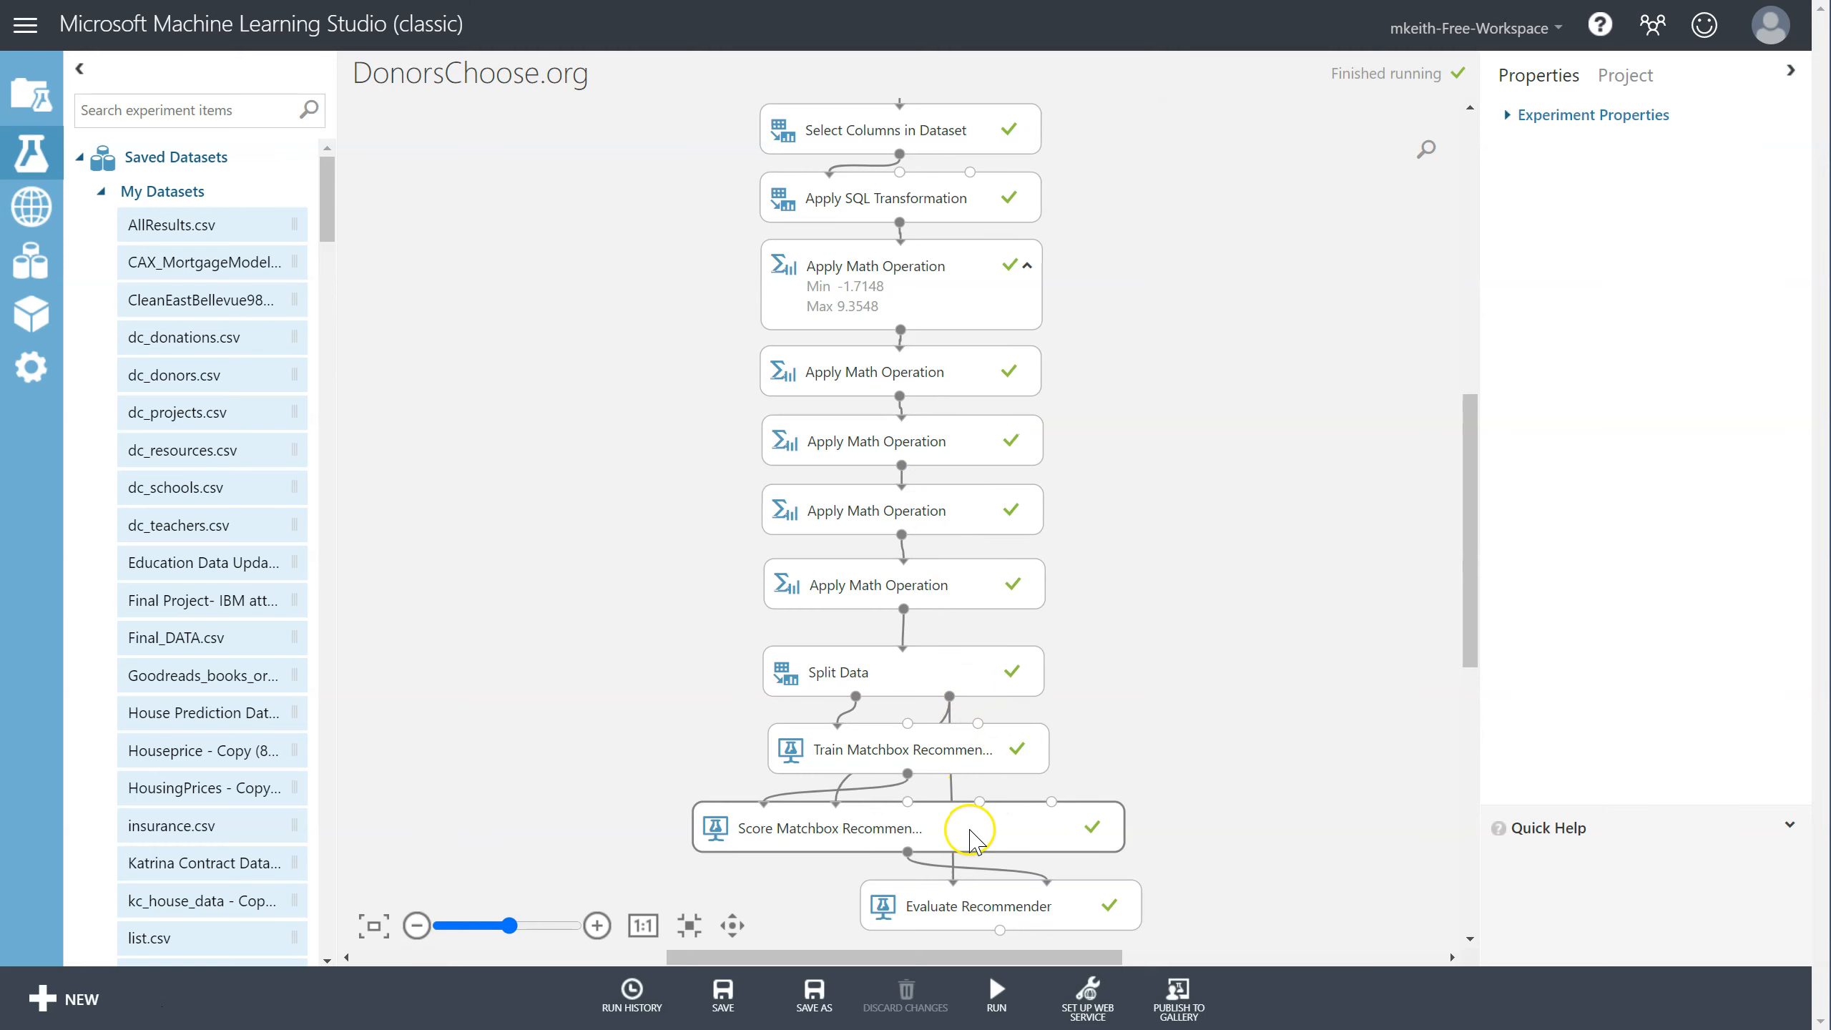
Visualize the Evaluate Recommender's Metric output and compare its MAE and RMSE with Table 15.2 in the online textbook.
left_click(970, 841)
left_click(970, 908)
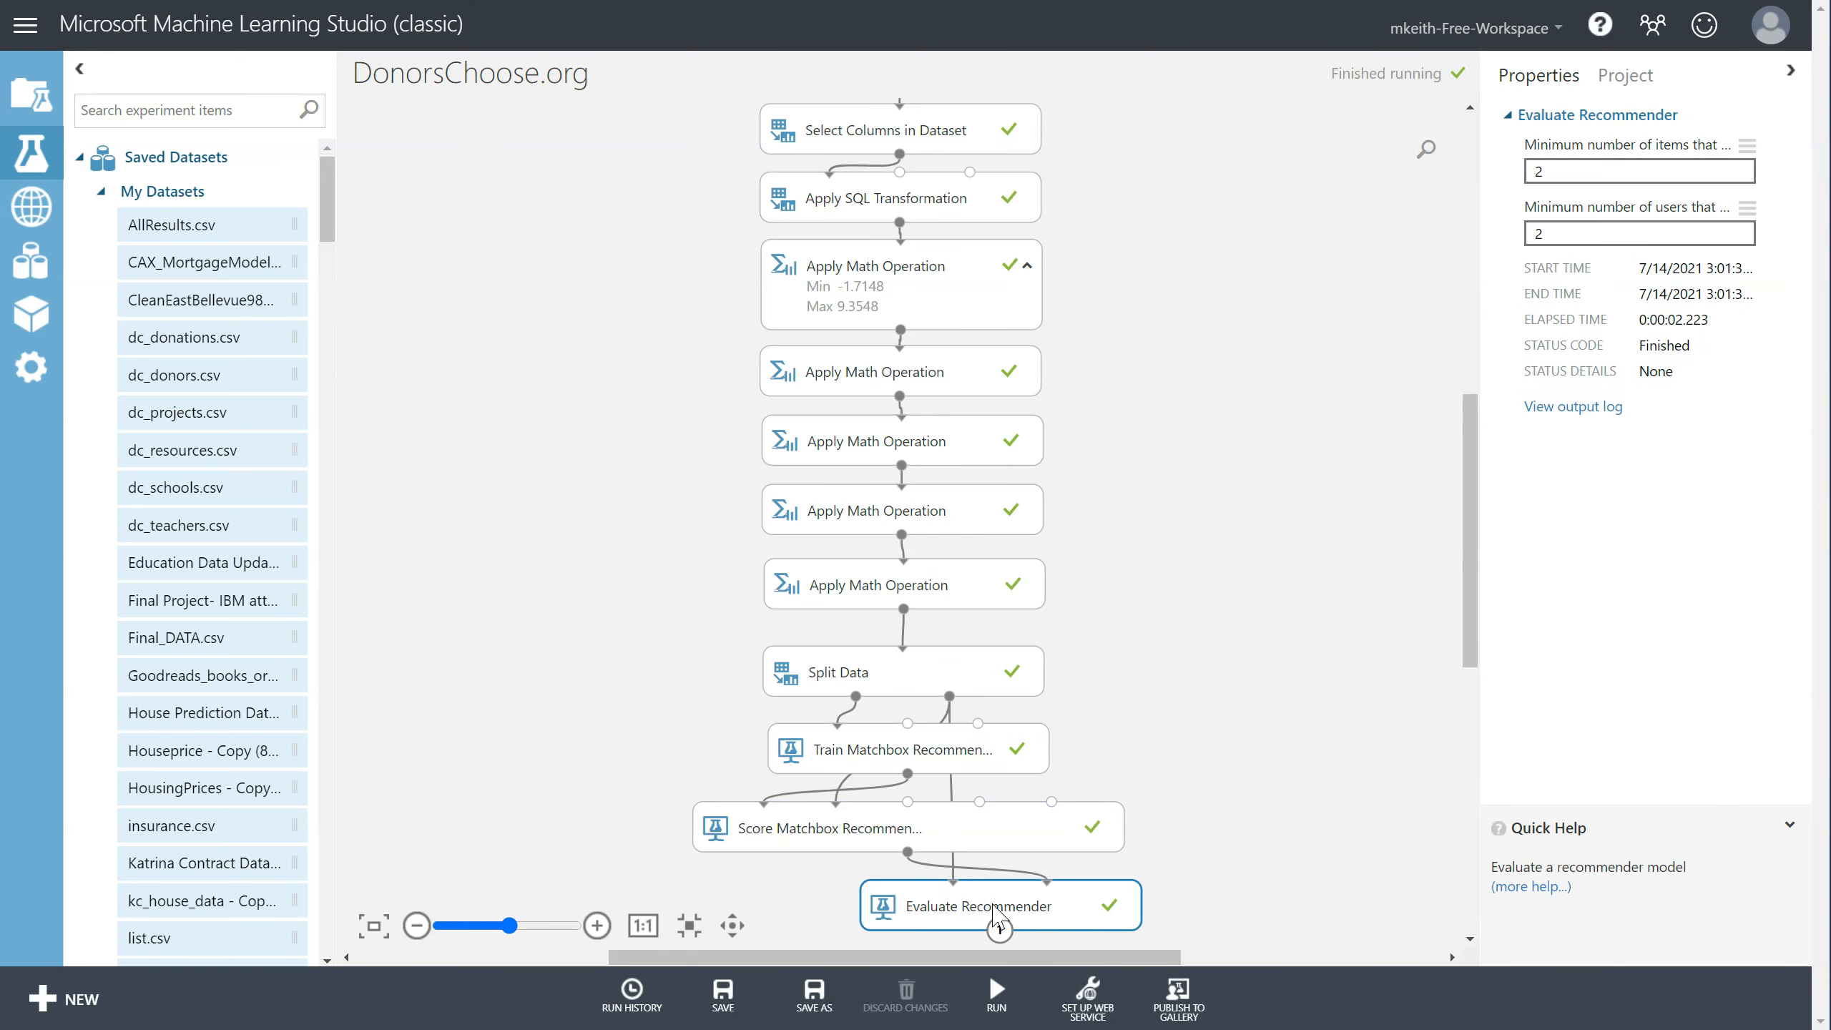
right_click(994, 910)
mouse_move(1058, 831)
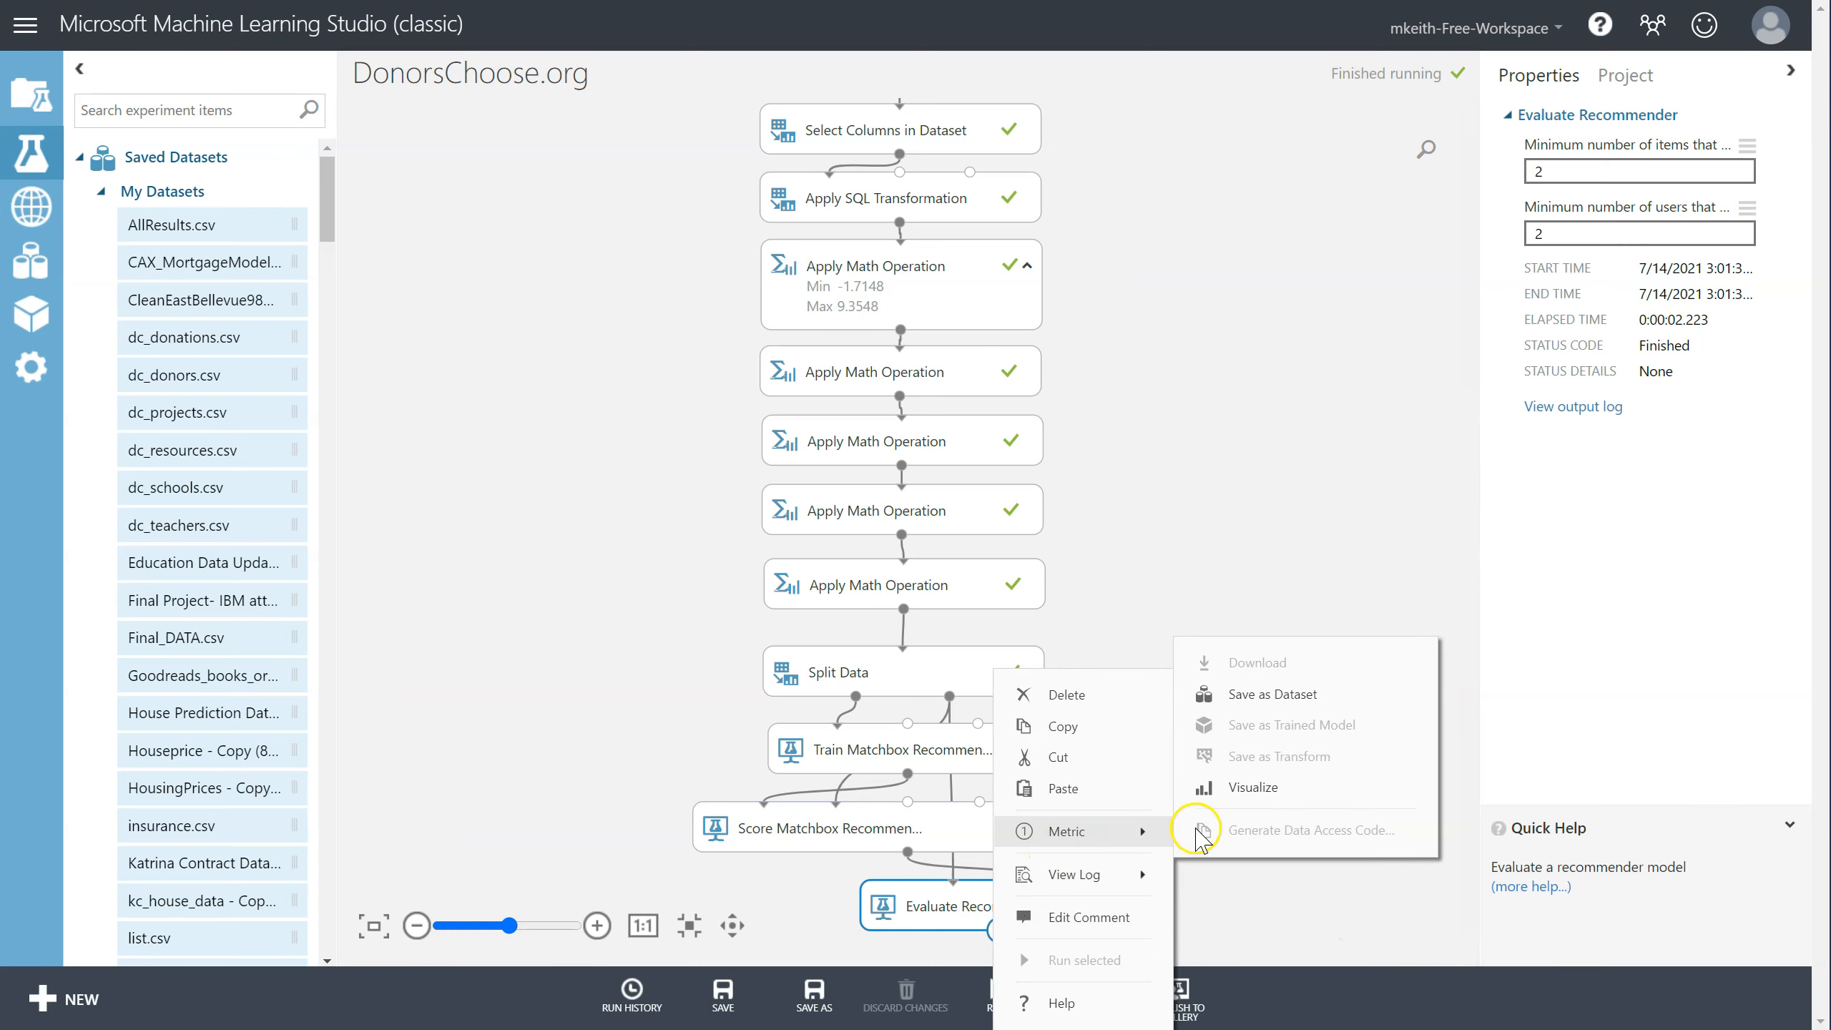
left_click(1225, 786)
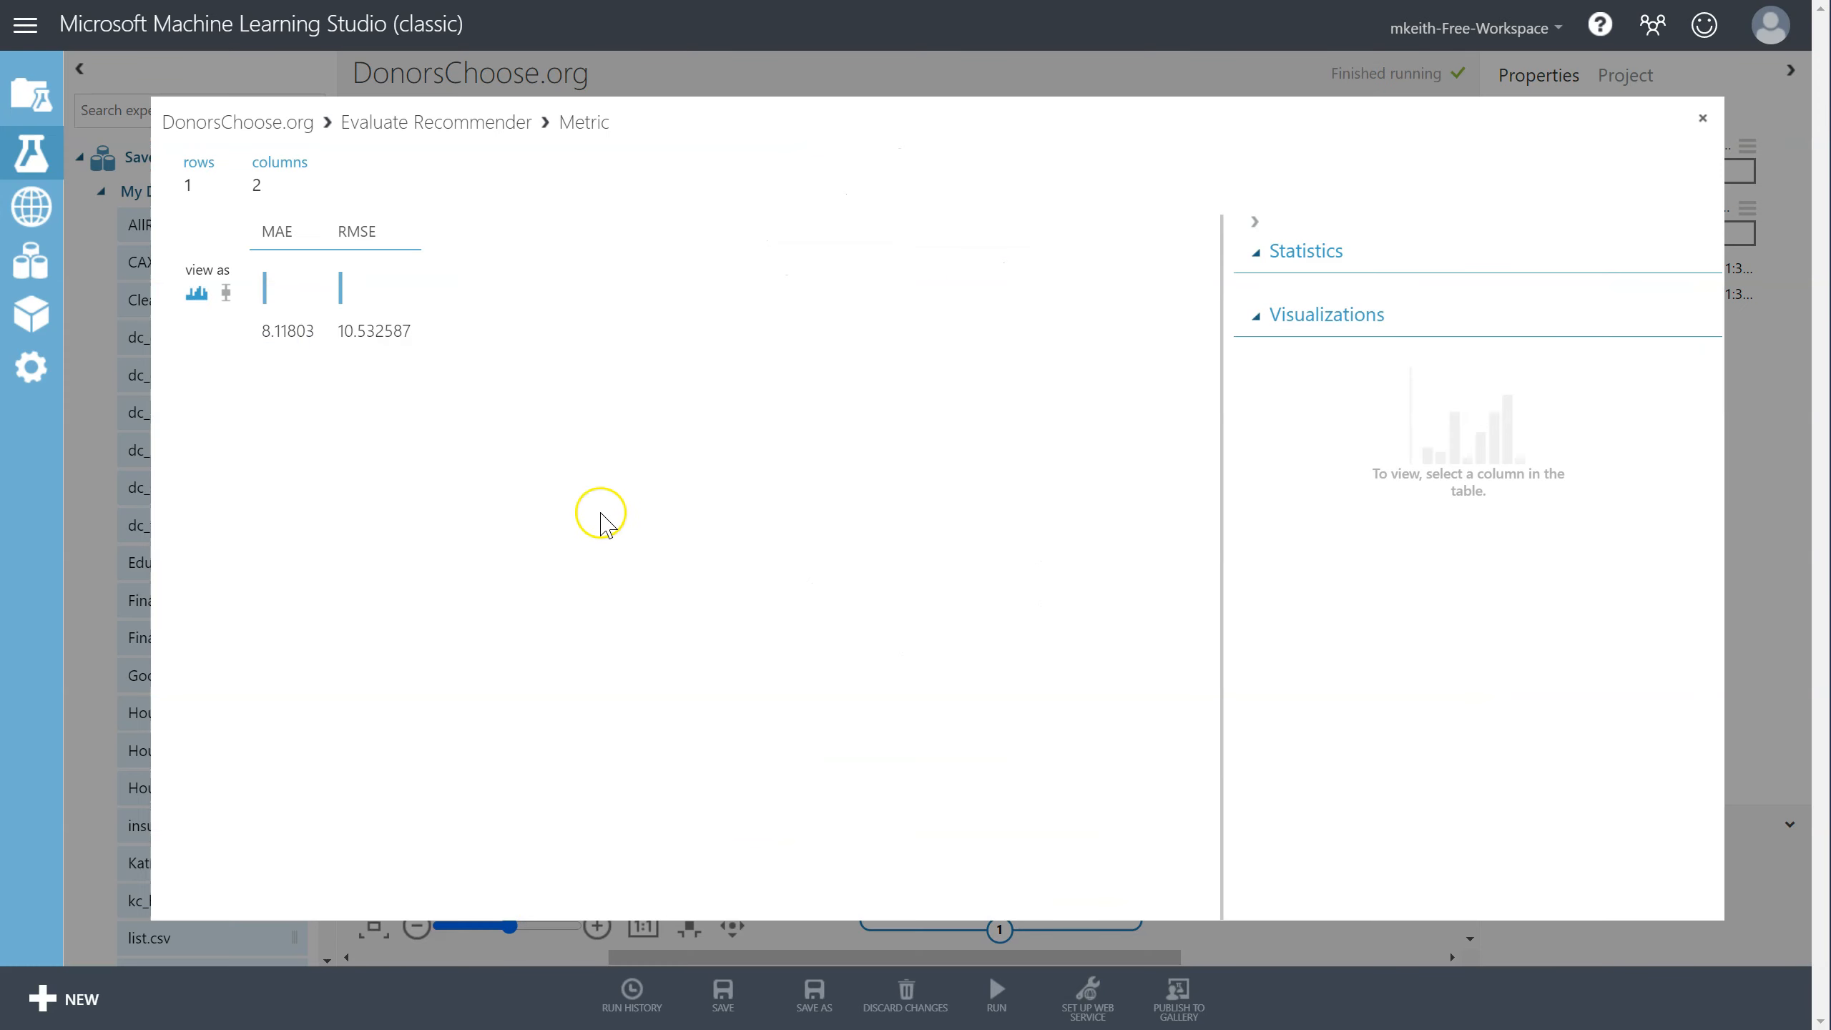
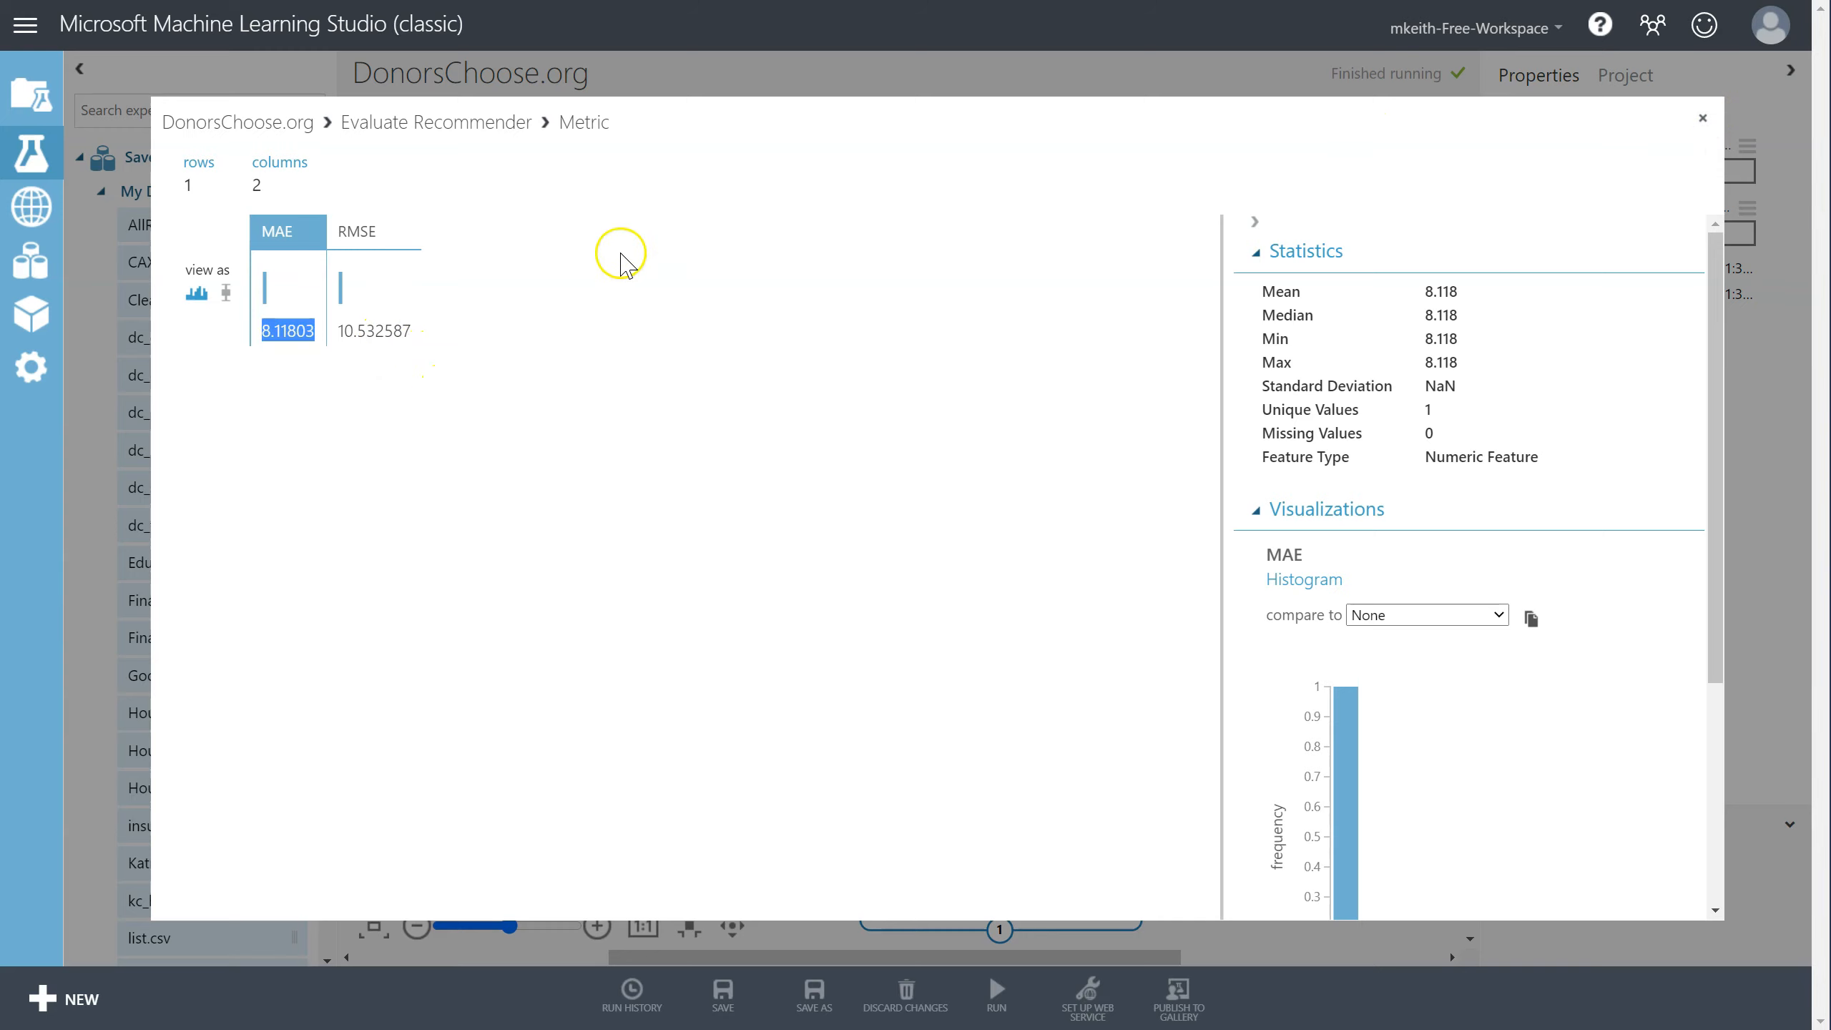
key("alt+Tab")
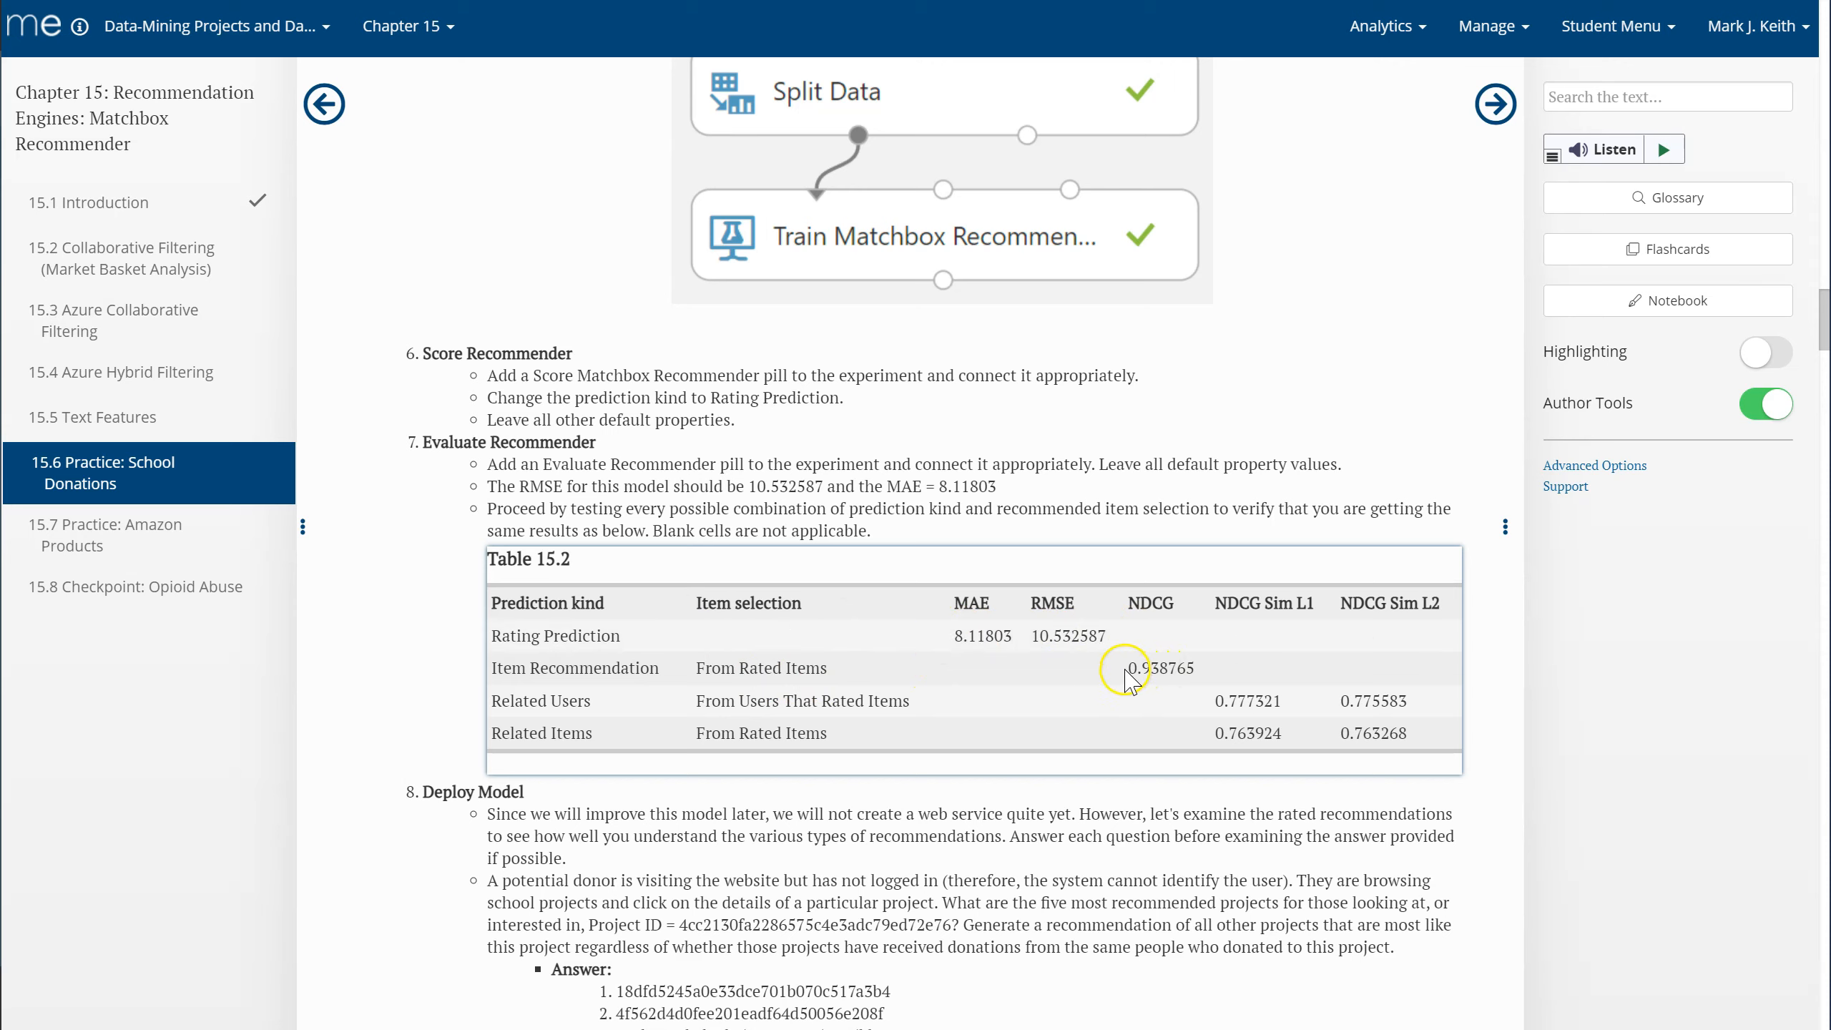
Set the Score Matchbox Recommender's prediction kind to Item Recommendation, selected from rated items, matching the NDCG row in Table 15.2.
left_click_drag(1147, 668, 1197, 671)
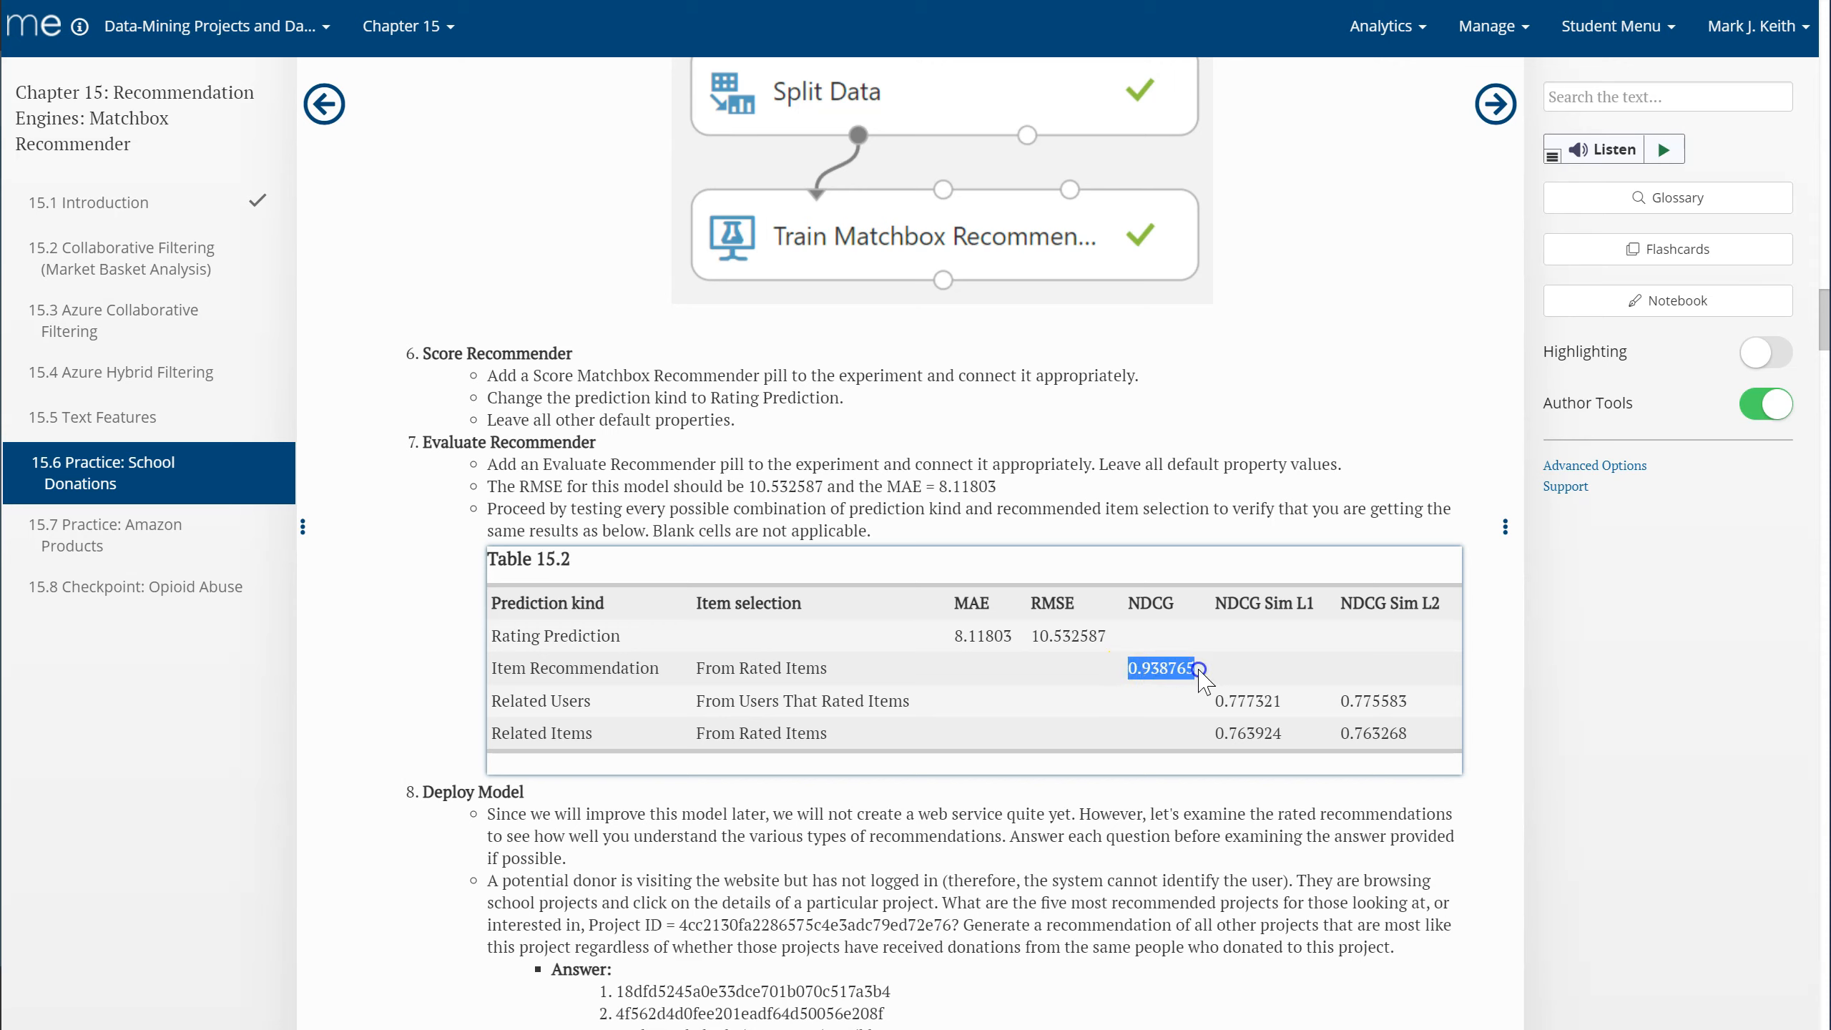
key("alt+Tab")
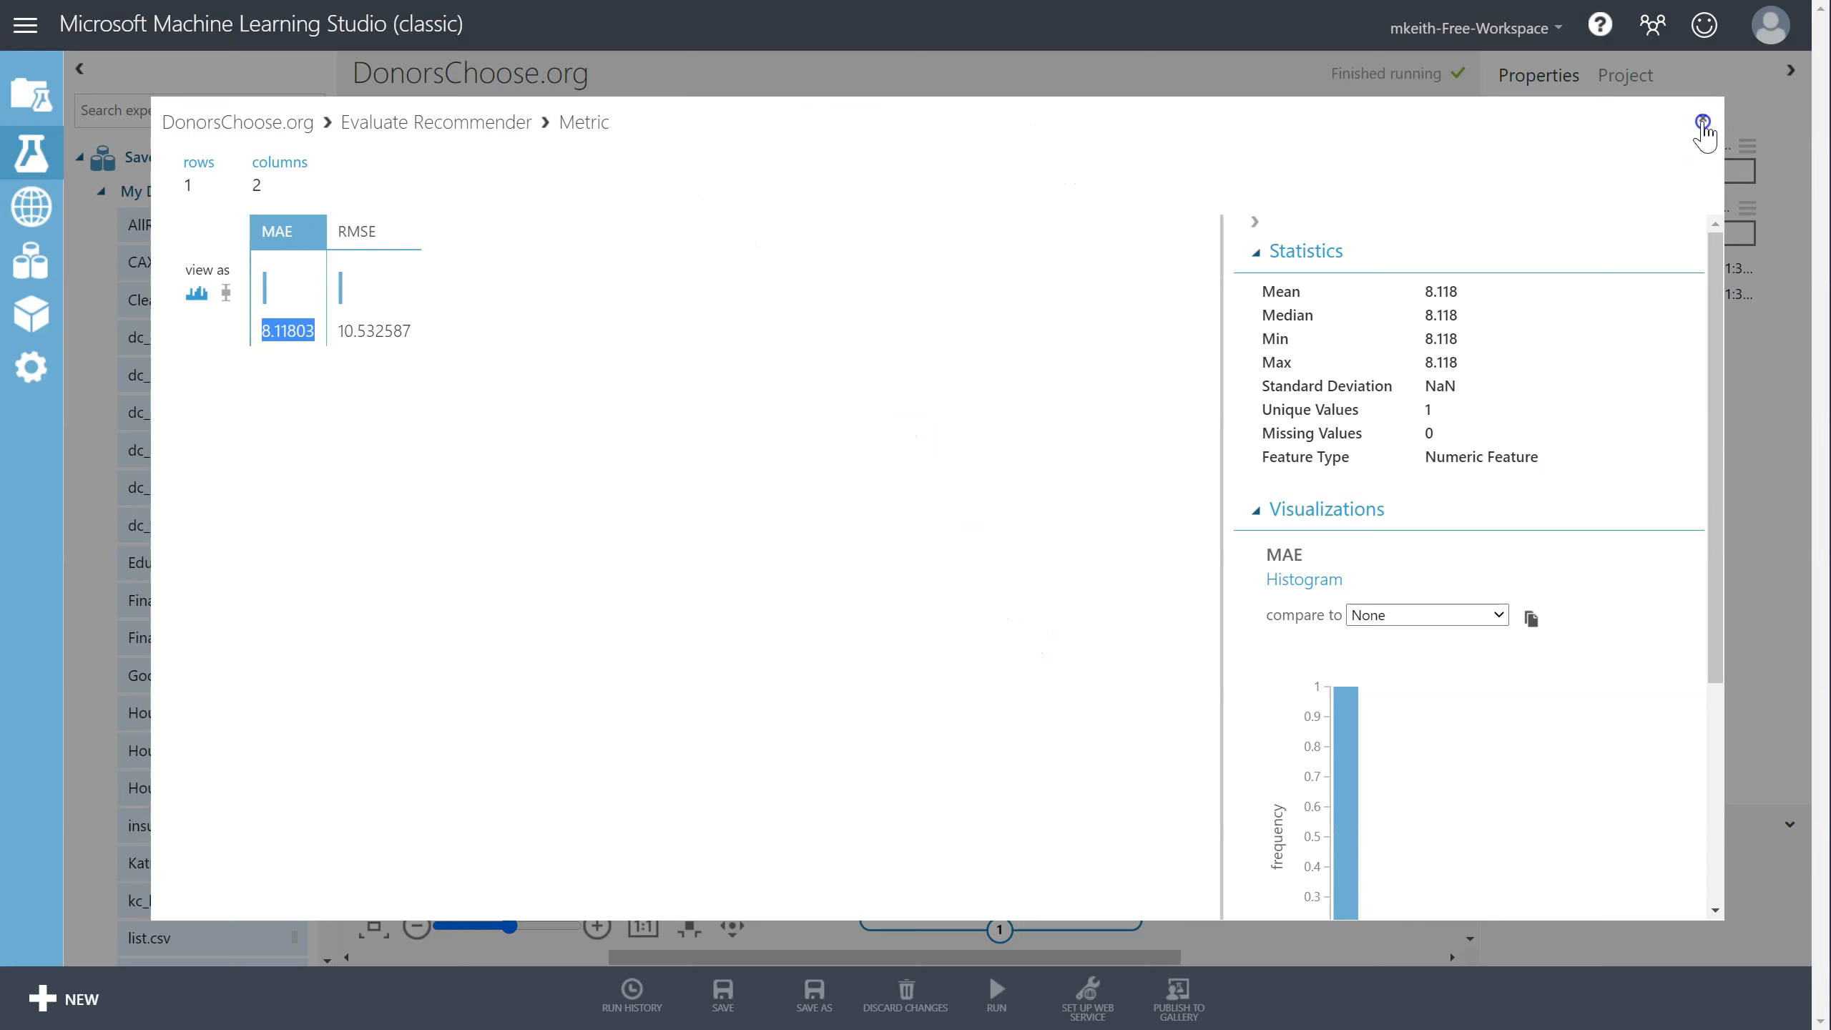
left_click(1703, 117)
left_click(876, 818)
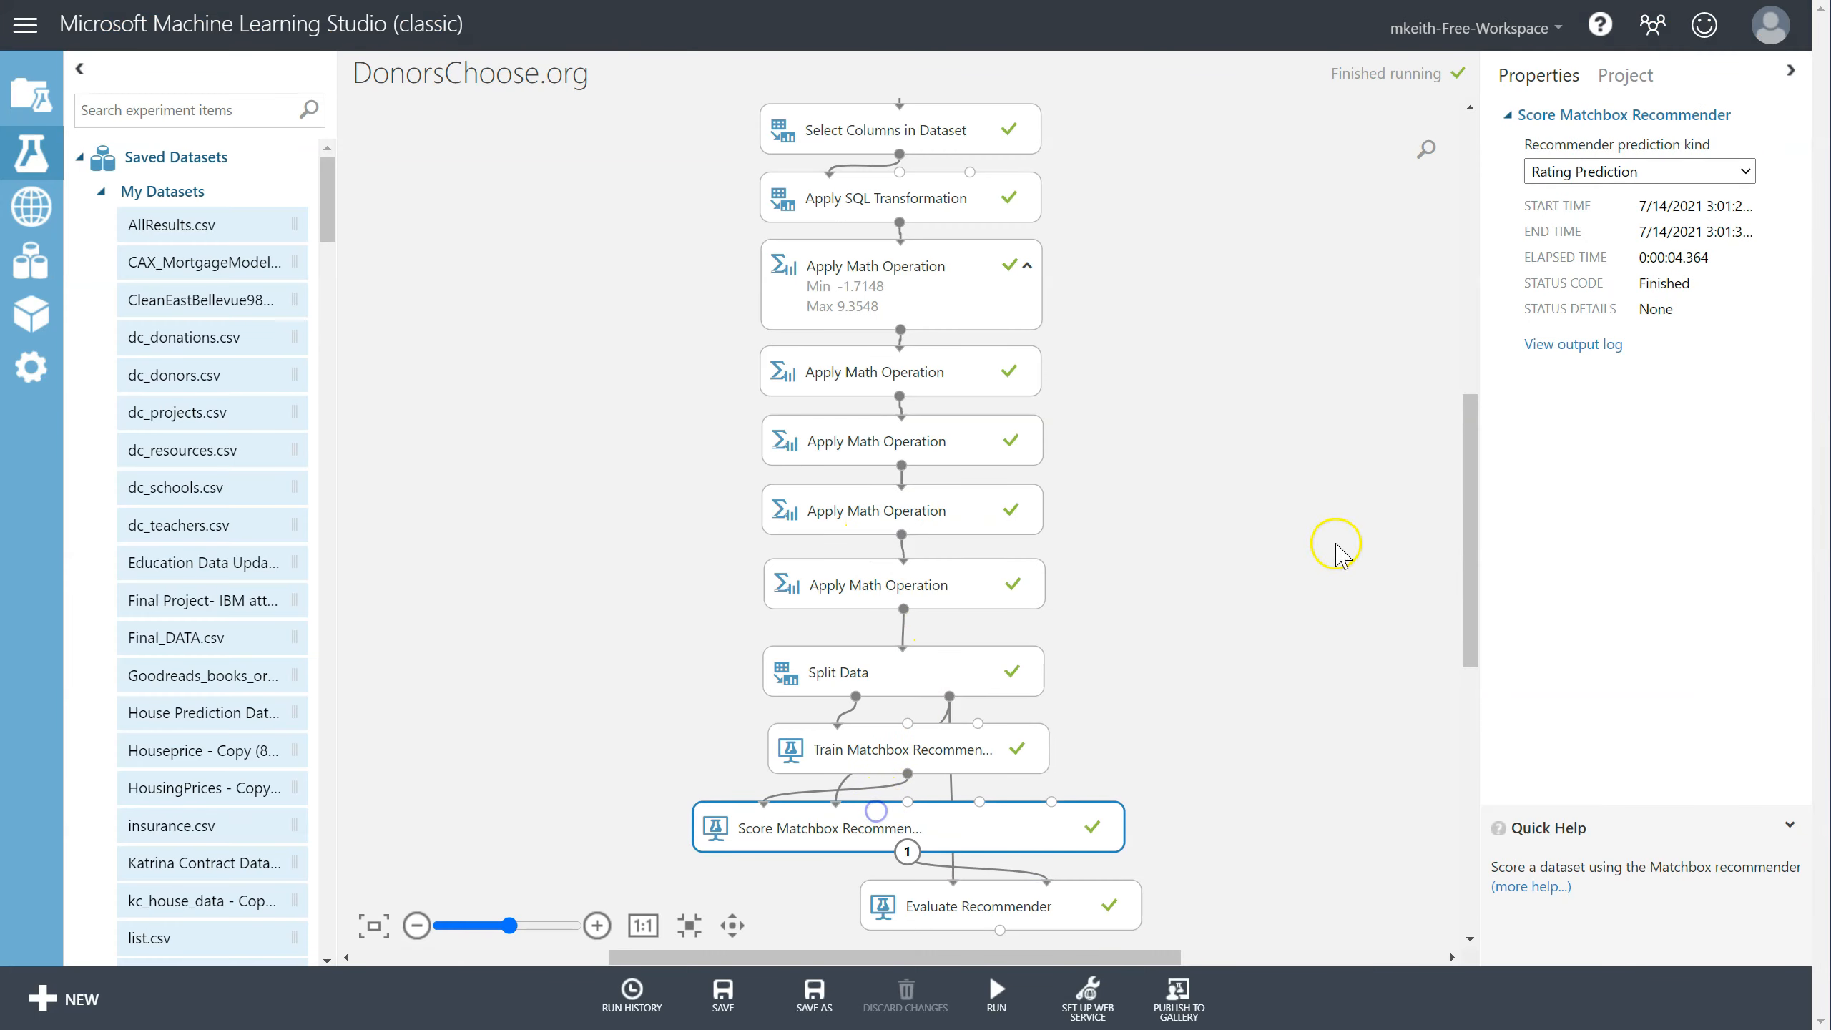
left_click(1575, 173)
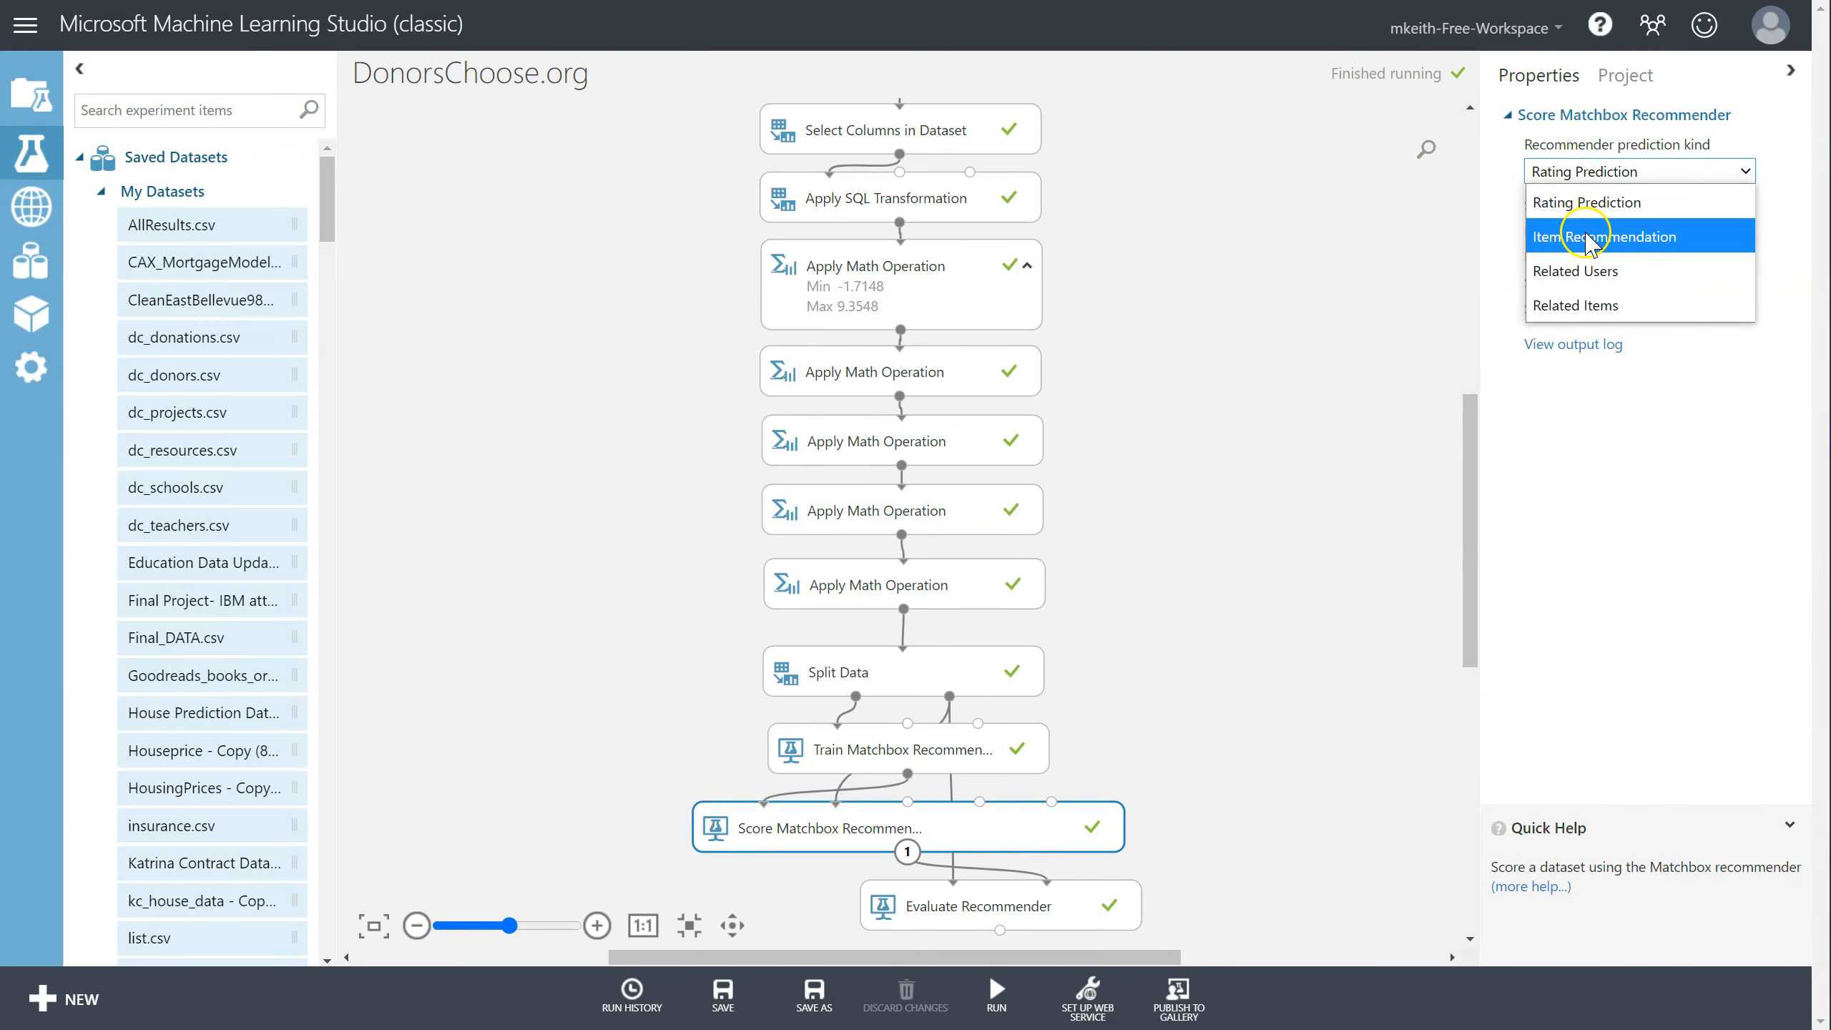
left_click(1586, 233)
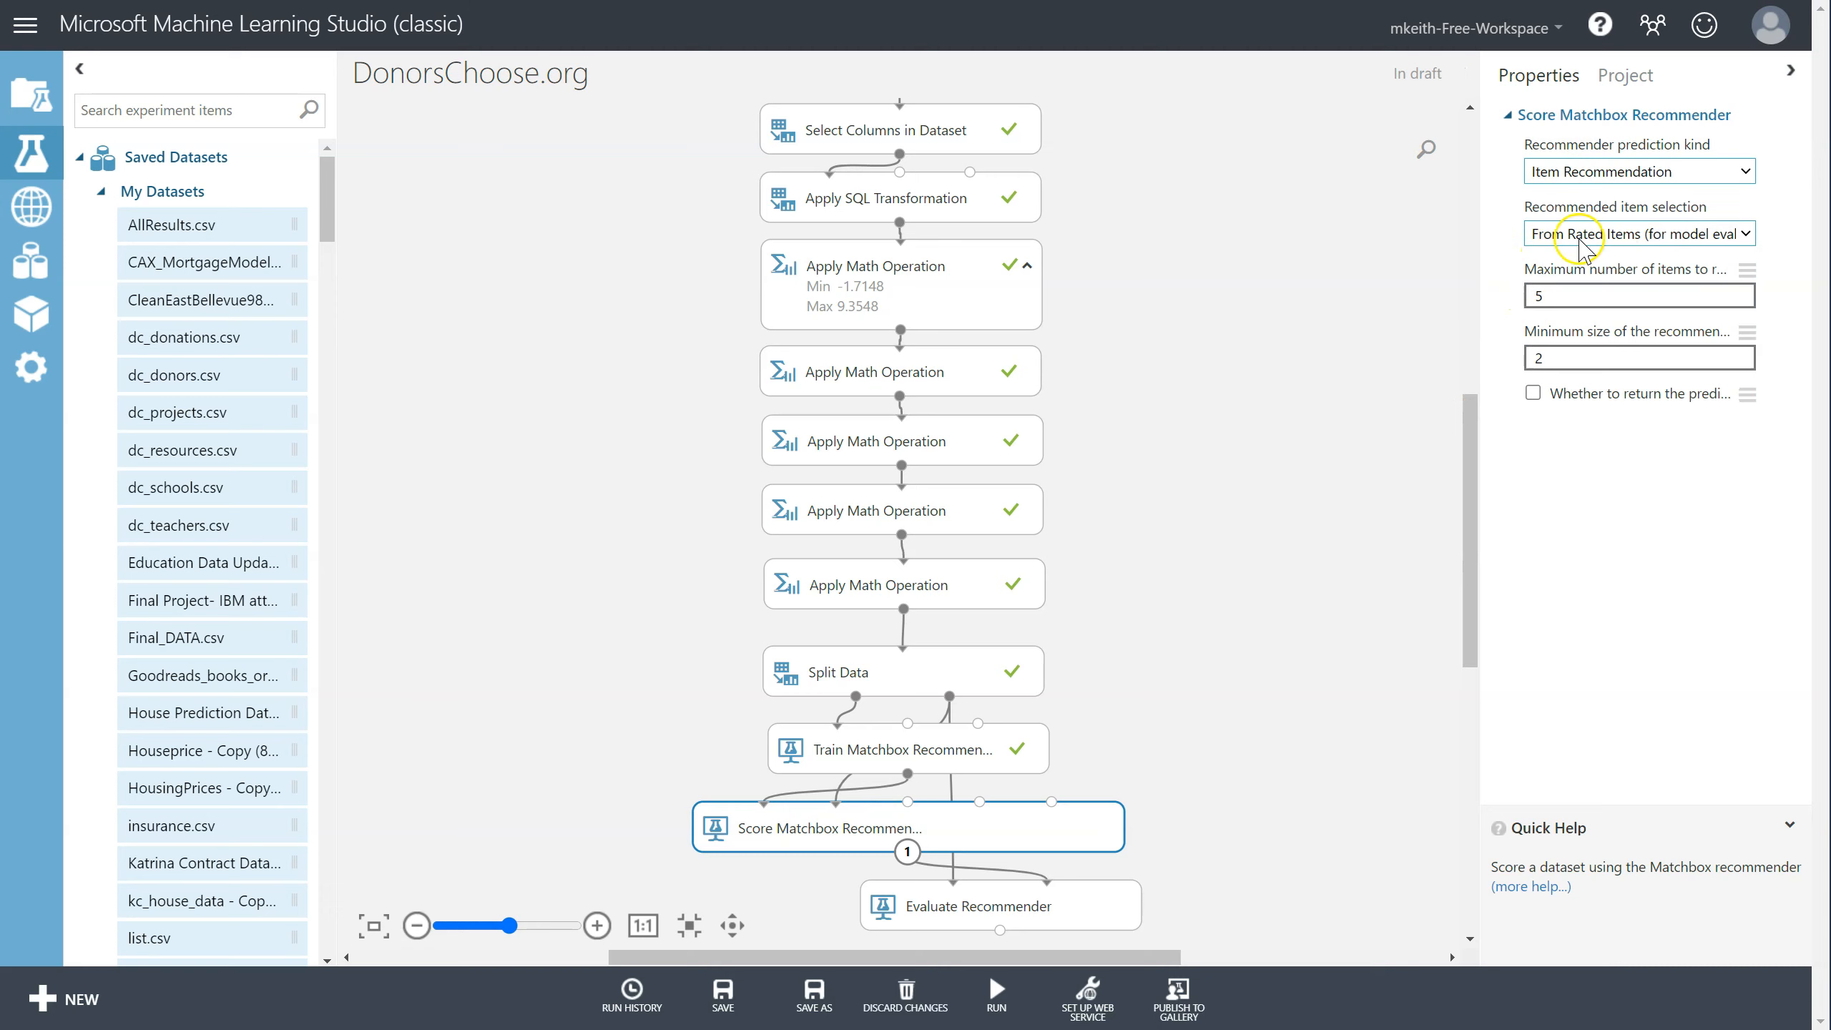
left_click(1672, 235)
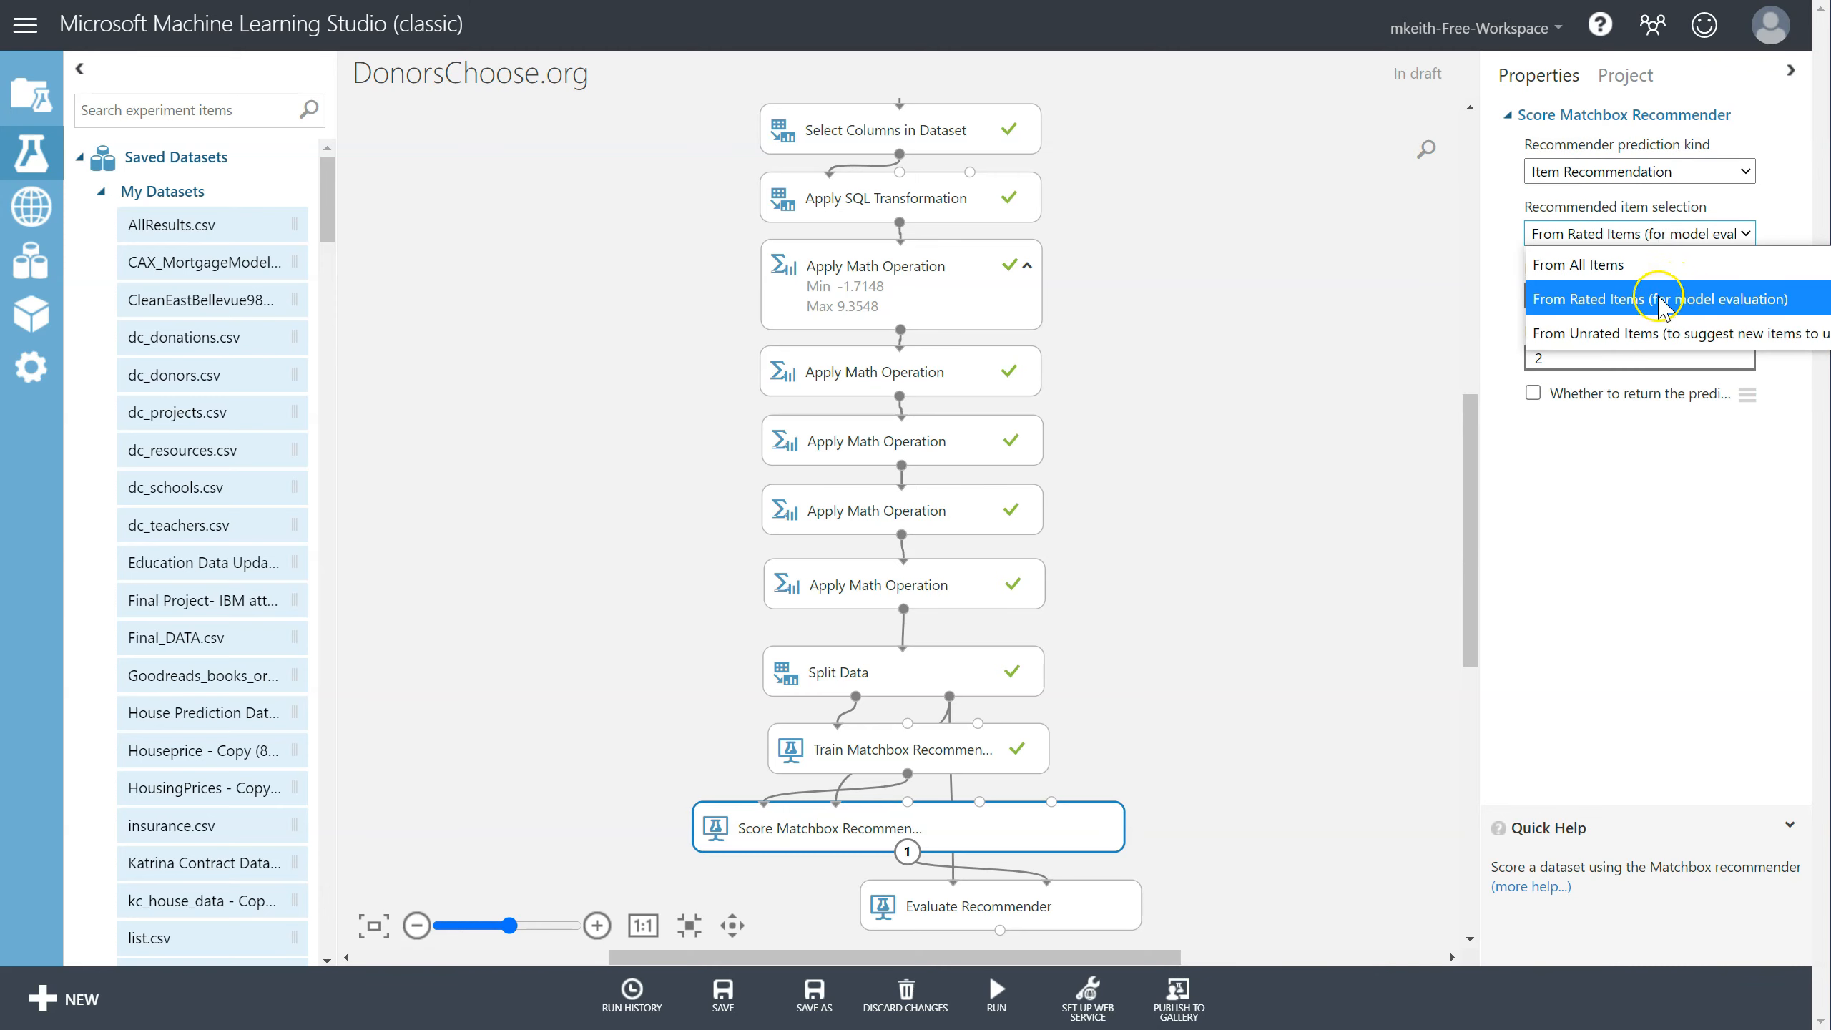
left_click(1673, 235)
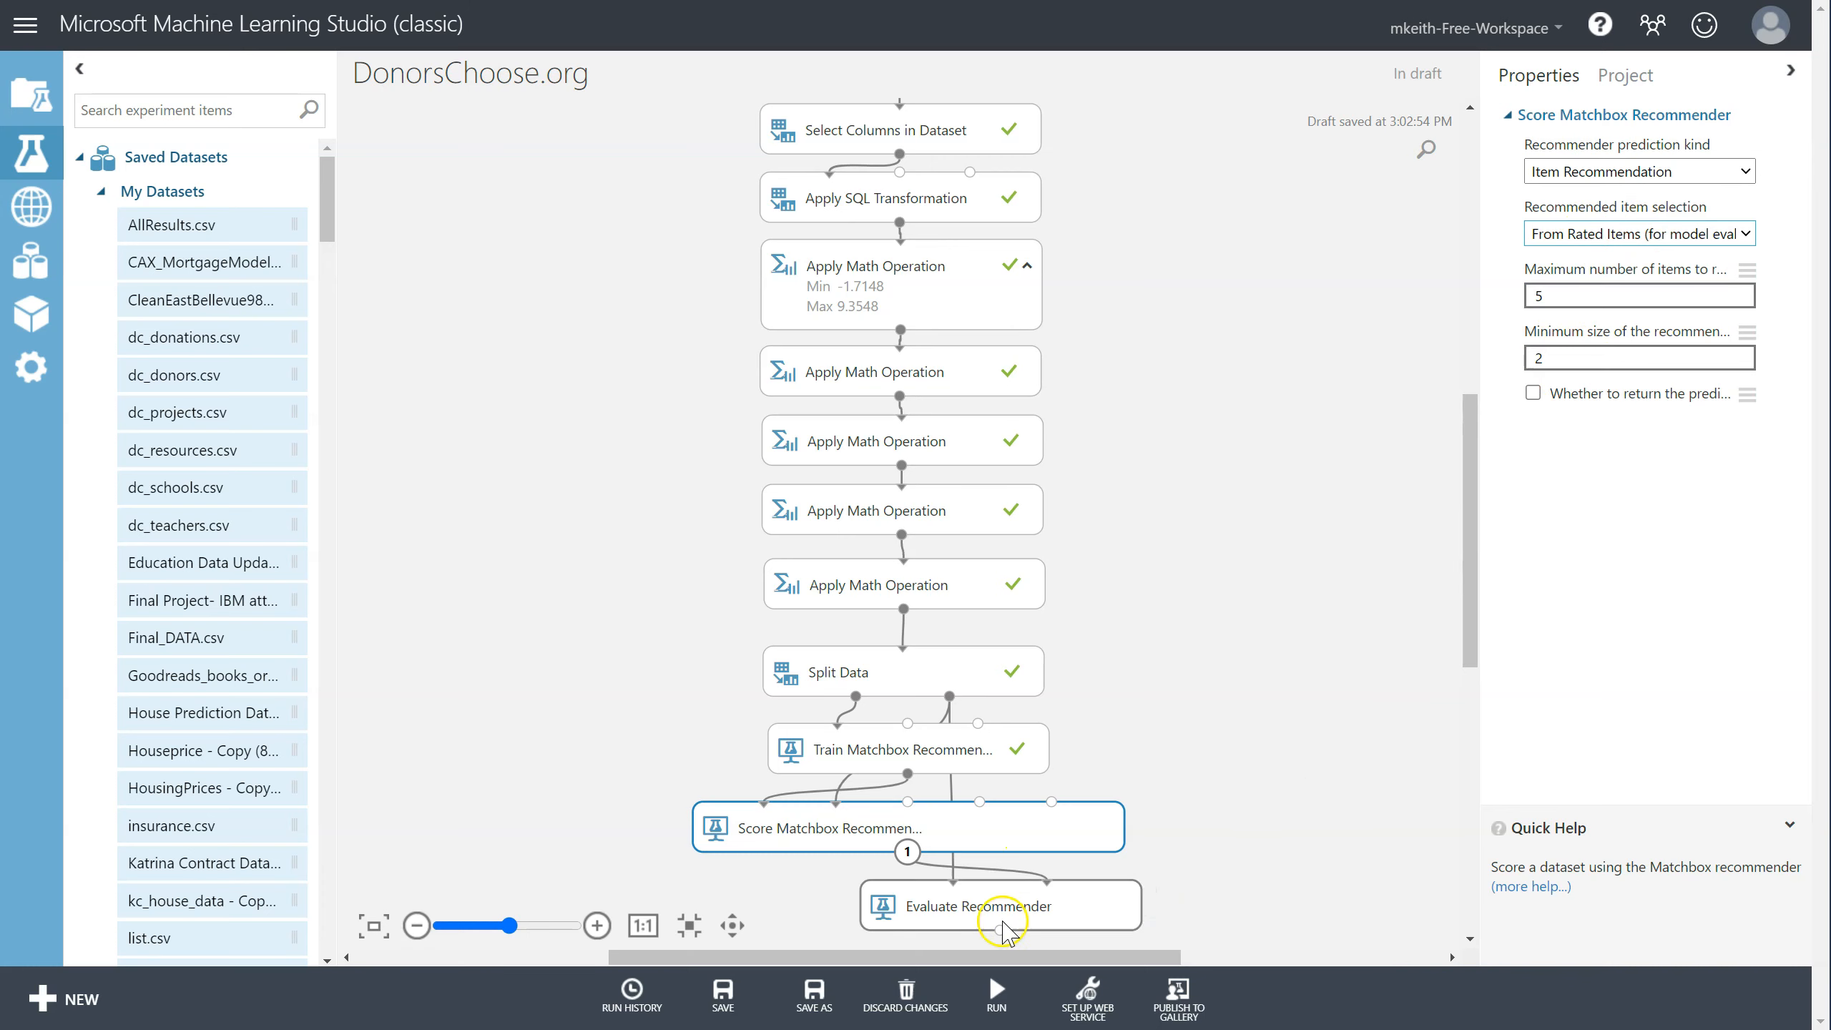
Review the remaining prediction kinds in the textbook's Table 15.2 and look over the experiment's module chain.
key("alt+Tab")
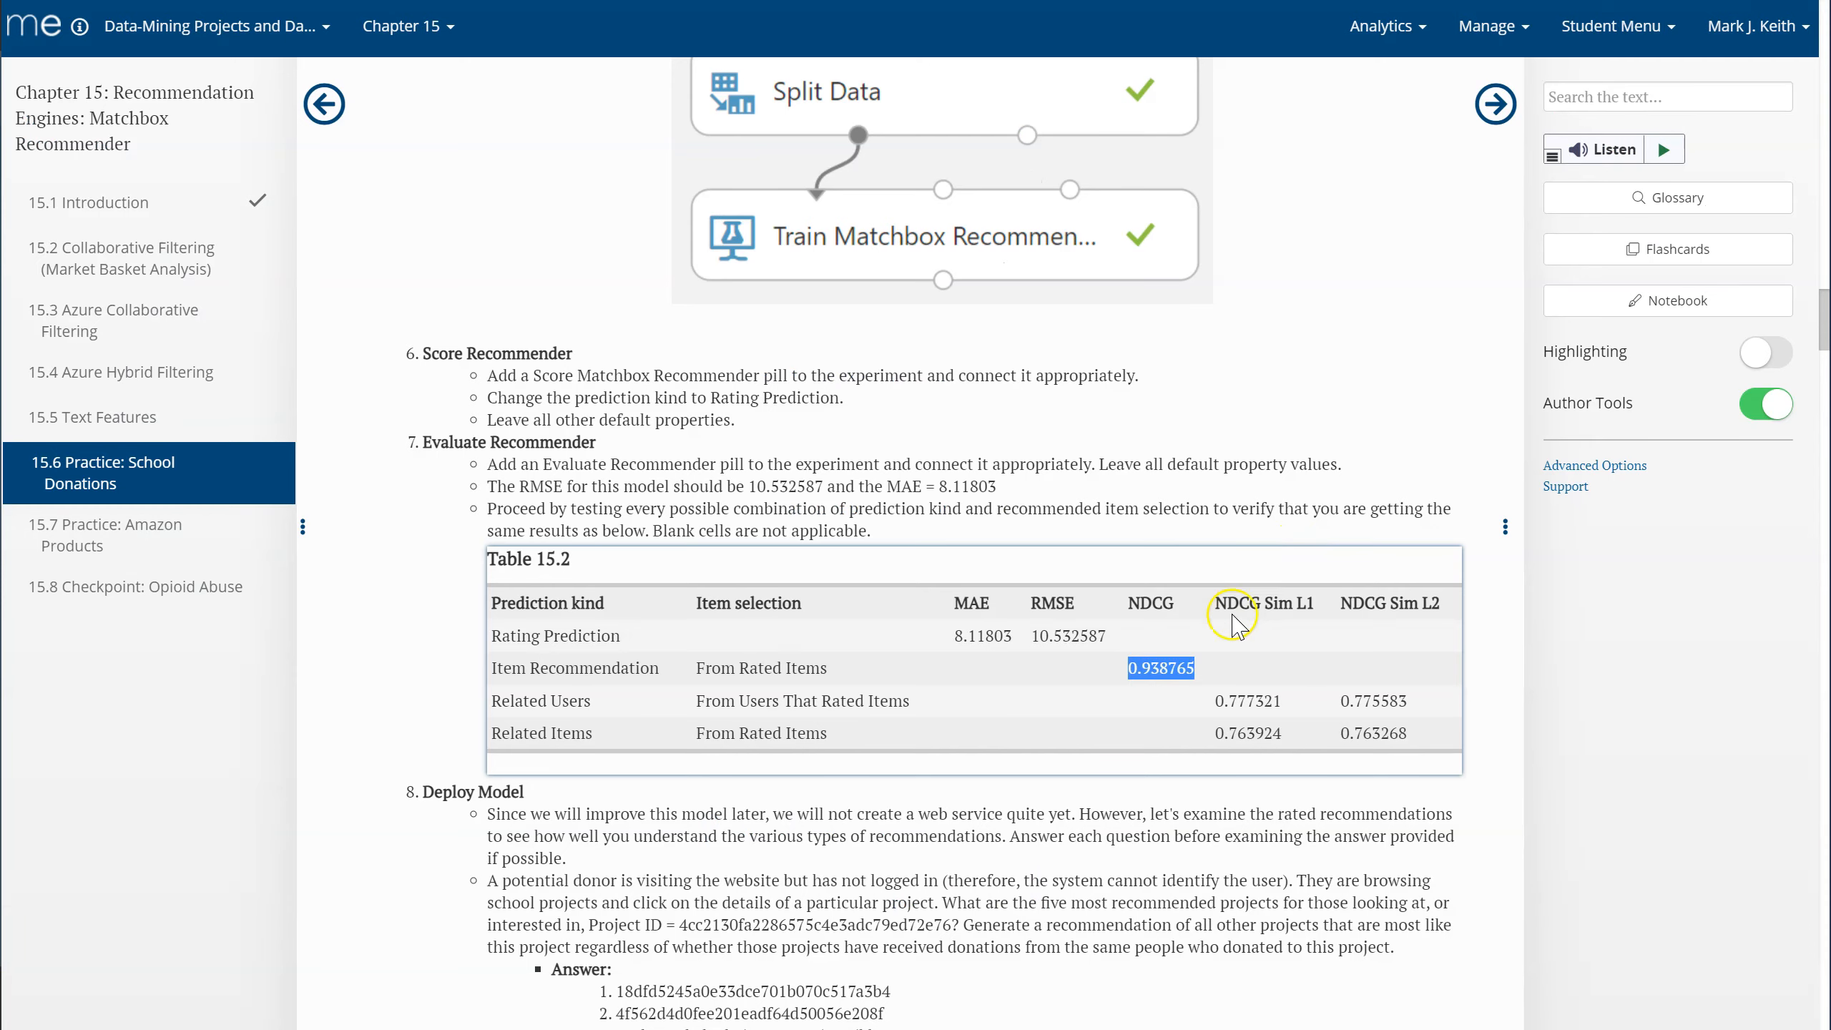
left_click(1152, 693)
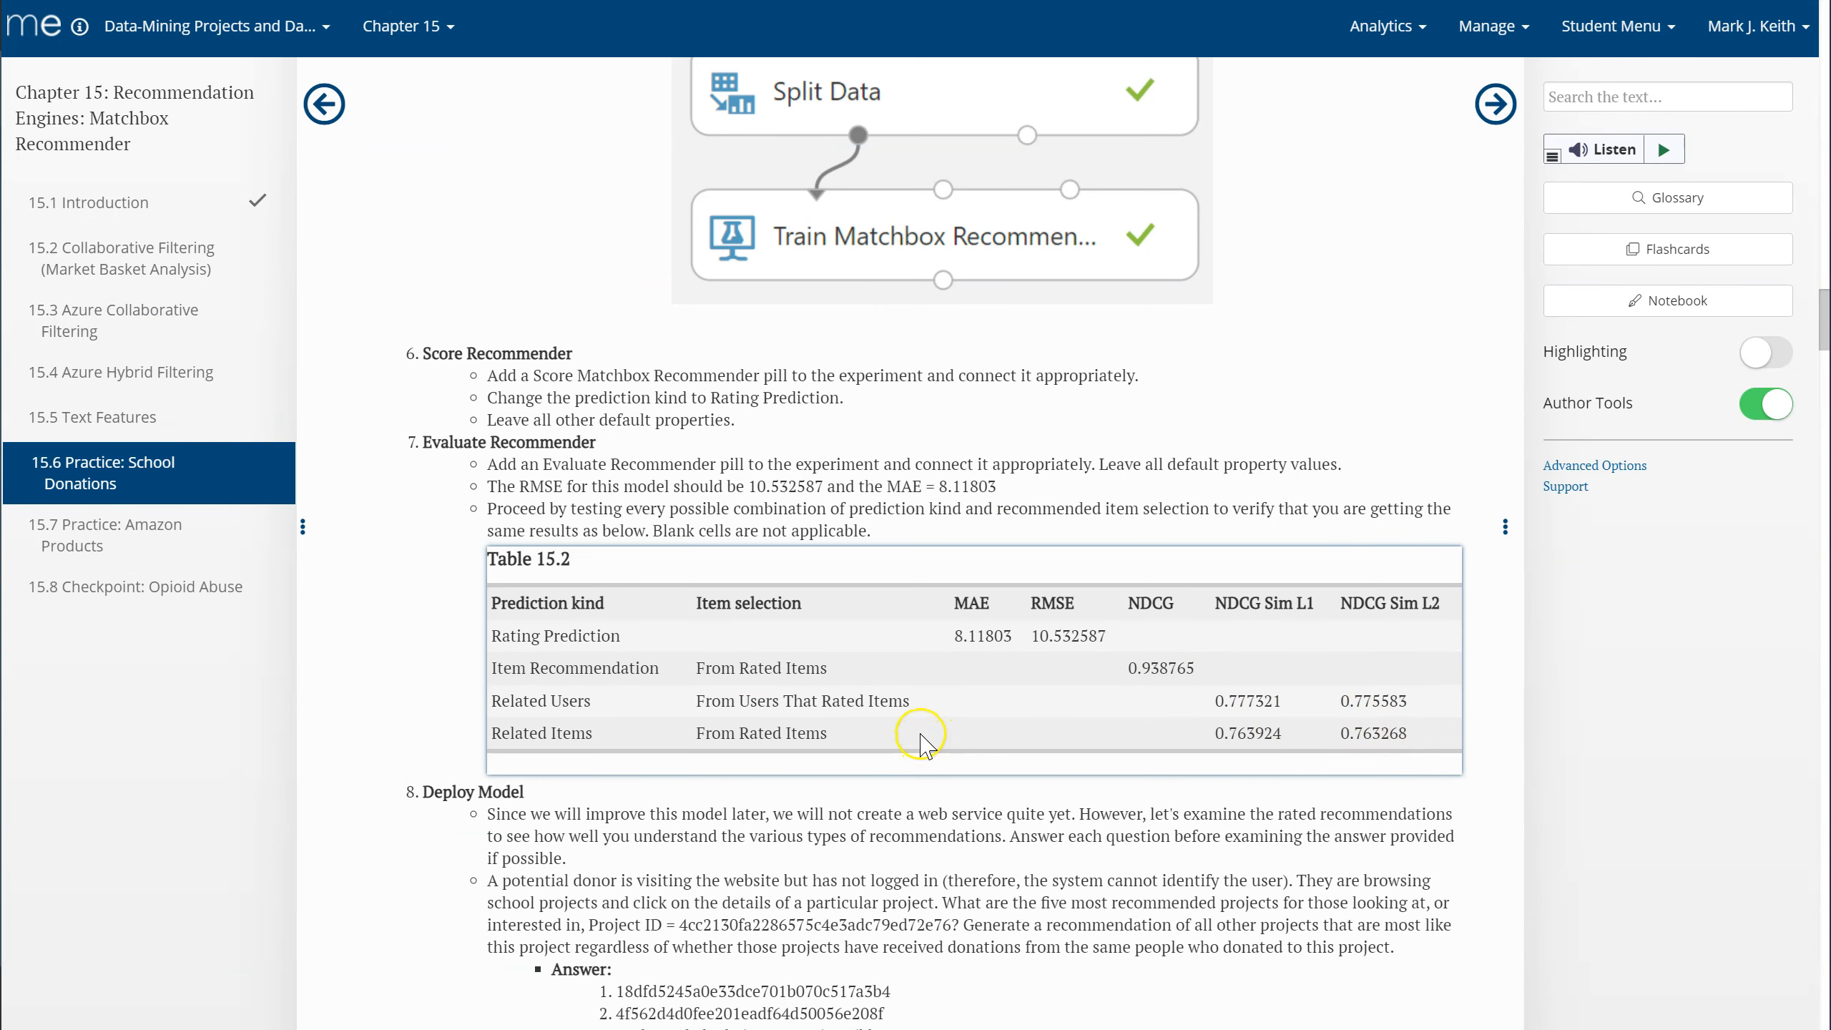
key("alt+Tab")
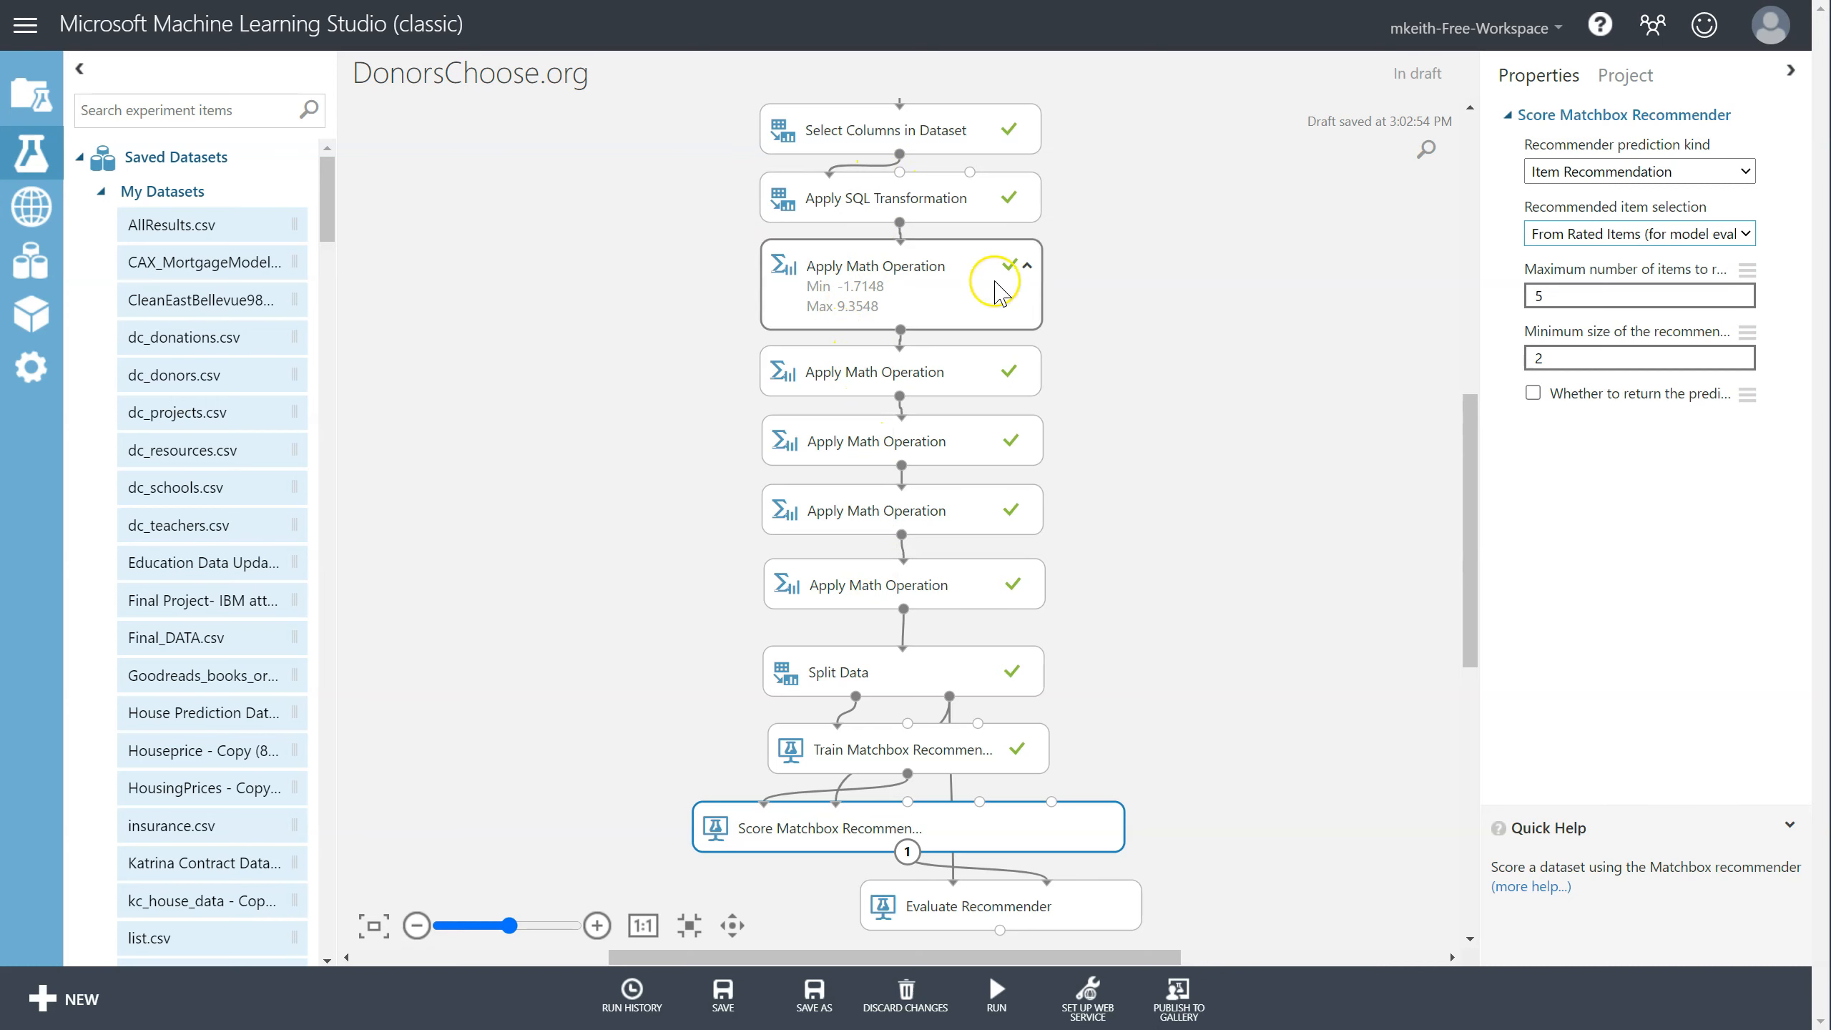
mouse_move(1470, 561)
left_mouse_down()
mouse_move(1470, 502)
mouse_move(1468, 544)
left_mouse_up()
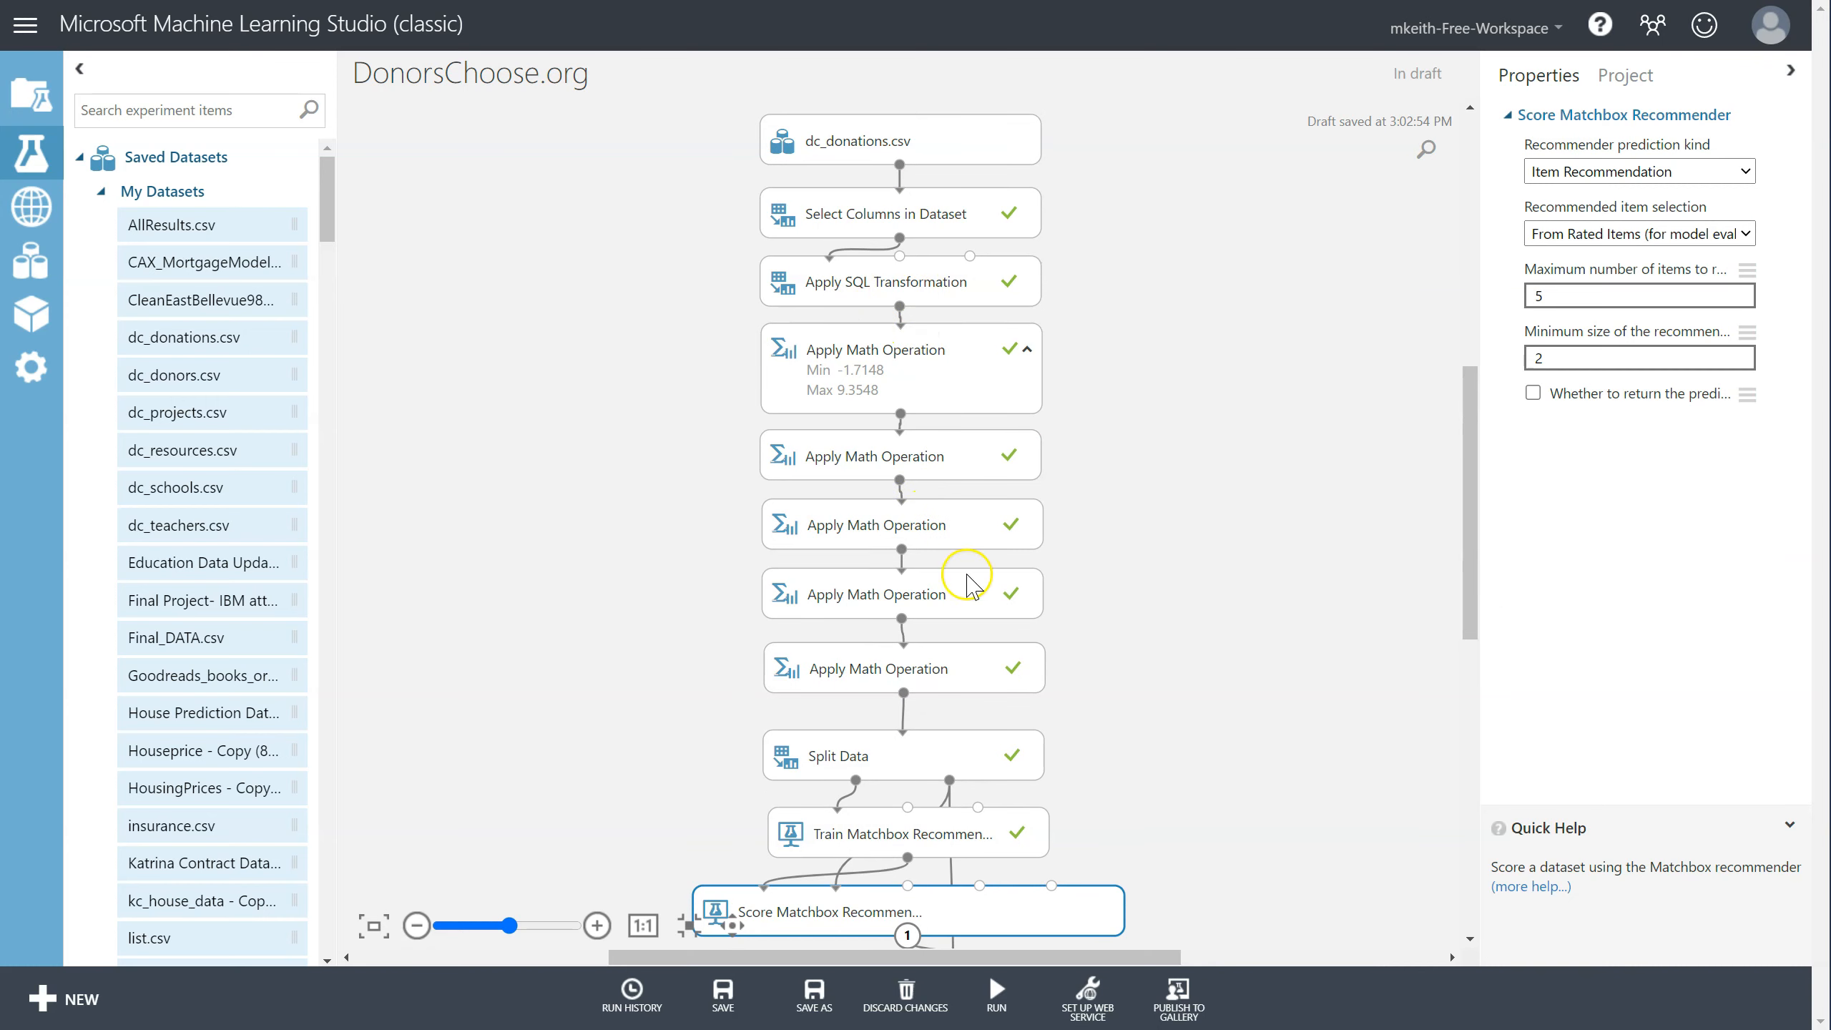
left_click_drag(1468, 484, 1465, 542)
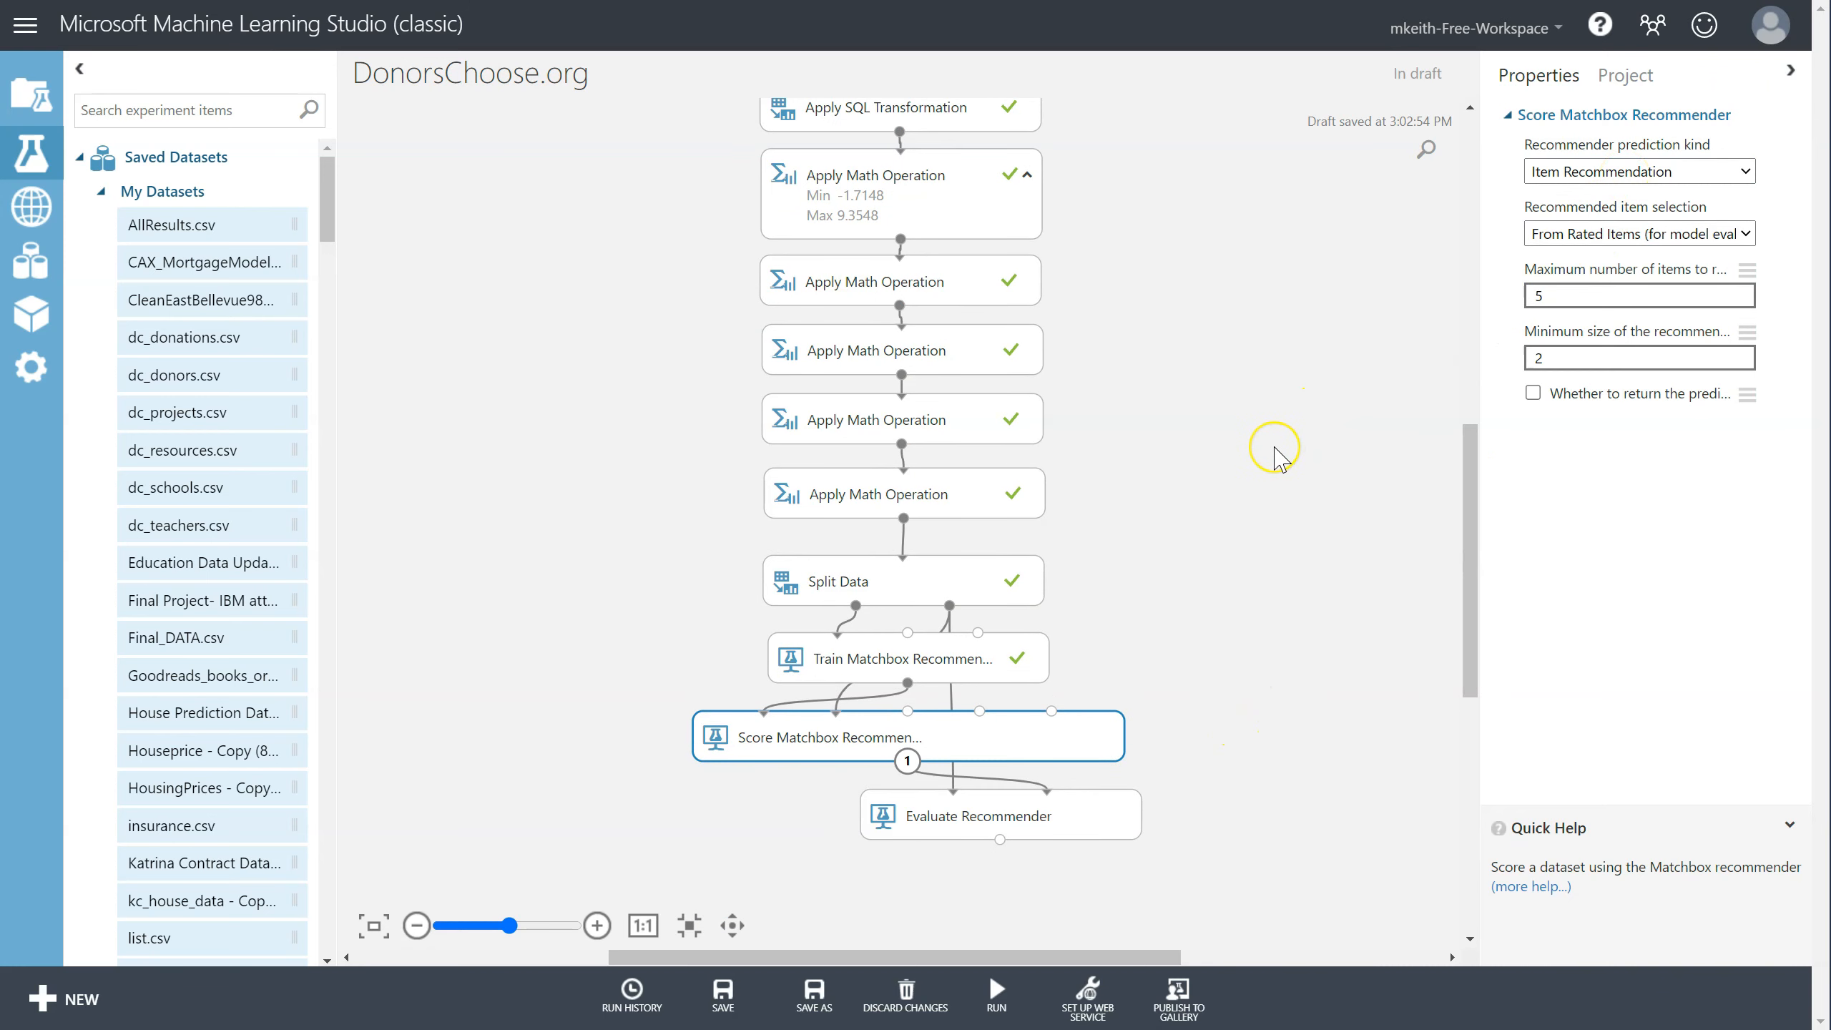
key("alt+Tab")
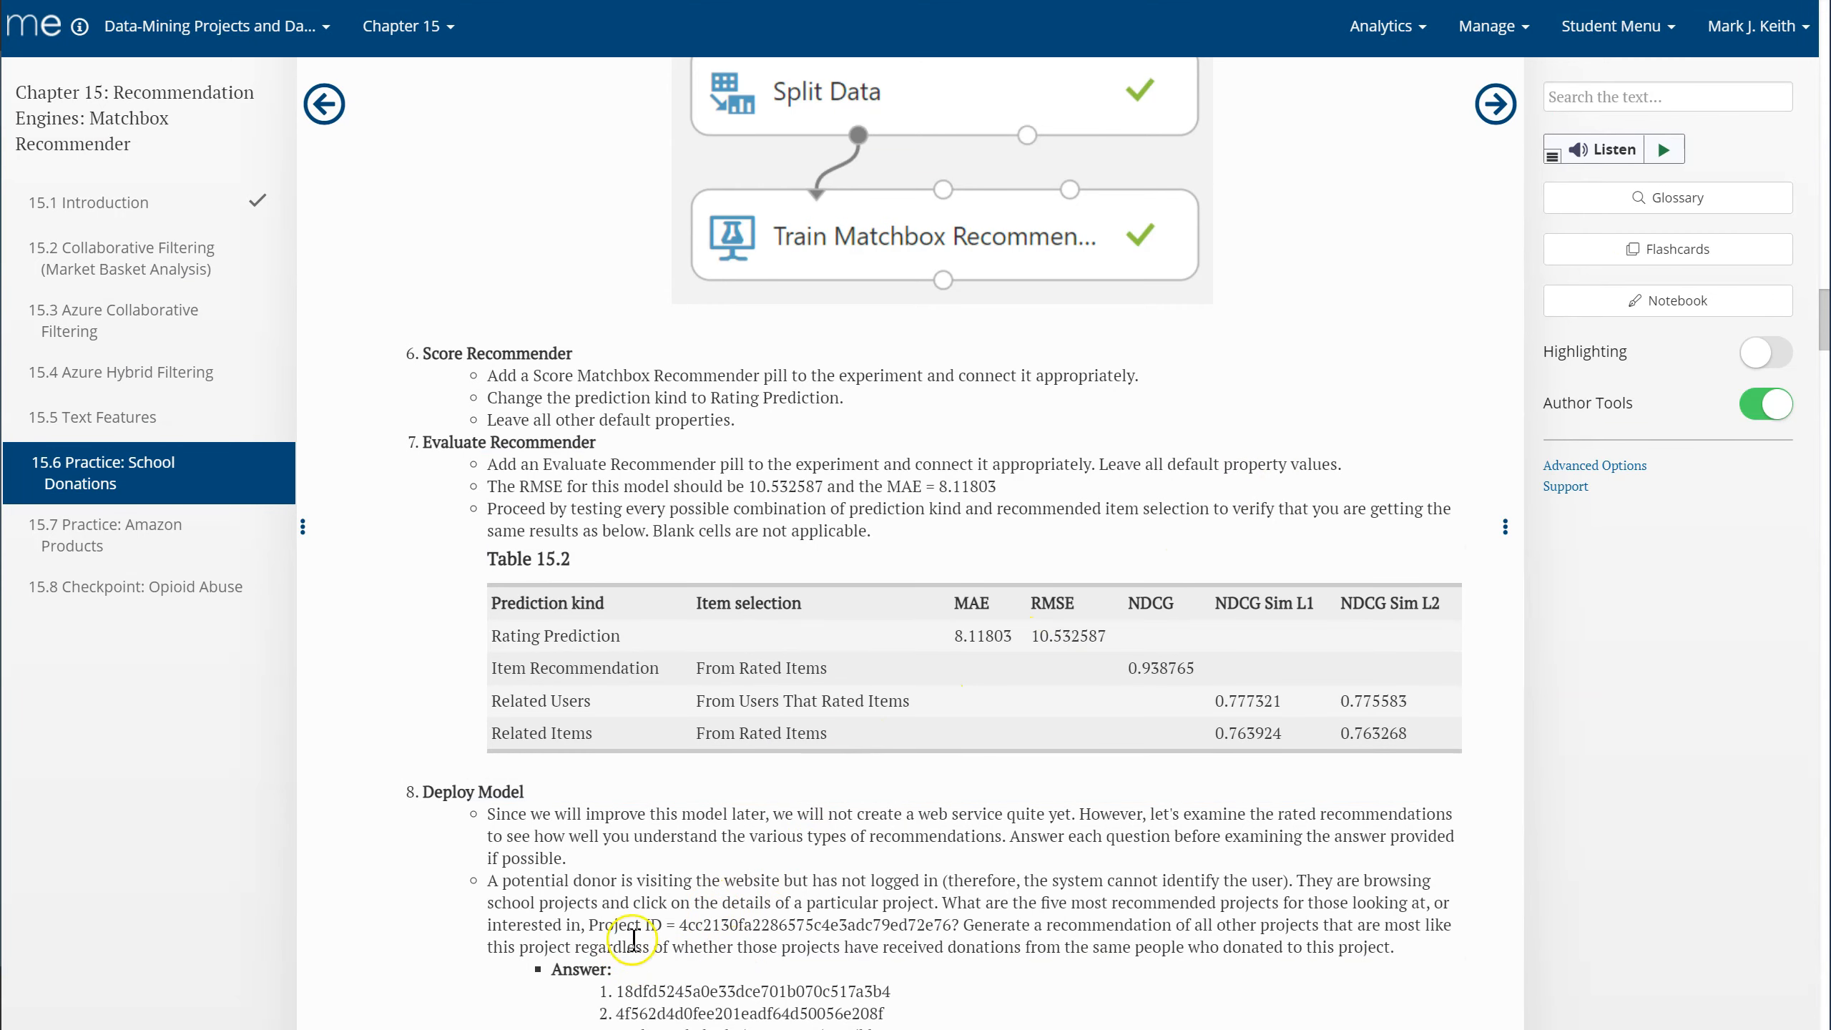
Read the first Deploy Model question in the textbook about a donor who is not logged in, and highlight its Project ID.
left_click_drag(491, 880, 963, 903)
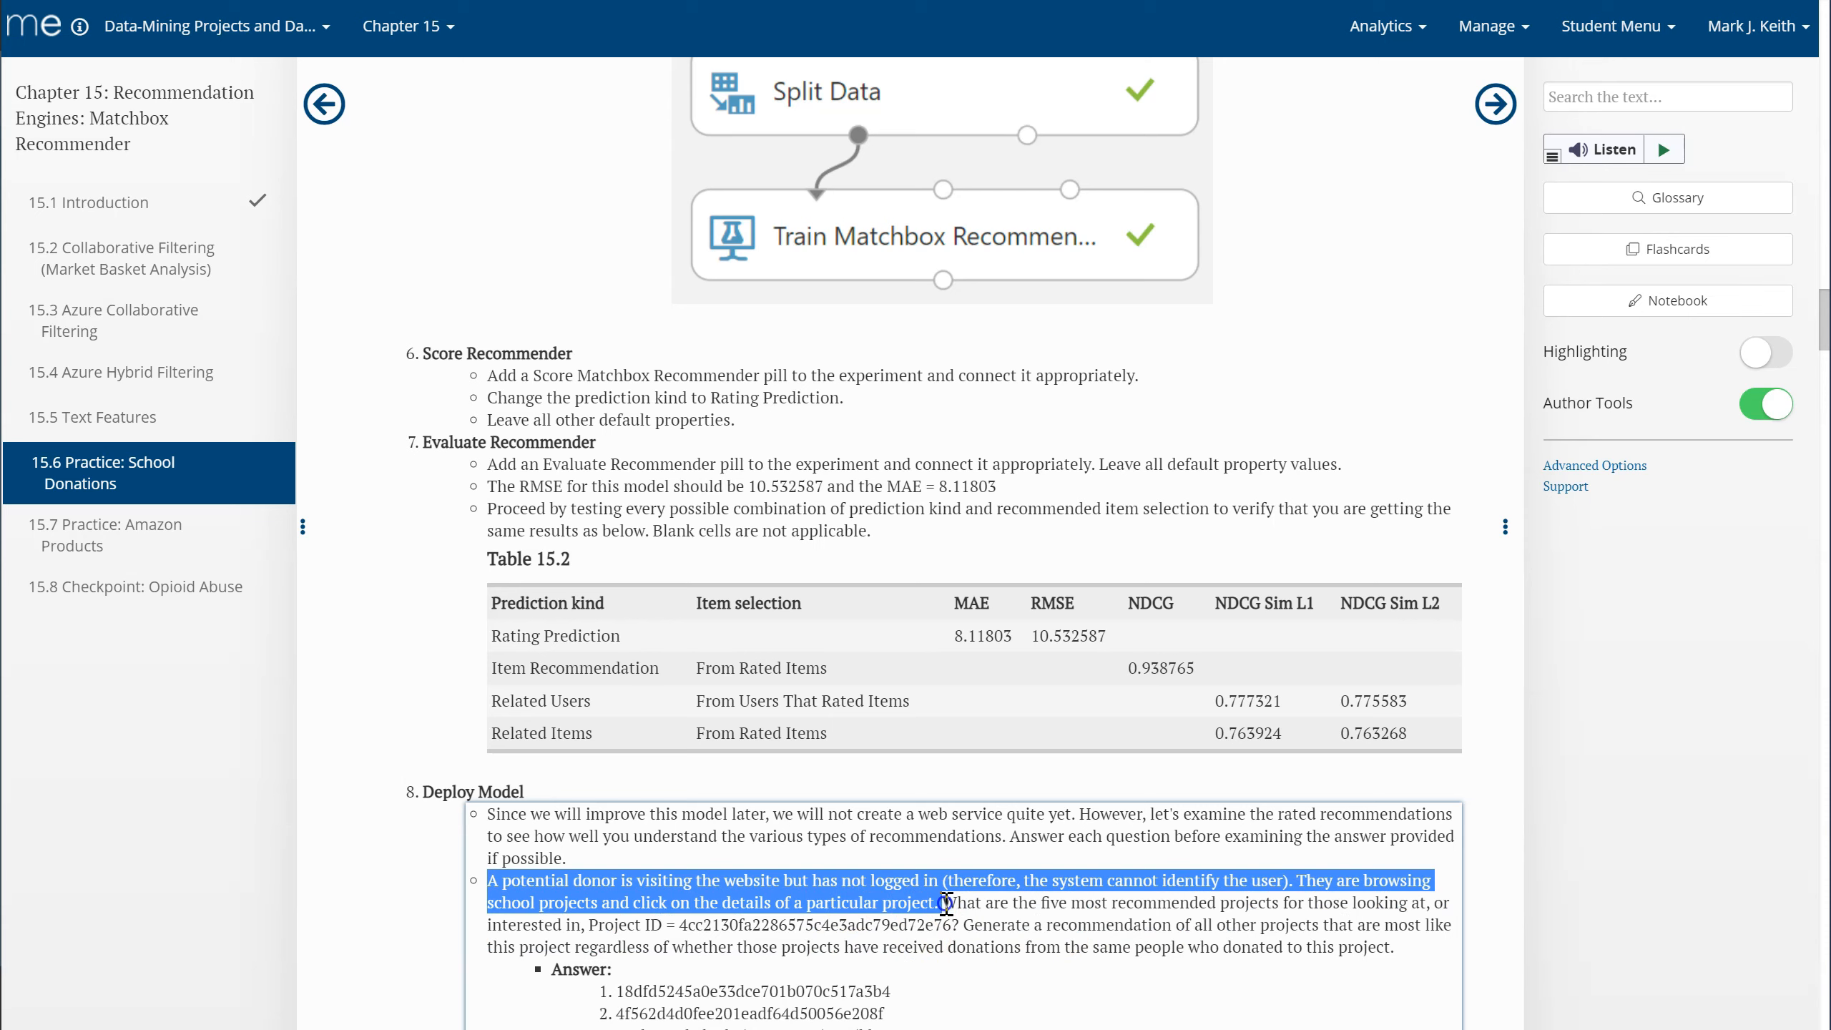
left_click_drag(945, 903, 688, 926)
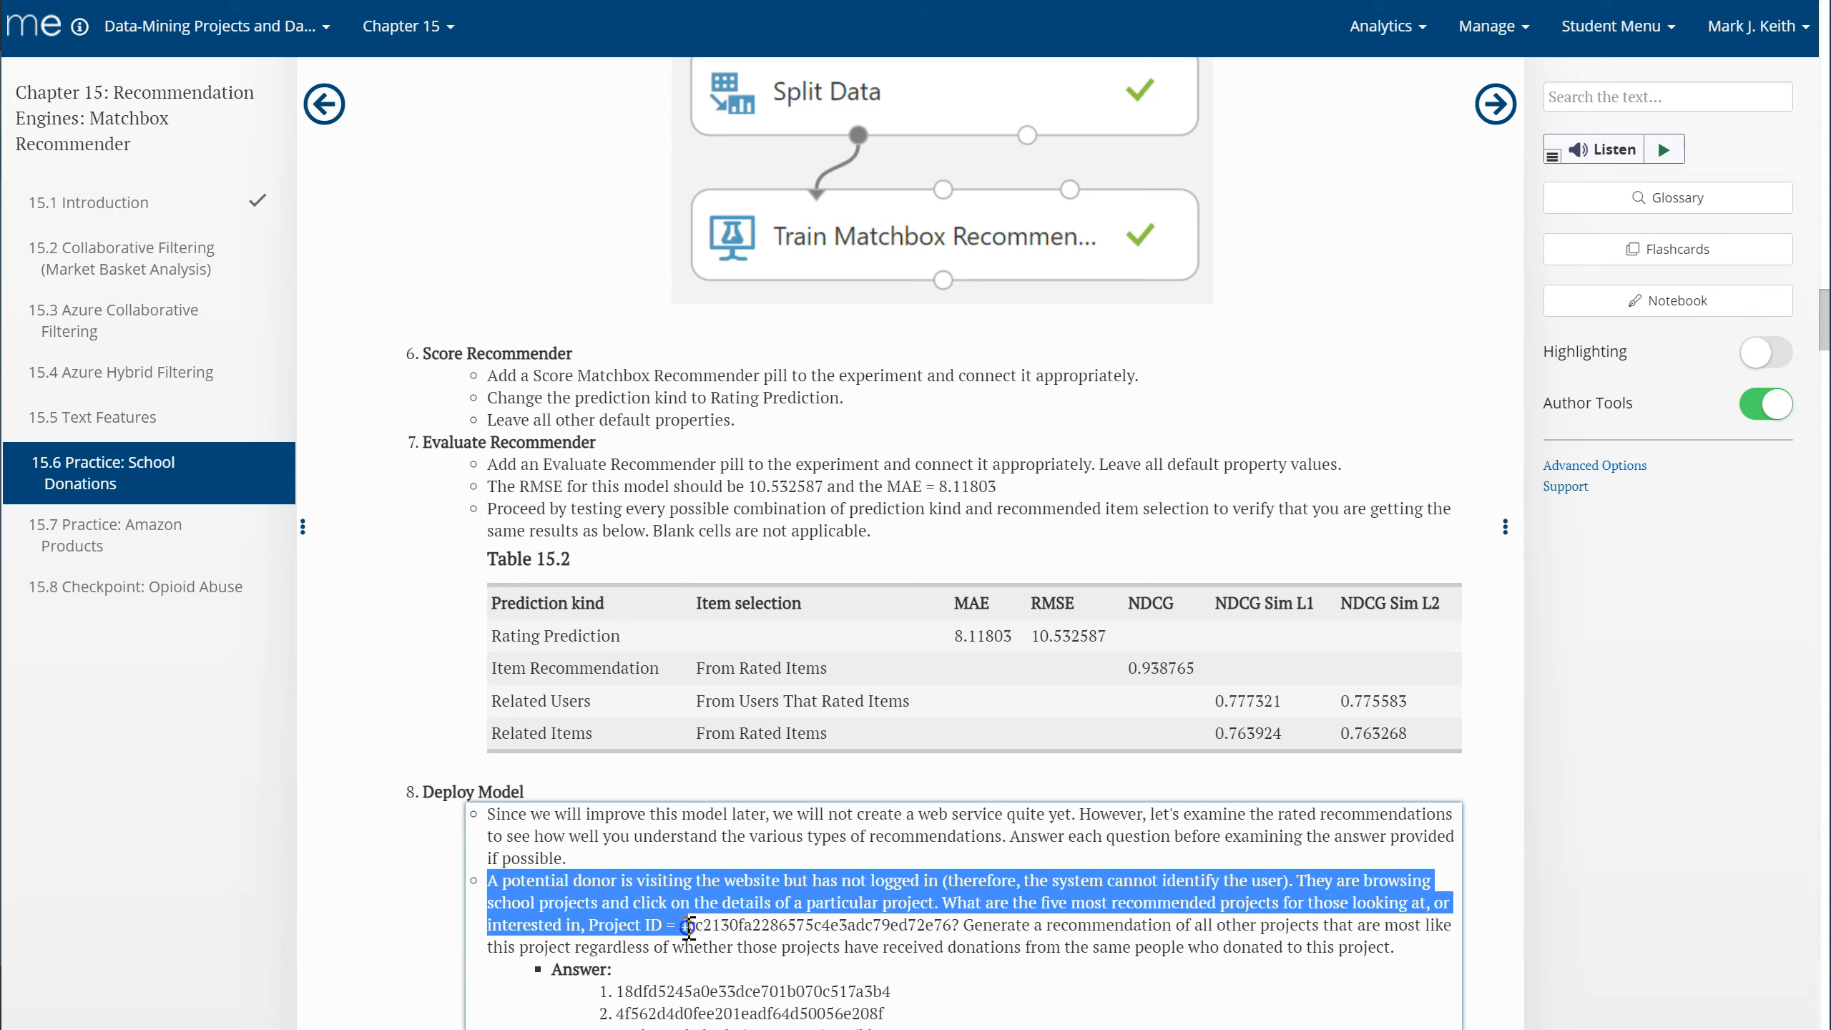
double_click(822, 925)
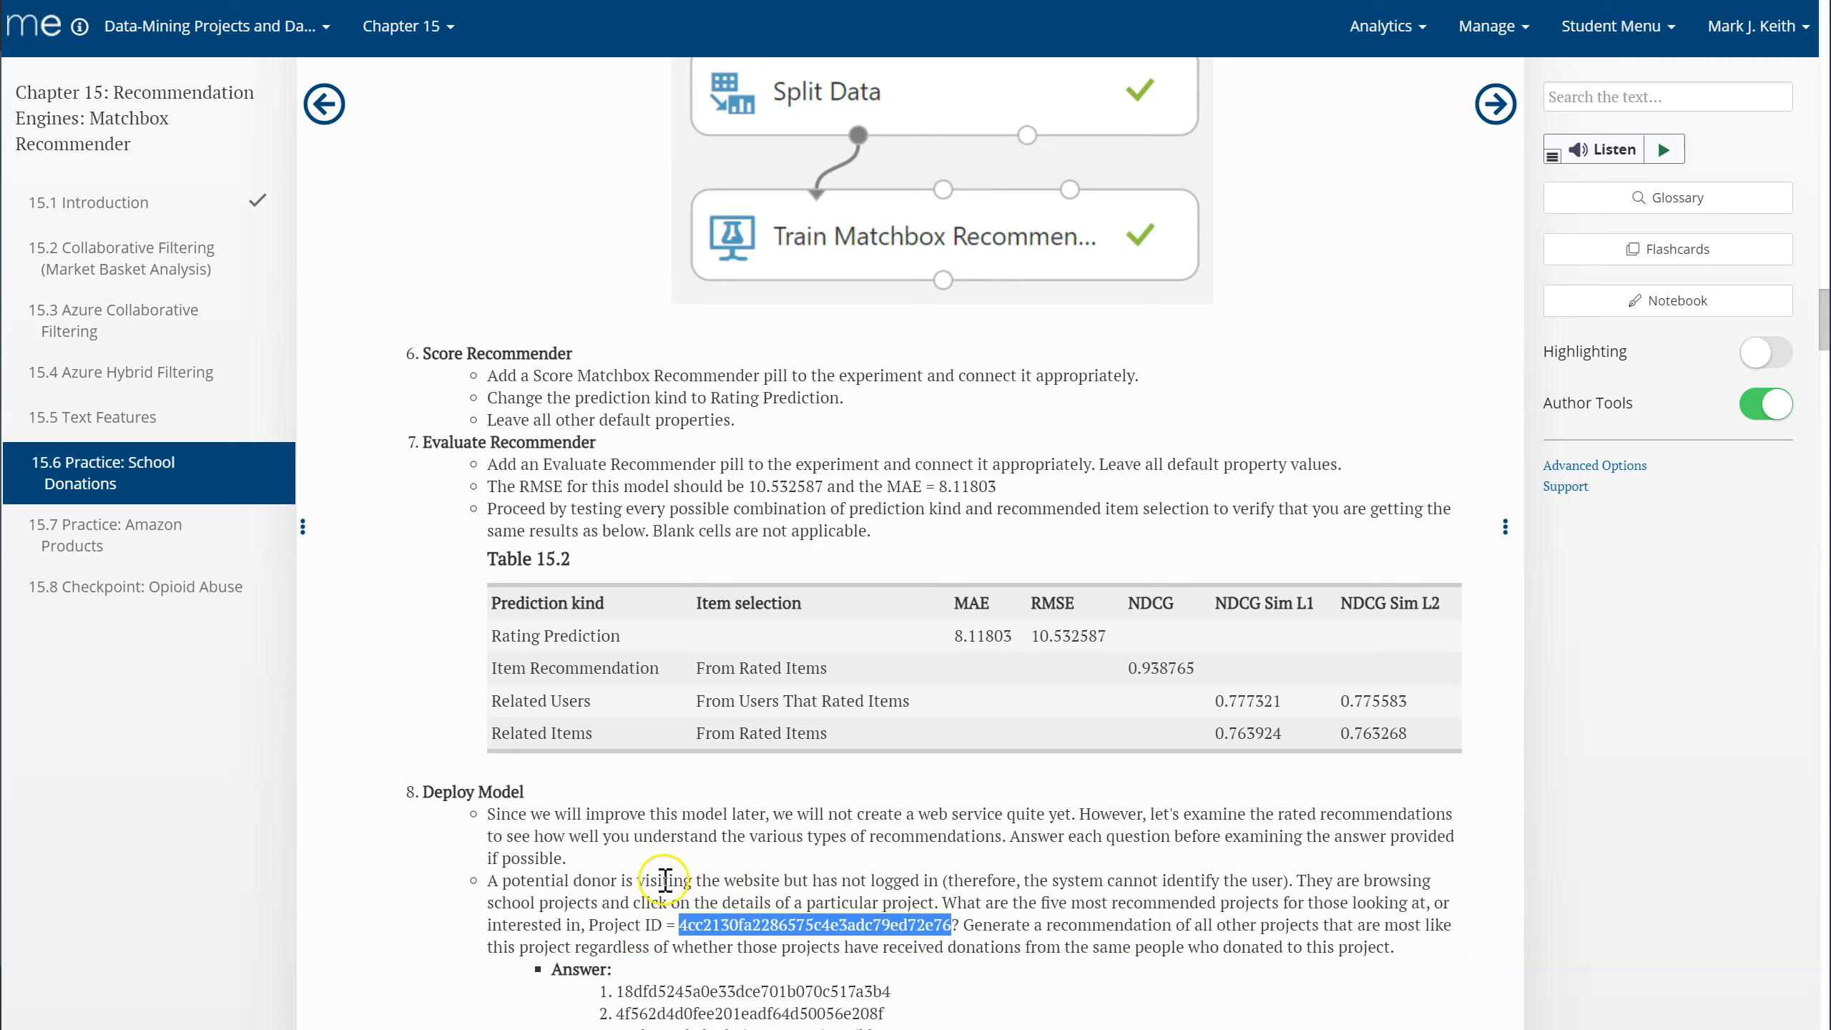
left_click_drag(610, 880, 1282, 873)
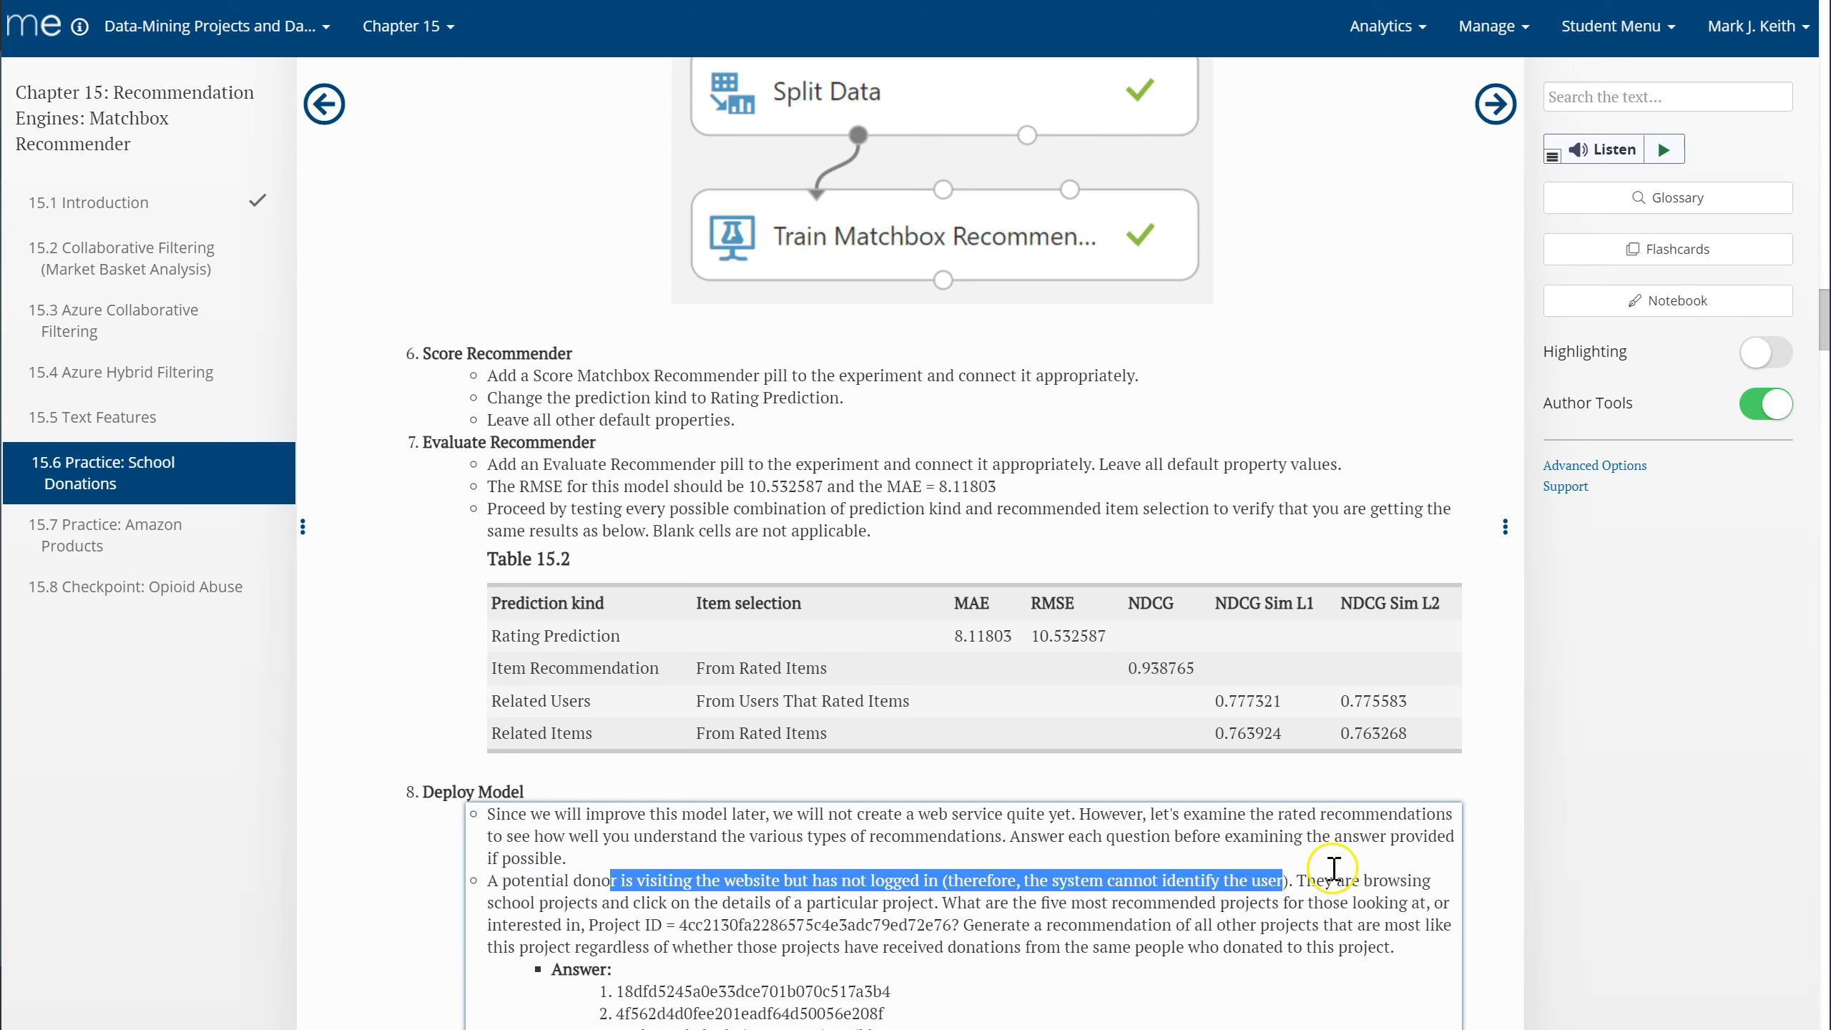
left_click(1353, 888)
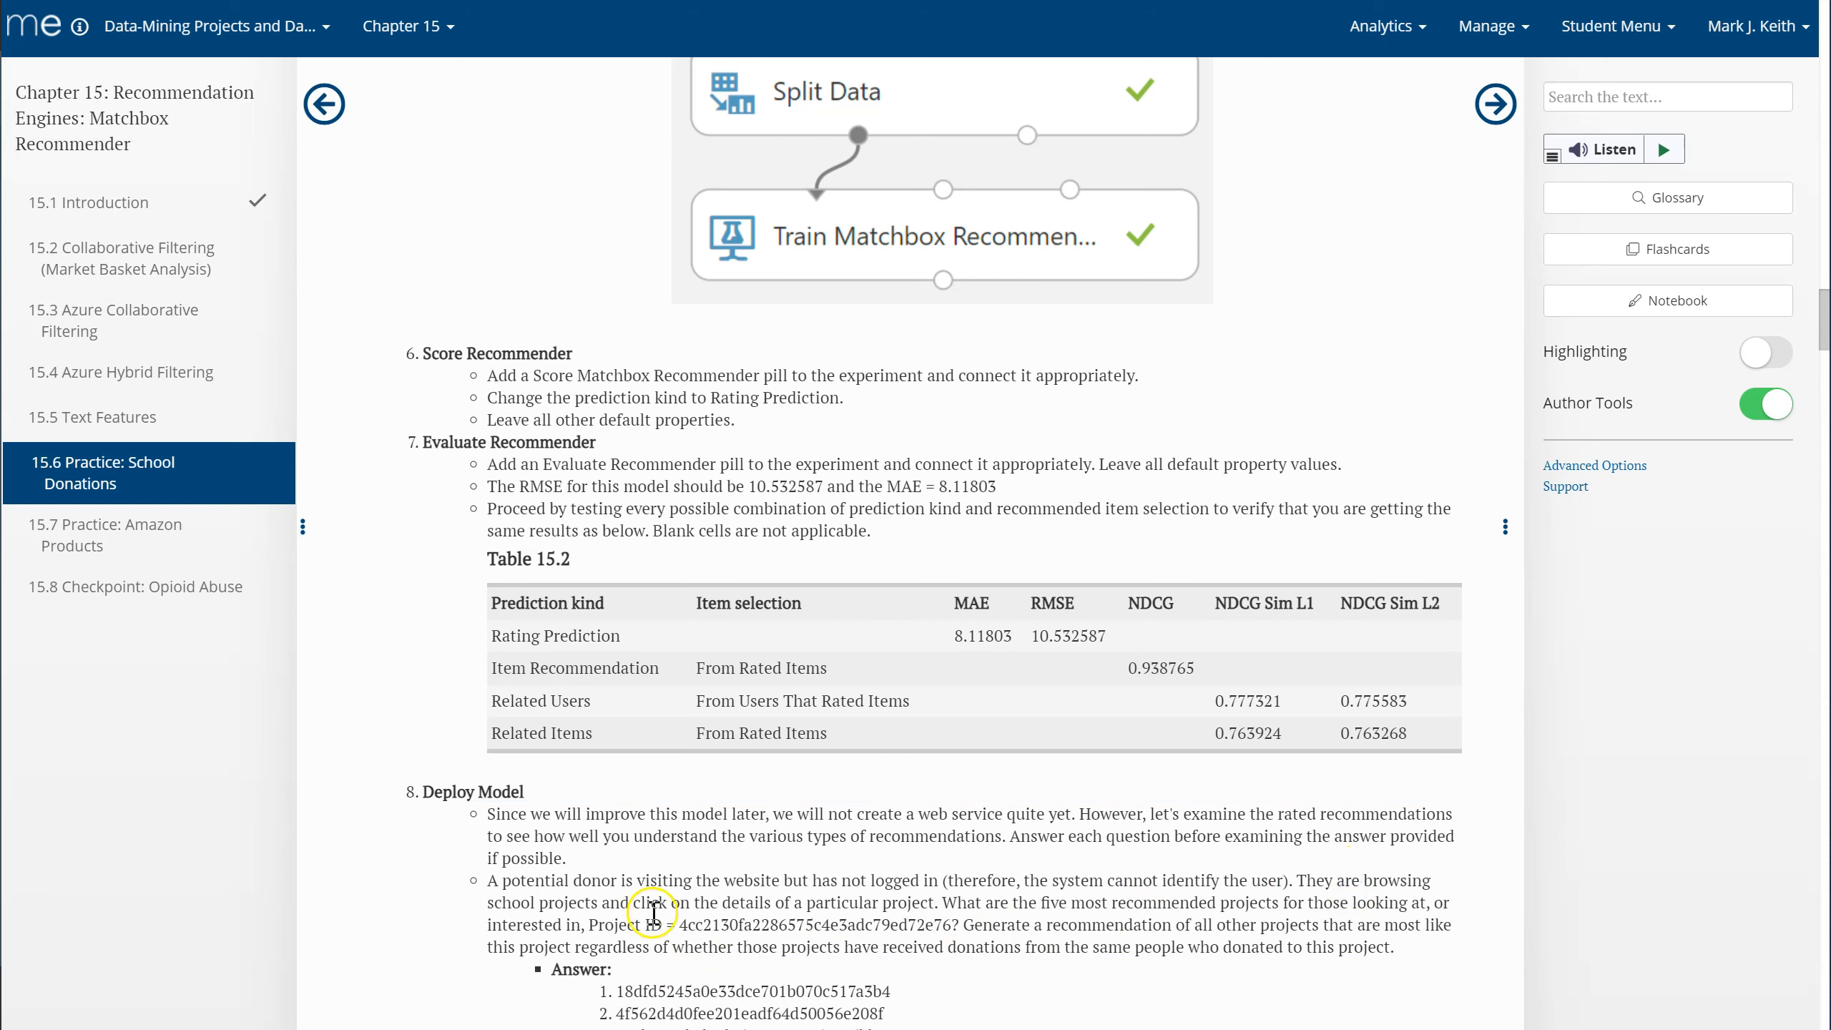
double_click(721, 926)
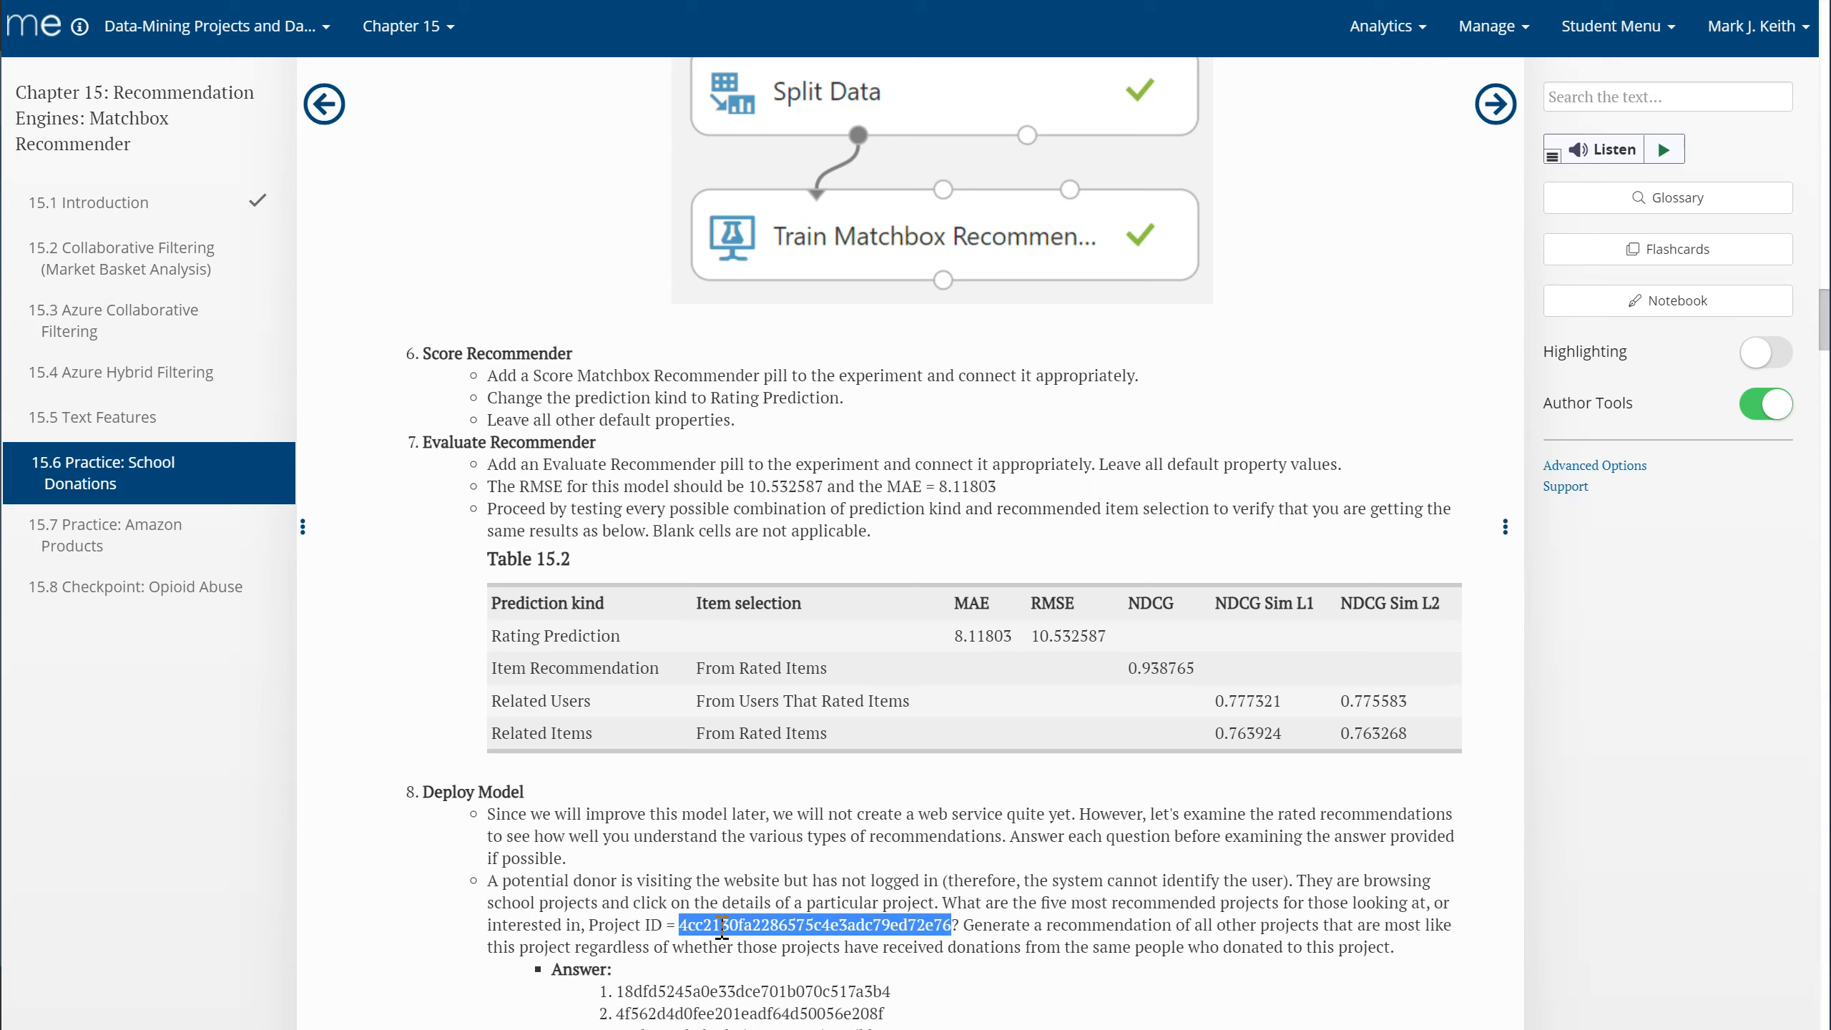
key("alt+Tab")
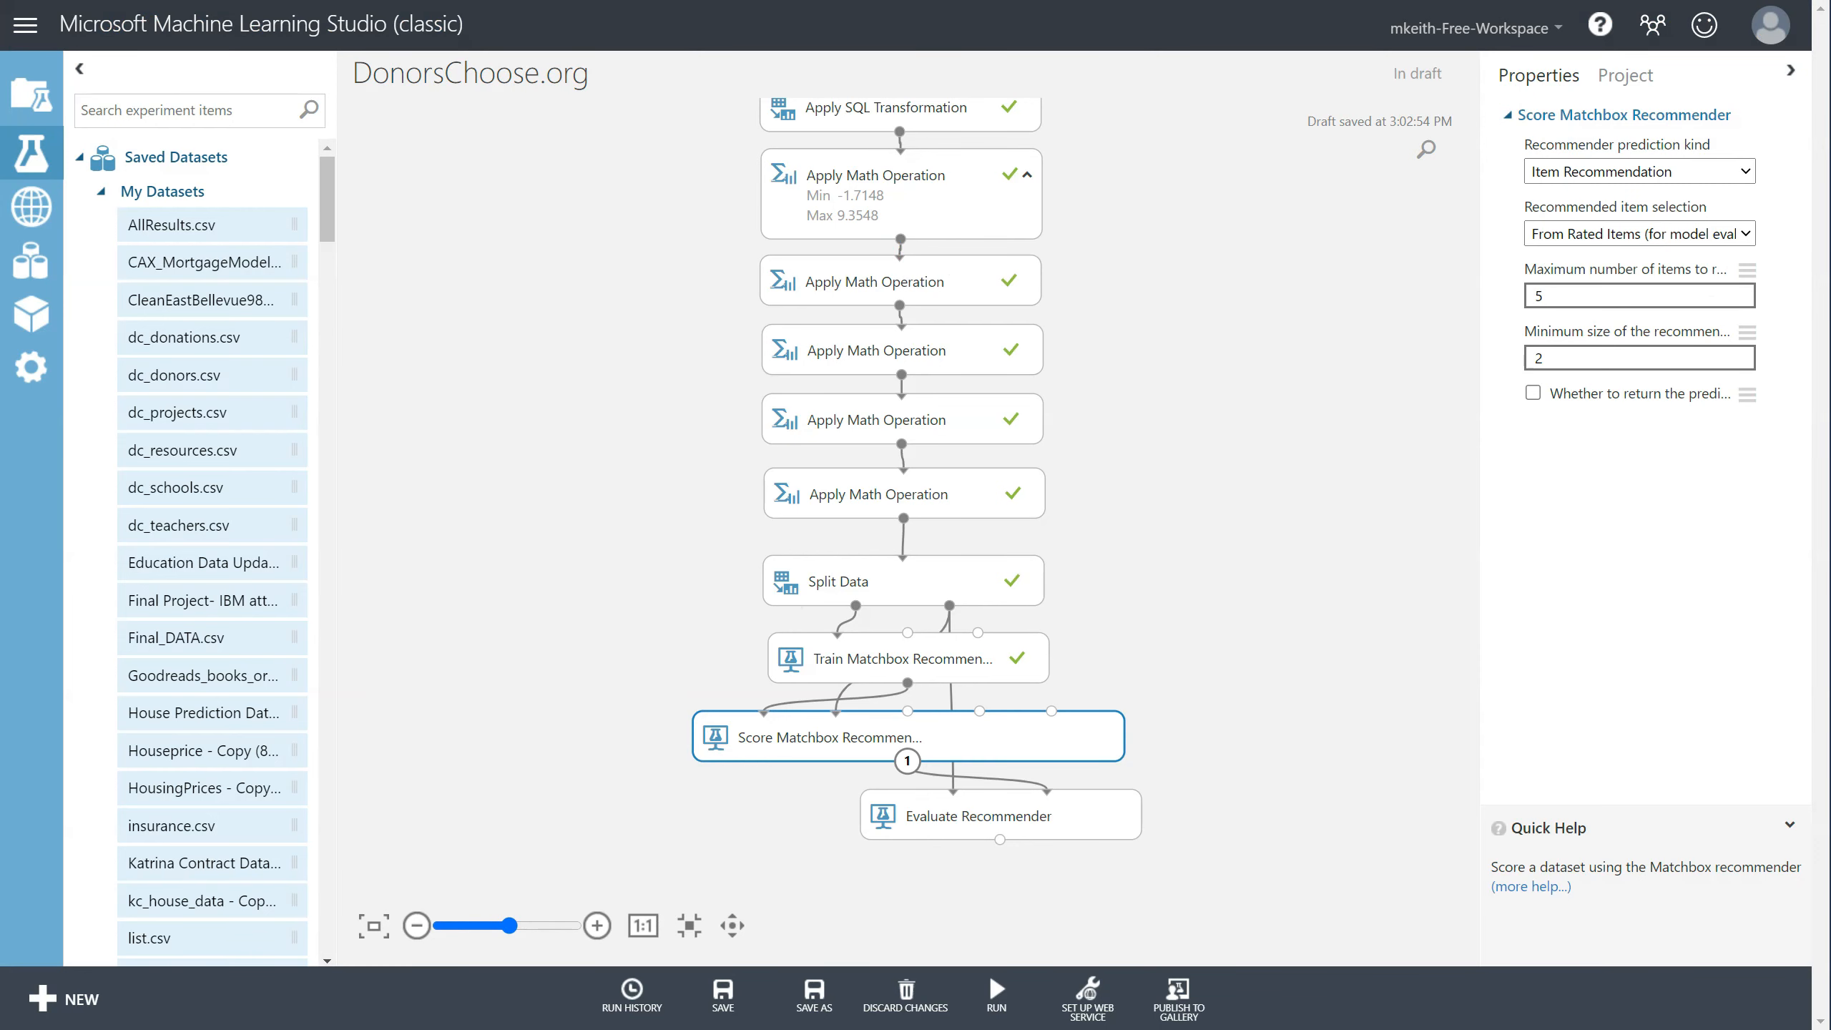
Set the Score Matchbox Recommender's prediction kind to Related Items and view its related item selection choices.
left_click(1575, 173)
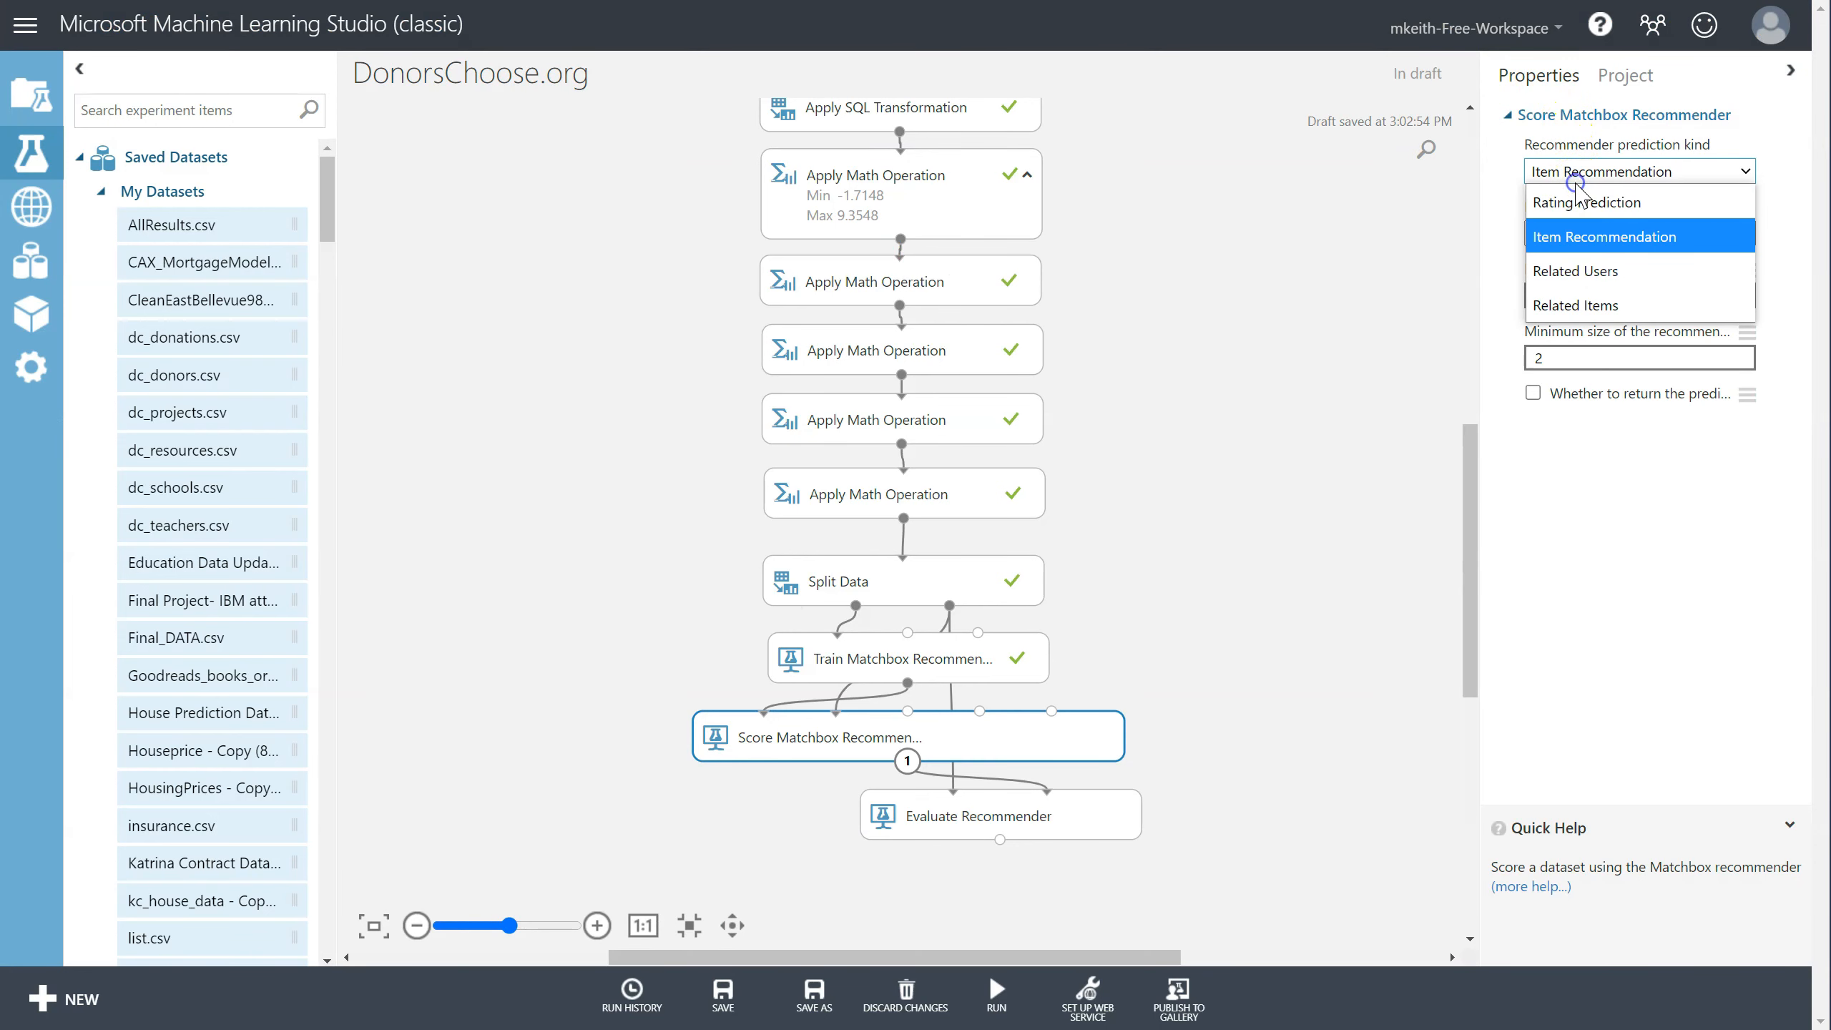
left_click(1584, 301)
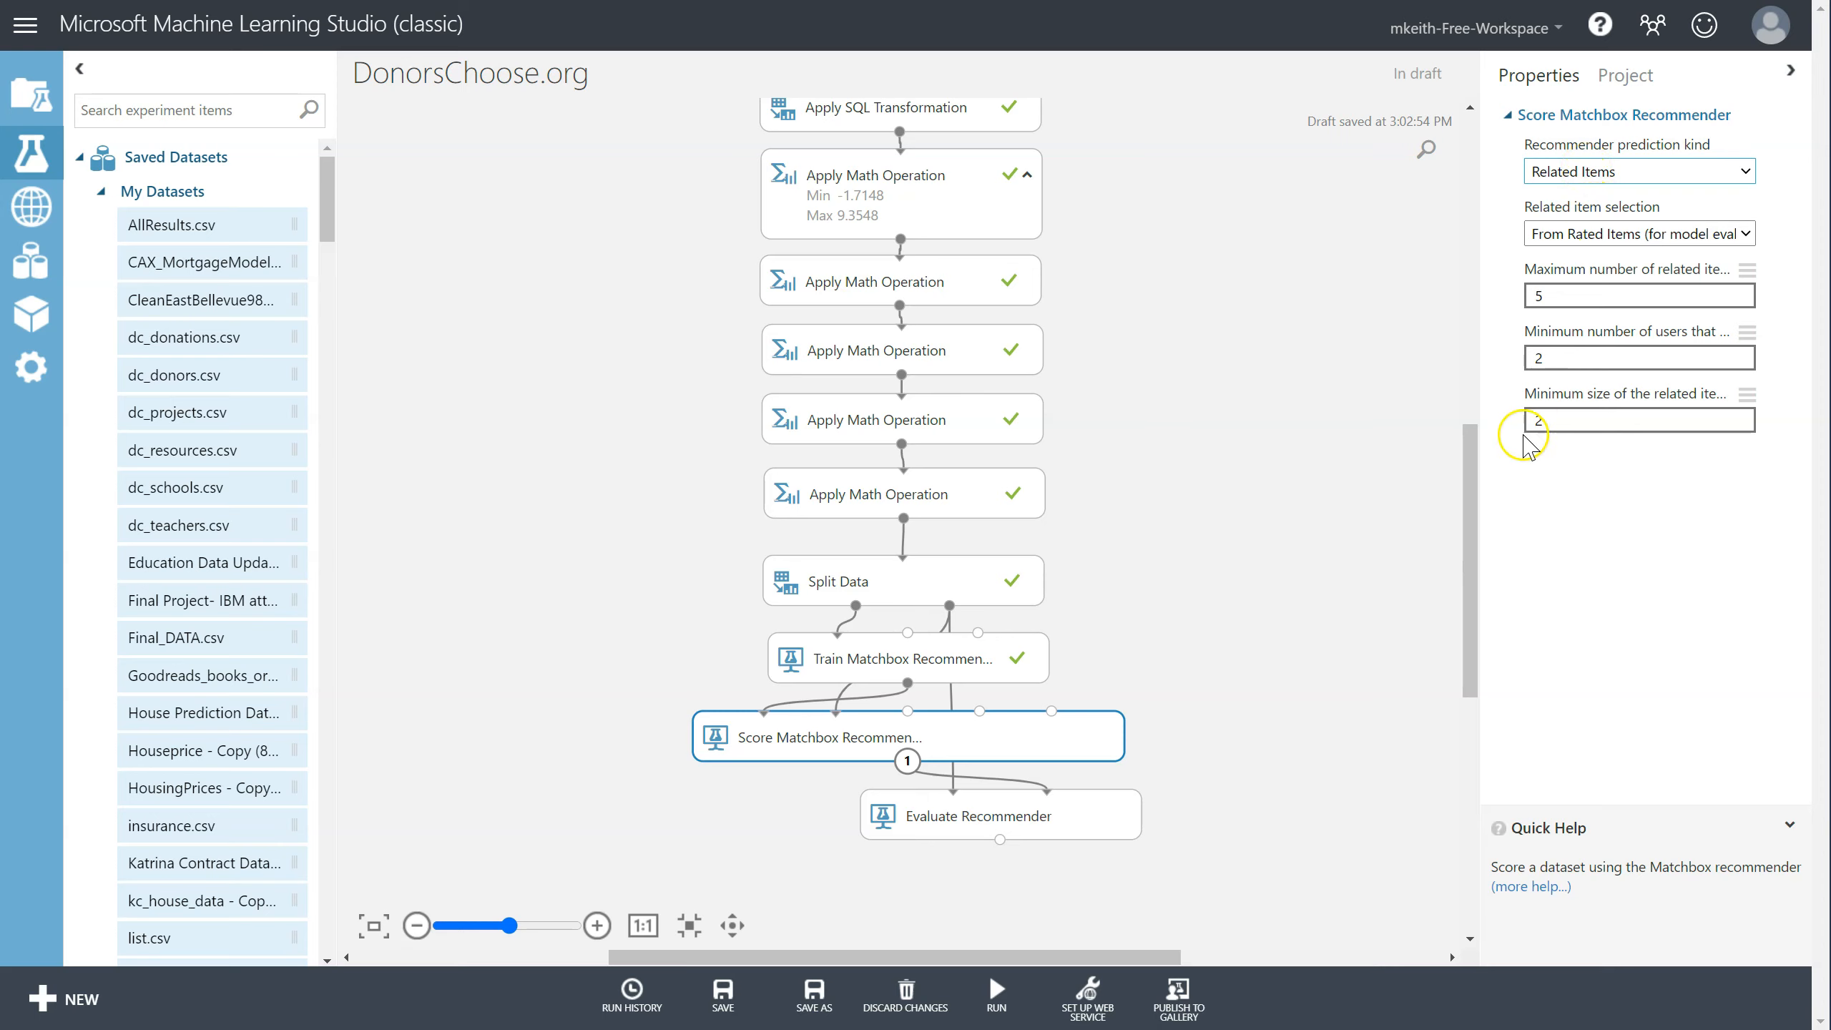
left_click(1578, 232)
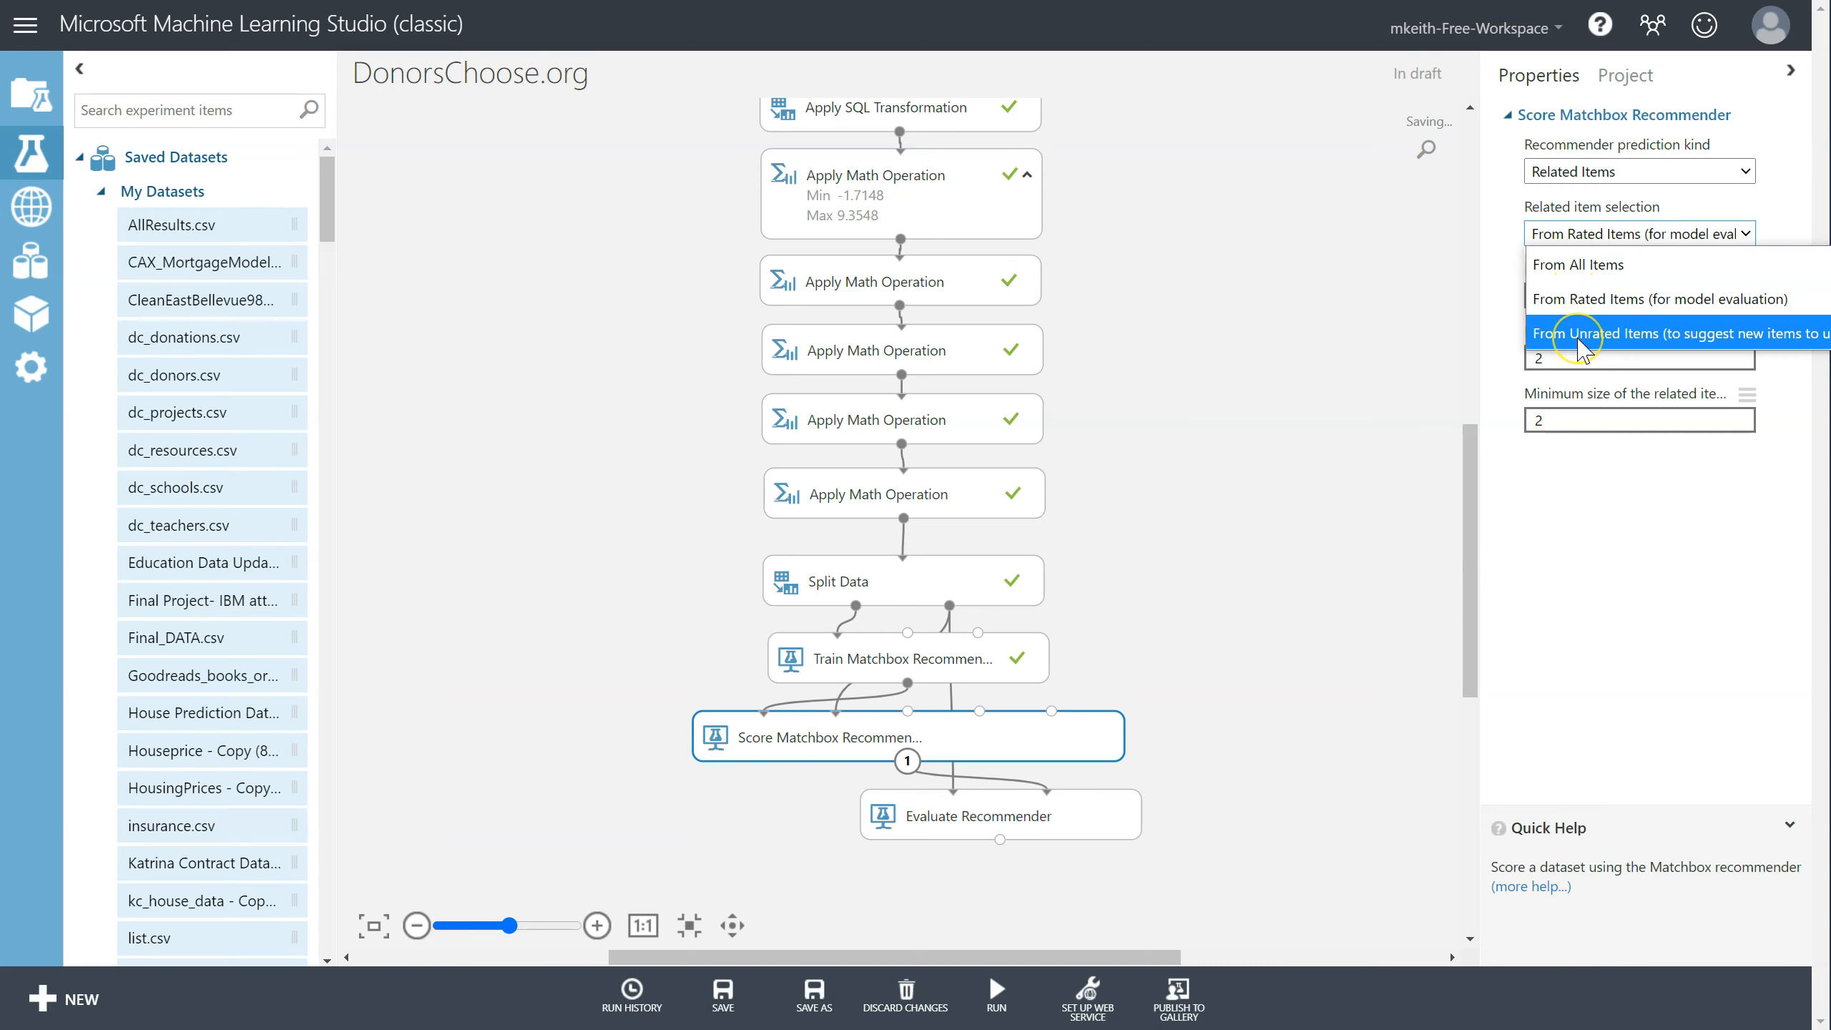
Compare the related item selection choices with the textbook question's wording about donations from the same people.
key("alt+Tab")
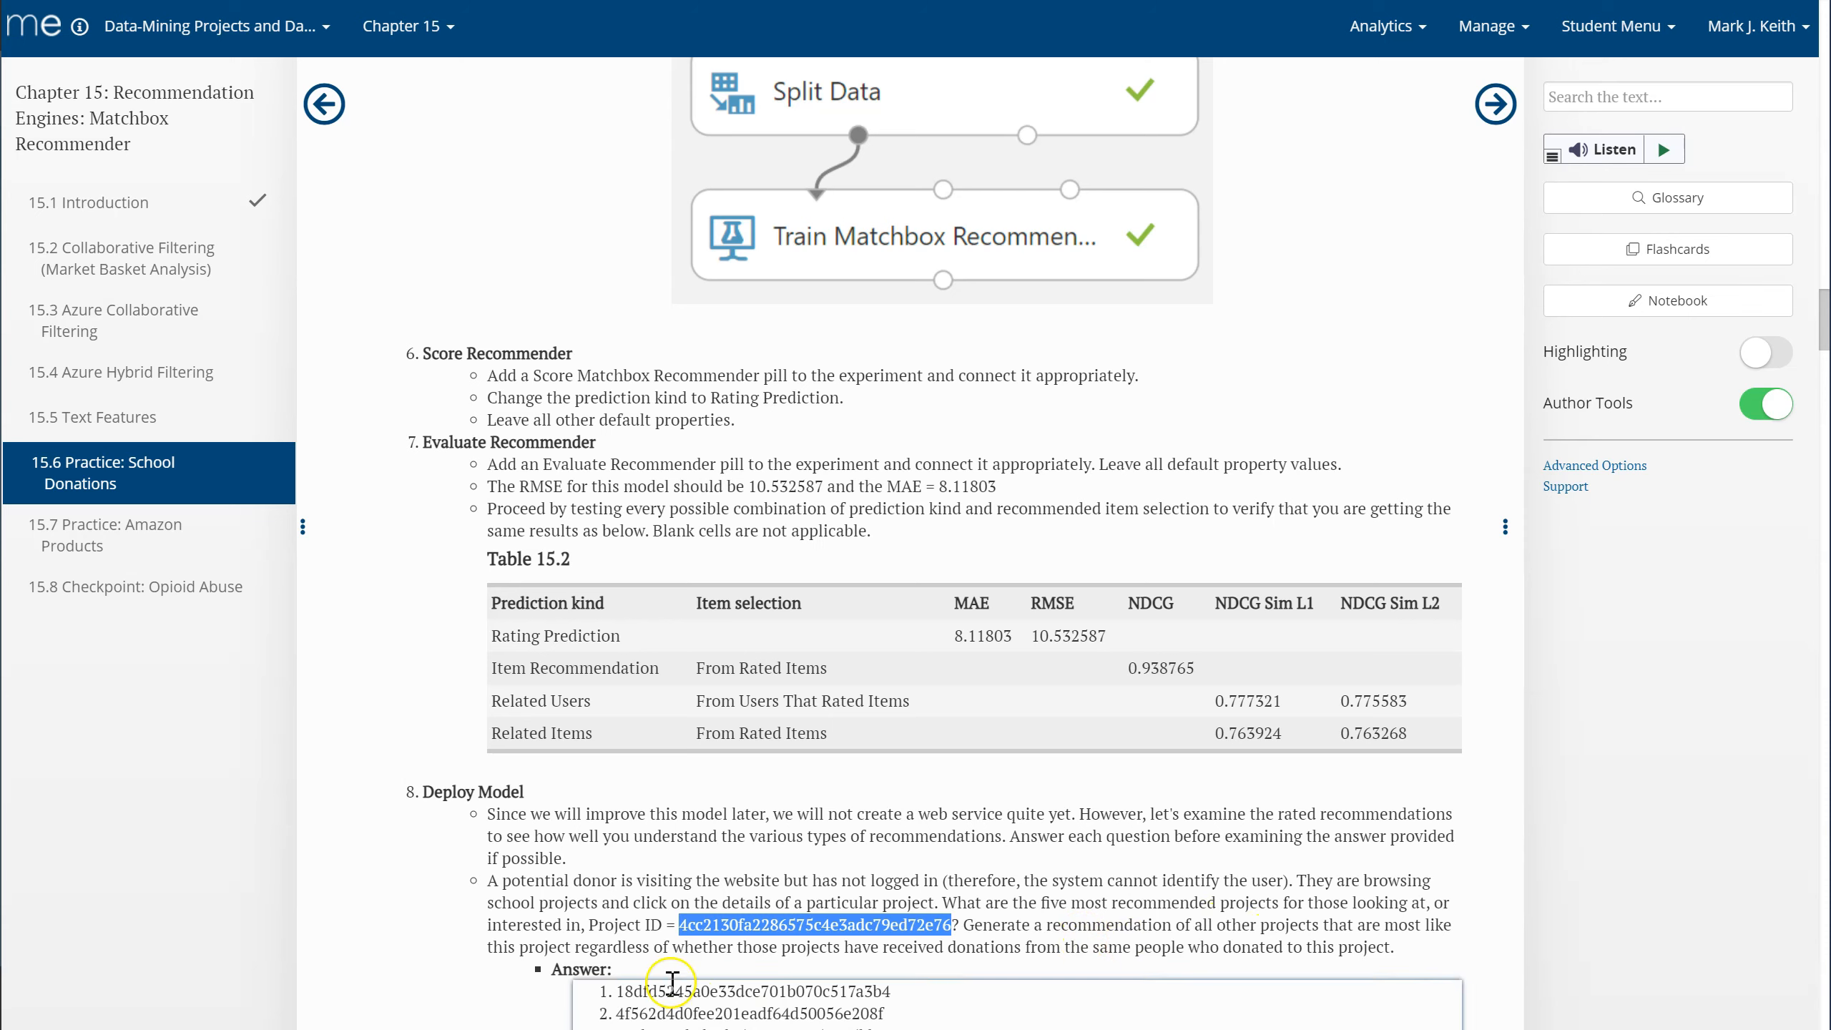
left_click_drag(642, 946, 1159, 946)
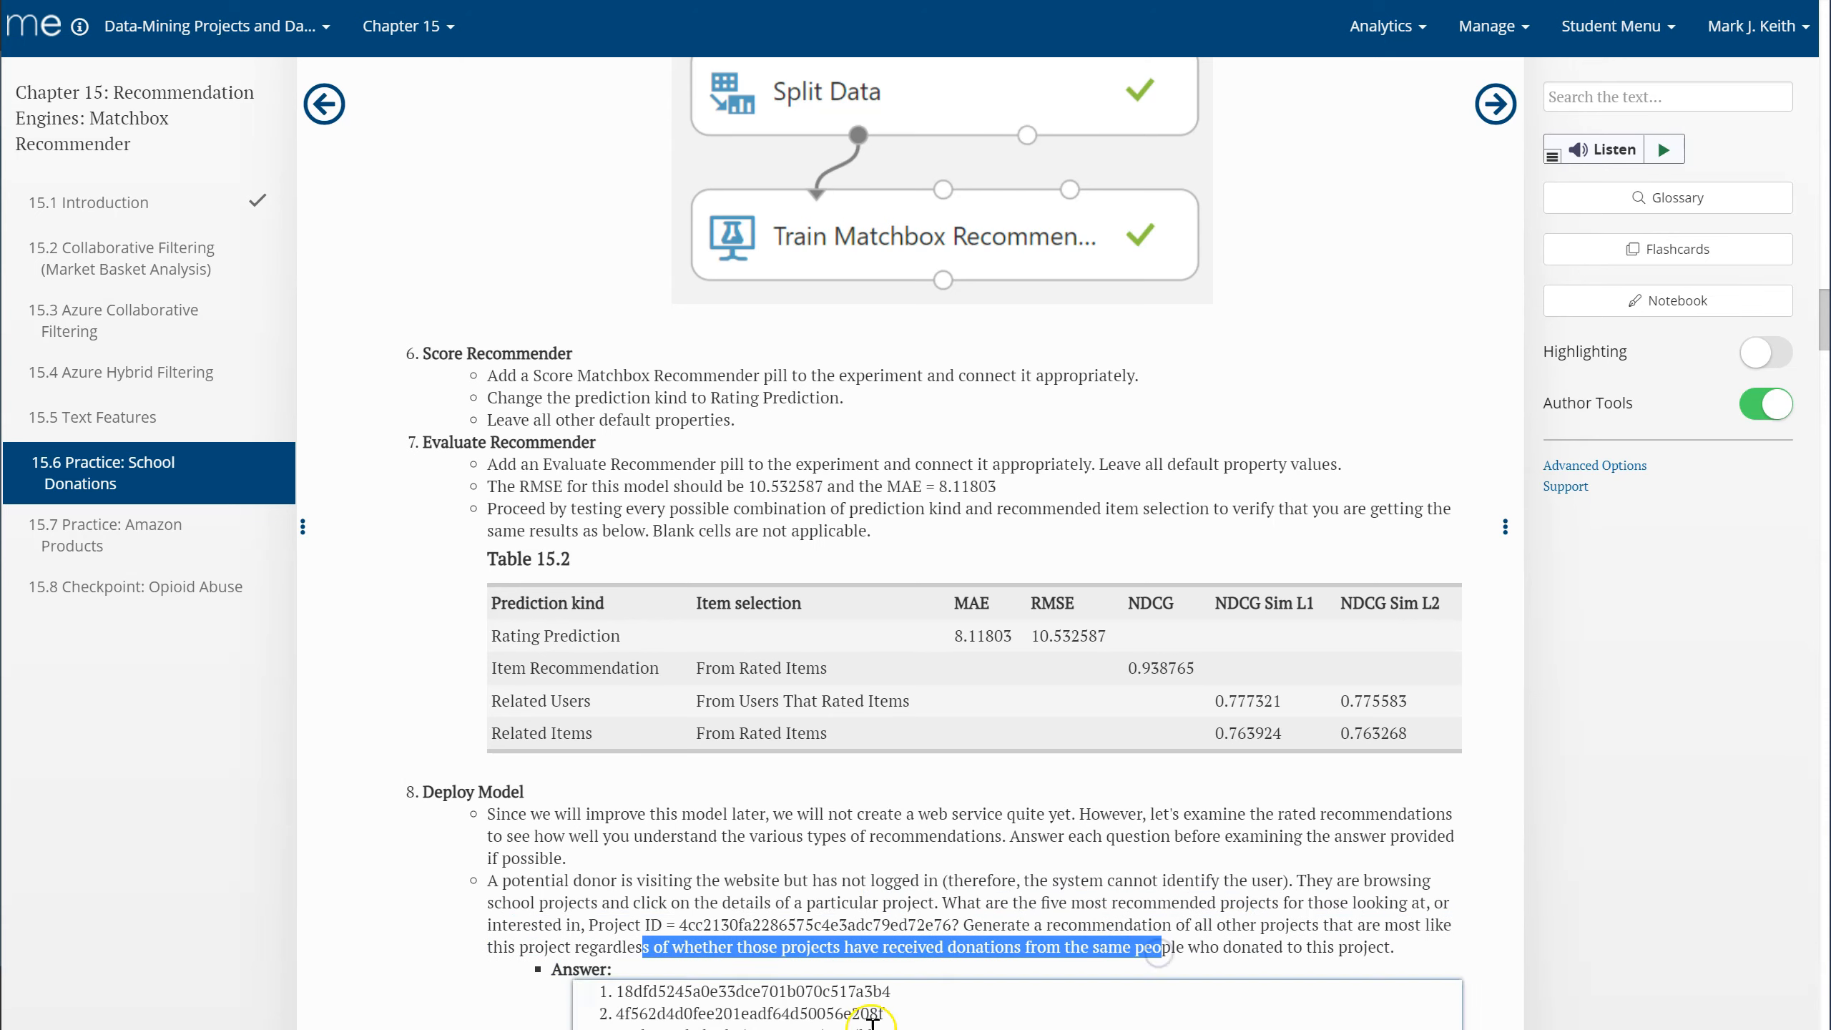
double_click(871, 924)
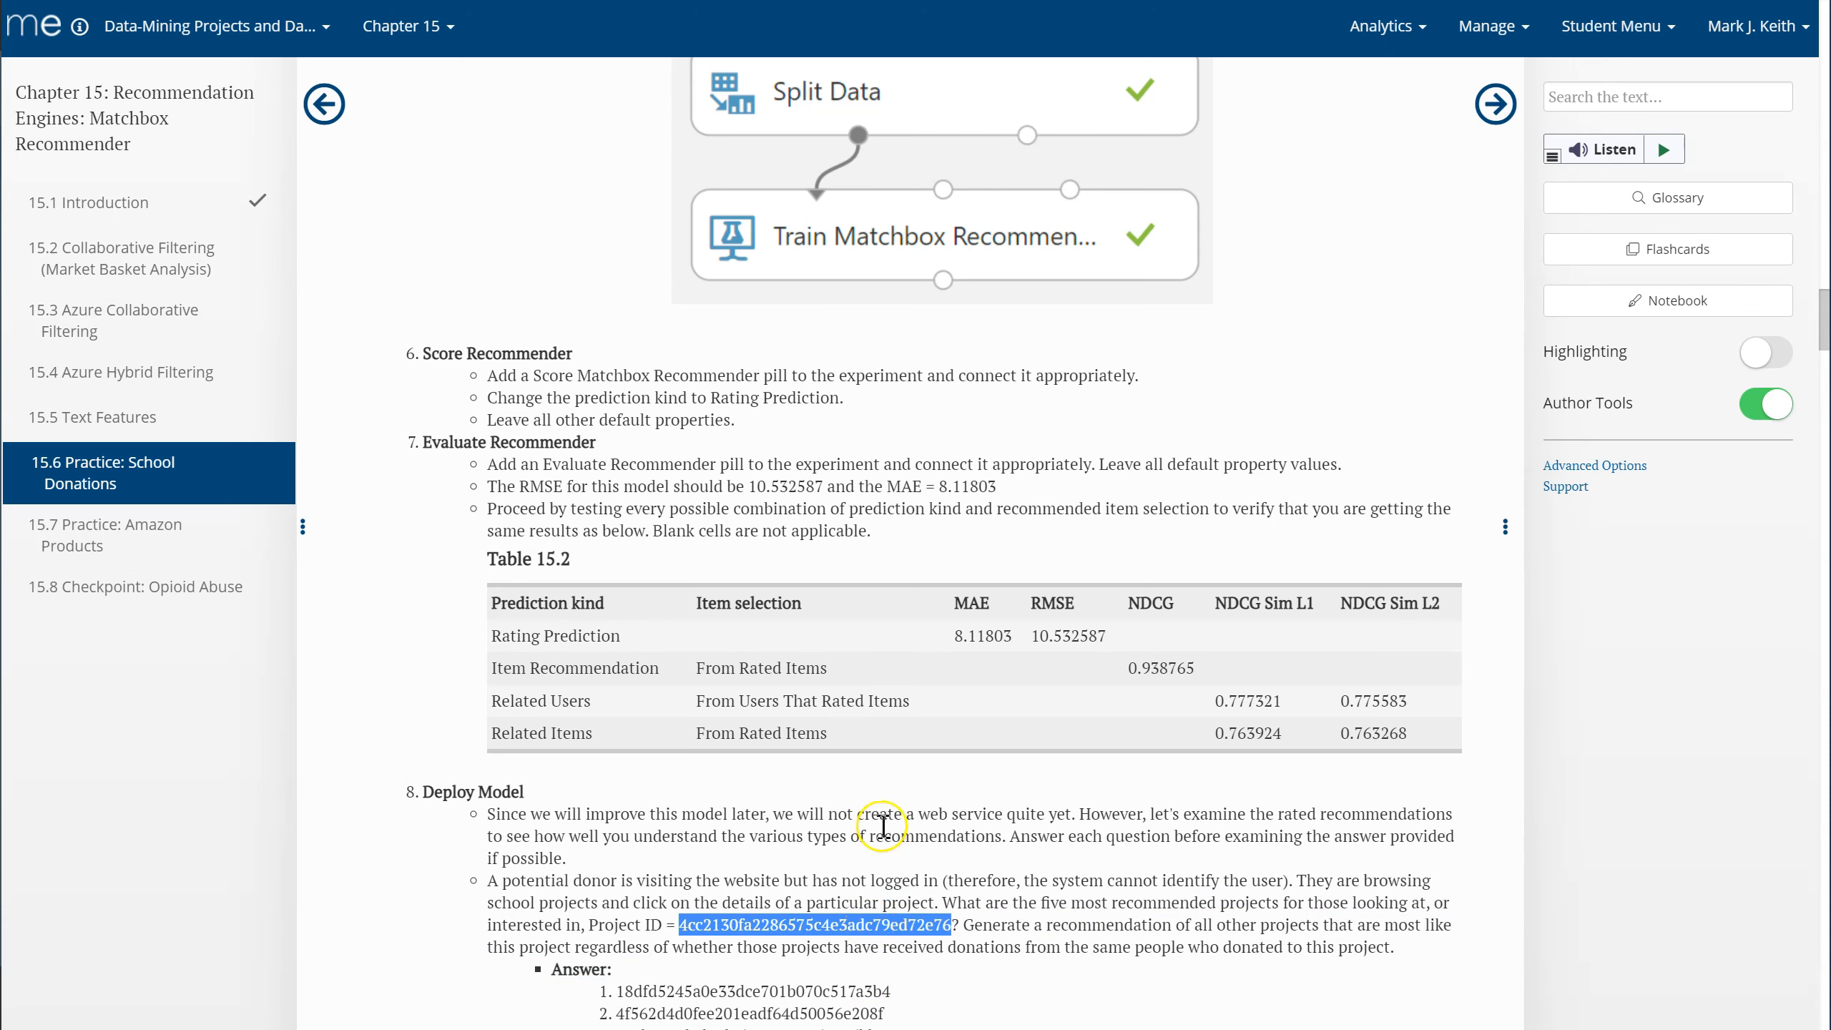
key("alt+Tab")
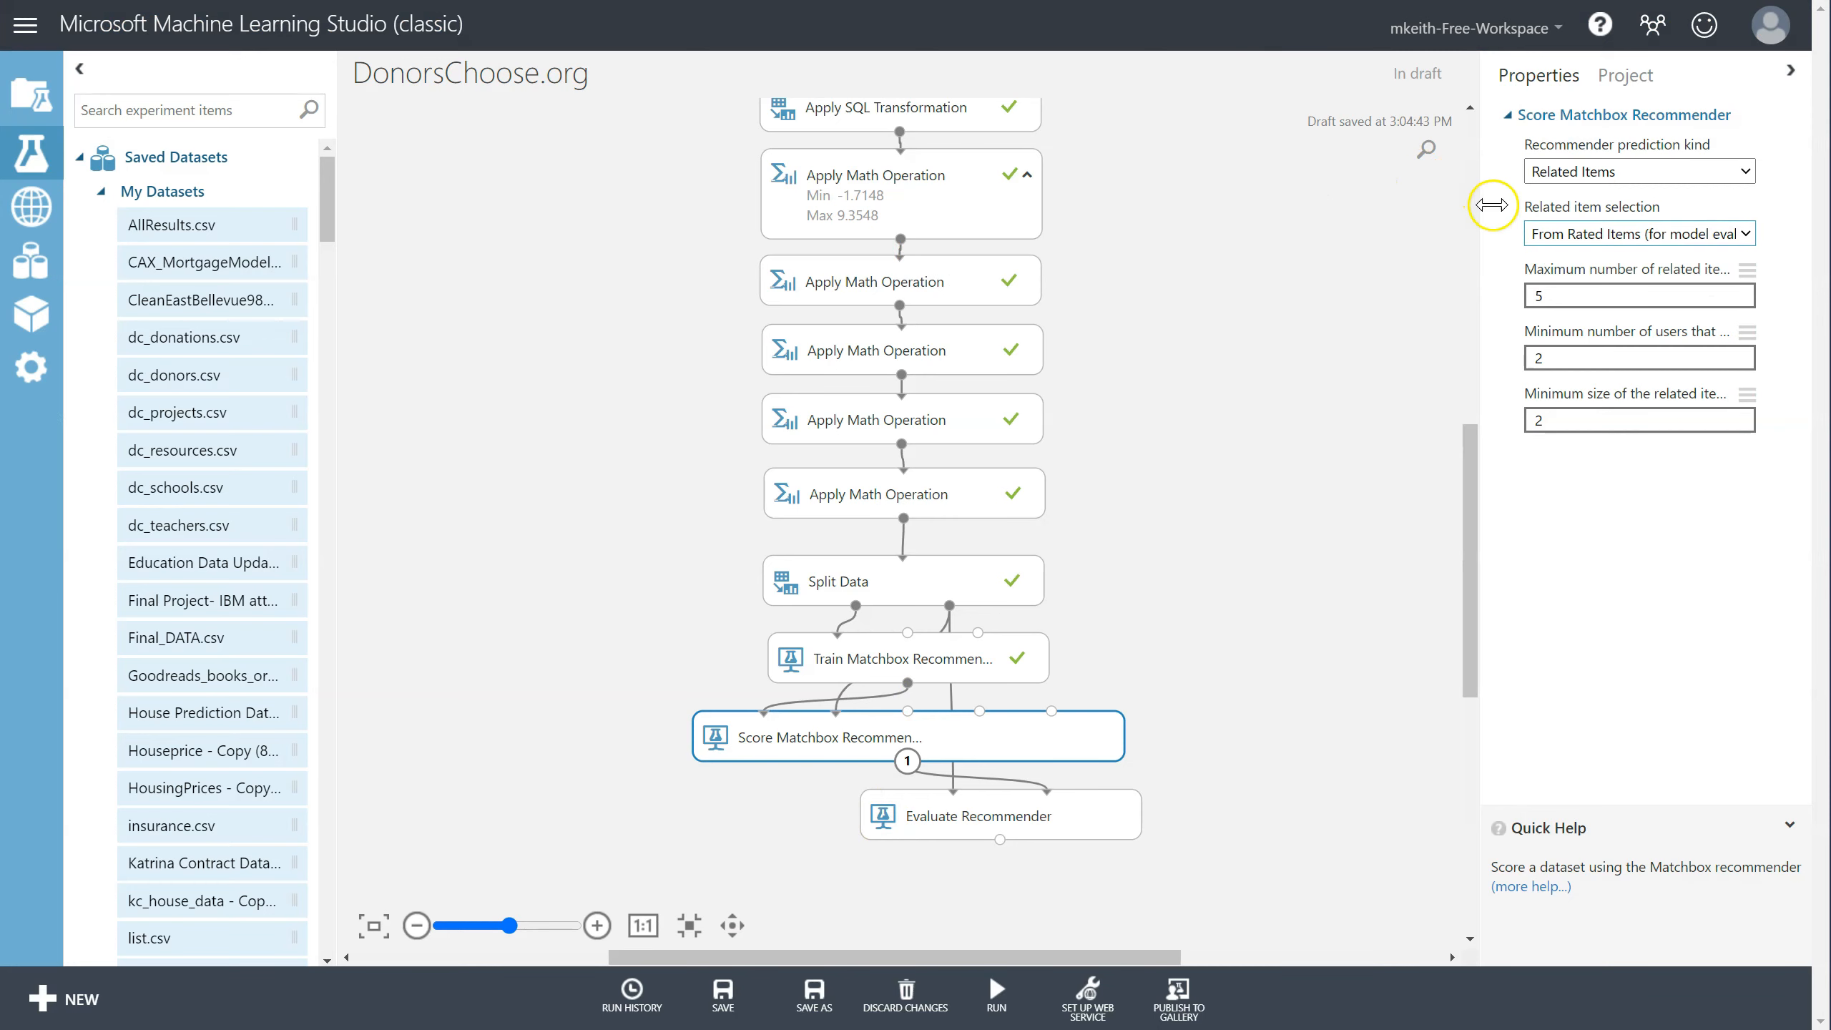
left_click(1546, 236)
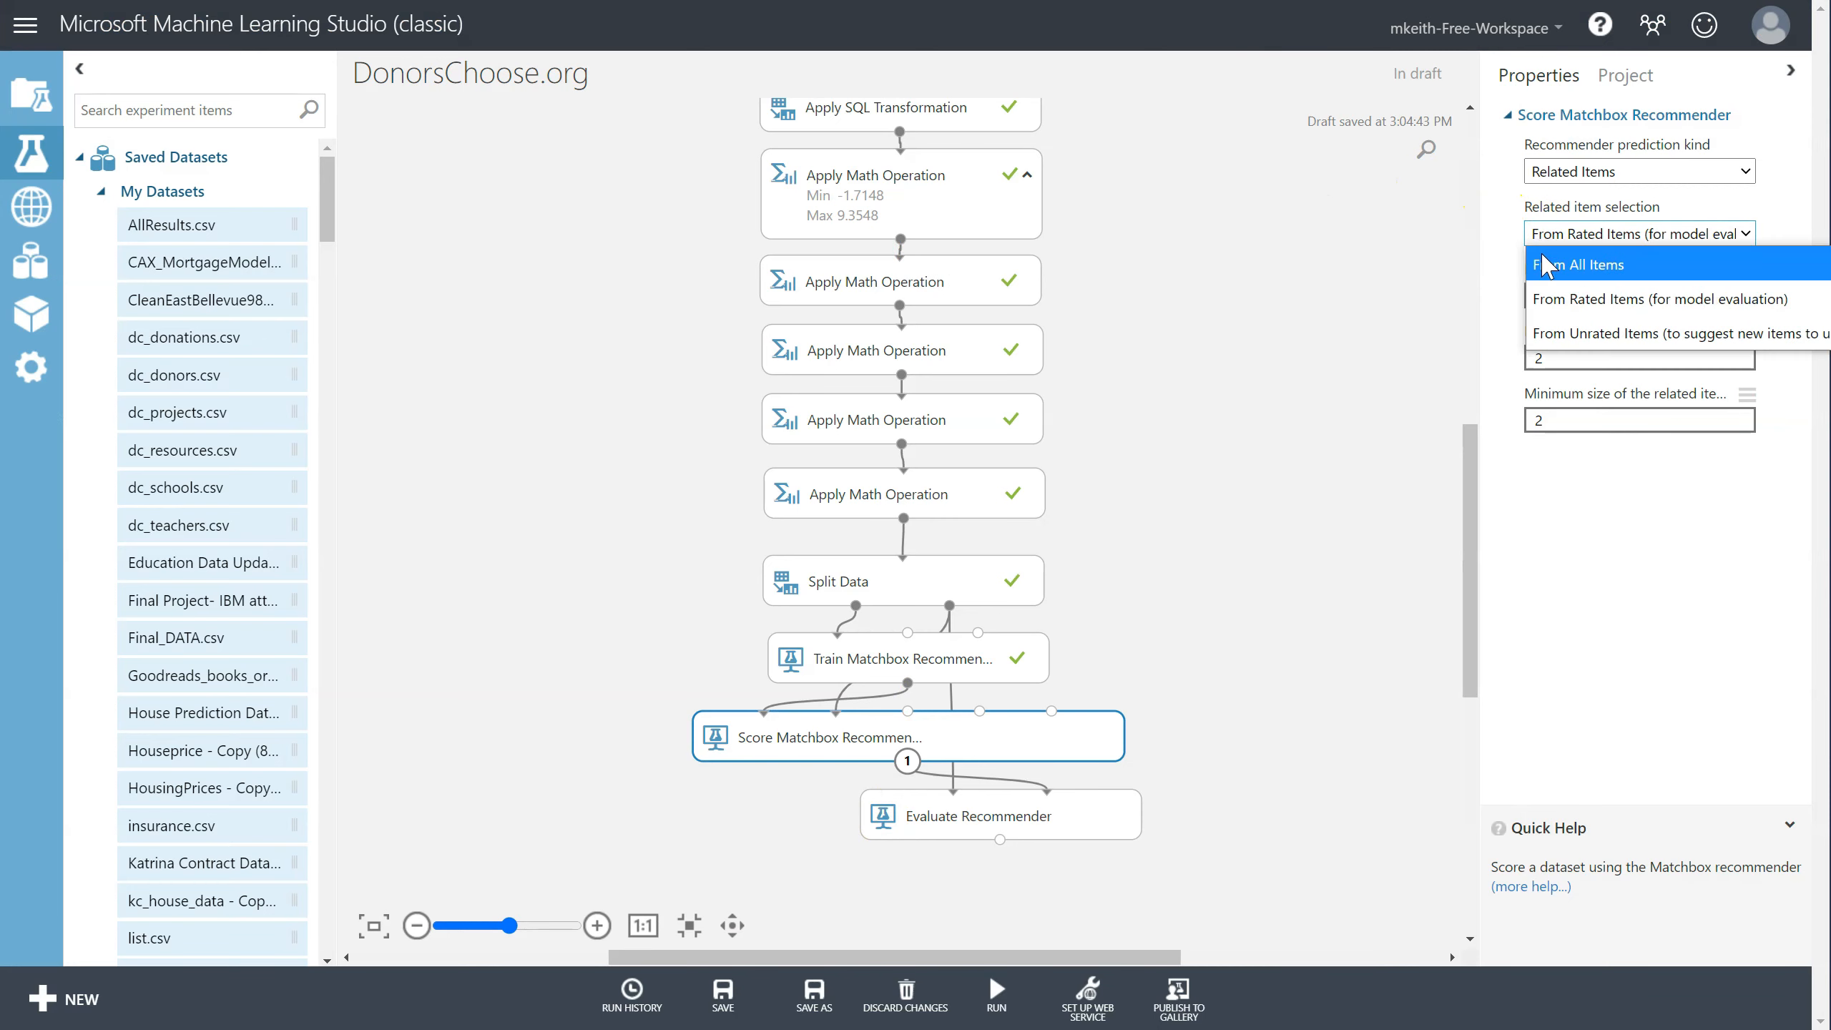
left_click(1557, 336)
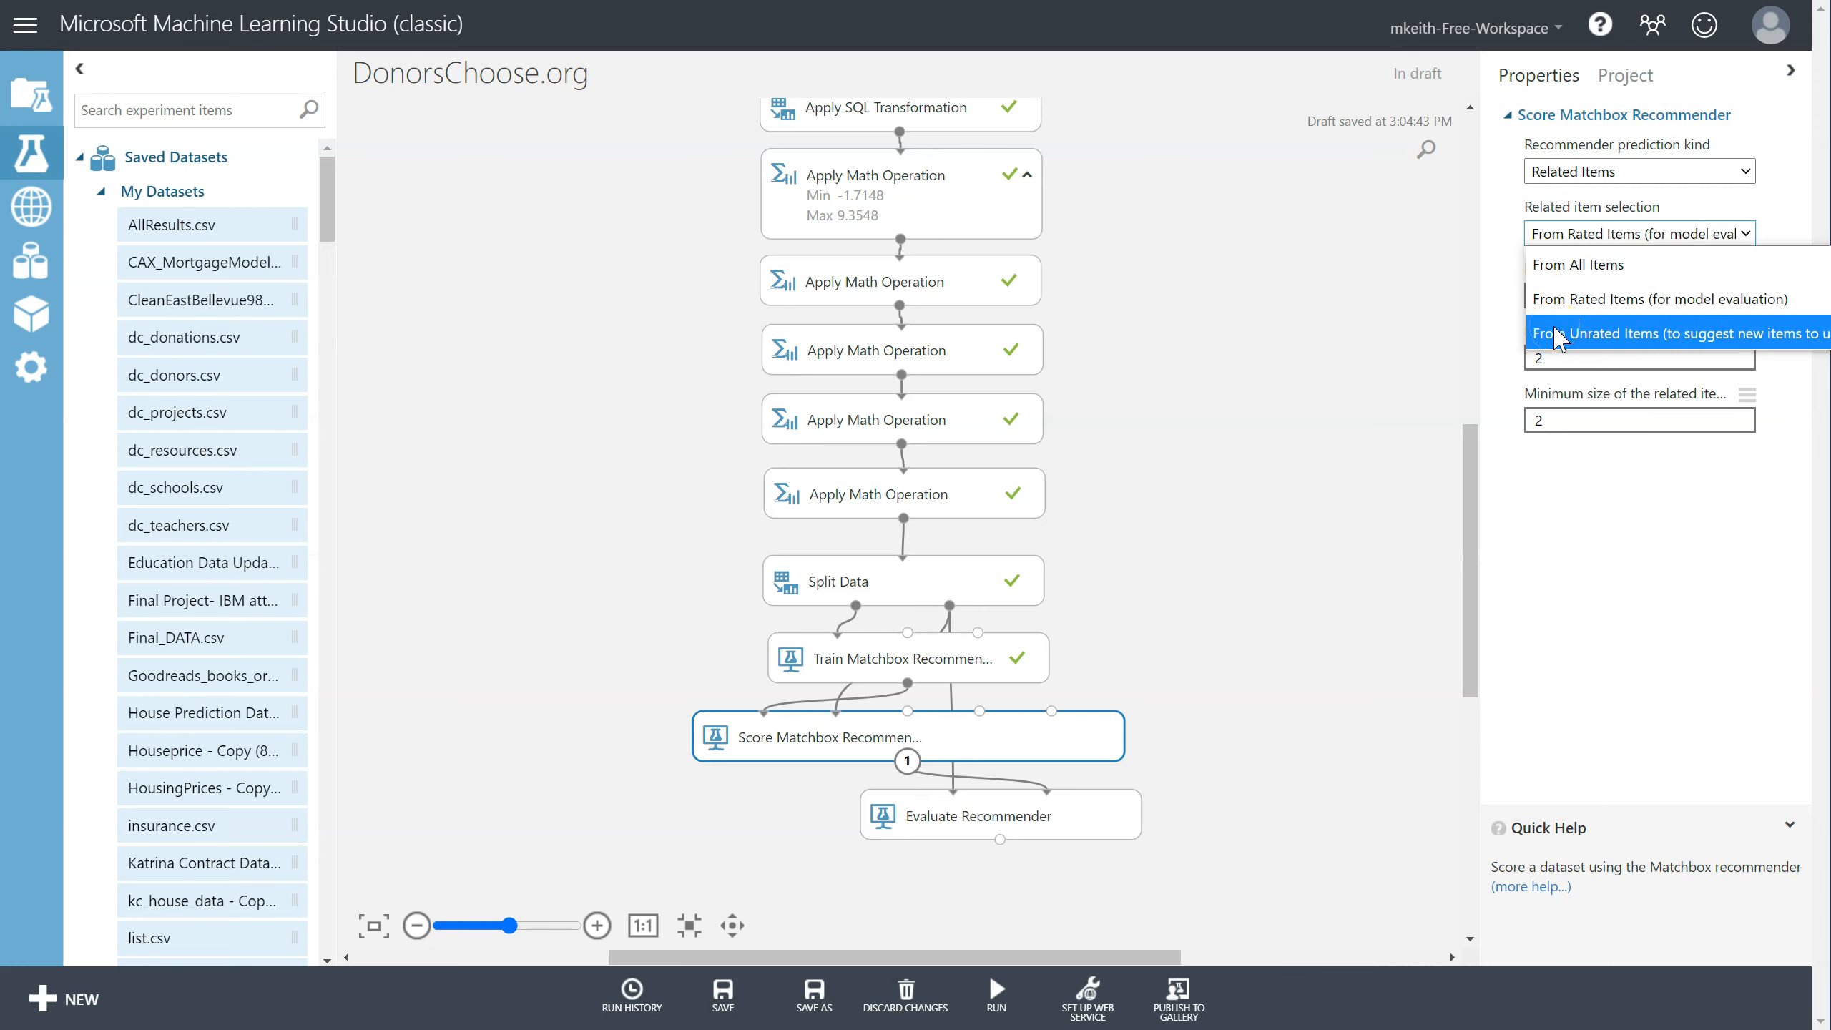
key("alt+Tab")
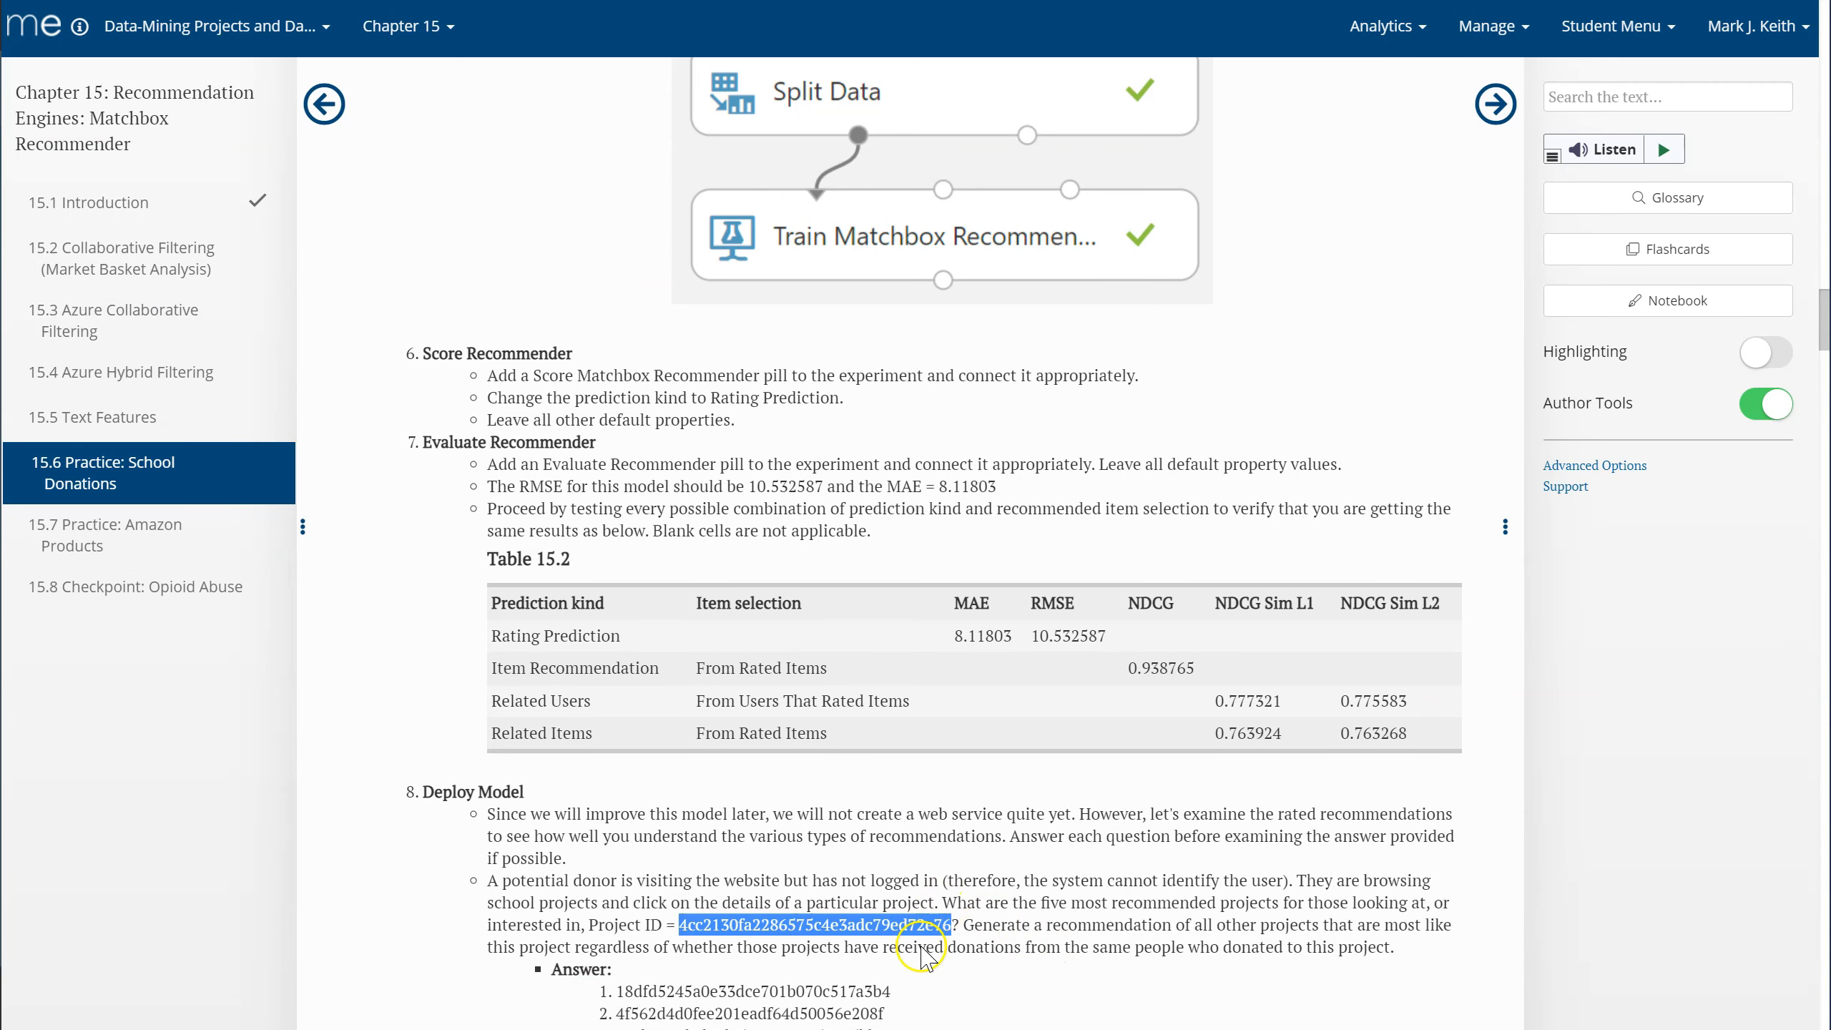
key("alt+Tab")
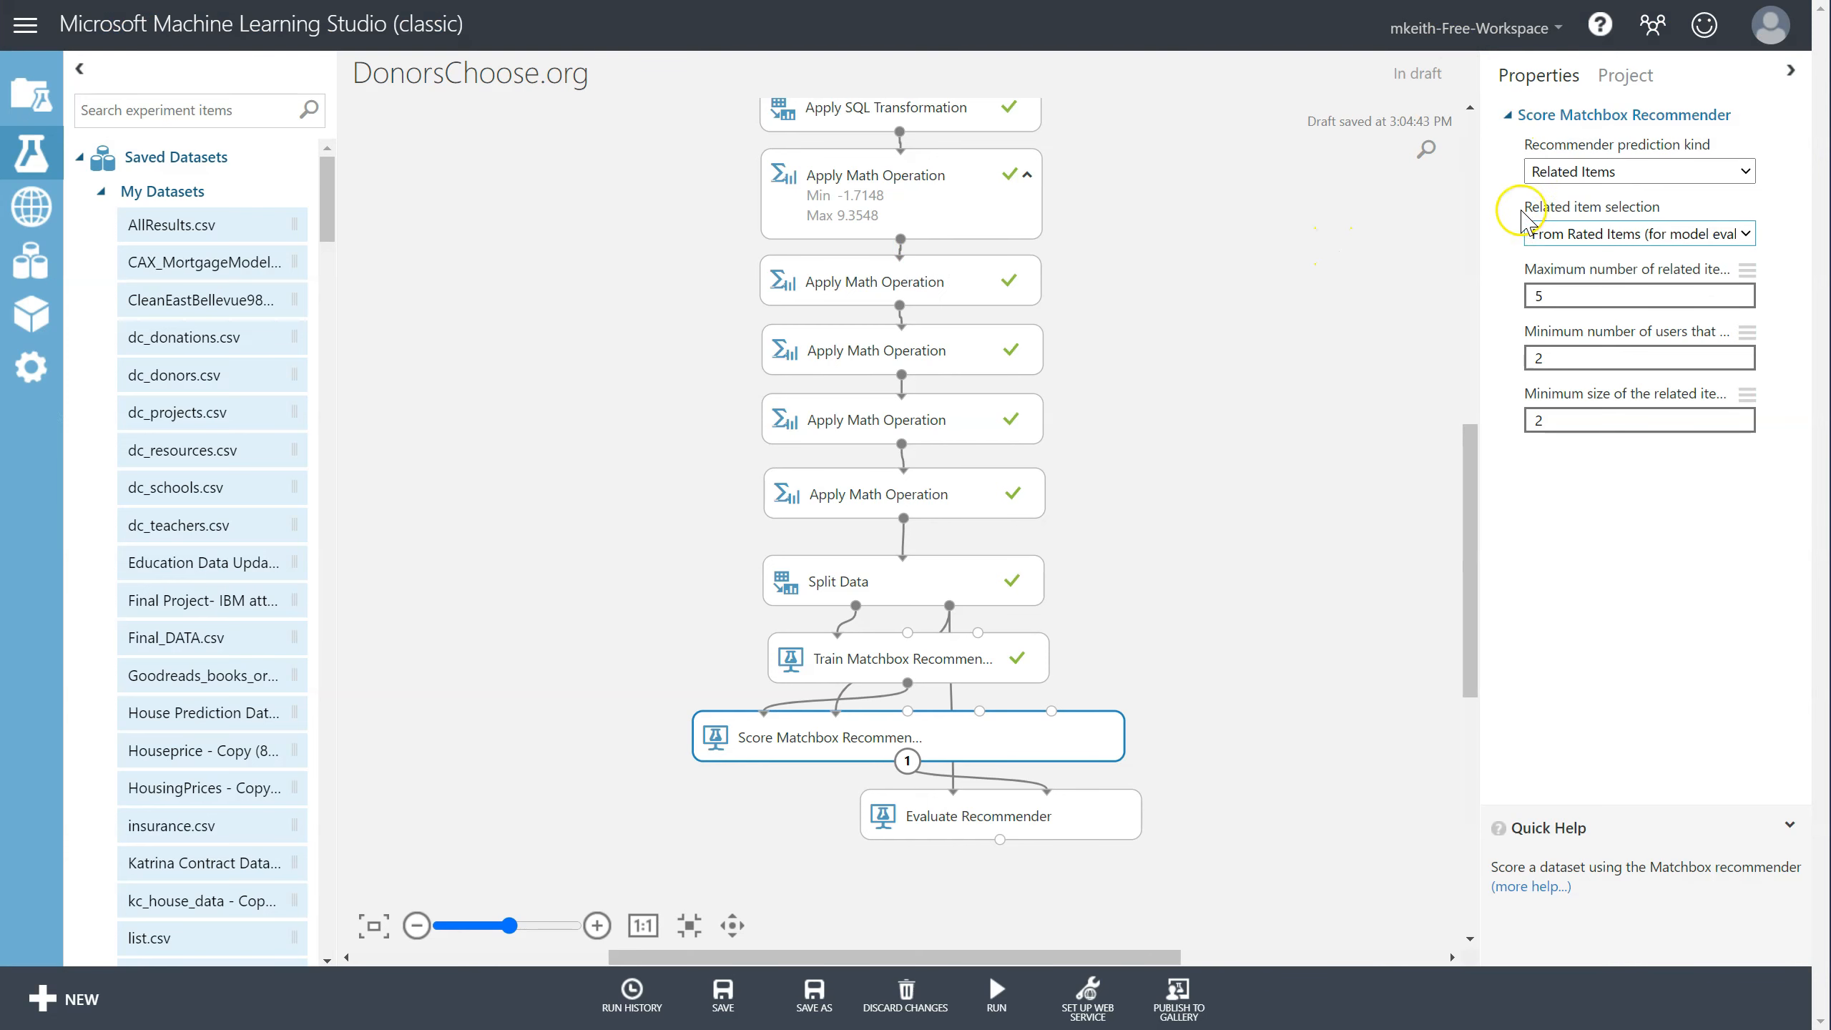
Set the Score Matchbox Recommender's related item selection to From All Items.
left_click(1598, 238)
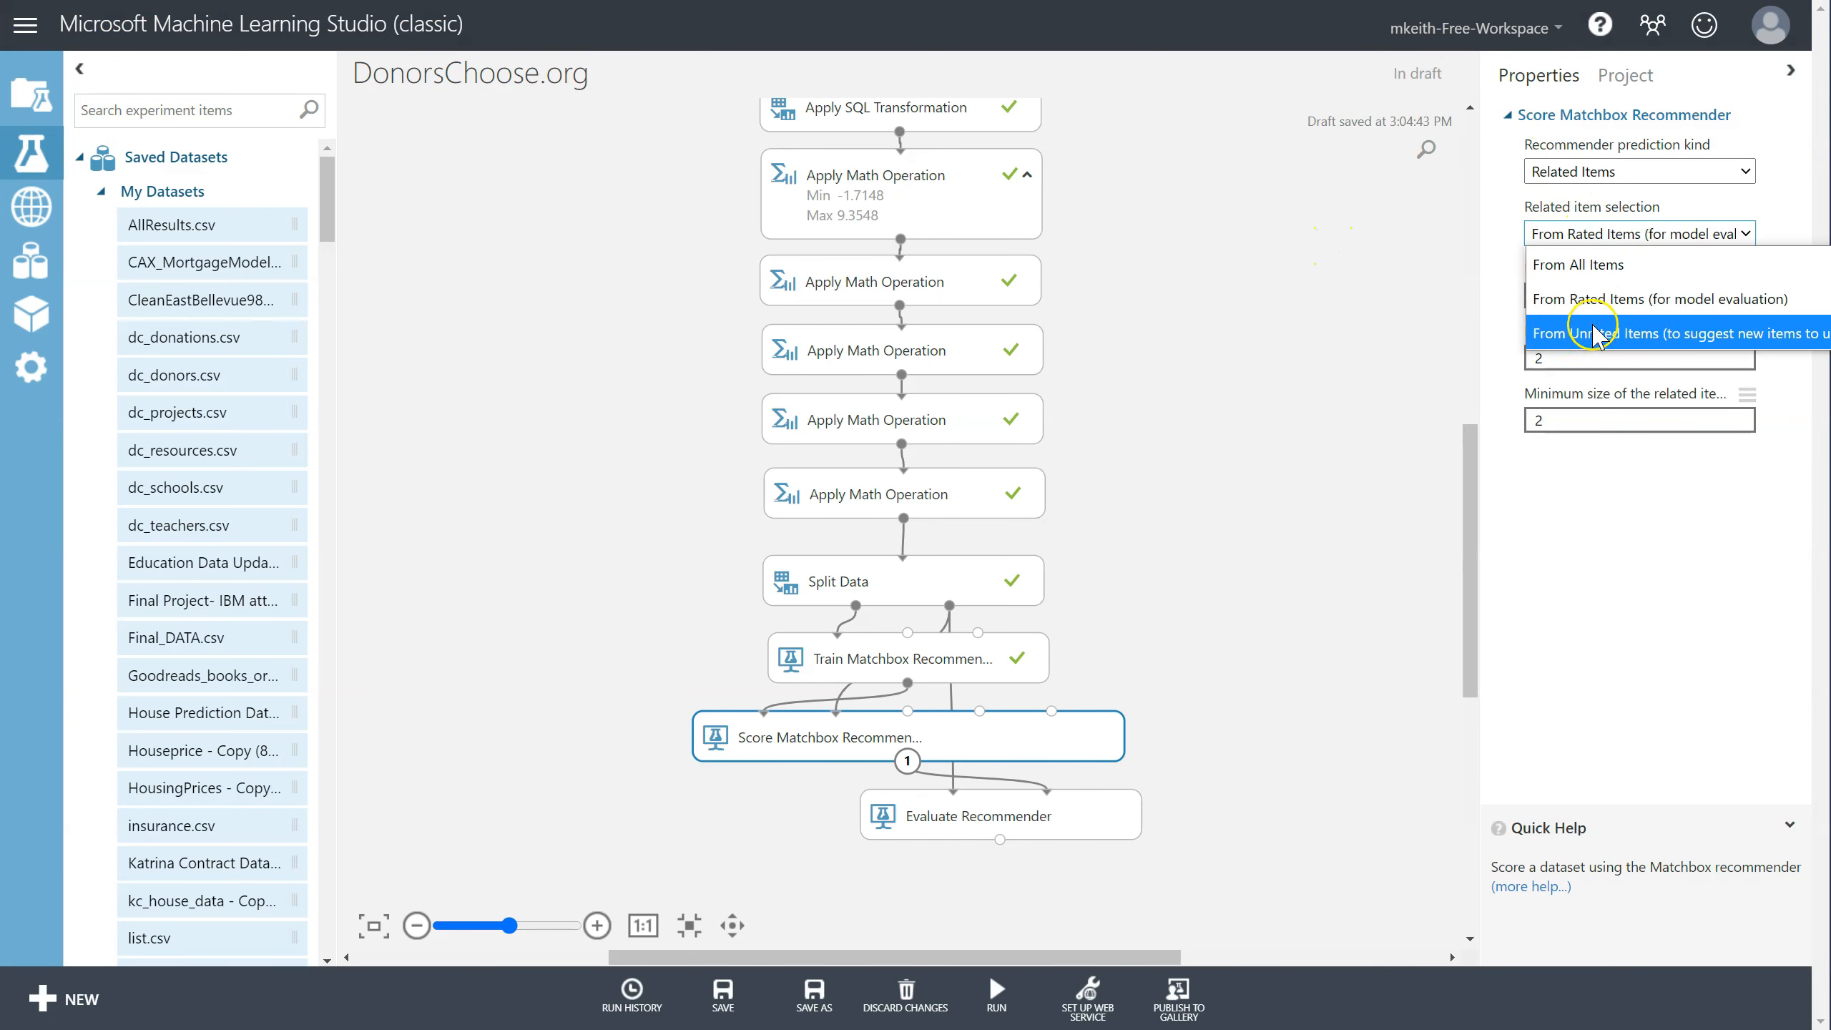
left_click(1585, 265)
left_click(1285, 542)
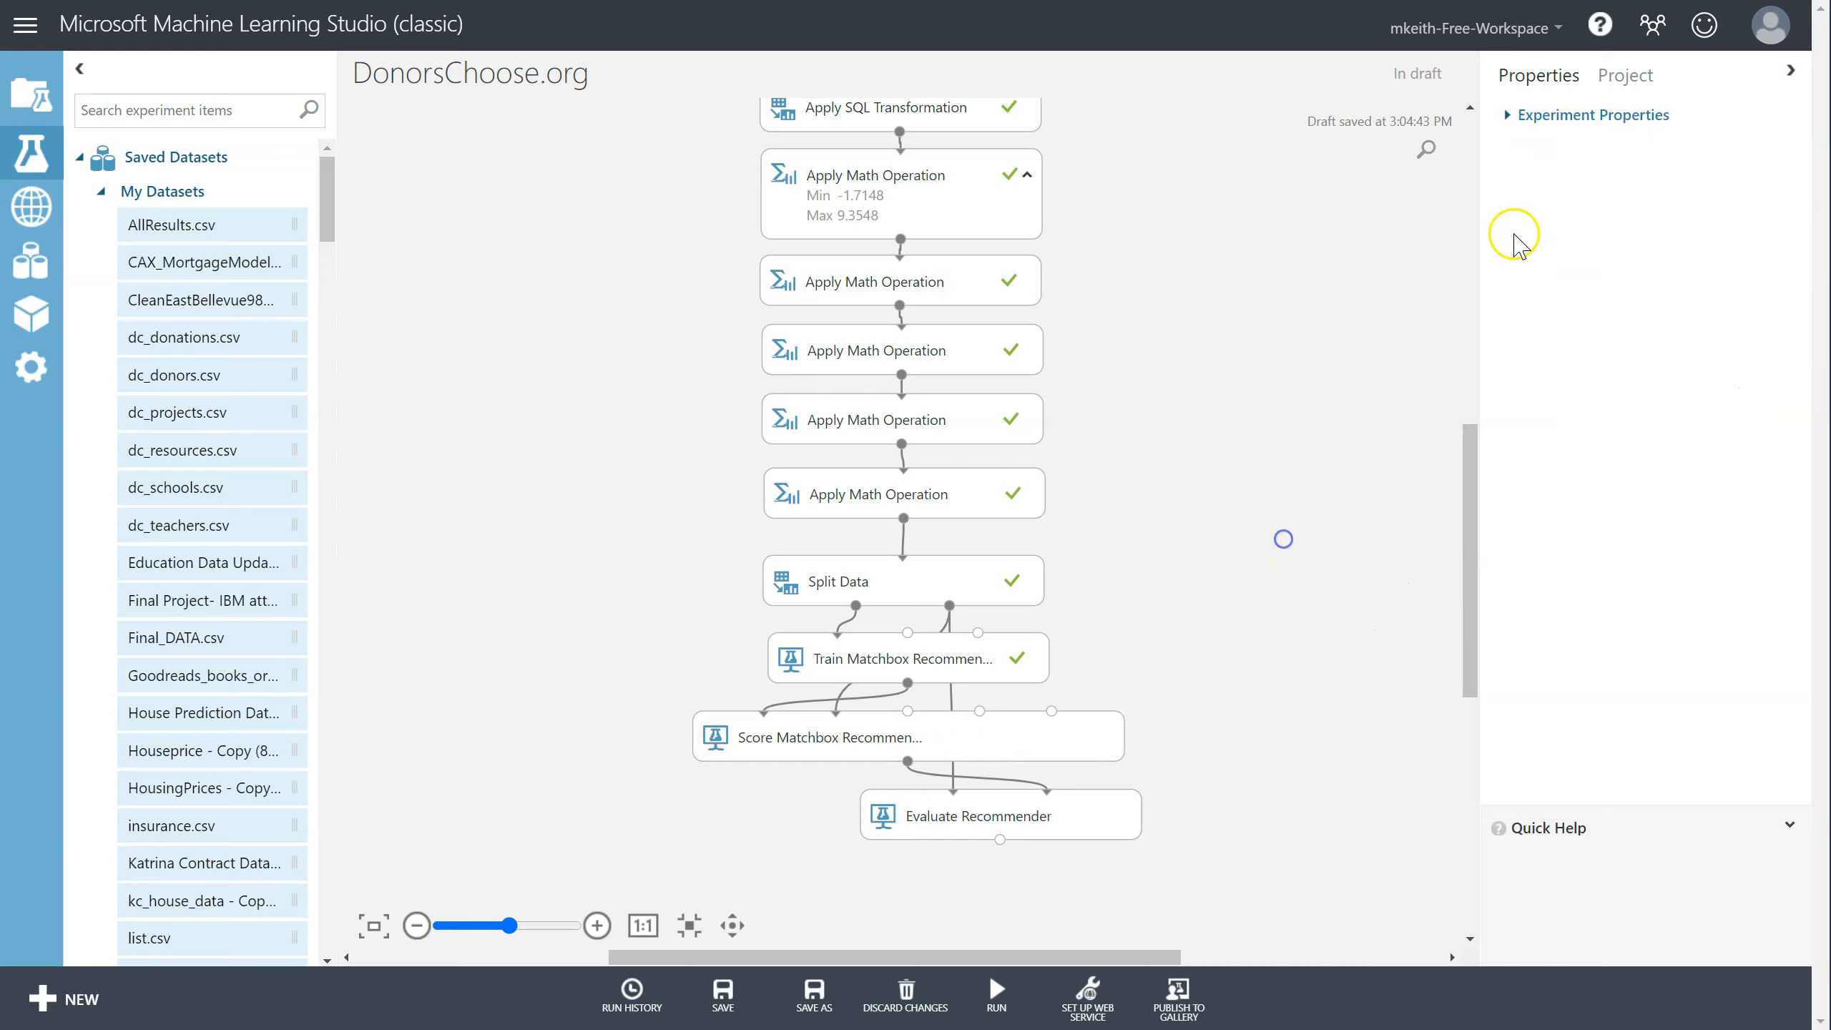
Run only the Evaluate Recommender and the pending Score Matchbox Recommender that feeds it with the From All Items setting.
left_click(1073, 734)
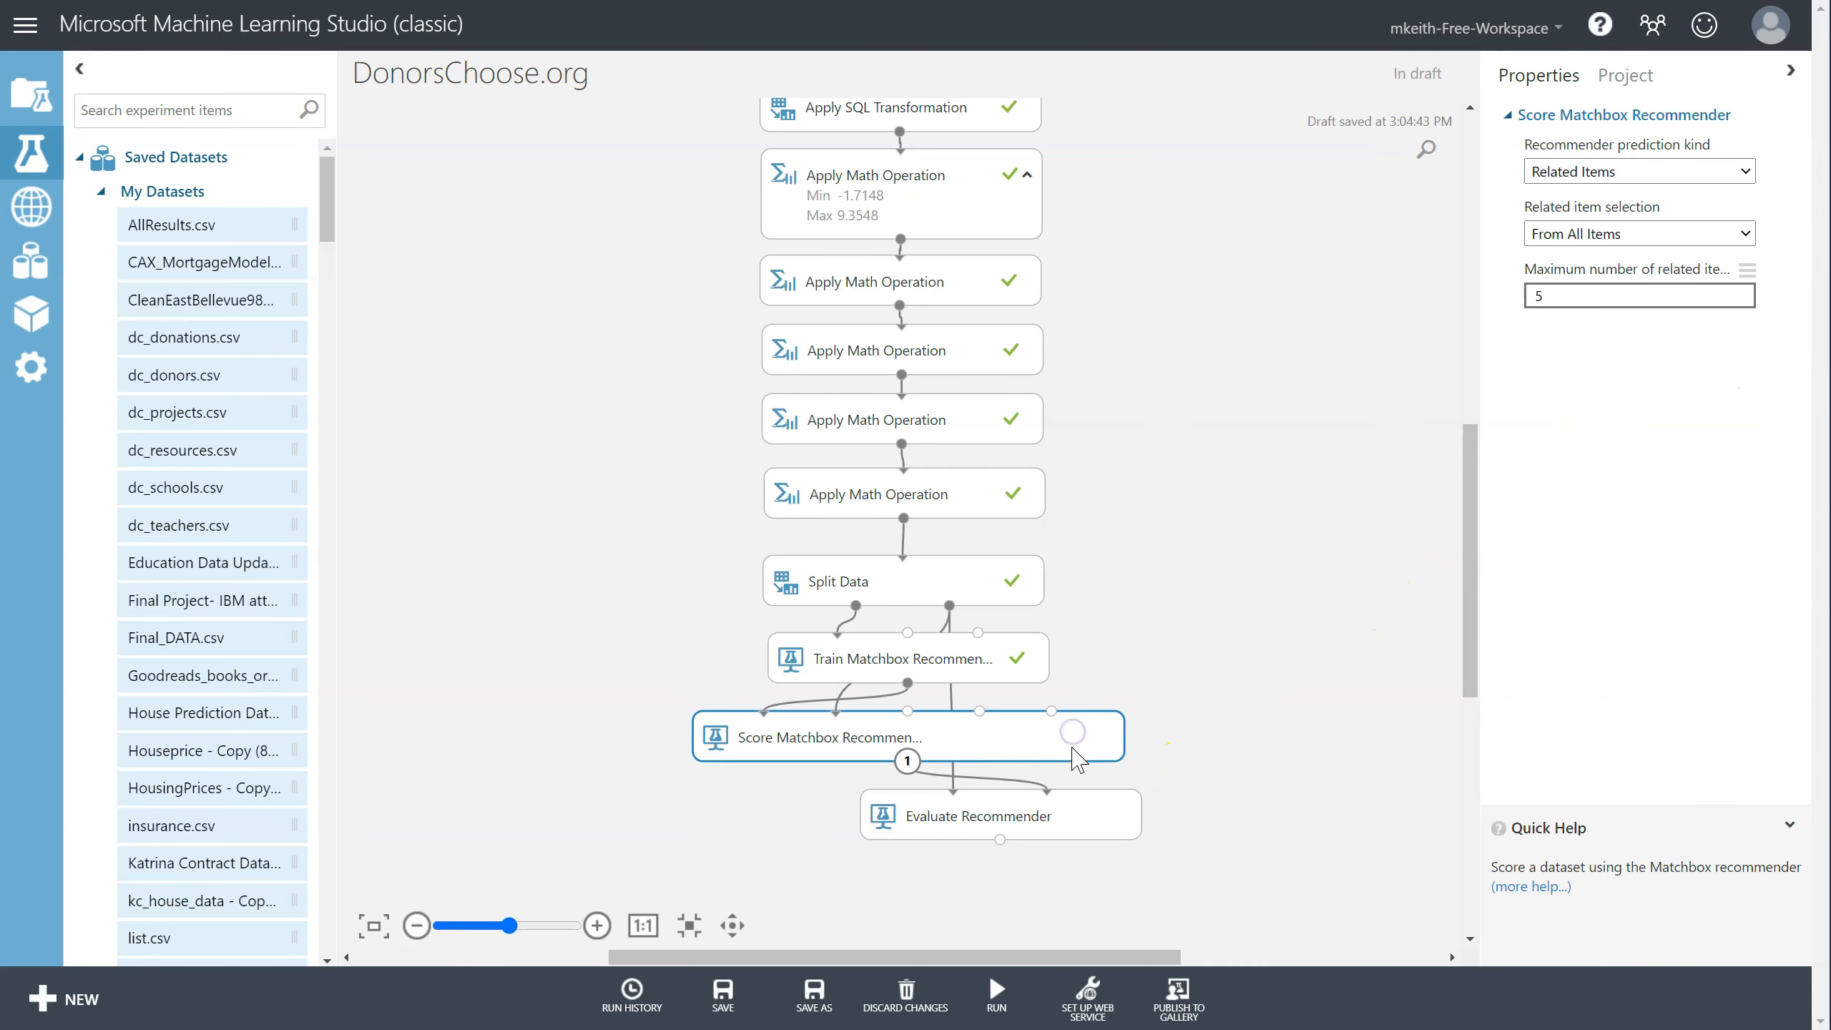
left_click(1046, 818, "ctrl")
left_click(997, 992)
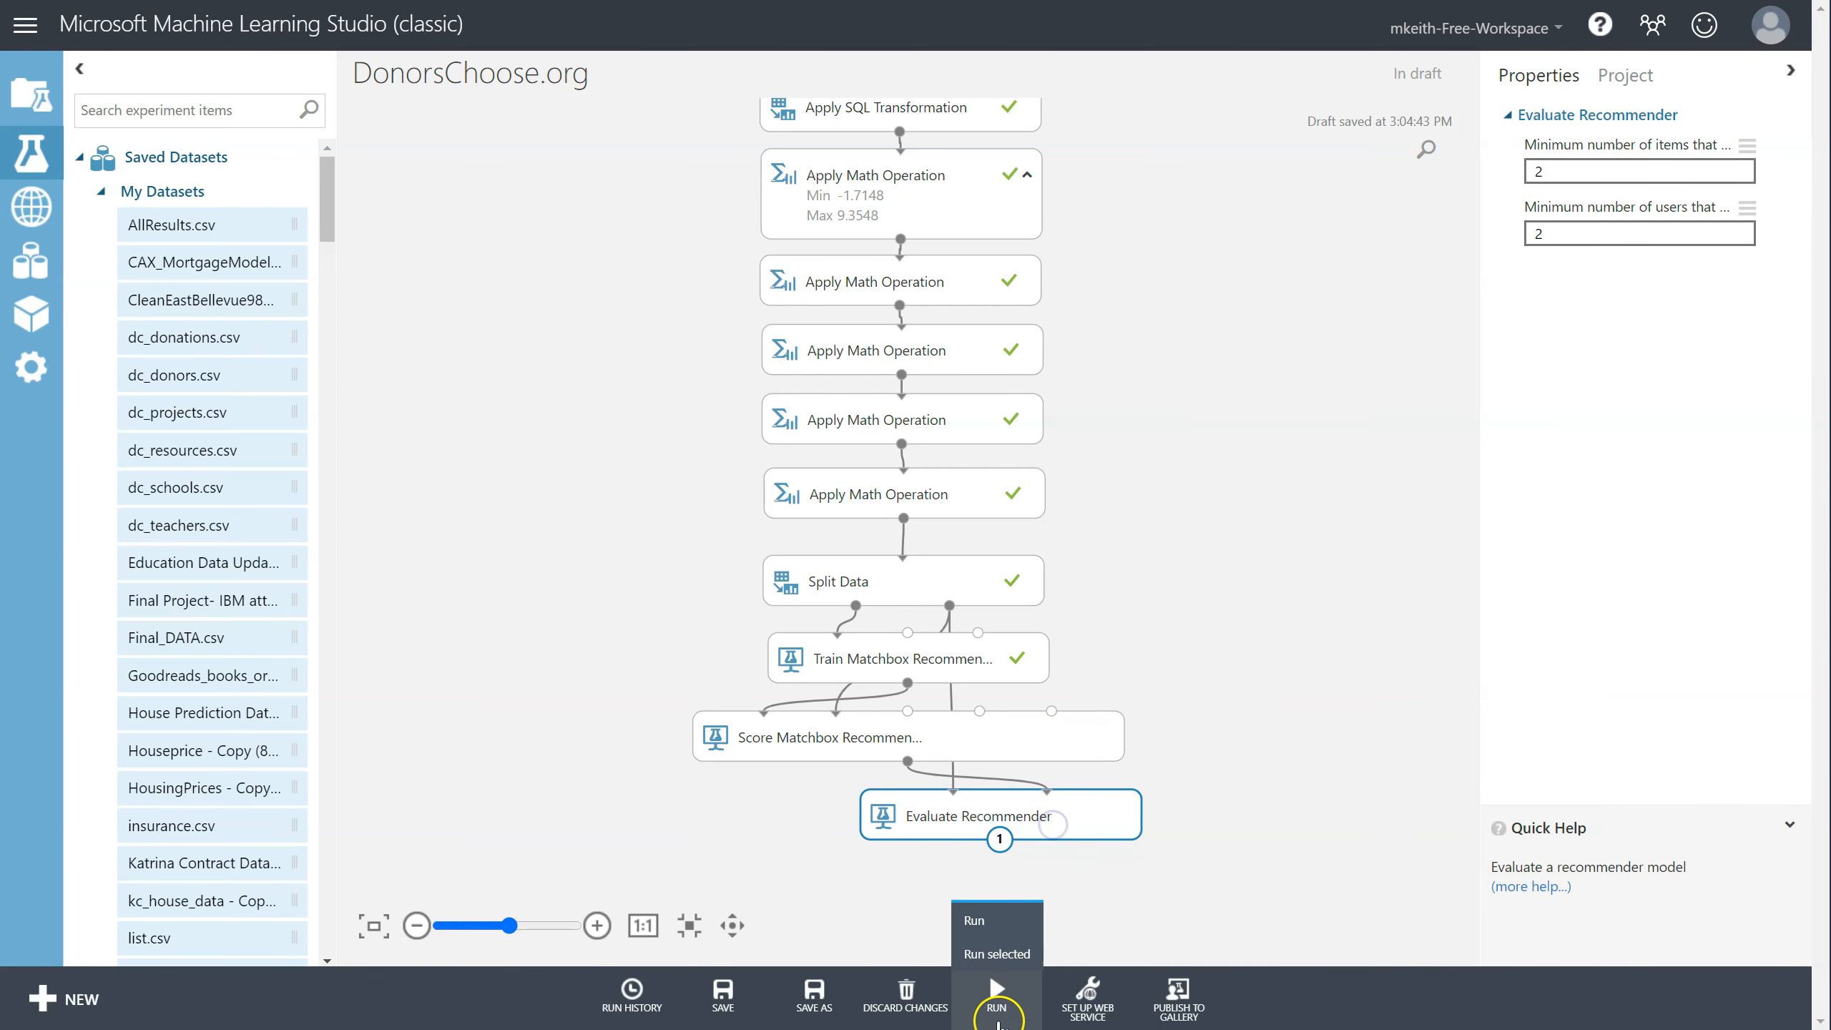
left_click(999, 954)
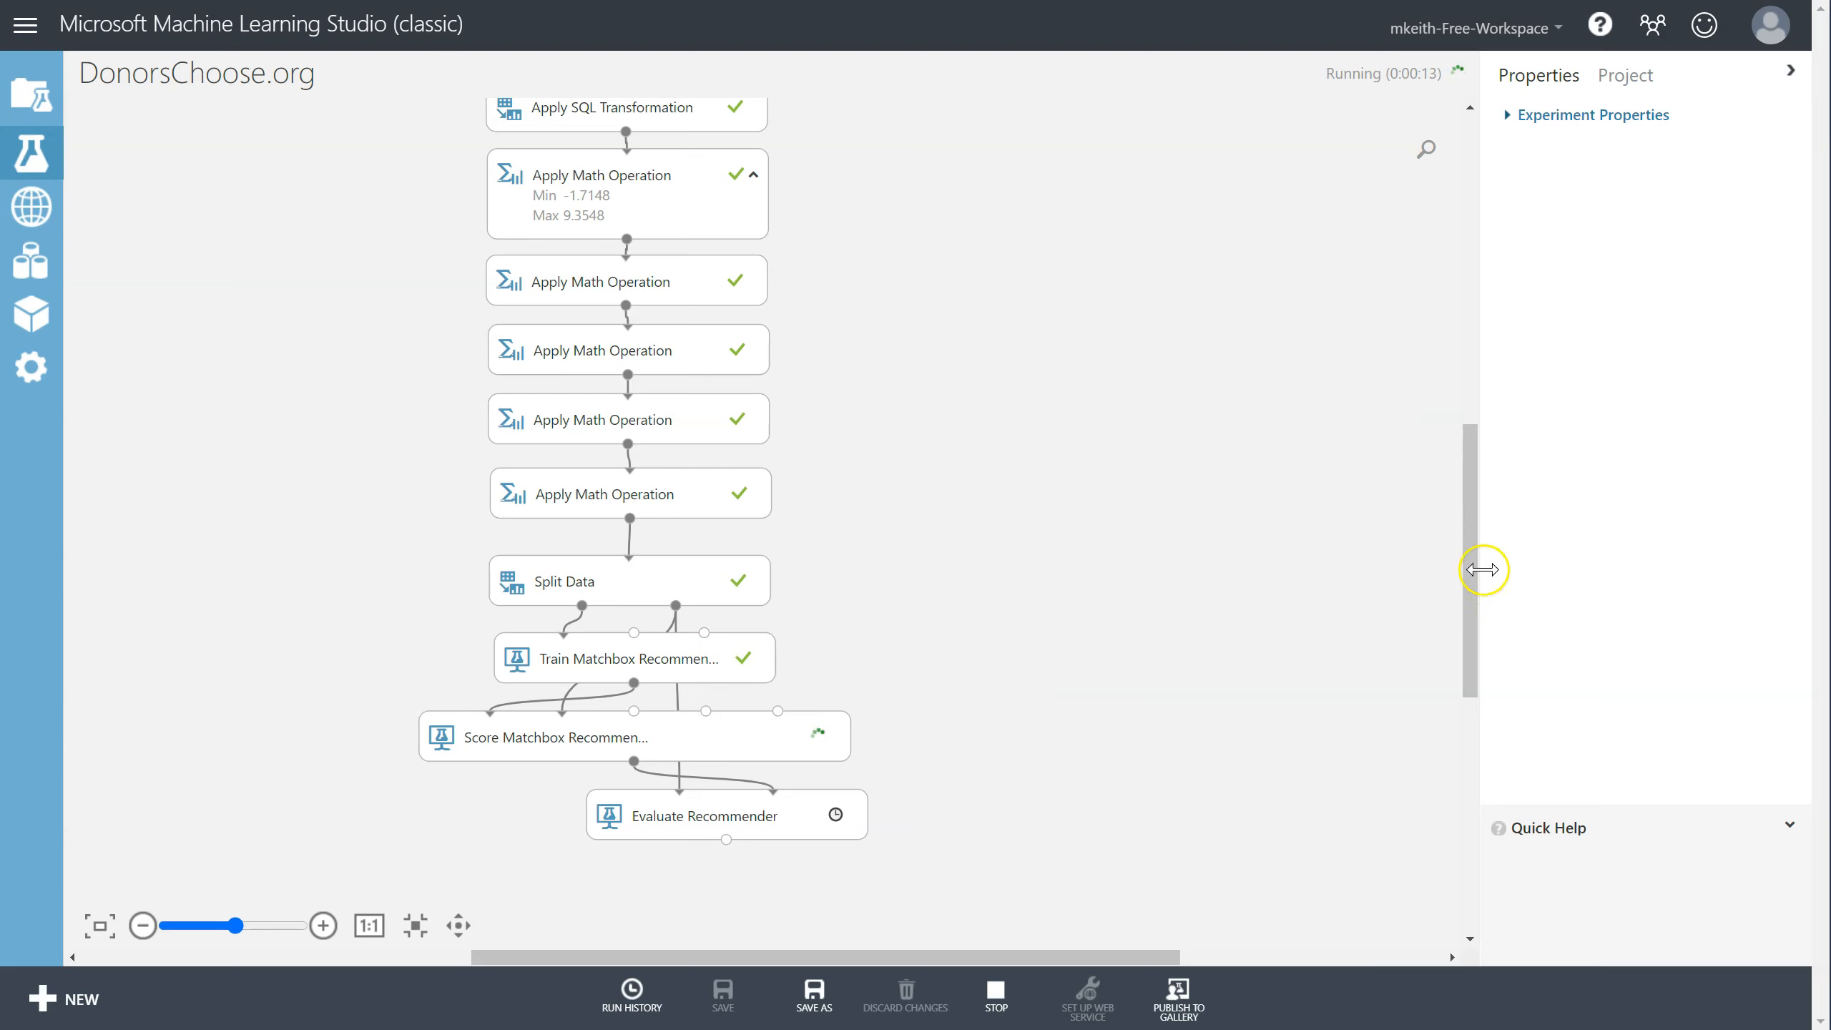
mouse_move(1473, 574)
left_mouse_down()
mouse_move(1472, 544)
mouse_move(1470, 563)
left_mouse_up()
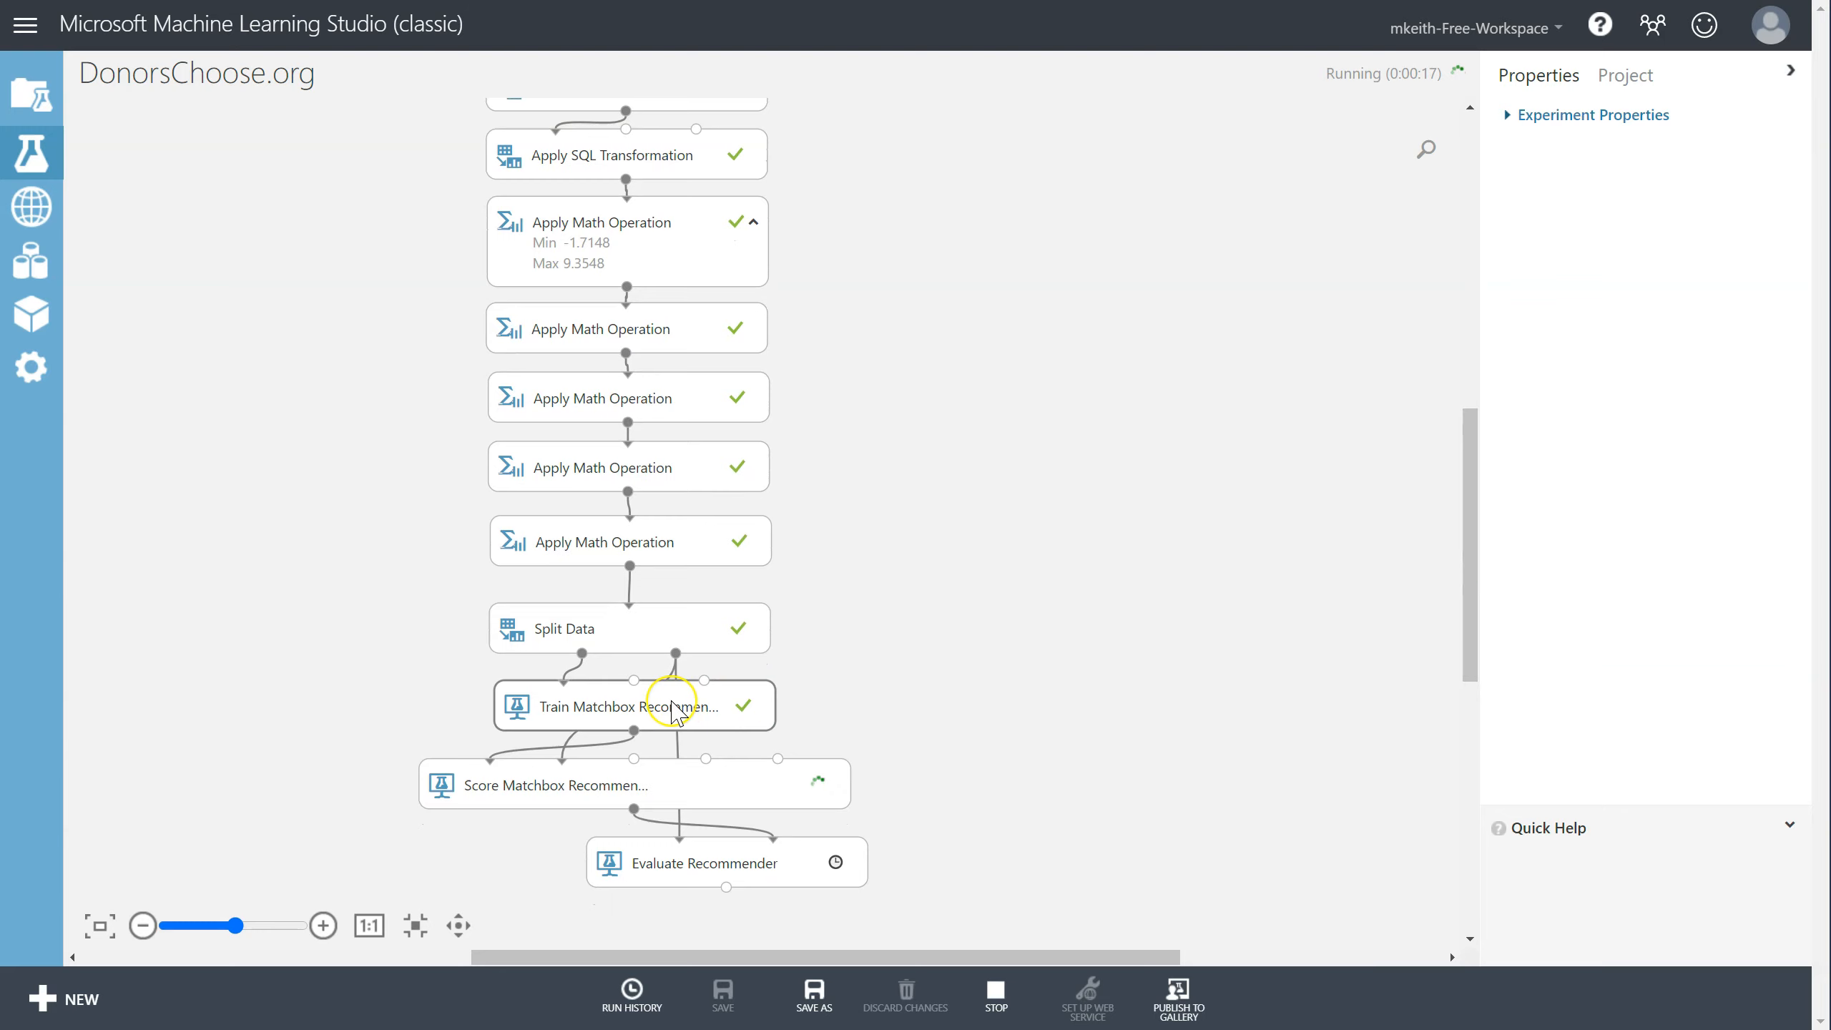
left_click(786, 789)
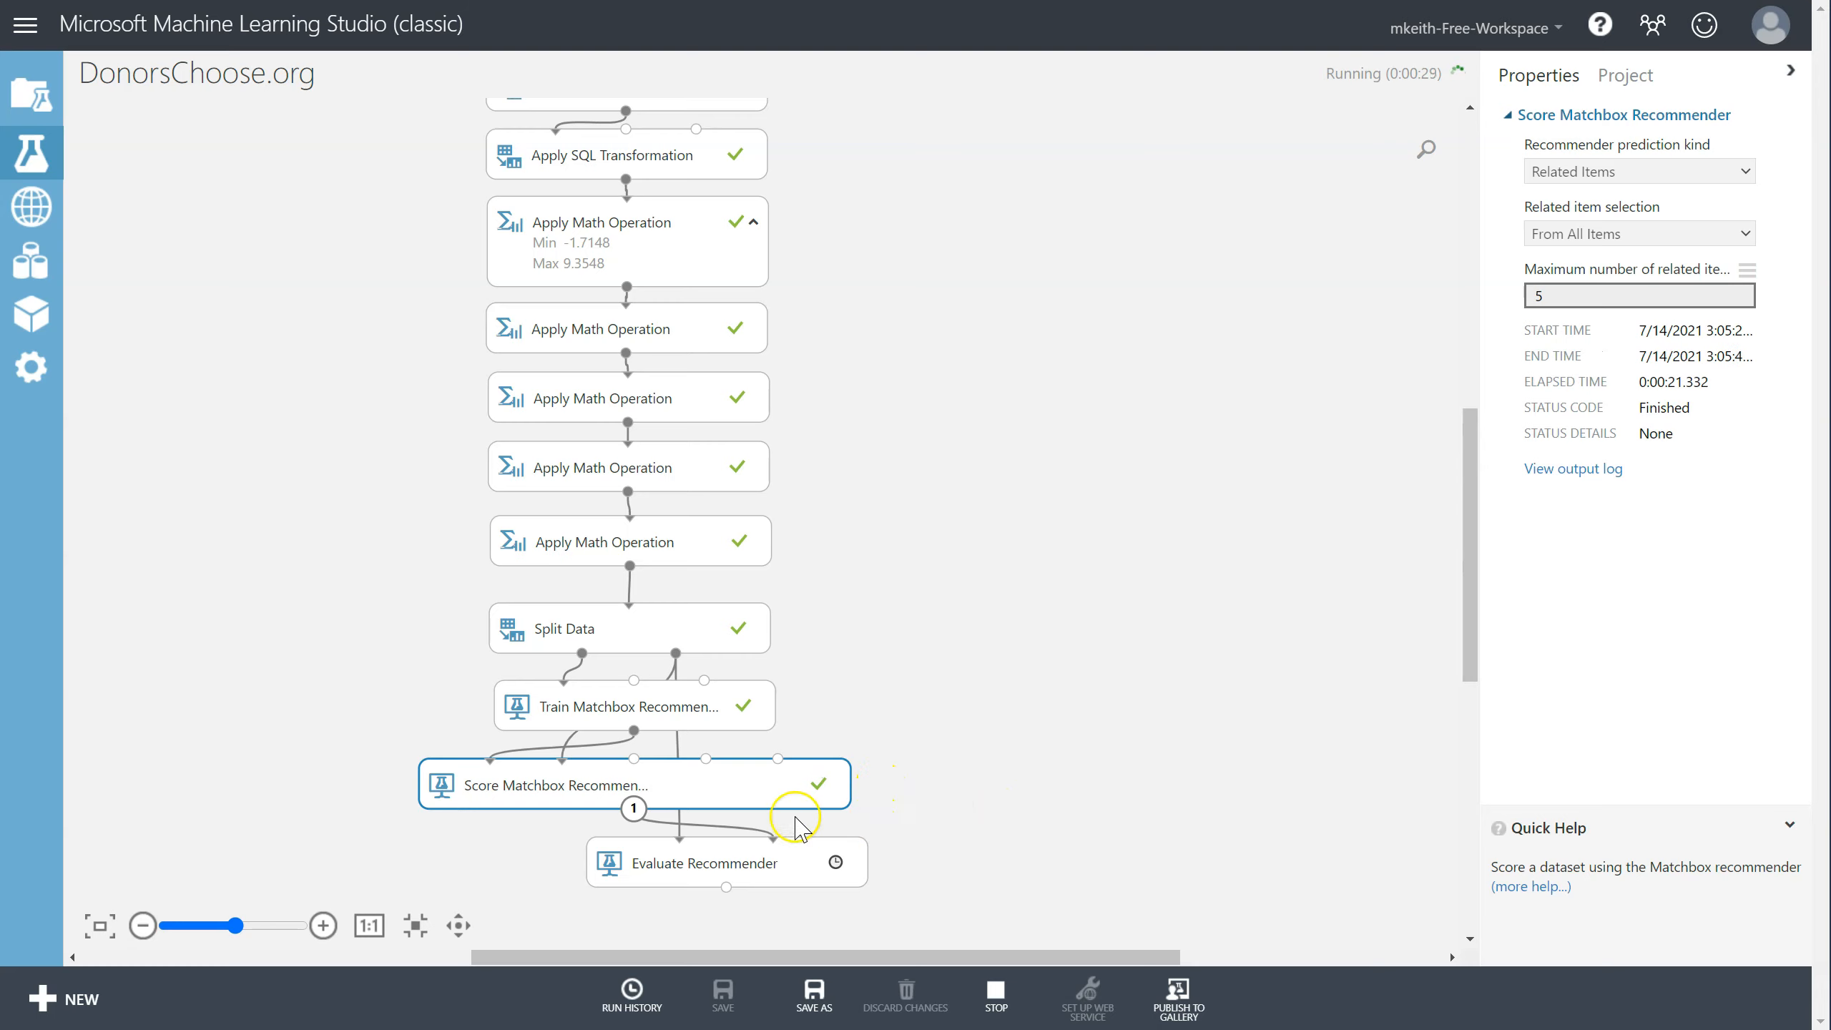
right_click(765, 796)
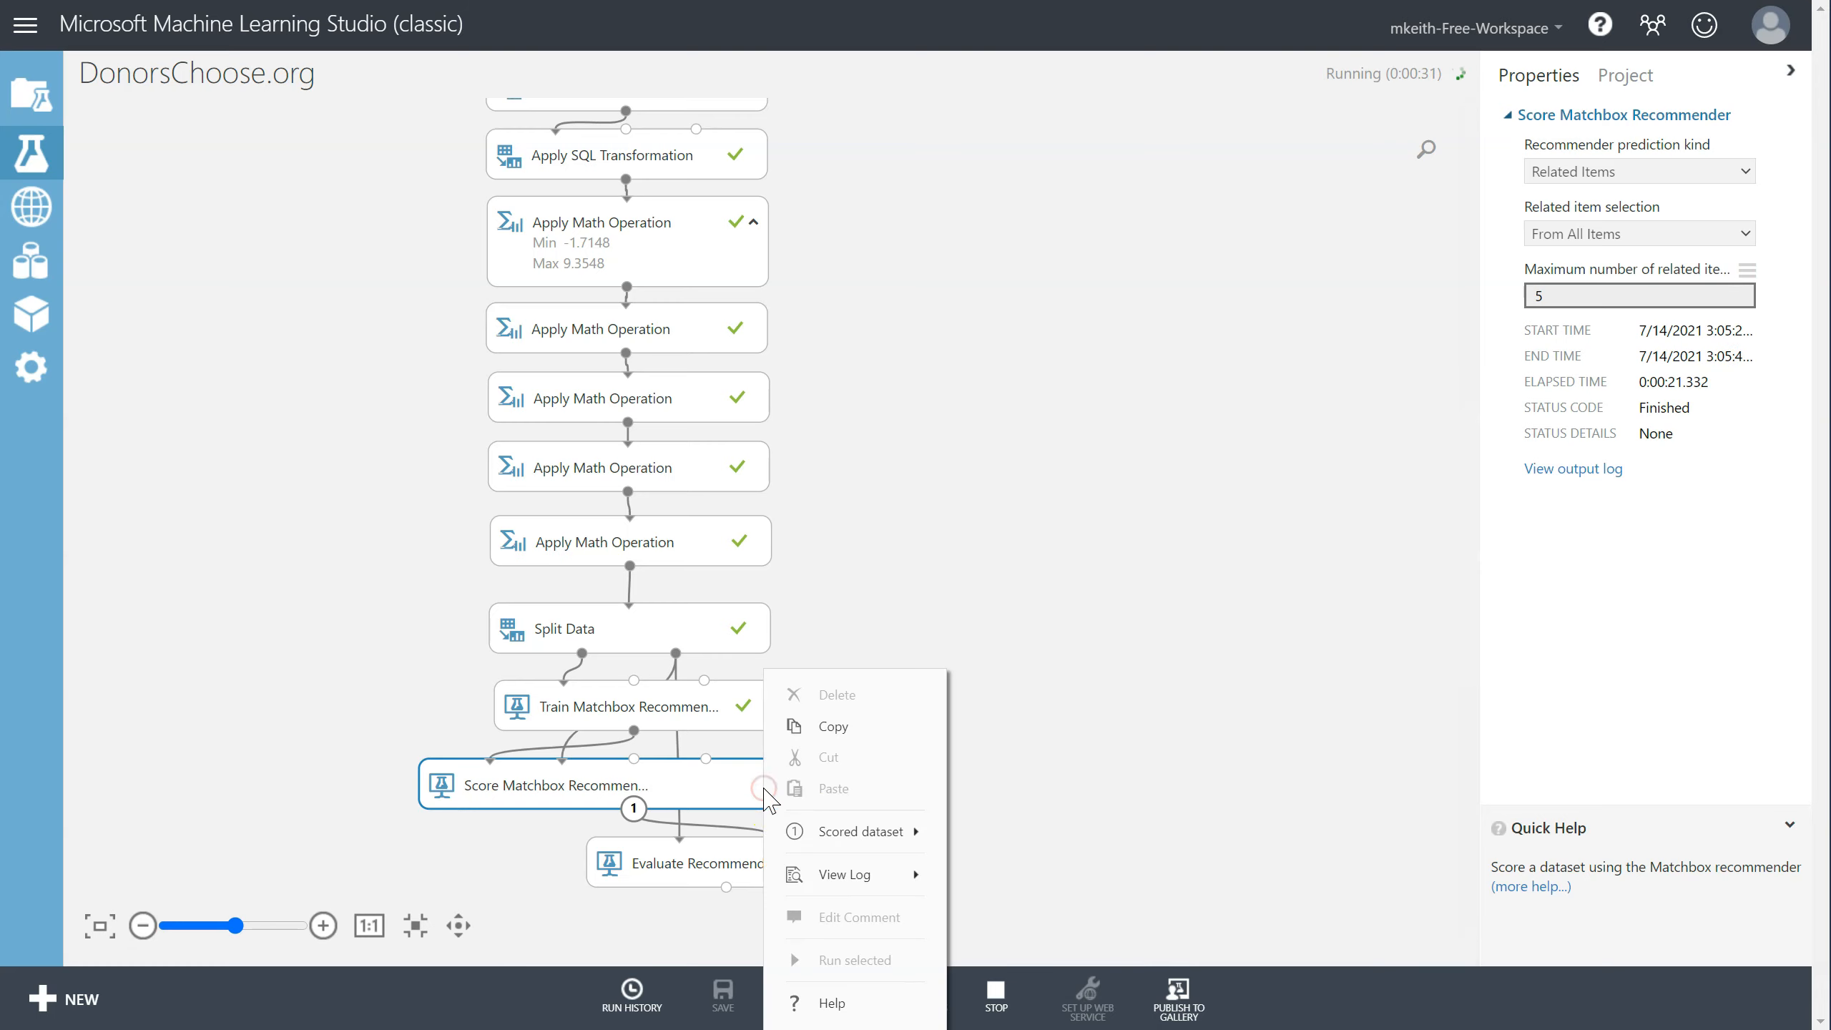
left_click(1081, 802)
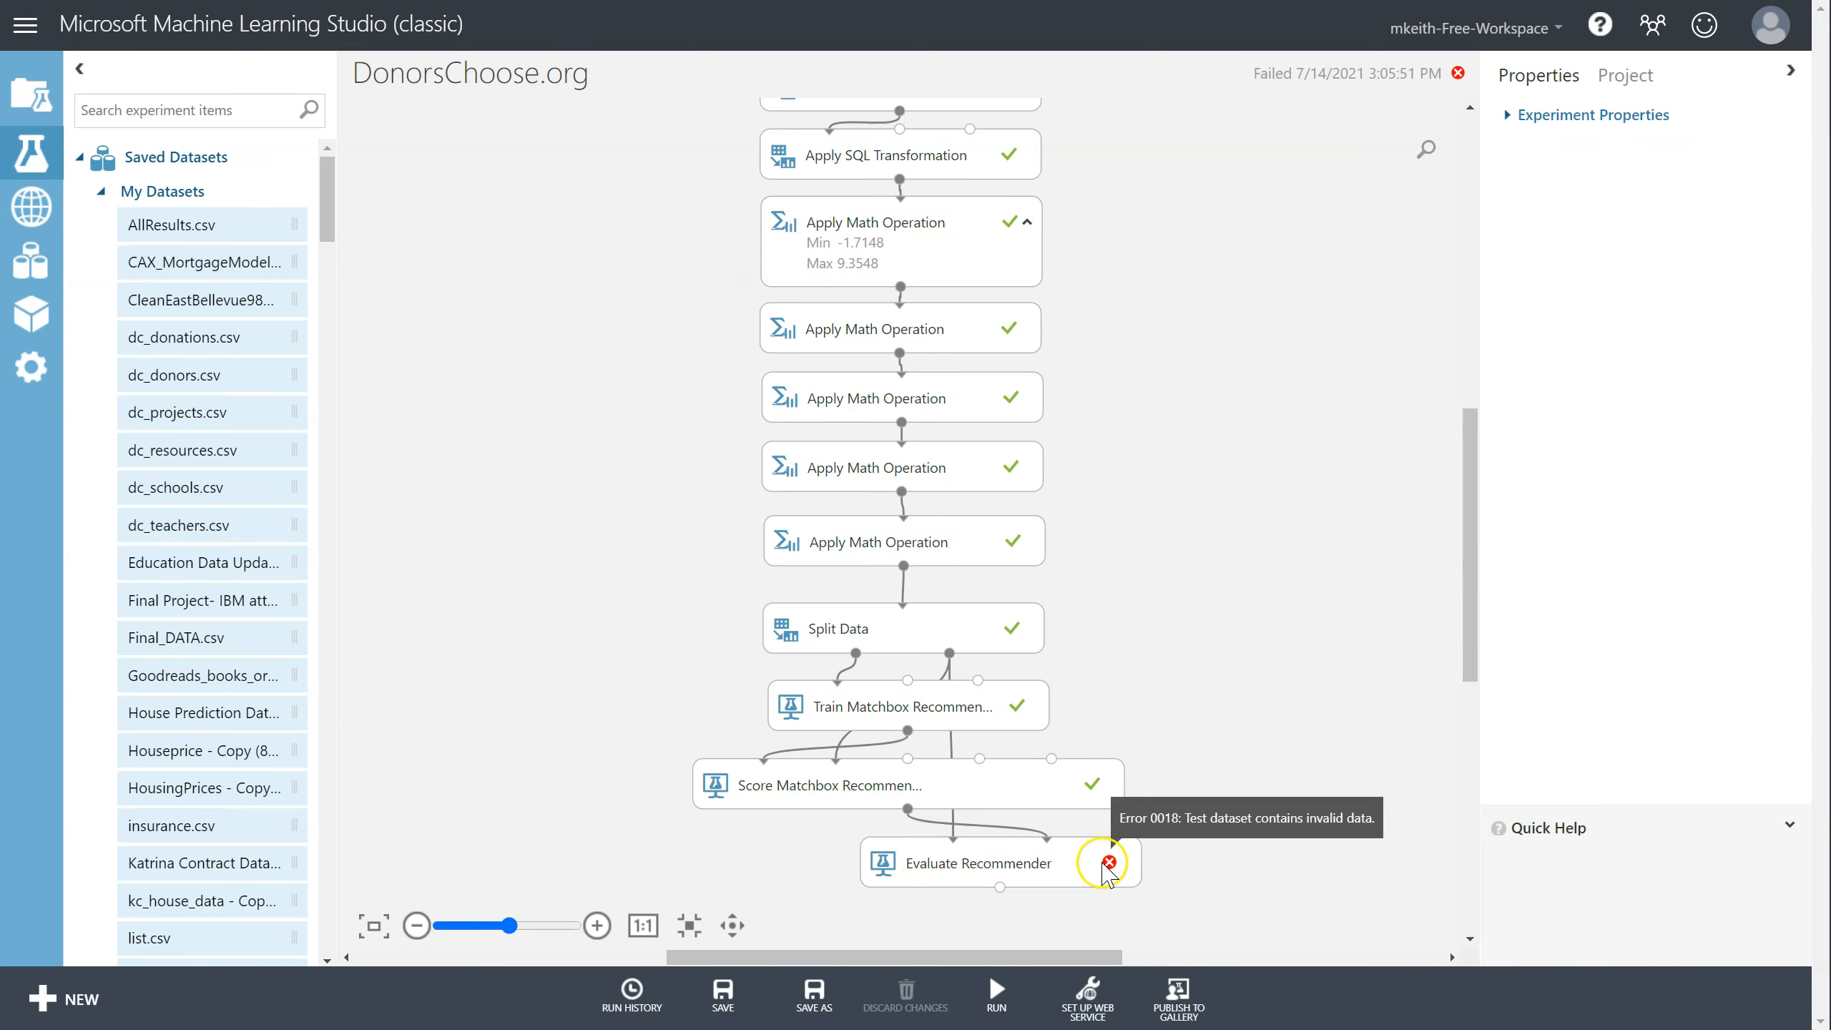
Examine the Score Matchbox Recommender's related item selection choices, keeping From All Items.
left_click(1023, 776)
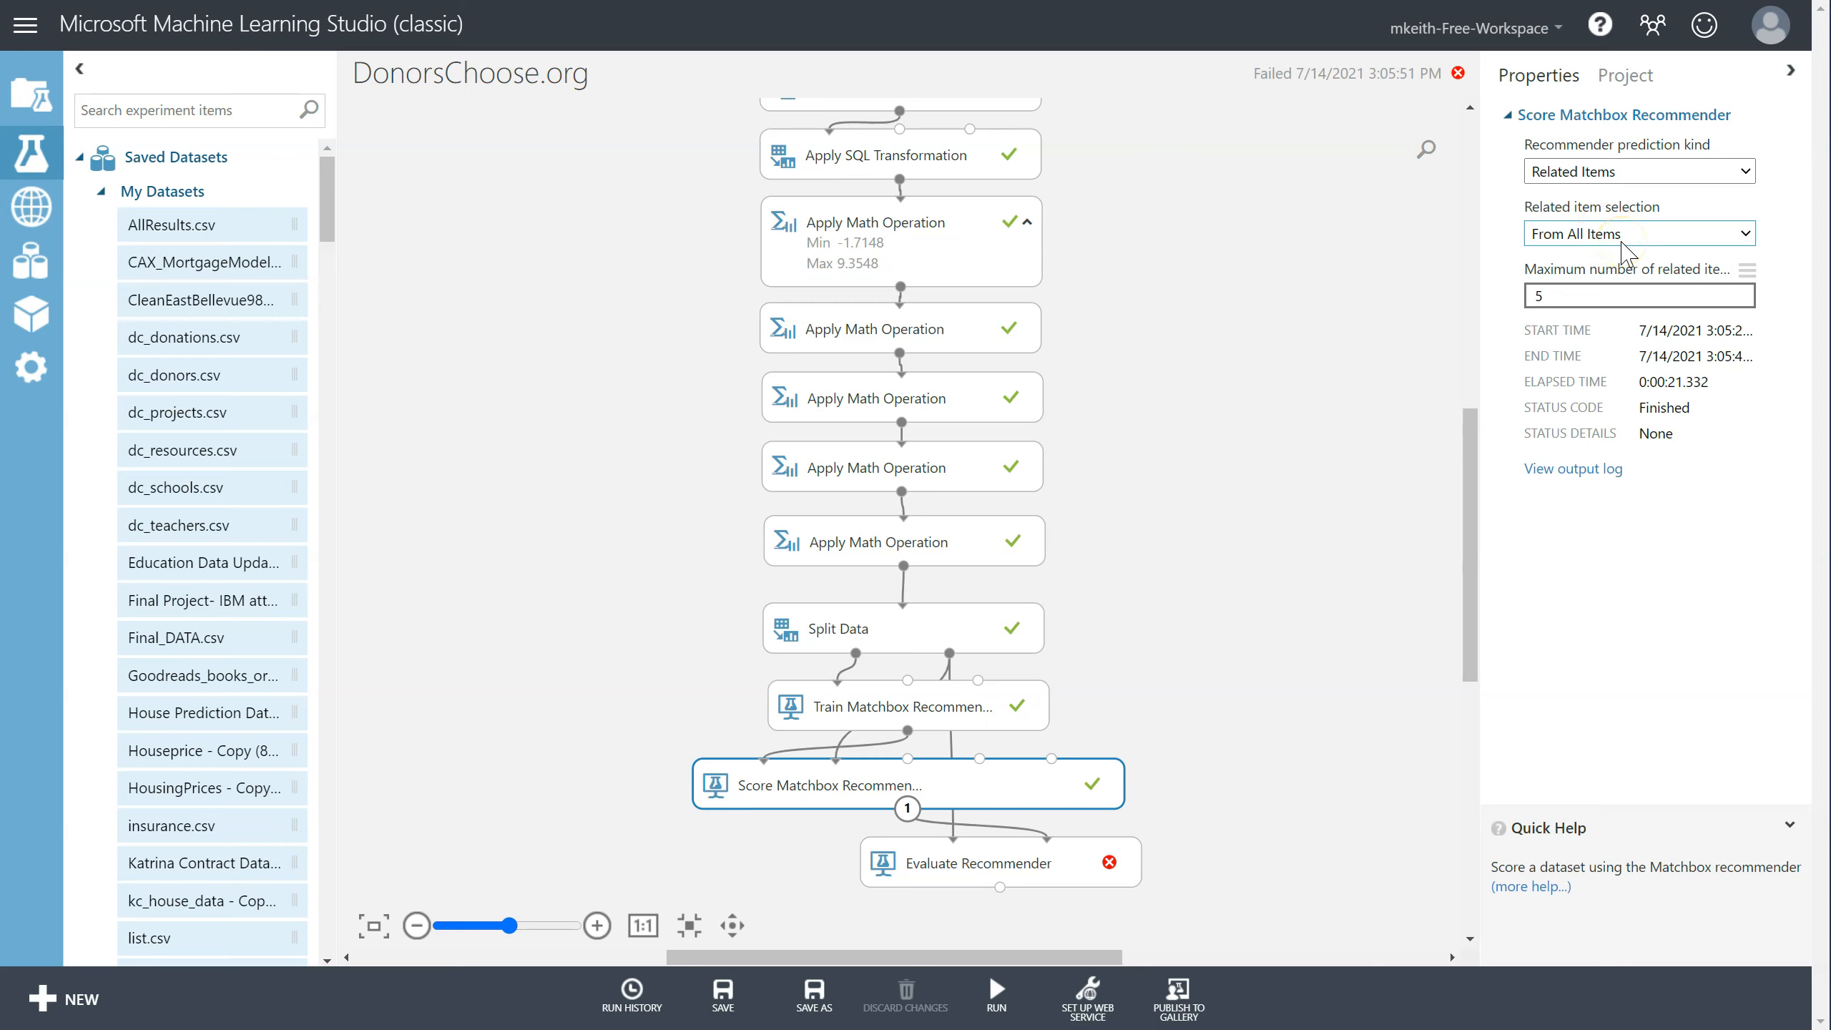
right_click(1085, 778)
left_click(1661, 244)
left_click(1594, 233)
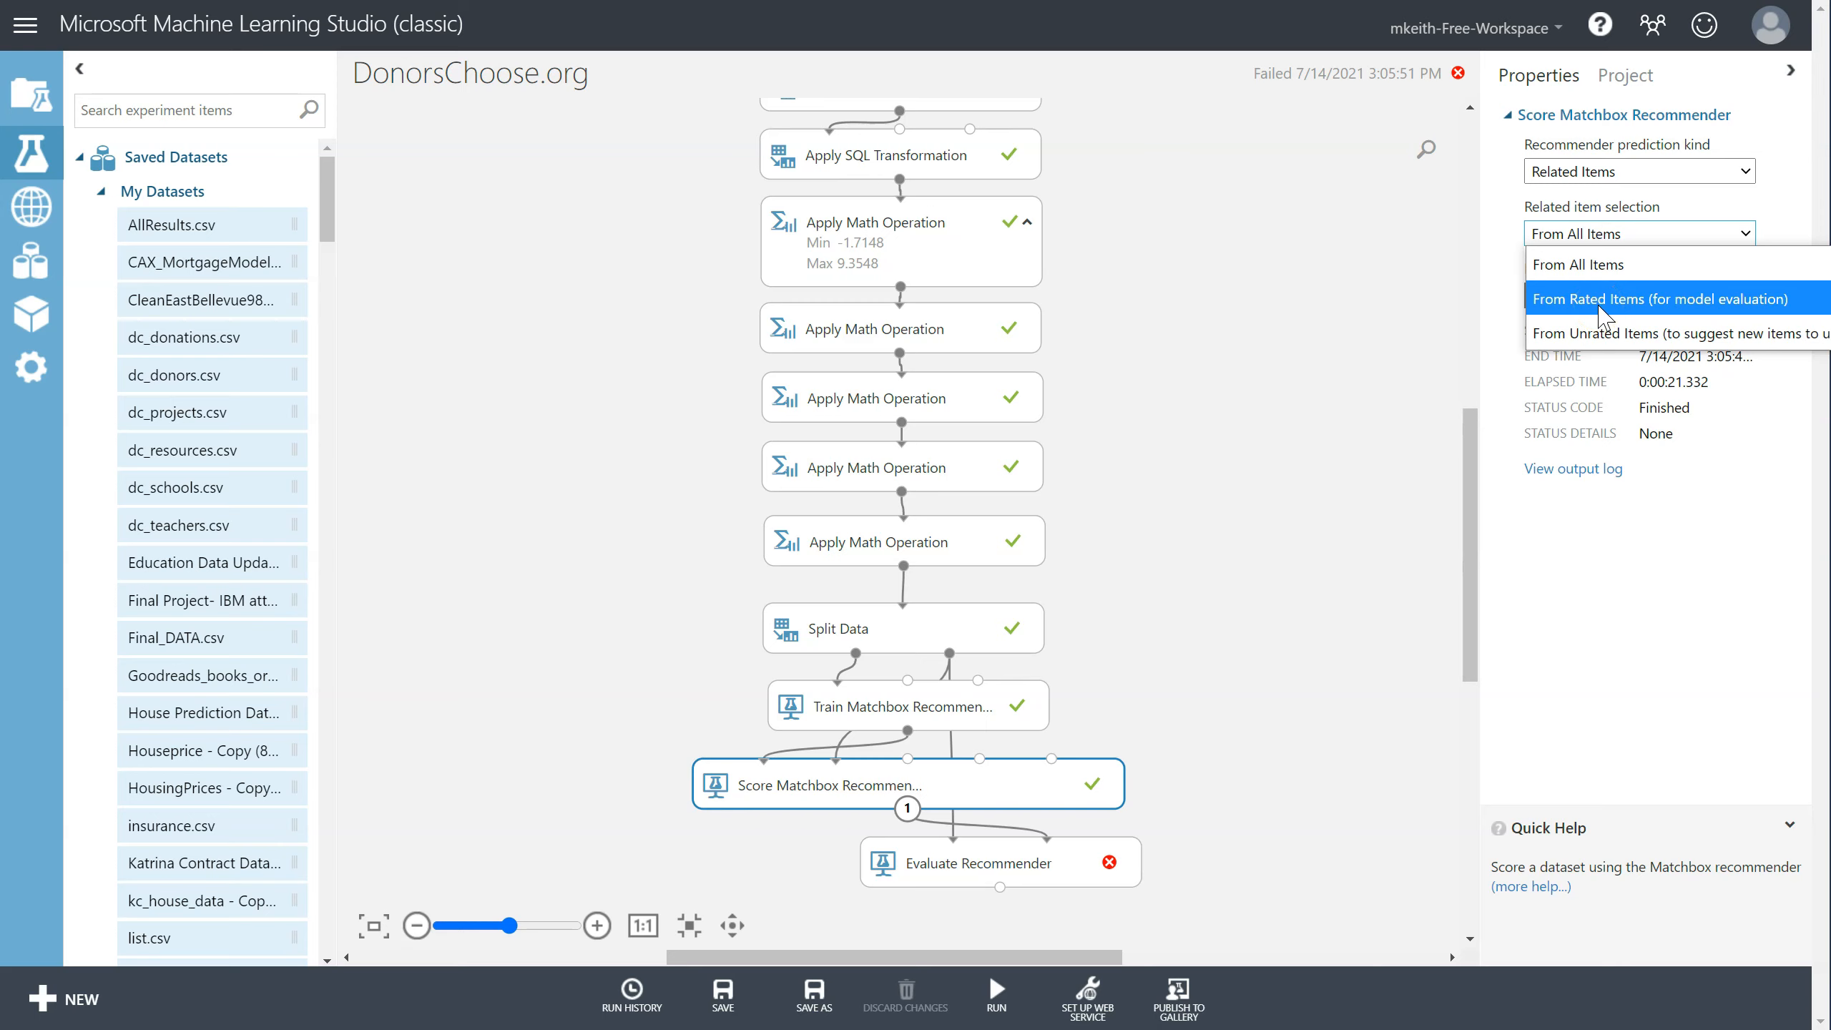
left_click(1377, 396)
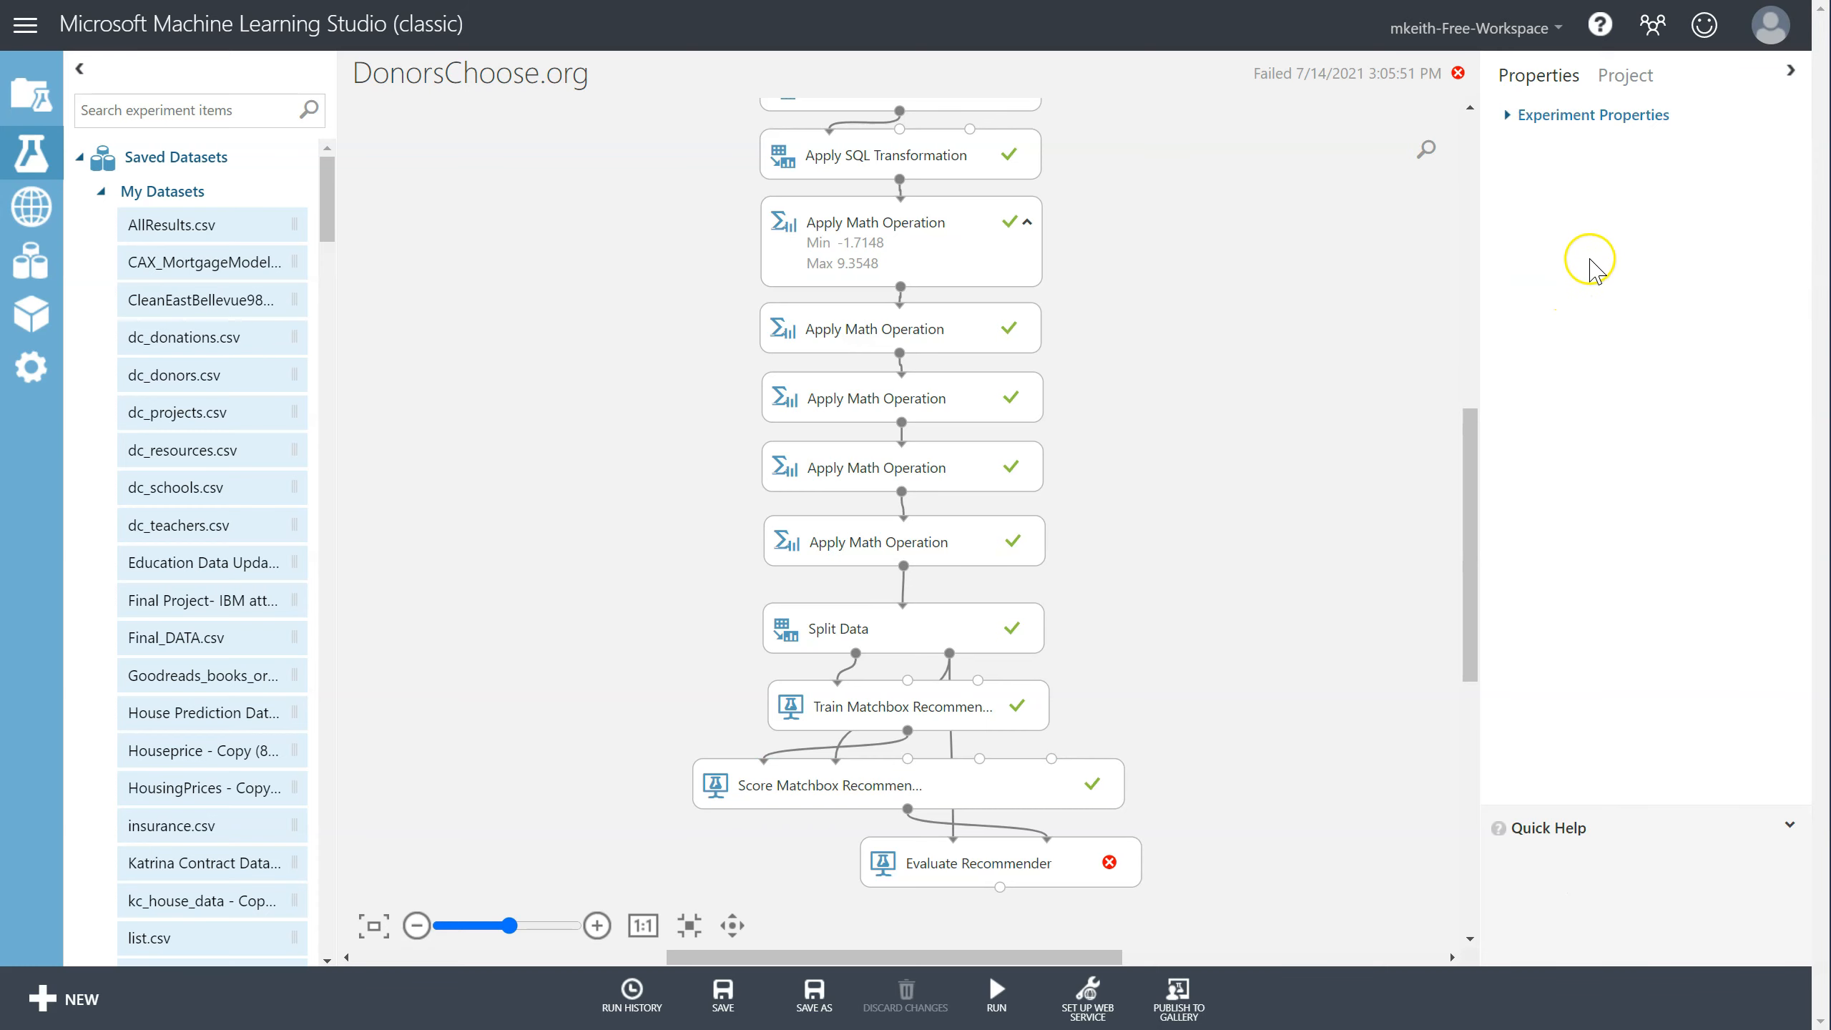
left_click(1061, 790)
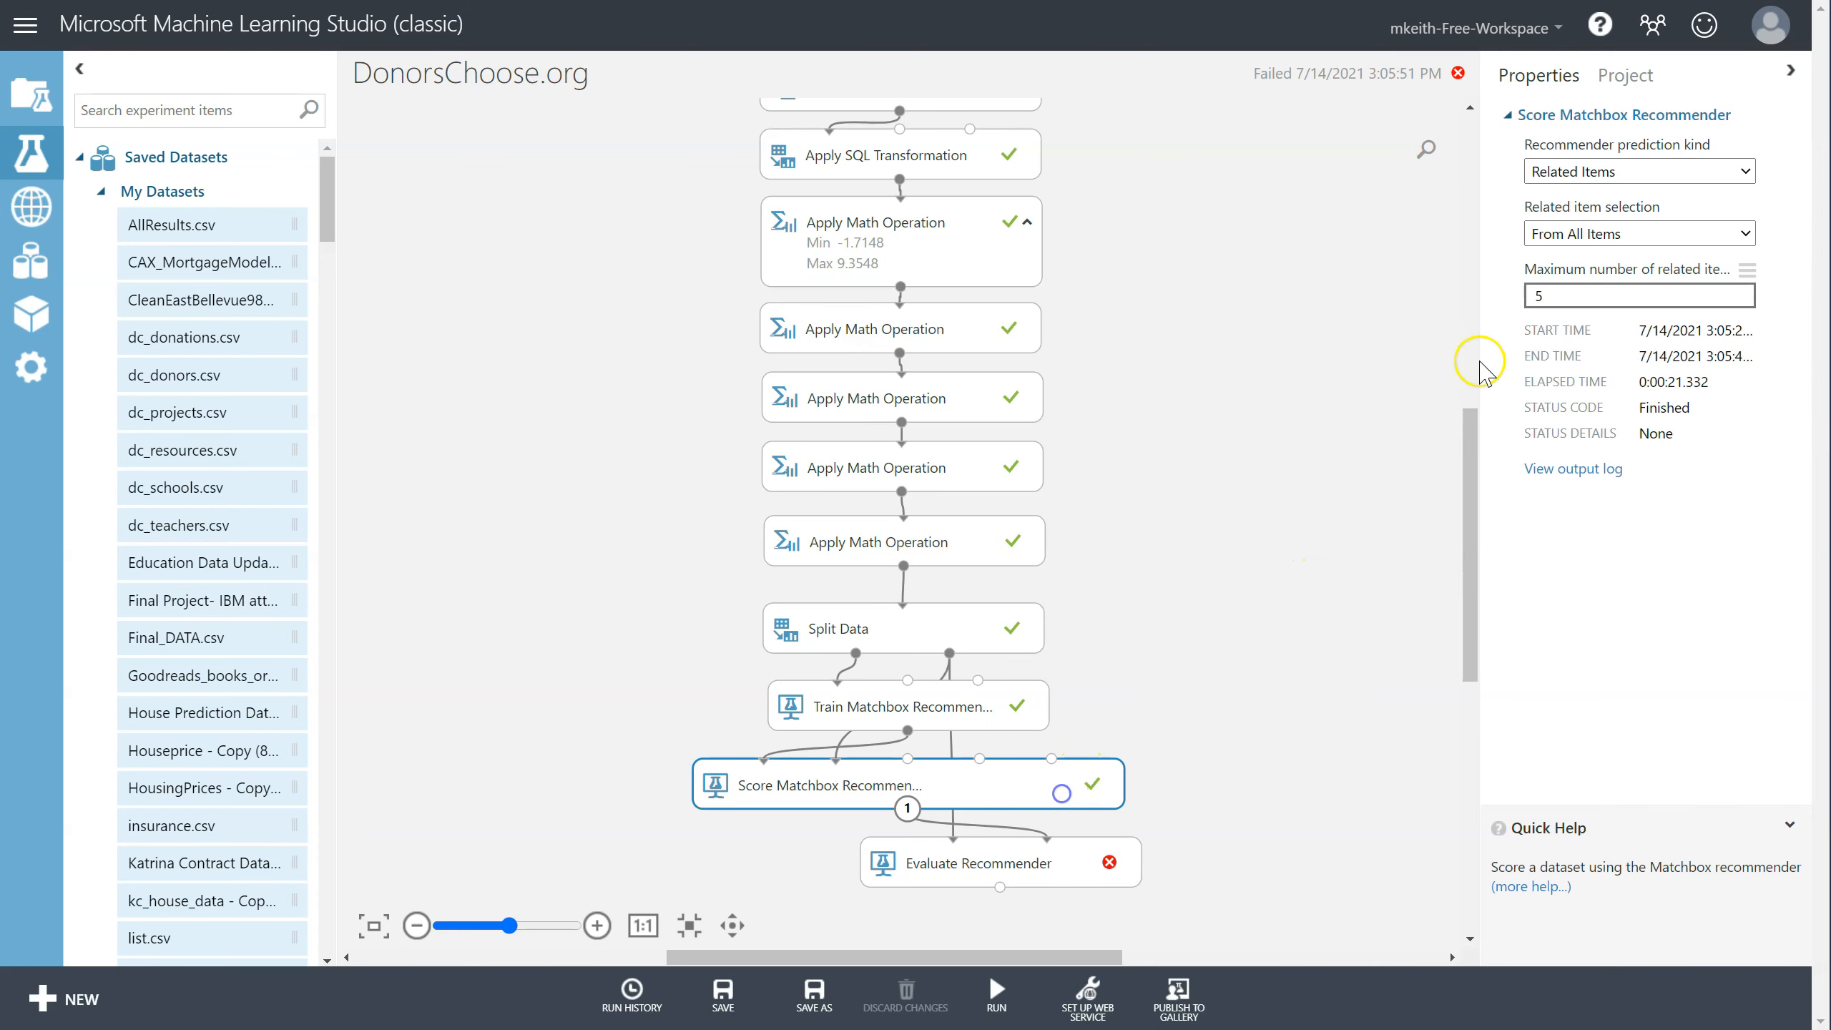
left_click(1600, 234)
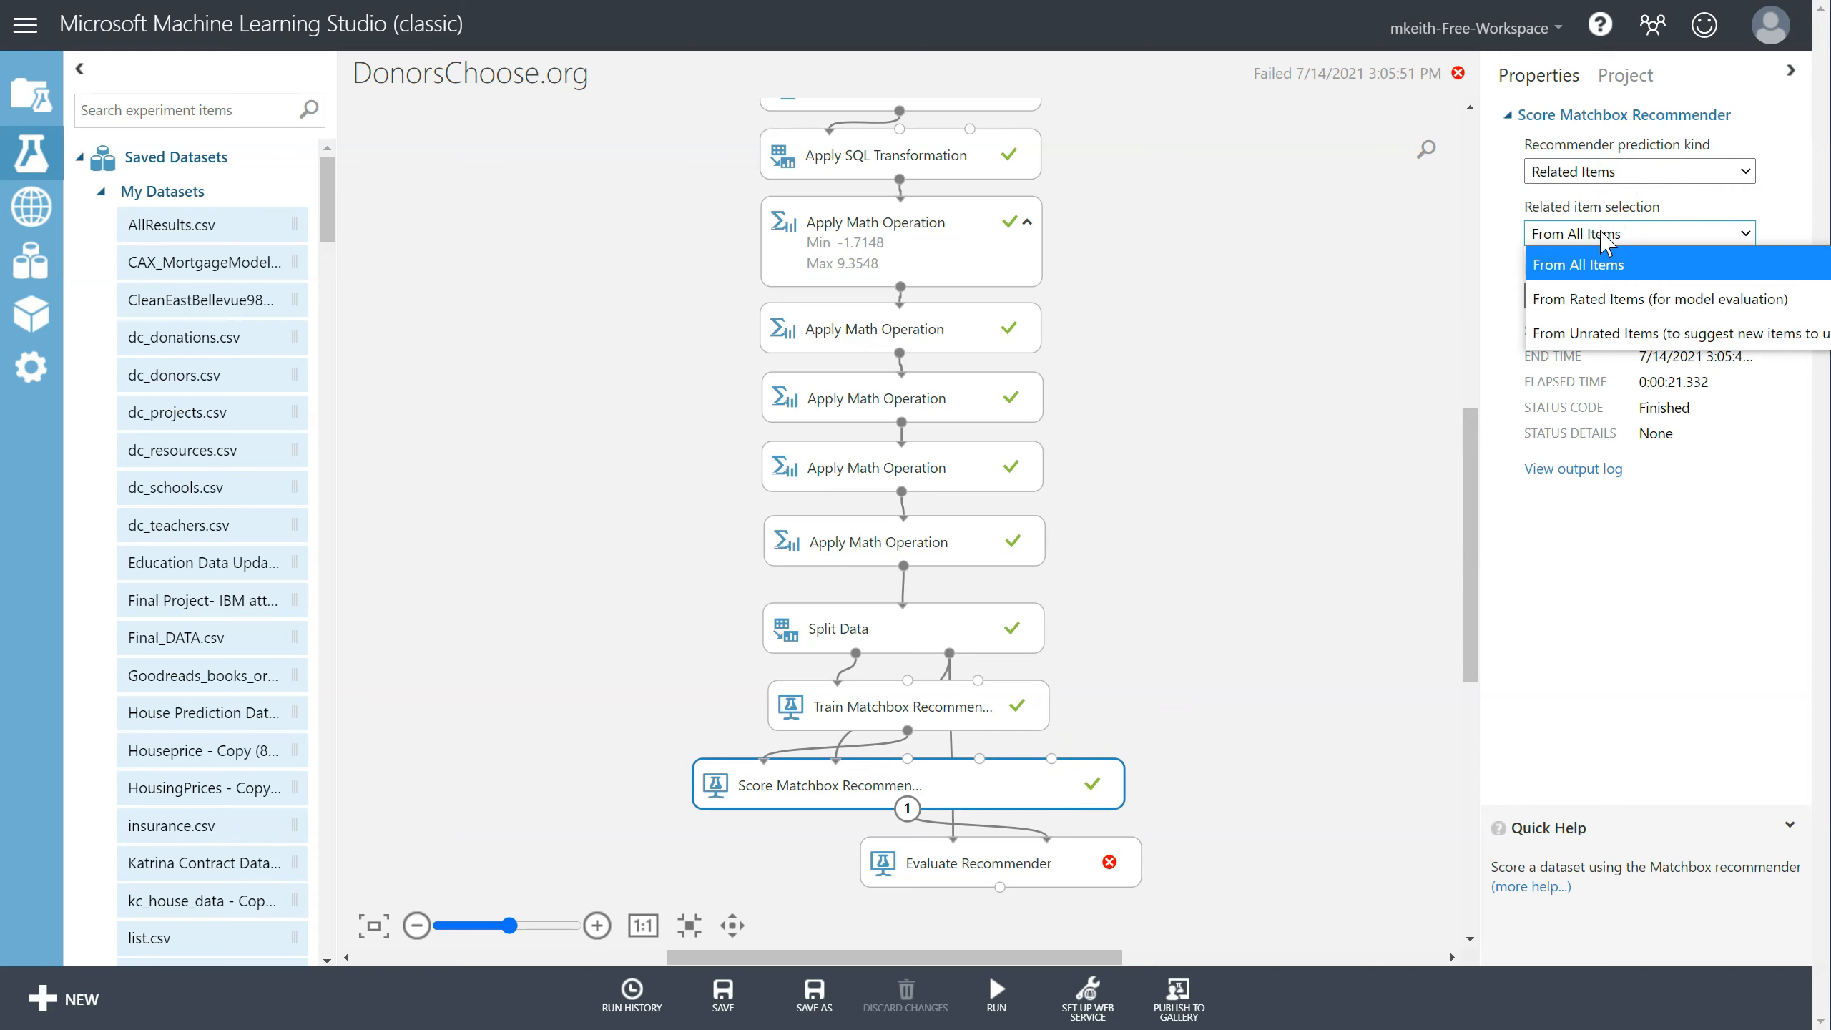
left_click(1598, 233)
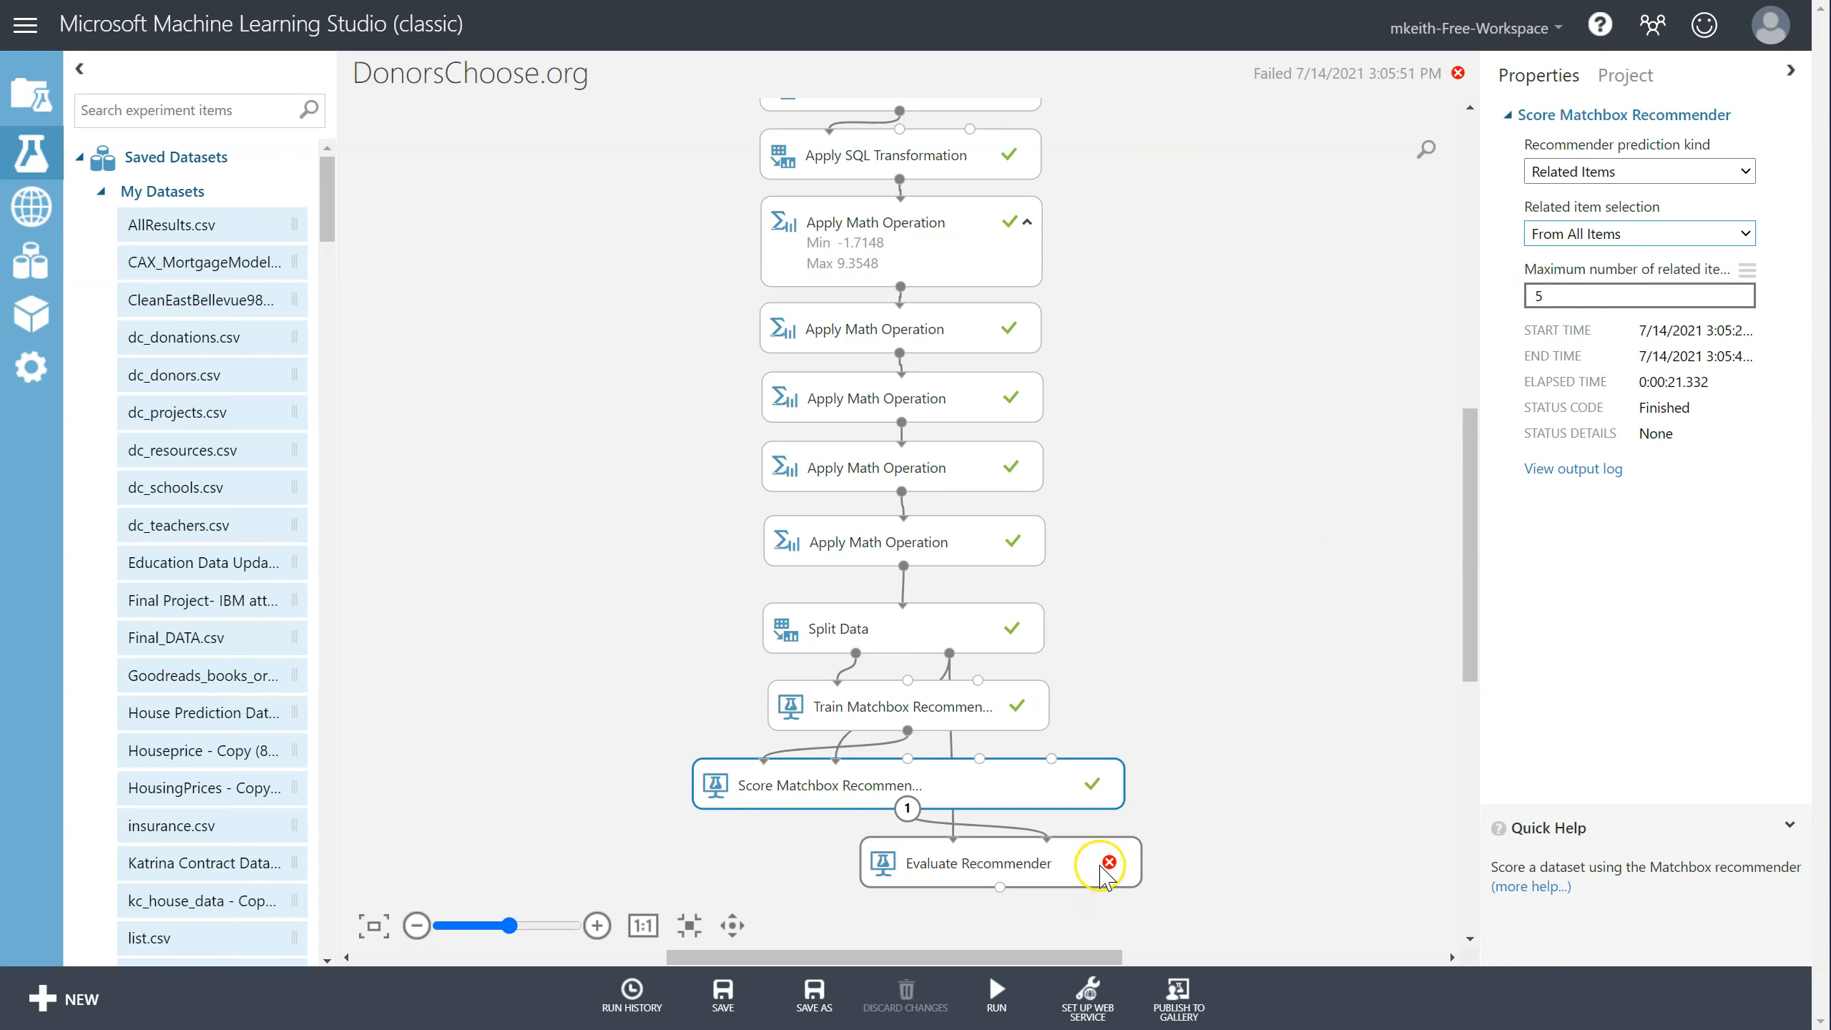
Visualize the Score Matchbox Recommender's scored dataset and check the Project ID asked for in the textbook's first Deploy Model question.
right_click(997, 793)
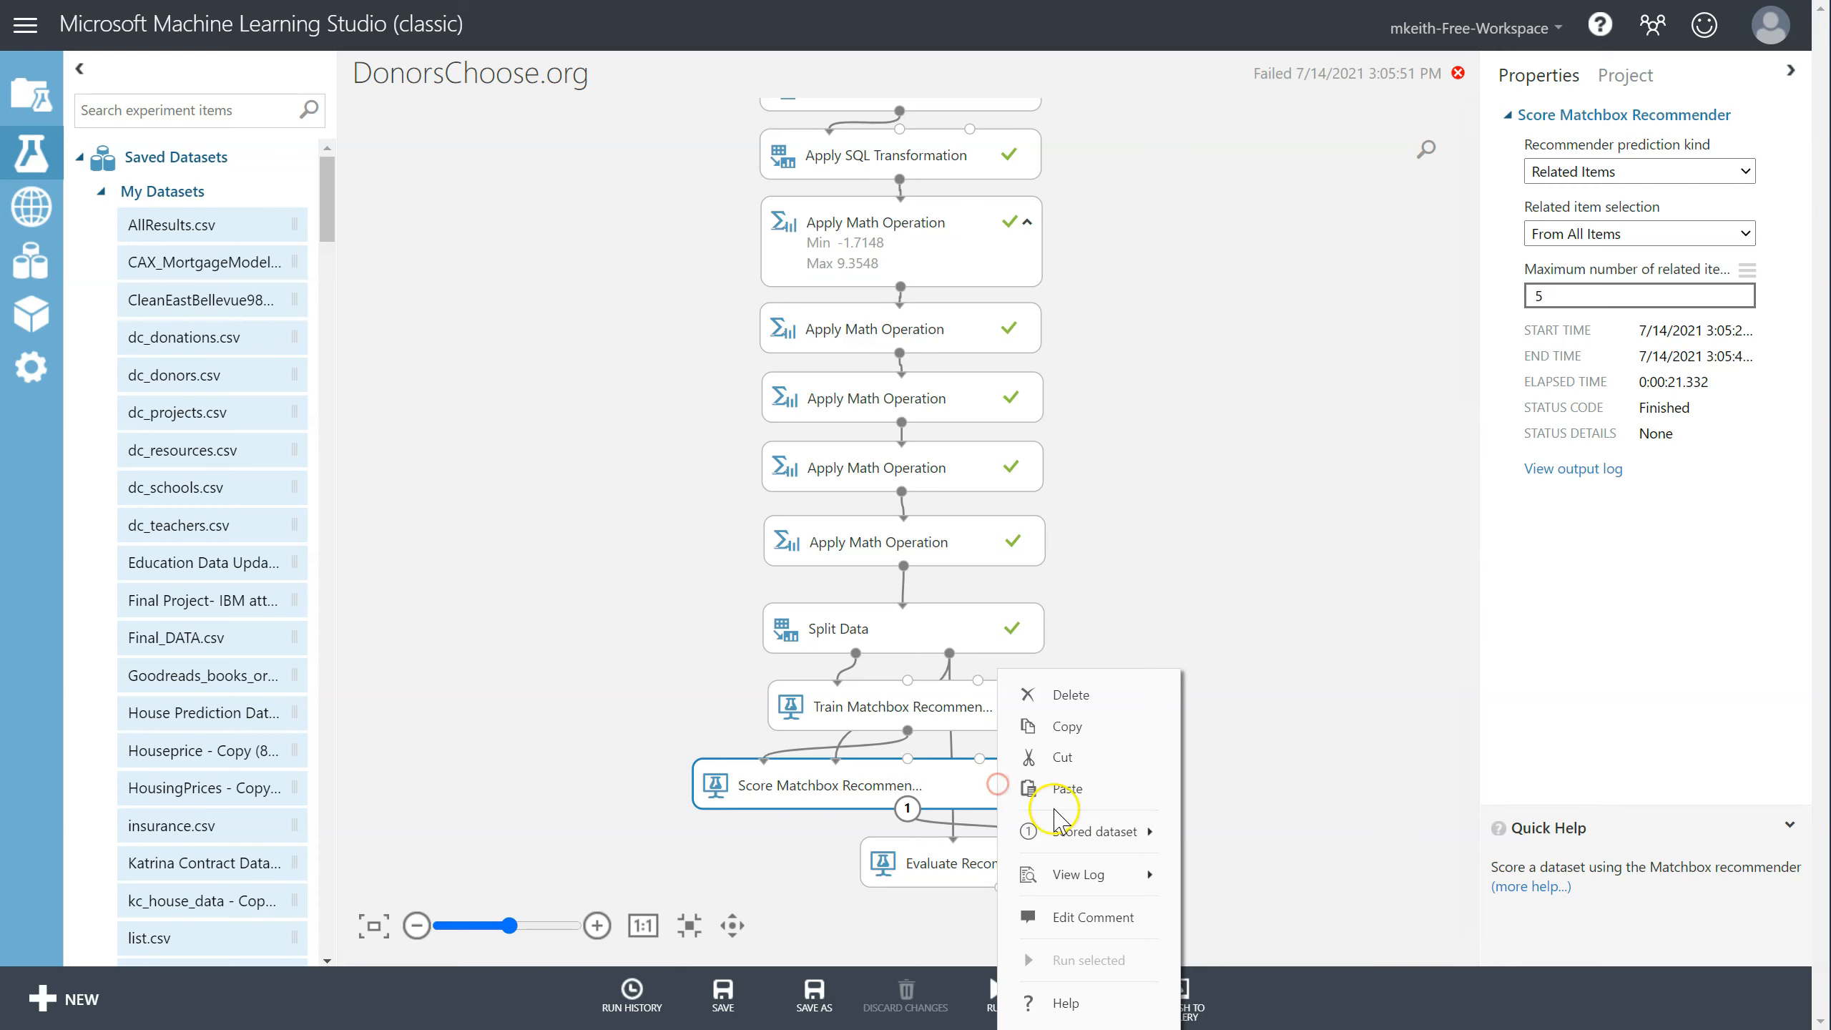
mouse_move(1044, 714)
left_click(1282, 790)
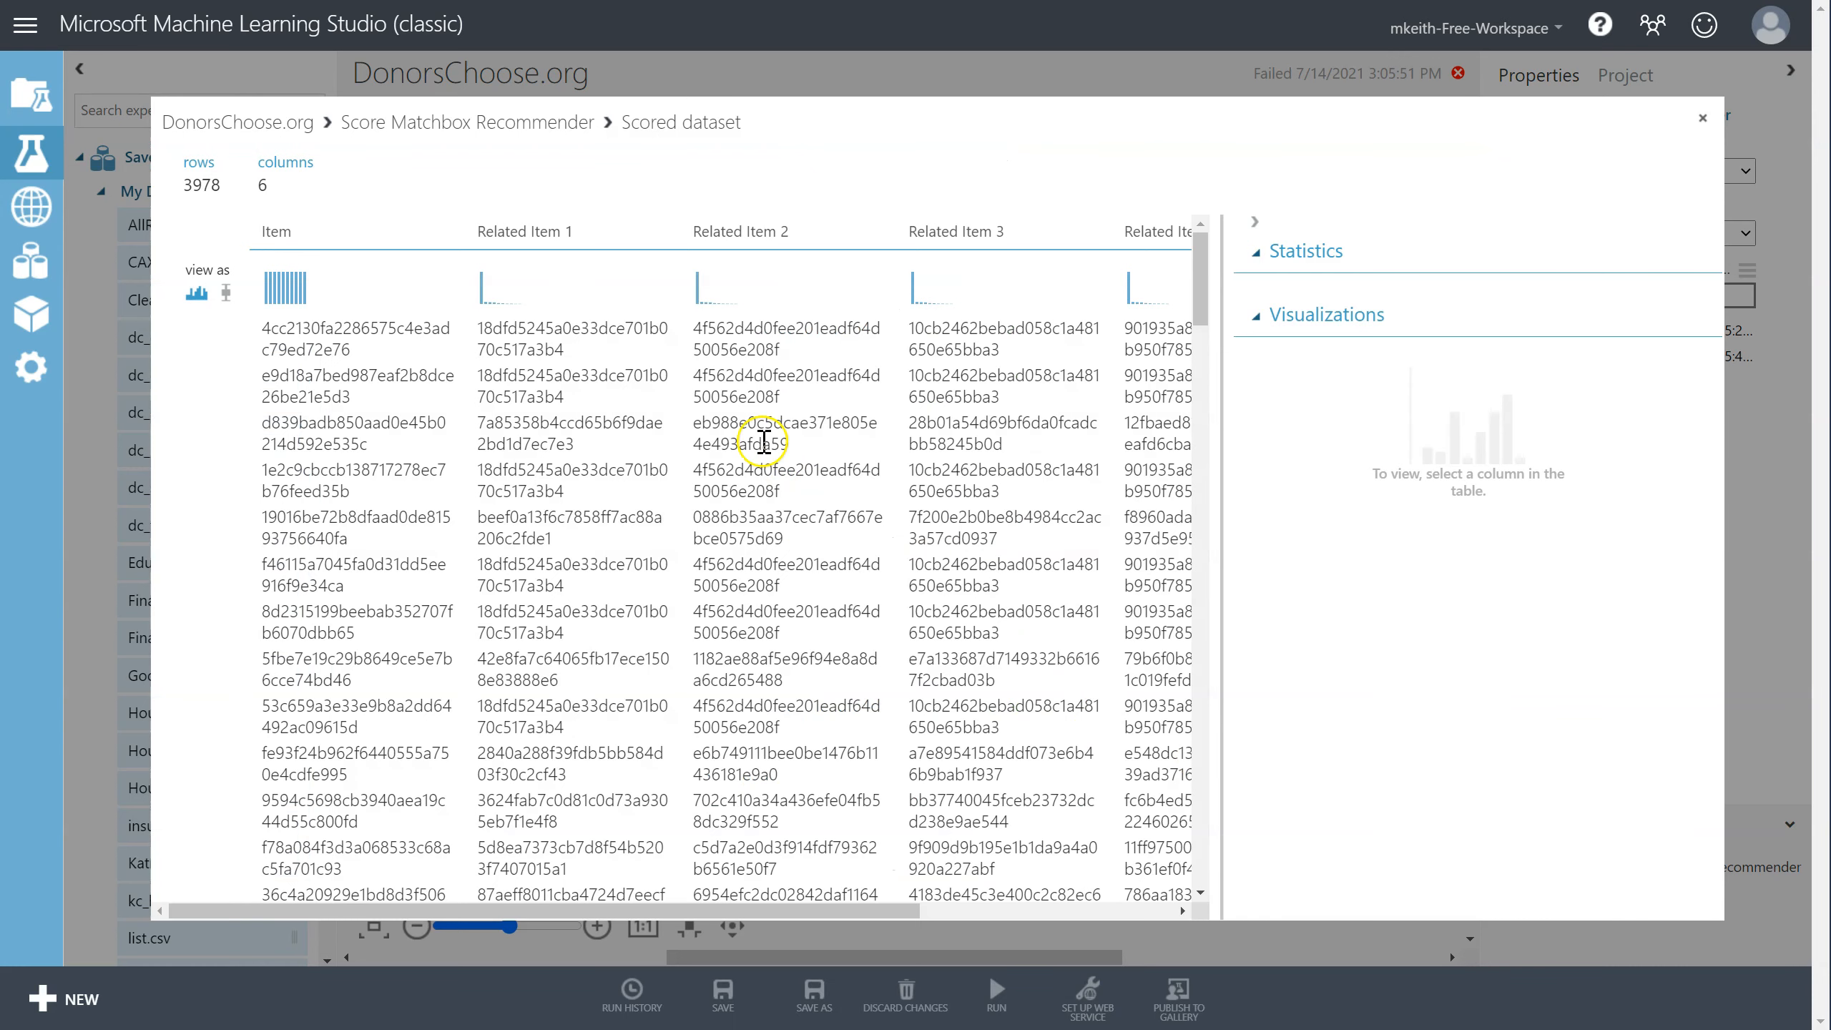
key("alt+Tab")
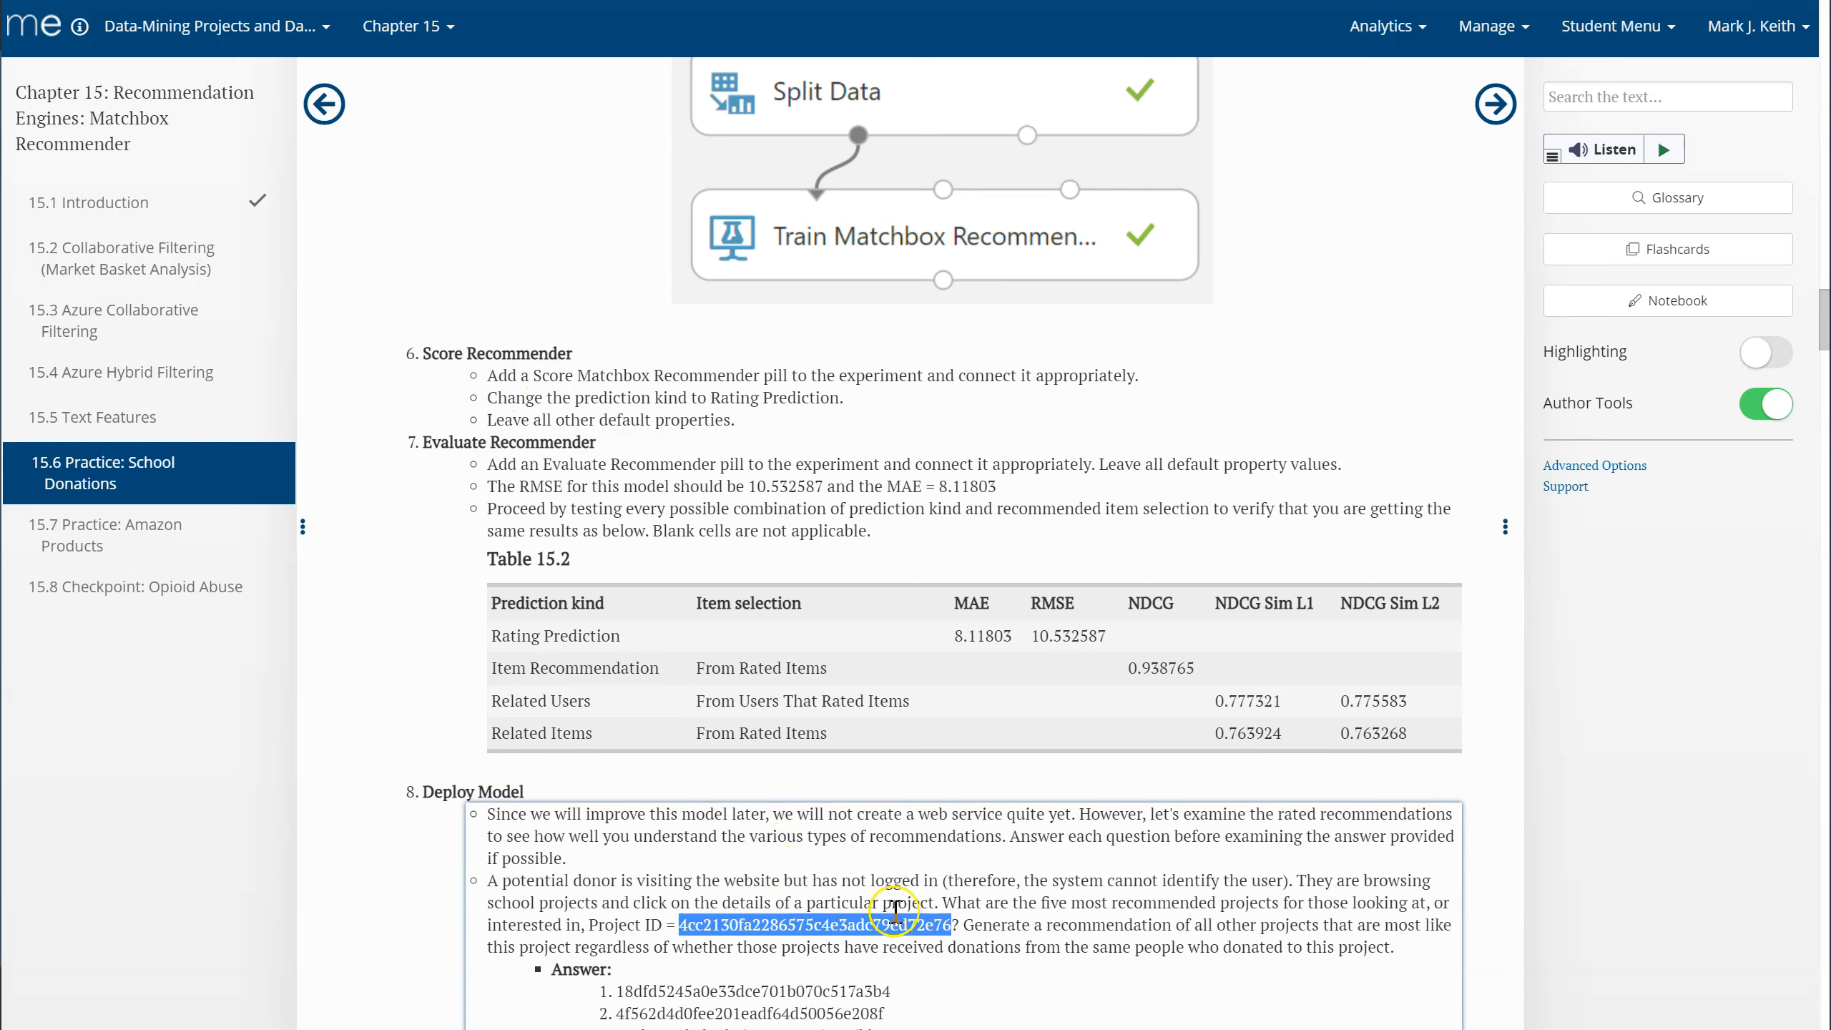
key("alt+Tab")
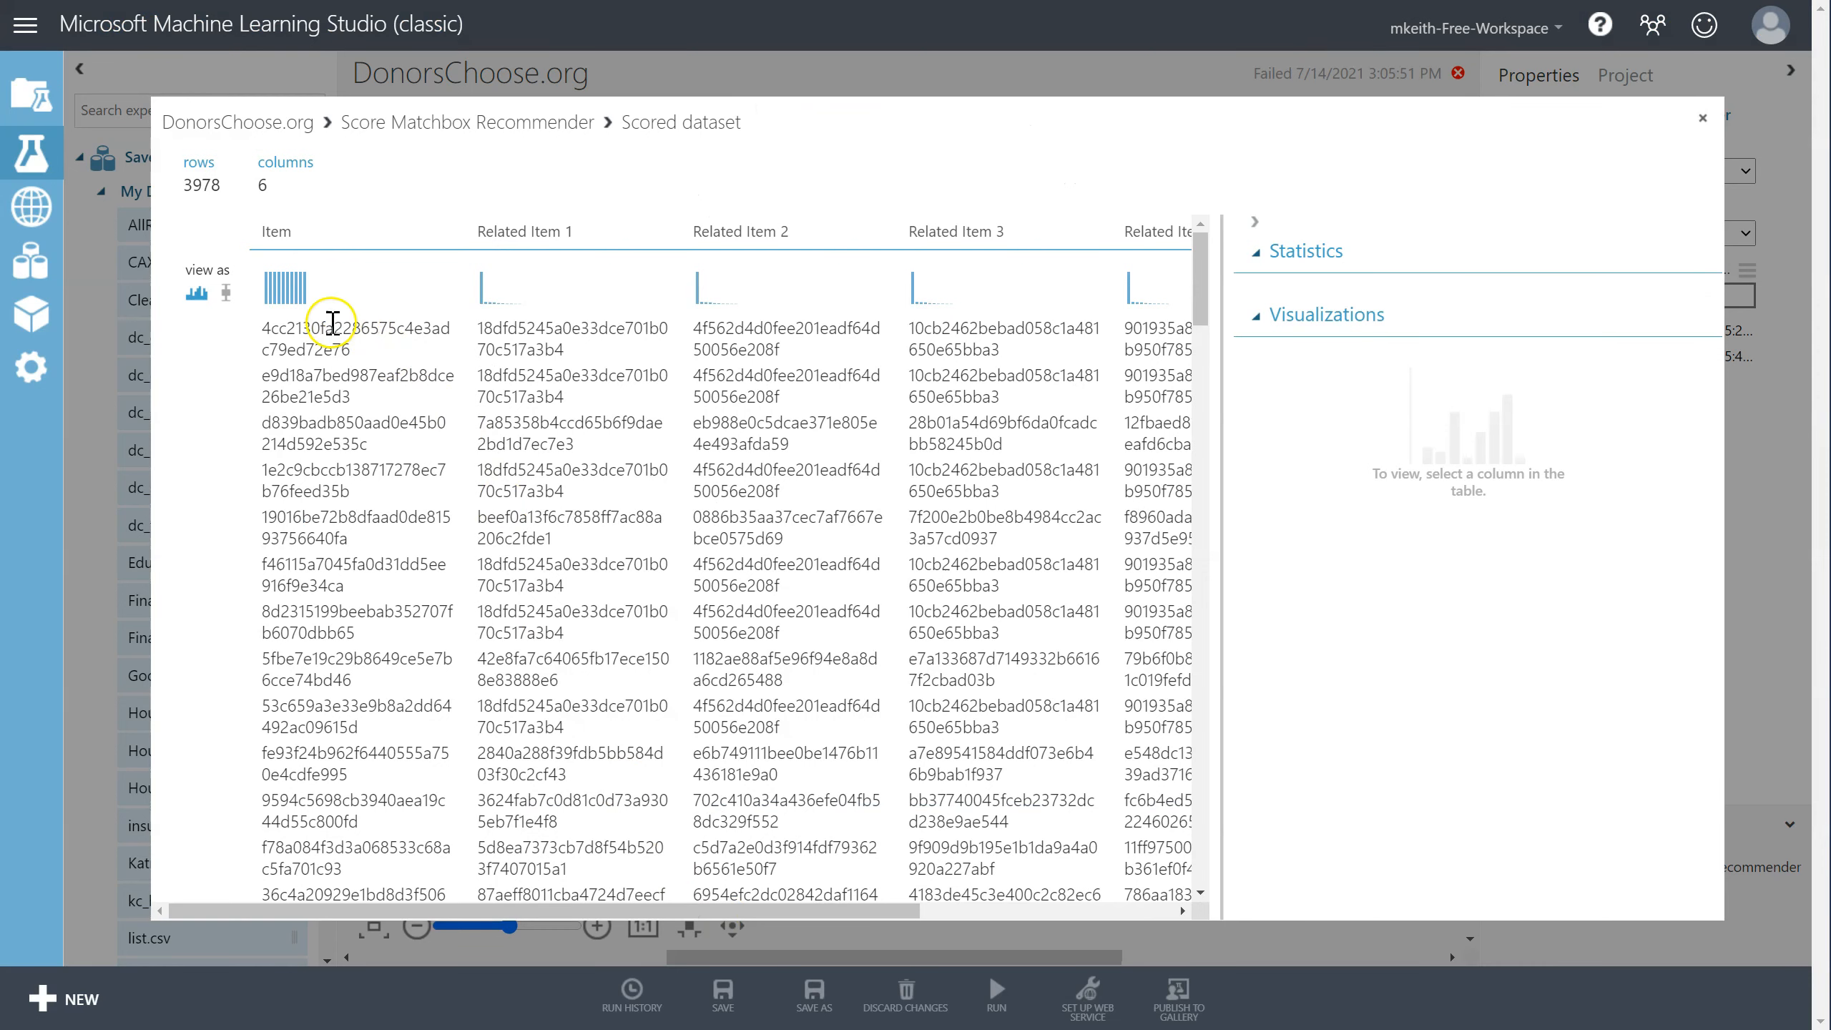
Inspect the scored dataset's row for project 4cc2130fa2286575c4e3adc79ed72e76, highlighting its item and Related Item values.
double_click(333, 322)
double_click(543, 318)
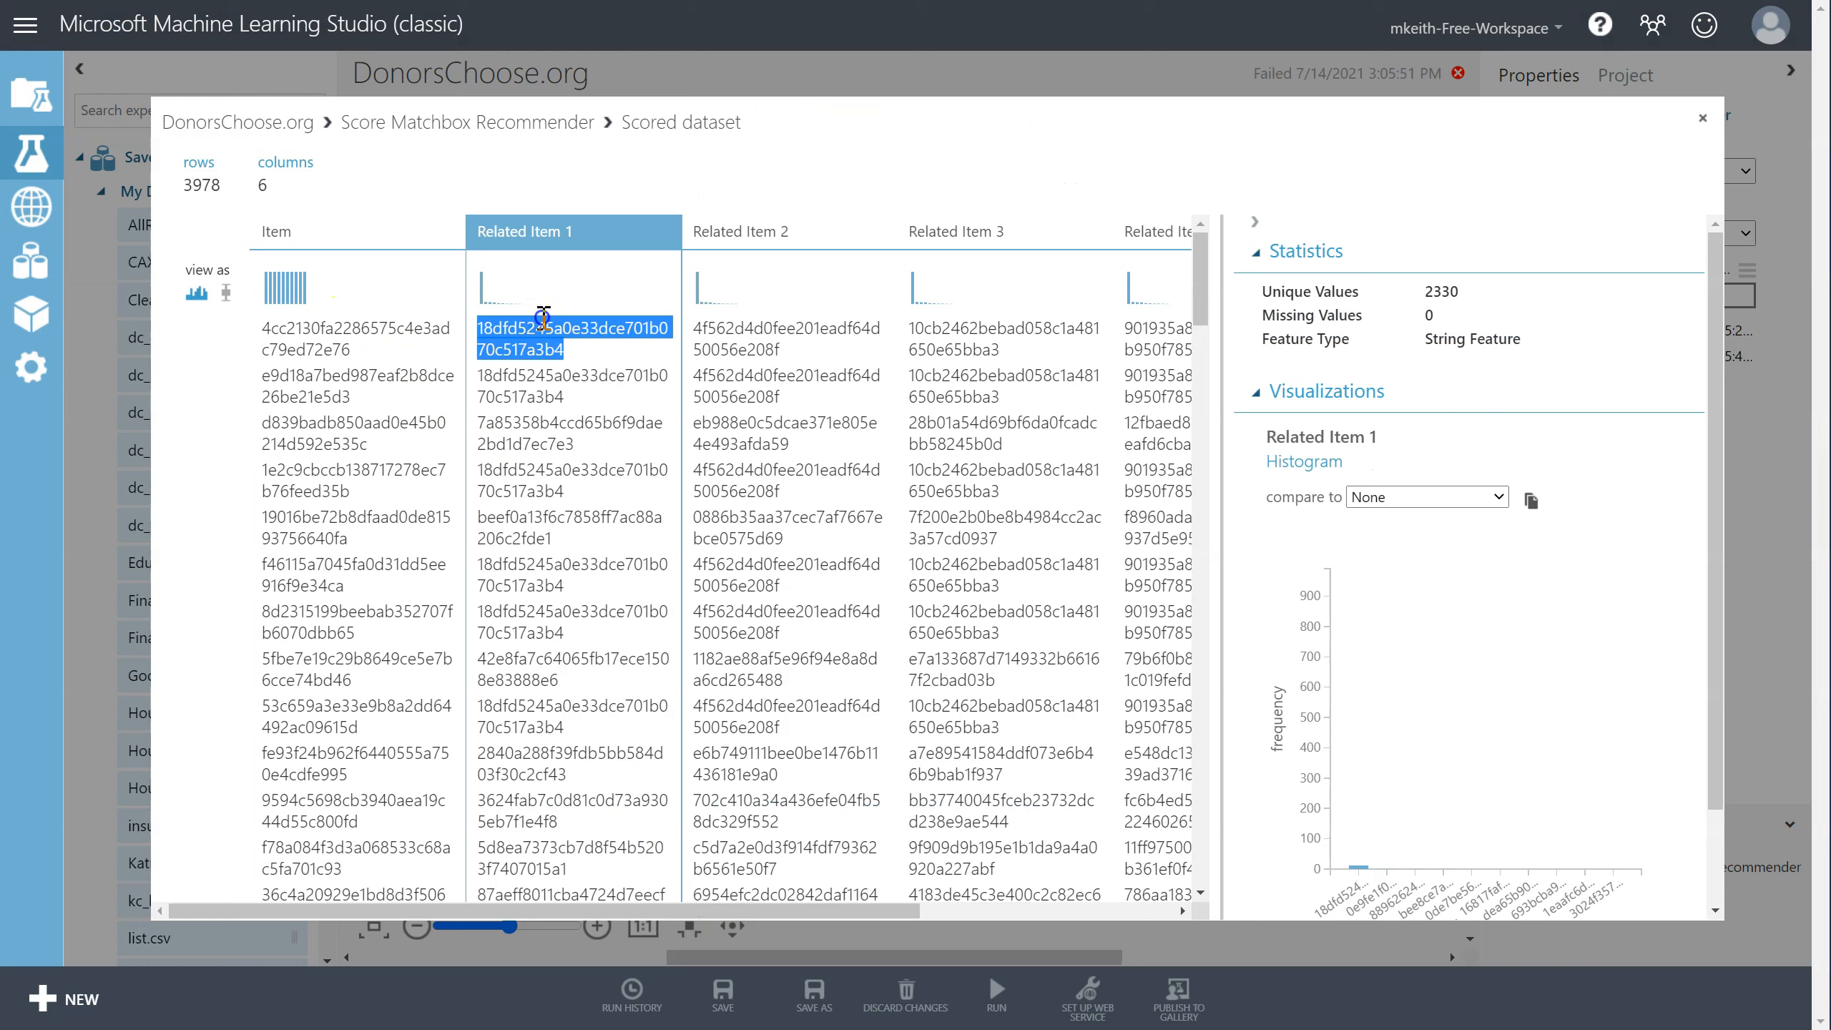
double_click(736, 318)
left_click(1024, 325)
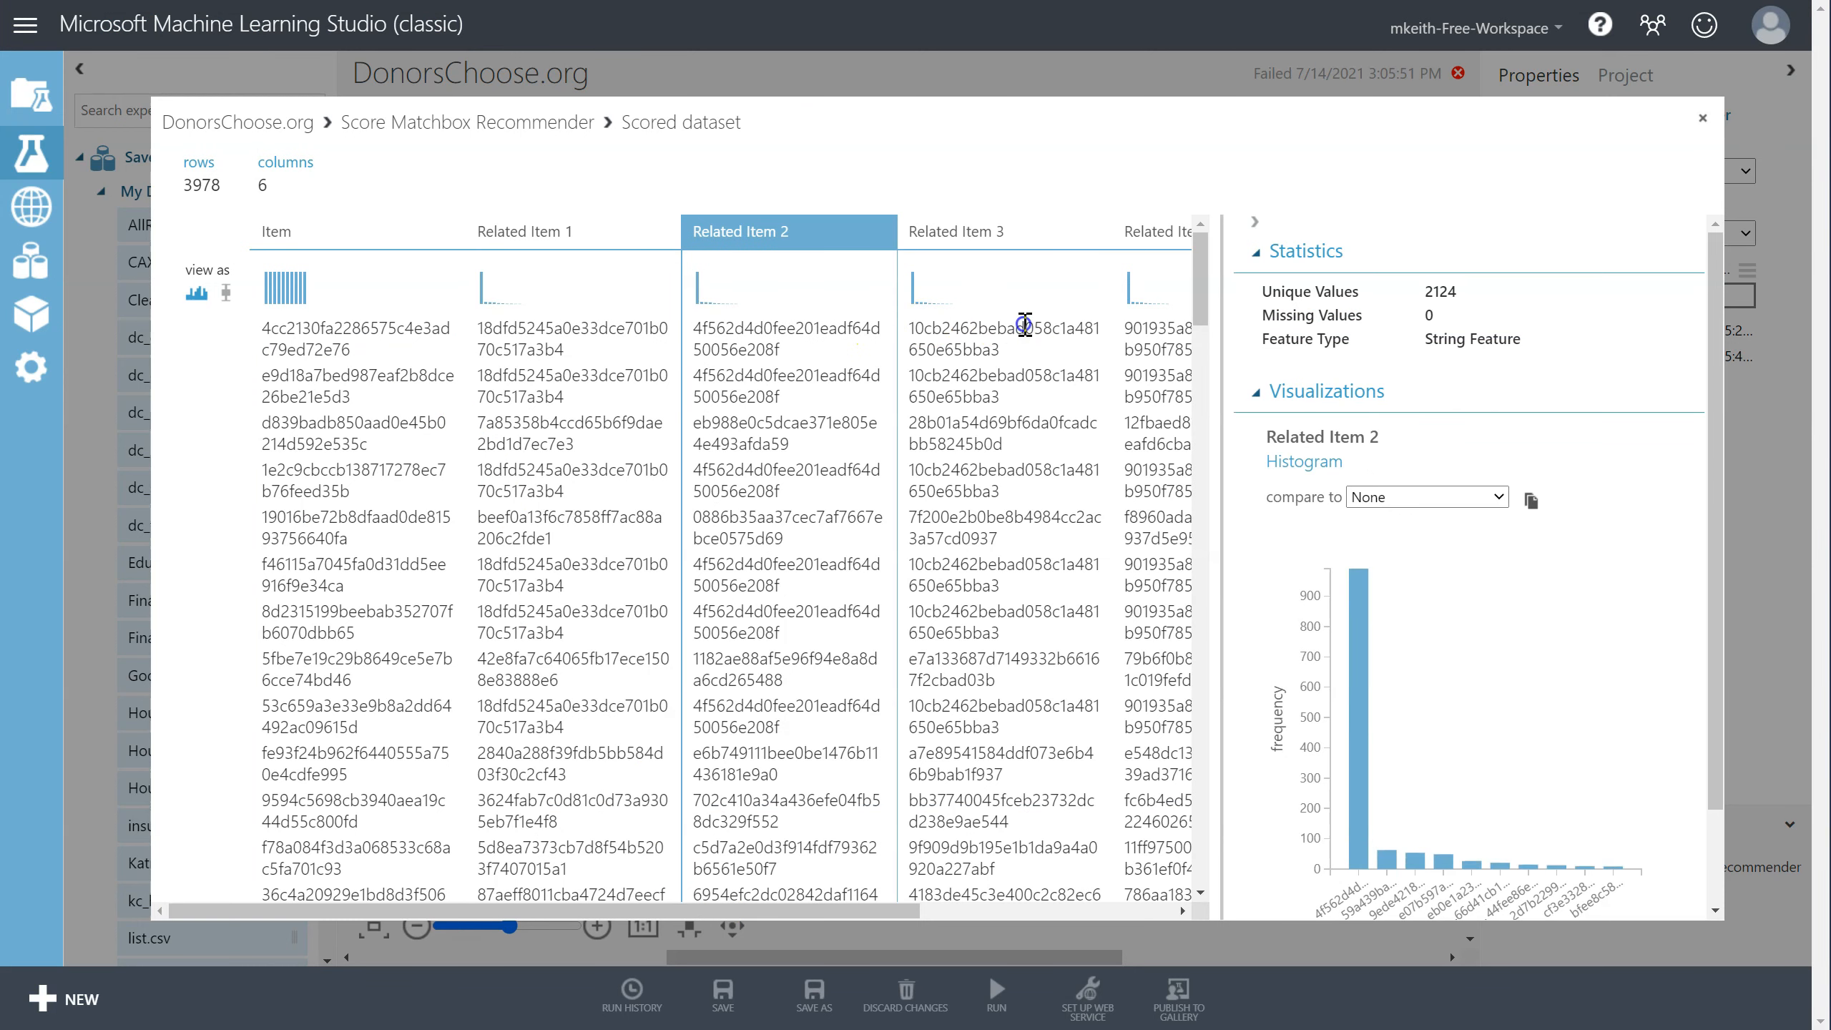
double_click(1024, 325)
double_click(1157, 326)
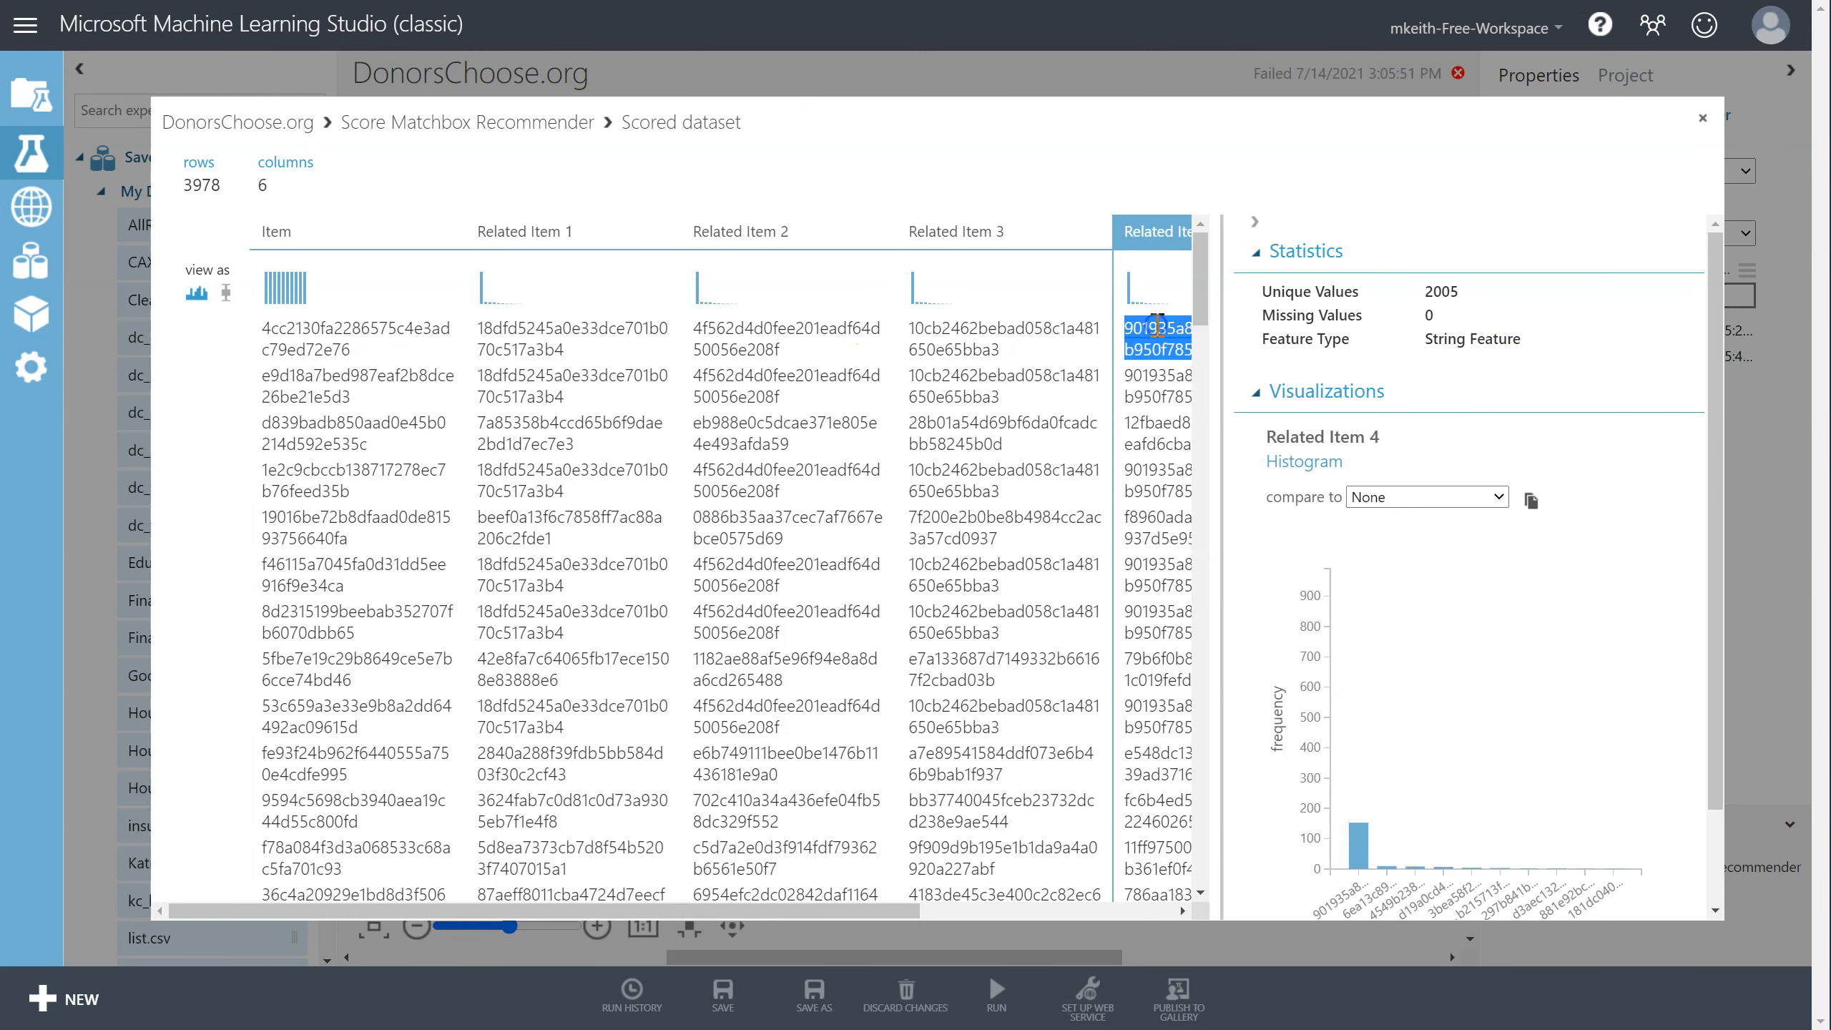
double_click(377, 328)
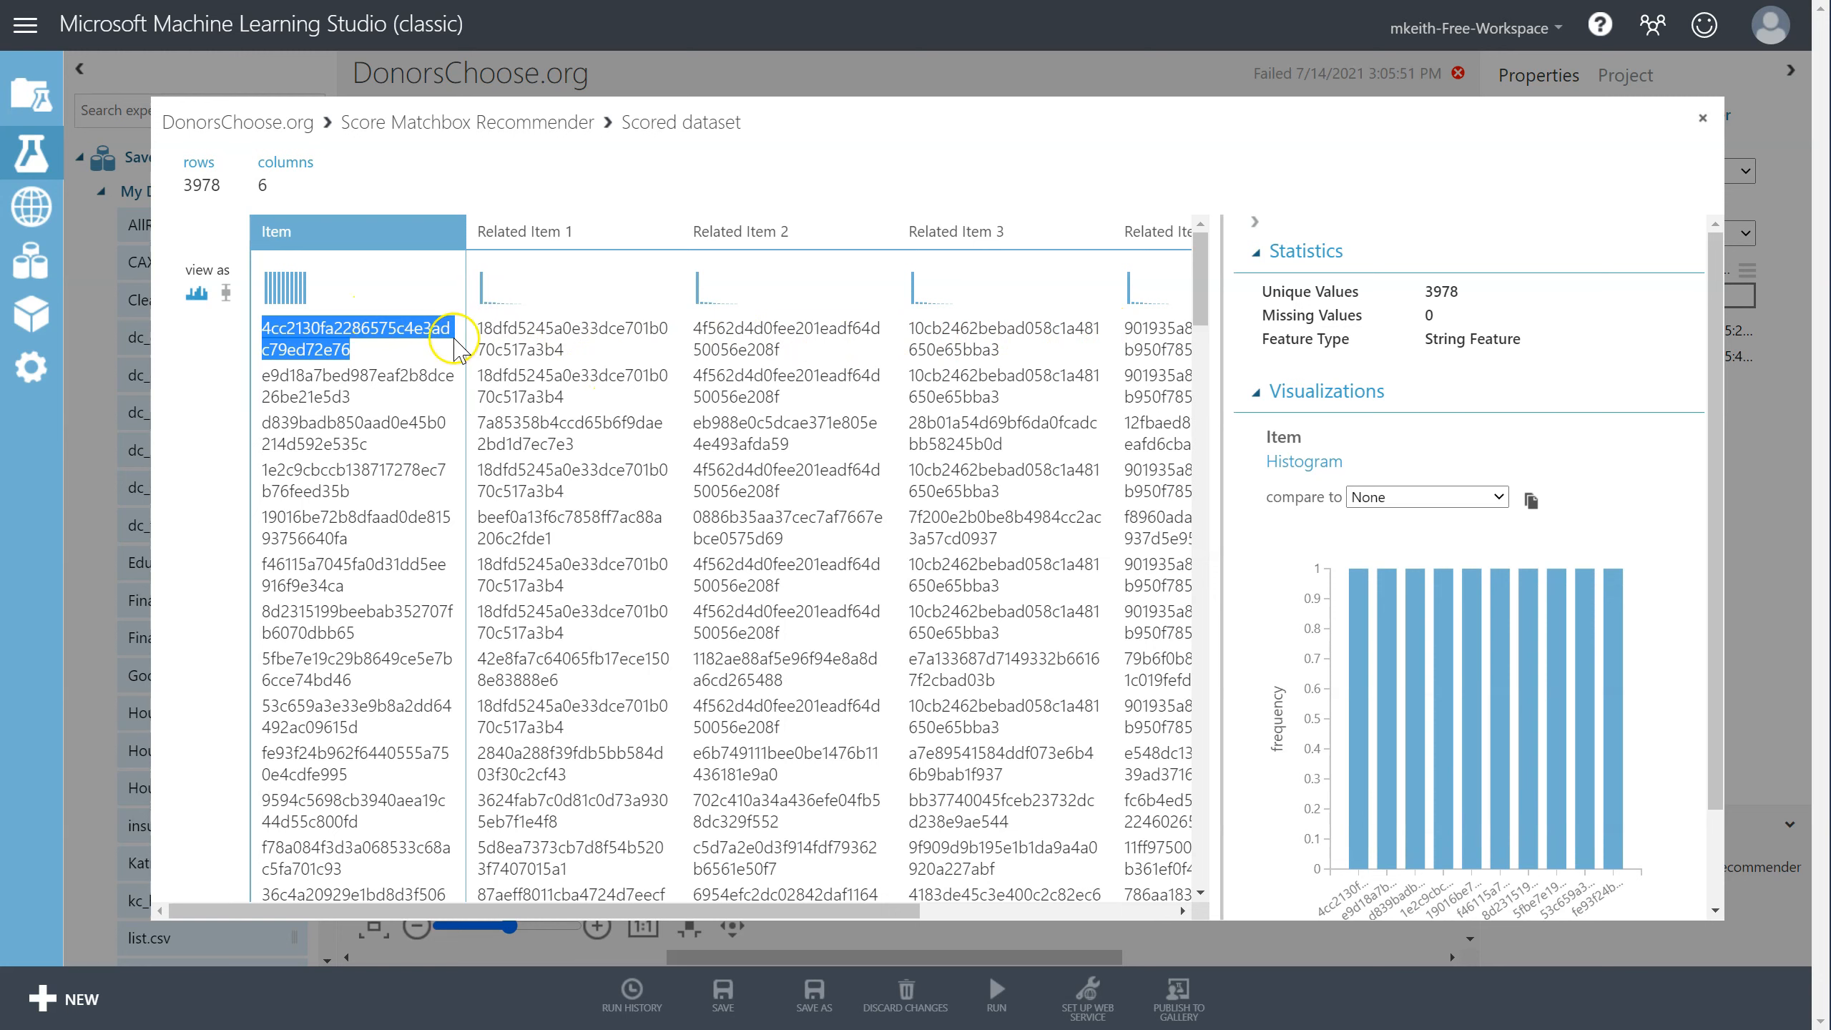
Switch to the textbook and compare the related items with the first Deploy Model question's answer list and feedback.
key("alt+Tab")
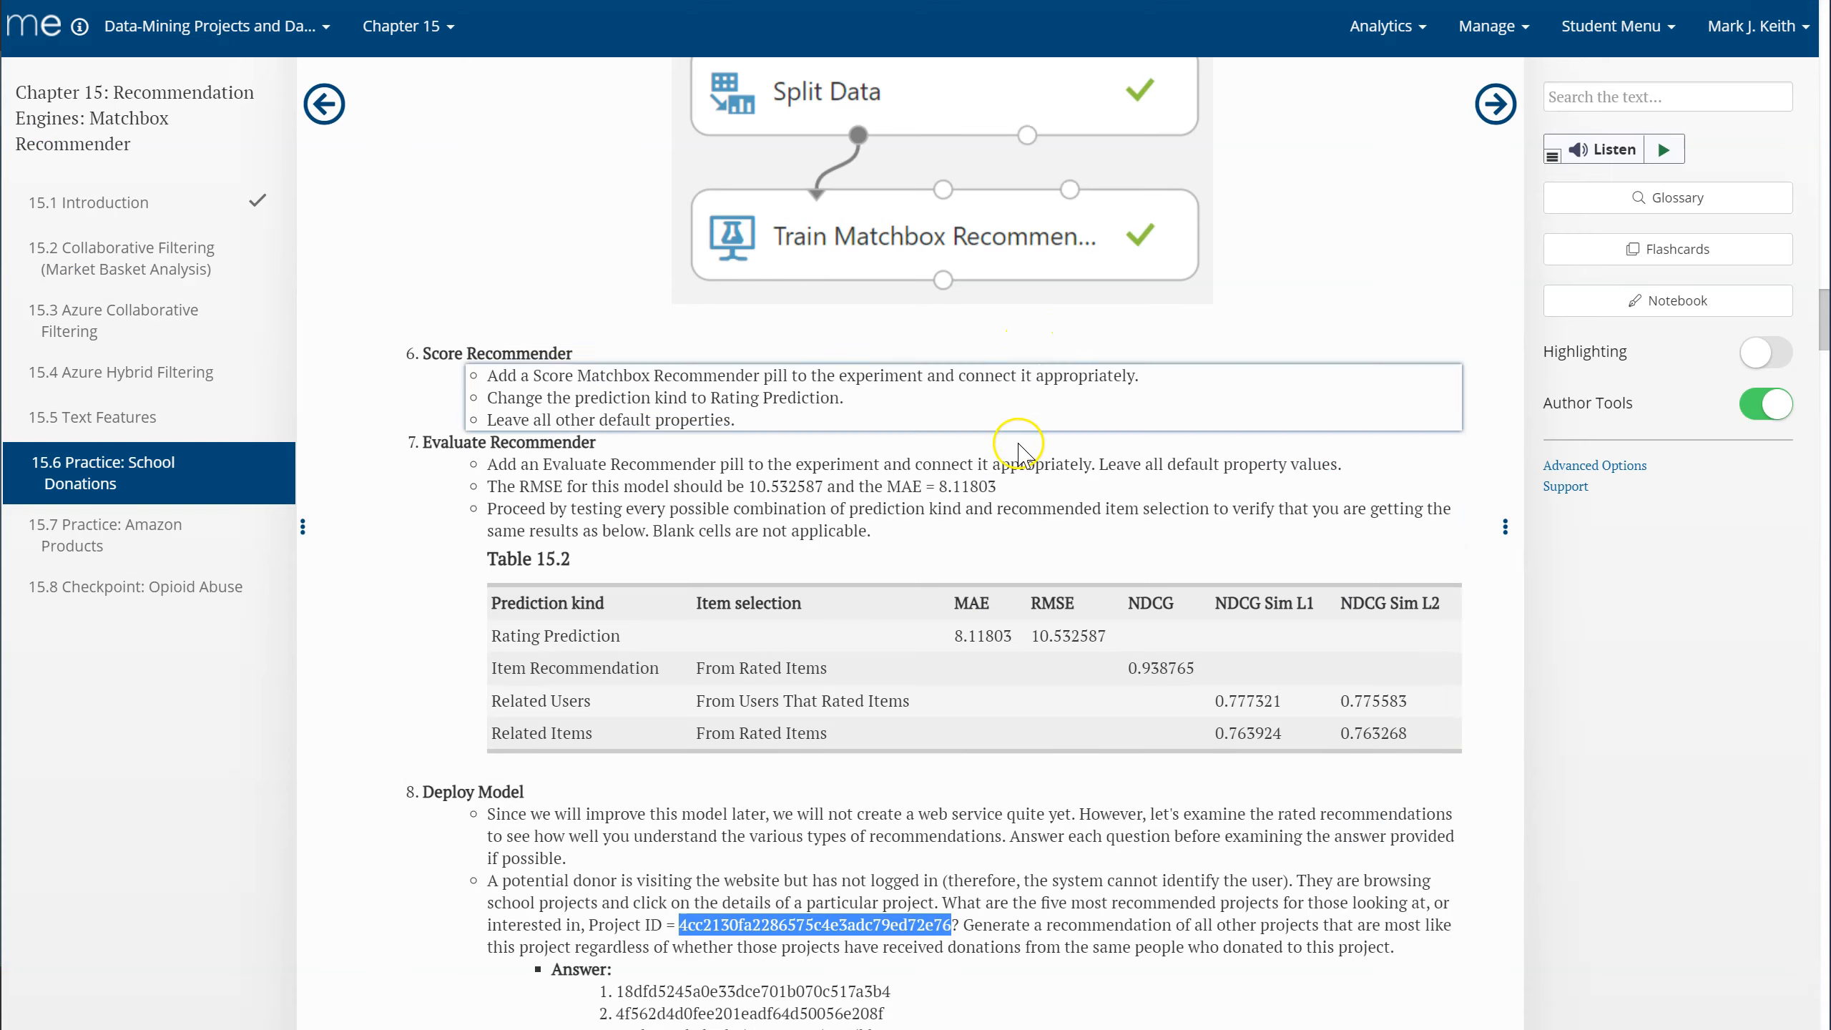
scroll(615, 811, "down", 1)
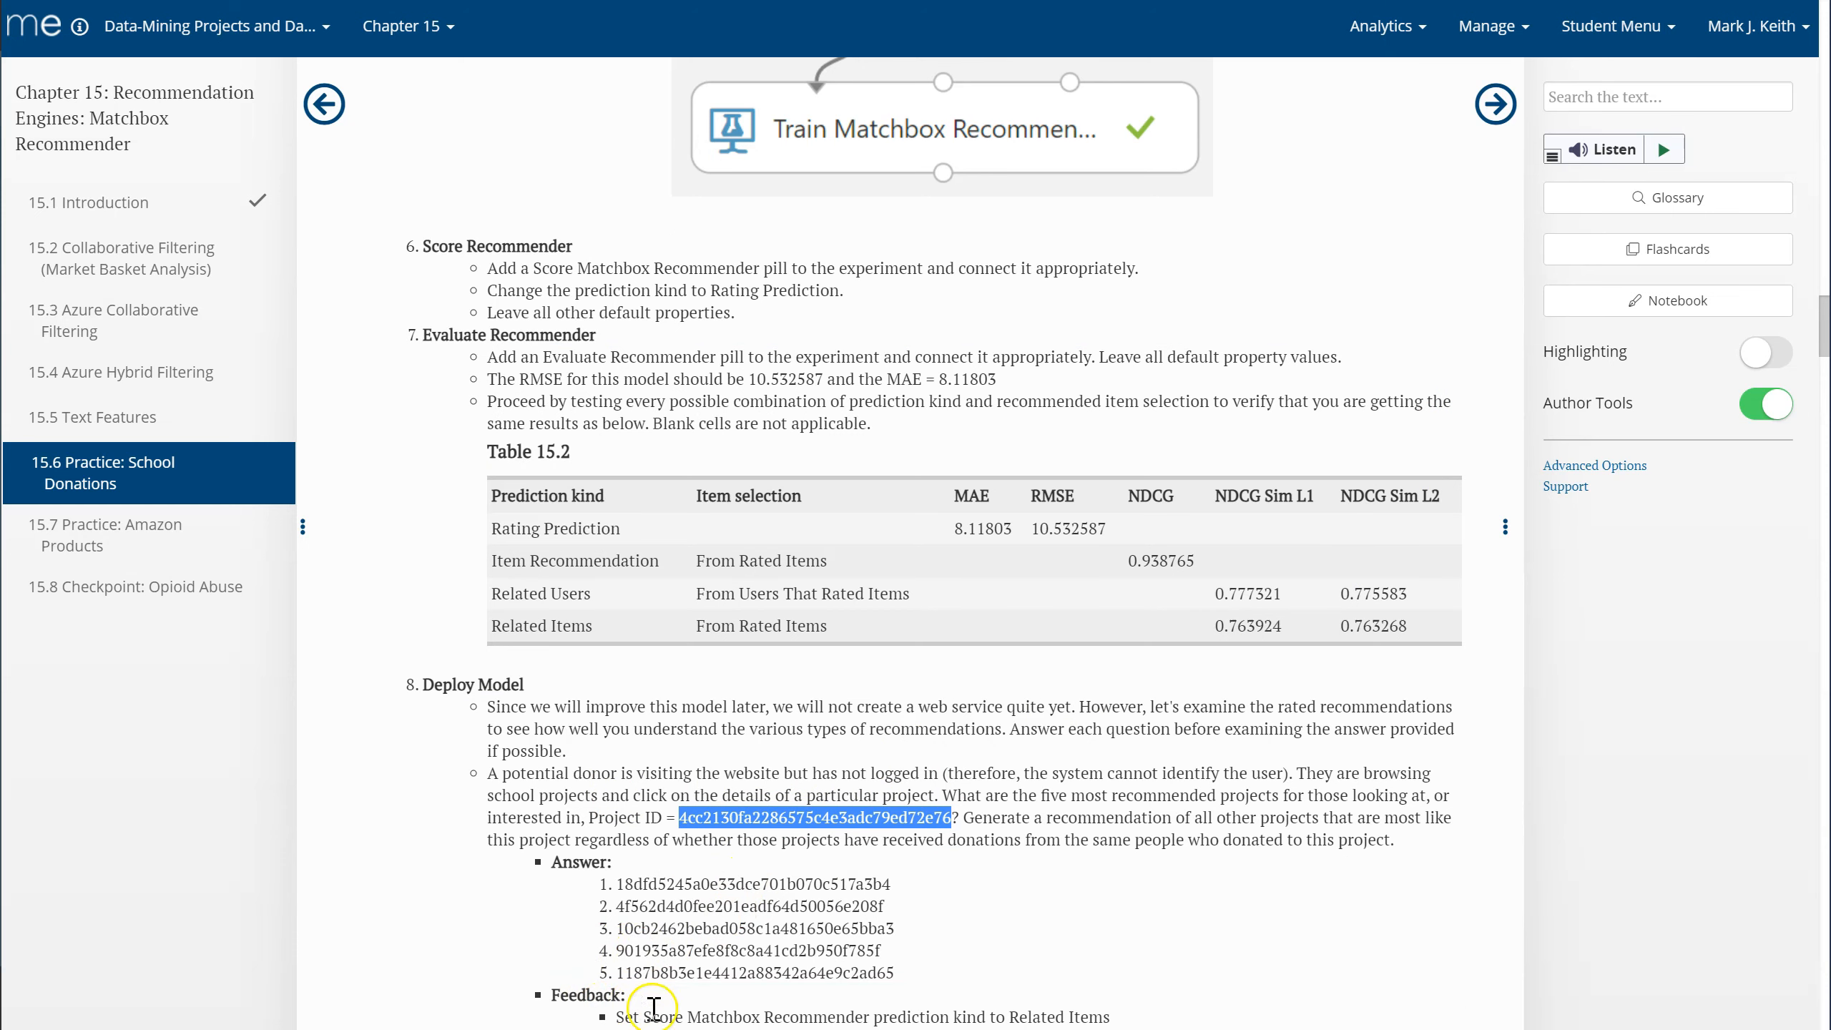
scroll(937, 938, "down", 1)
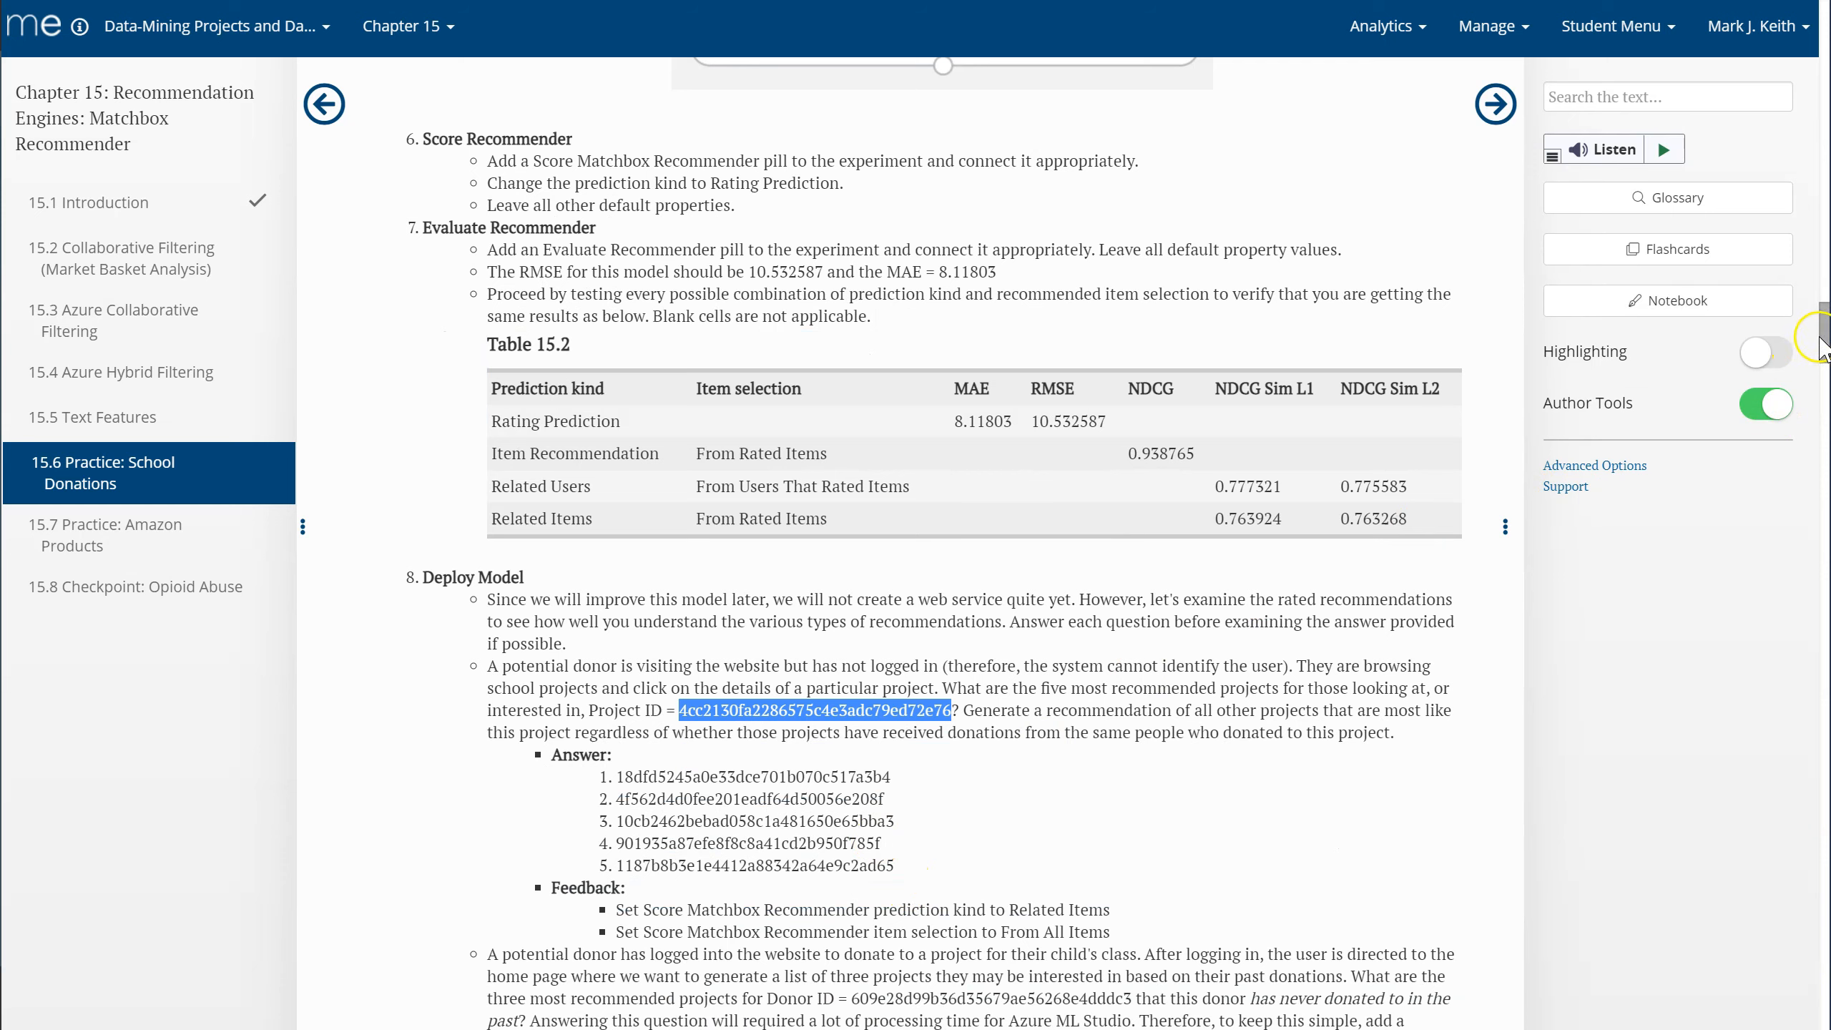
Read the second Deploy Model question about three recommended projects for a logged-in donor, and highlight its Donor ID.
scroll(1822, 336, "down", 1)
scroll(1822, 336, "down", 1)
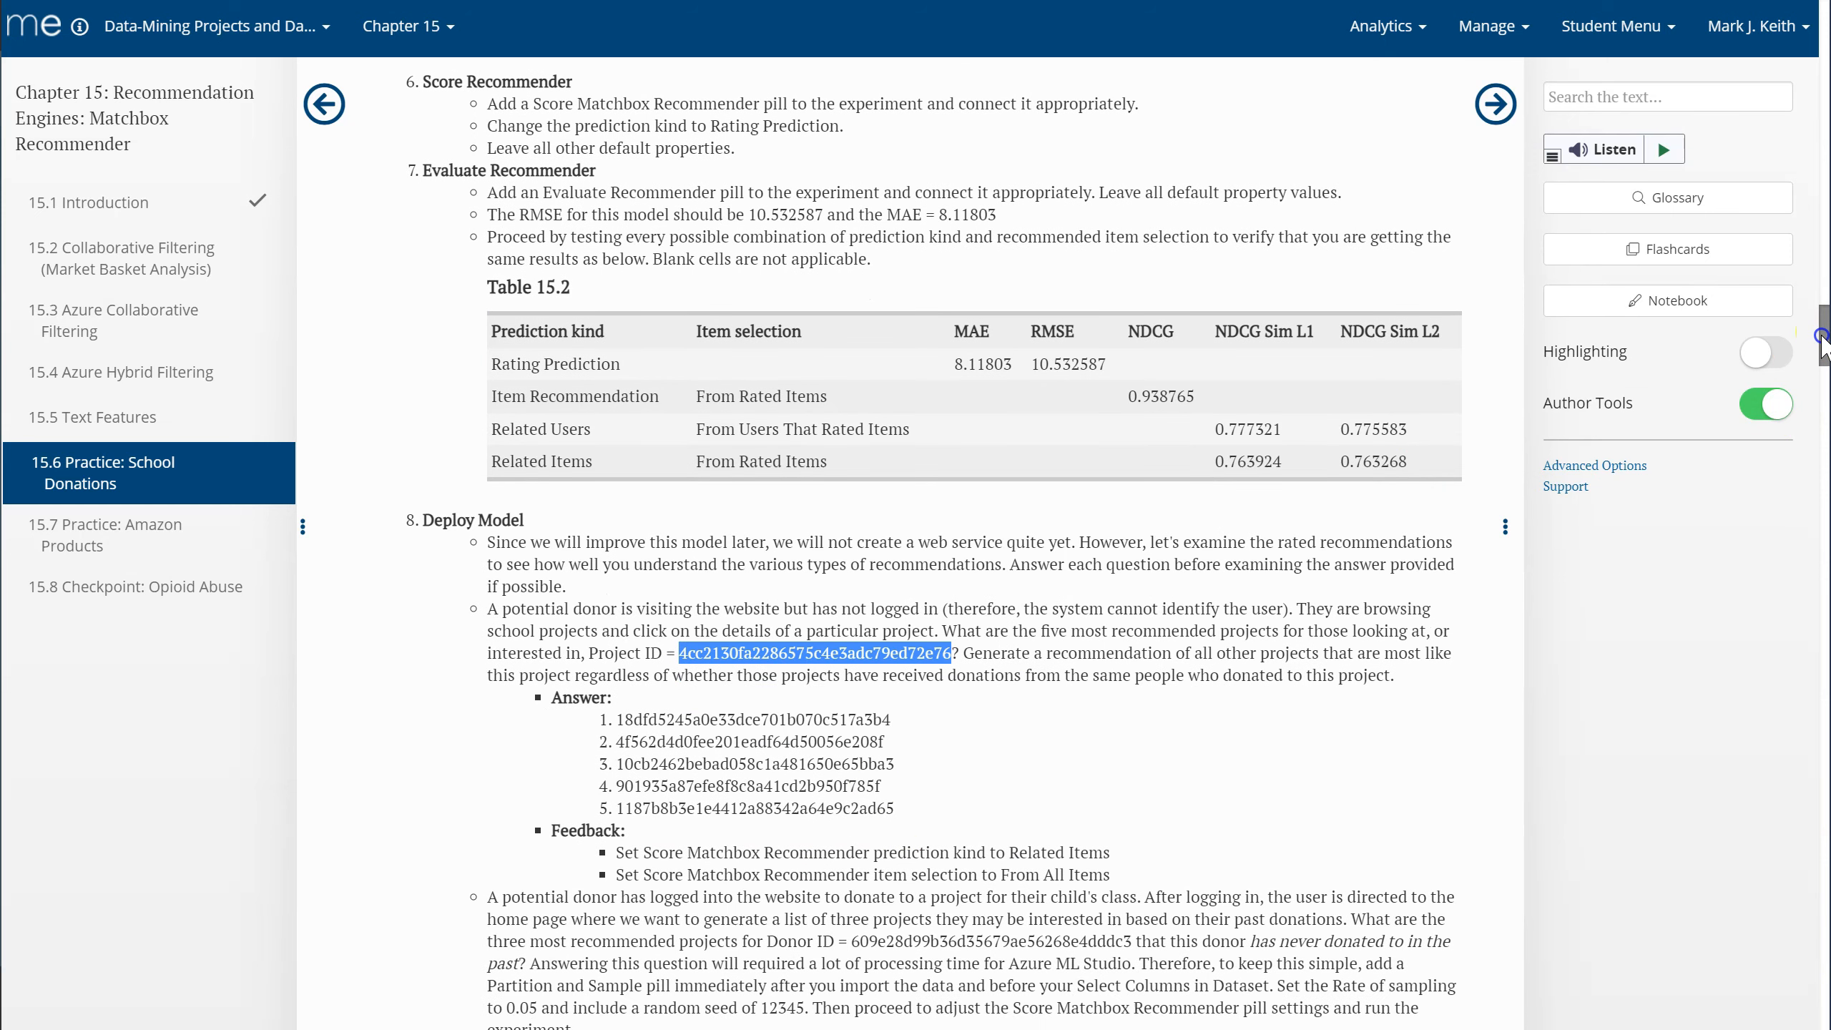
scroll(1822, 338, "down", 1)
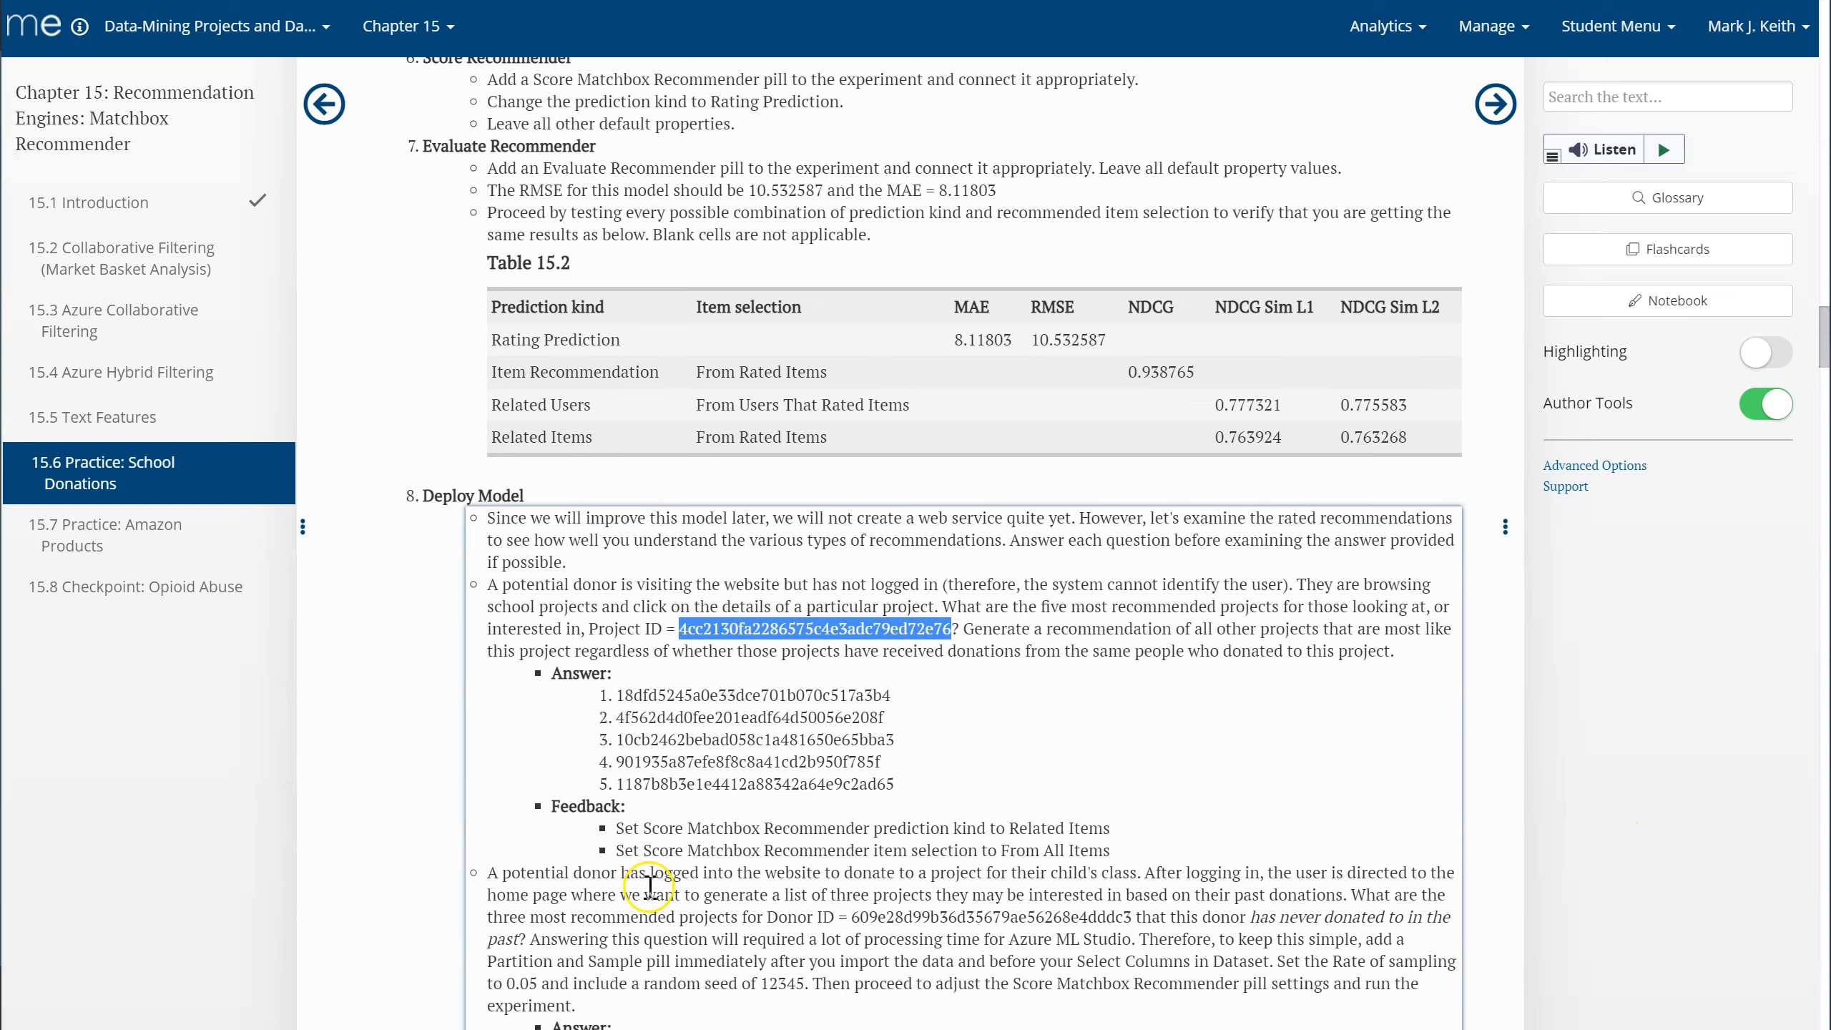
left_click_drag(636, 874, 1082, 896)
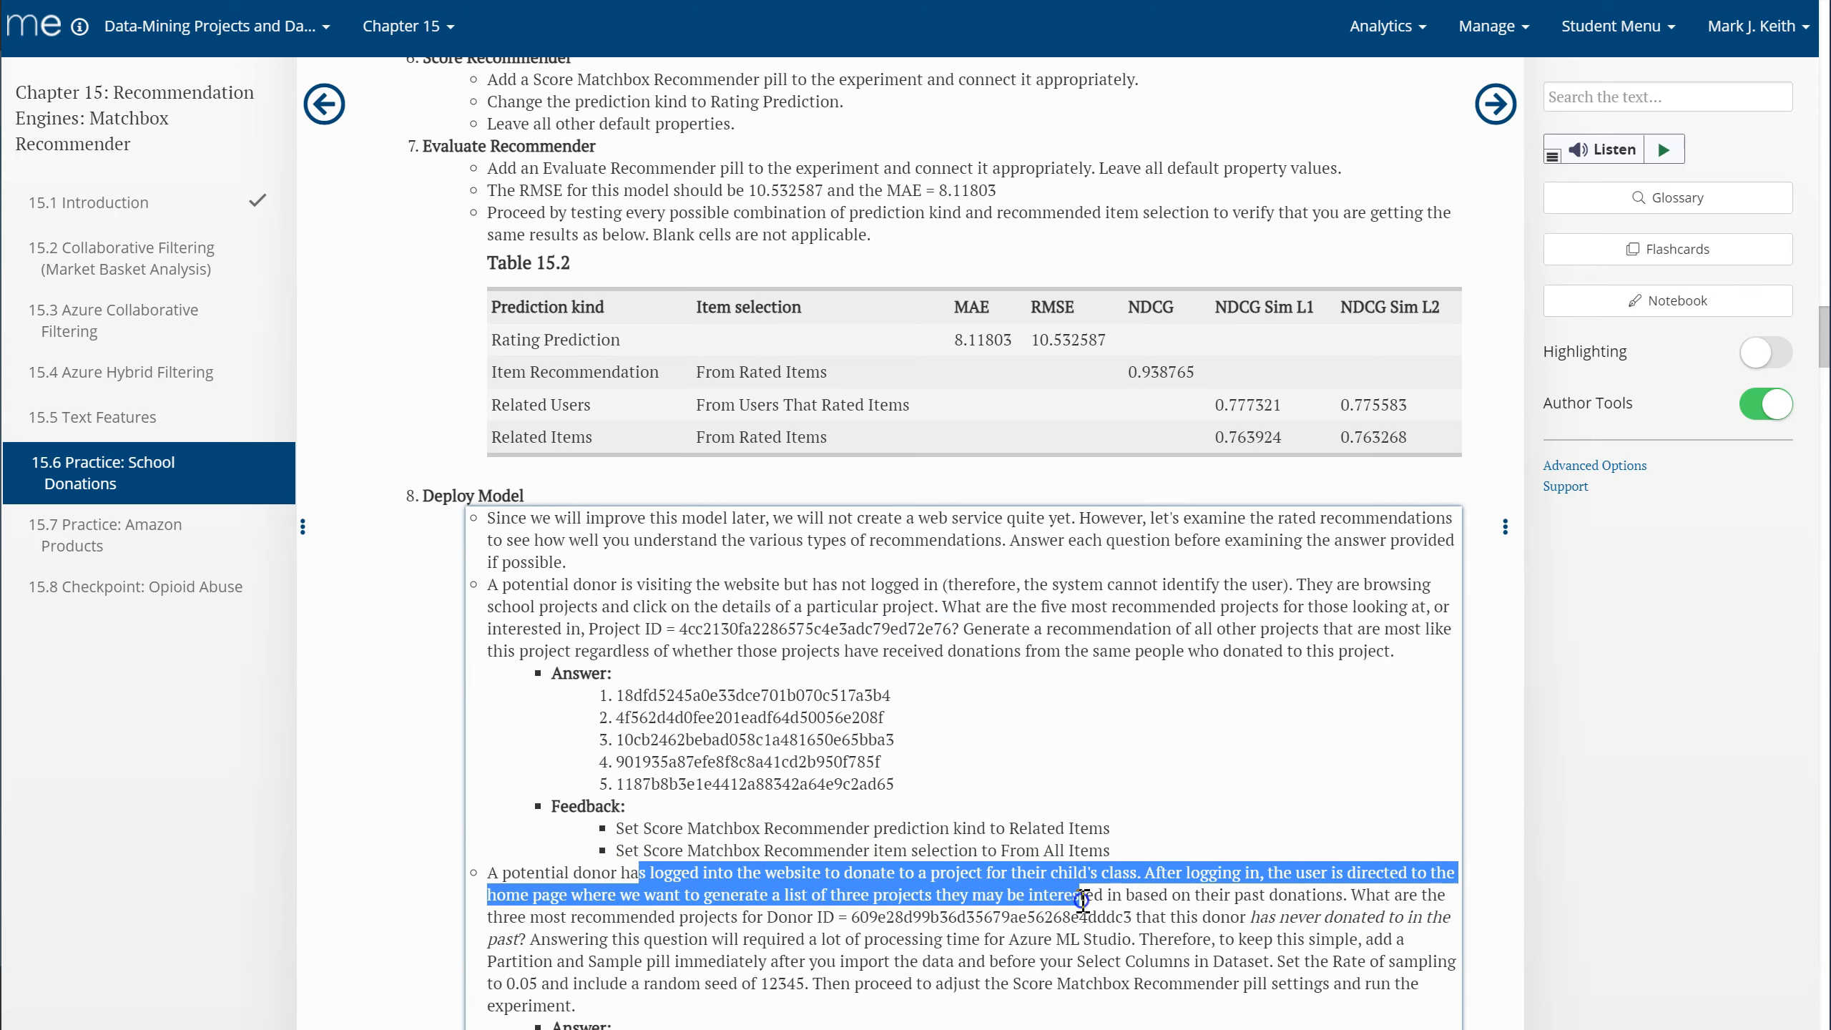
left_click_drag(1082, 900, 972, 897)
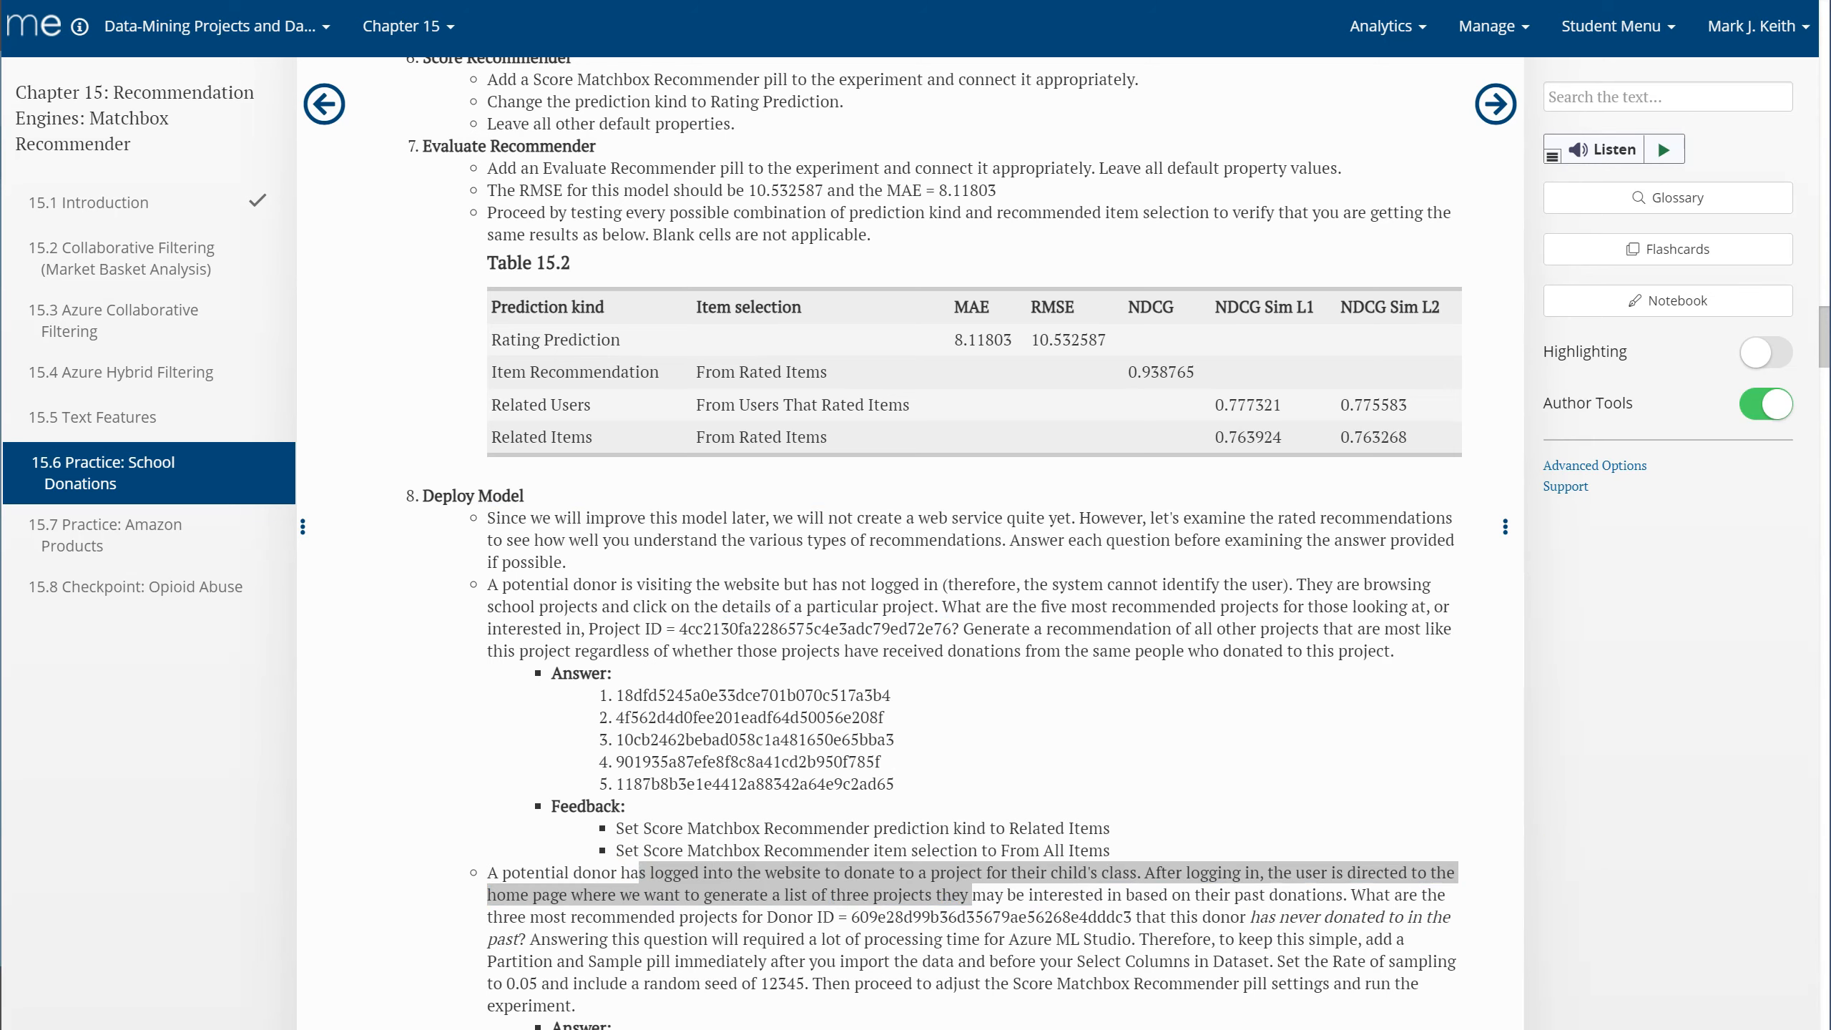
left_click(1027, 897)
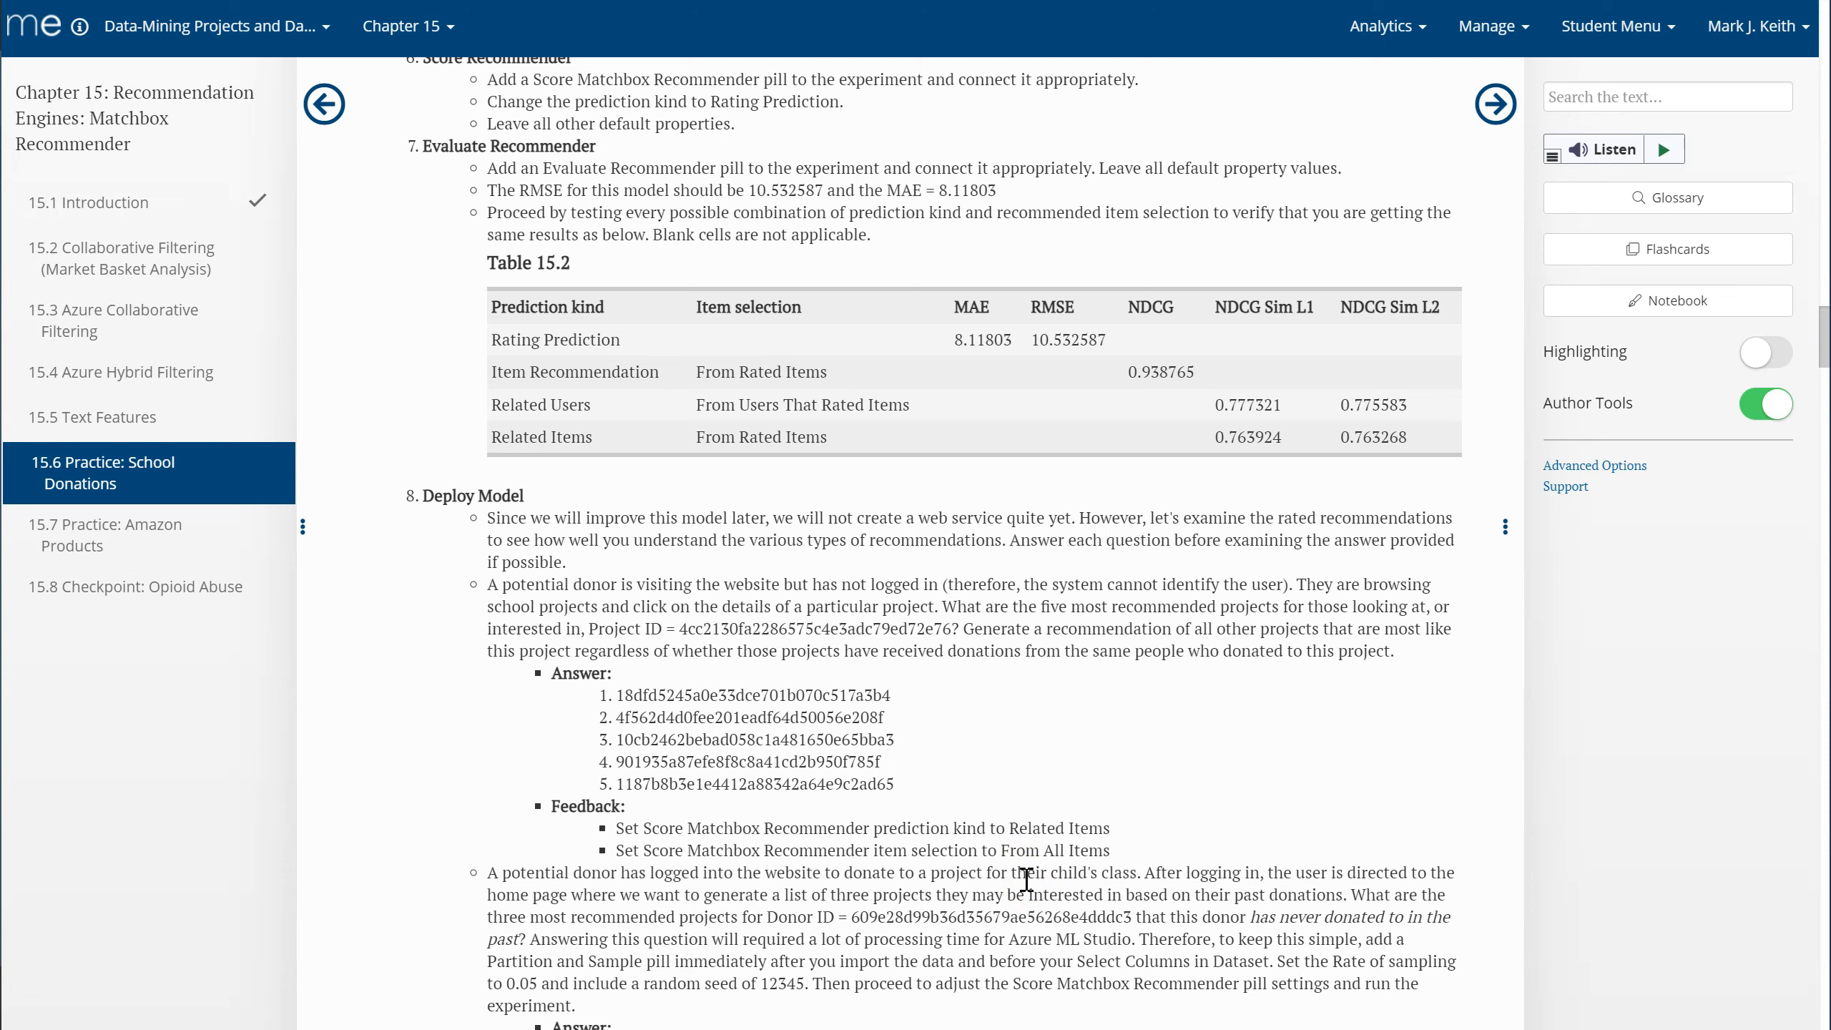
left_click_drag(886, 873, 989, 870)
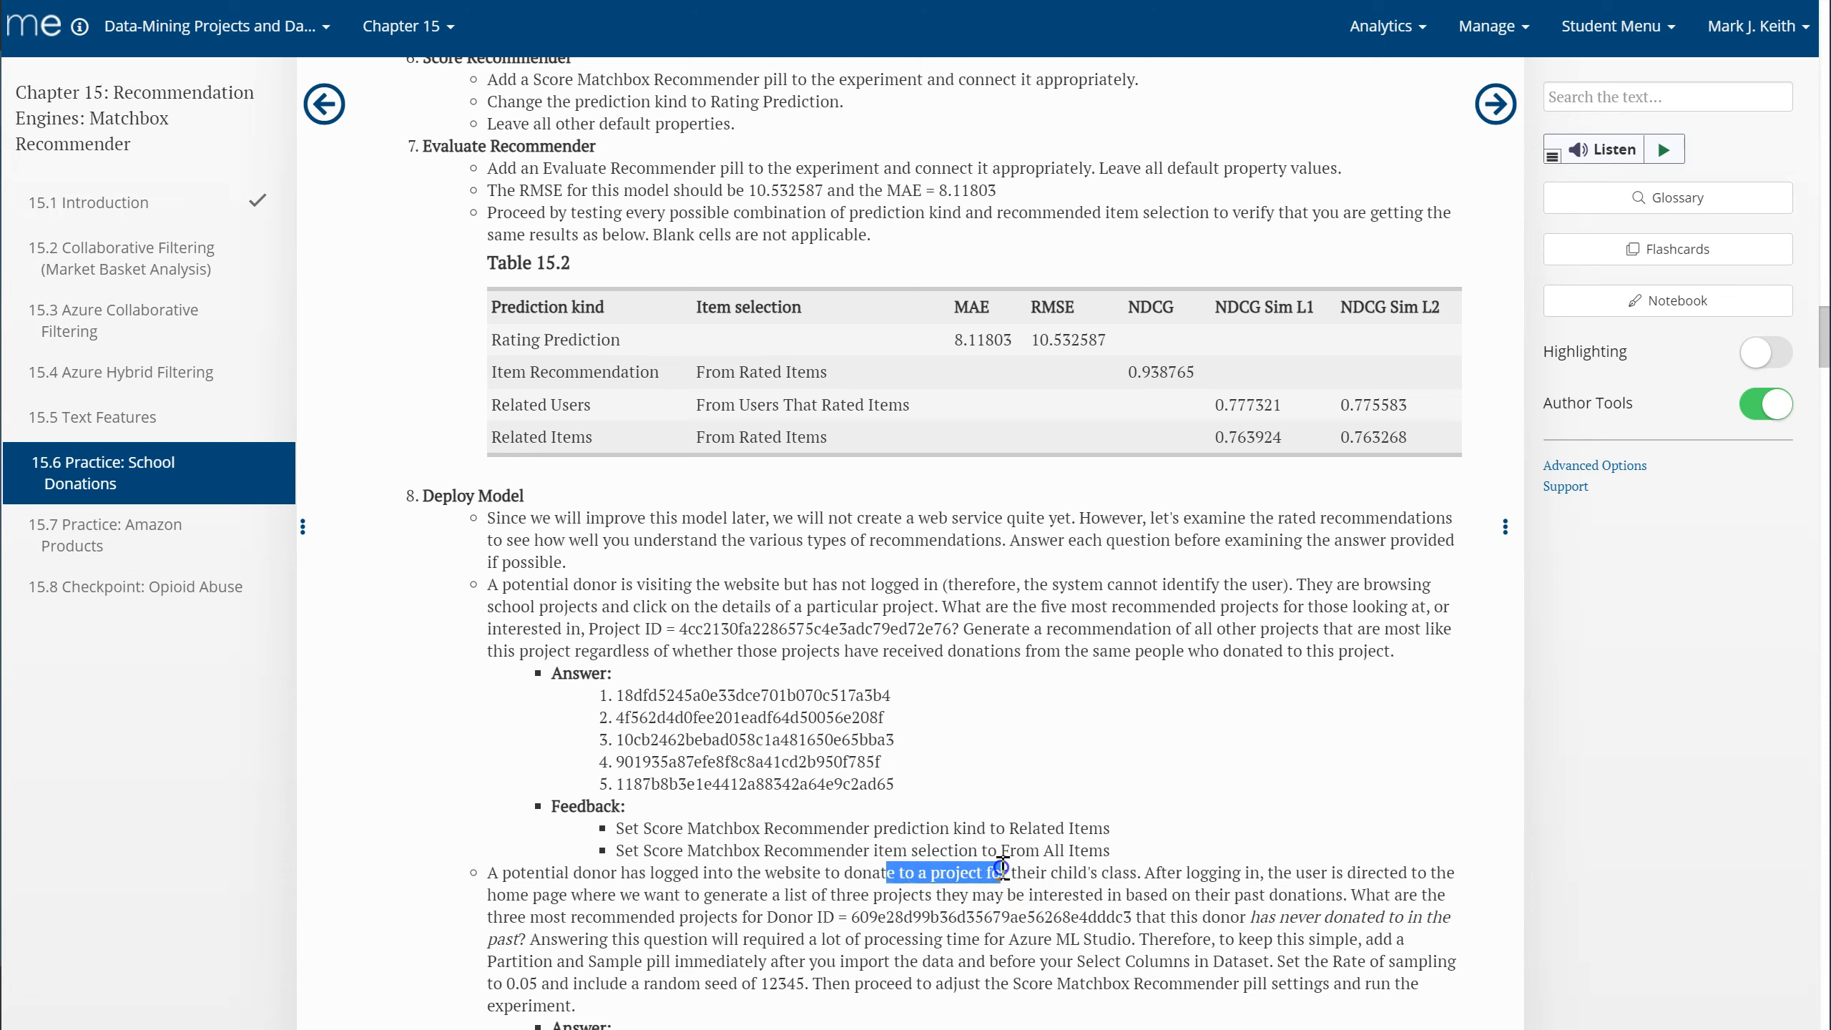
left_click(1142, 873)
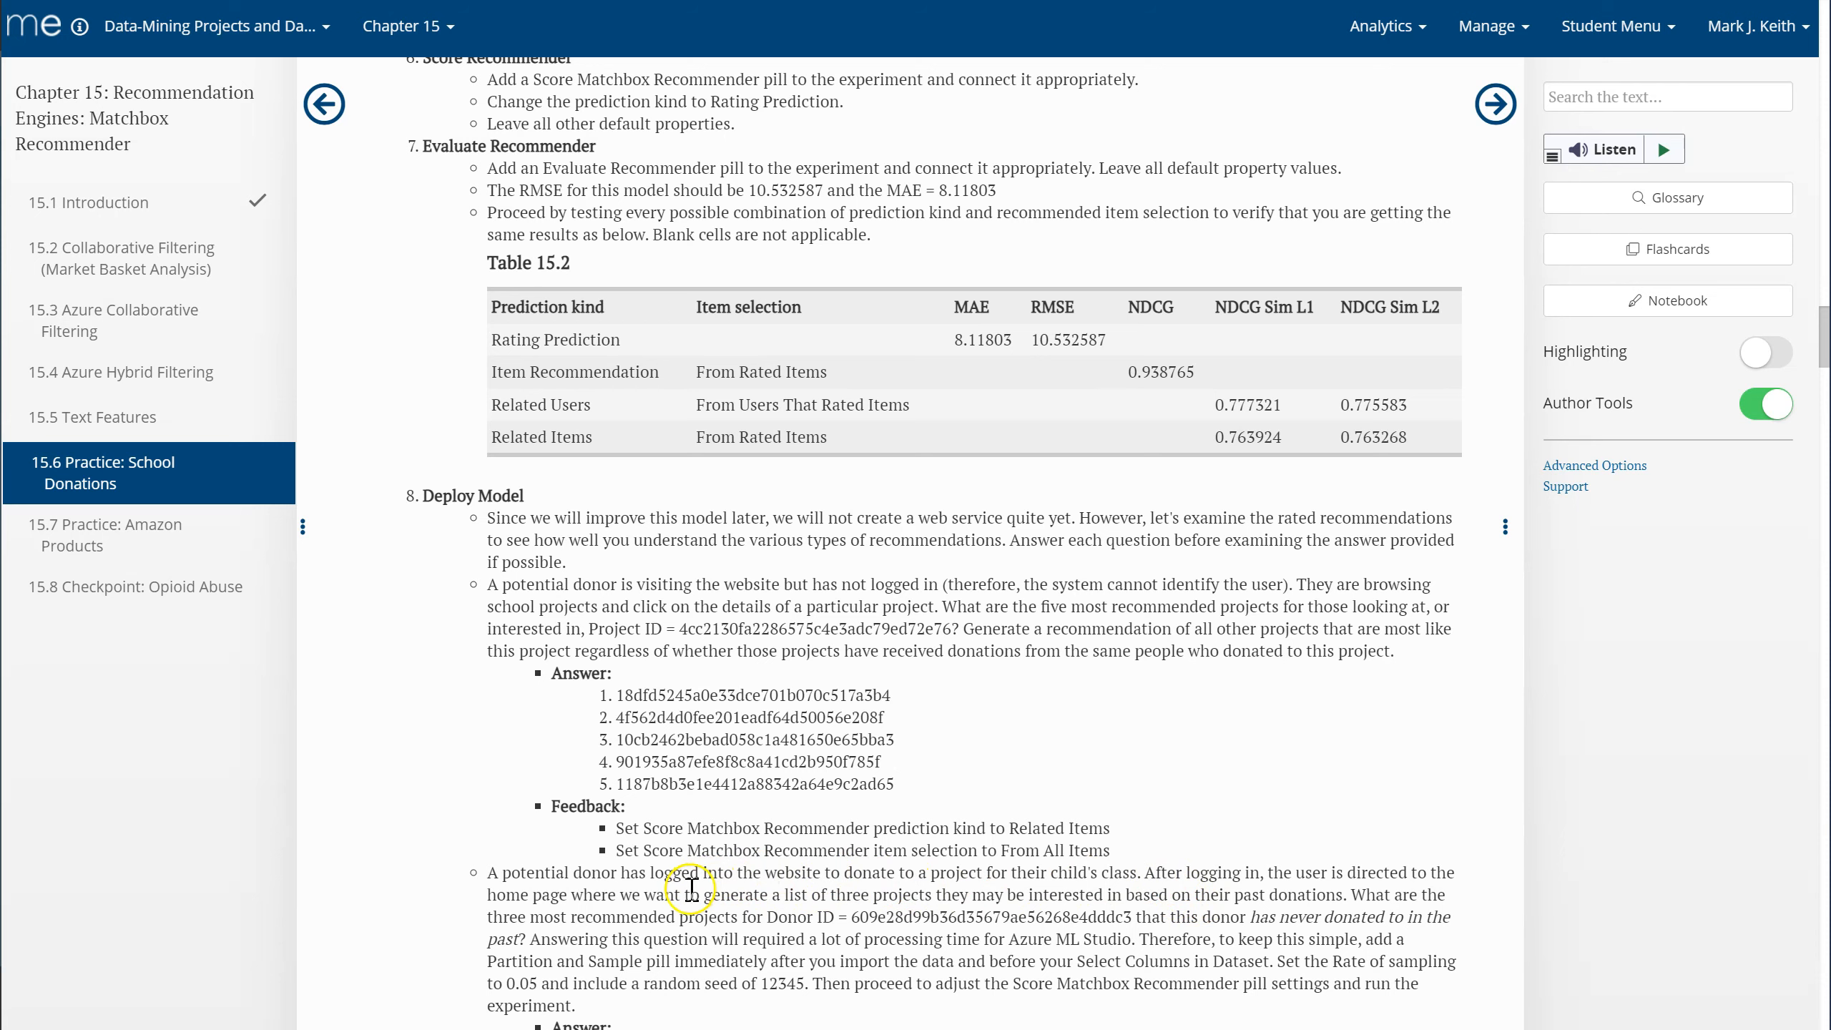
left_click_drag(760, 894, 1001, 897)
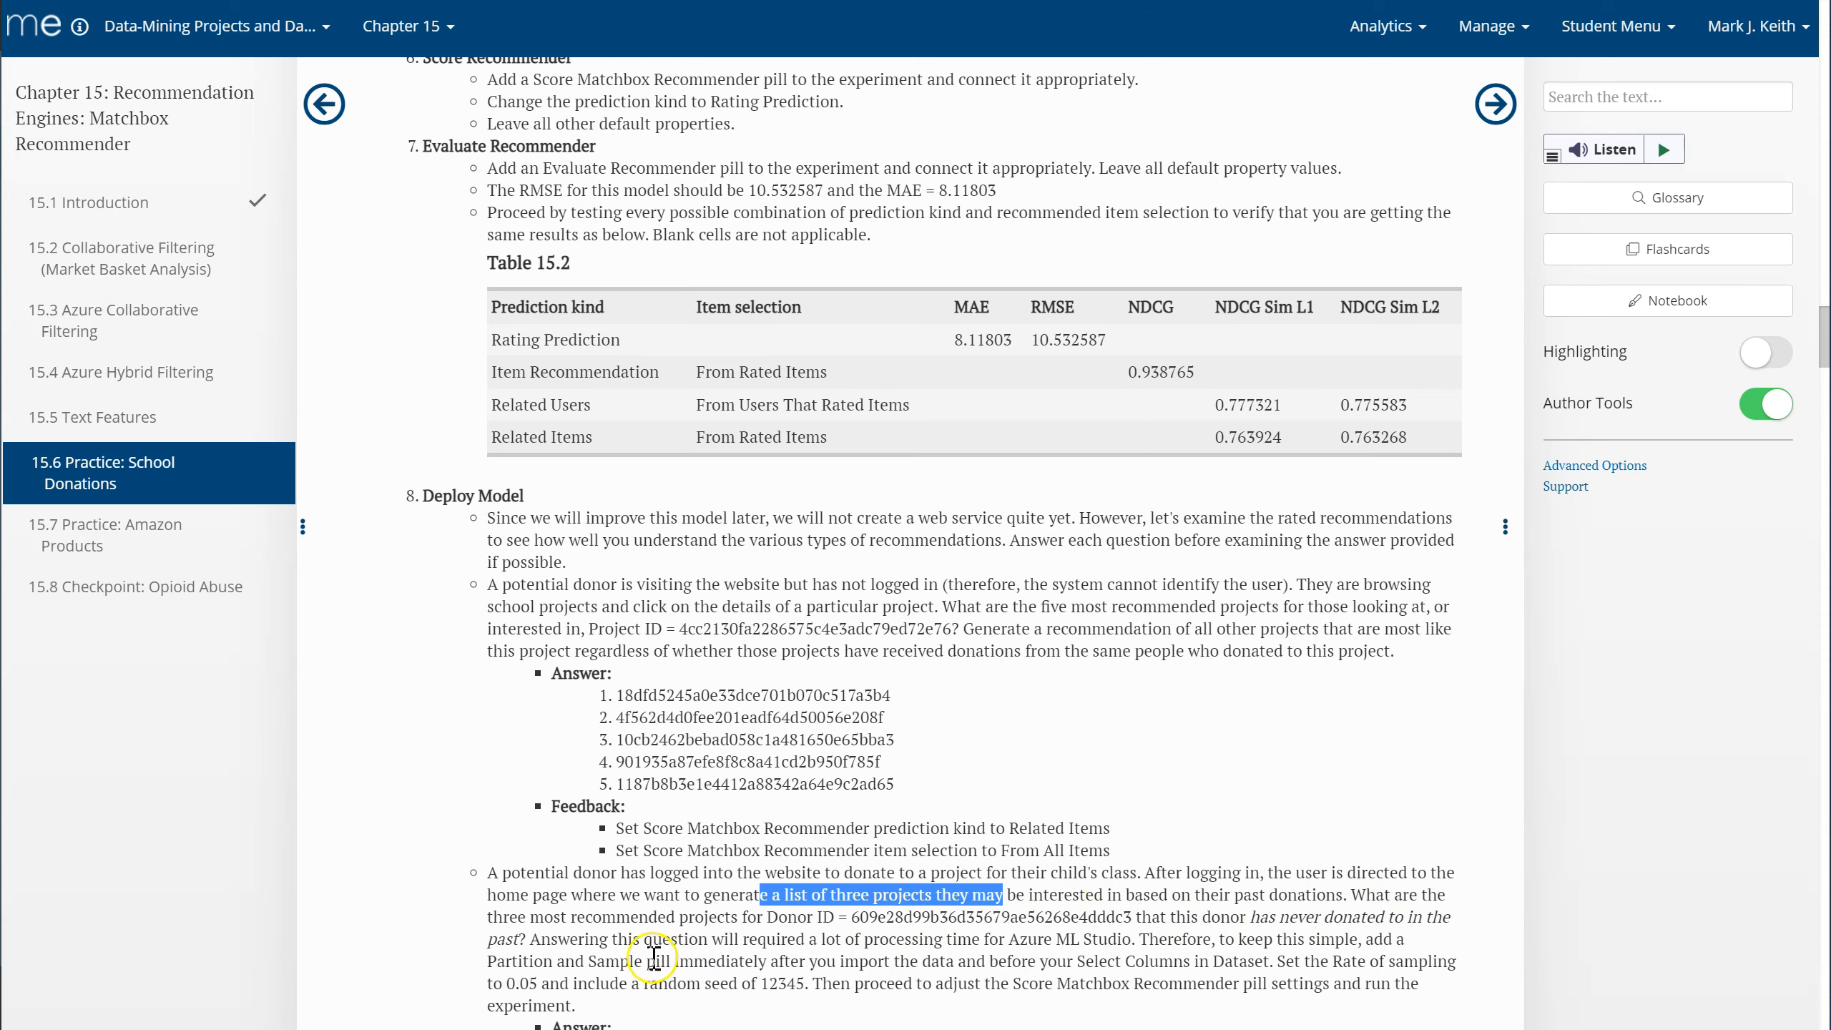
double_click(923, 917)
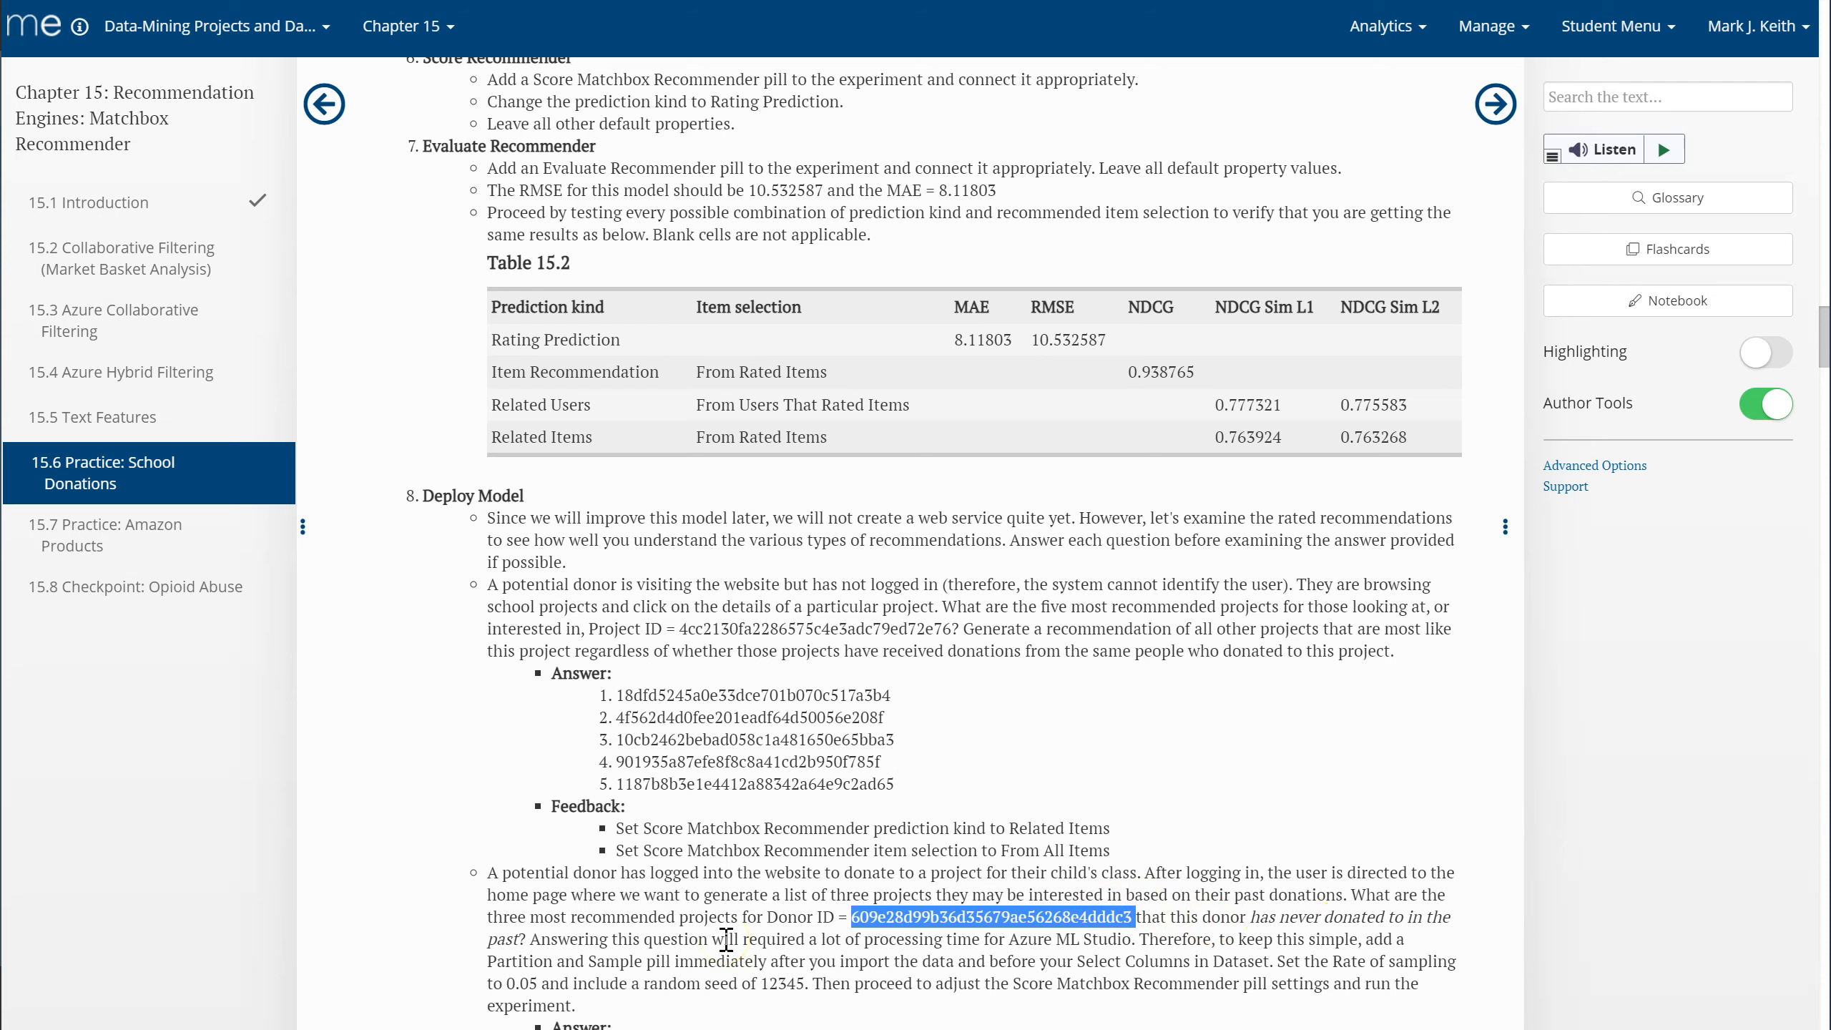
Switch back to Machine Learning Studio and close the scored dataset visualization.
key("alt+Tab")
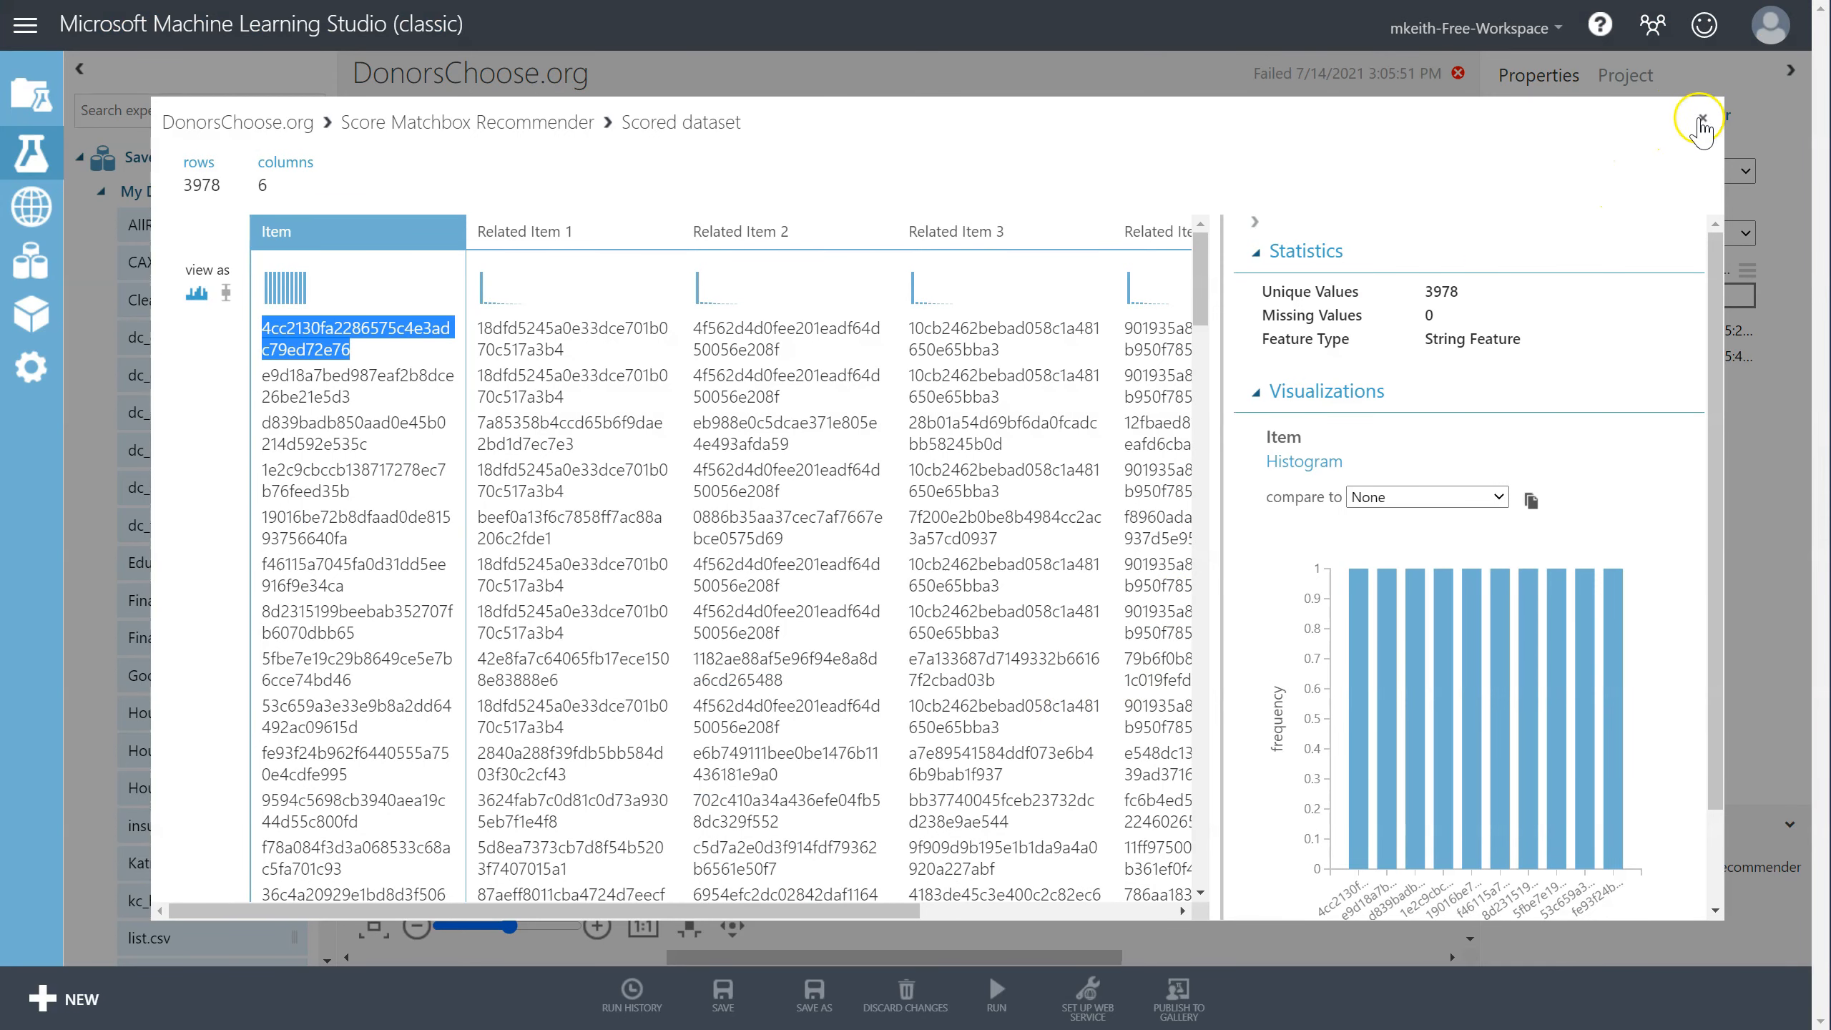
left_click(1703, 119)
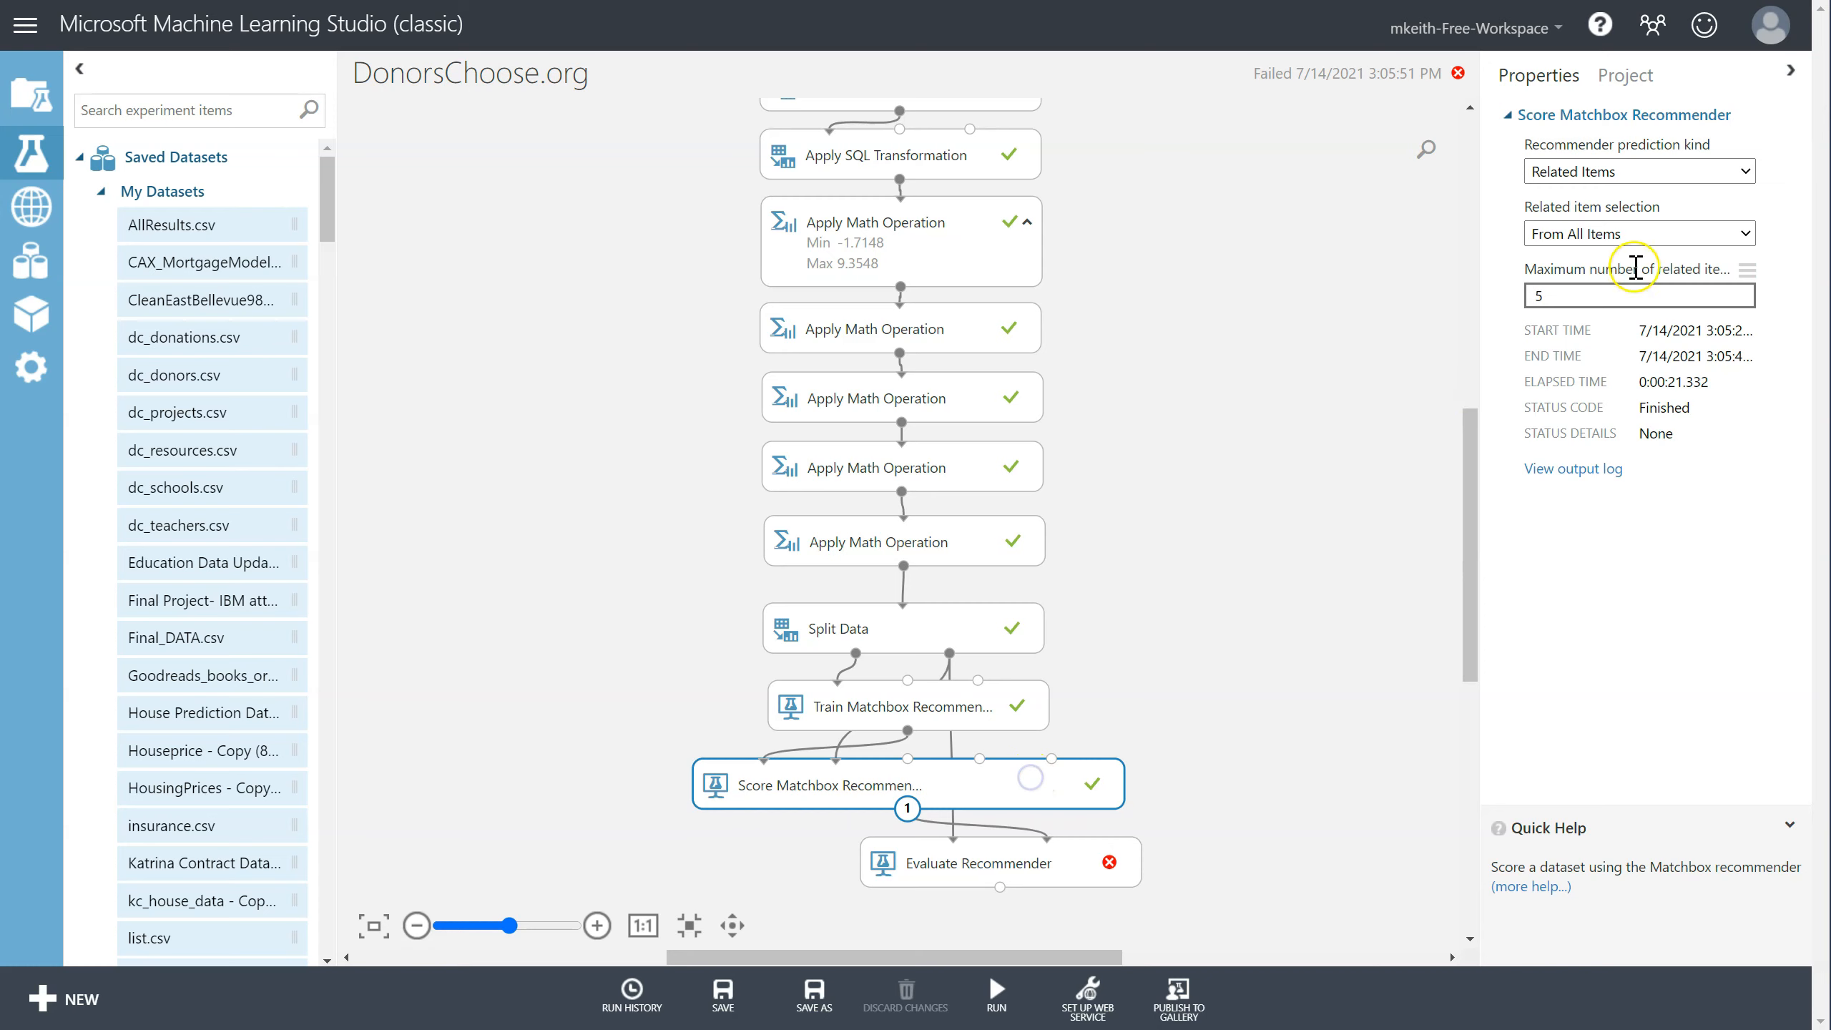
Set the Score Matchbox Recommender's prediction kind to Item Recommendation and its recommended item selection to From Unrated Items.
left_click(1650, 172)
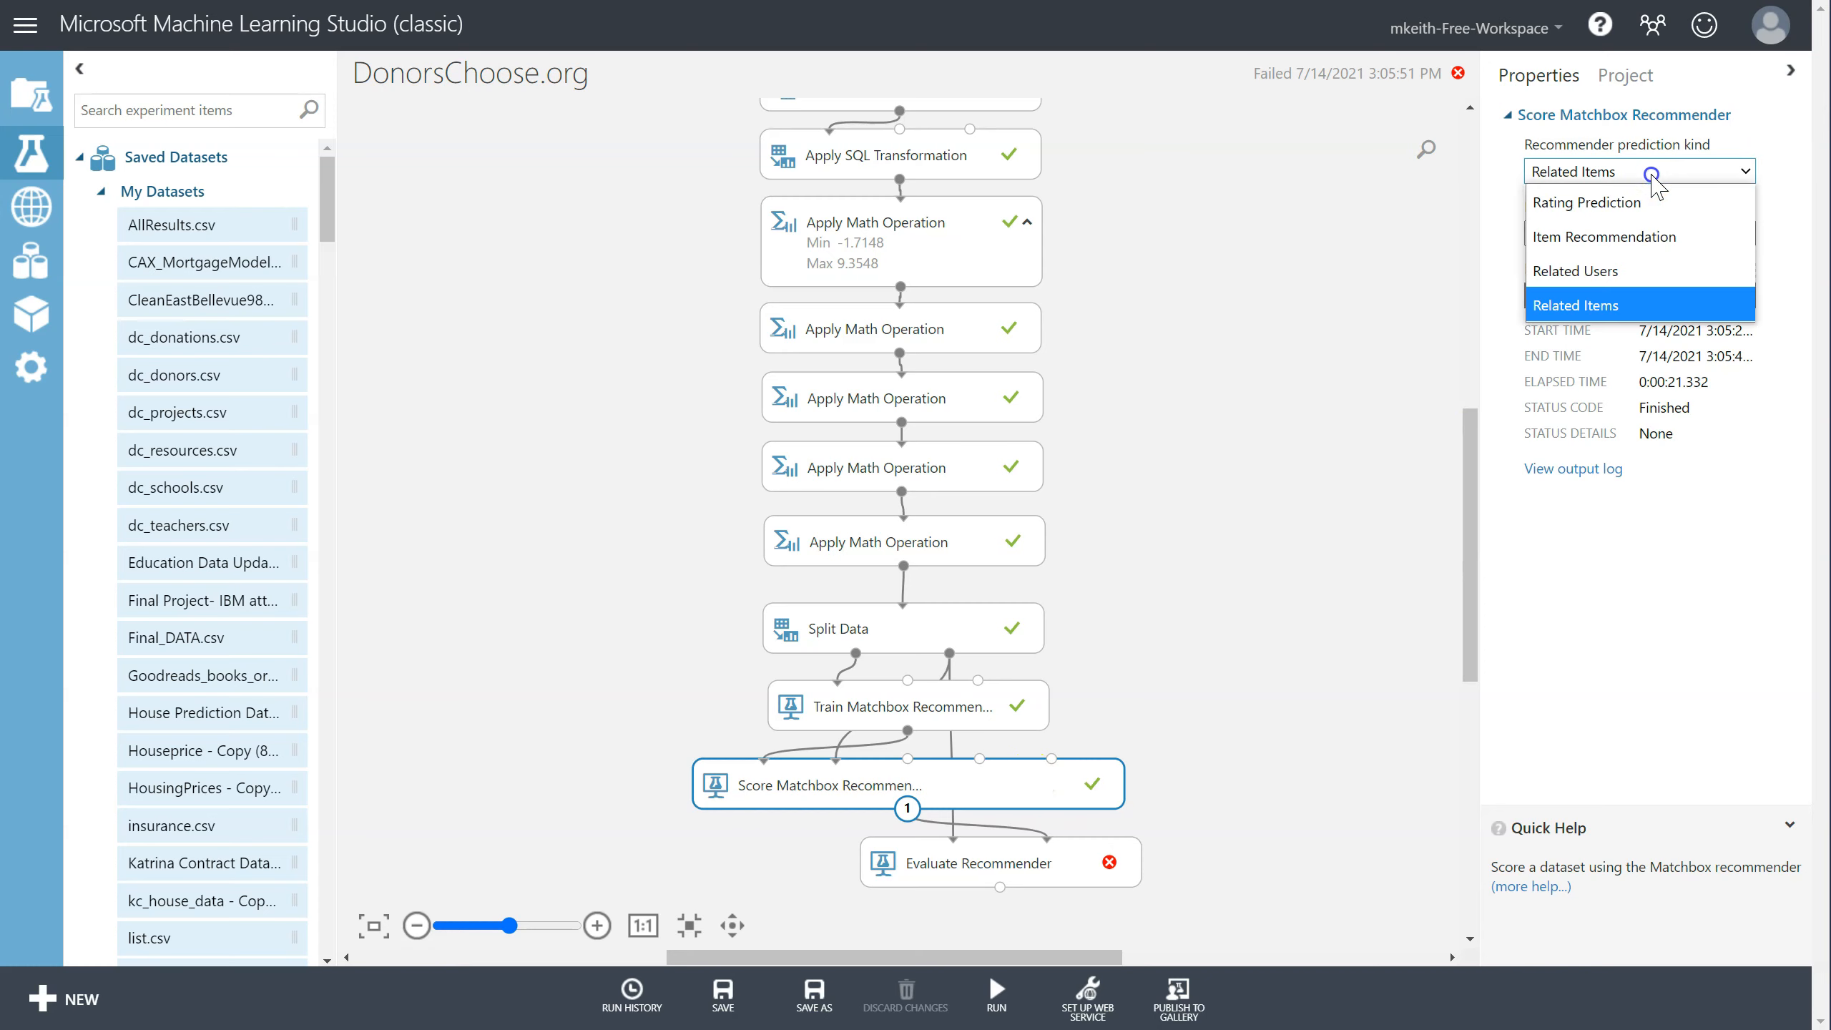
left_click(1618, 246)
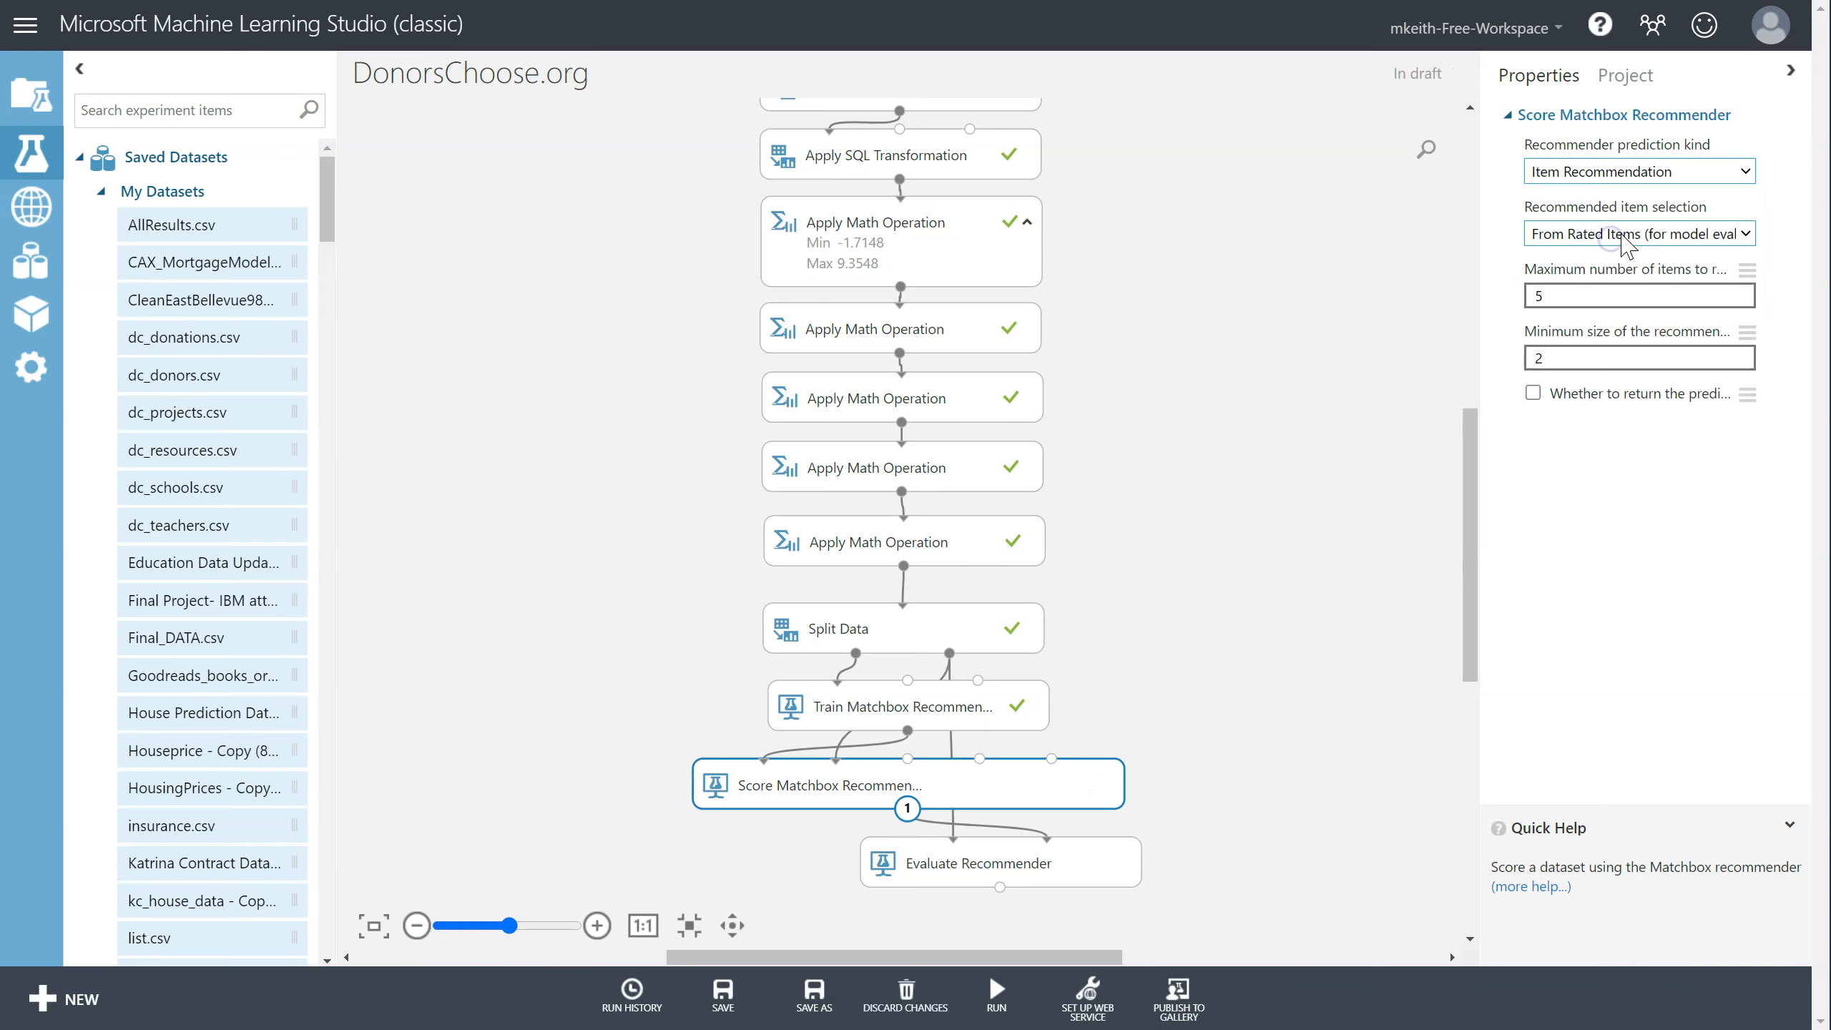
left_click(1626, 234)
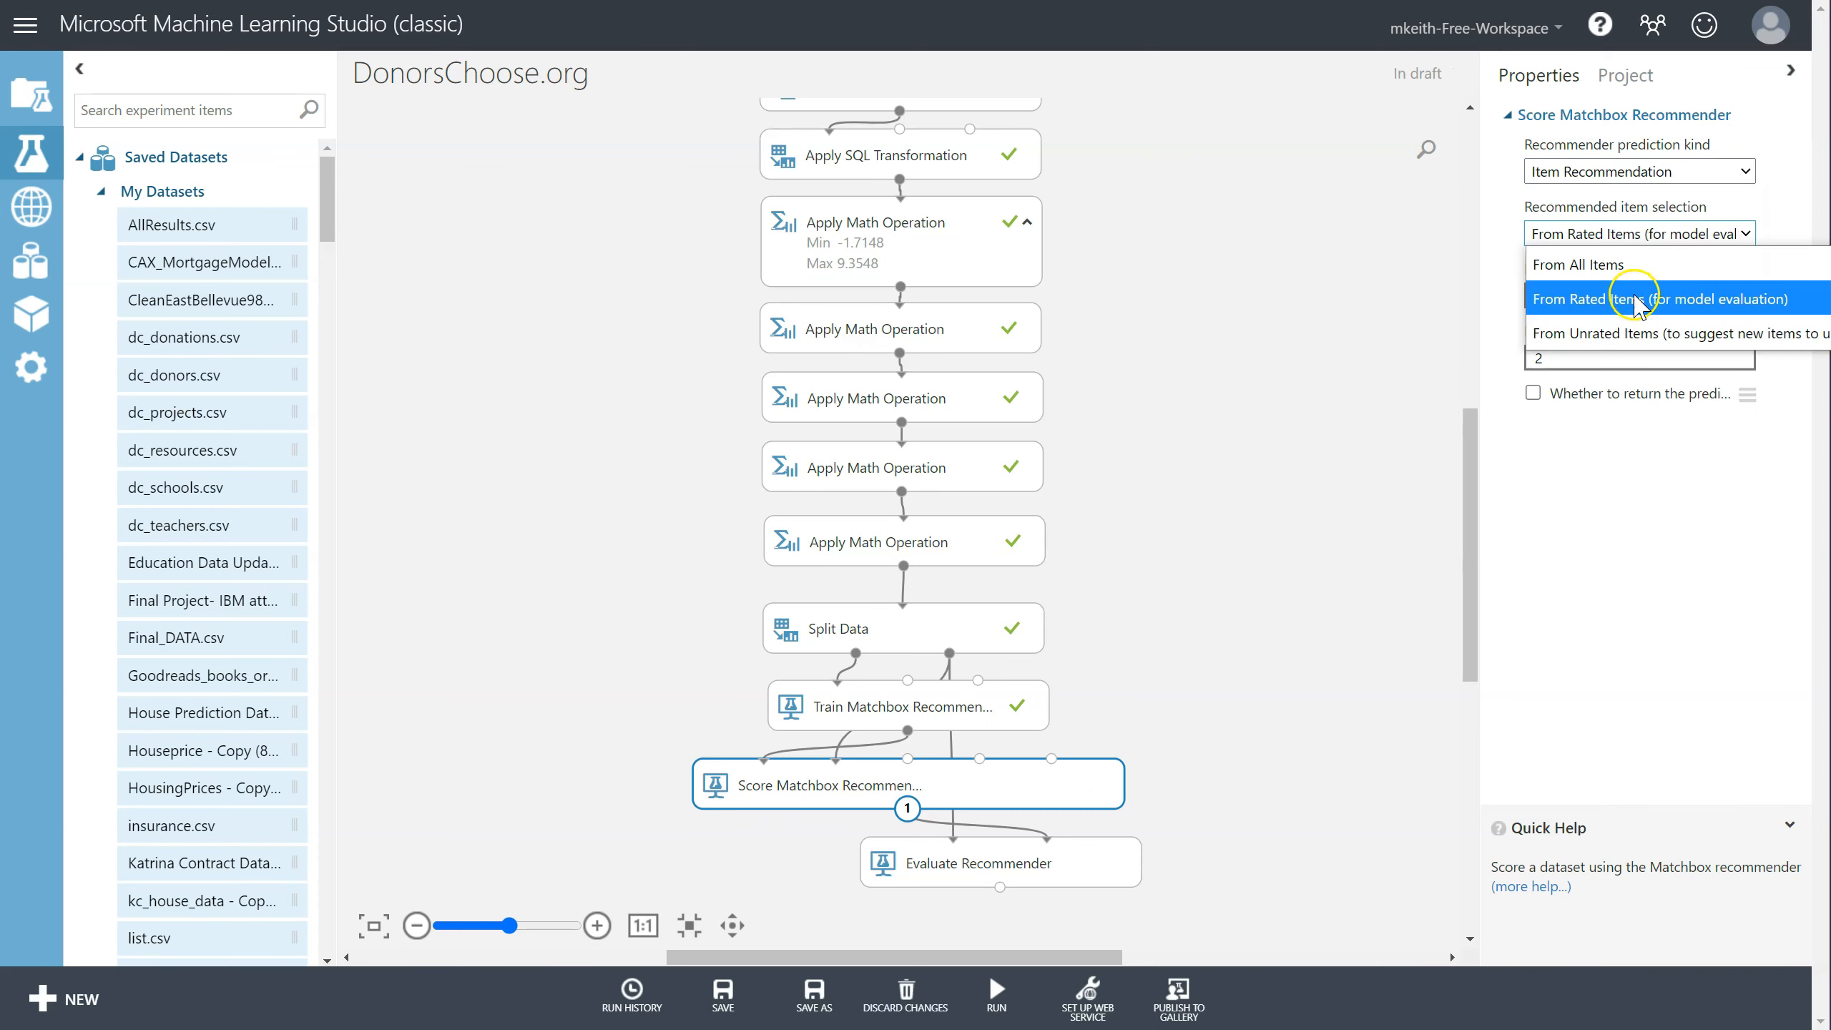
left_click(1632, 334)
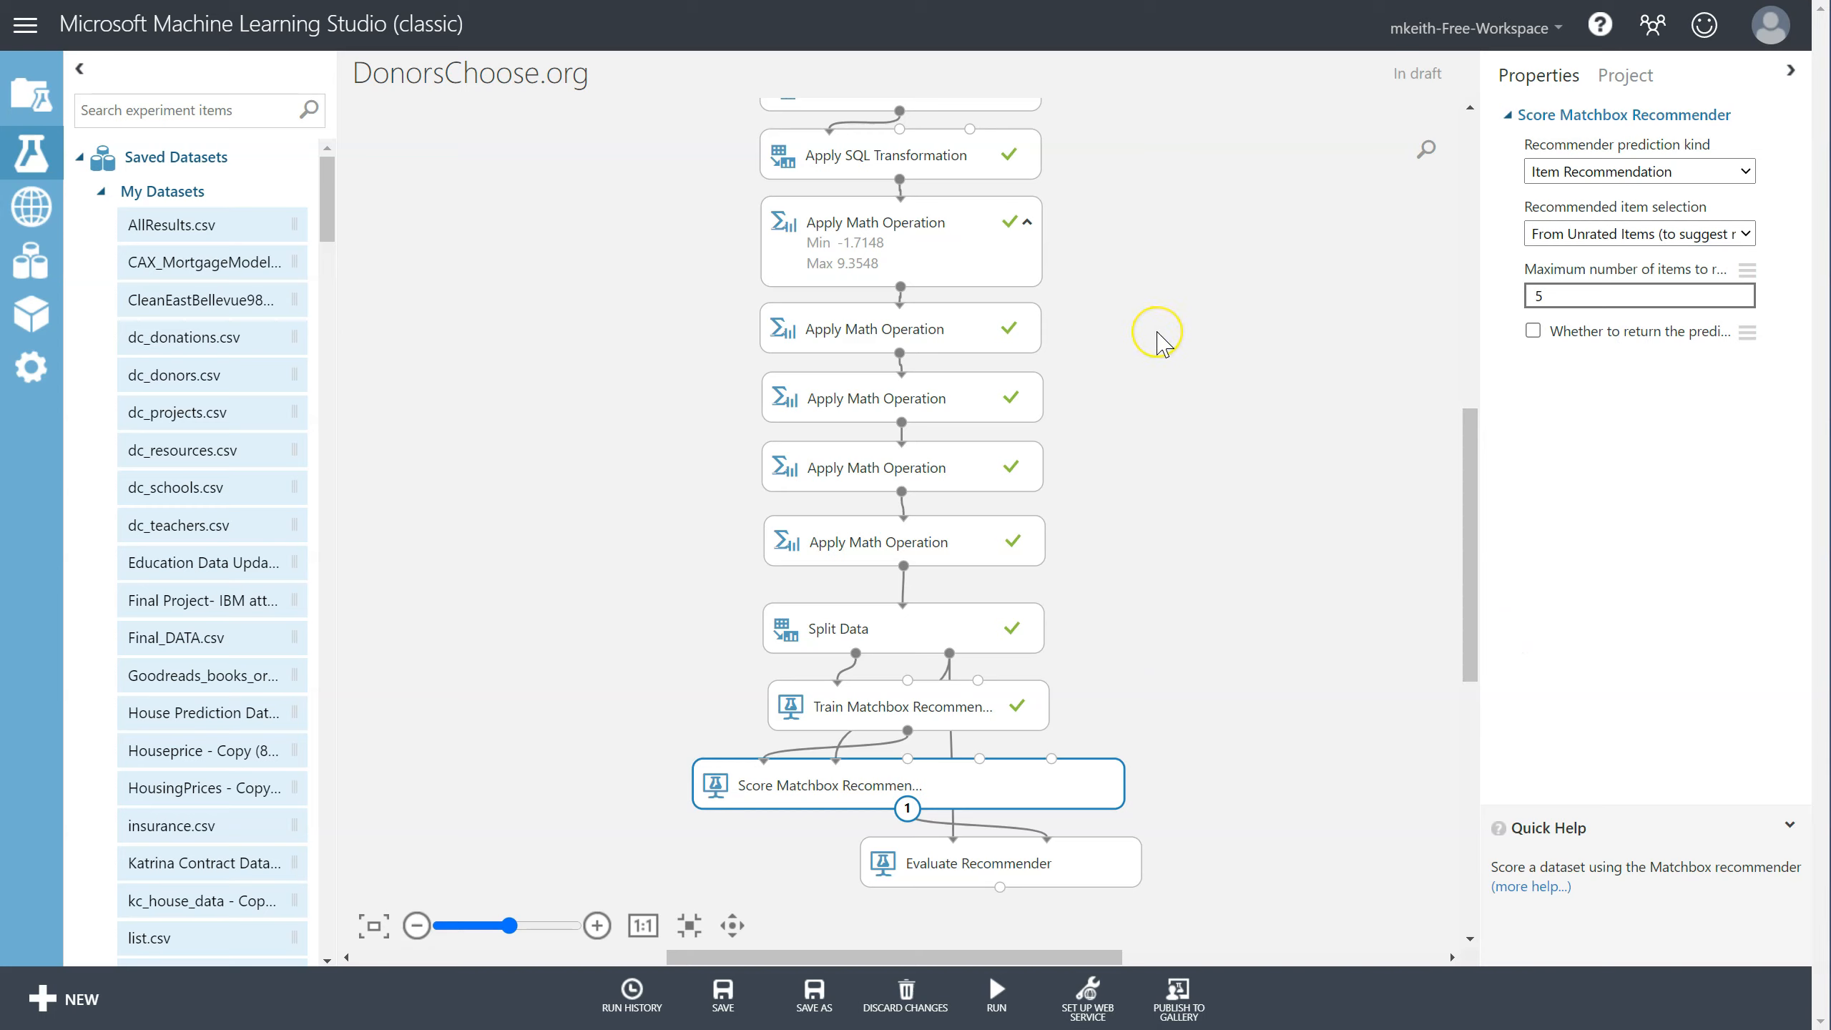
Switch to the textbook, highlight the second question's phrase "has never donated to in the past", and return to Machine Learning Studio.
key("alt+Tab")
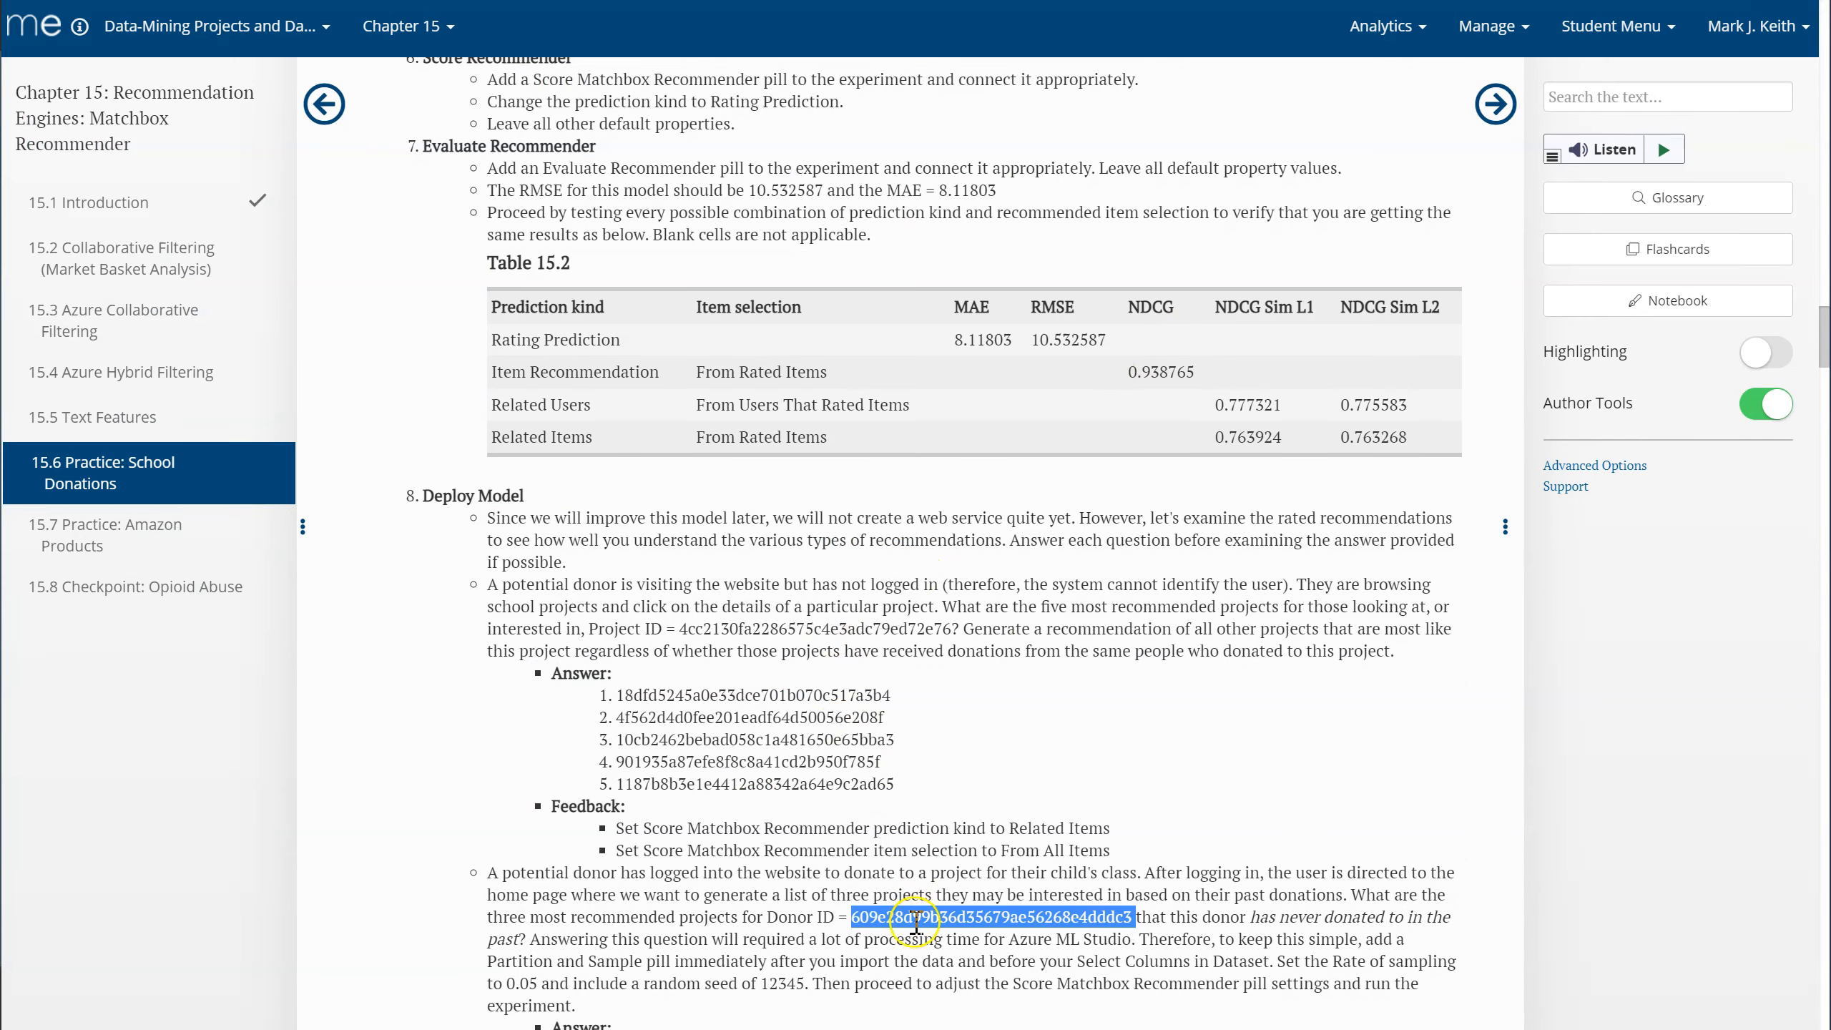
left_click(1168, 920)
left_click_drag(1245, 919, 538, 930)
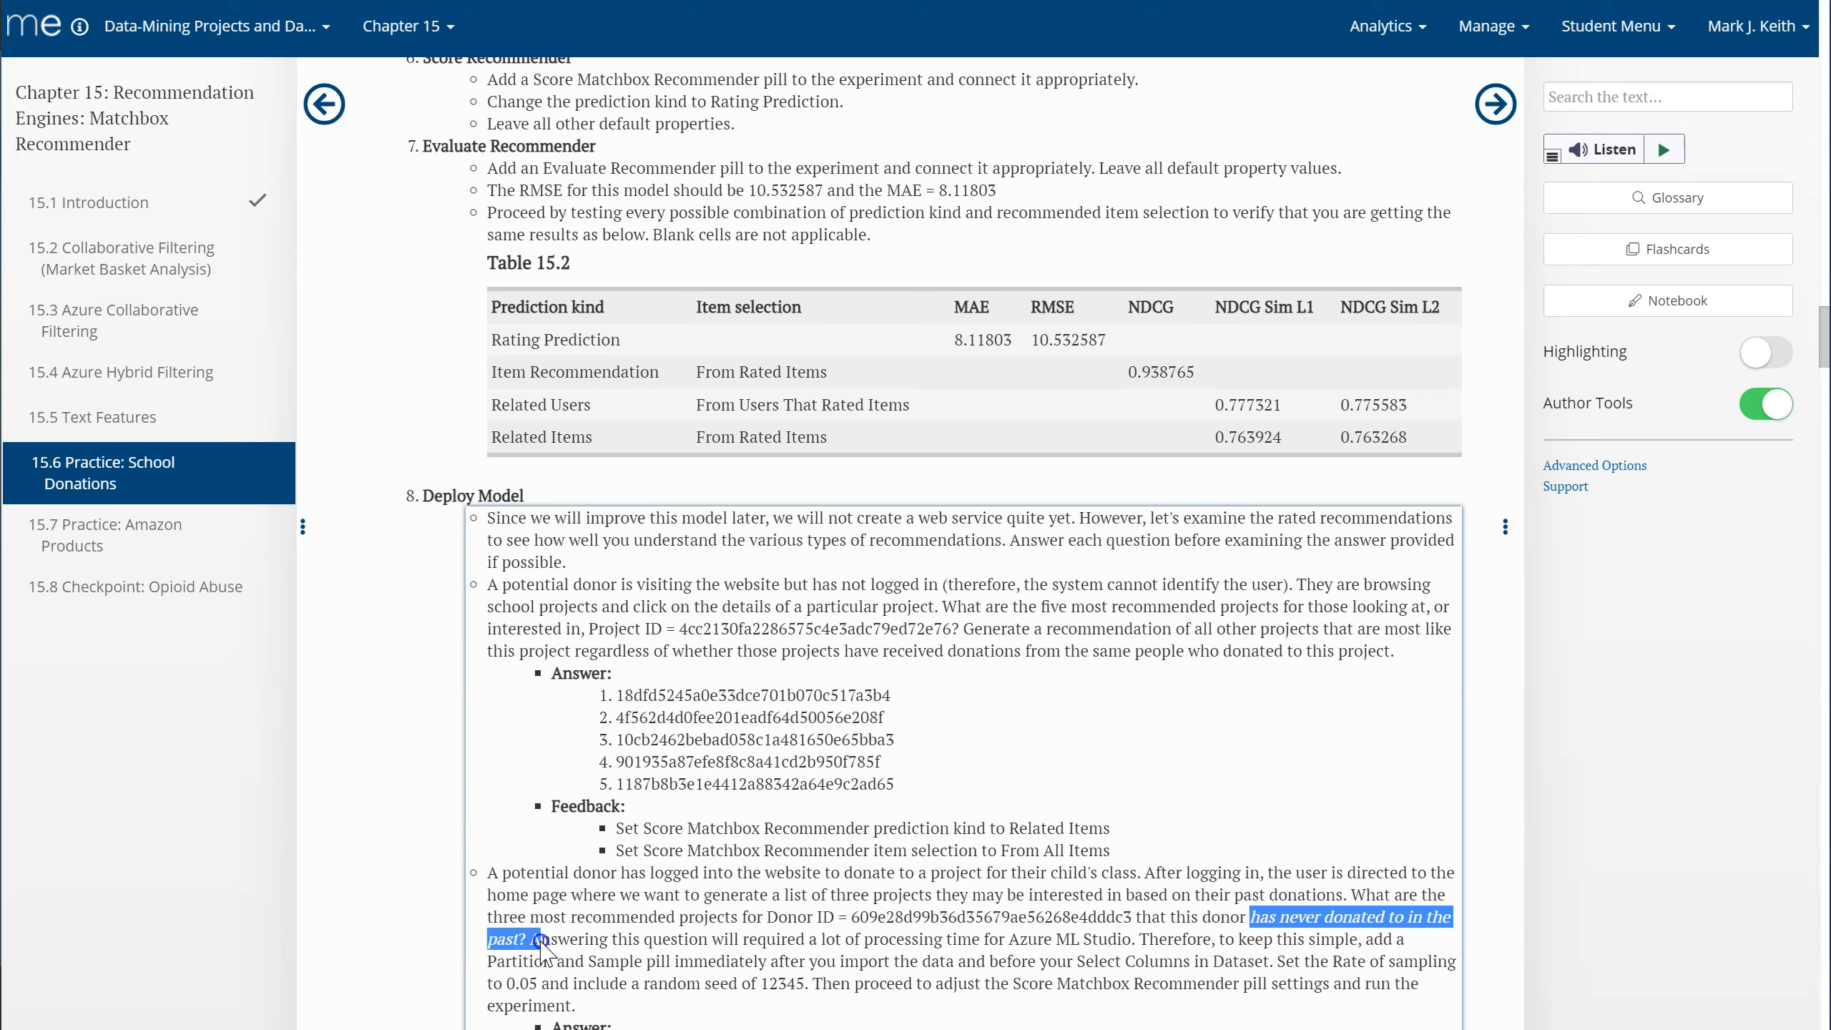
key("alt+Tab")
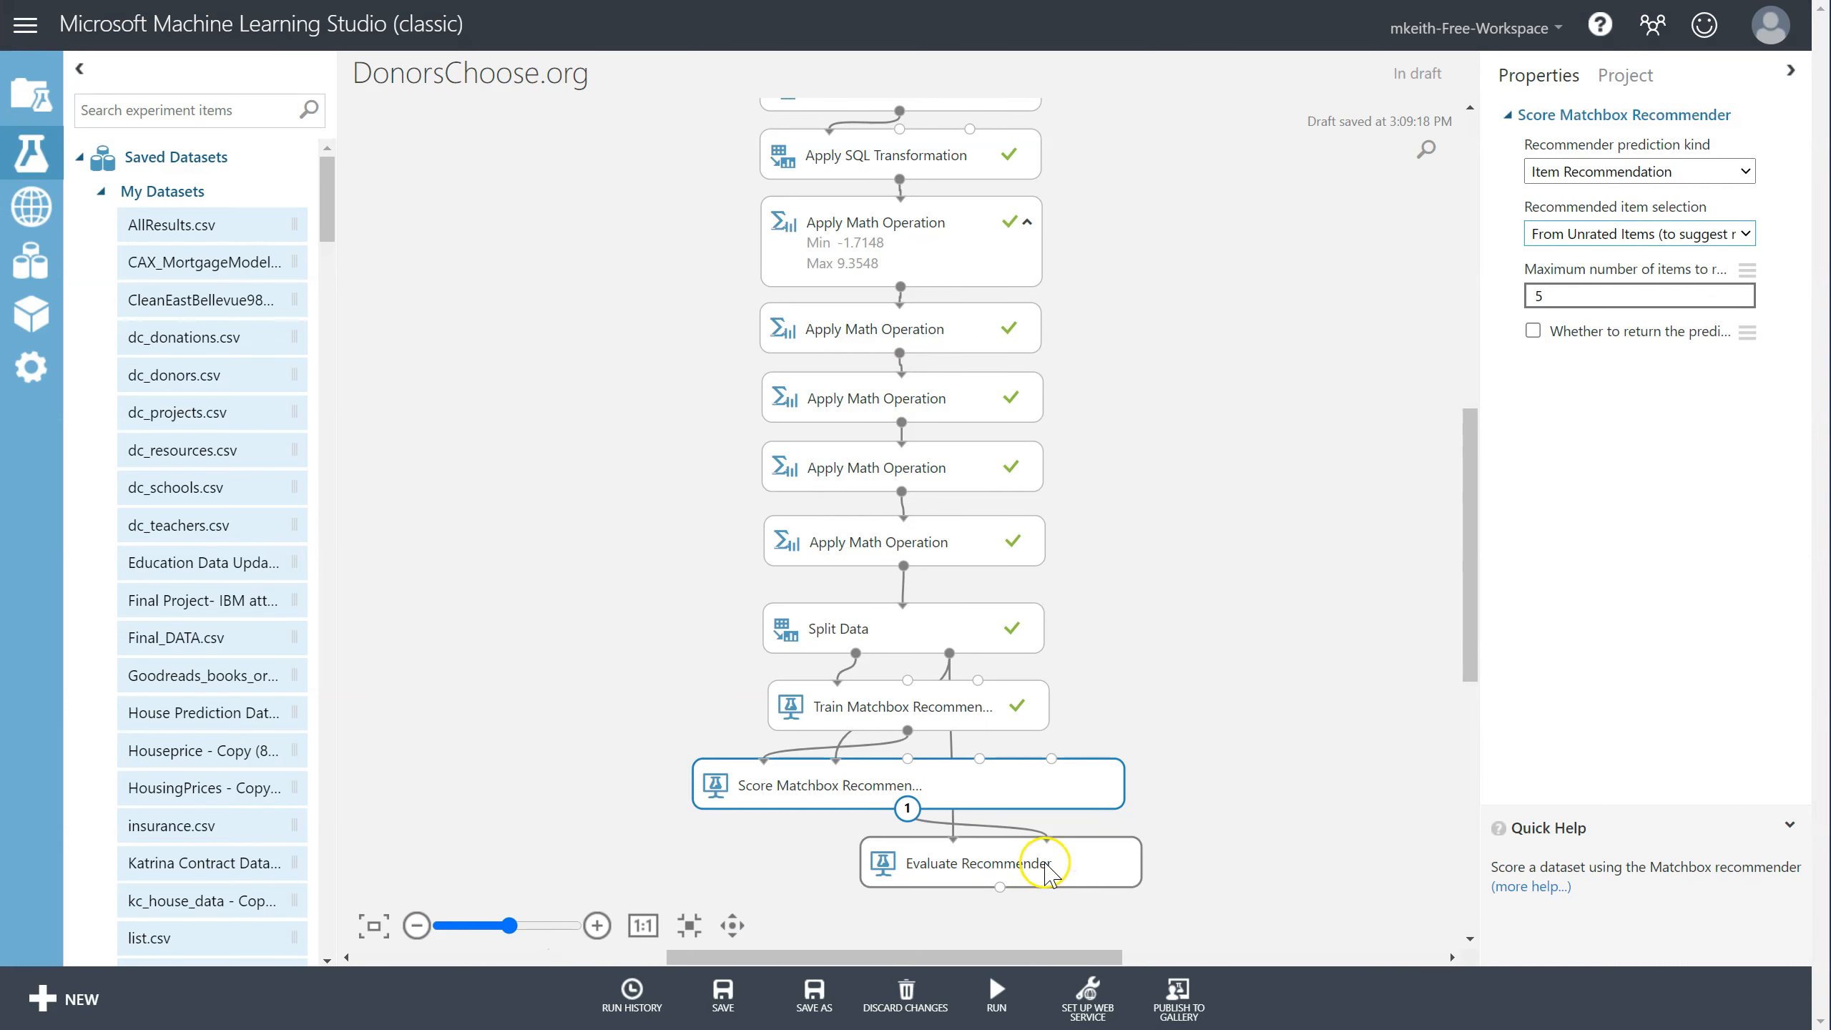
Try to run only the Score Matchbox Recommender module and check its run status.
mouse_move(996, 992)
left_click(998, 954)
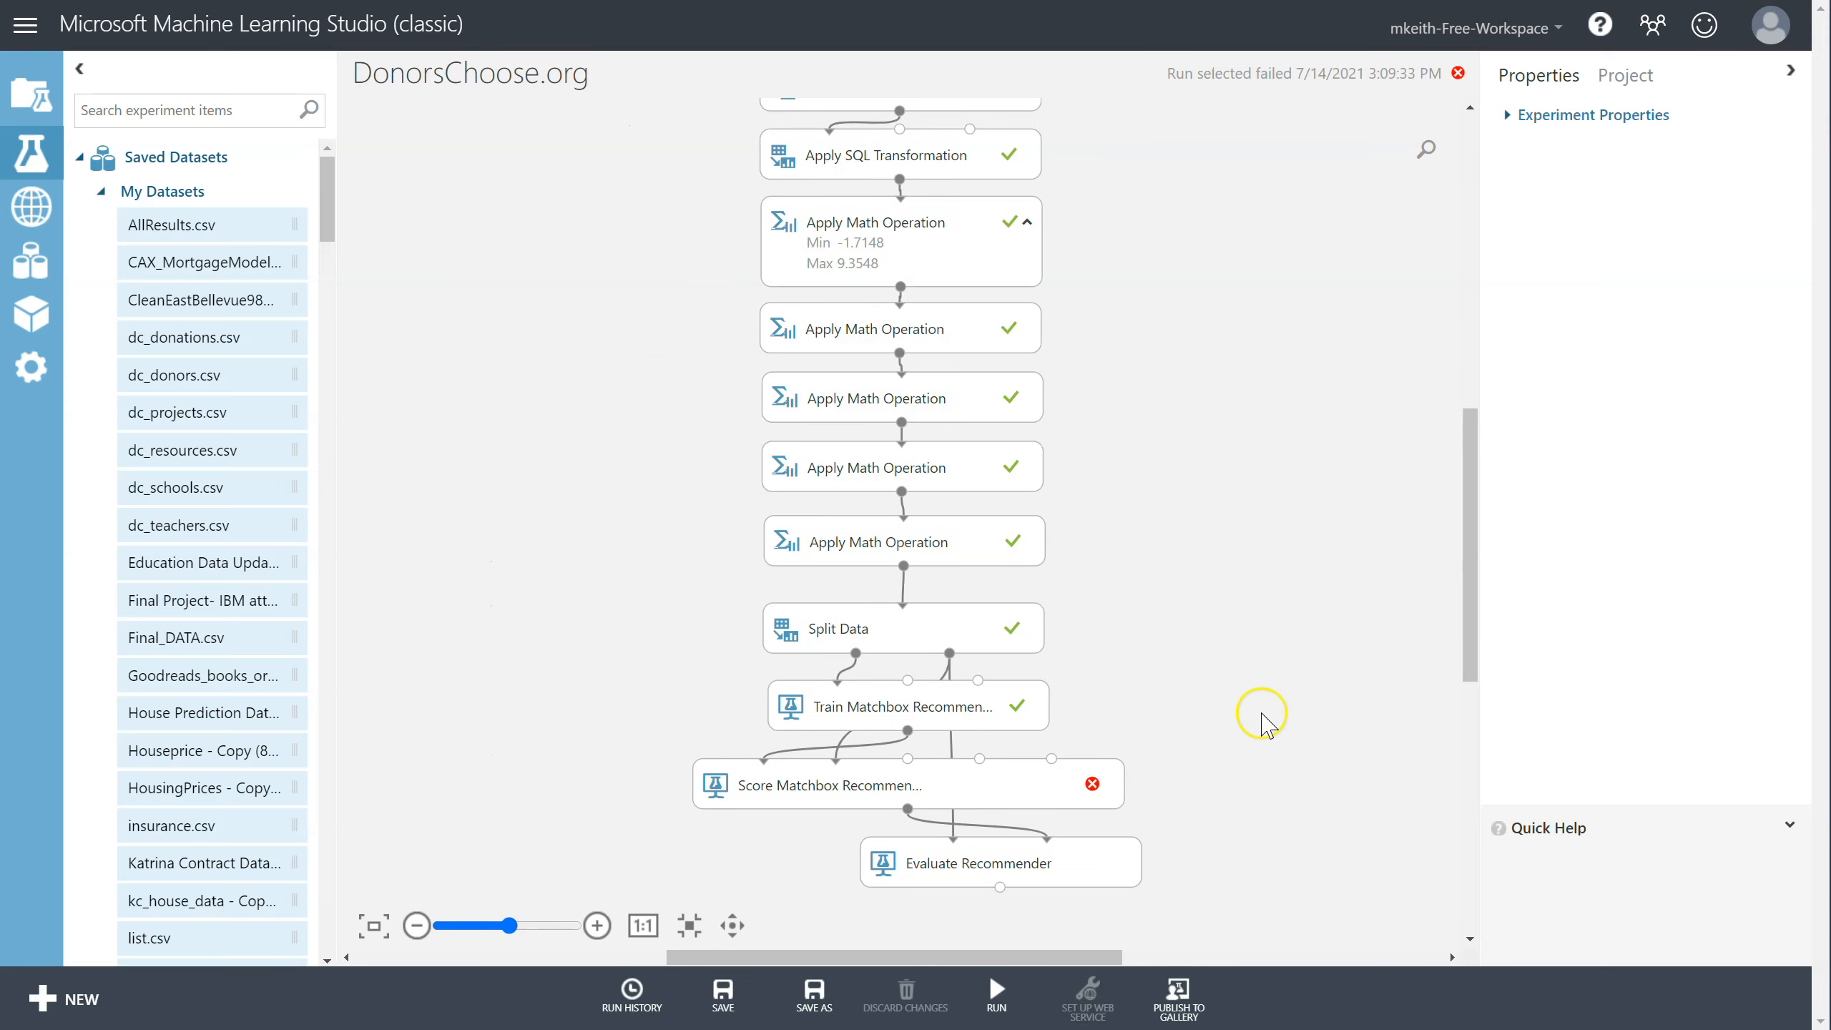
mouse_move(1091, 786)
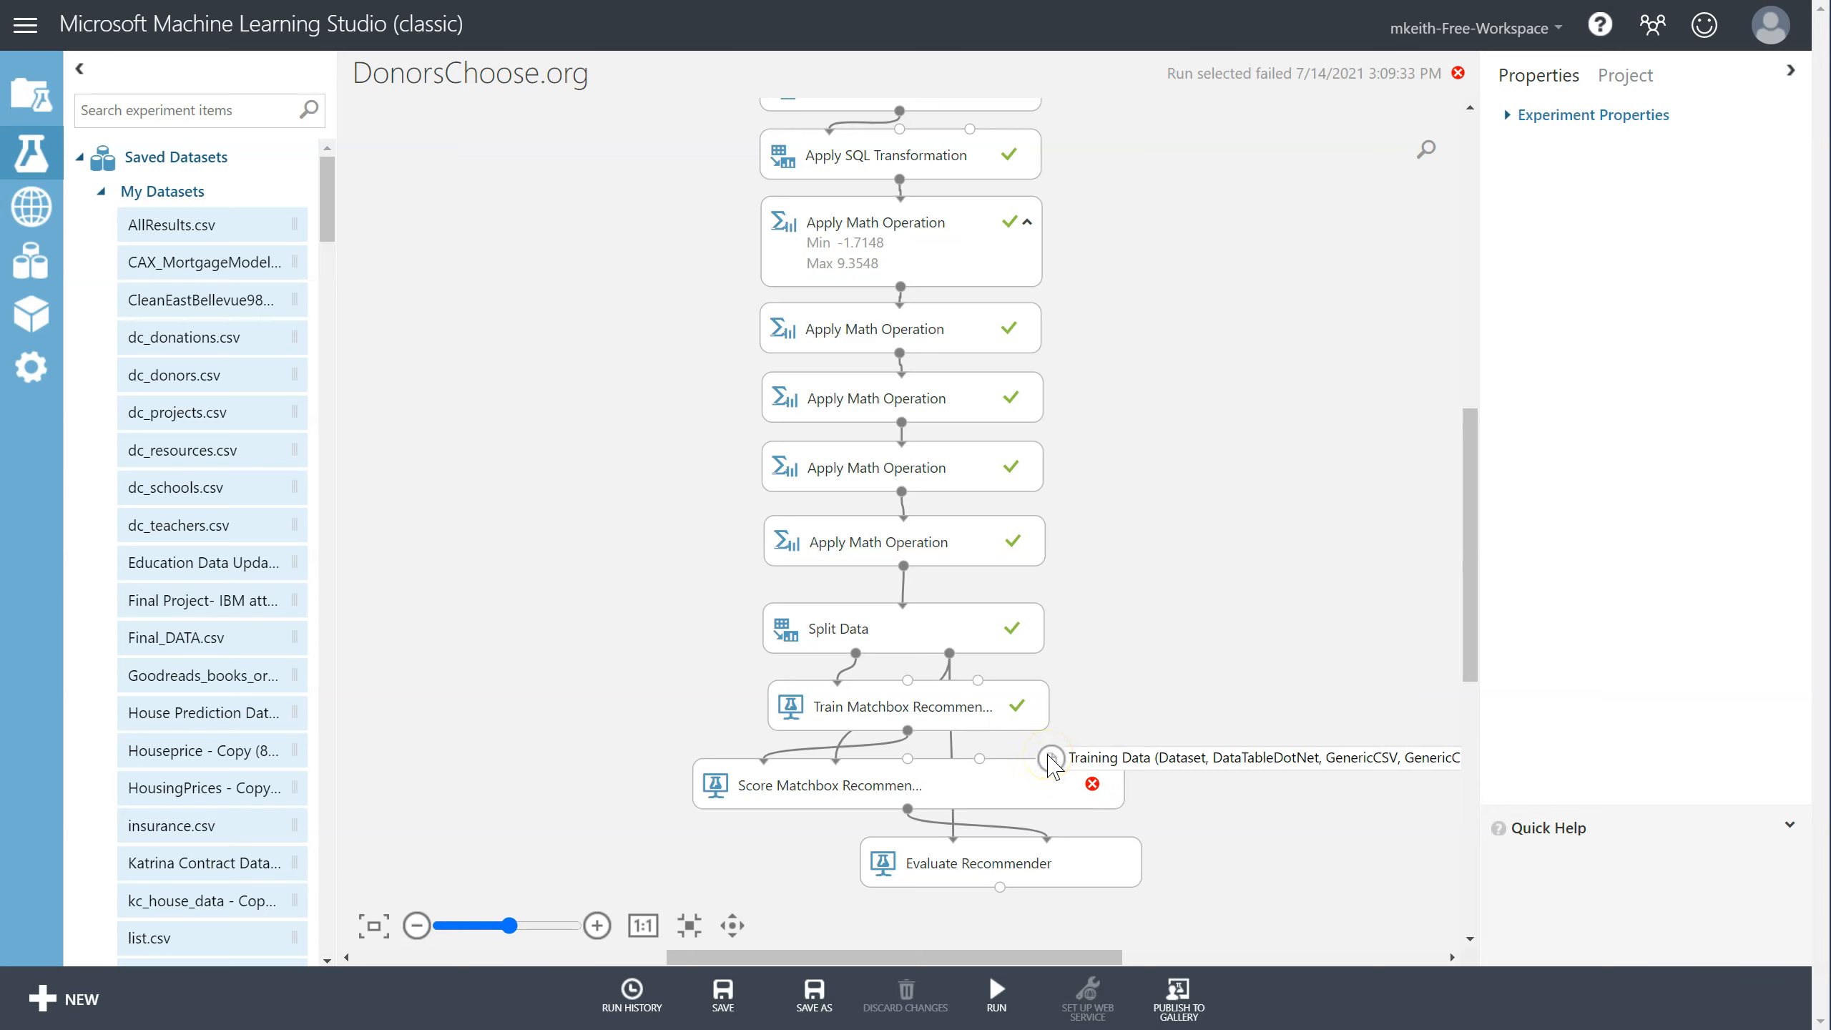
Connect the first output of Split Data to the Training Data input of the Score Matchbox Recommender and review the split settings.
left_click_drag(855, 653, 1051, 760)
left_click(1055, 785)
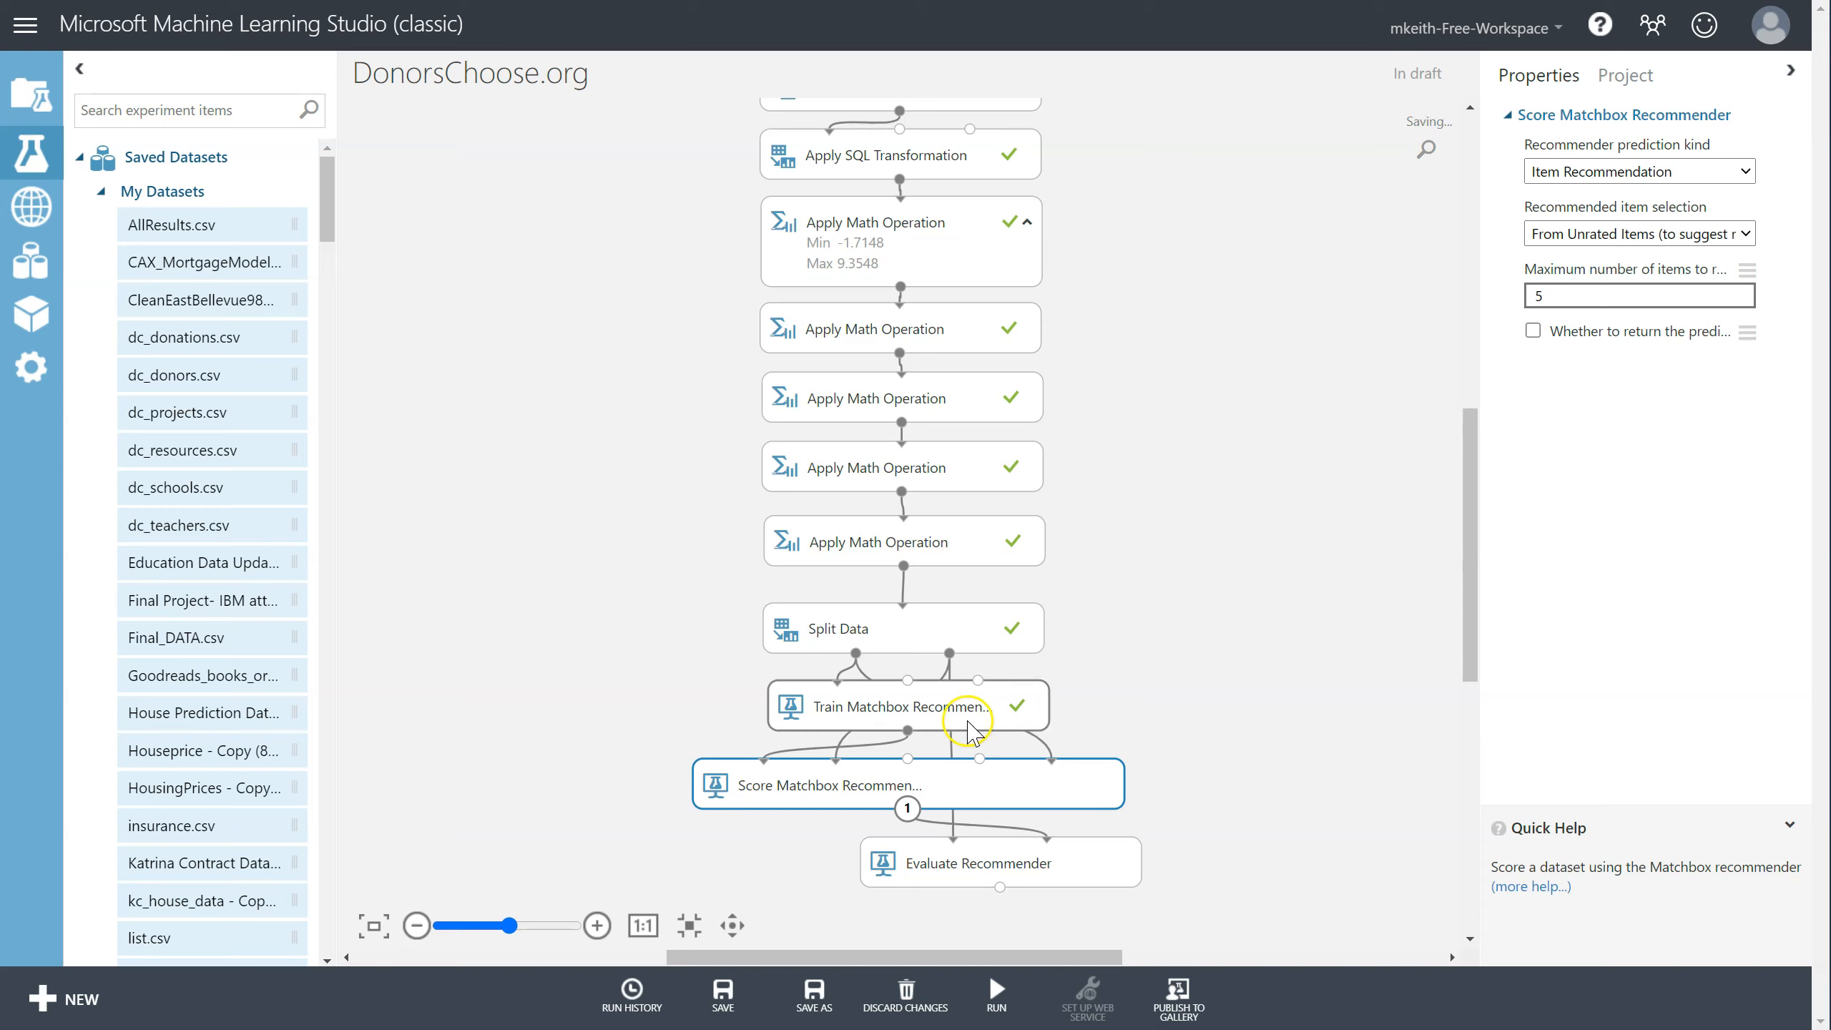
left_click(945, 621)
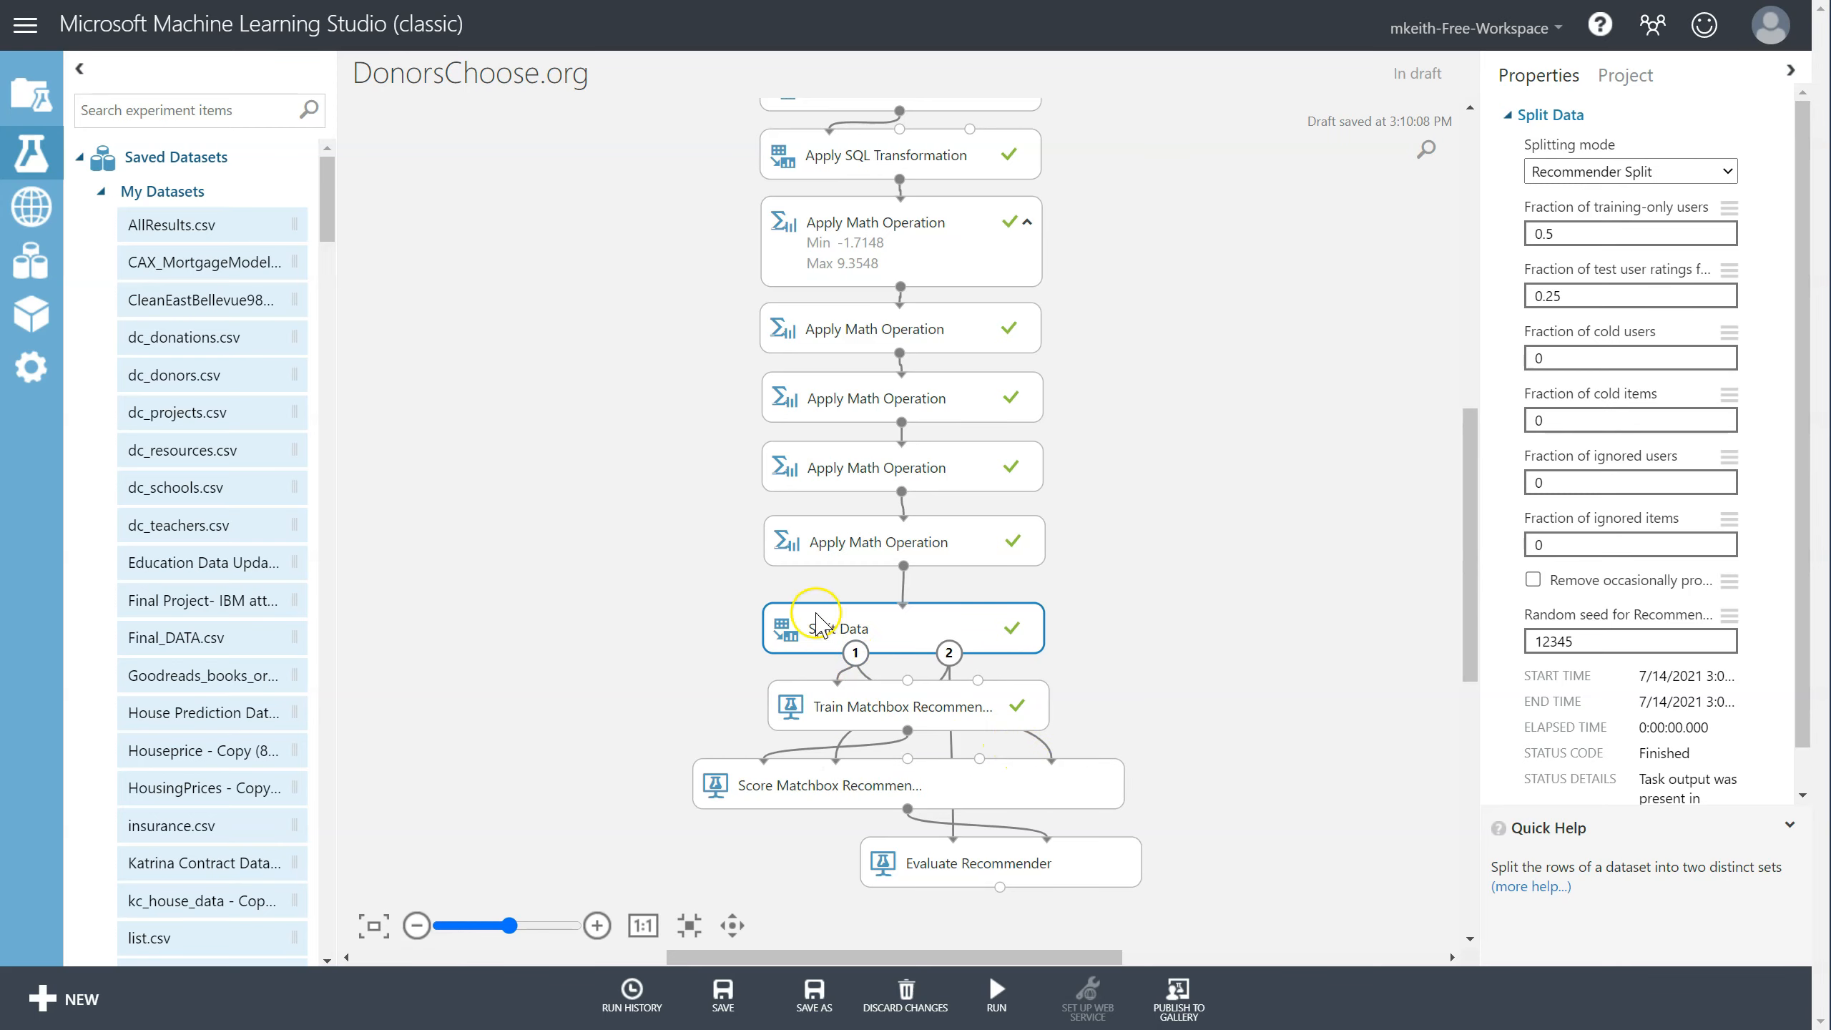
Try running the selected Score Matchbox Recommender with its training data input connected, and monitor the run's progress.
left_click(981, 786)
mouse_move(1002, 986)
left_click(997, 954)
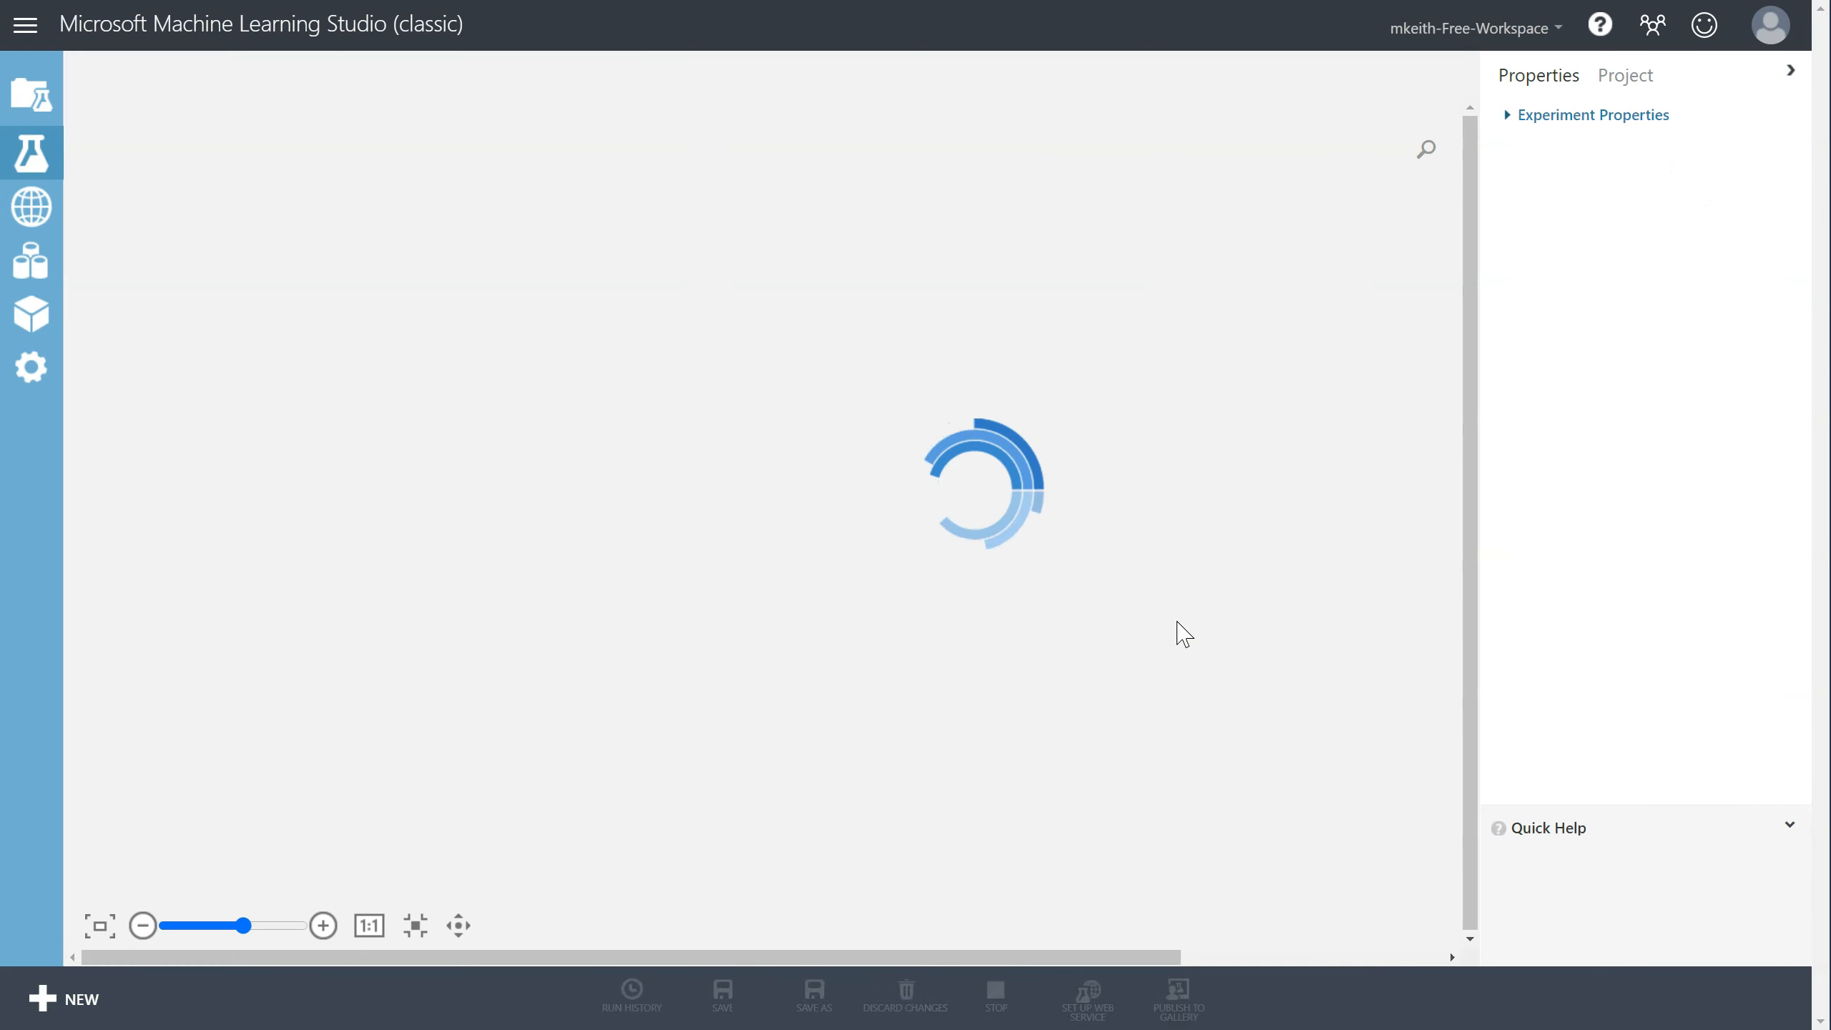
left_click(1048, 730)
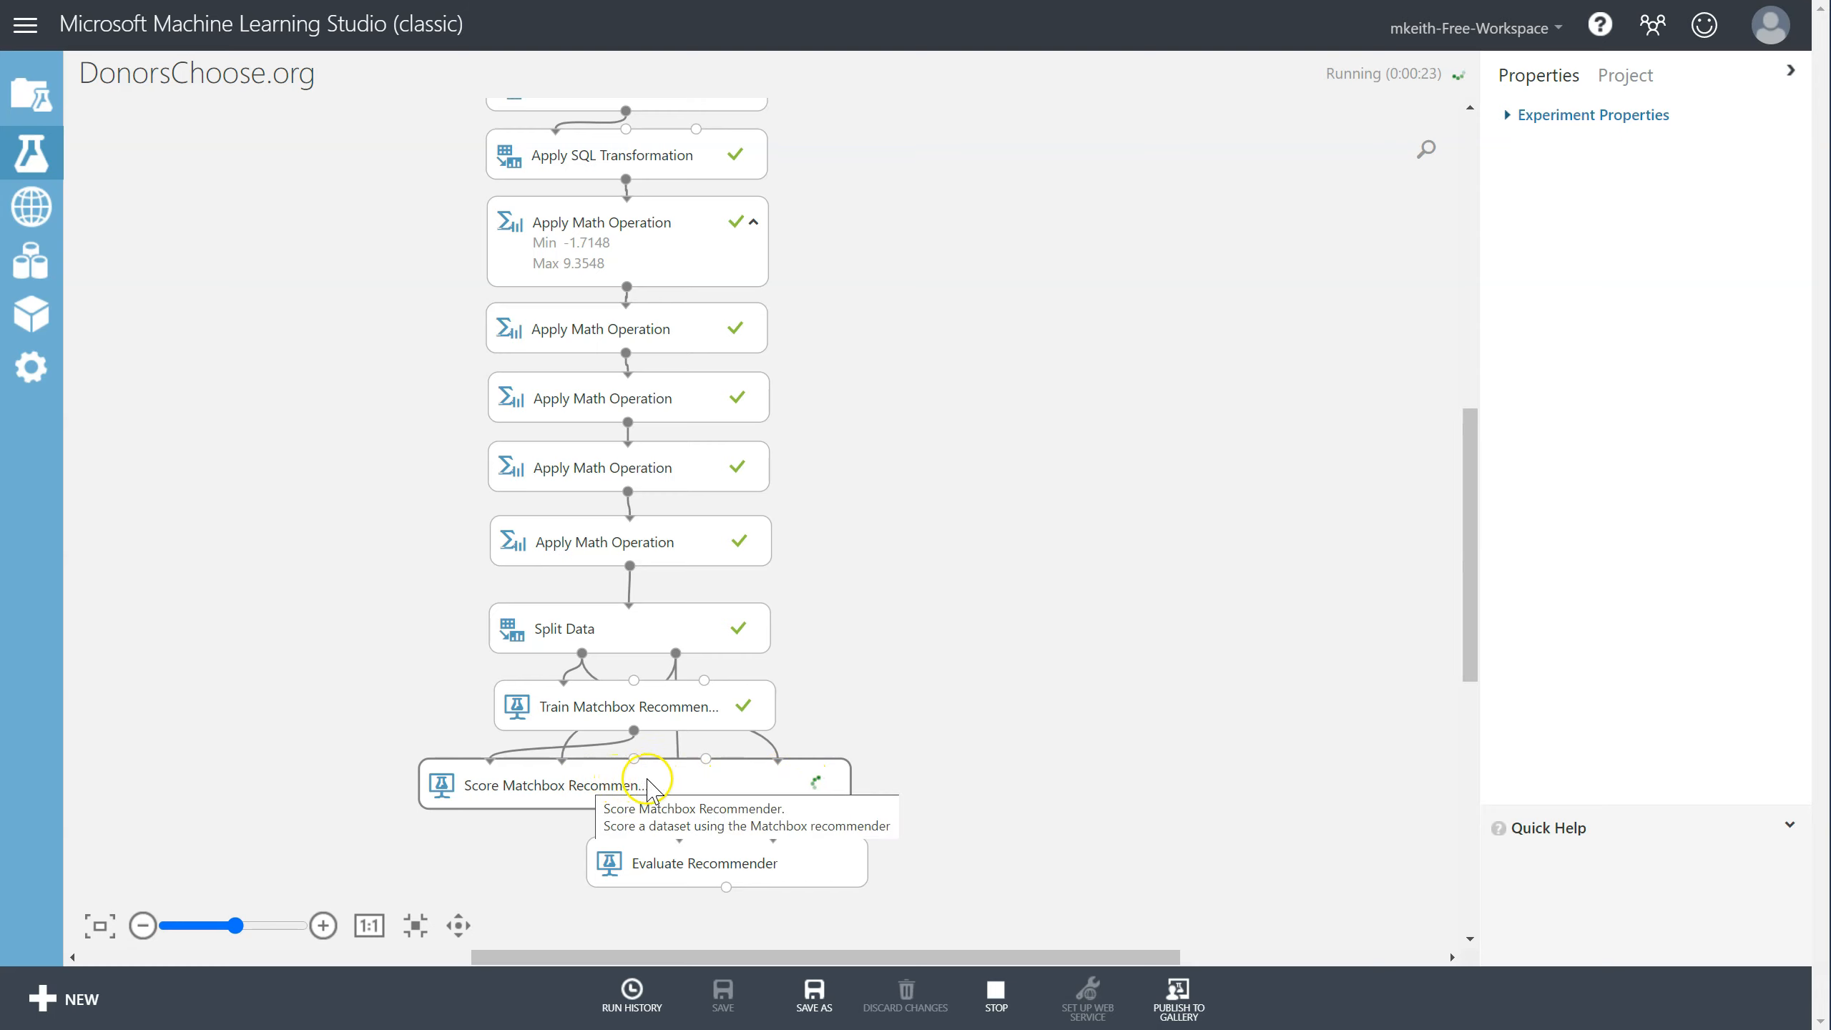
mouse_move(1470, 526)
left_mouse_down()
mouse_move(1470, 446)
mouse_move(1476, 549)
left_mouse_up()
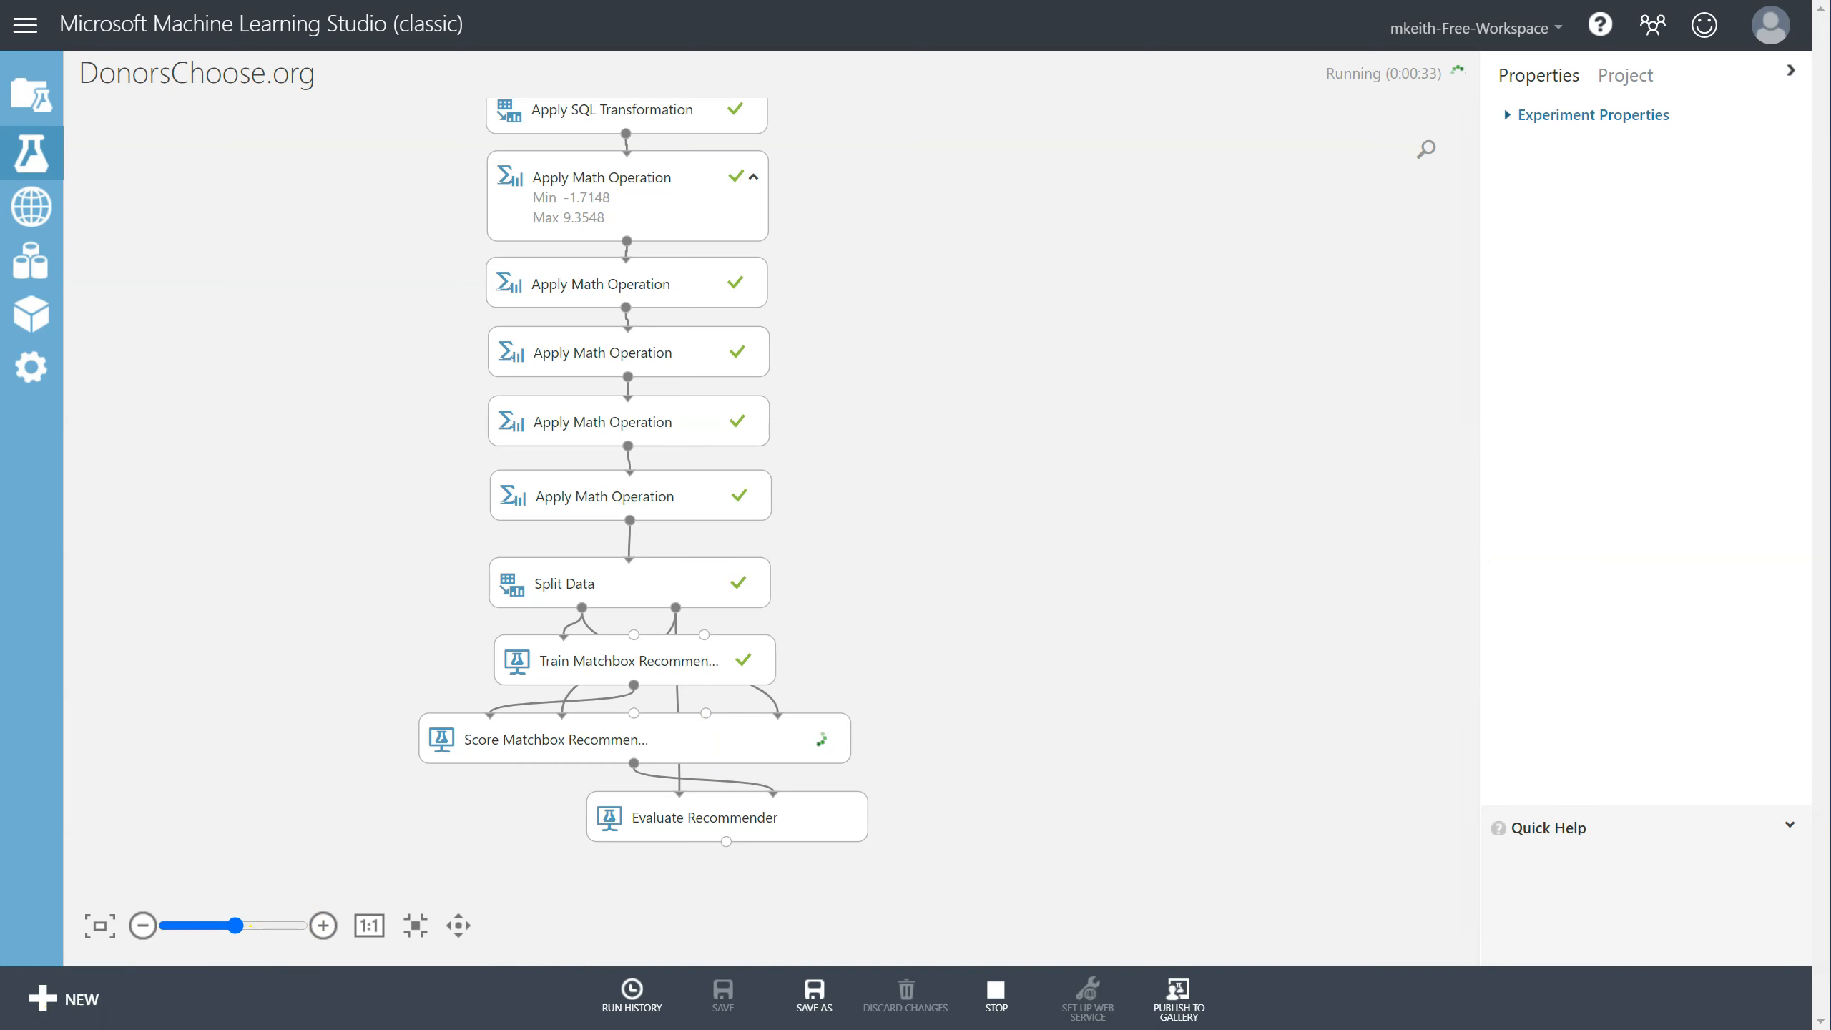
left_click_drag(1467, 587, 1466, 566)
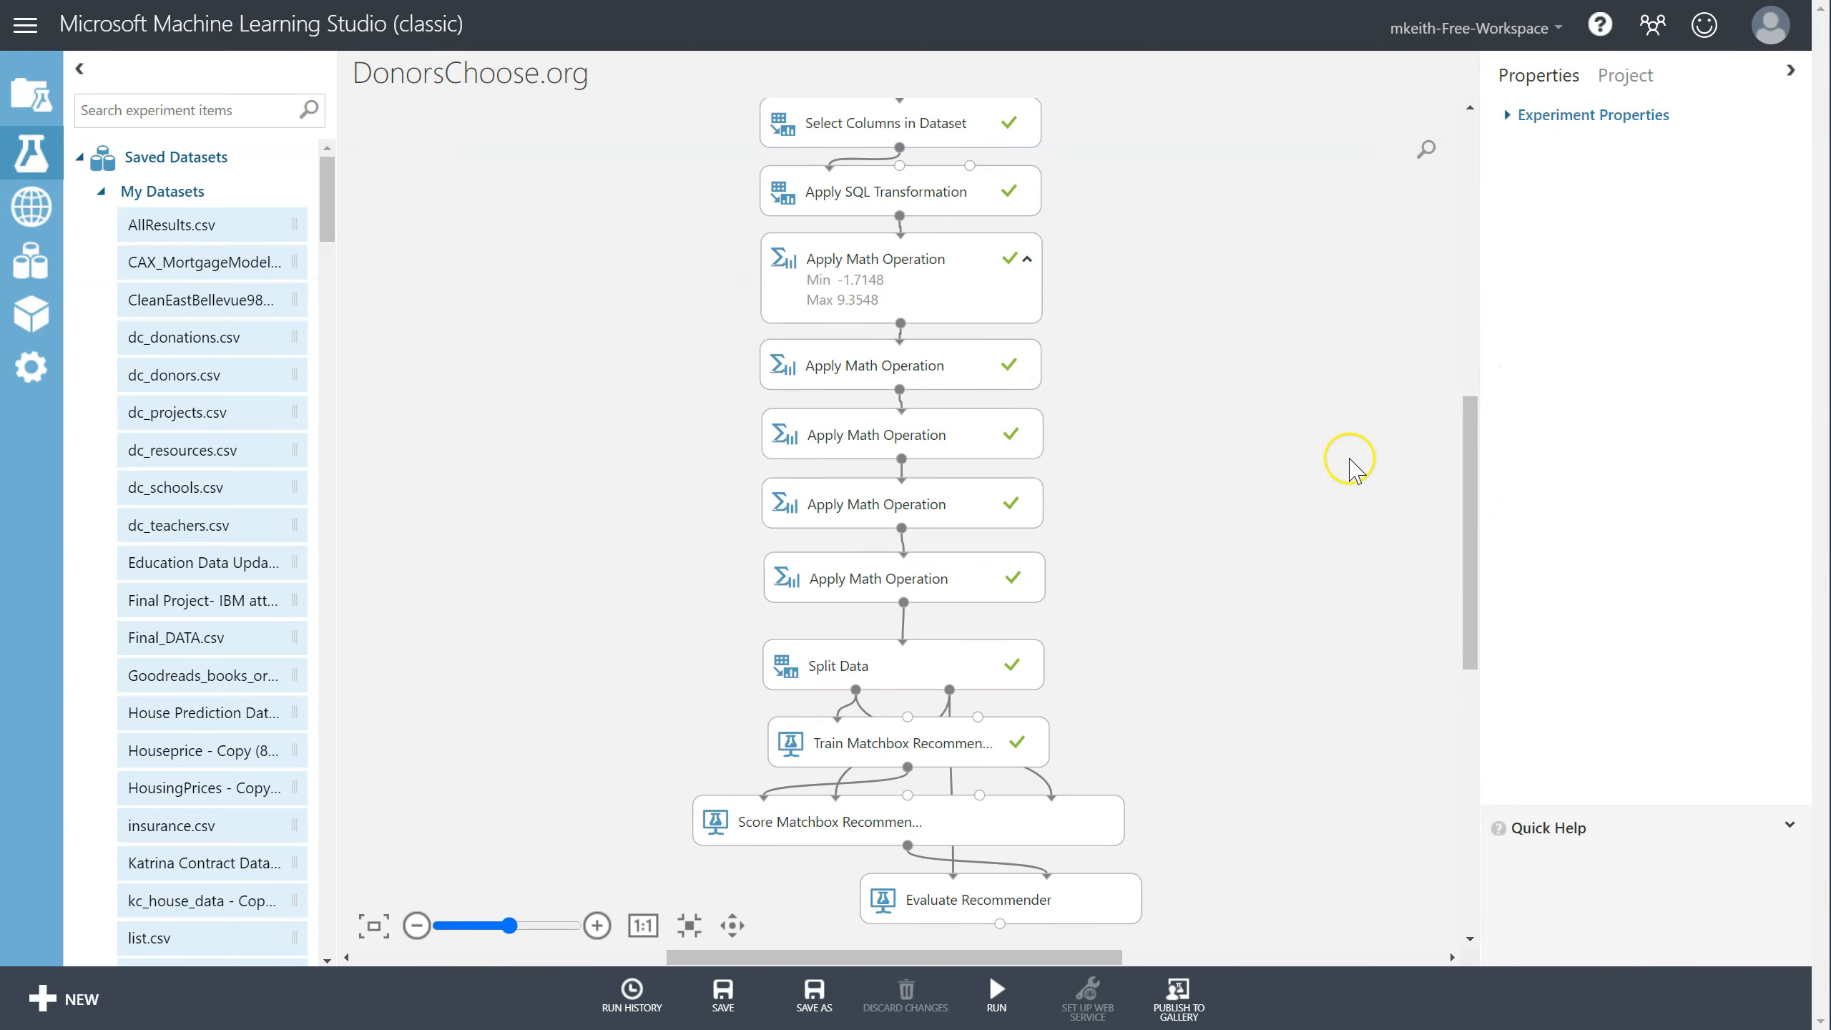
Find the Partition and Sample module, insert it between dc_donations.csv and Select Columns in Dataset, and connect it to both.
left_click_drag(1466, 523, 1467, 480)
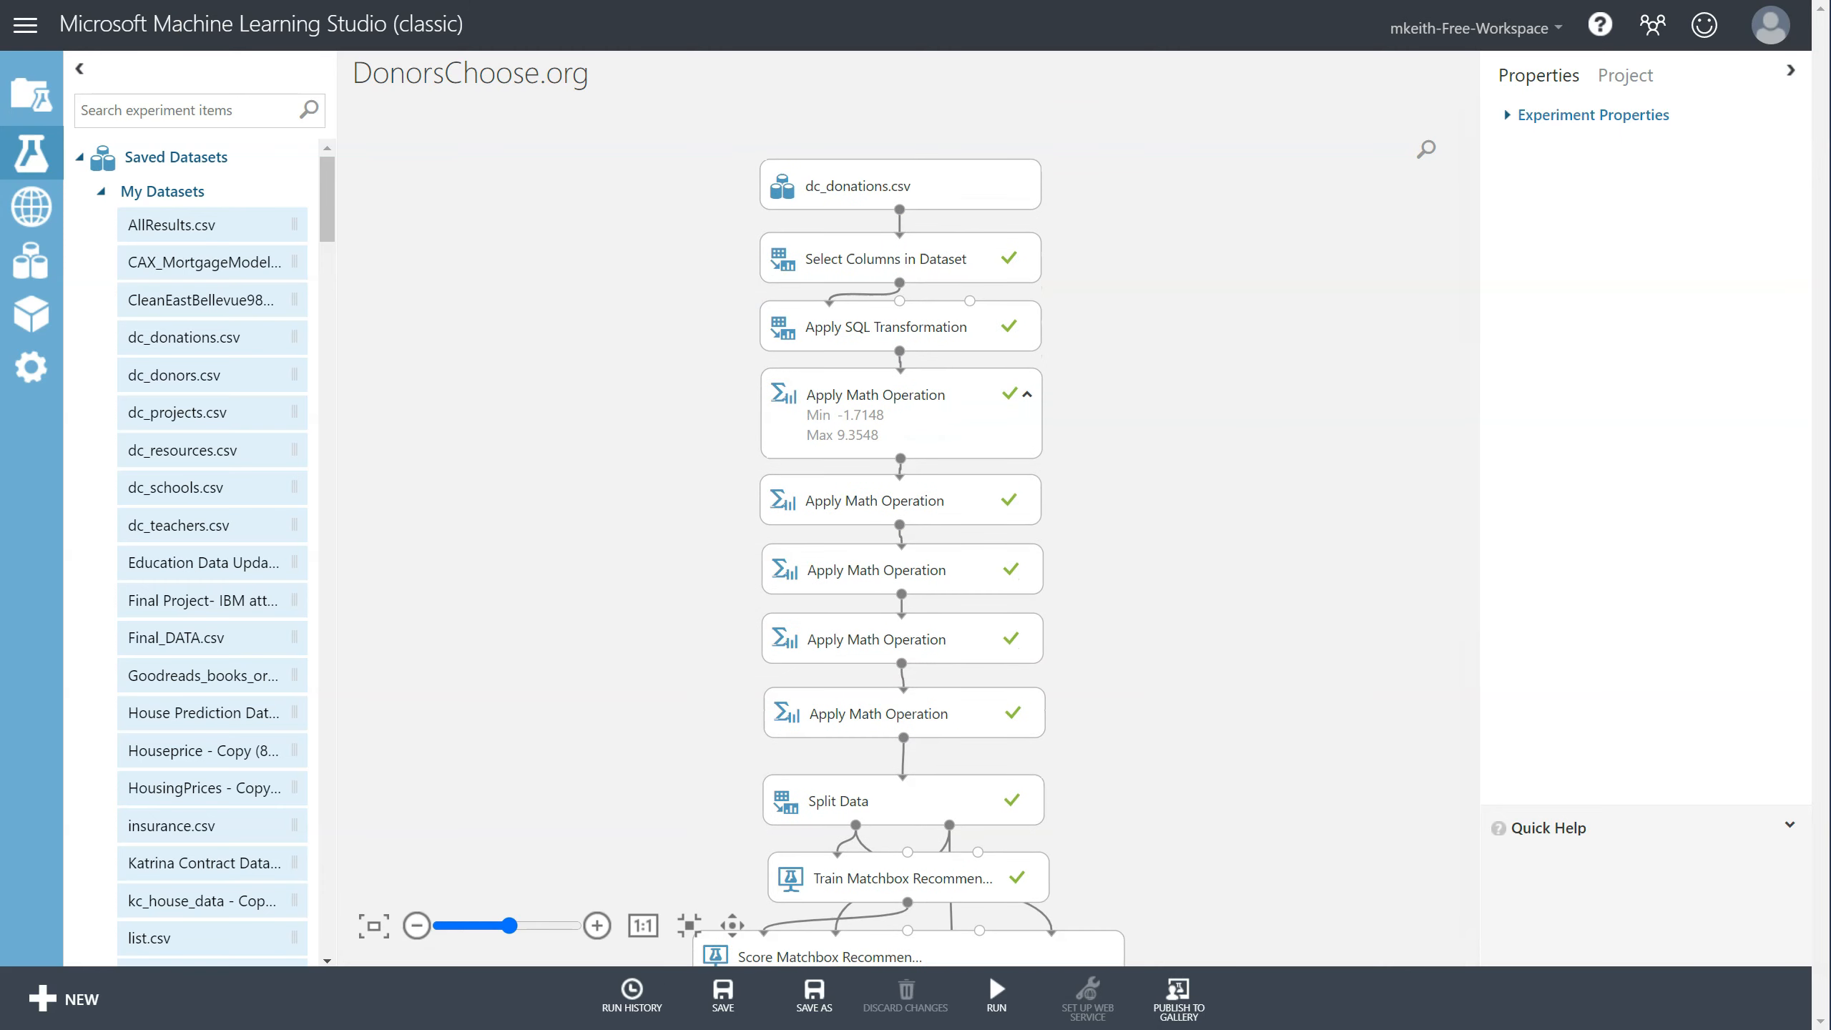
left_click(171, 110)
type("partition and sample")
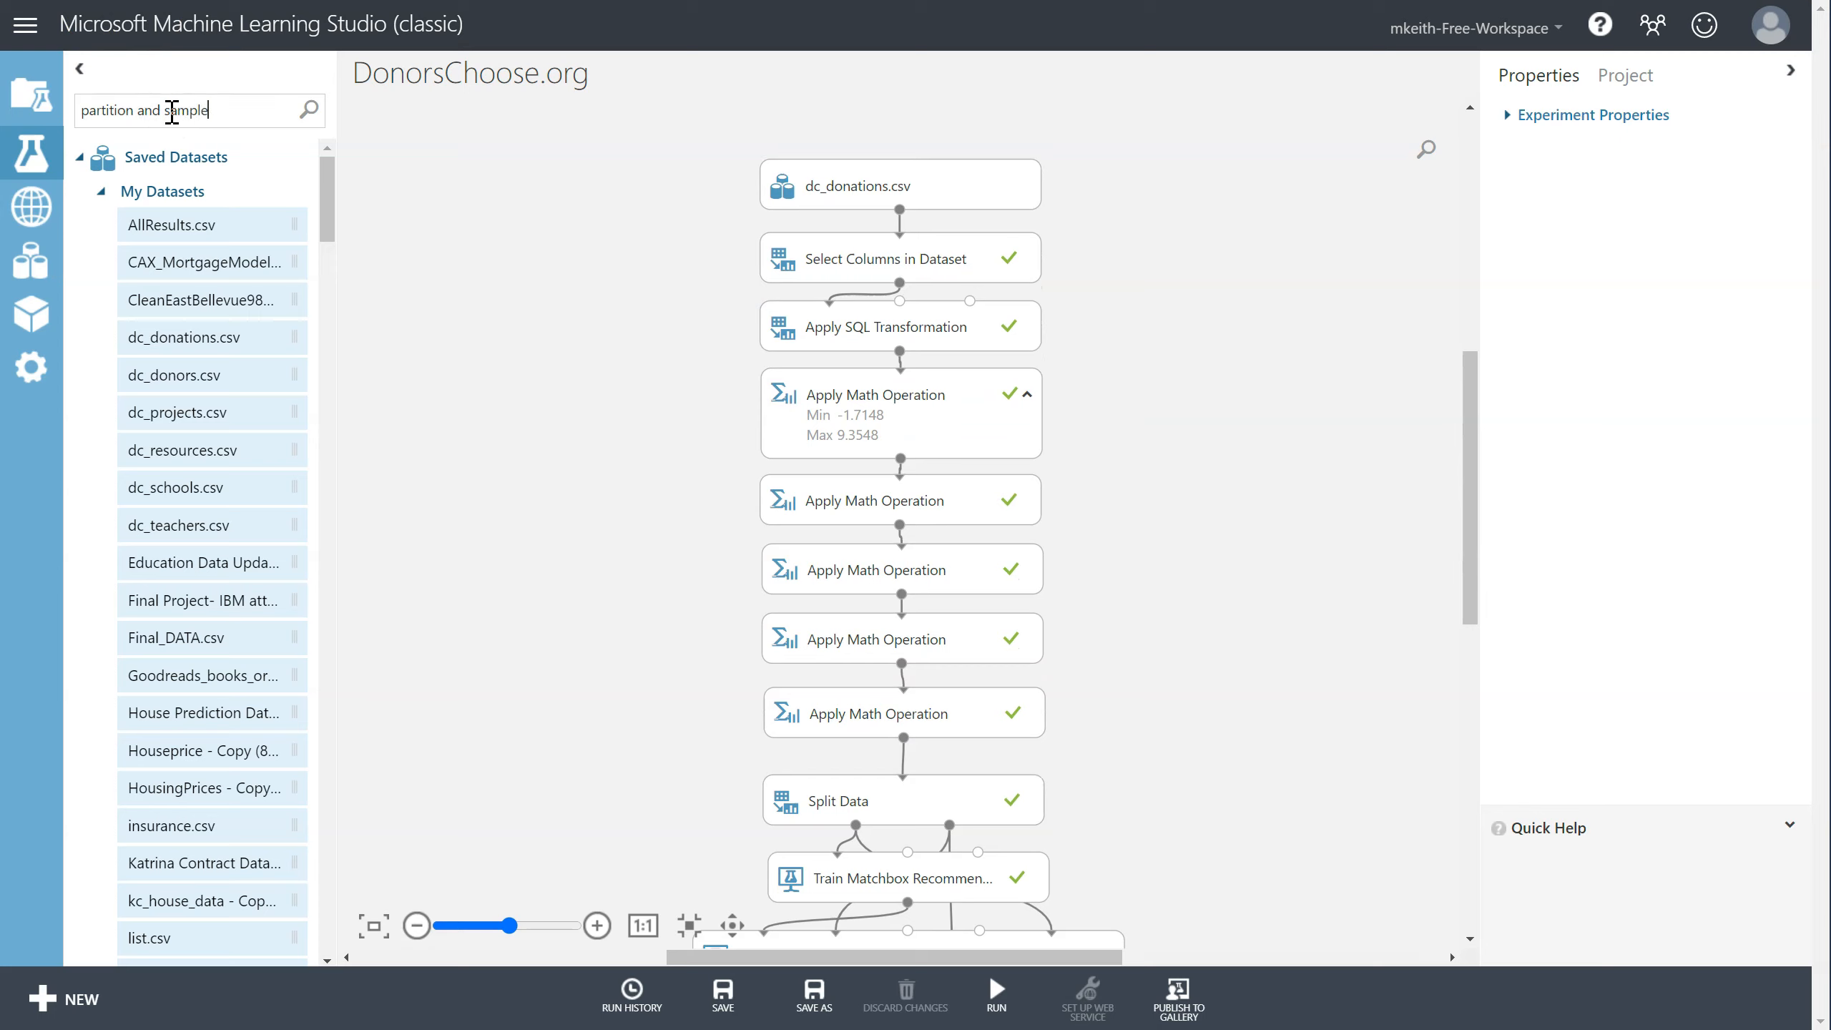
key("Return")
left_click_drag(208, 225, 666, 292)
left_click_drag(926, 180, 886, 254)
left_click(901, 168)
left_click_drag(894, 231, 974, 196)
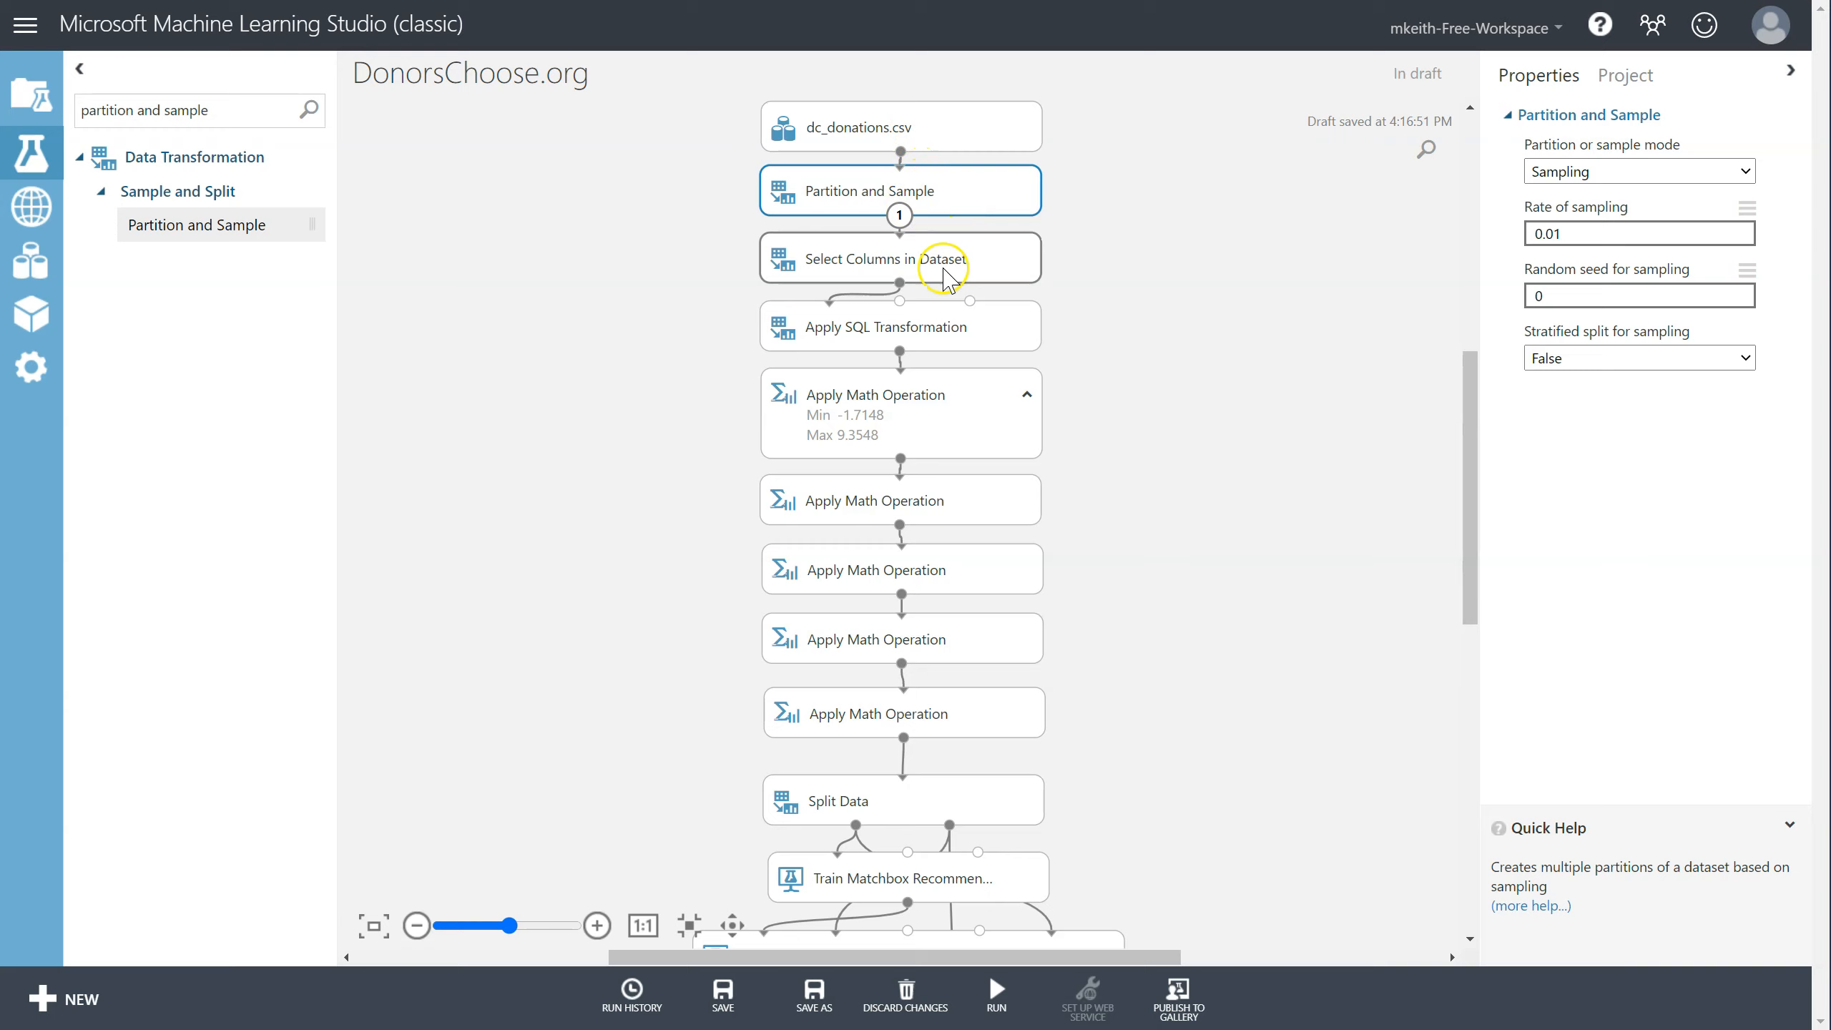
Set the Partition and Sample module's rate of sampling to 0.05 and its random seed to 12345.
left_click(1585, 230)
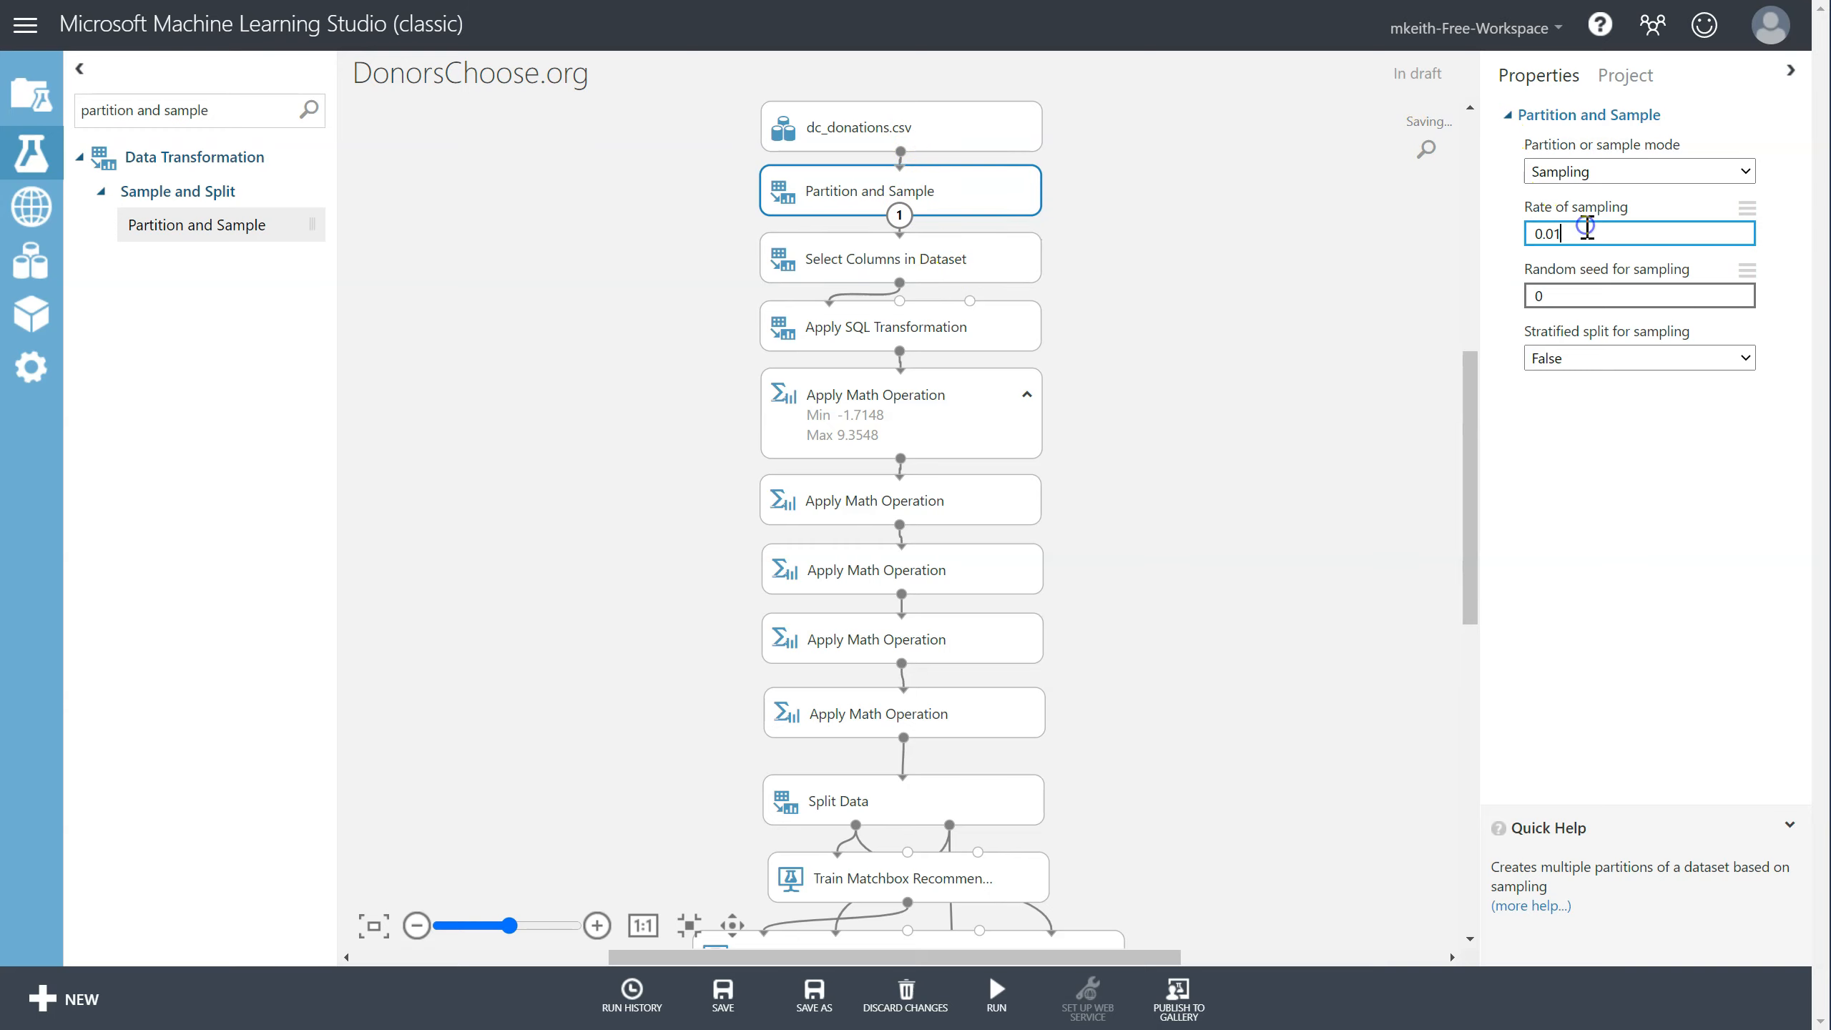
left_click(1589, 292)
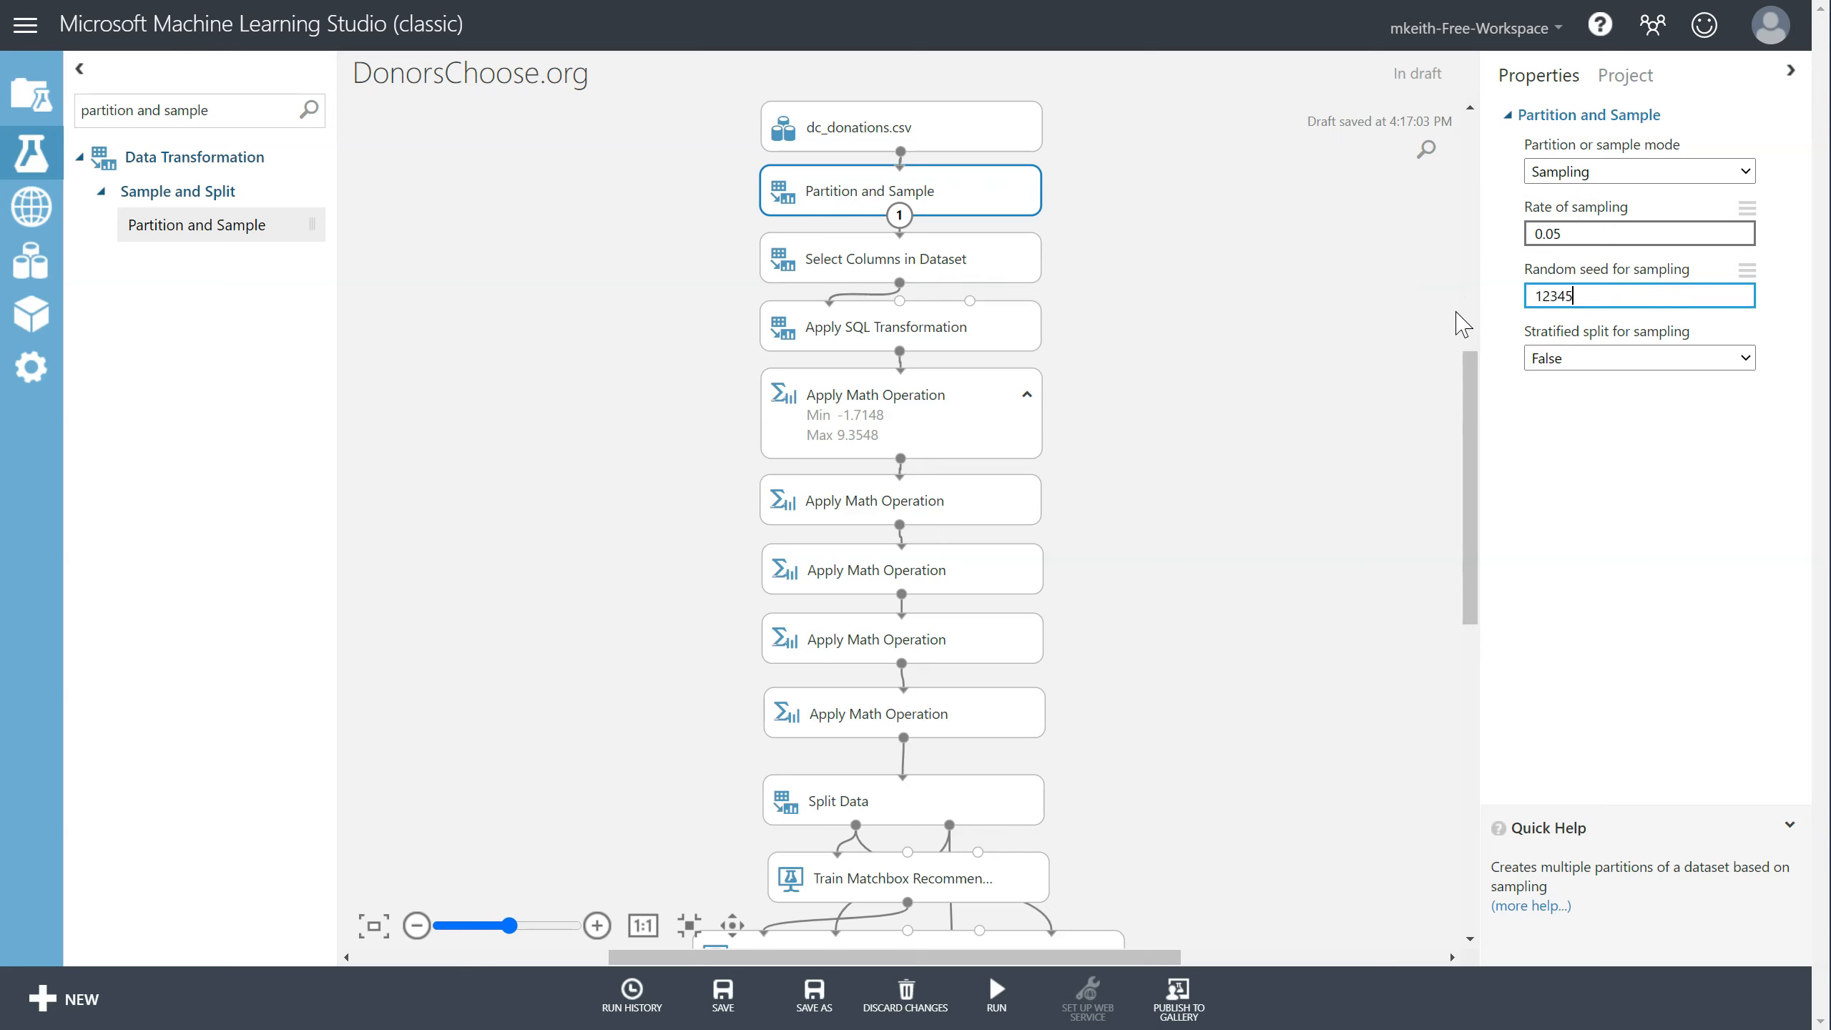
Run the Score Matchbox Recommender and its upstream modules on the sampled donations data.
left_click_drag(1470, 479, 1470, 612)
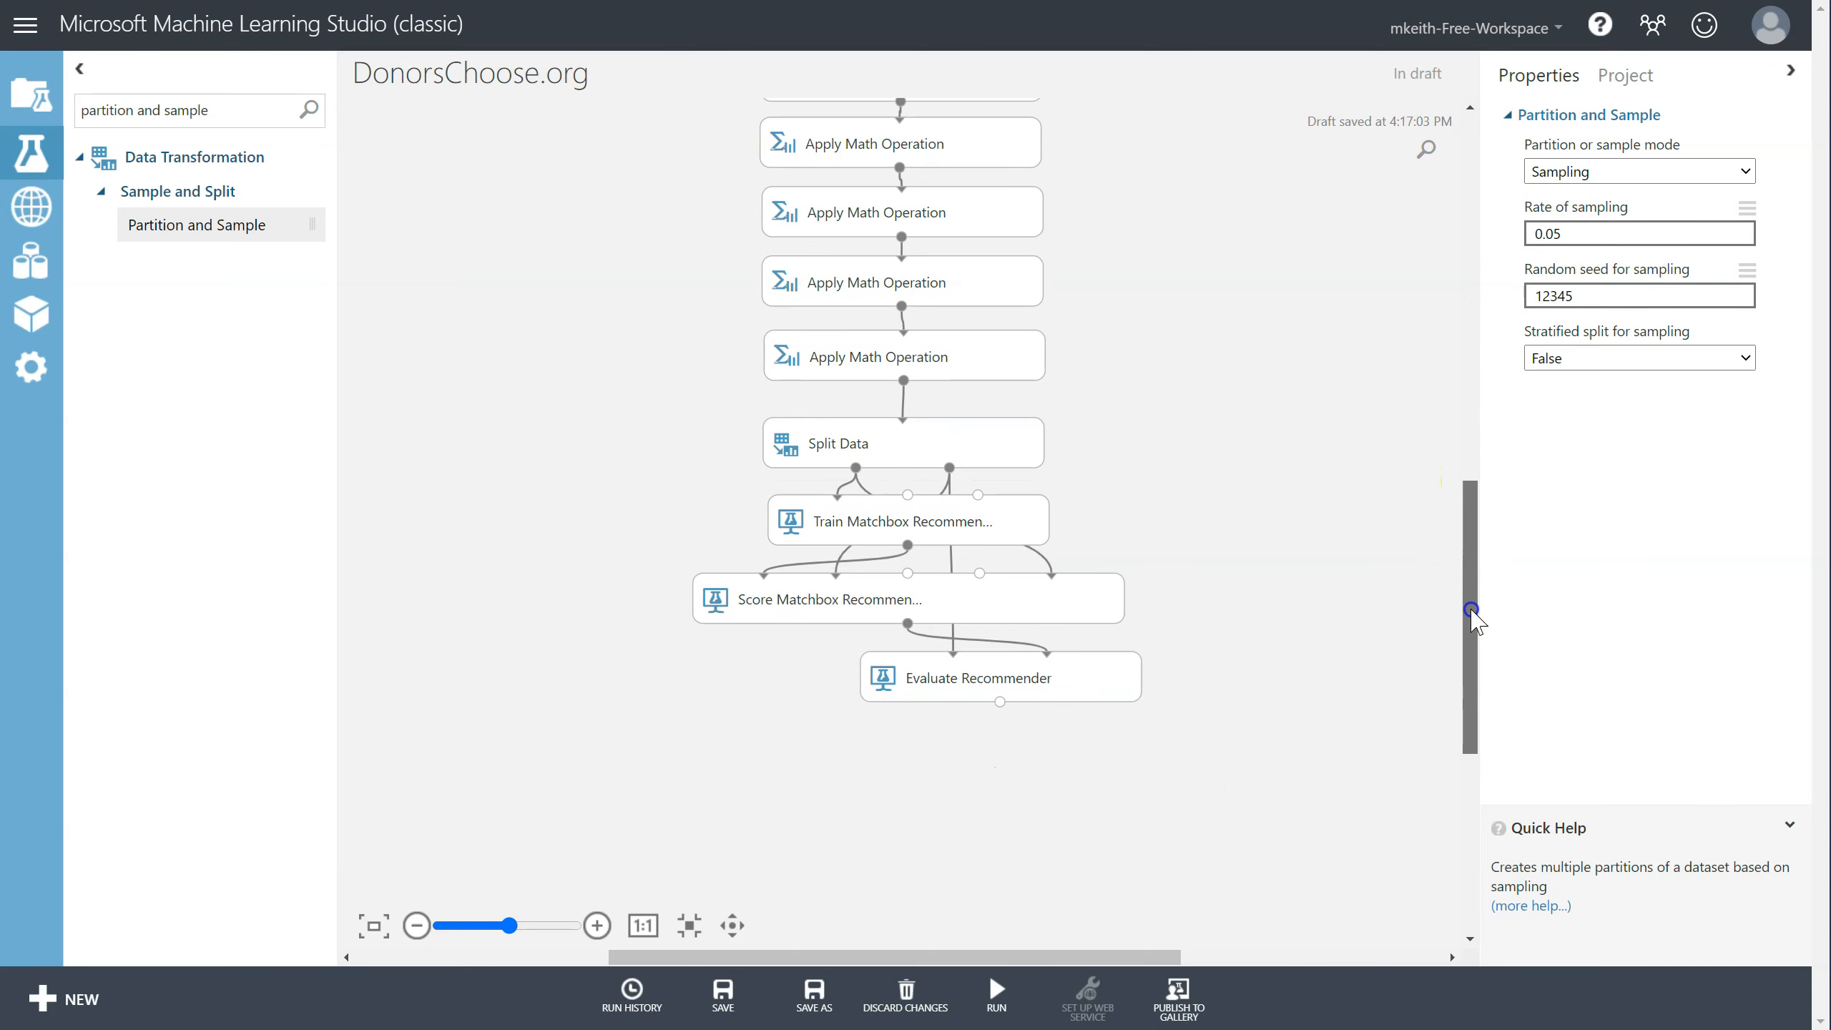
left_click(994, 590)
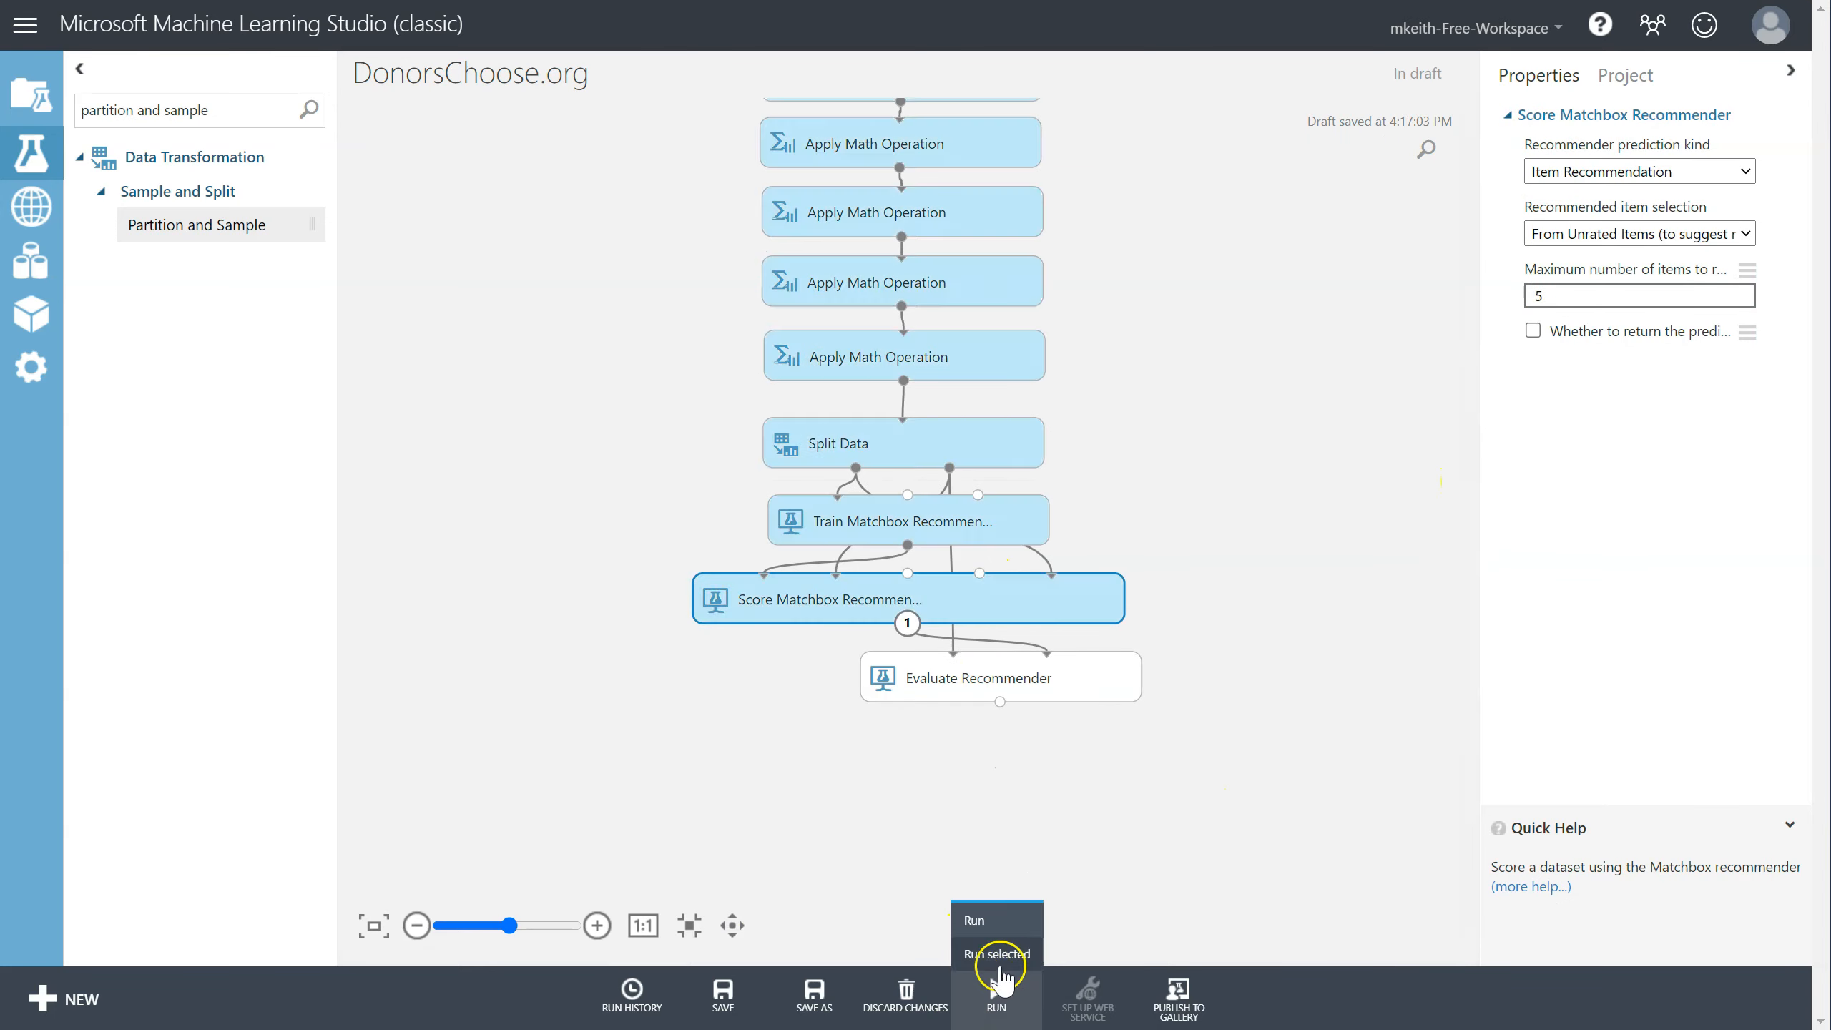
left_click(1006, 964)
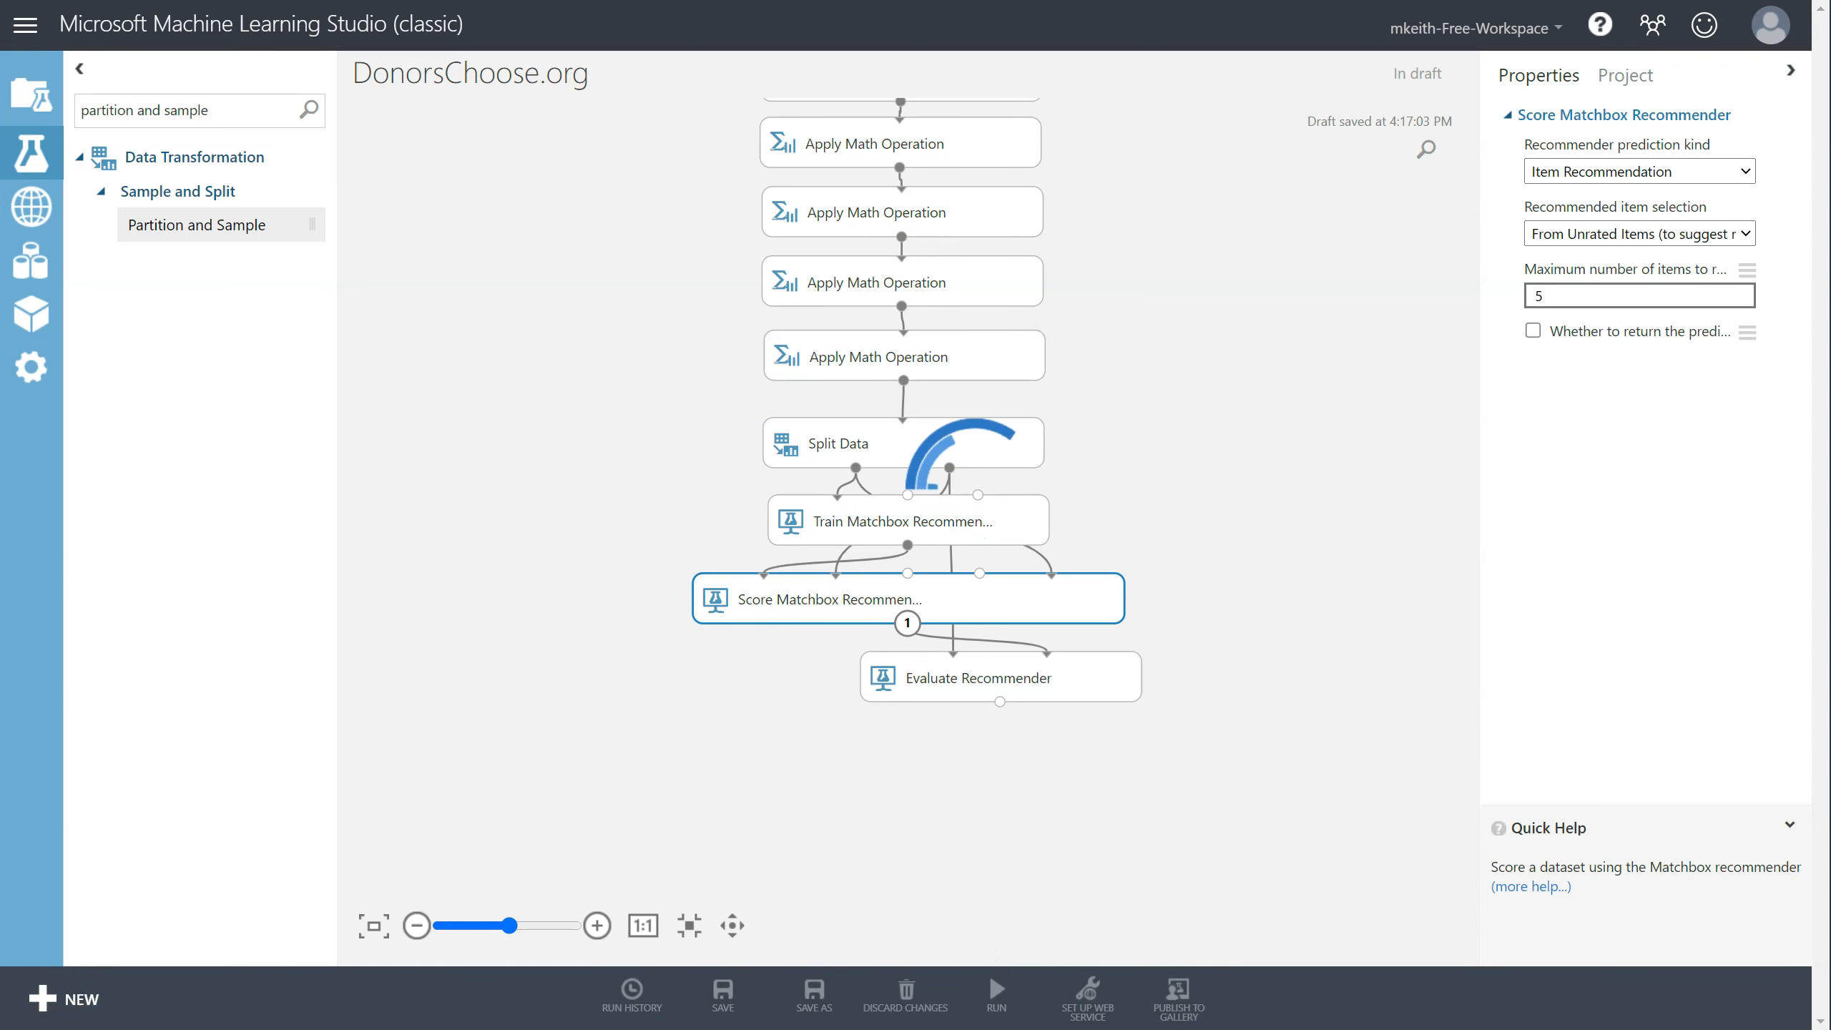
left_click(1142, 758)
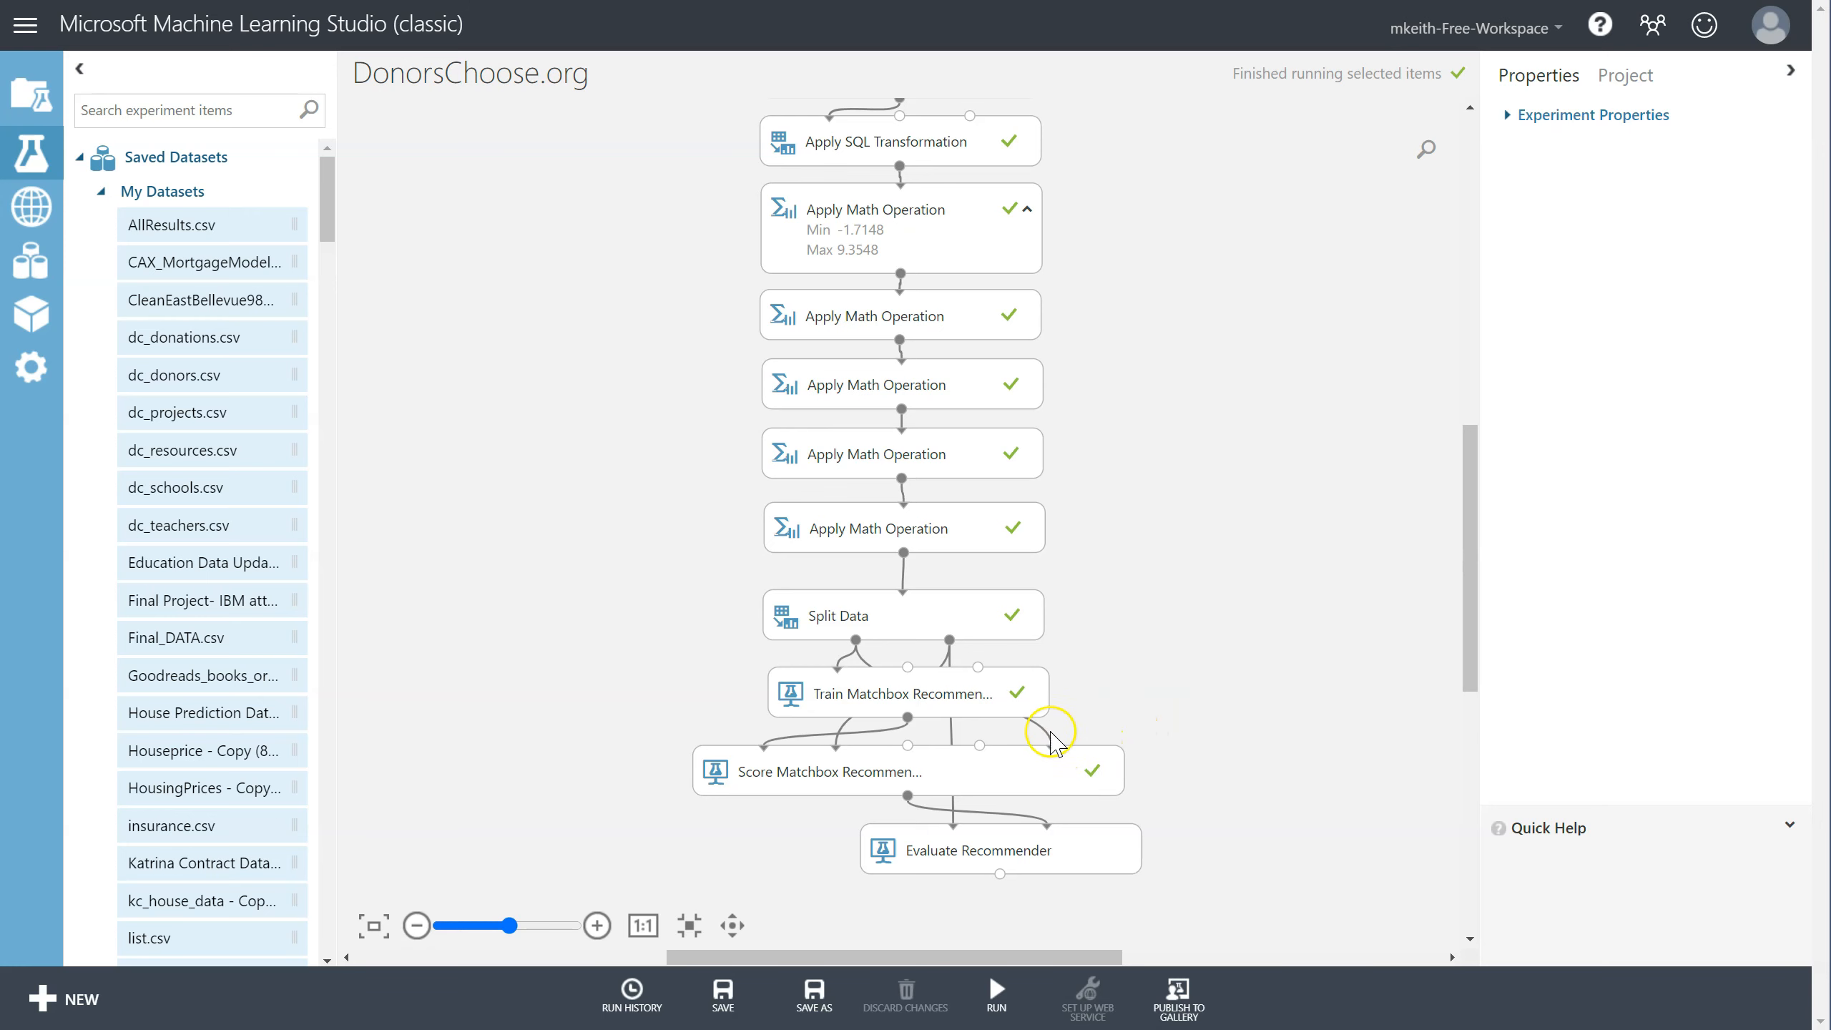
Switch to the textbook, highlight the Donor ID in the second Deploy Model question, and return to Machine Learning Studio.
right_click(1019, 780)
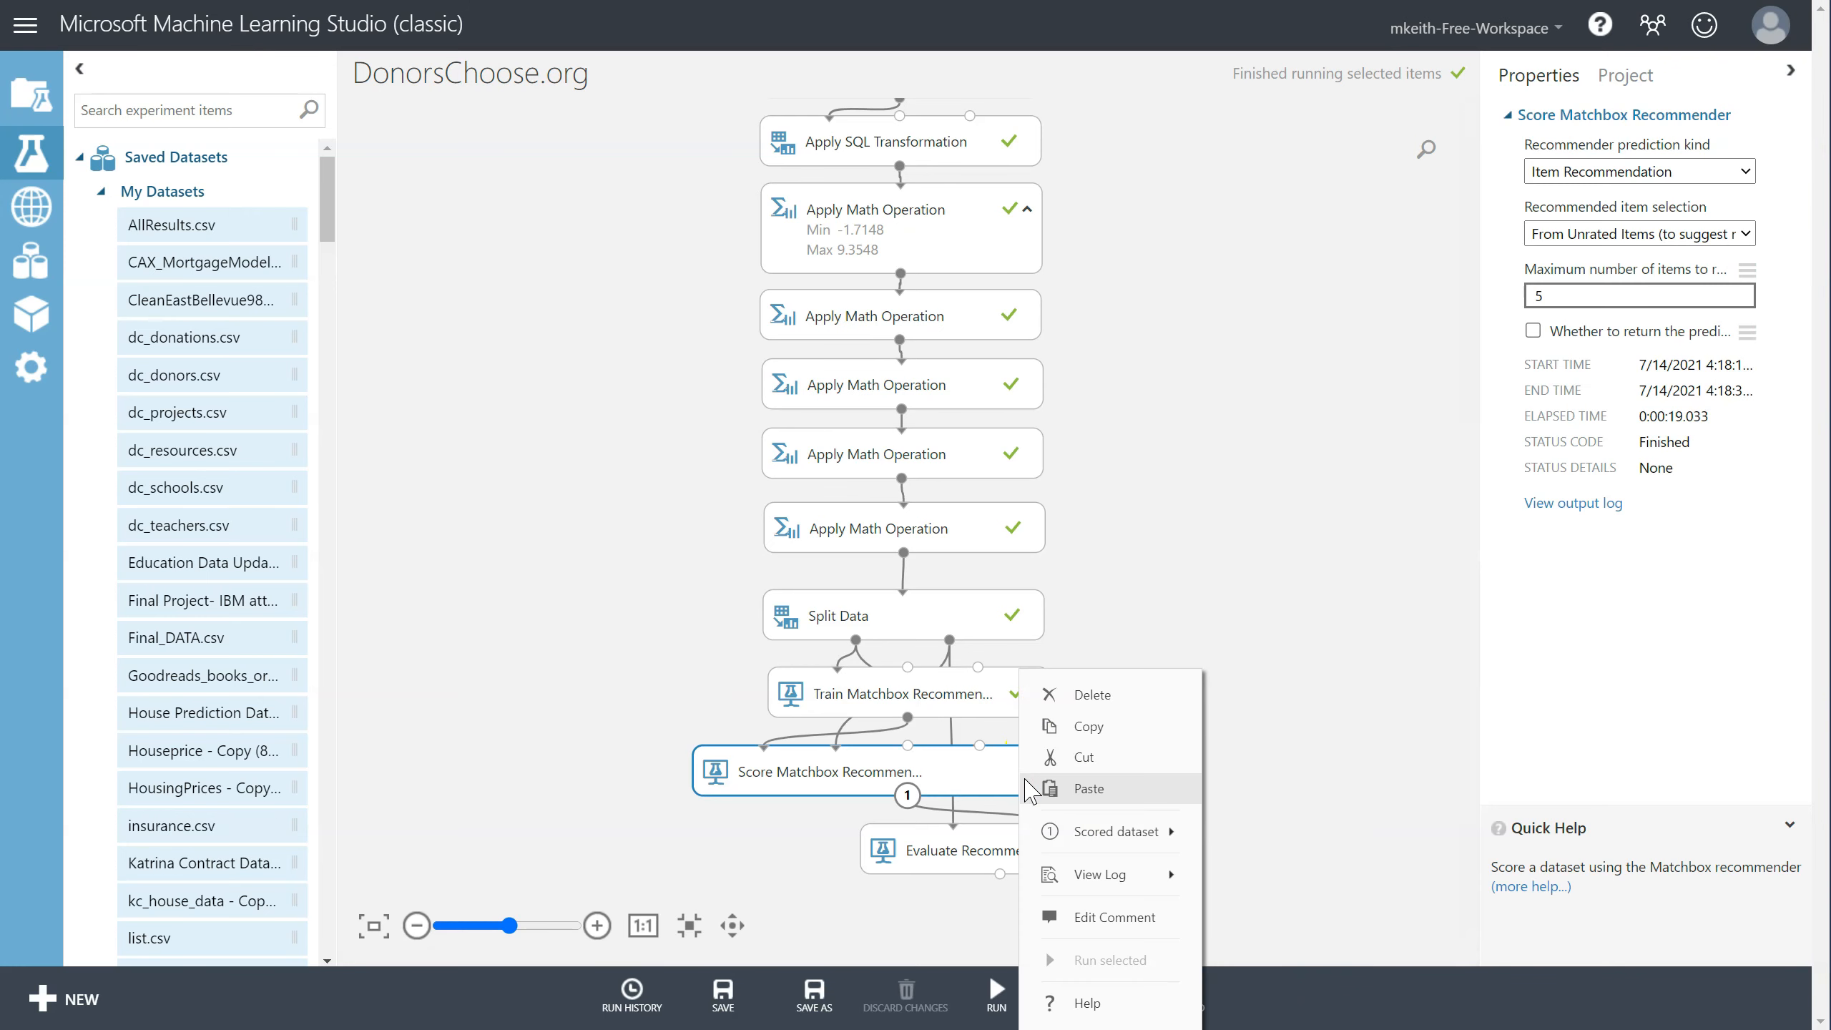
left_click(1160, 422)
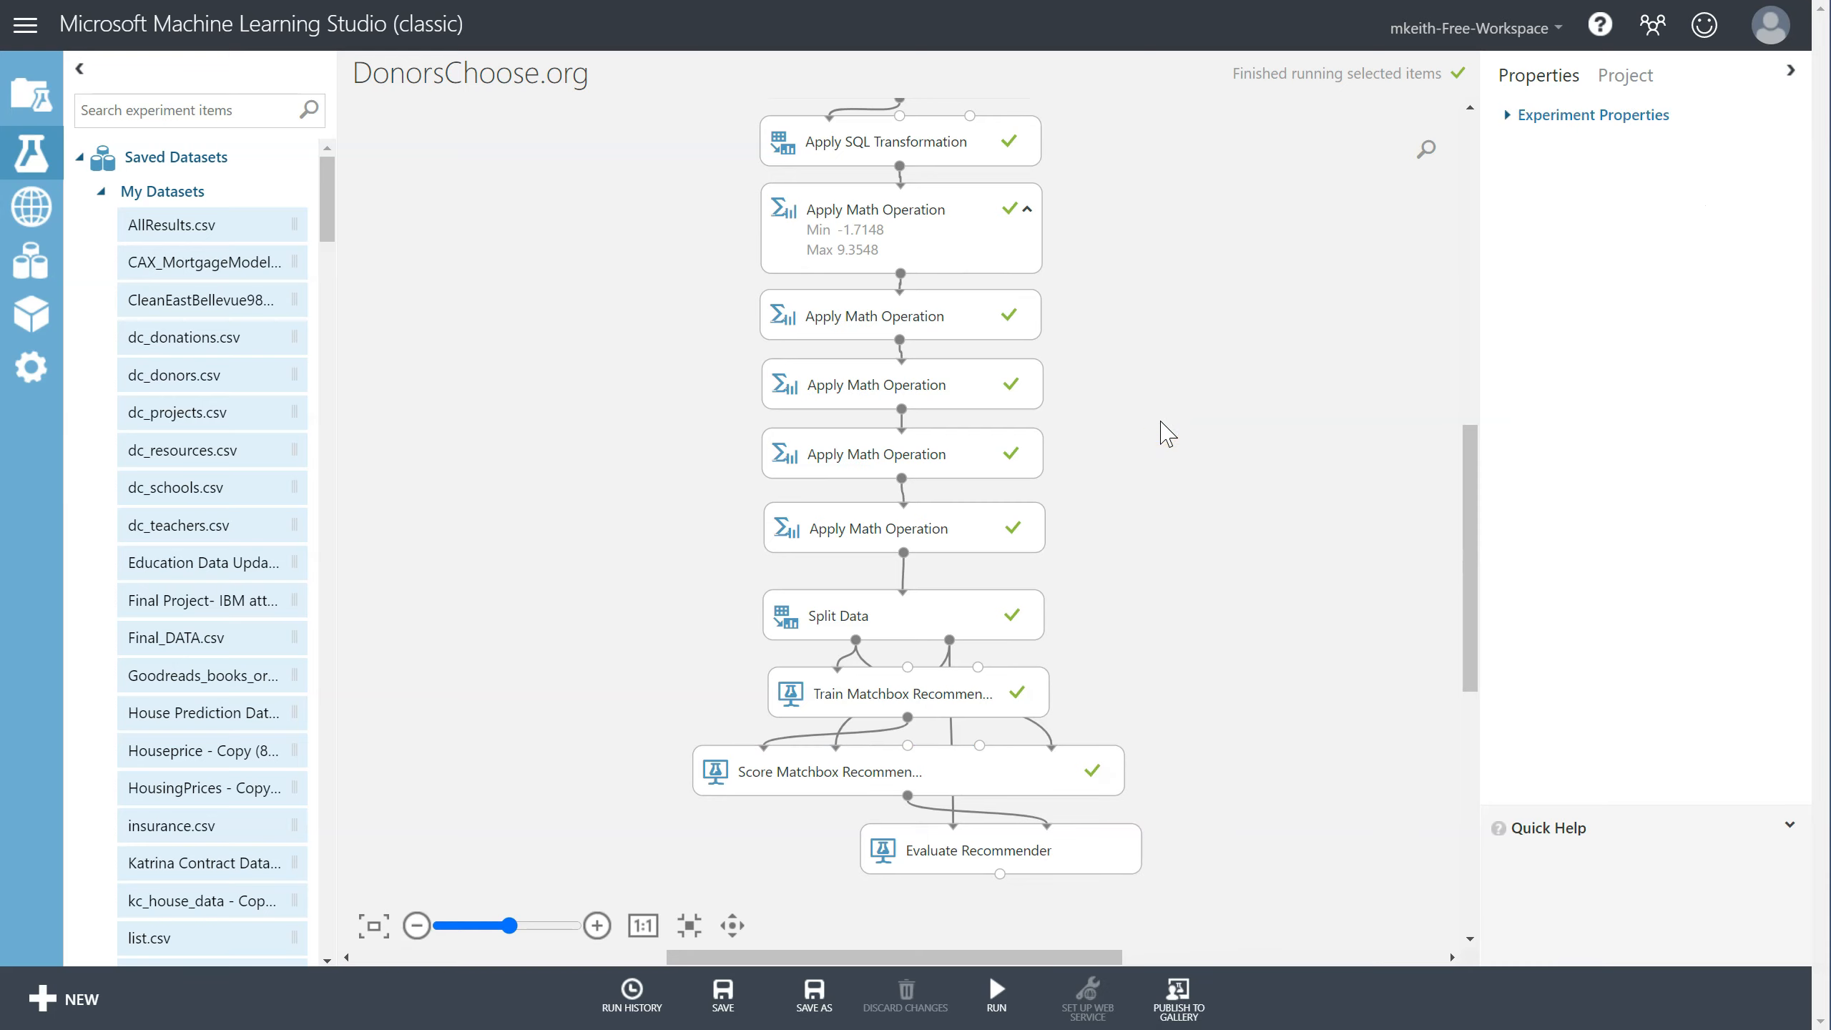
key("alt+Tab")
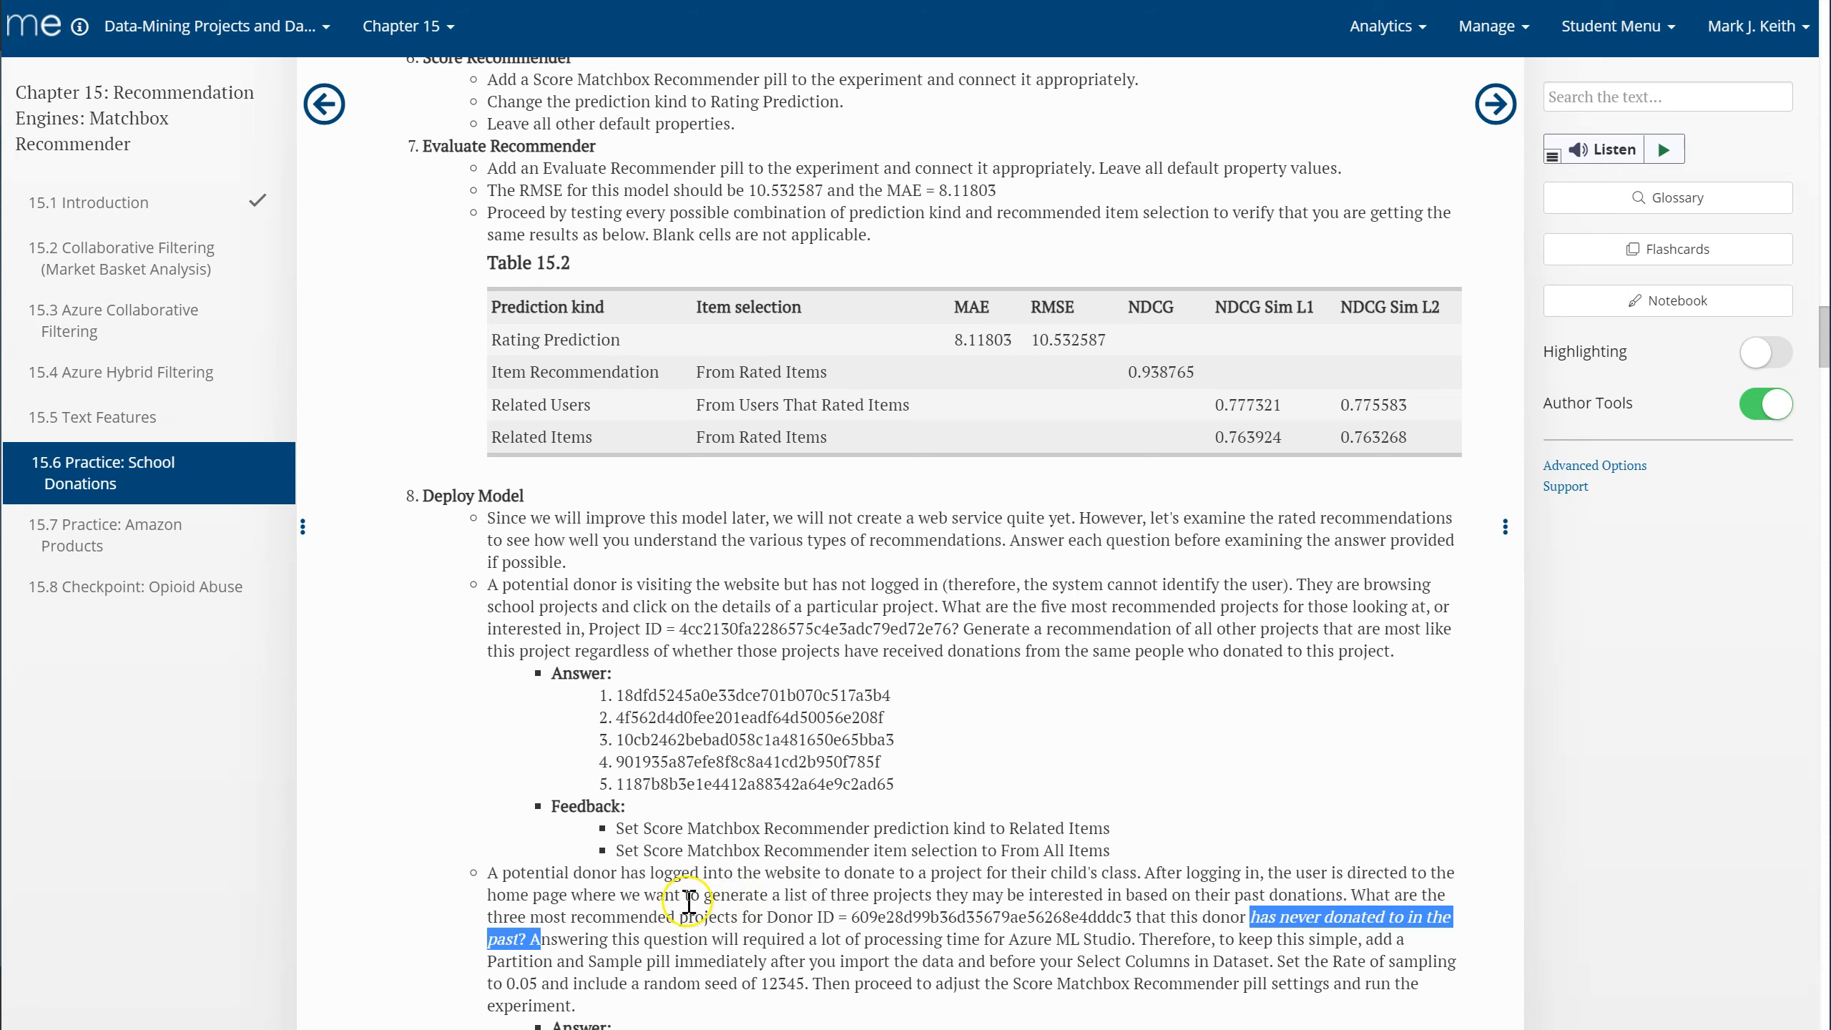
double_click(897, 916)
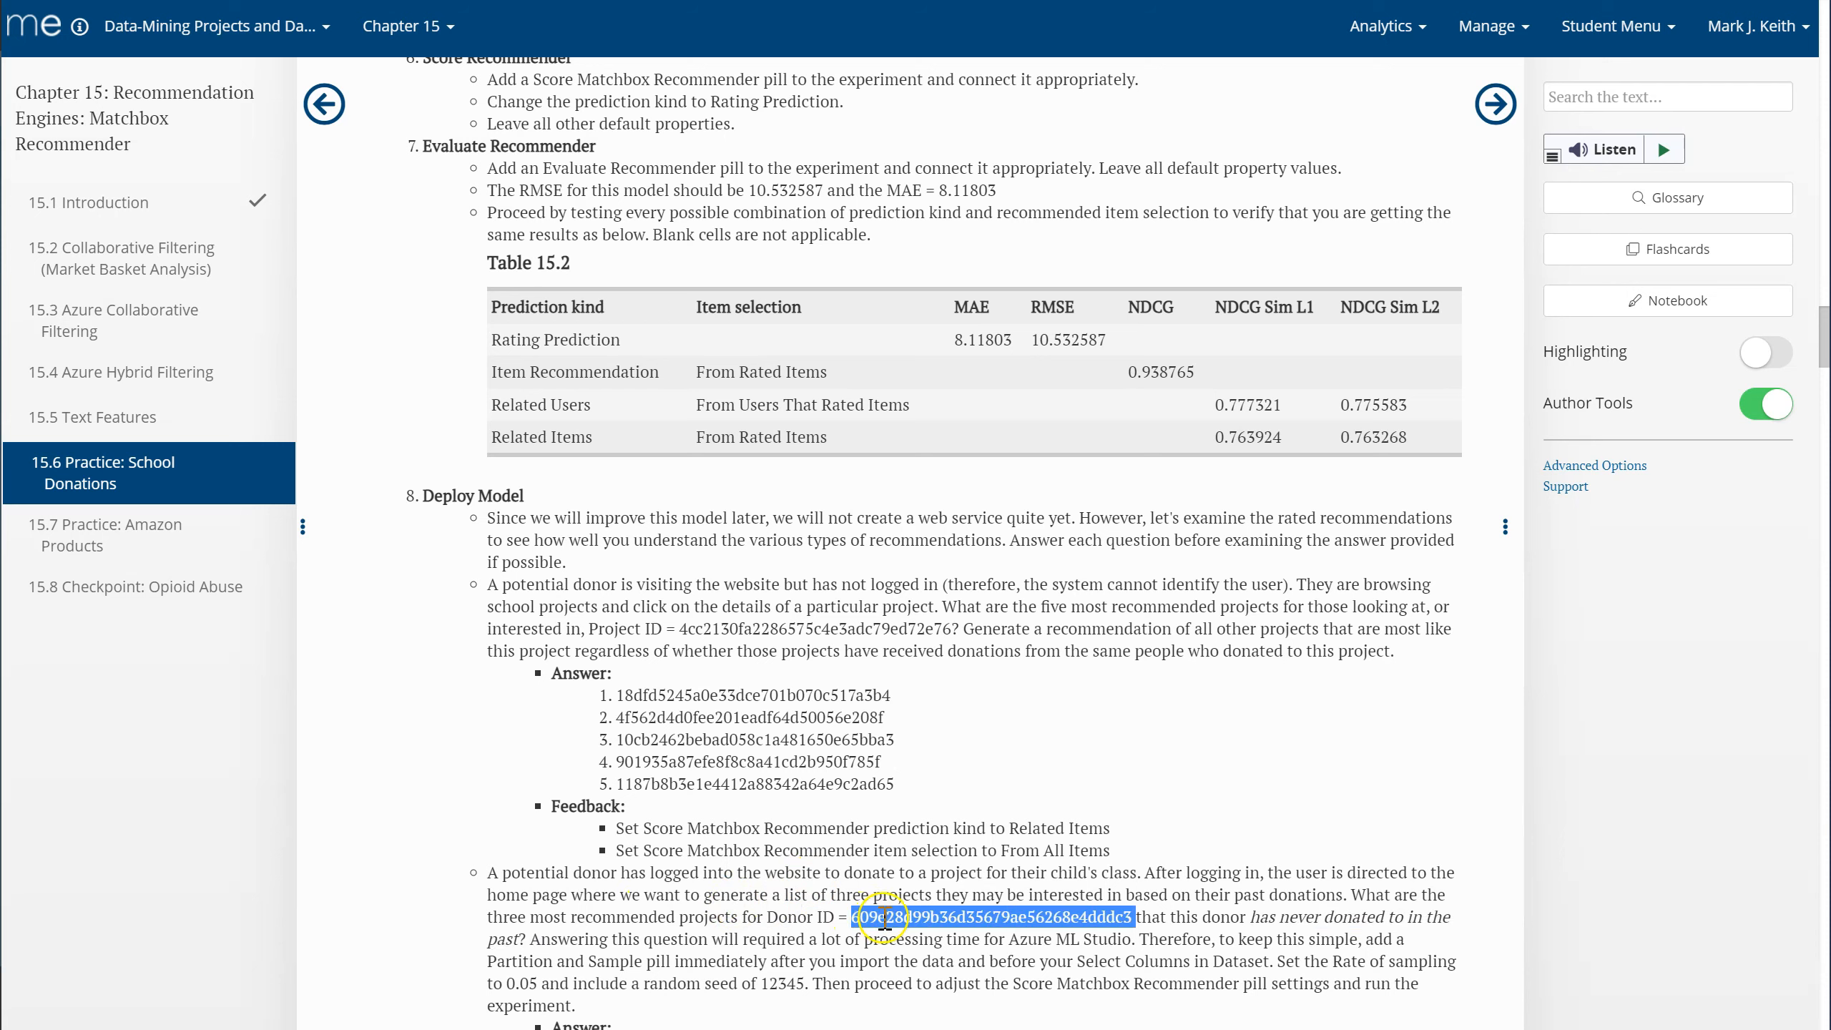
key("alt+Tab")
Visualize the Score Matchbox Recommender's scored dataset and highlight the Item 1 to Item 3 values in the first donor's row.
right_click(918, 786)
mouse_move(1112, 839)
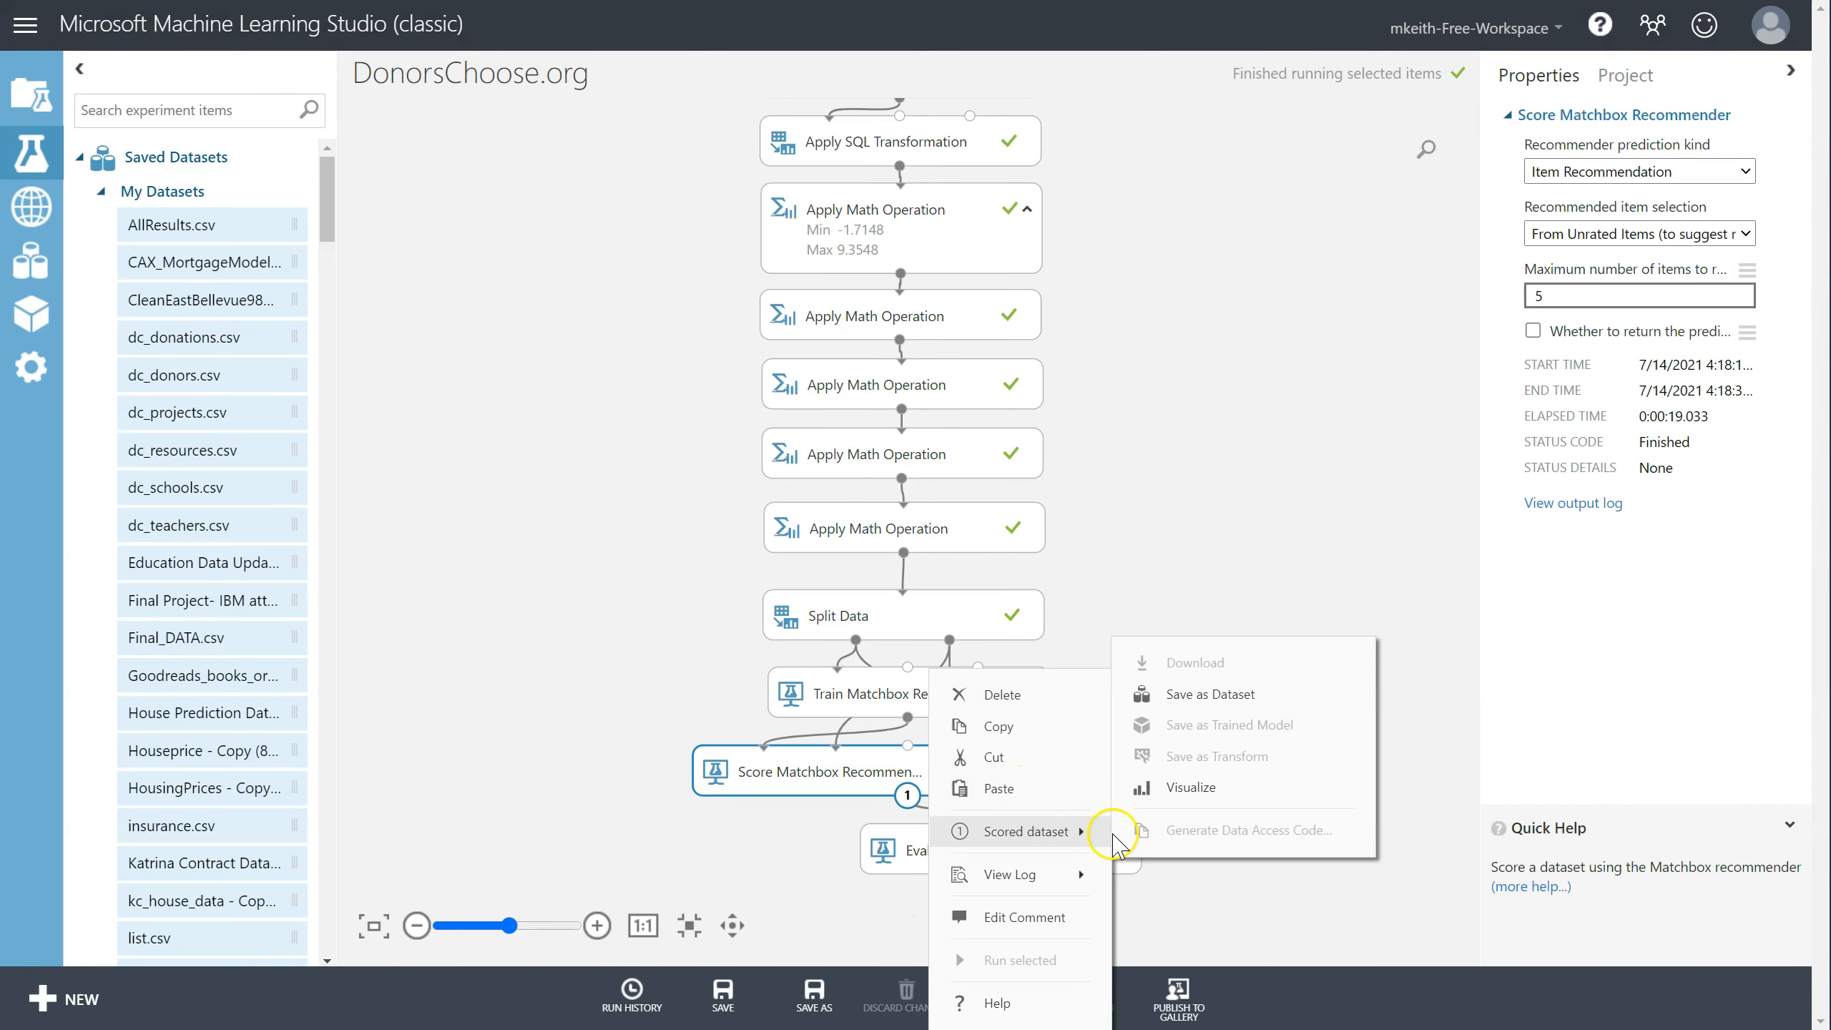
left_click(1187, 793)
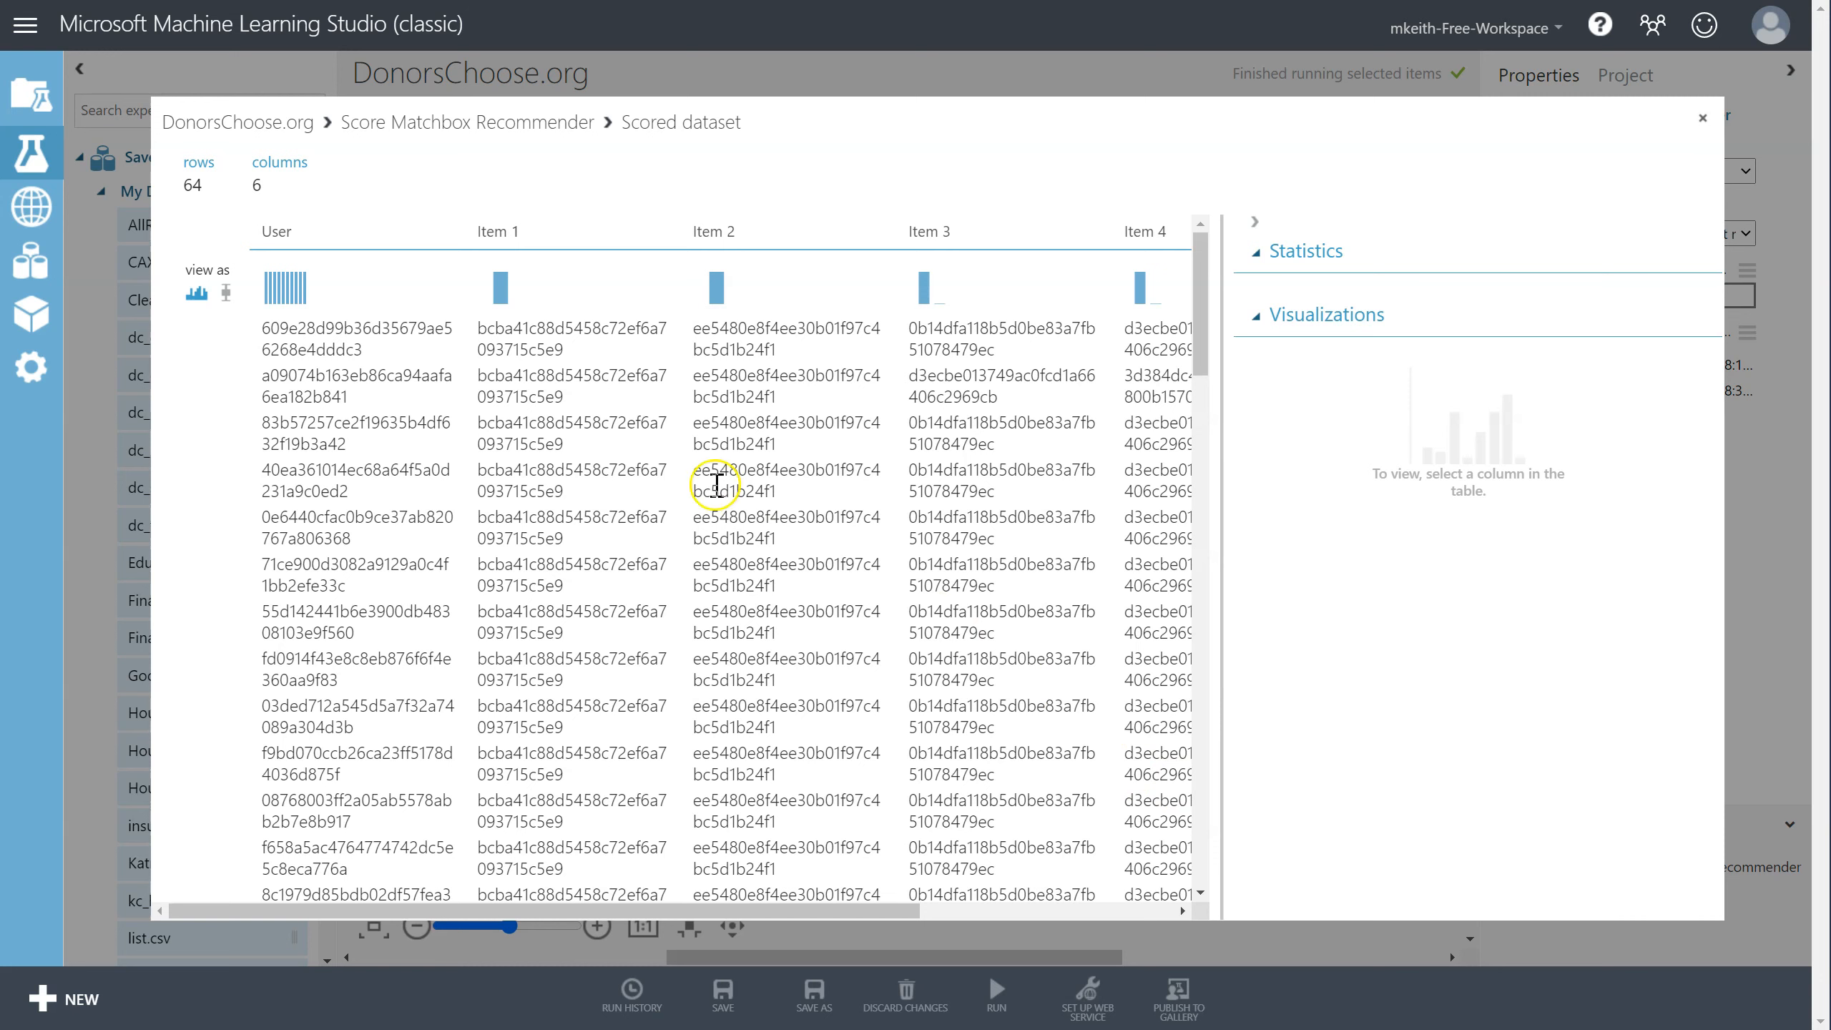
left_click_drag(546, 330, 979, 350)
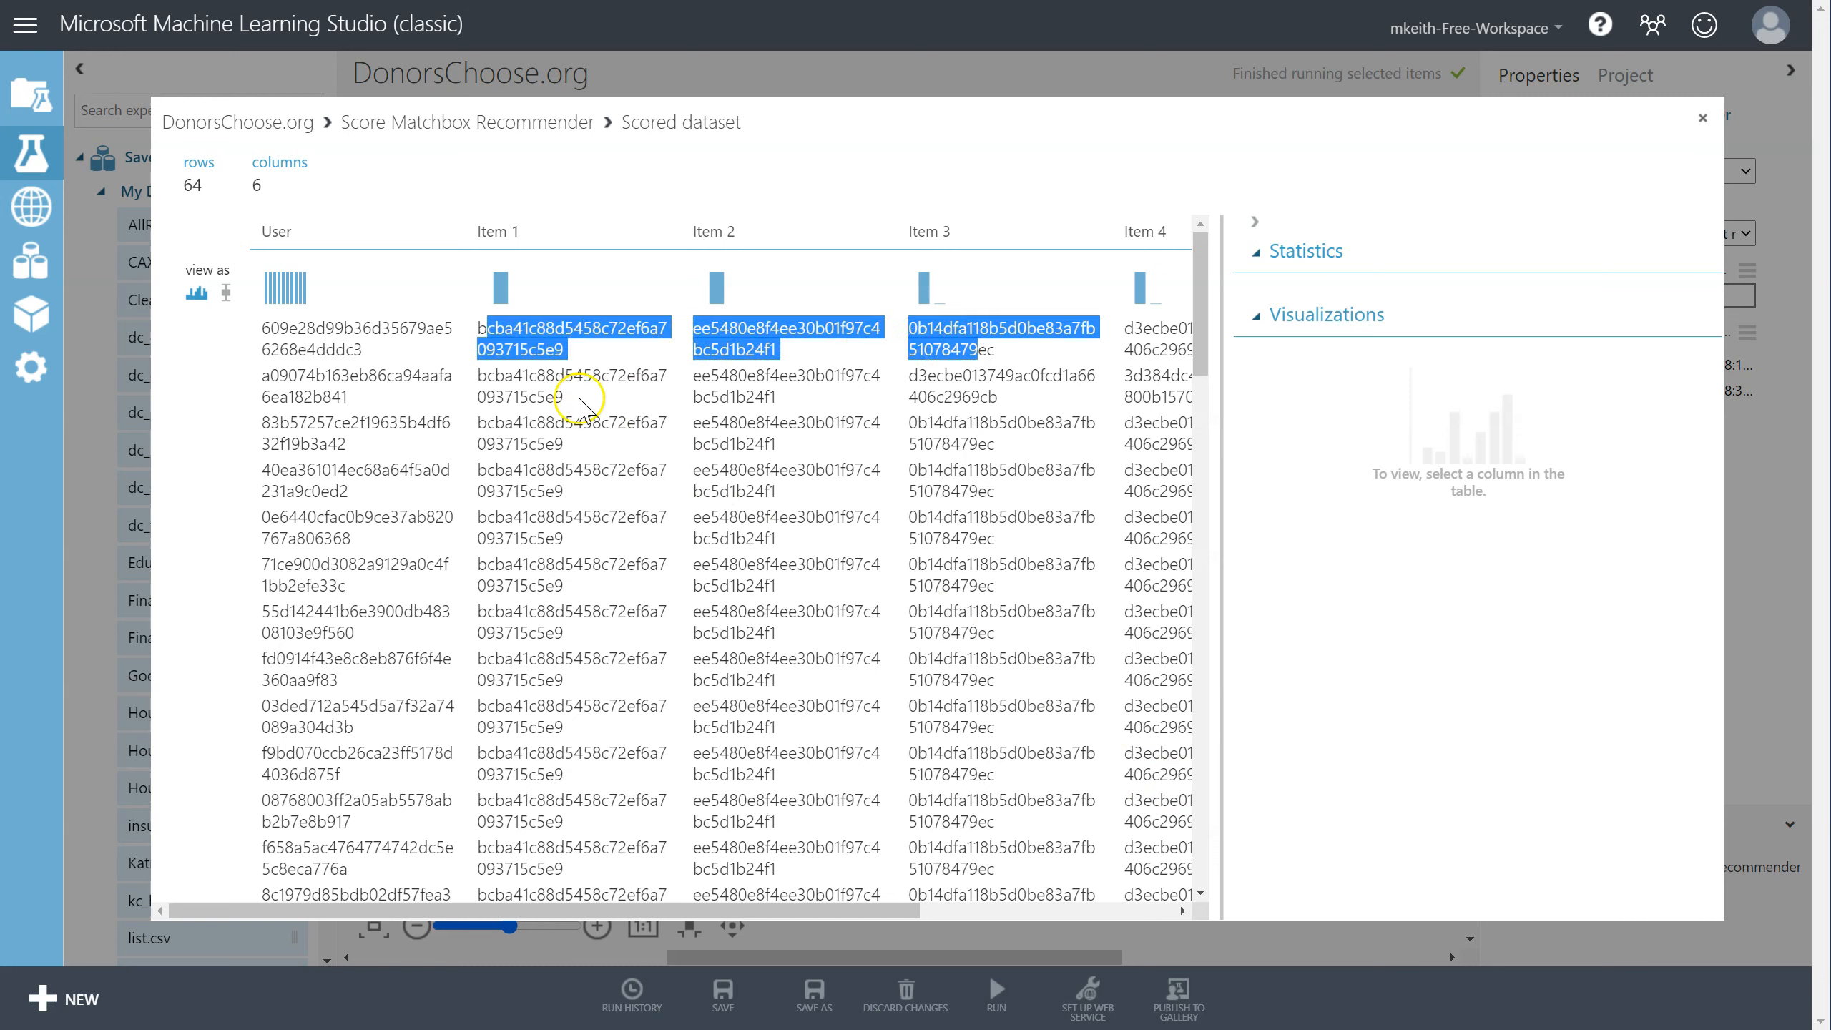
Look through the scored dataset's rows and item columns, highlighting the second donor's Item 5 and Item 4 recommendations.
mouse_move(1202, 291)
left_mouse_down()
mouse_move(1203, 331)
mouse_move(1202, 285)
left_mouse_up()
scroll(818, 757, "down", 5)
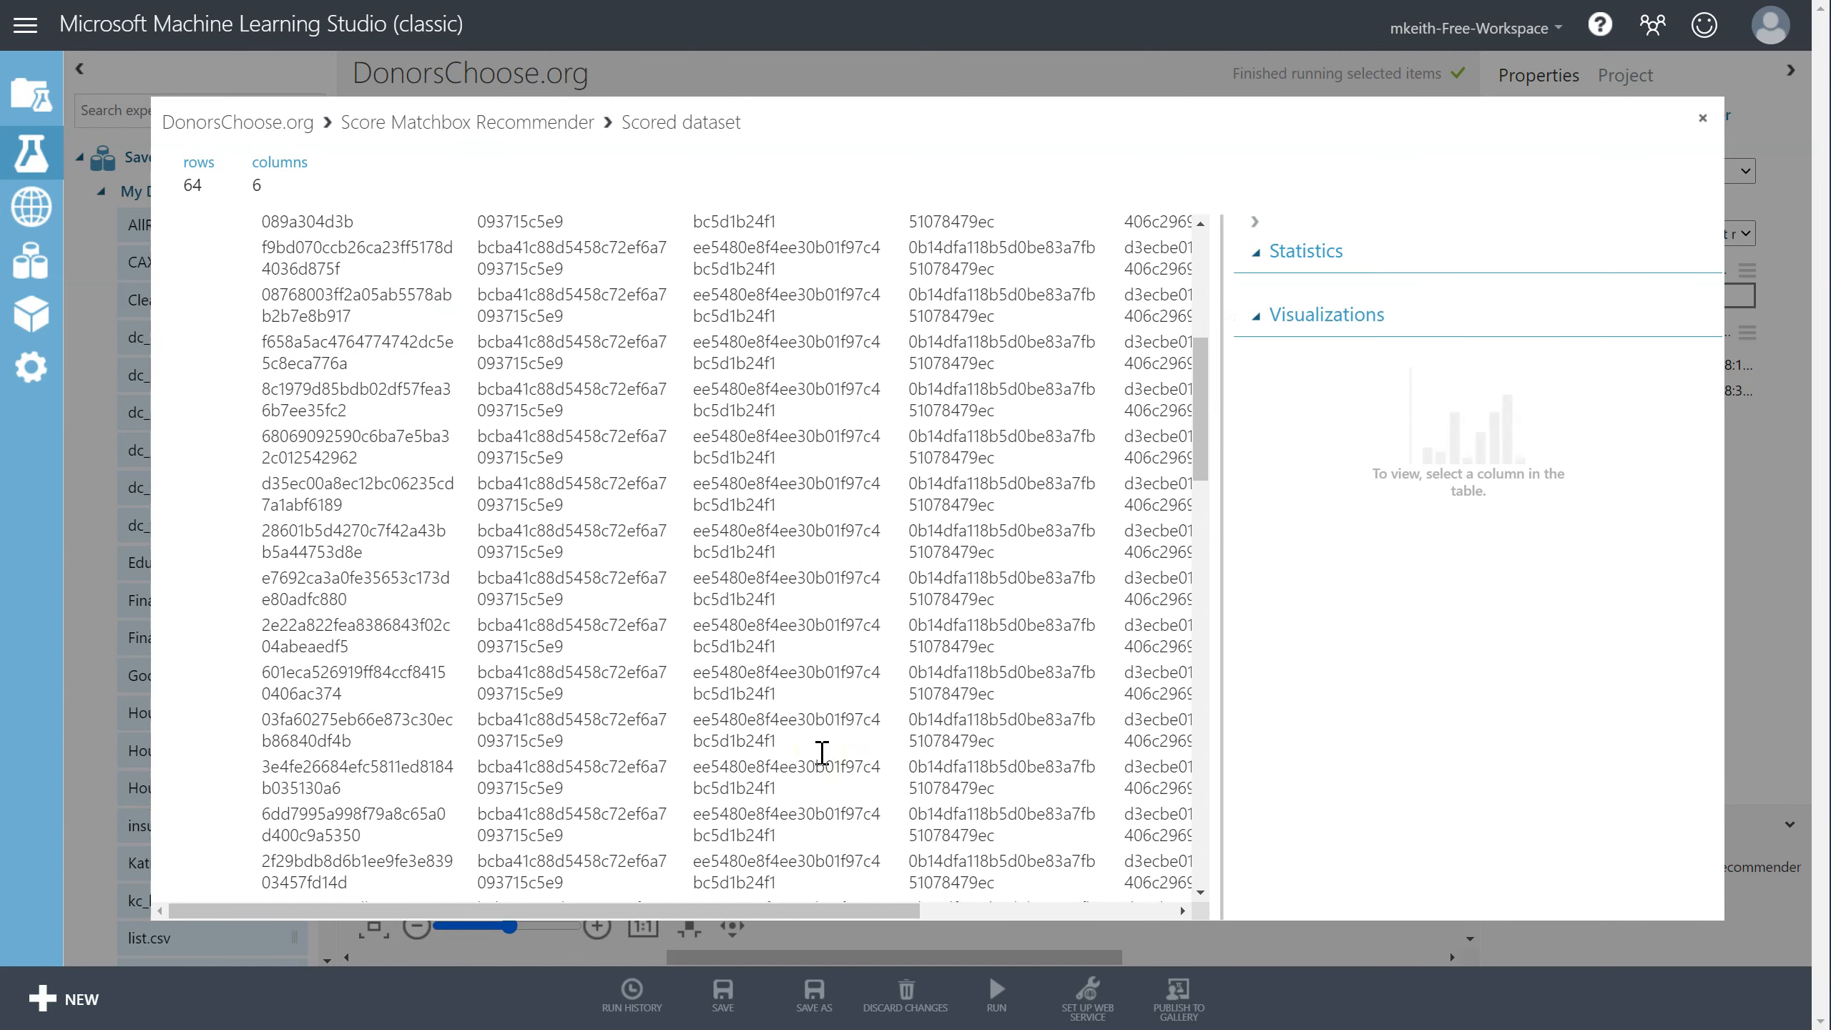
left_click_drag(818, 909, 1027, 911)
scroll(1001, 483, "up", 5)
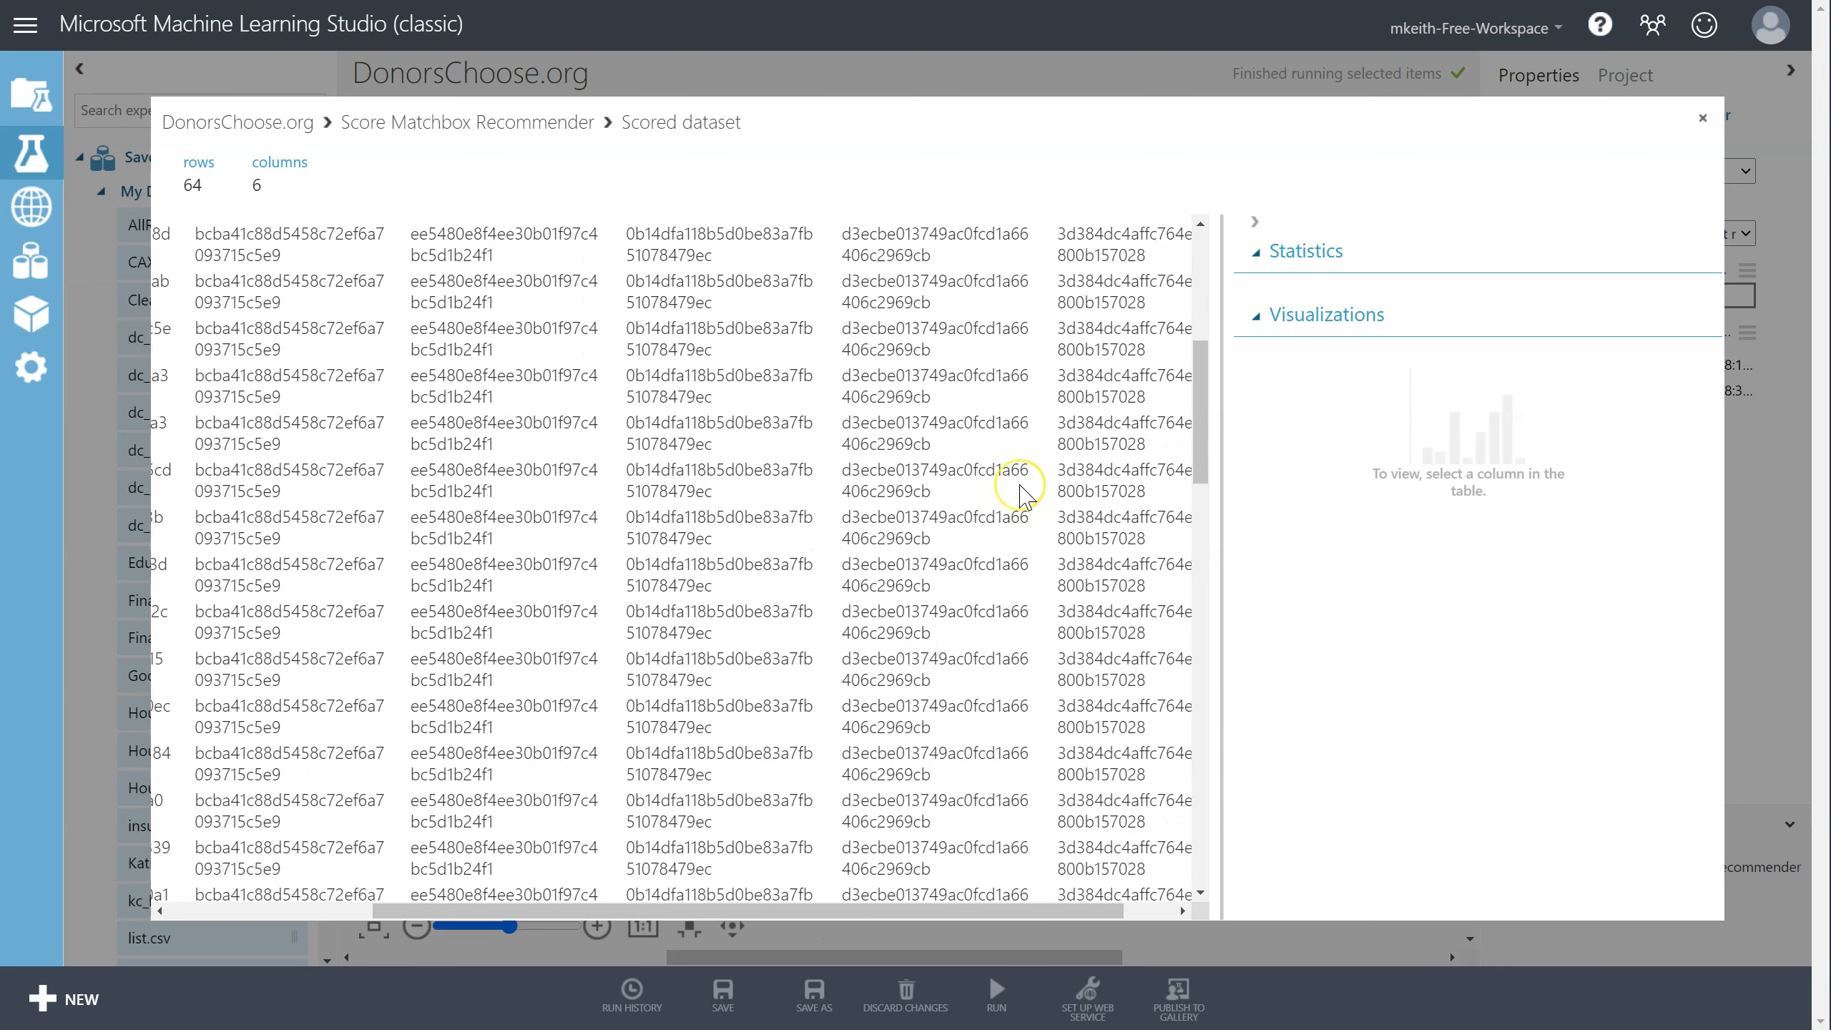
left_click_drag(1071, 382, 1104, 397)
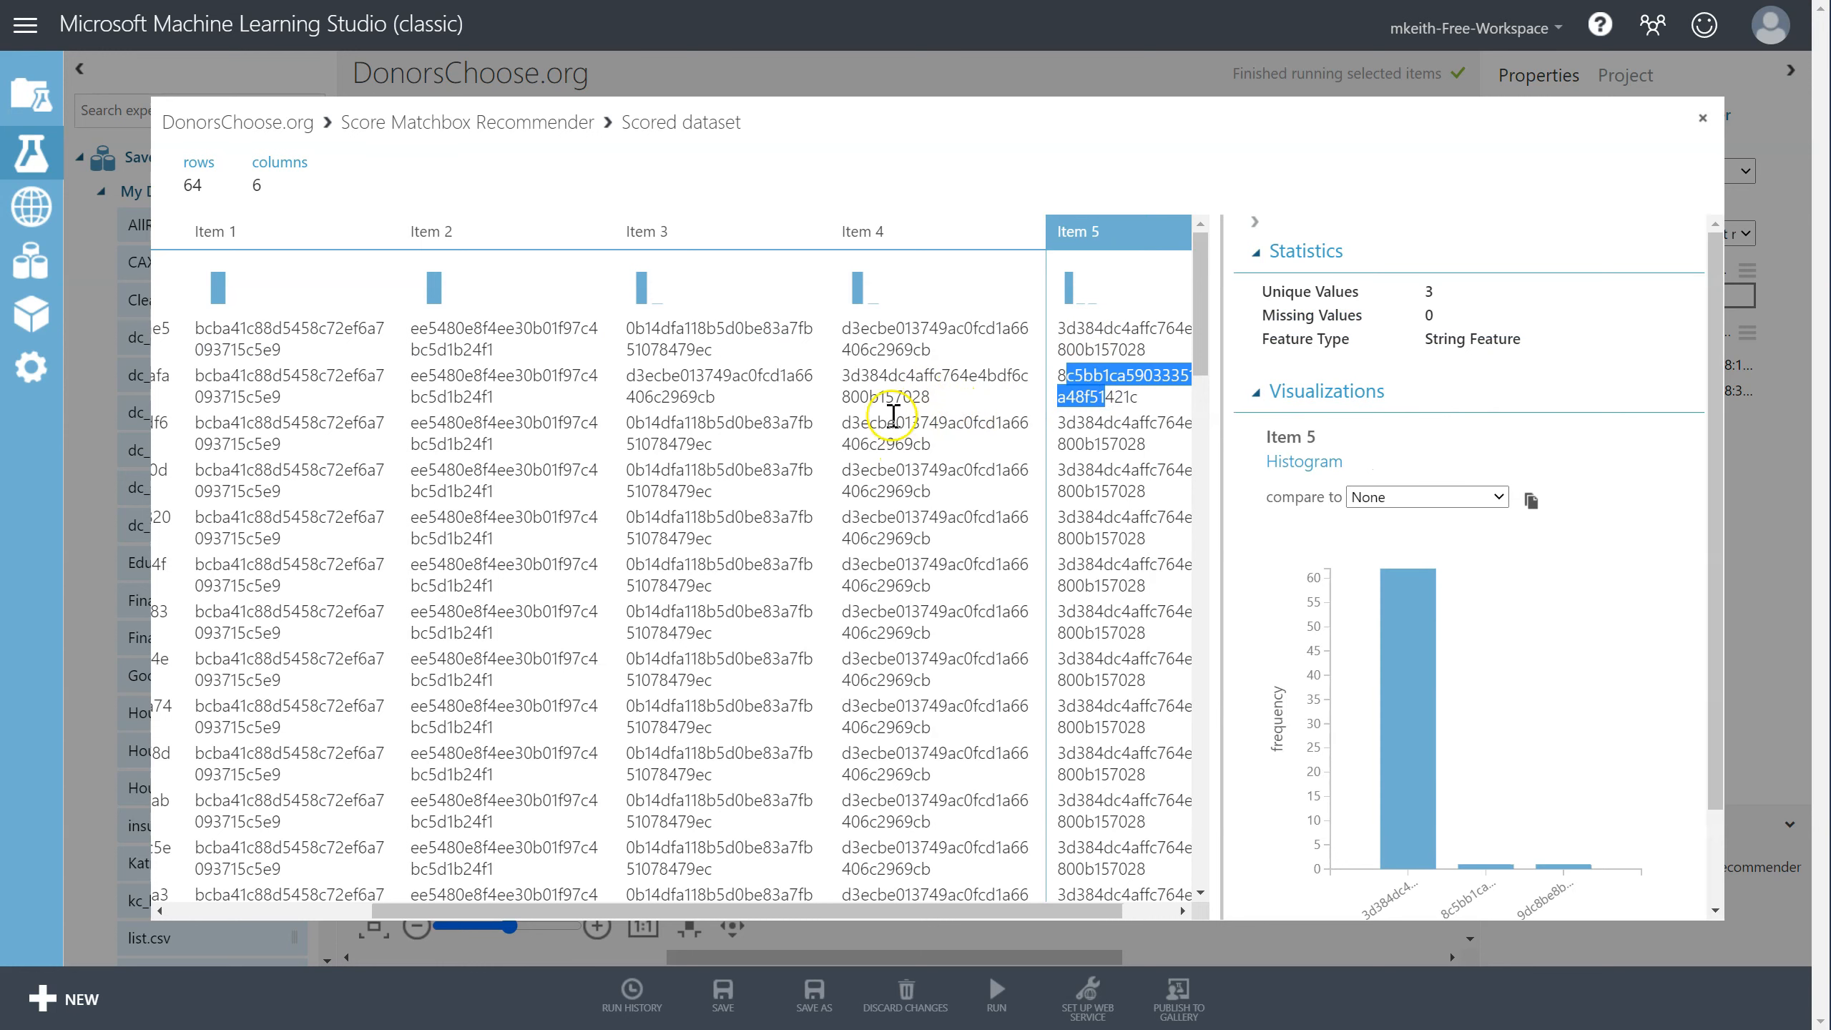
double_click(873, 373)
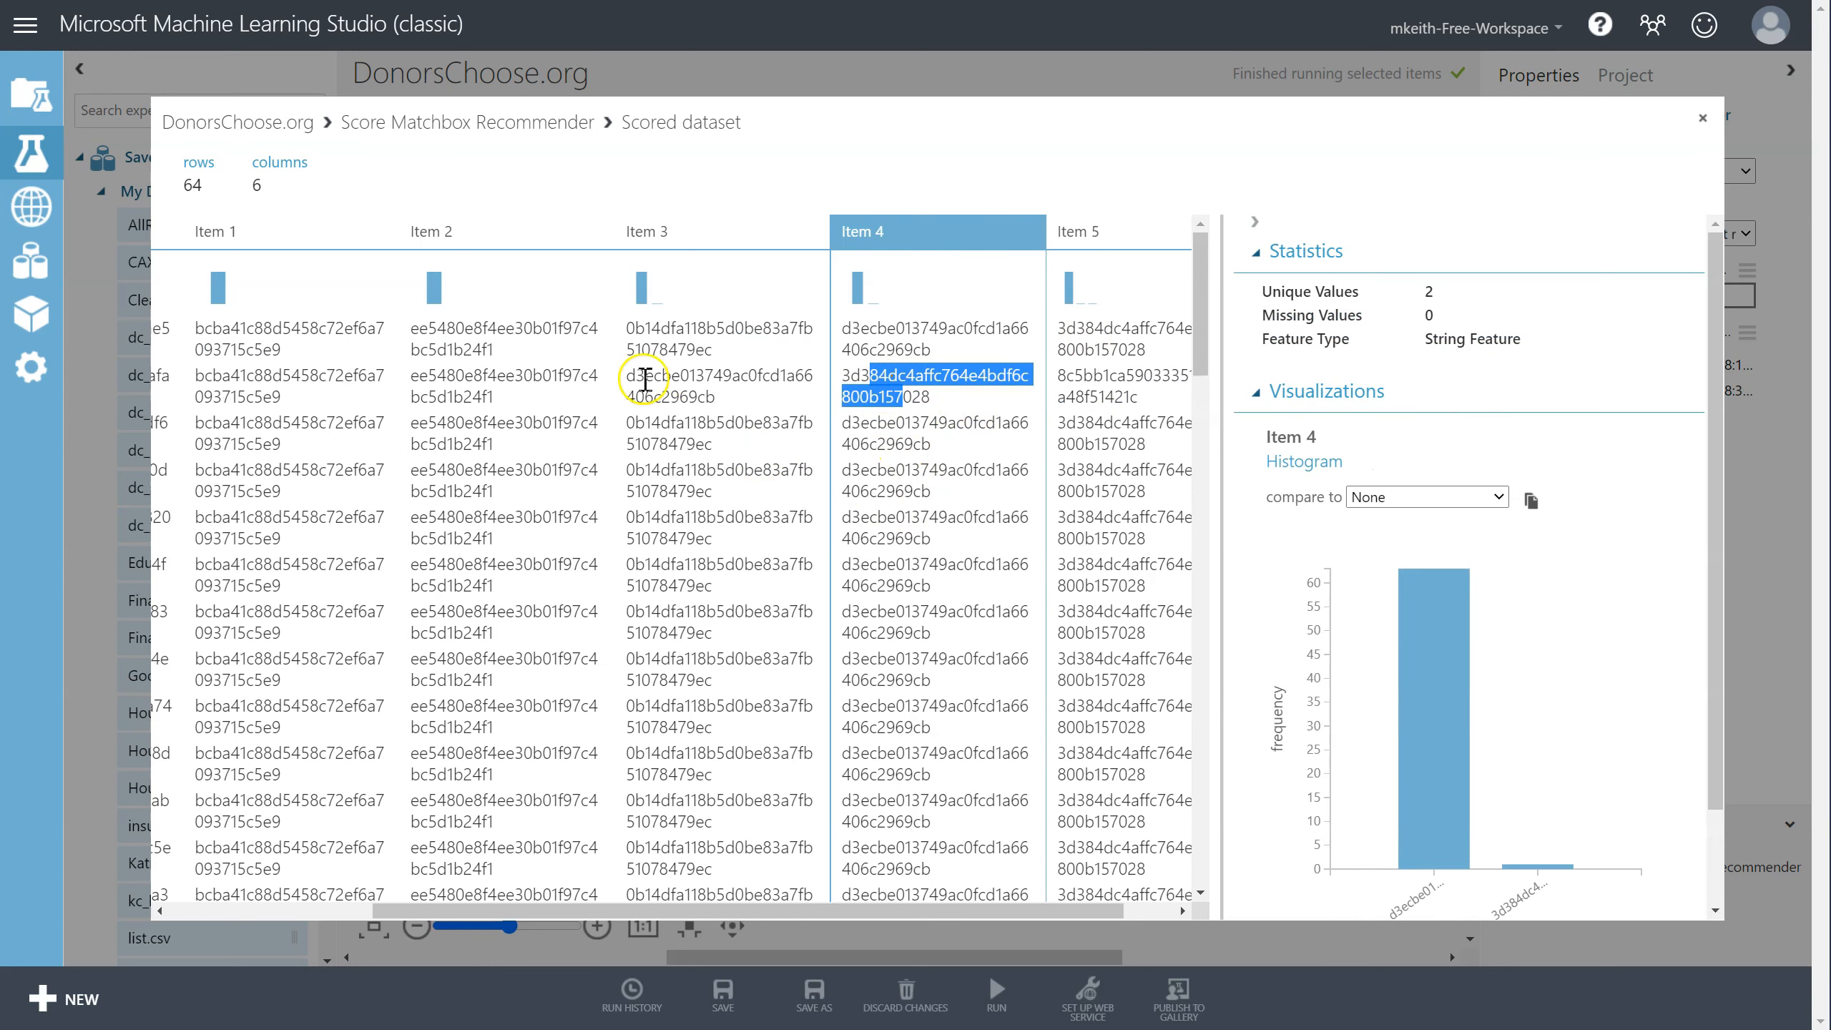
Highlight the second donor's Item 3 recommendation, compare it with the other donors' rows, and close the scored dataset.
left_click_drag(644, 375, 703, 377)
scroll(715, 544, "down", 15)
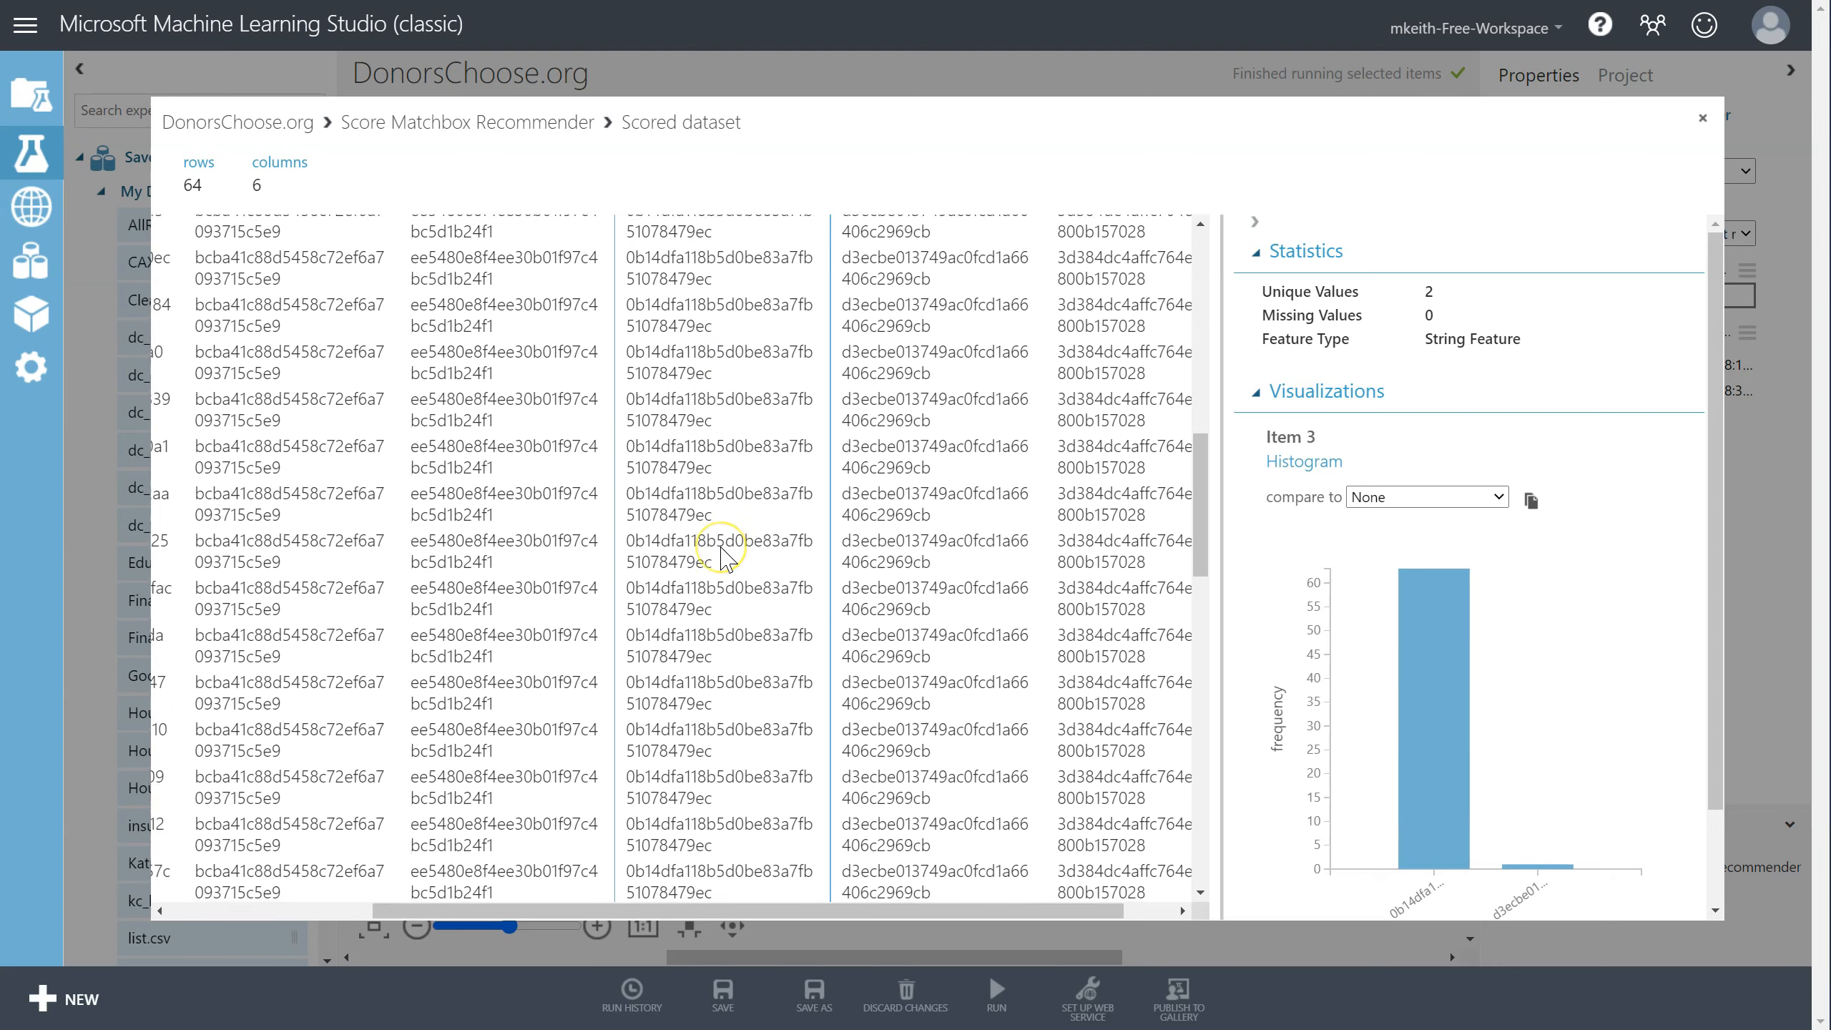
scroll(724, 548, "up", 15)
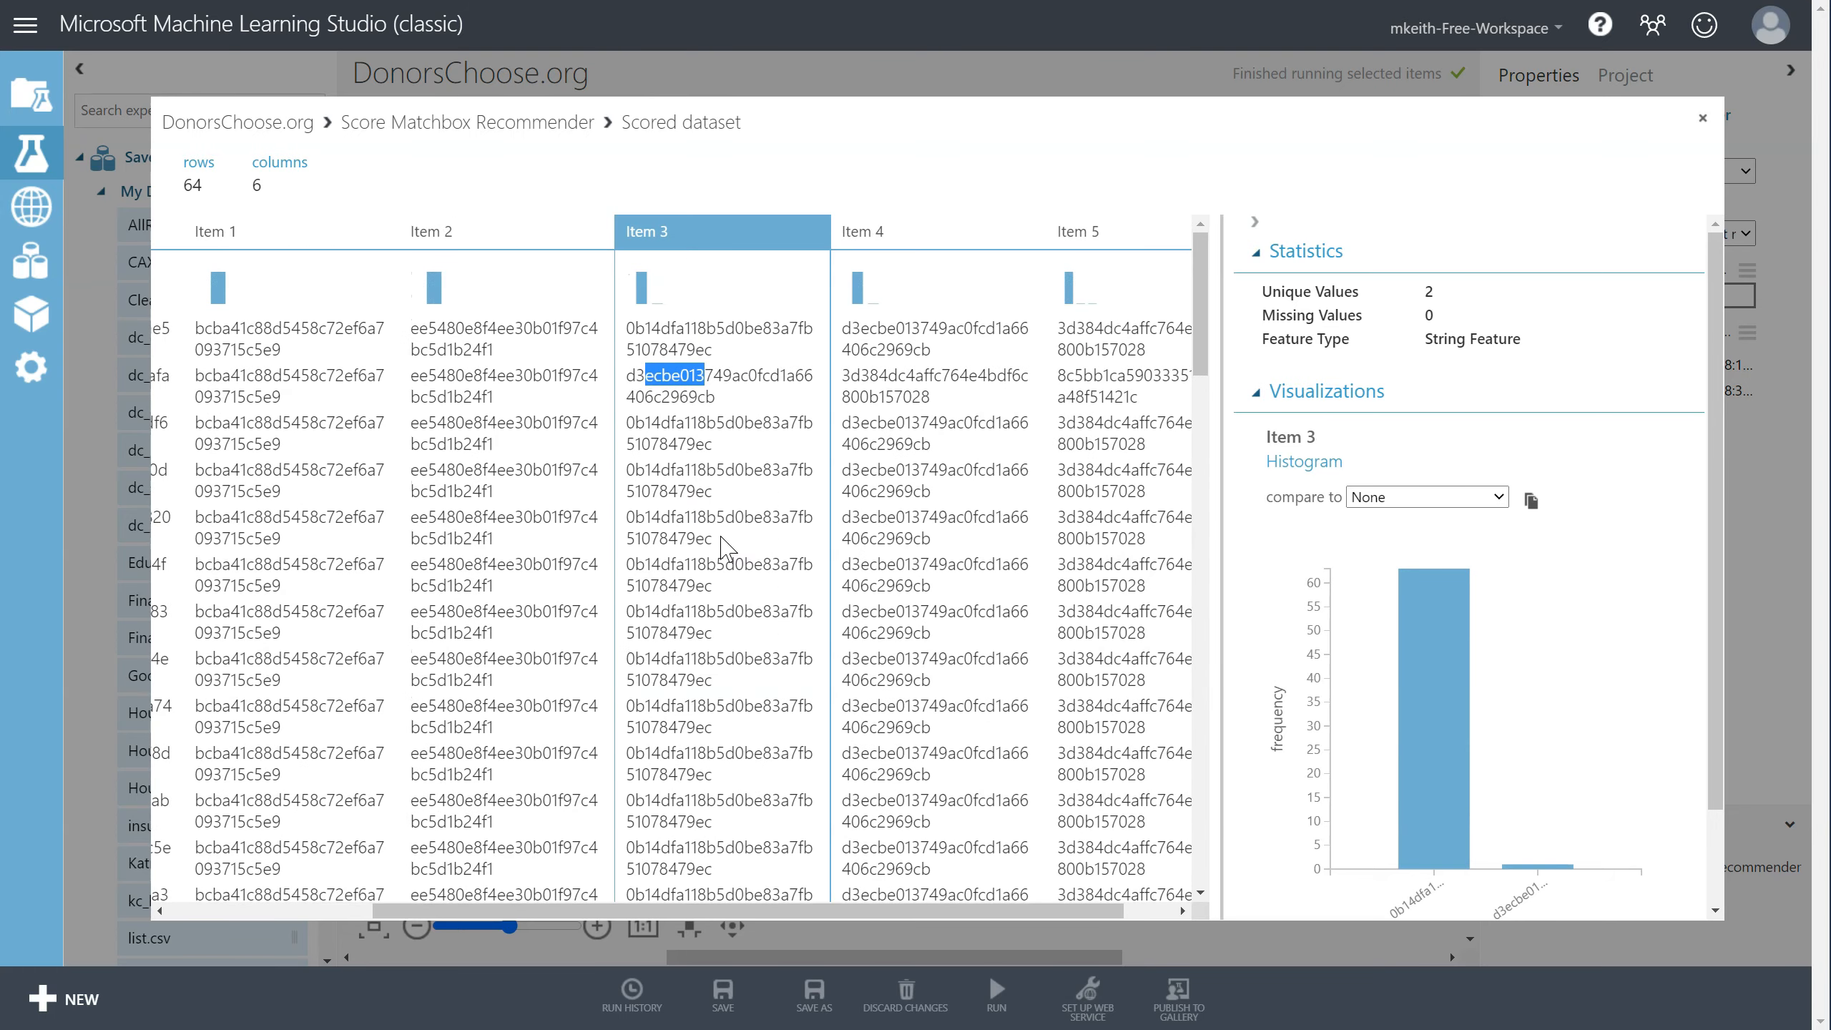
left_click(1702, 118)
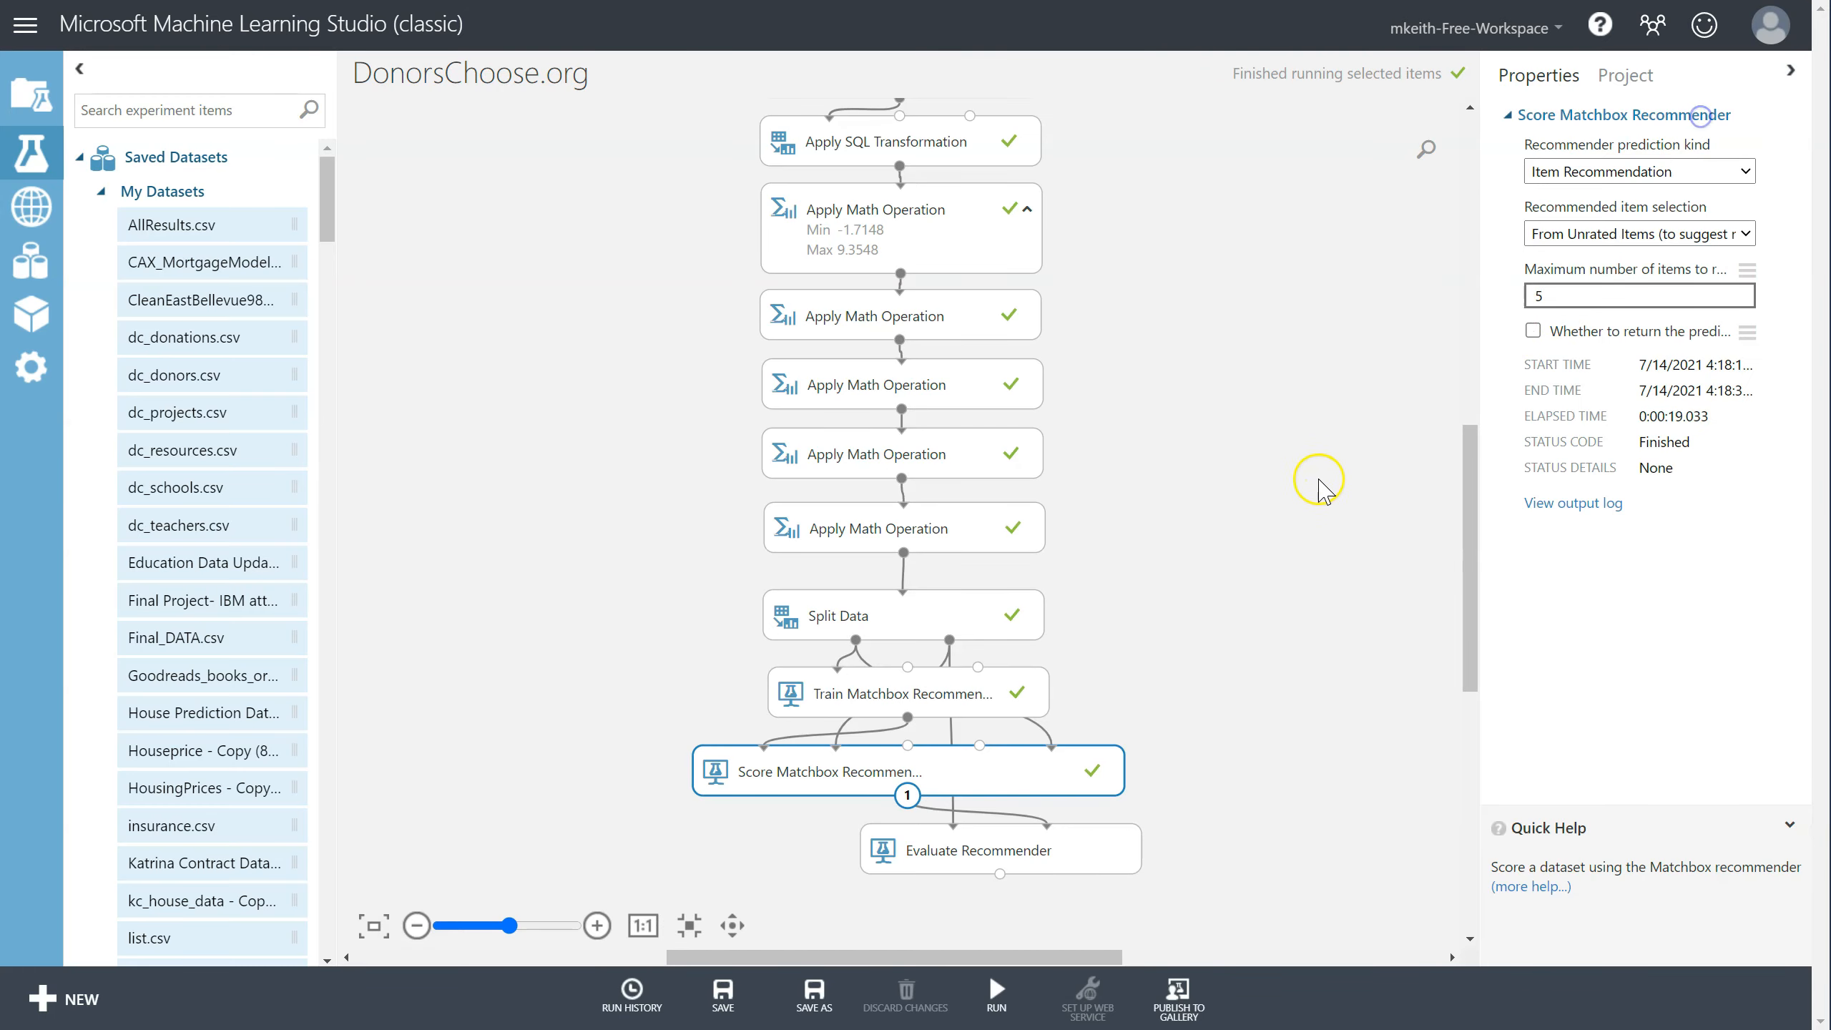
Switch to the textbook, check the second Deploy Model question's answer and feedback, and return to the recommender experiment in Machine Learning Studio.
key("alt+Tab")
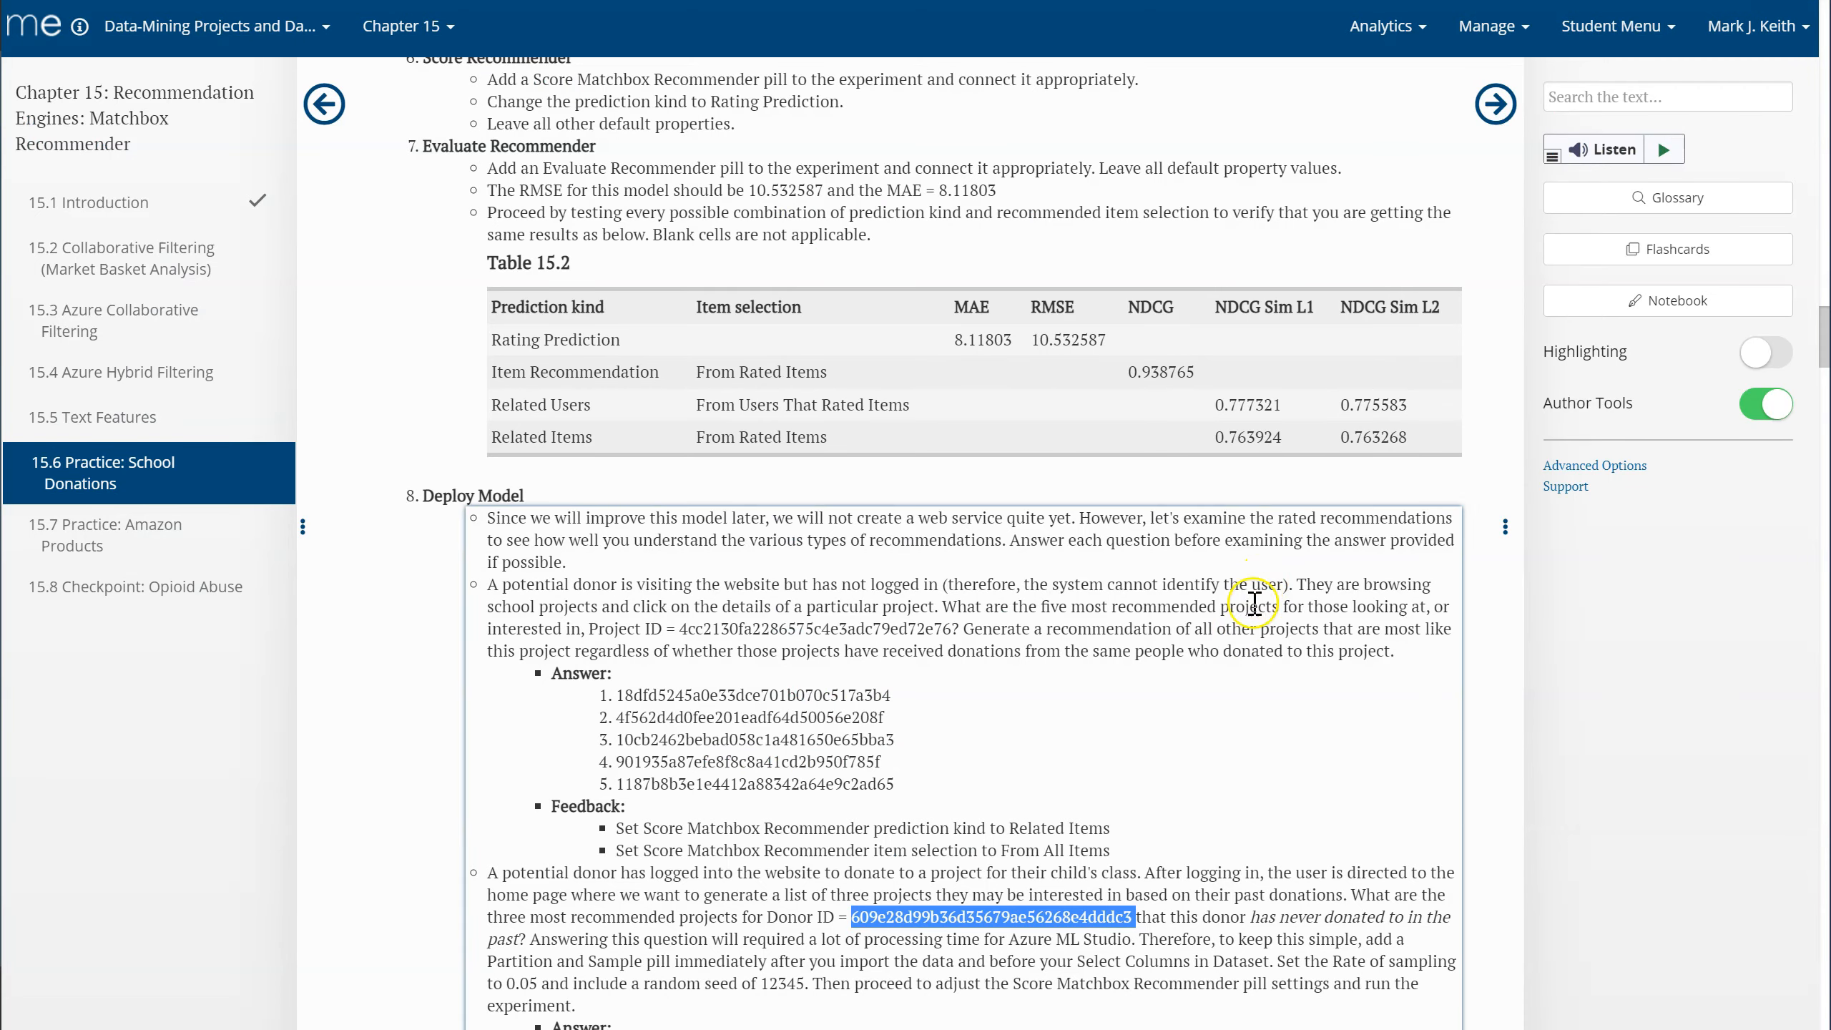
left_click(1189, 726)
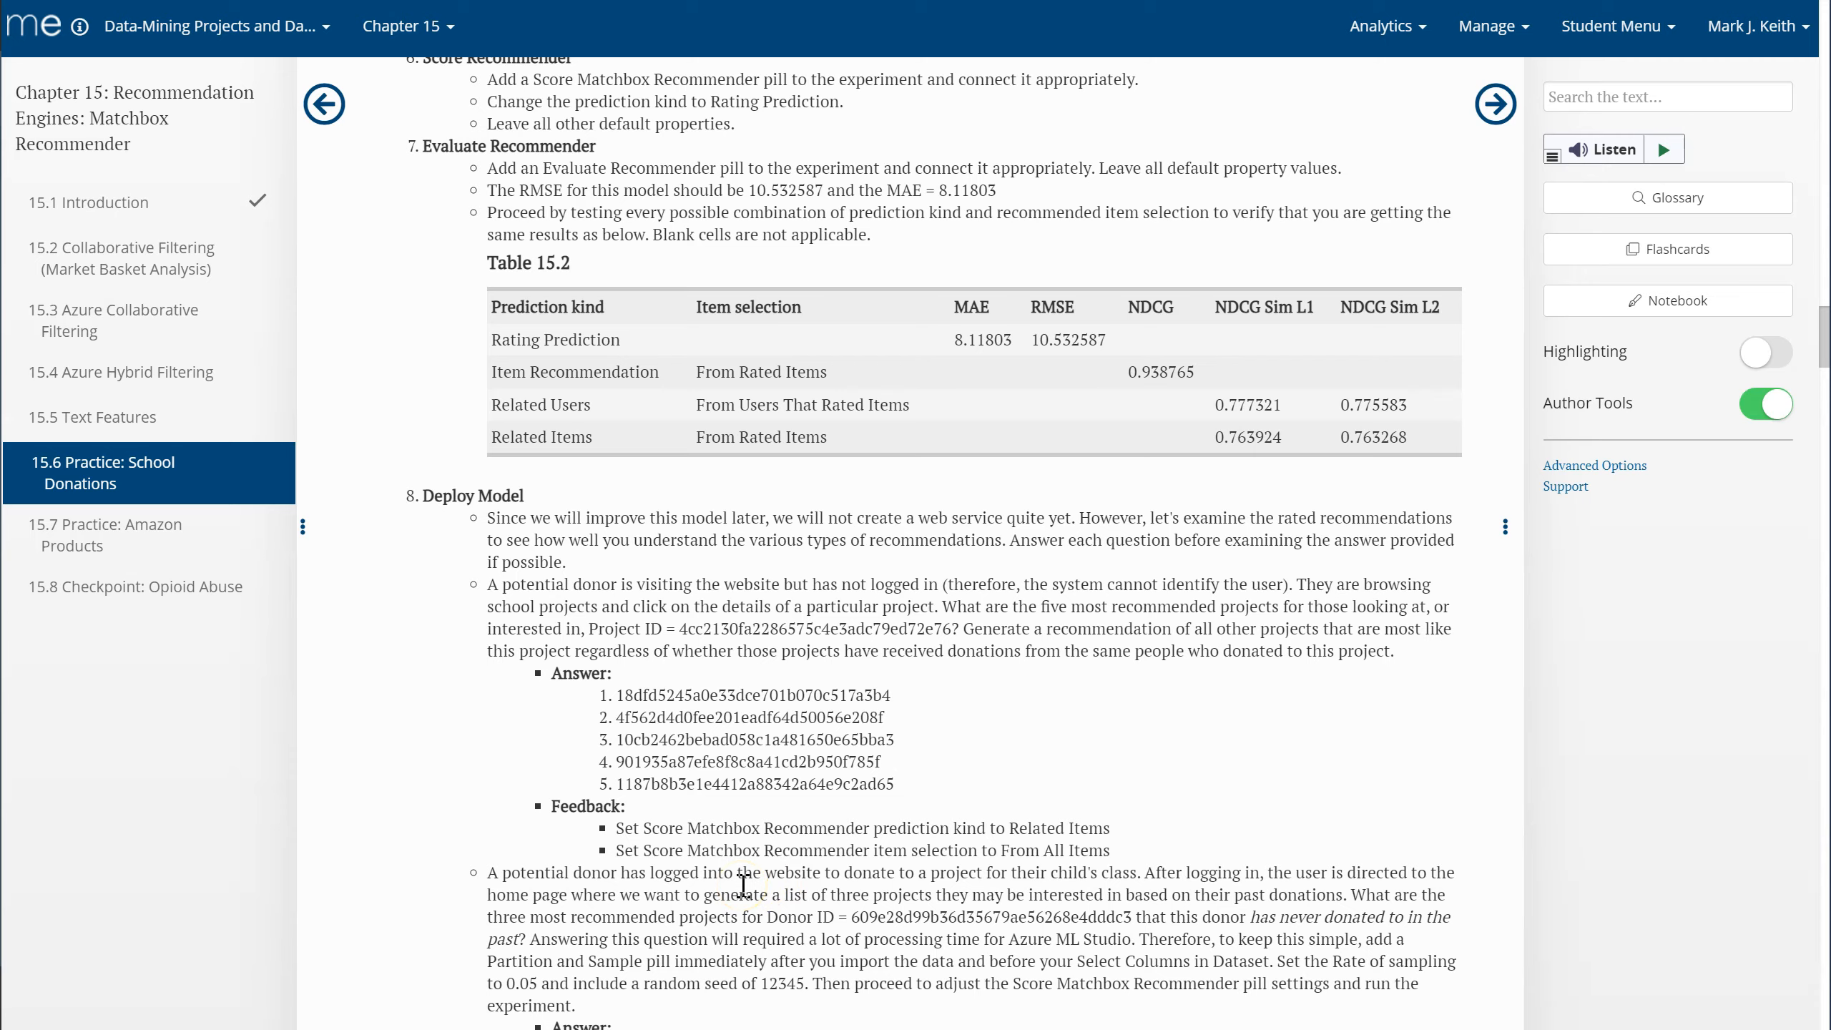
scroll(731, 844, "down", 3)
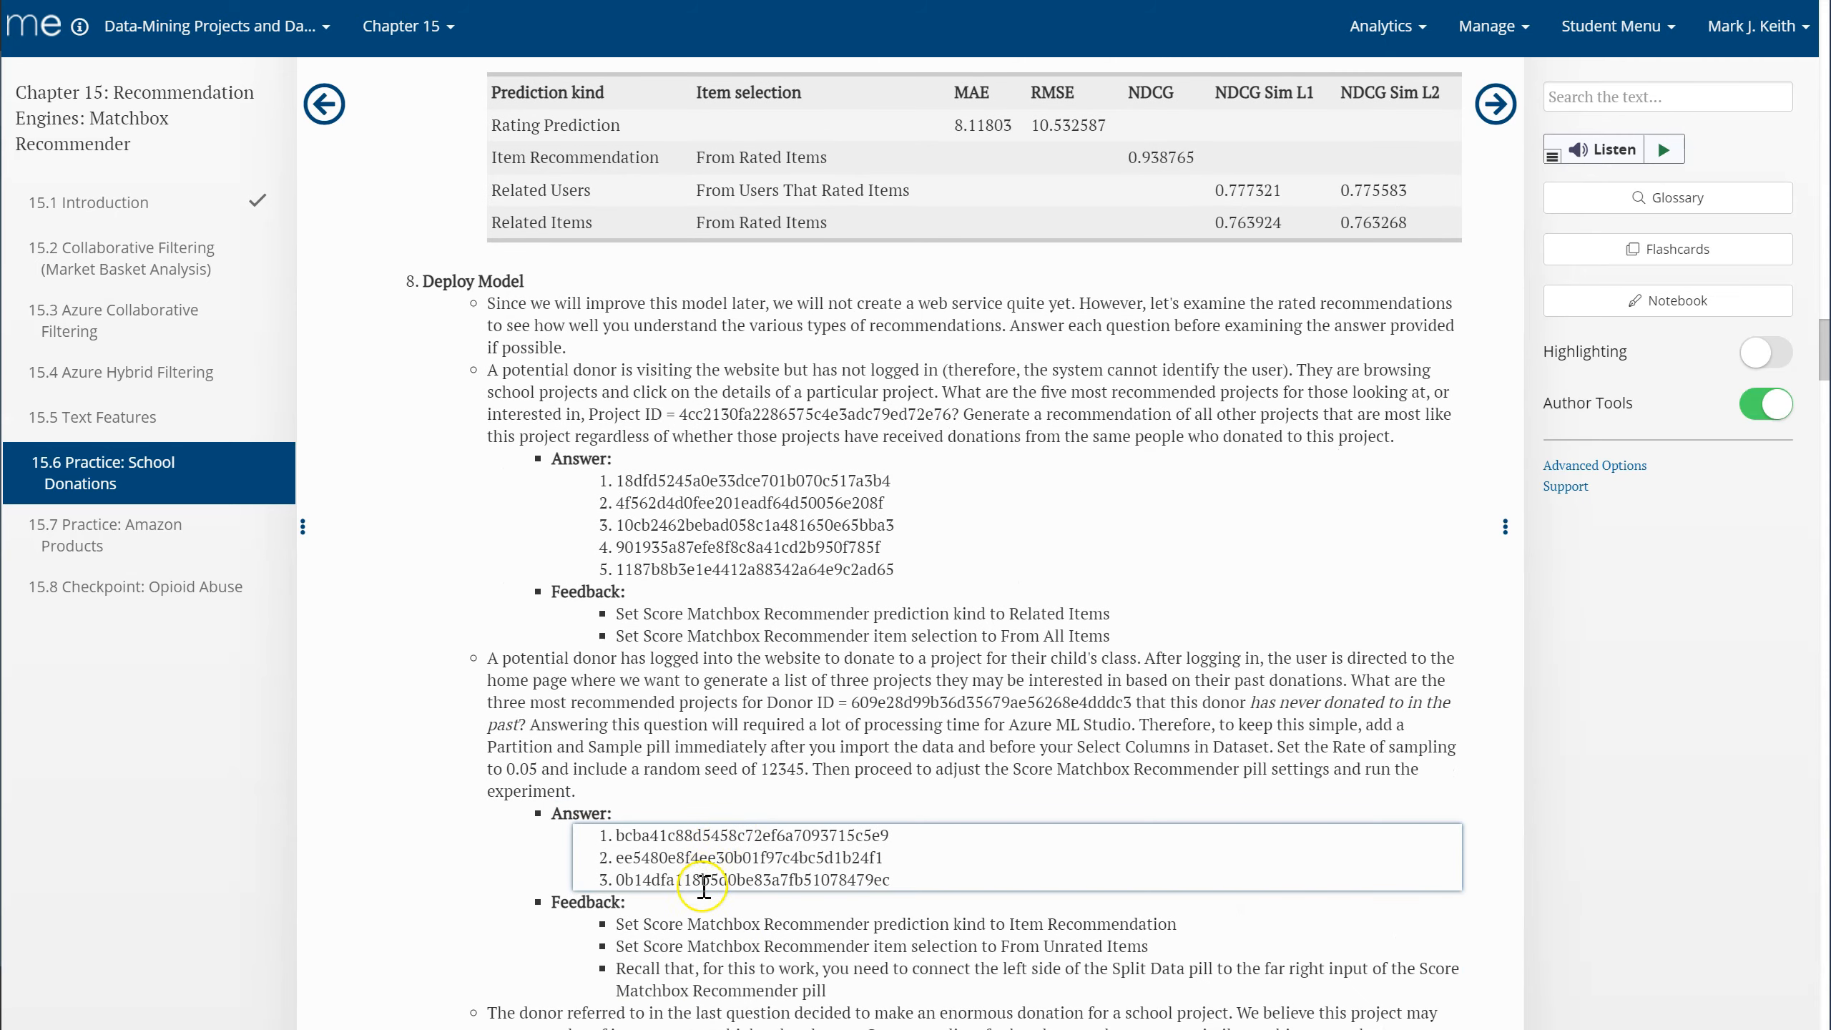
scroll(703, 887, "down", 1)
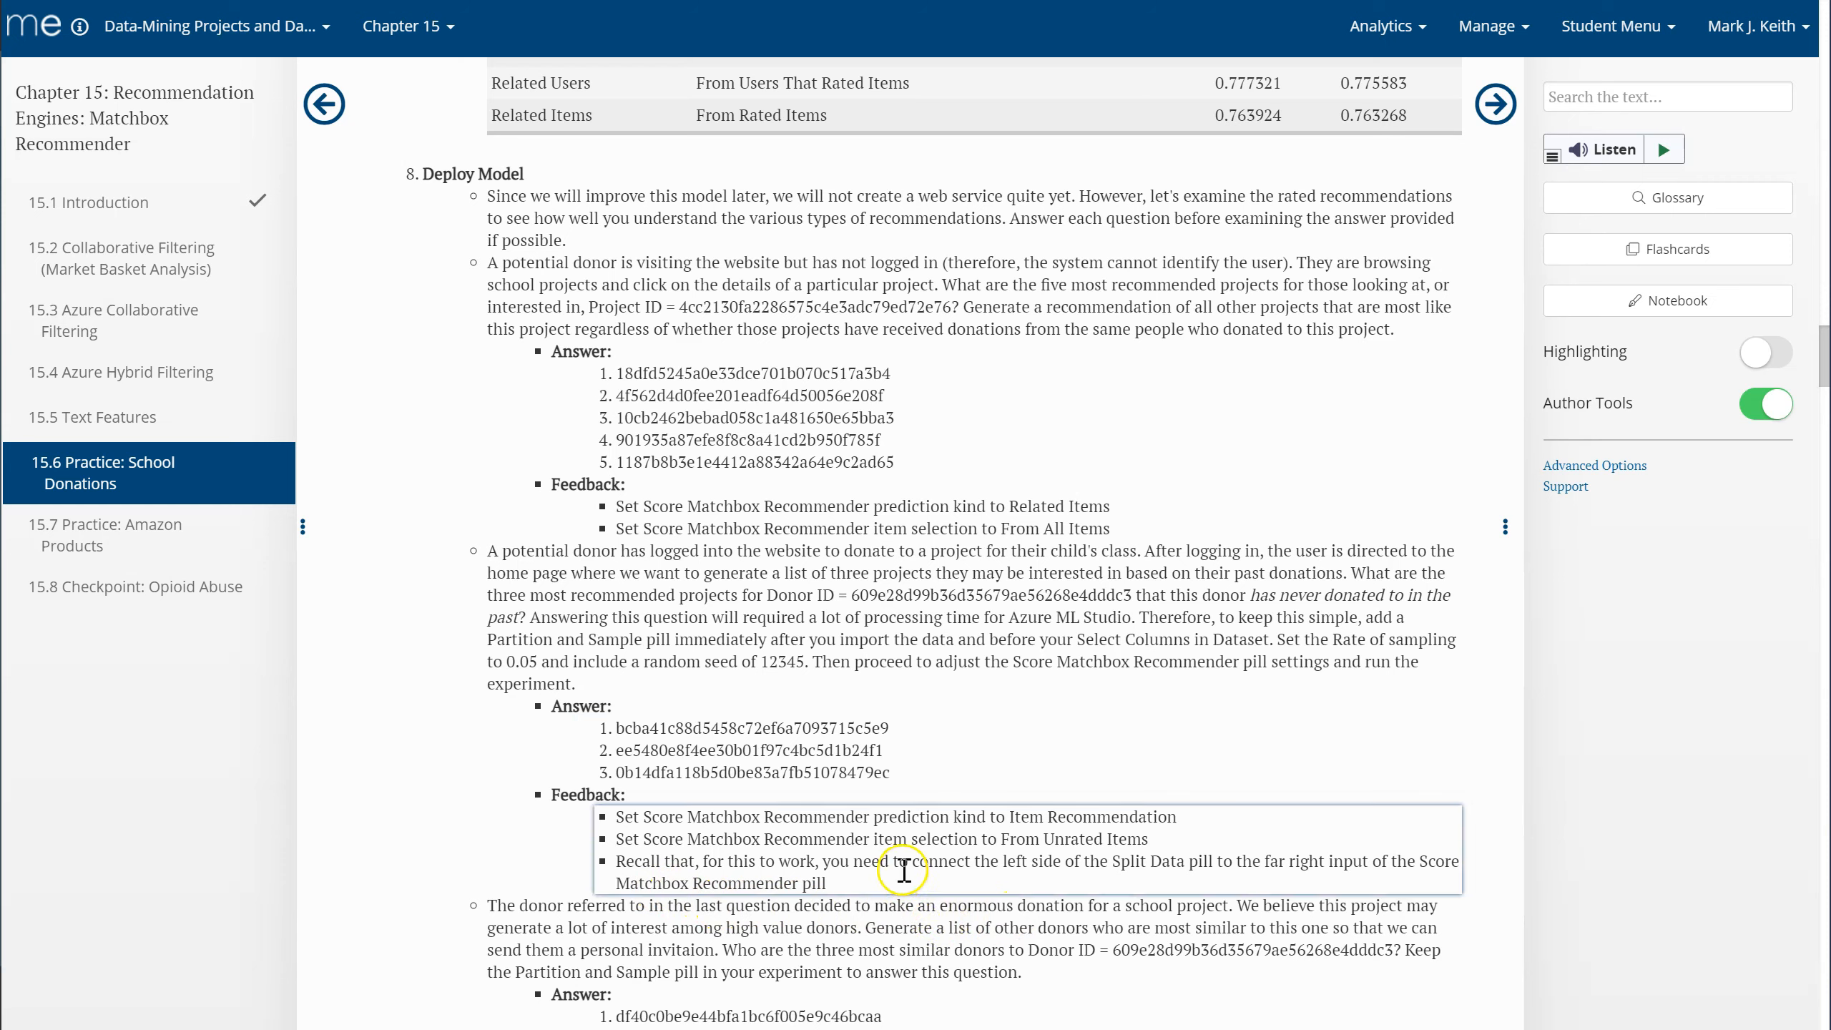
key("alt+Tab")
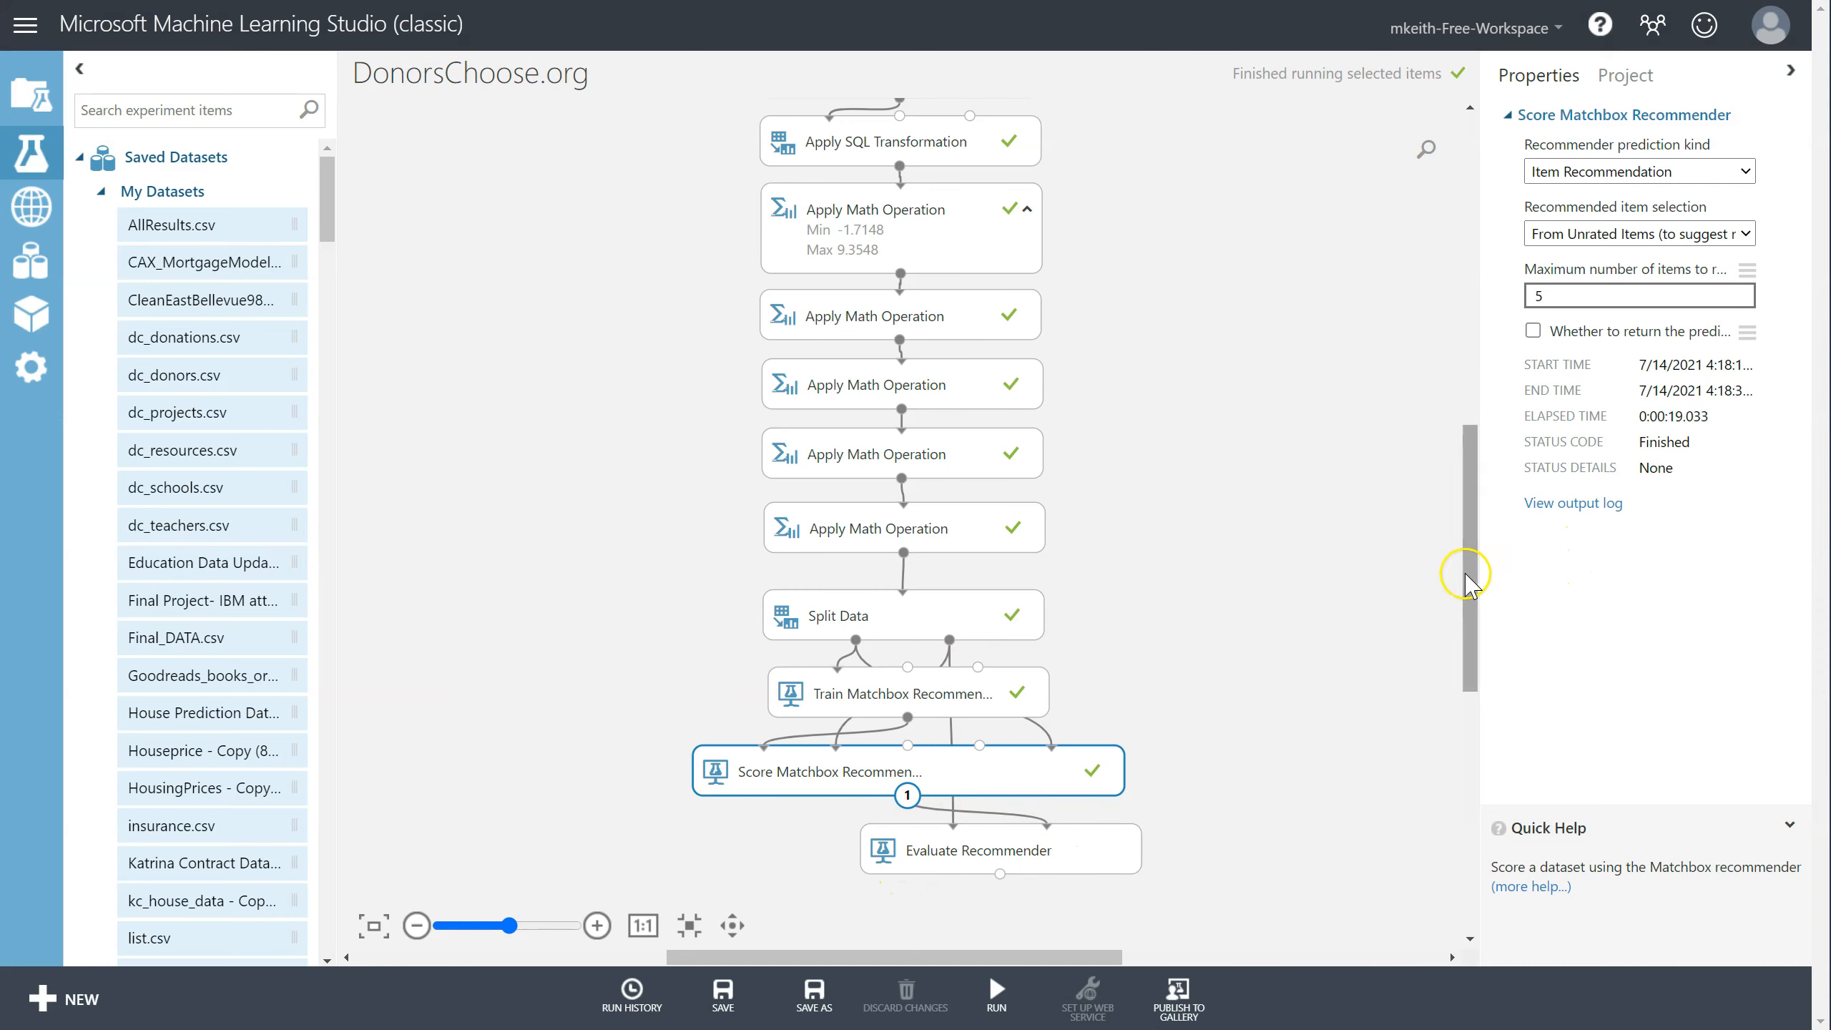
mouse_move(1468, 580)
left_mouse_down()
mouse_move(1468, 469)
mouse_move(1479, 549)
left_mouse_up()
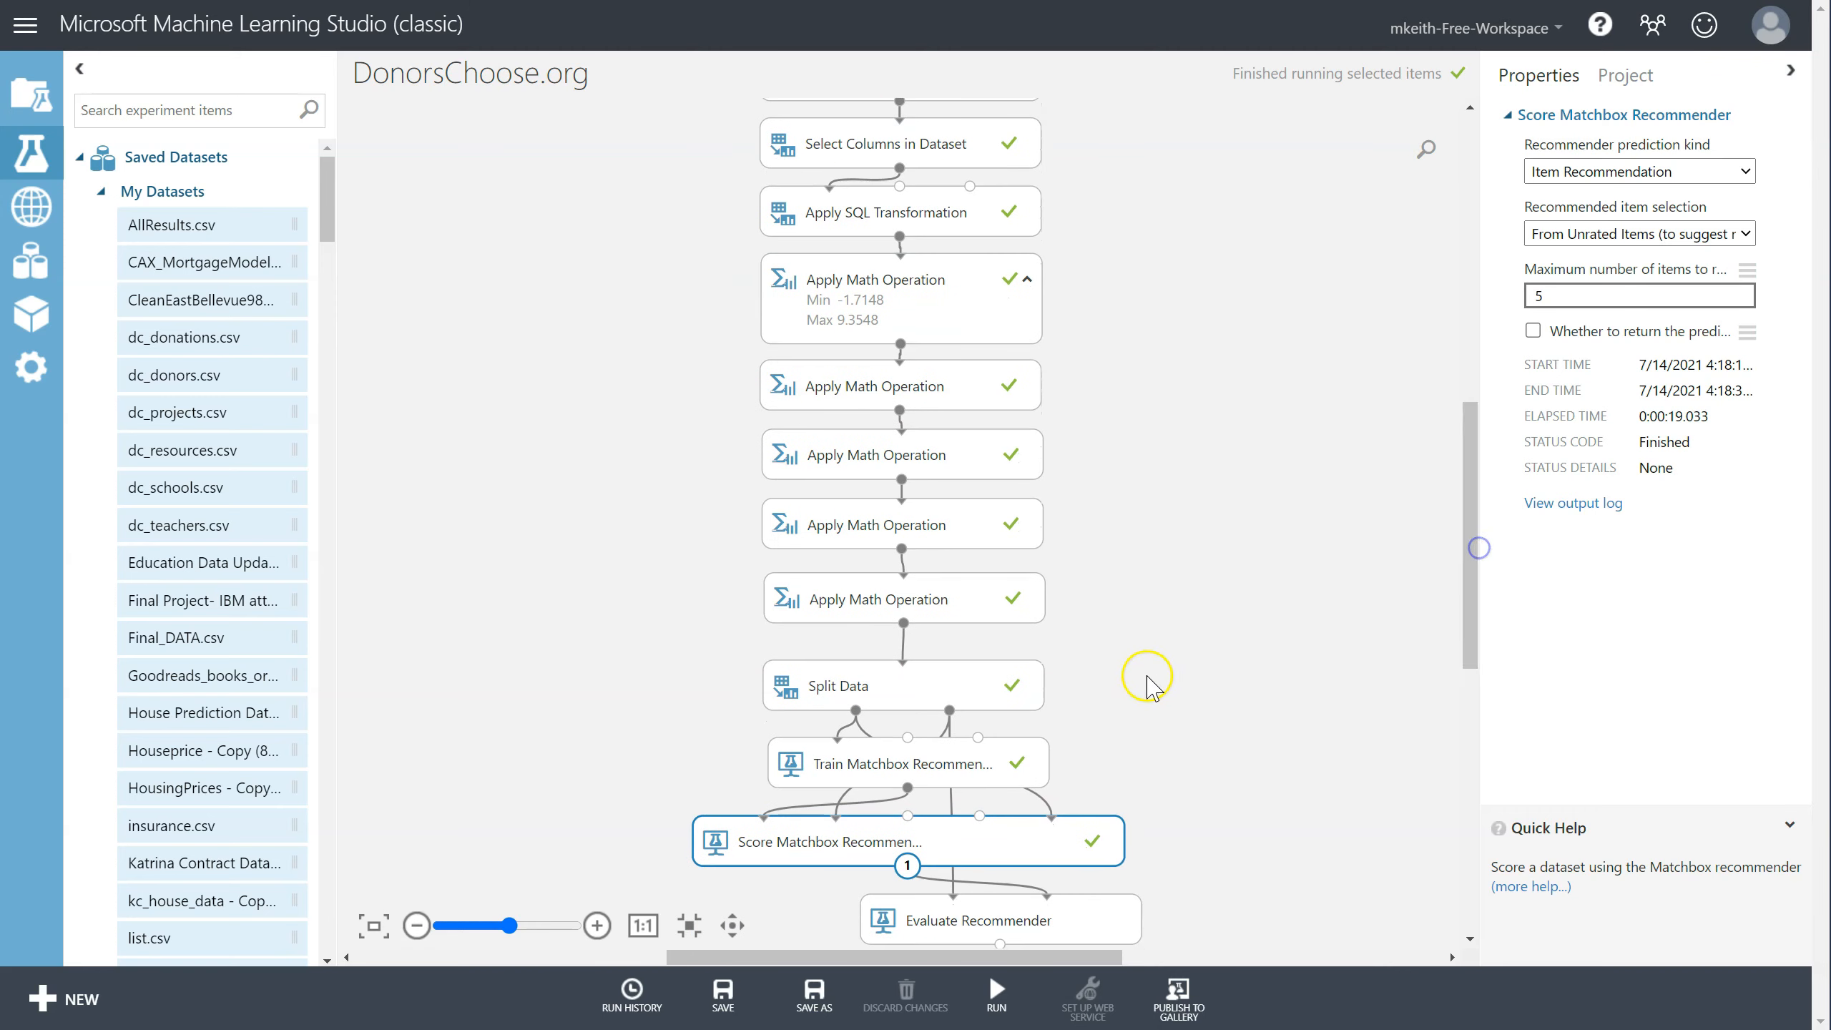